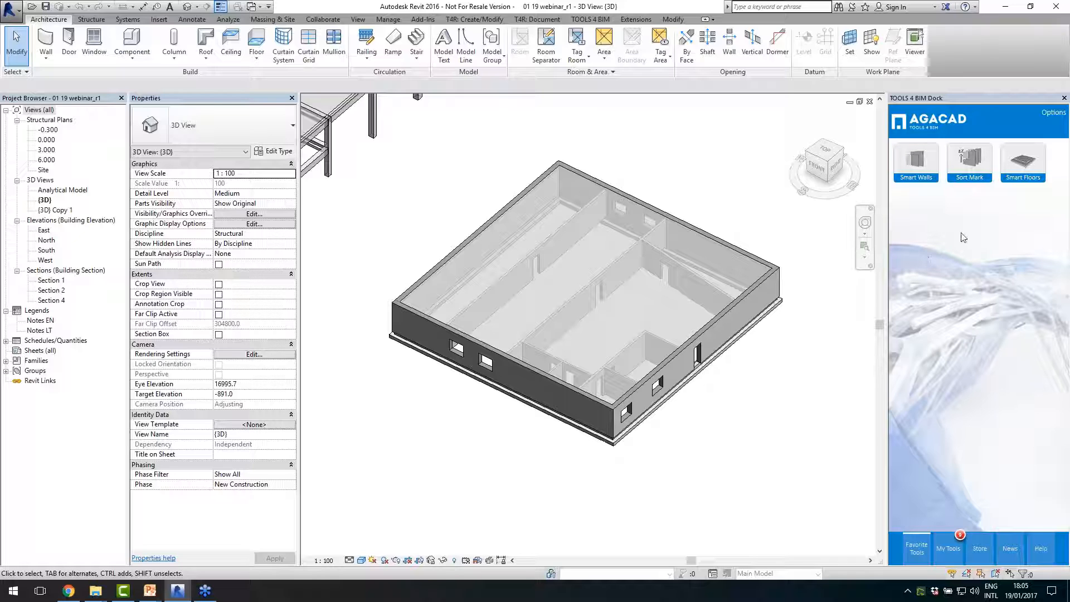
# - Browse the installed BIM solutions, return to the favourite tools and open the Smart Walls command set
pyautogui.click(977, 546)
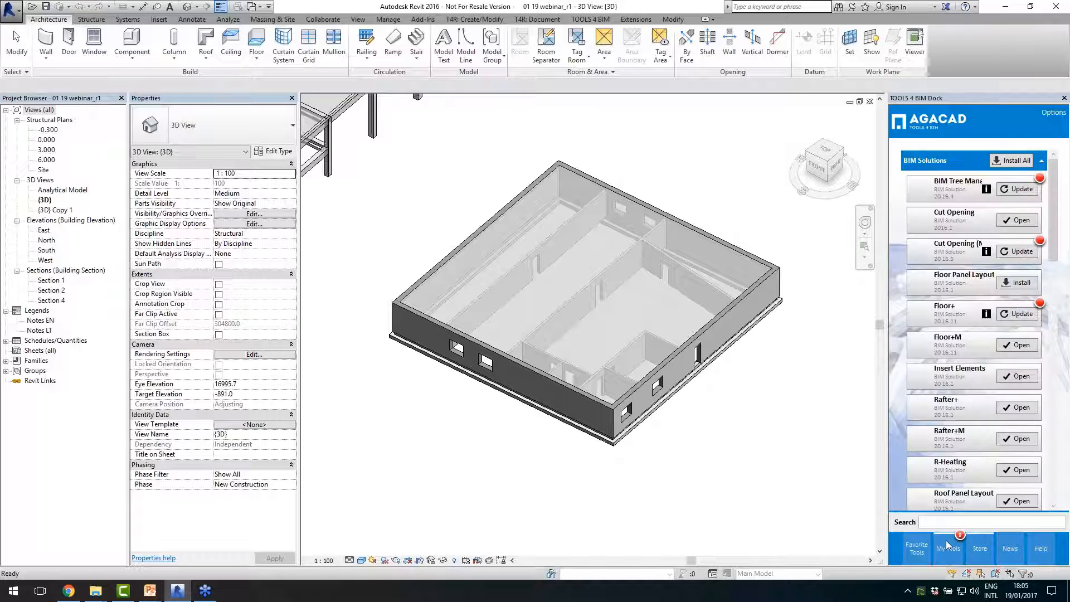
pyautogui.scroll(-3, 936, 457)
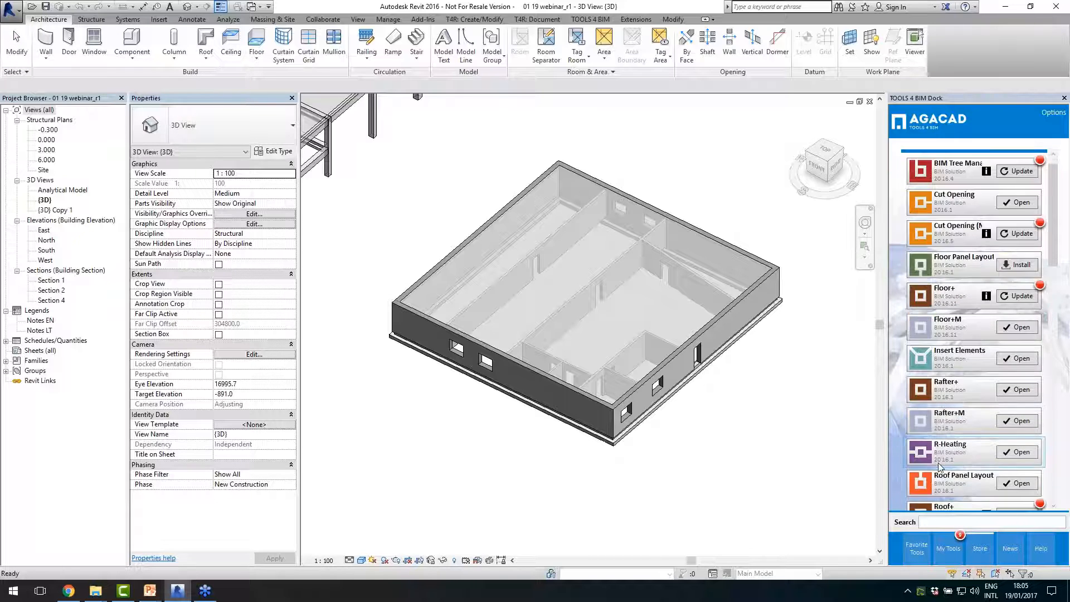
pyautogui.click(920, 550)
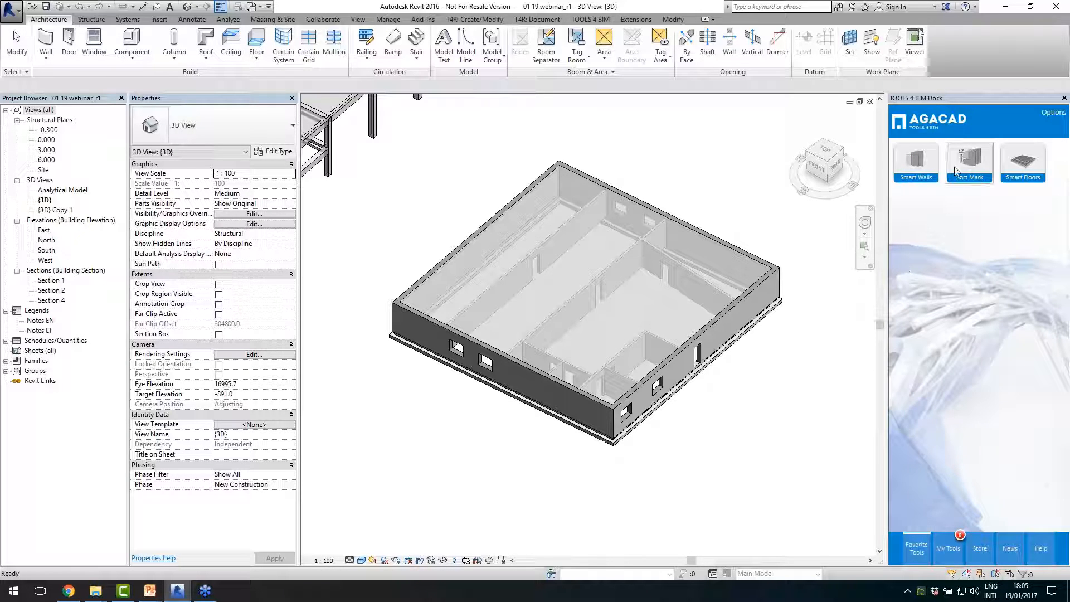
pyautogui.click(469, 21)
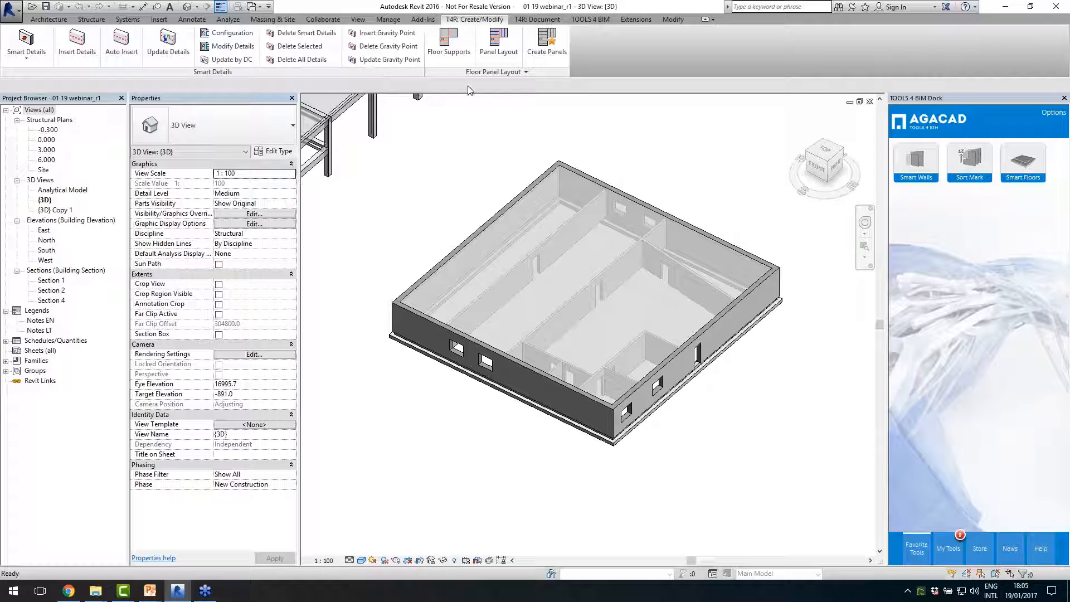
pyautogui.click(915, 166)
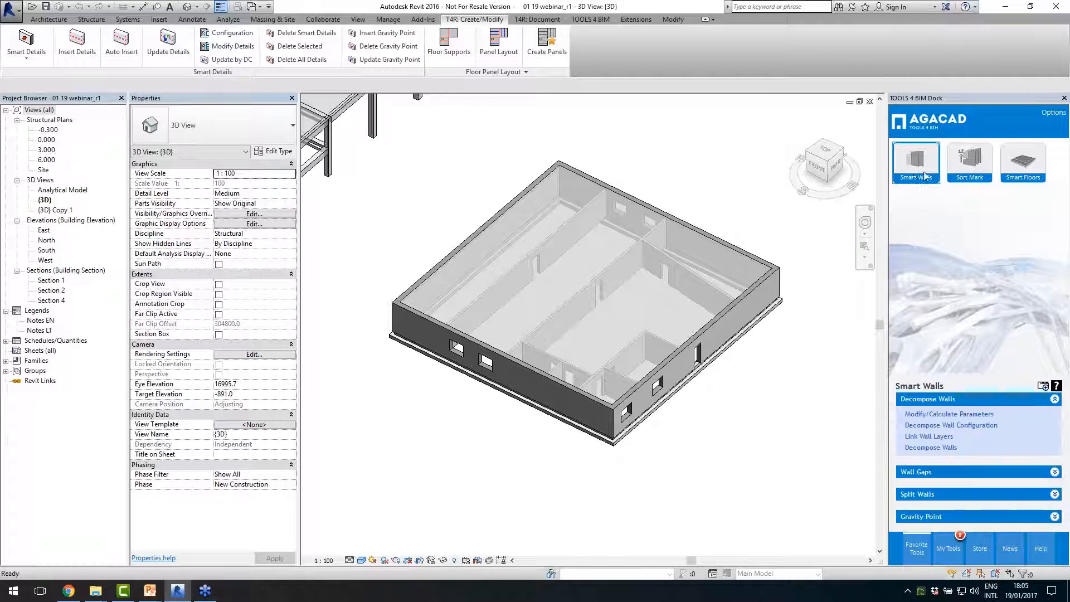
# - Try showing Smart Walls in Revit's ribbon with its command group floated and re-docked, and hide it again
pyautogui.click(1044, 385)
pyautogui.moveTo(601, 72); pyautogui.dragTo(596, 144)
pyautogui.click(593, 133)
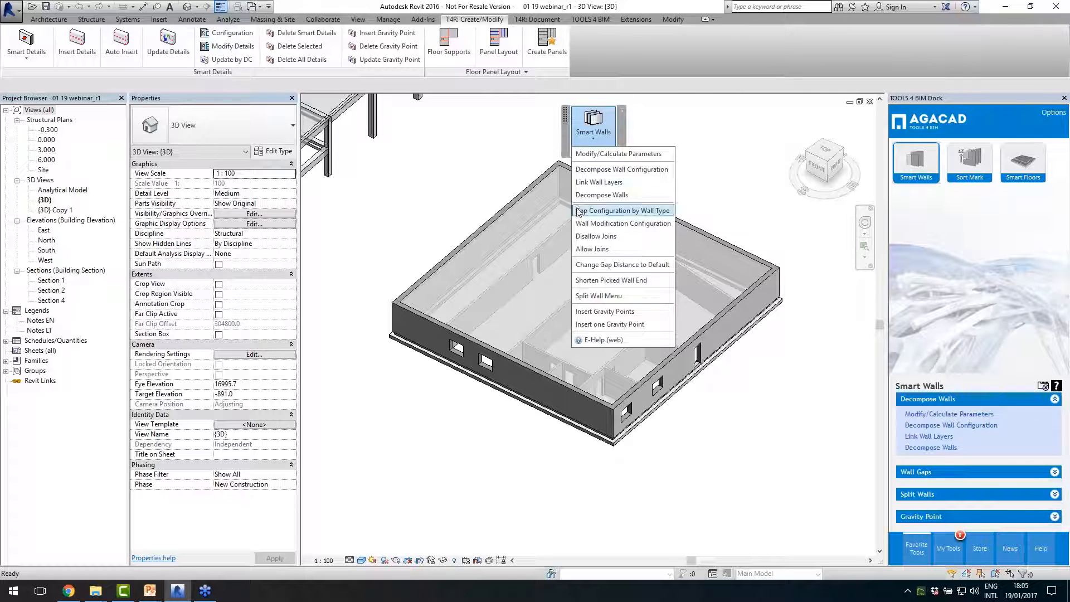
pyautogui.click(591, 110)
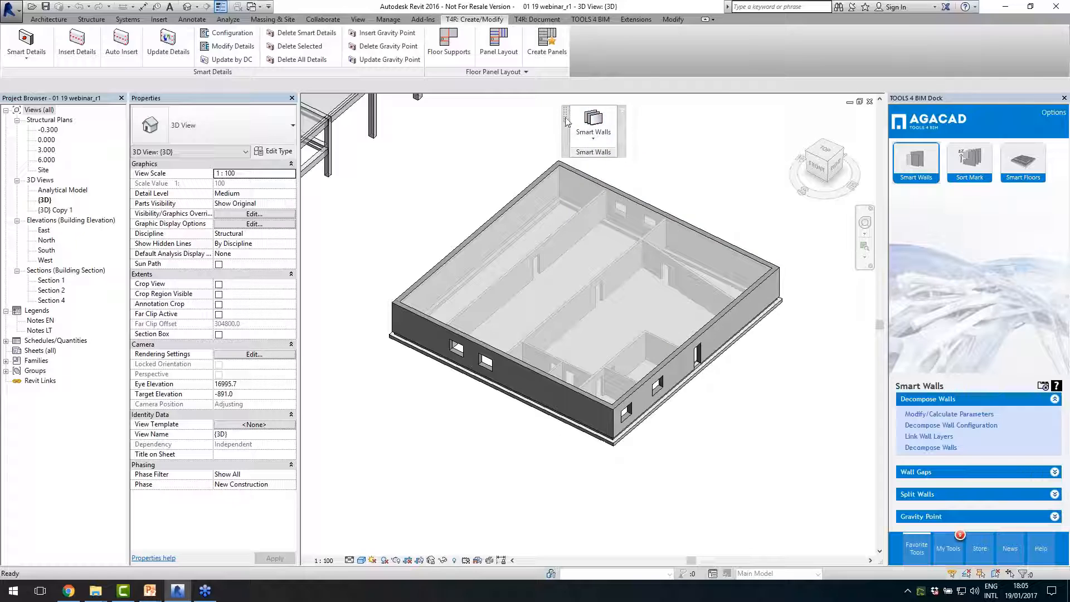
pyautogui.moveTo(565, 118); pyautogui.dragTo(580, 40)
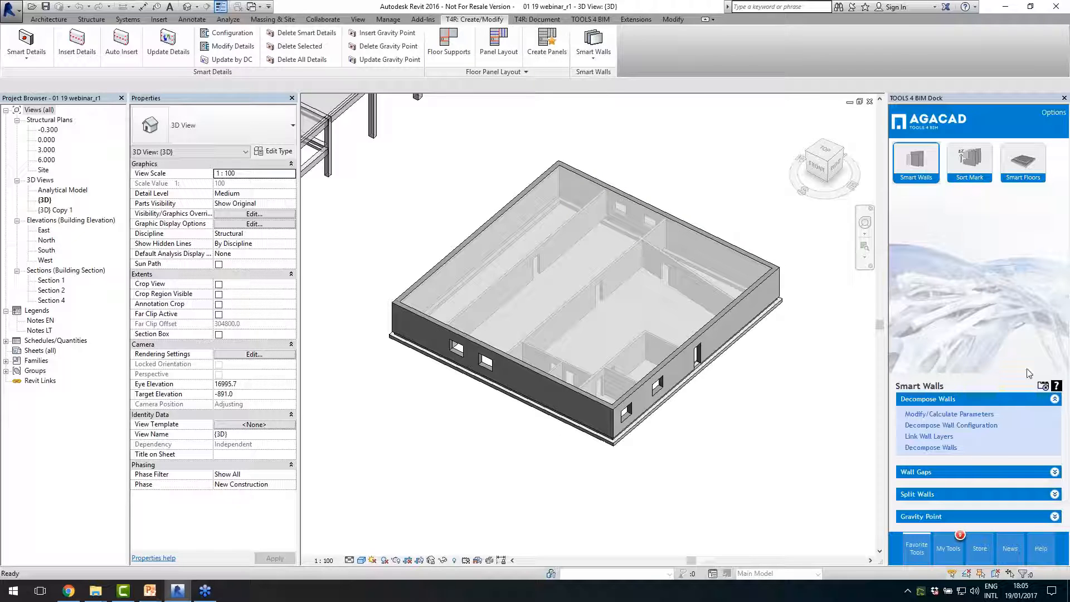
pyautogui.click(1044, 386)
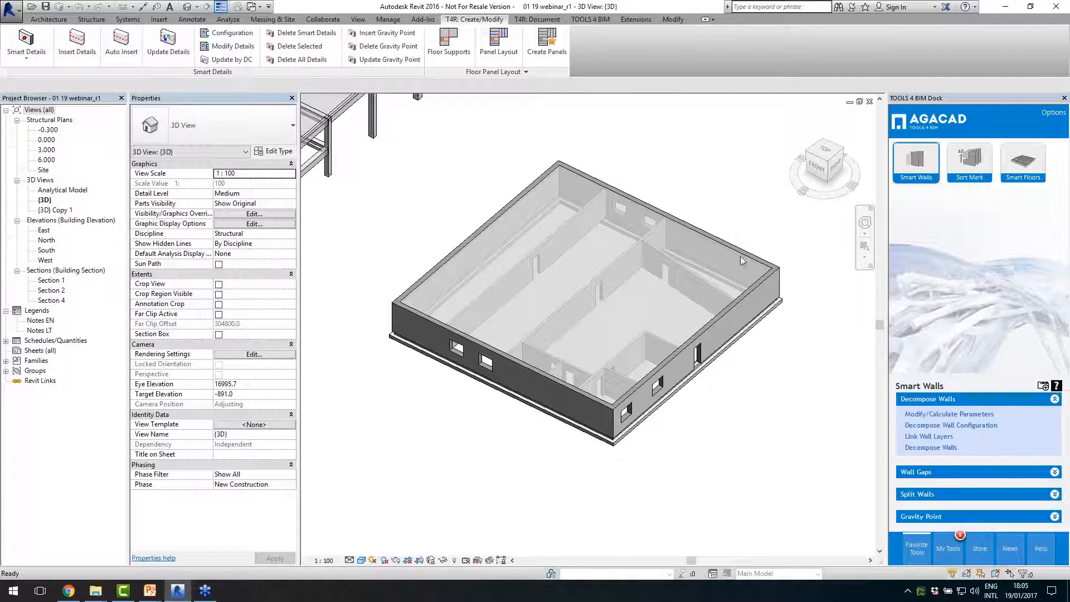
# - Examine the interior Massive wall 200 and exterior Sandwich 430 walls in the 3D model by selecting them individually
pyautogui.scroll(2, 655, 379)
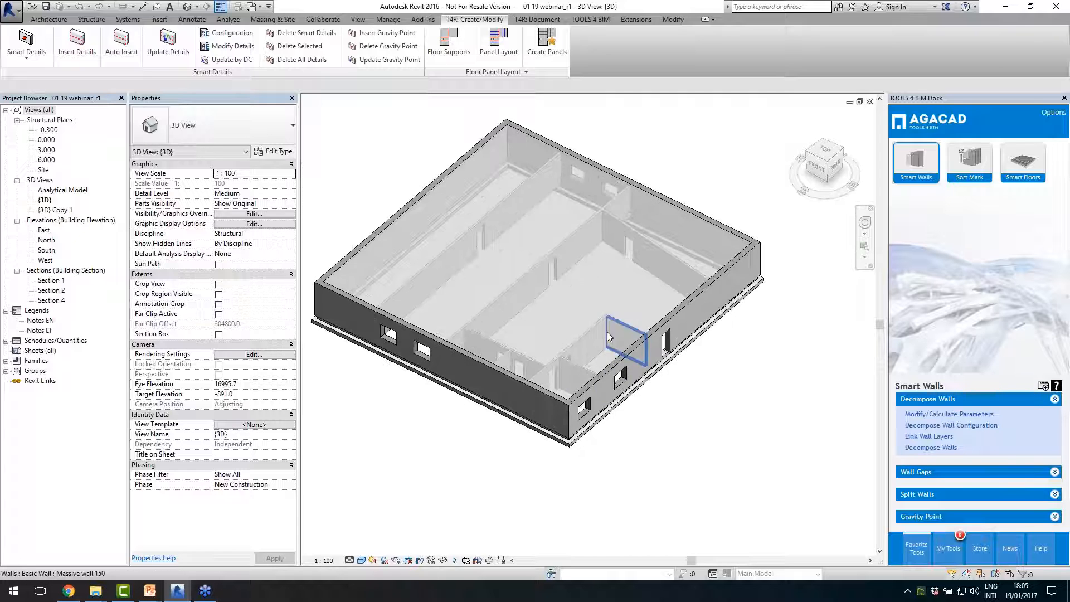
pyautogui.moveTo(529, 444); pyautogui.dragTo(551, 442, button='middle')
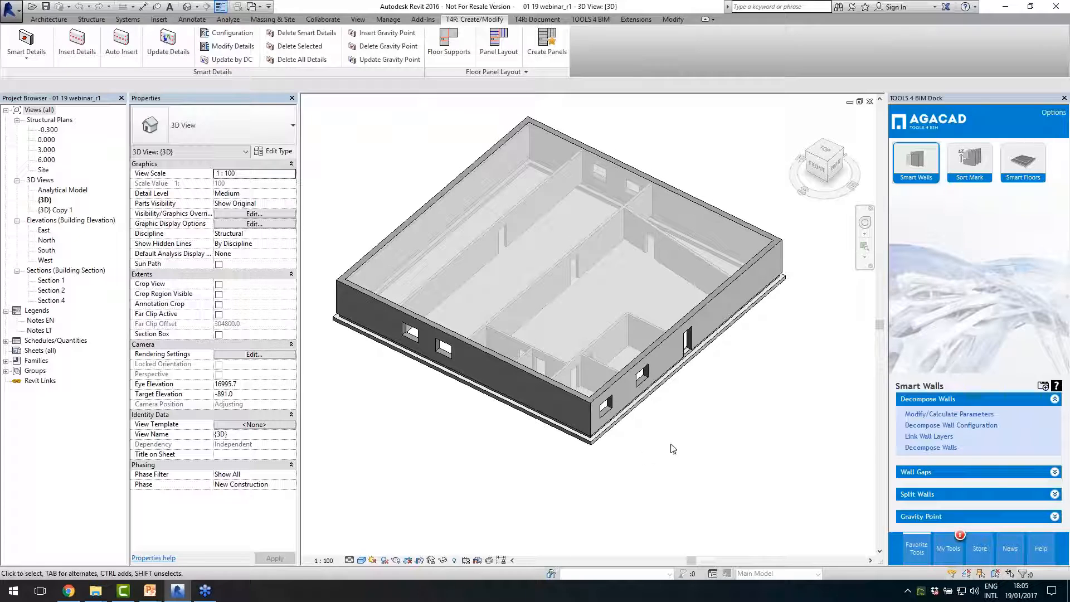
pyautogui.keyDown('shift'); pyautogui.moveTo(674, 449); pyautogui.dragTo(704, 455, button='middle'); pyautogui.keyUp('shift')
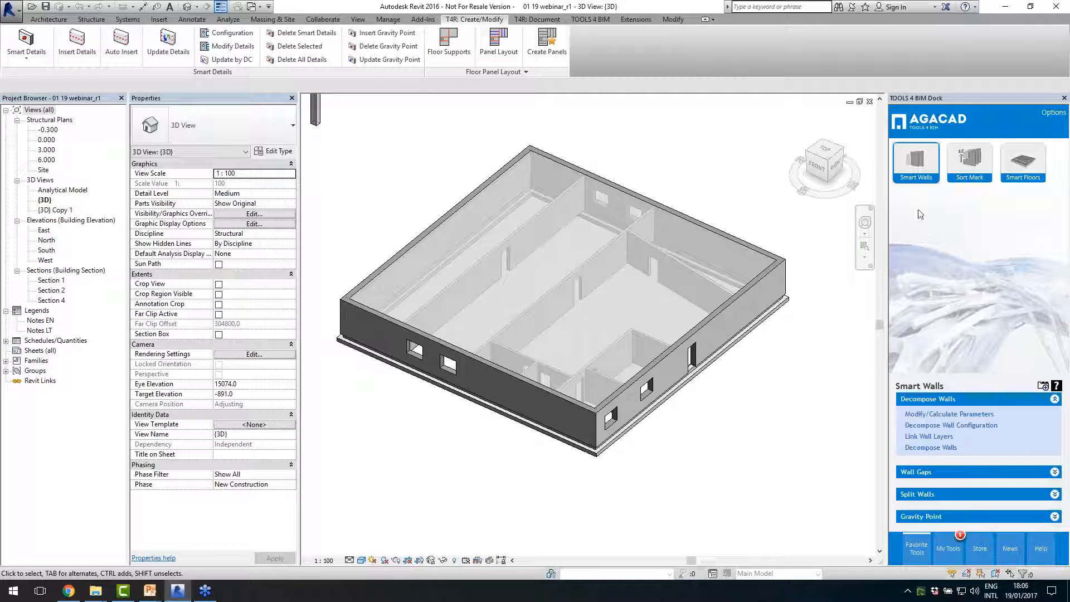
pyautogui.click(524, 319)
pyautogui.click(363, 285)
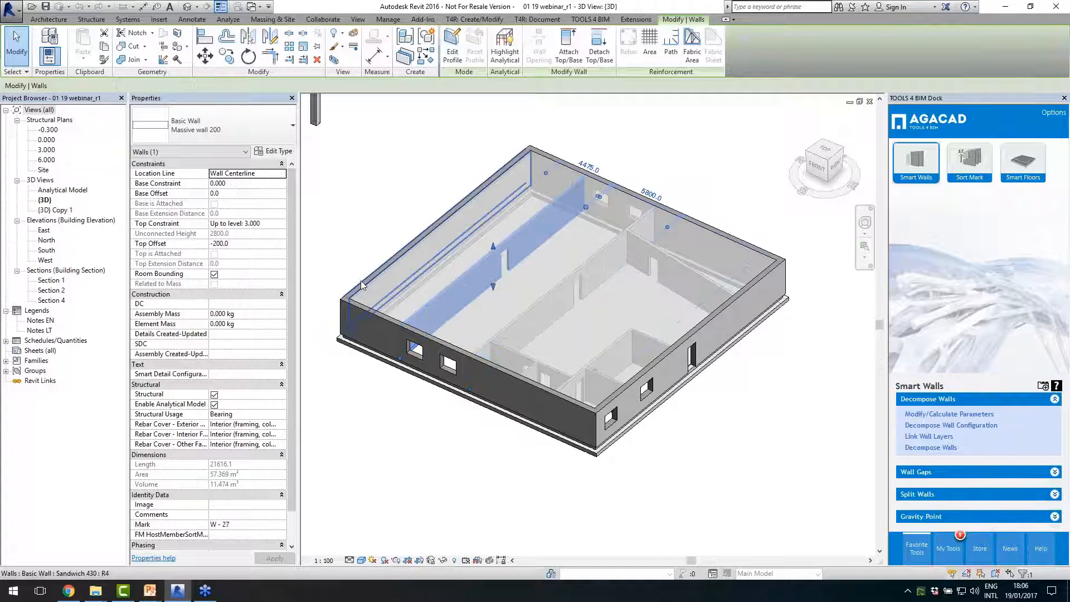
pyautogui.scroll(3, 362, 287)
pyautogui.click(363, 285)
pyautogui.scroll(-3, 362, 285)
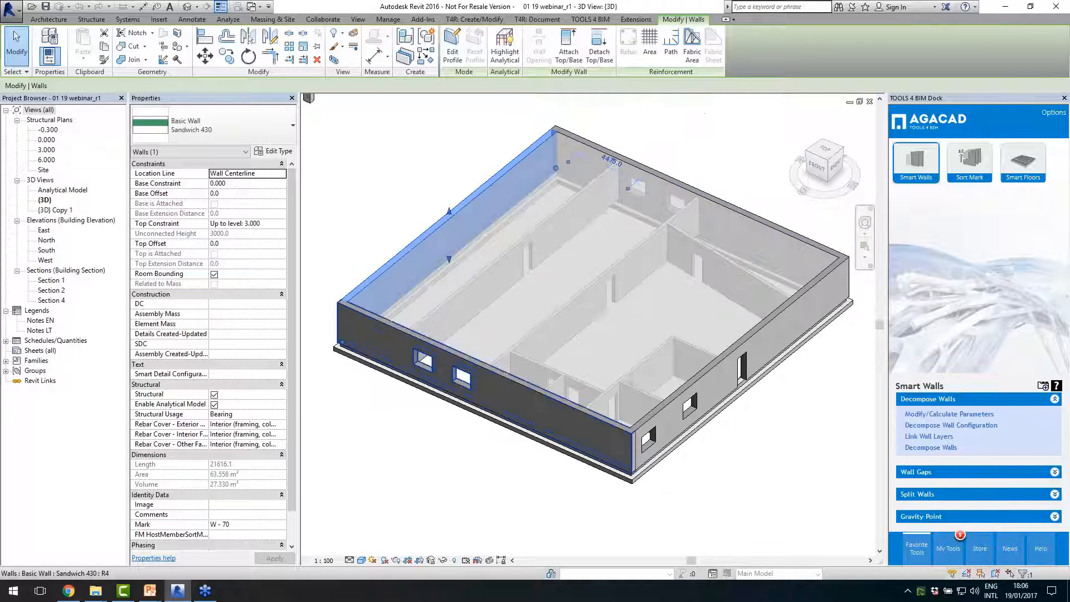
pyautogui.click(385, 329)
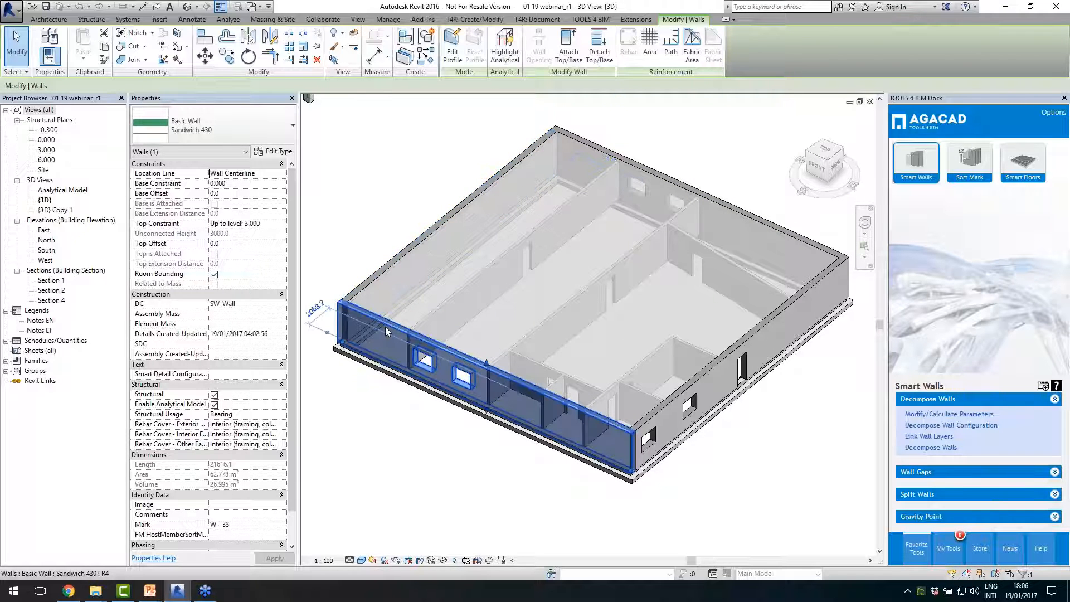
pyautogui.click(431, 319)
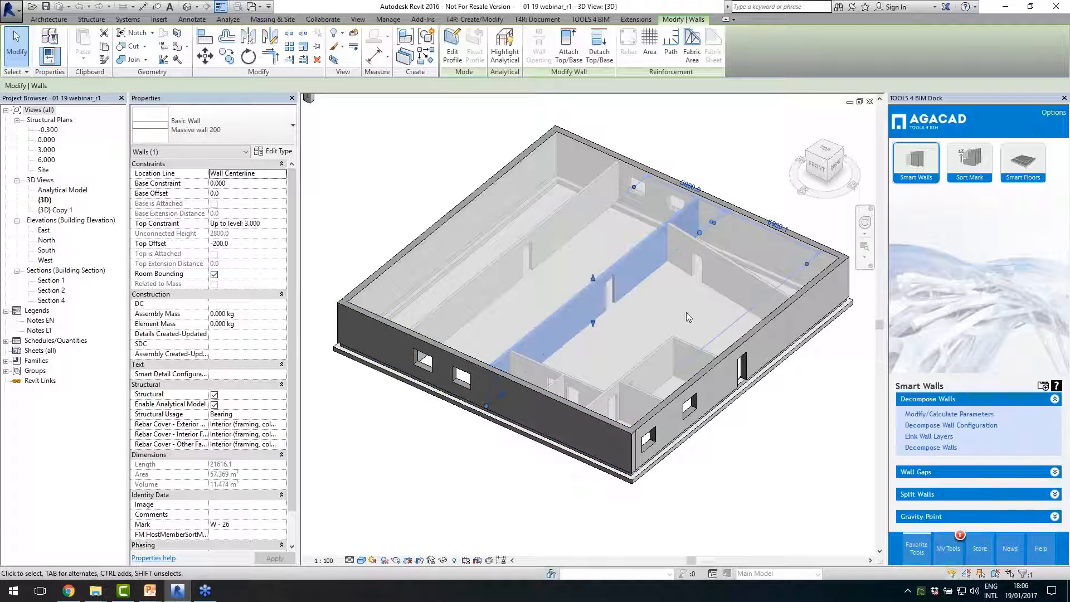
pyautogui.click(676, 342)
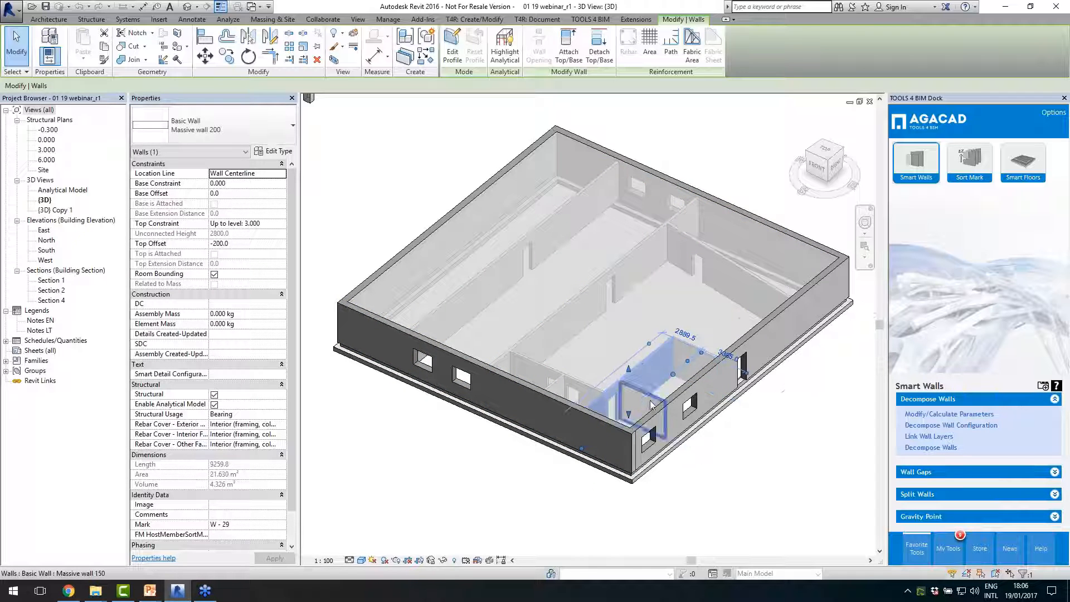
pyautogui.scroll(-2, 442, 332)
pyautogui.click(722, 436)
pyautogui.scroll(1, 524, 343)
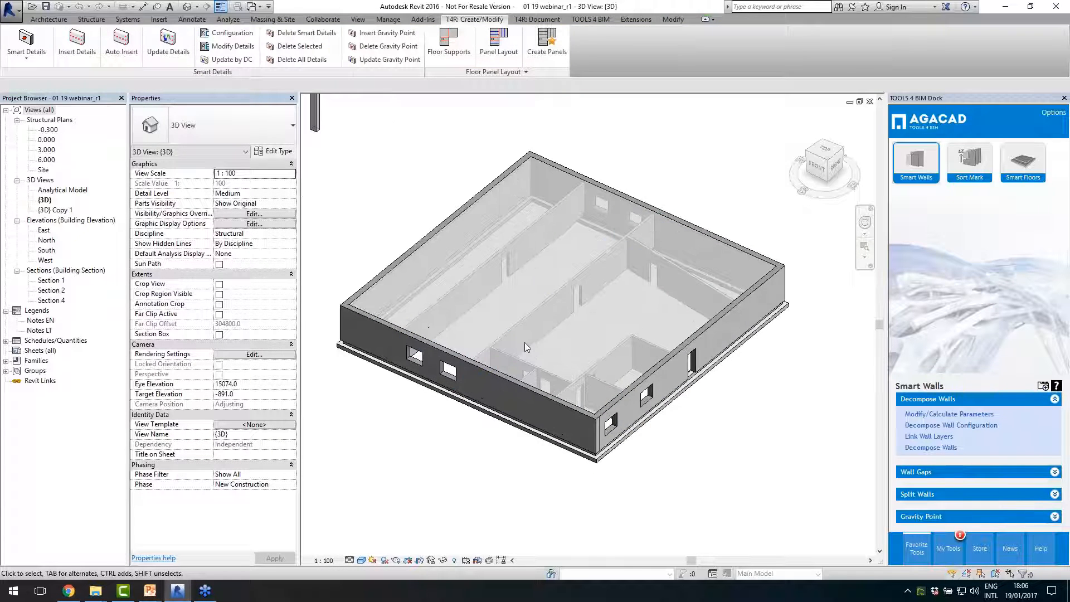
# - Open the 0.000 structural plan
pyautogui.doubleClick(46, 139)
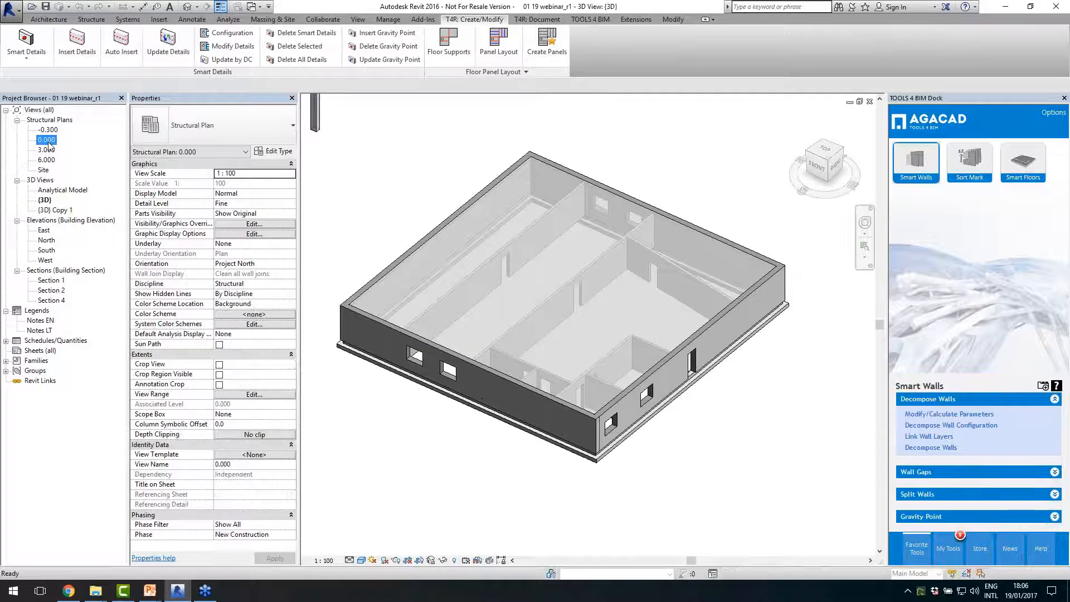
pyautogui.scroll(5, 669, 320)
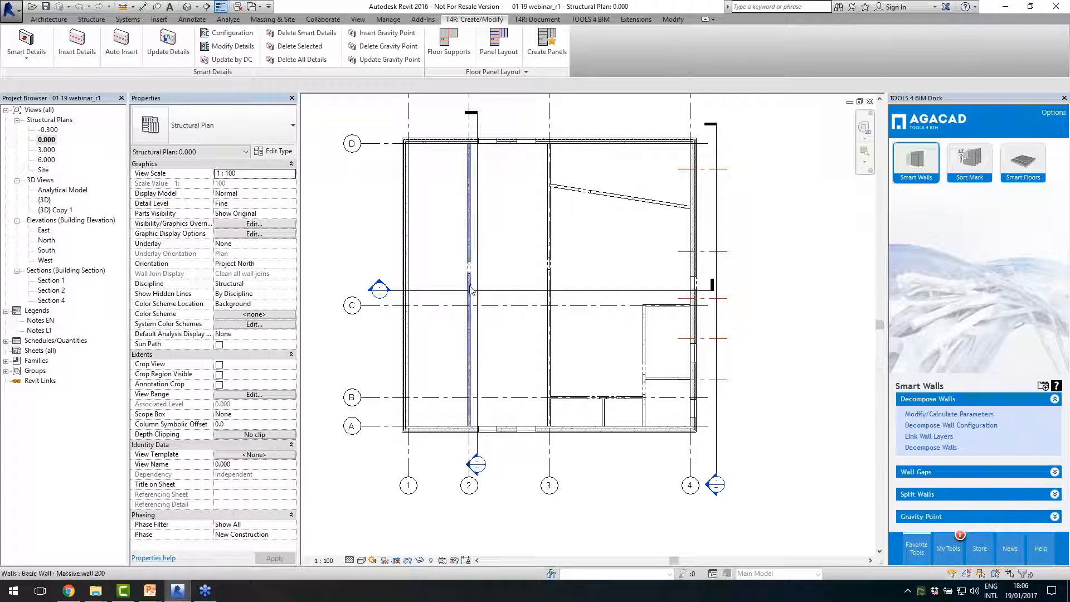
pyautogui.scroll(-1, 414, 305)
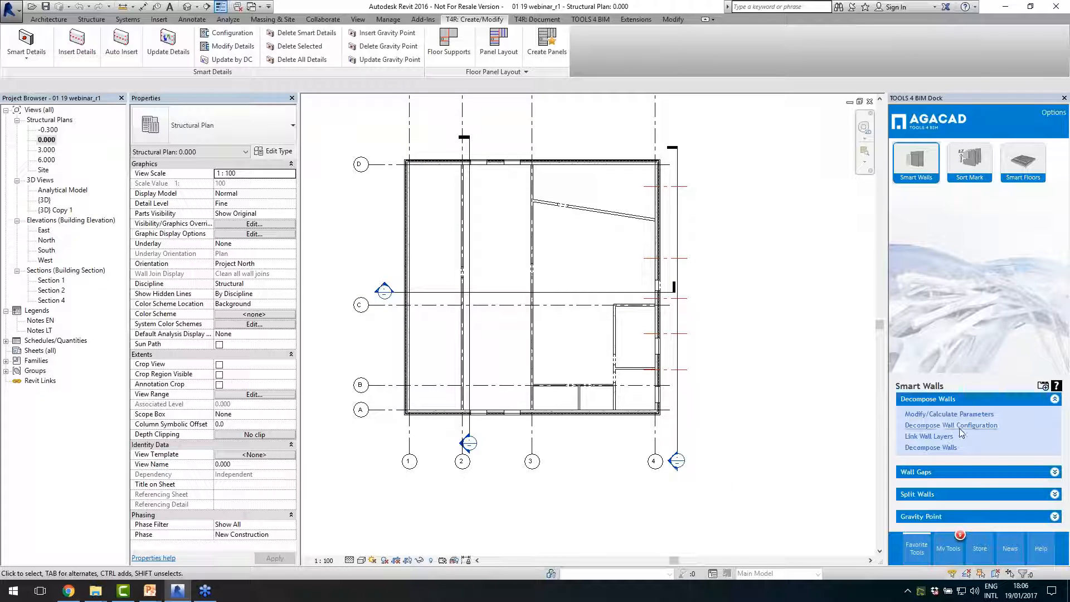
# - Shorten the grid 2 interior wall at its grid D end with the Shorten Picked Wall End command
pyautogui.click(951, 473)
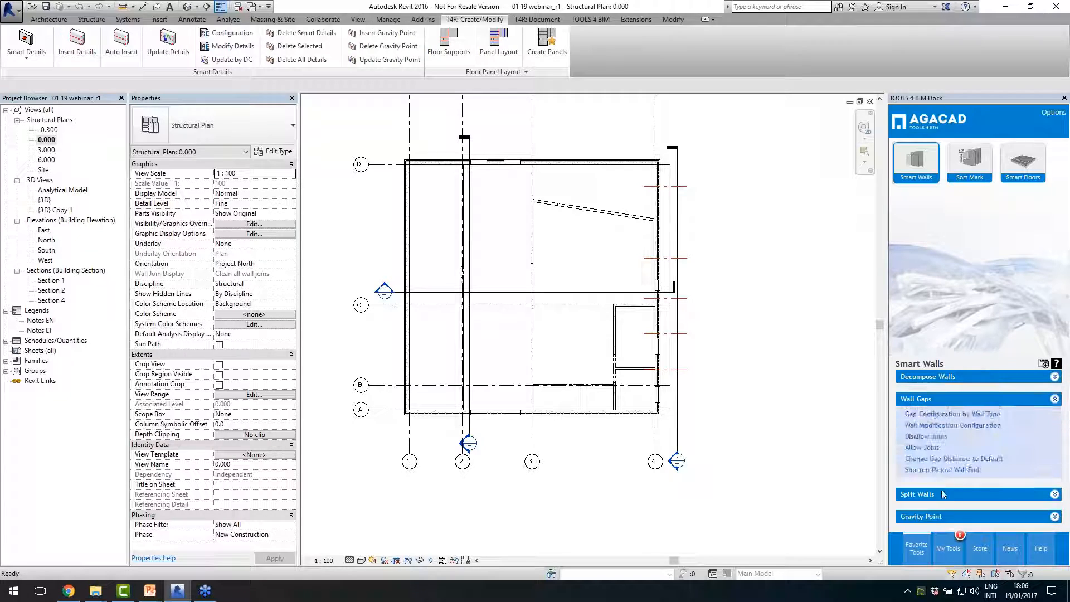
pyautogui.click(918, 470)
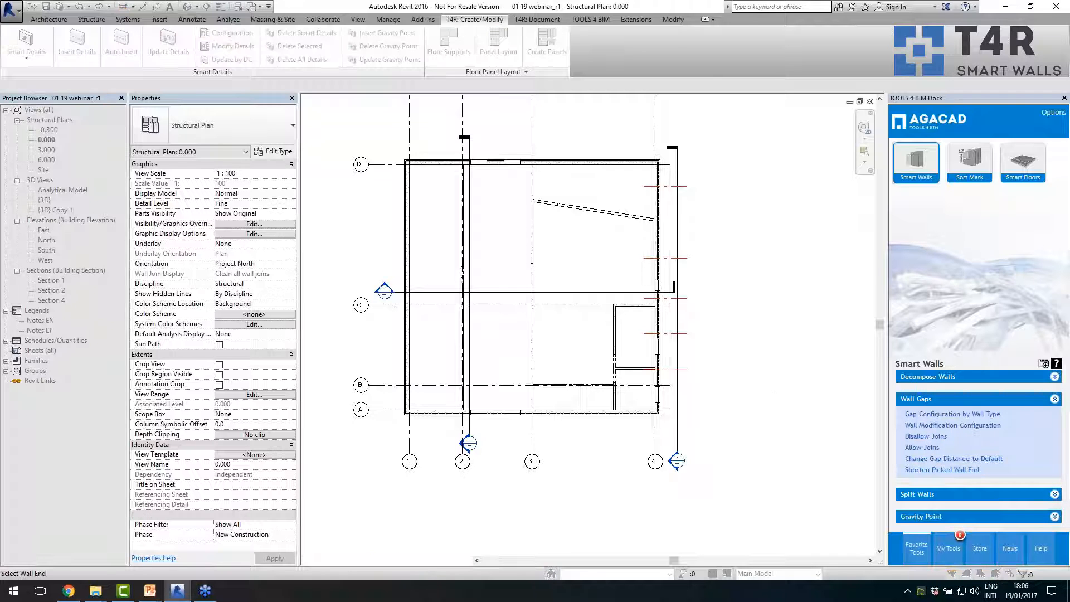
pyautogui.scroll(5, 466, 170)
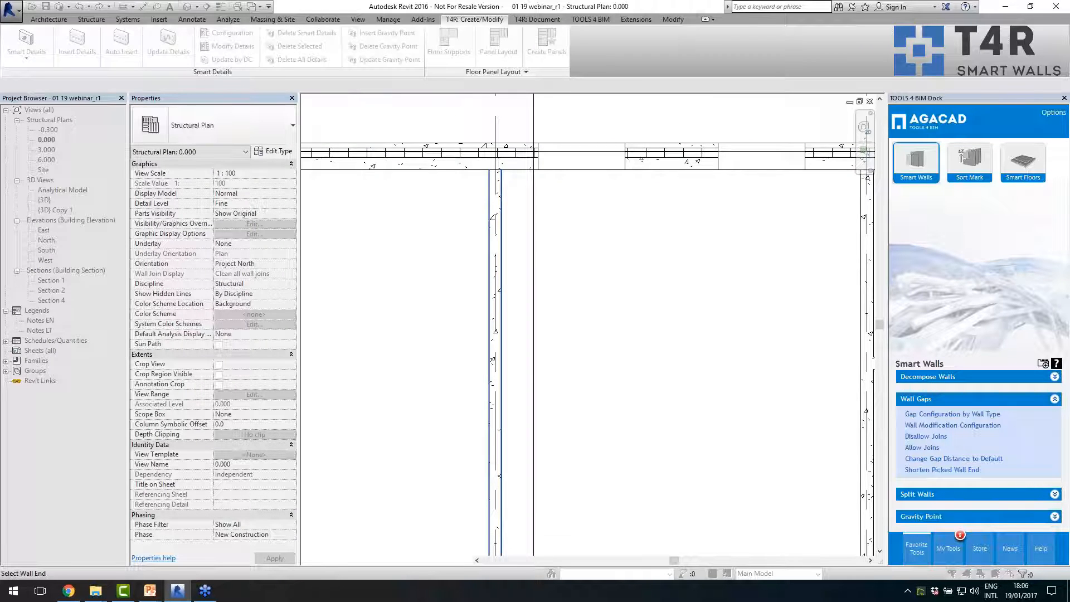
pyautogui.scroll(4, 462, 125)
pyautogui.press('Escape')
# - Select the shortened grid 2 wall and check its end gap at the exterior wall along grid D
pyautogui.click(548, 258)
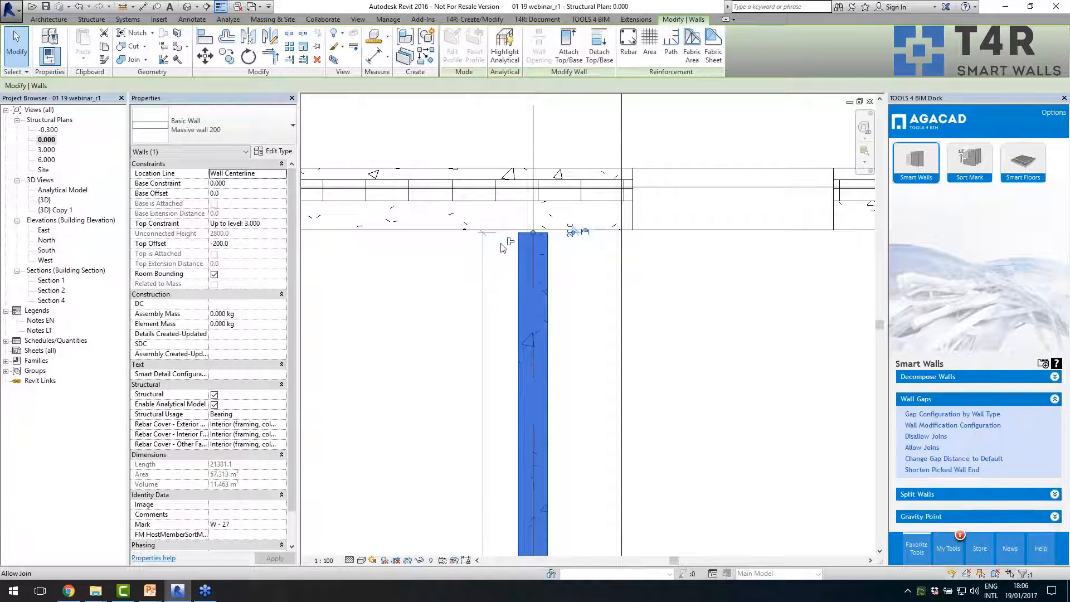
pyautogui.scroll(4, 500, 244)
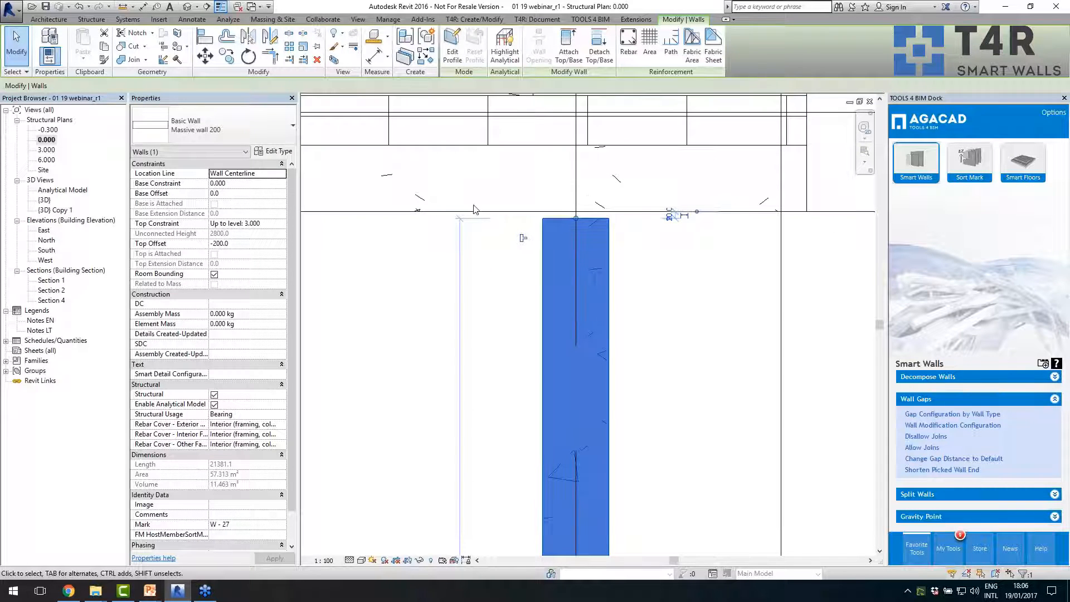
pyautogui.scroll(-3, 522, 234)
pyautogui.click(523, 232)
pyautogui.scroll(-2, 499, 206)
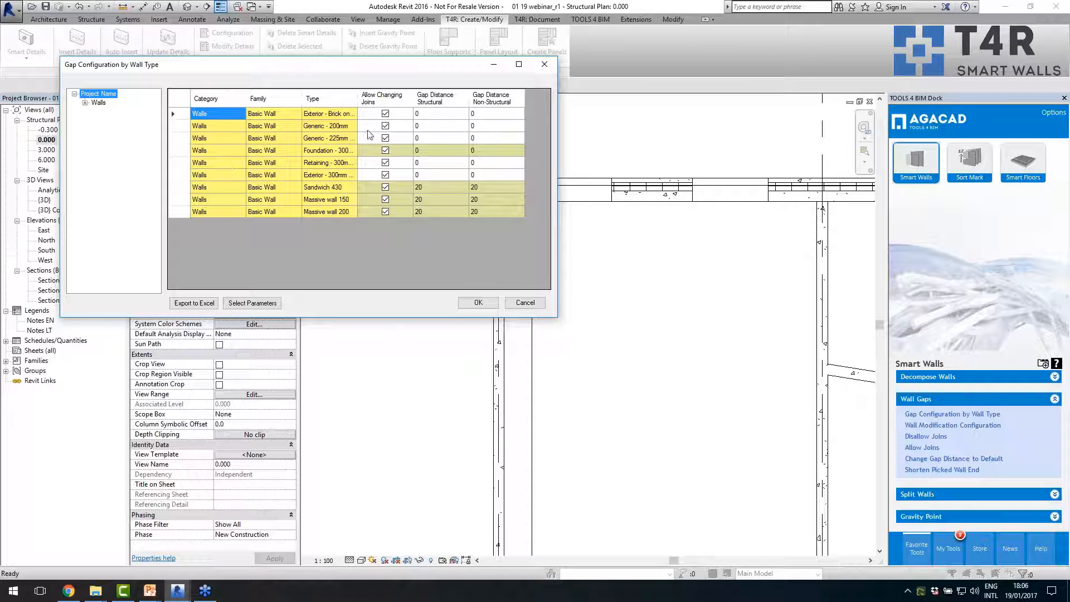
# - Review the structural and non-structural gap distances in the Gap Configuration by Wall Type, widening the Type column and dialog, and cancel
pyautogui.click(358, 100)
pyautogui.moveTo(357, 101); pyautogui.dragTo(427, 108)
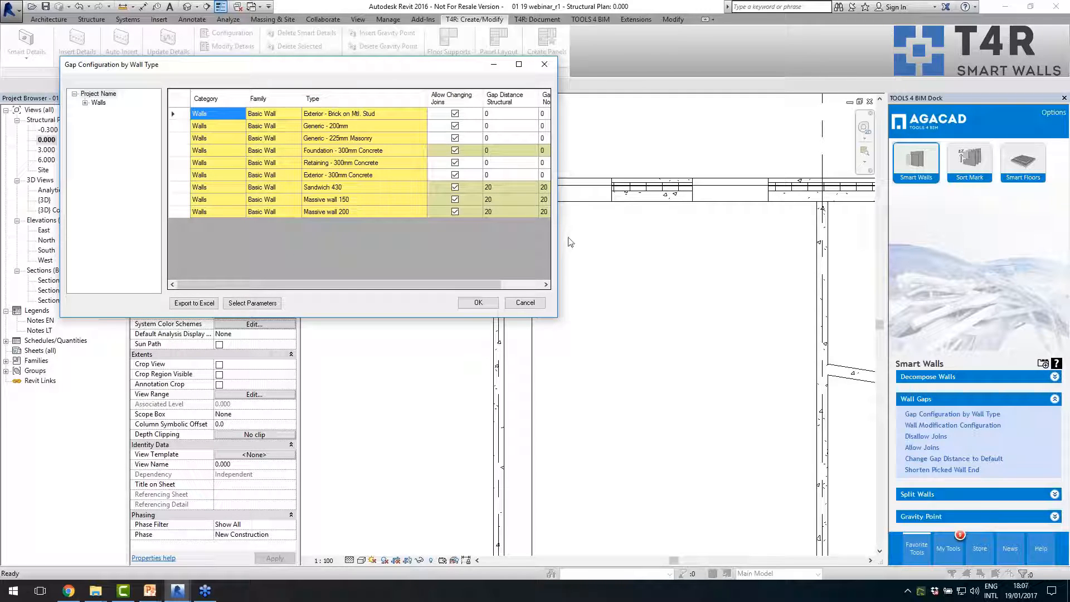
pyautogui.moveTo(558, 242); pyautogui.dragTo(662, 244)
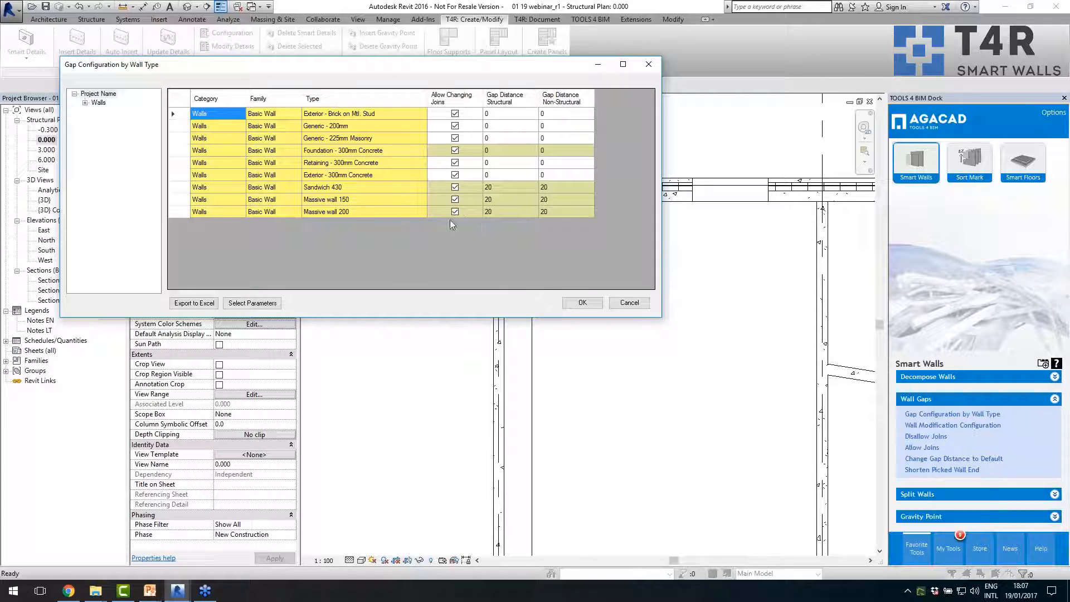
pyautogui.moveTo(400, 209); pyautogui.dragTo(404, 189)
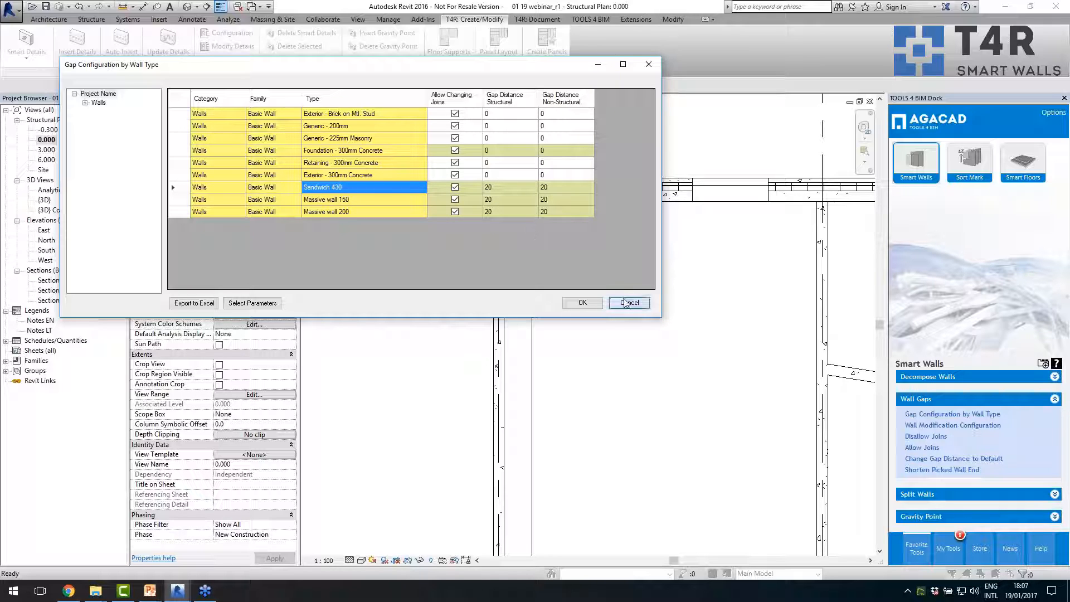
pyautogui.click(631, 304)
# - Inspect the grid 2 wall's shortened end up close again and clear the selection
pyautogui.scroll(4, 483, 204)
pyautogui.scroll(1, 534, 202)
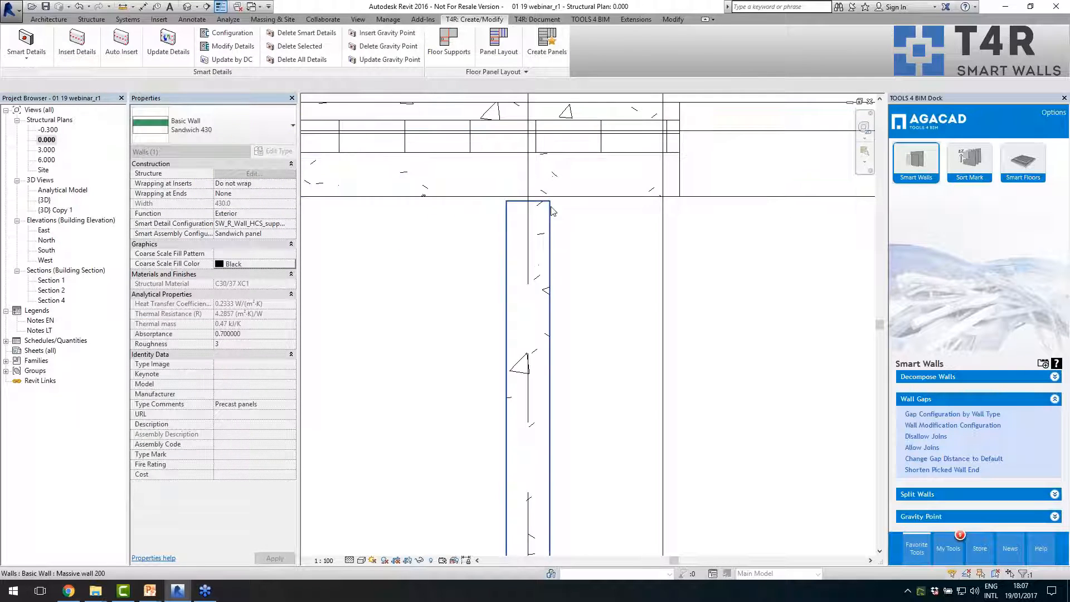
pyautogui.click(548, 212)
pyautogui.scroll(-3, 526, 223)
pyautogui.click(526, 237)
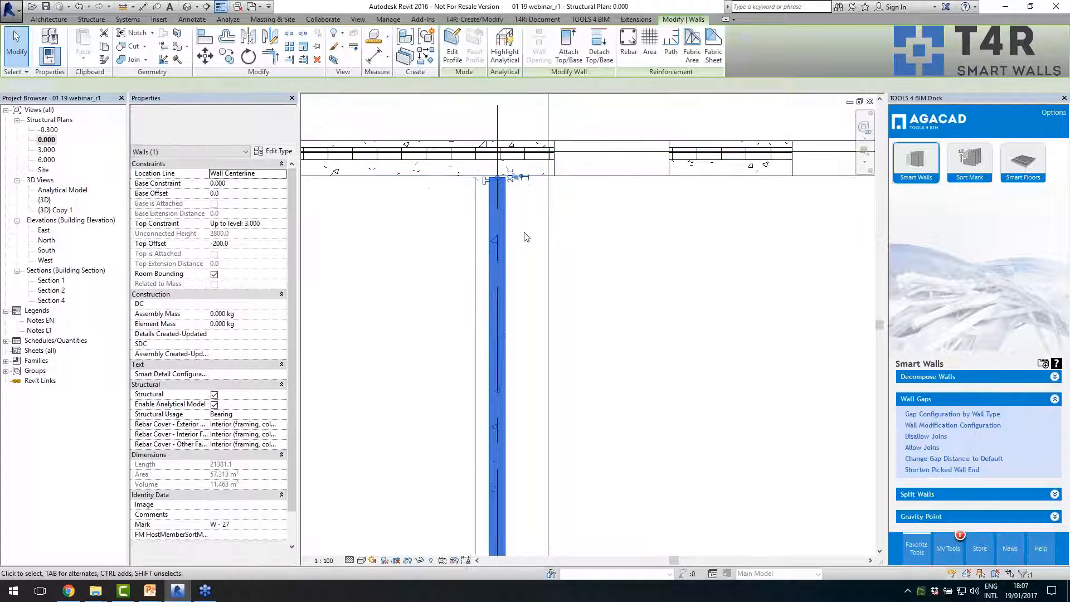
pyautogui.scroll(-3, 530, 239)
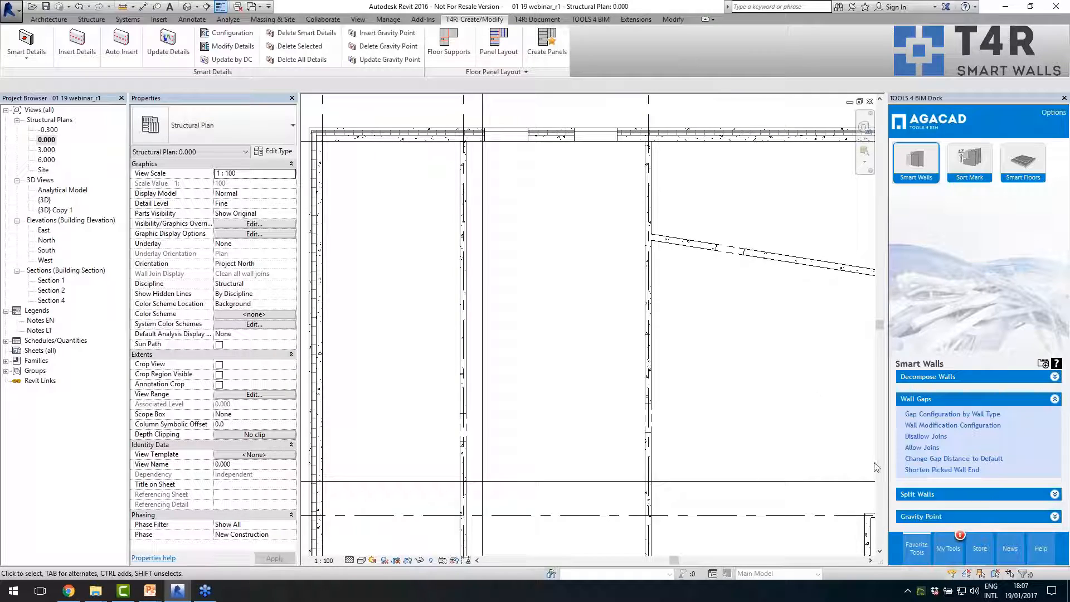
# - Shorten the grid B partition wall at its grid 3 end with Shorten Picked Wall End
pyautogui.click(920, 470)
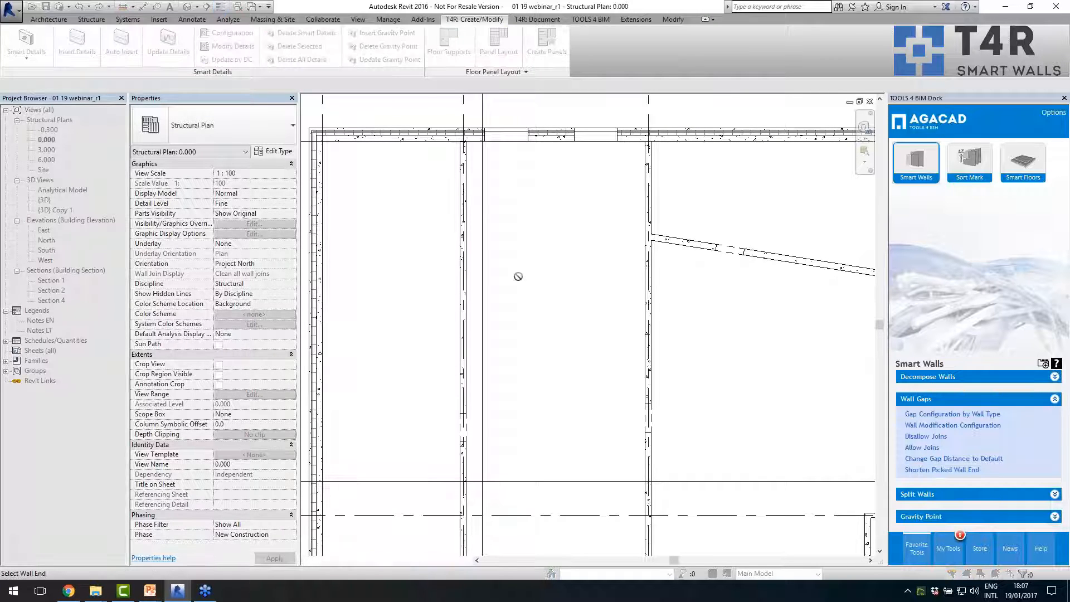
pyautogui.scroll(-5, 516, 277)
pyautogui.scroll(5, 521, 528)
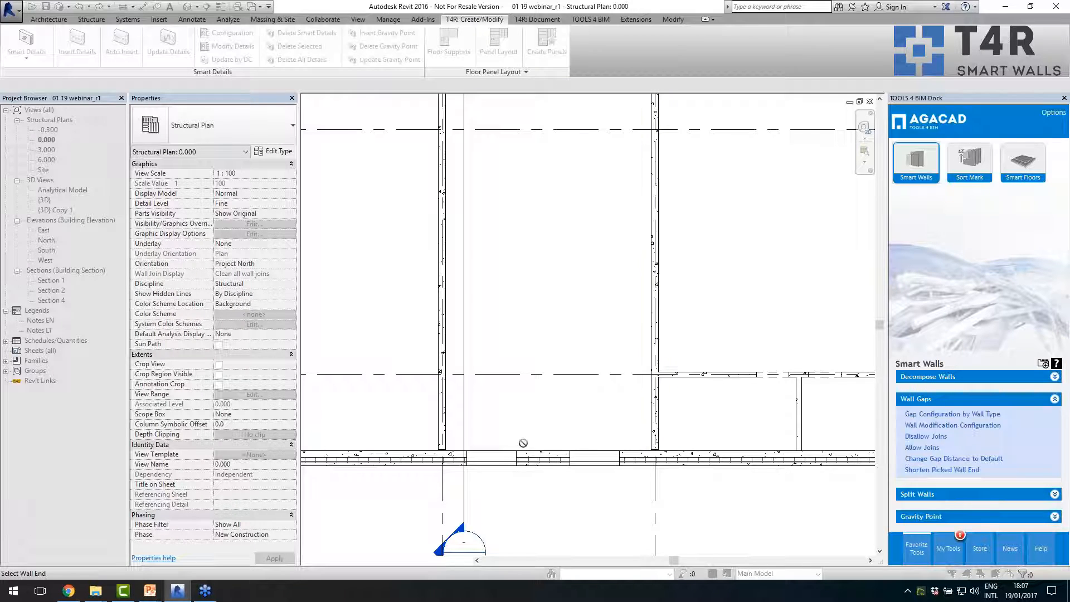
pyautogui.scroll(-4, 649, 439)
pyautogui.scroll(4, 483, 381)
pyautogui.click(484, 379)
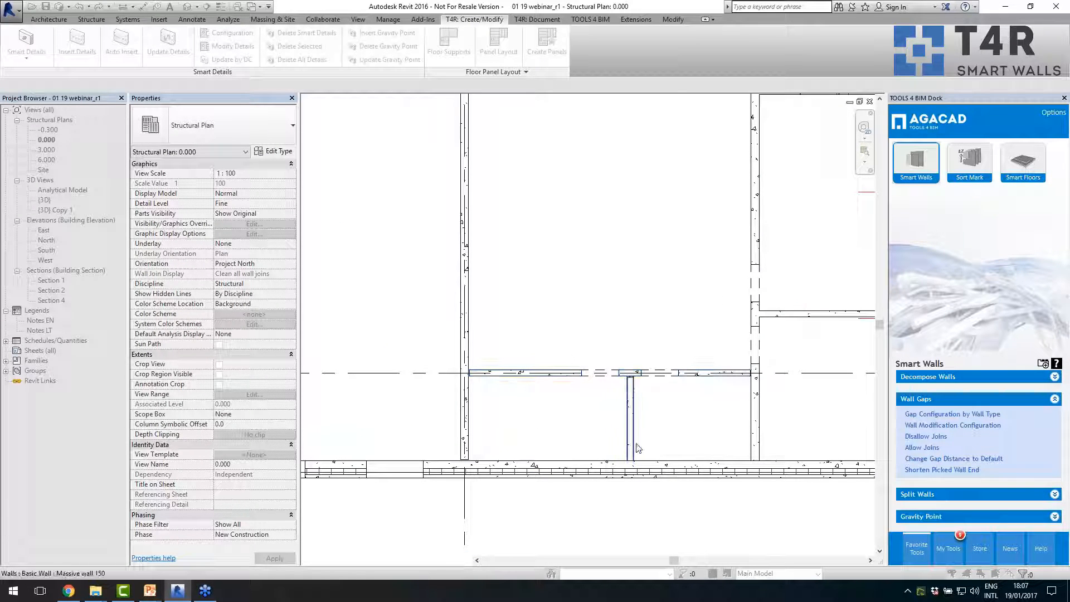
# - Shorten the small room's wall ends along grid C, at the grid 4 exterior wall and at the room's inner corner
pyautogui.scroll(-5, 608, 413)
pyautogui.scroll(1, 725, 391)
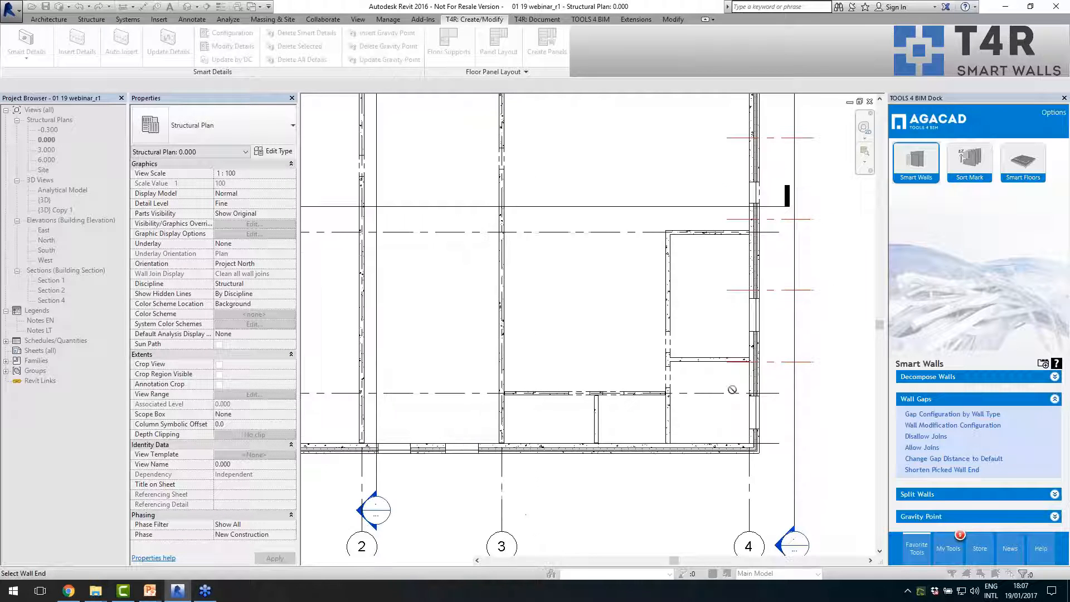
pyautogui.scroll(3, 732, 390)
pyautogui.scroll(-4, 753, 330)
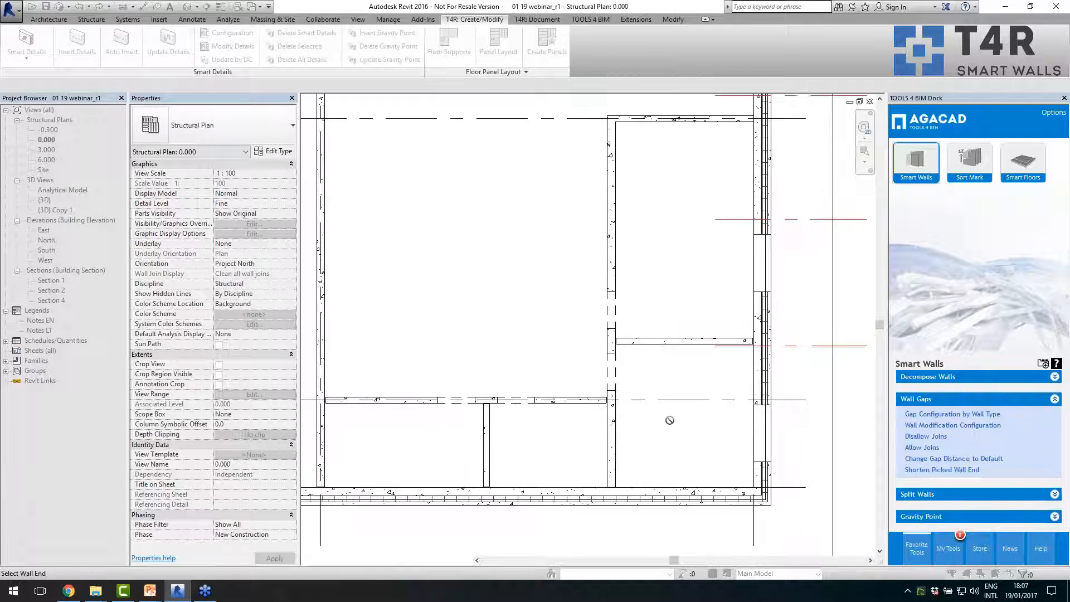
pyautogui.scroll(4, 595, 335)
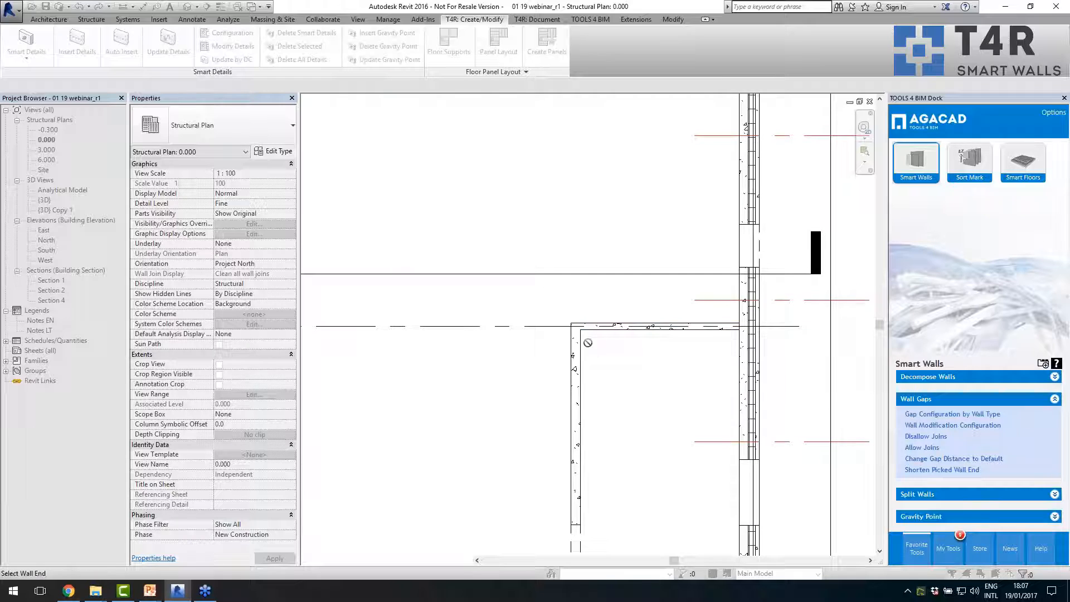
pyautogui.click(728, 332)
pyautogui.scroll(3, 593, 320)
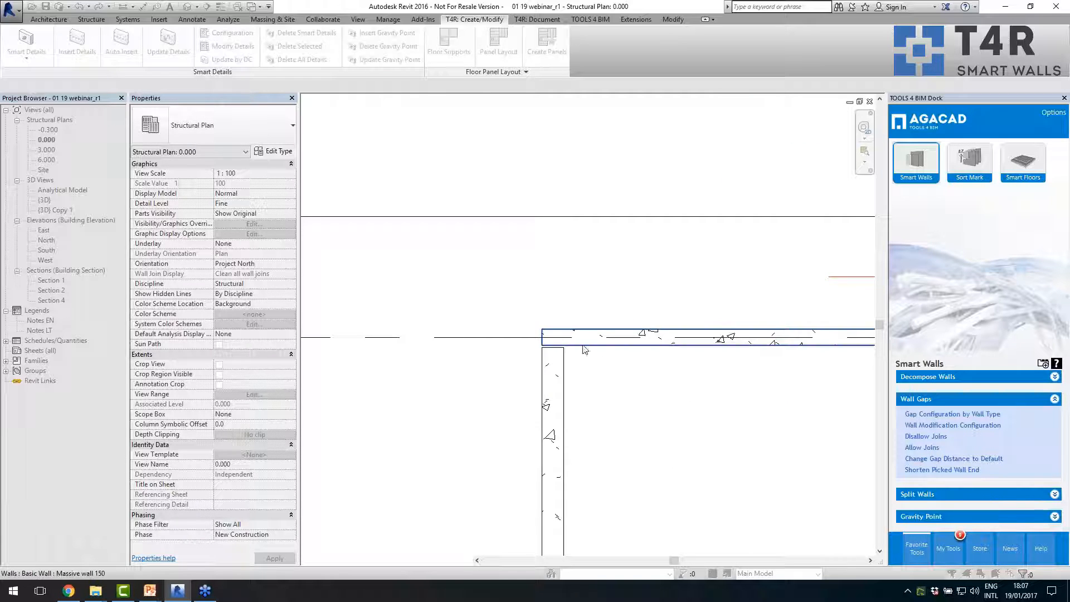
pyautogui.click(583, 345)
# - Examine the interior wall ends across the plan, from the slanted wall to the small rooms, and end the shortening command
pyautogui.scroll(-4, 672, 368)
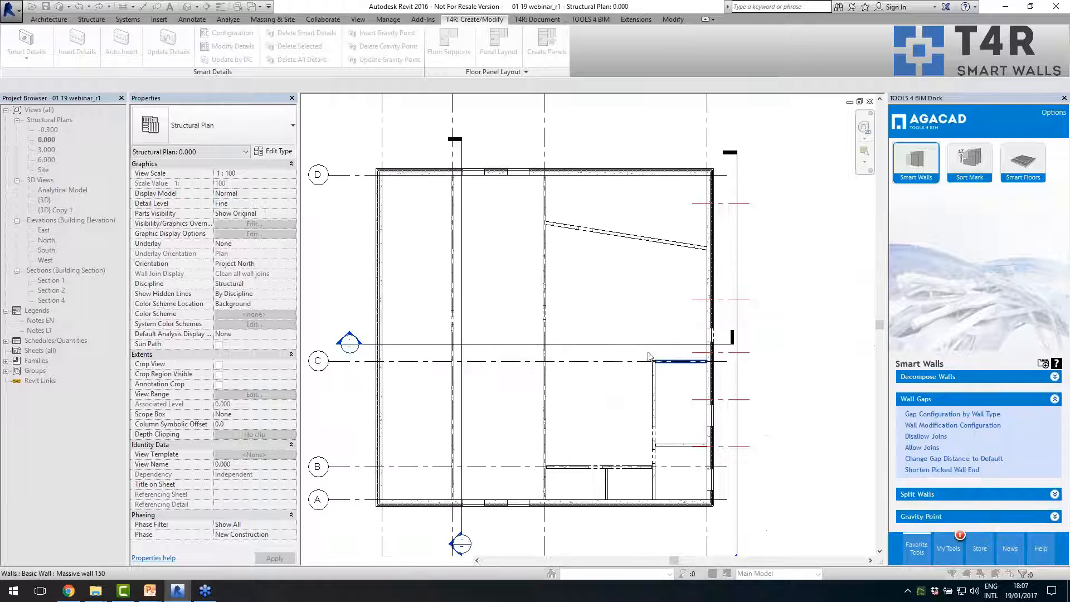
pyautogui.scroll(2, 606, 214)
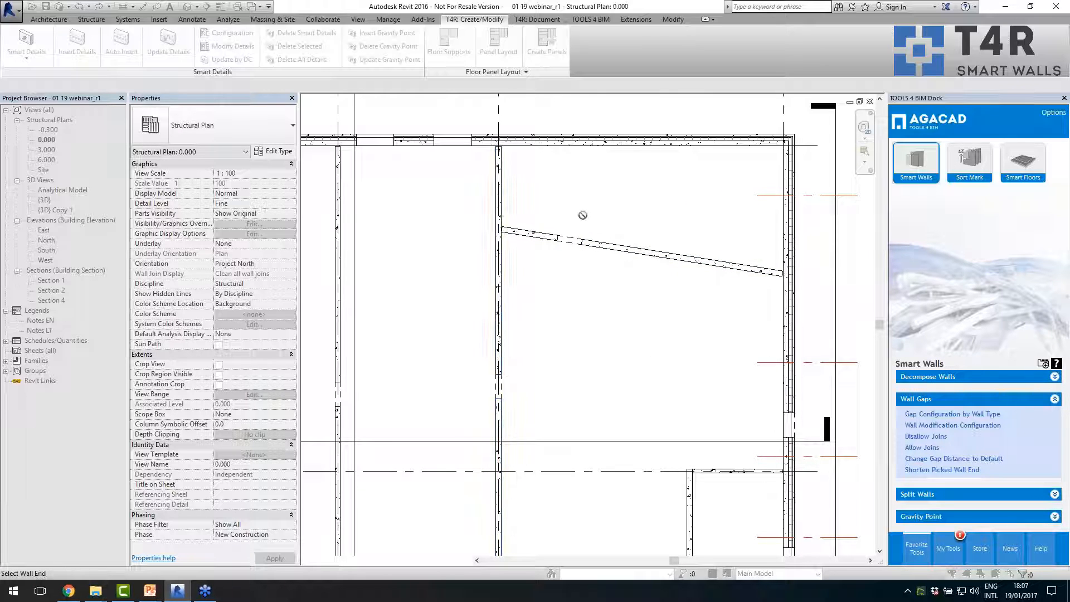
pyautogui.scroll(-4, 578, 213)
pyautogui.scroll(5, 563, 384)
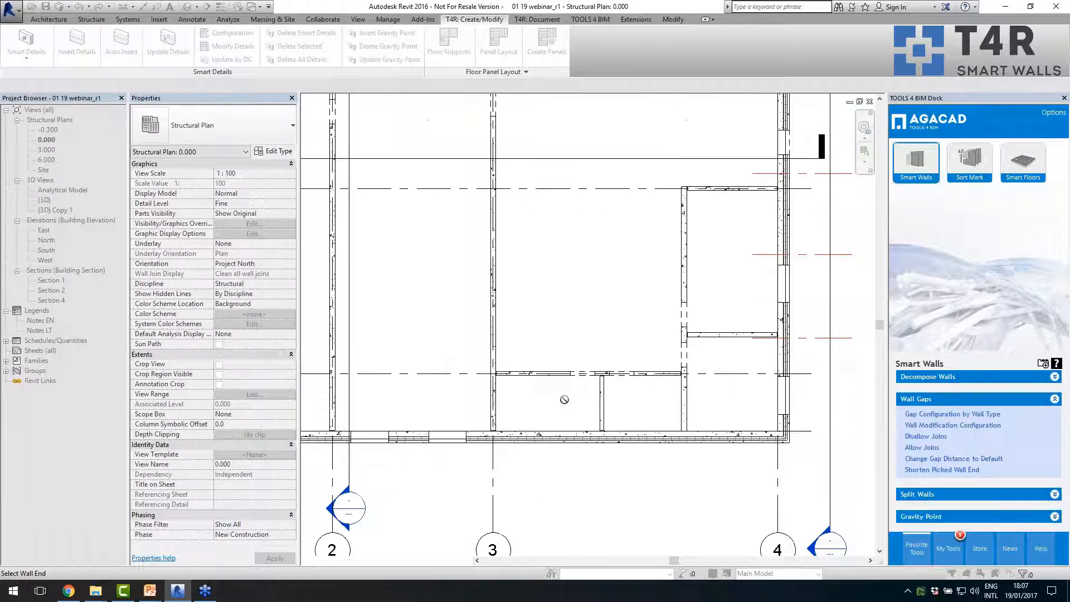
pyautogui.scroll(-3, 633, 375)
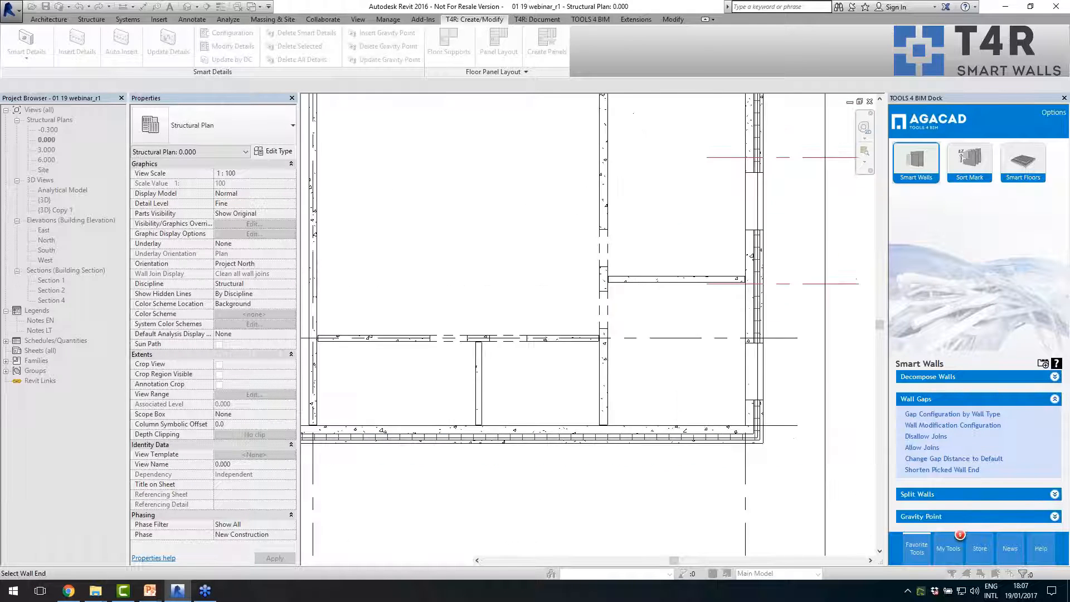
pyautogui.scroll(-3, 633, 376)
pyautogui.scroll(6, 609, 298)
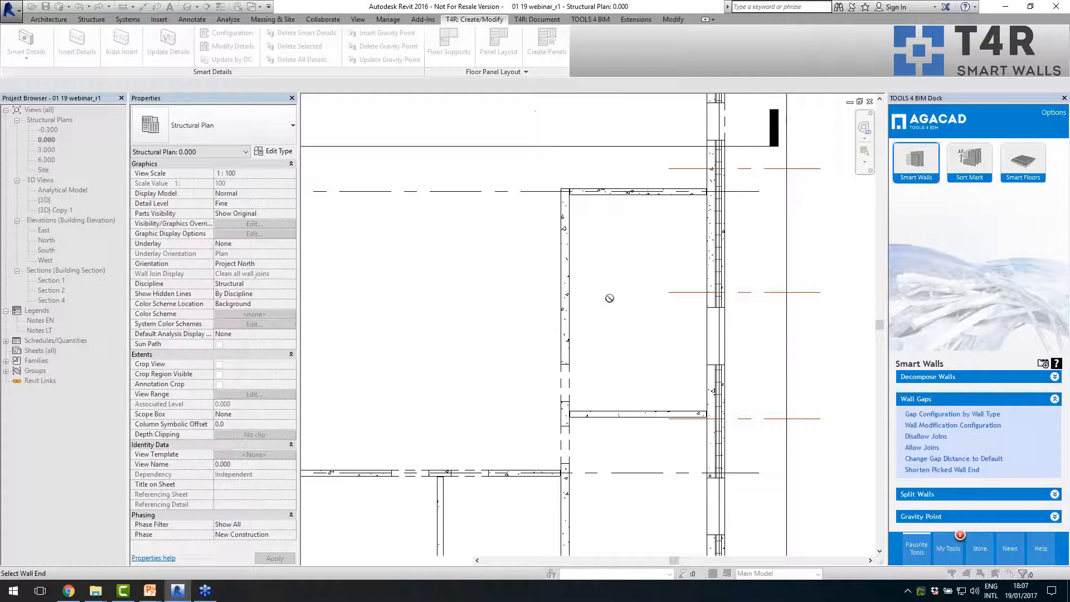
pyautogui.scroll(2, 570, 206)
pyautogui.scroll(-7, 549, 204)
pyautogui.scroll(4, 664, 466)
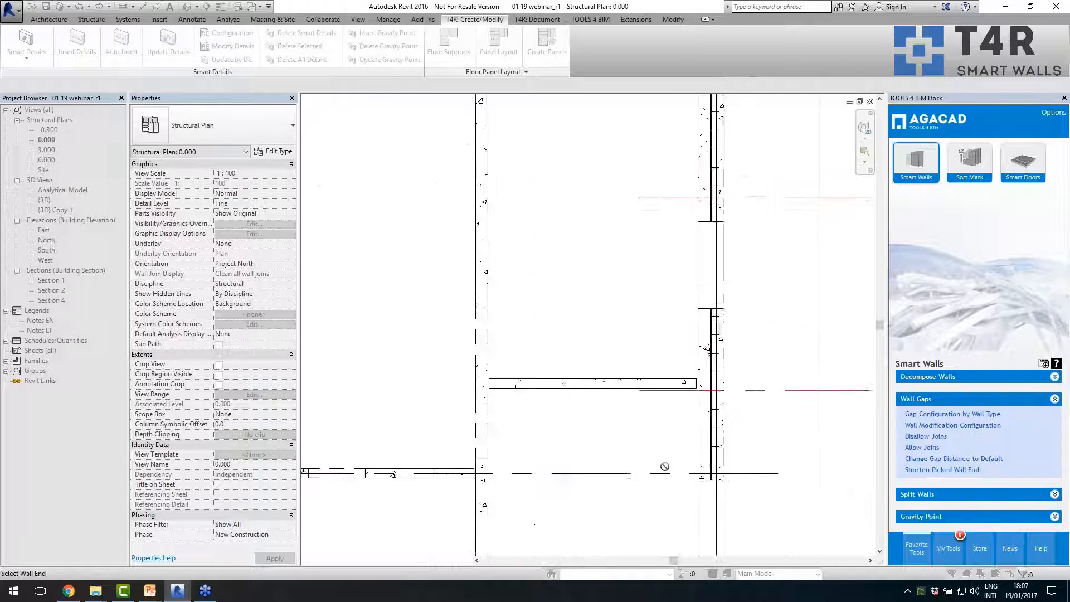
pyautogui.scroll(-5, 678, 428)
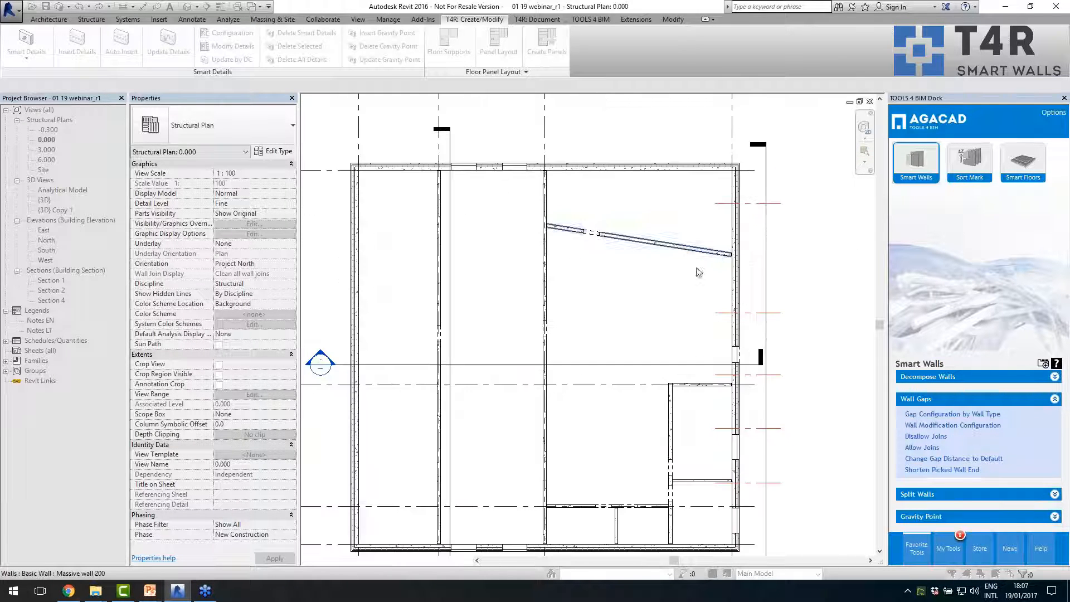
pyautogui.press('Escape')
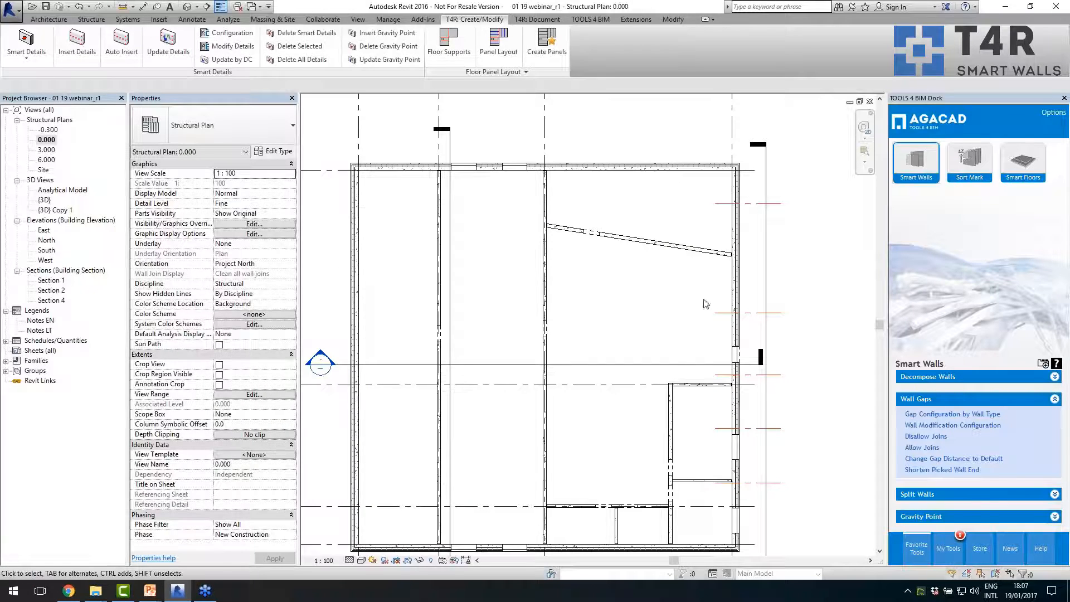
# - Open the Split Wall Menu and move its window over the area between grids 1 and 2
pyautogui.scroll(-1, 646, 315)
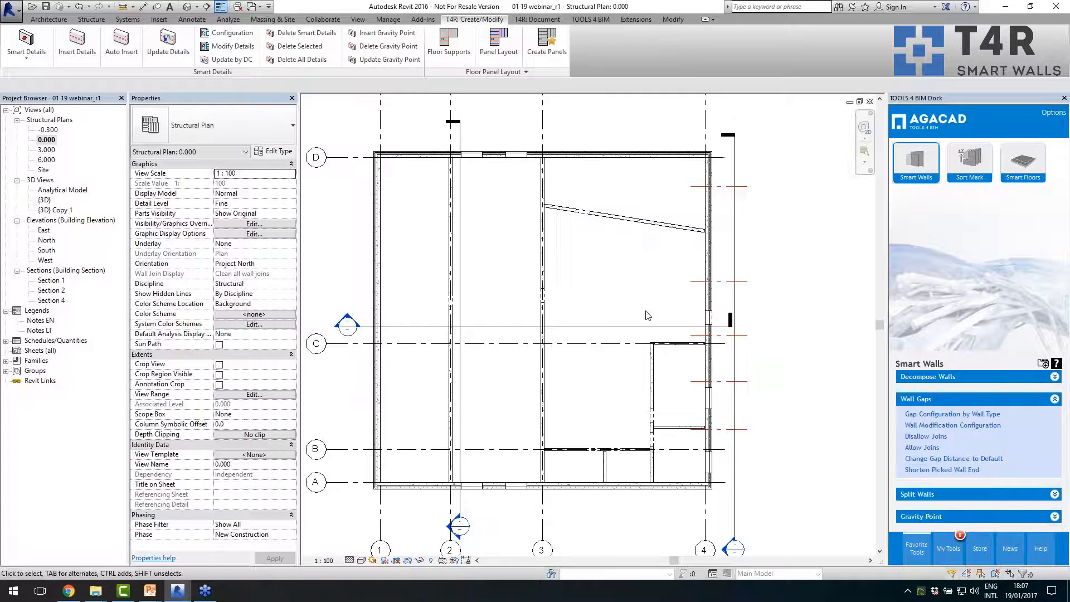
pyautogui.click(910, 494)
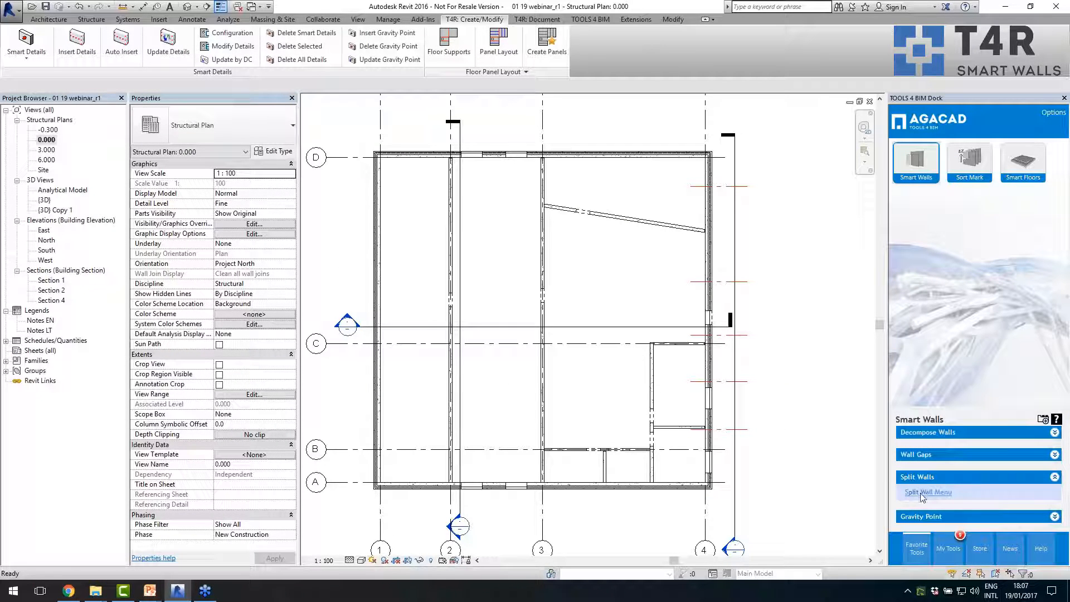
pyautogui.click(923, 493)
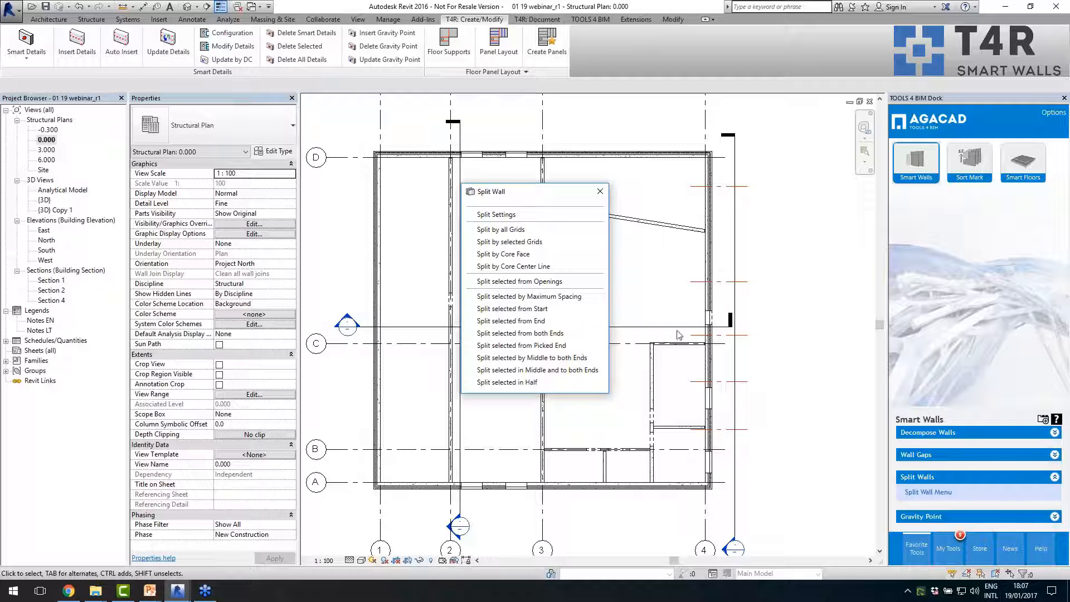
pyautogui.moveTo(509, 196); pyautogui.dragTo(371, 179)
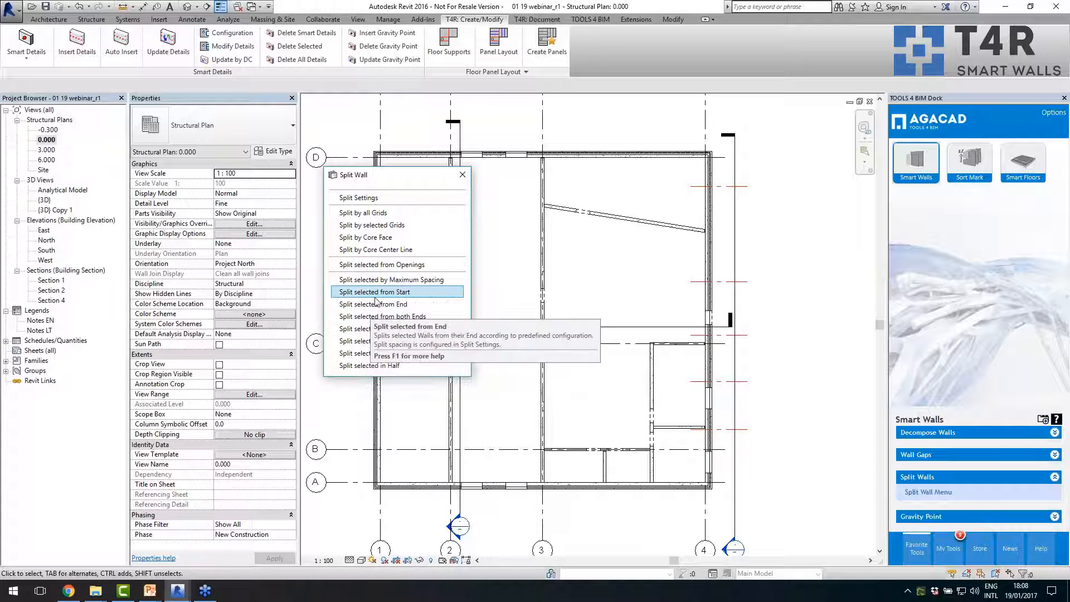
# - Review the opening distances and panel spacing values in Split Settings, and close the dialog without saving
pyautogui.click(368, 199)
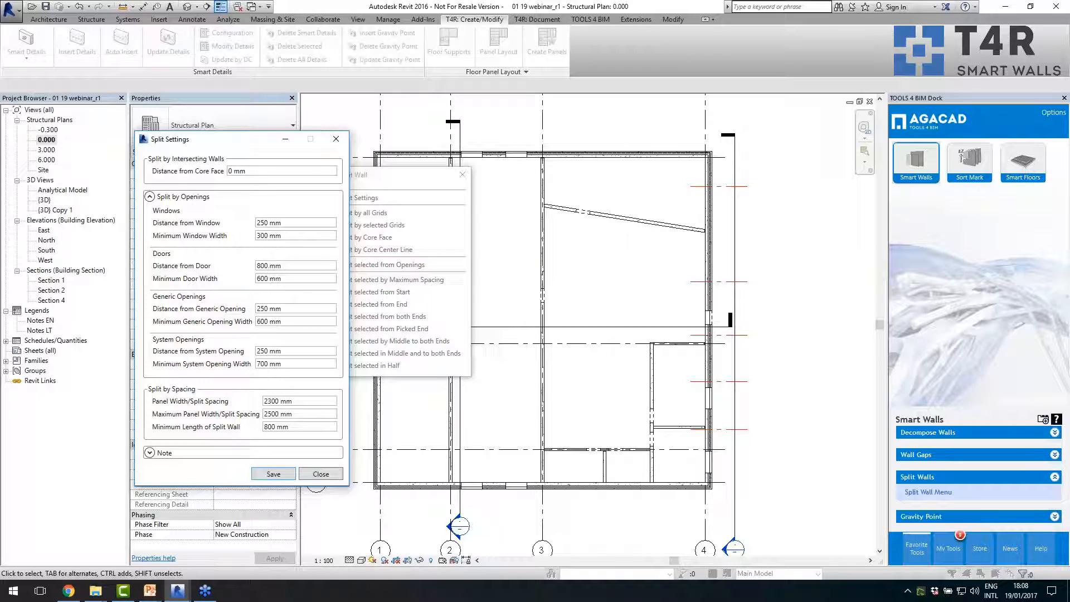
pyautogui.click(296, 223)
pyautogui.click(272, 266)
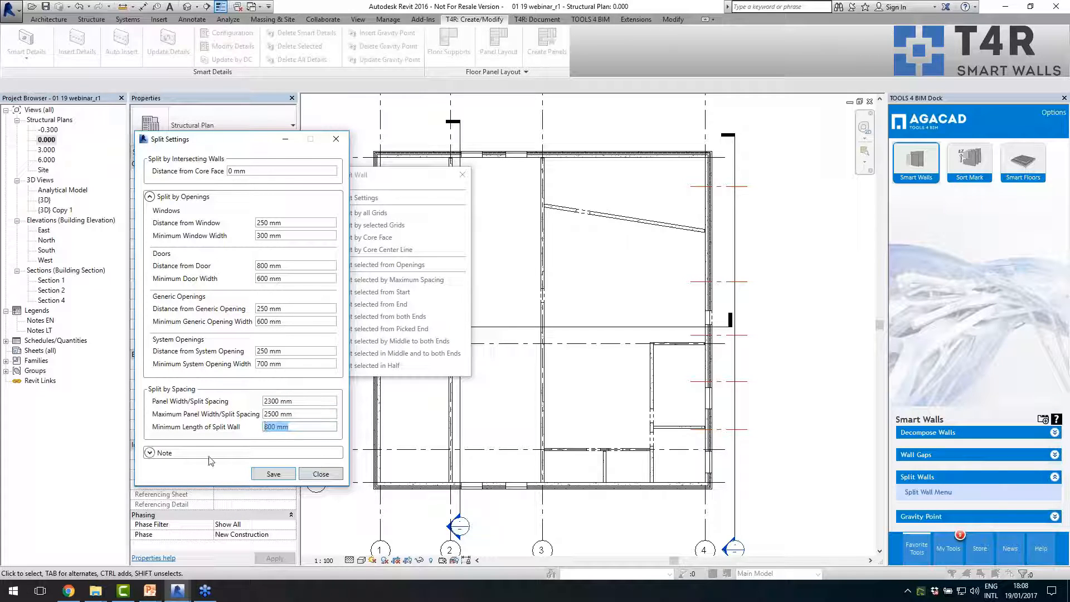
pyautogui.click(318, 474)
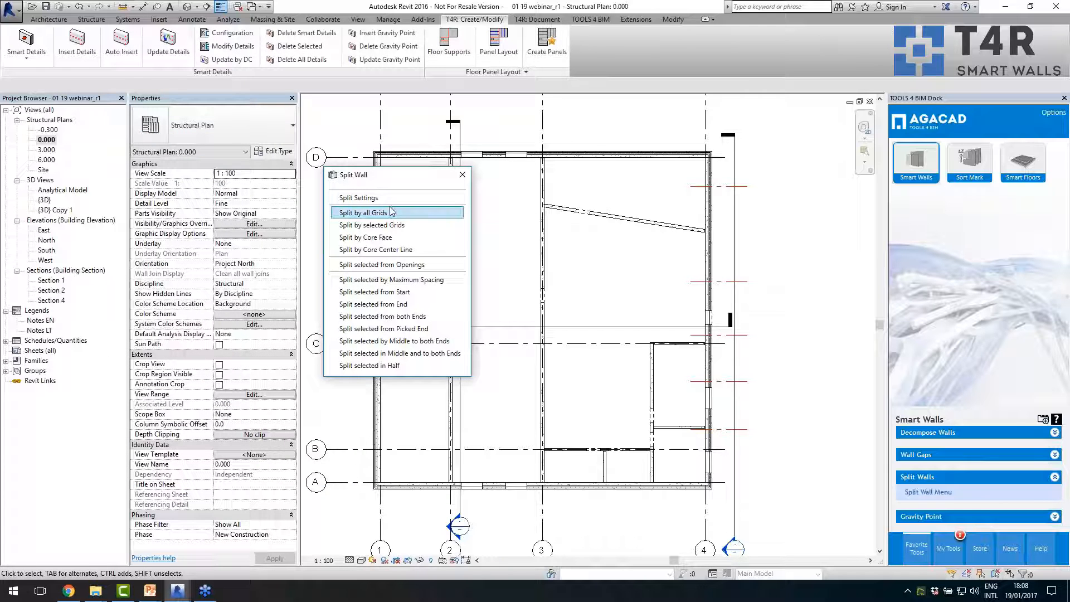
# - Select the red split grid closest to grid B on the grid 4 exterior wall to inspect its properties
pyautogui.click(508, 277)
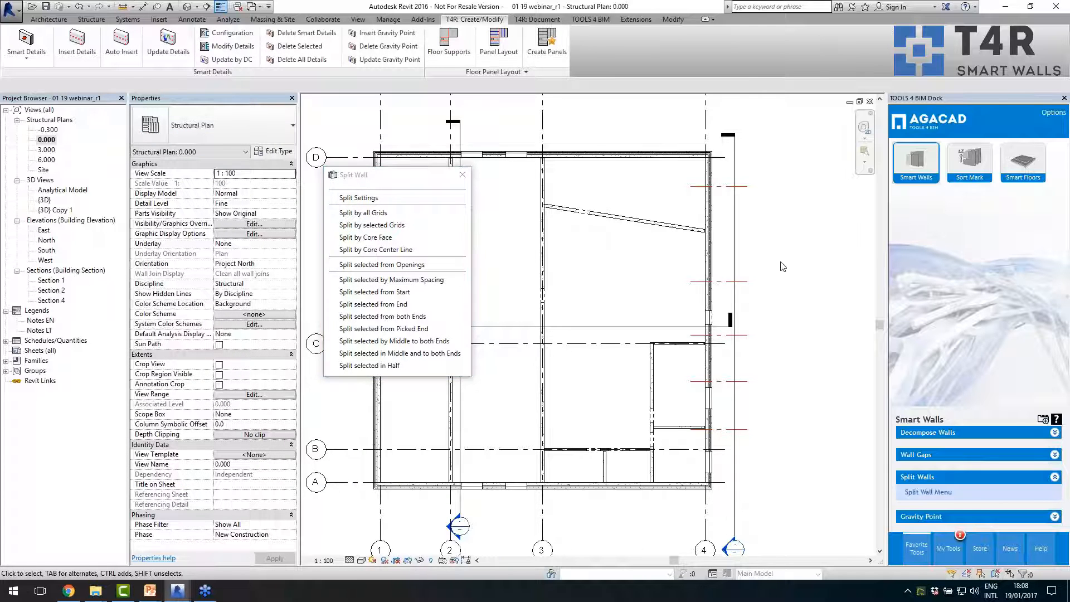
pyautogui.scroll(2, 779, 262)
pyautogui.scroll(-1, 582, 237)
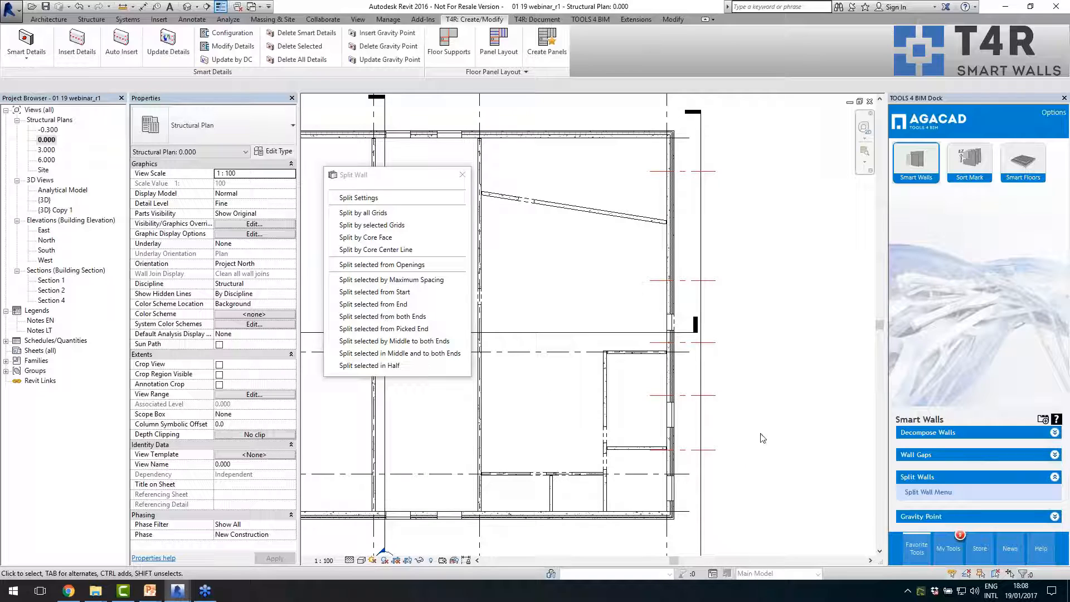
pyautogui.scroll(-2, 672, 379)
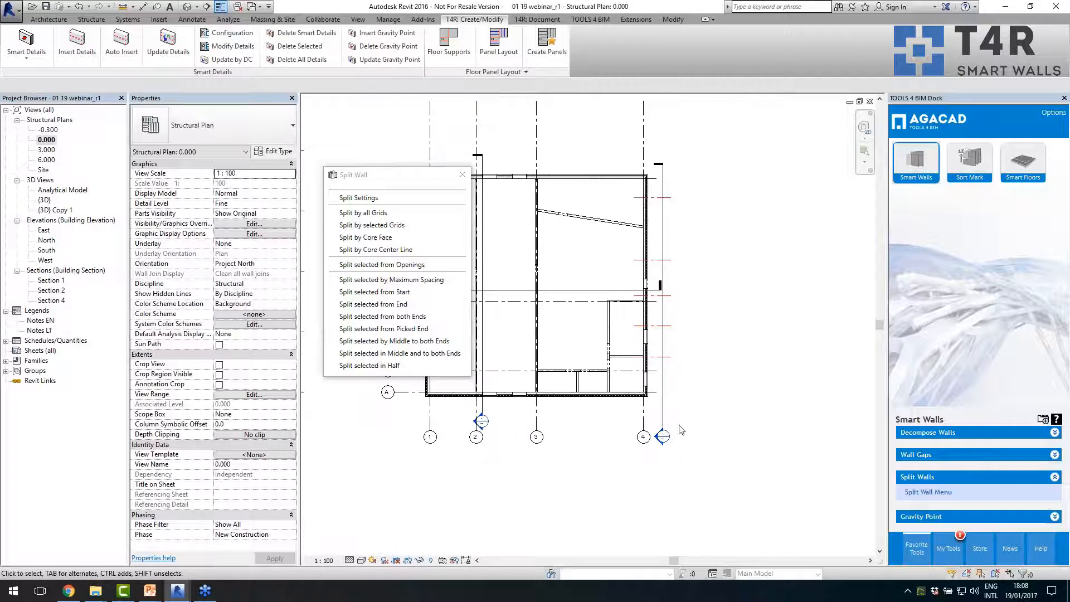
pyautogui.click(668, 349)
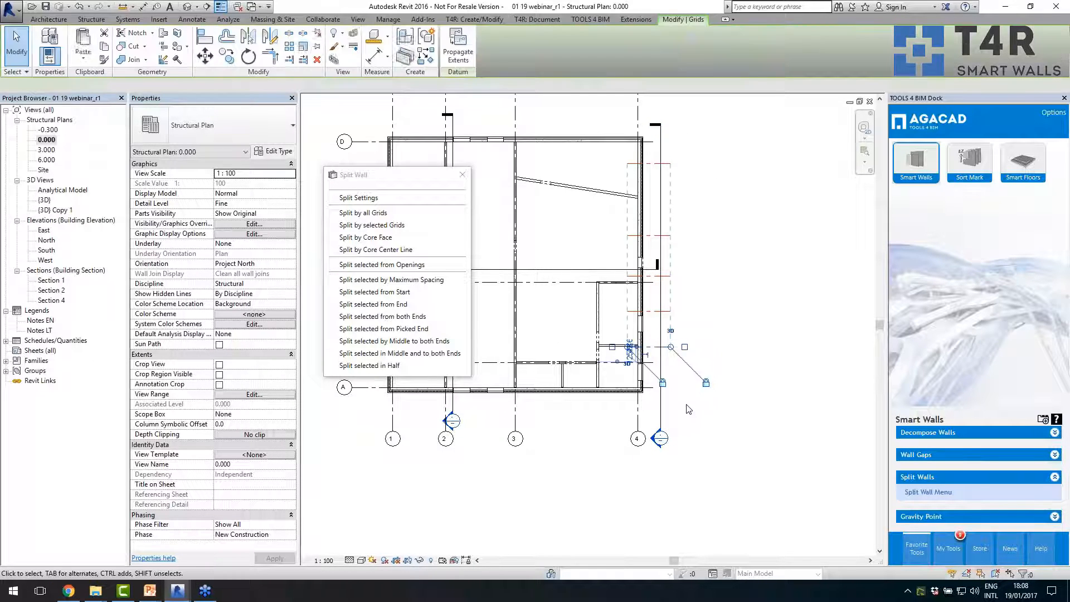
pyautogui.scroll(1, 689, 399)
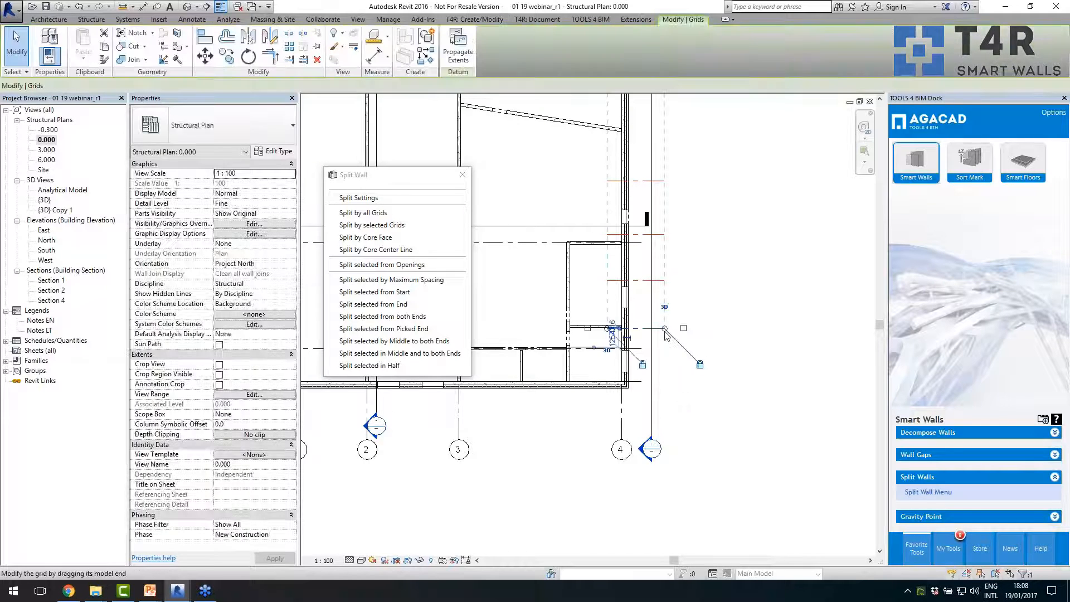
pyautogui.click(669, 338)
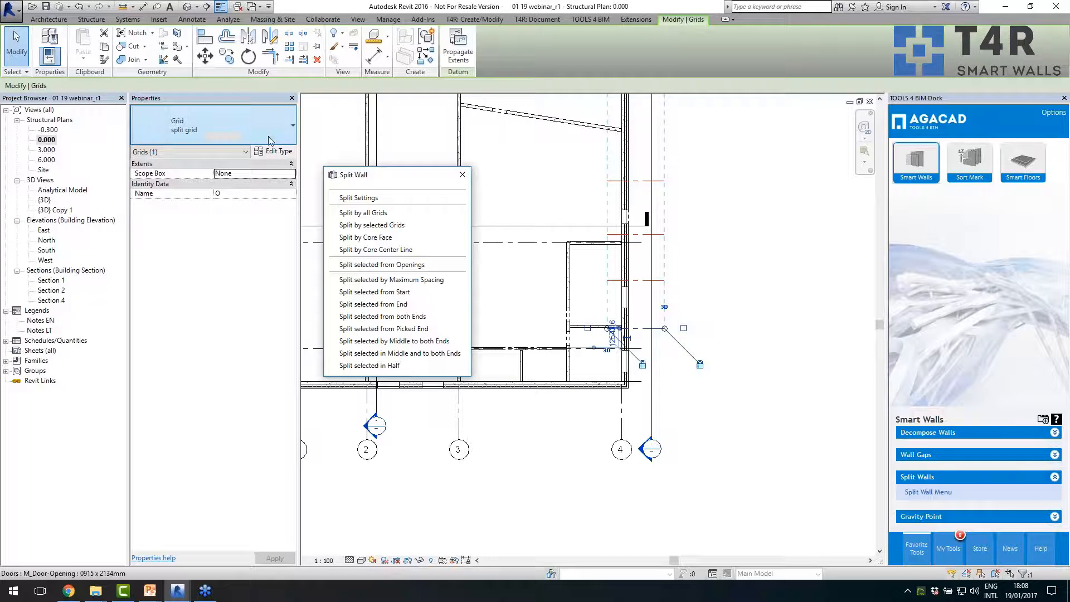
# - Open the Section 2 view from the section marker beside grid 4
pyautogui.click(651, 446)
pyautogui.click(645, 463)
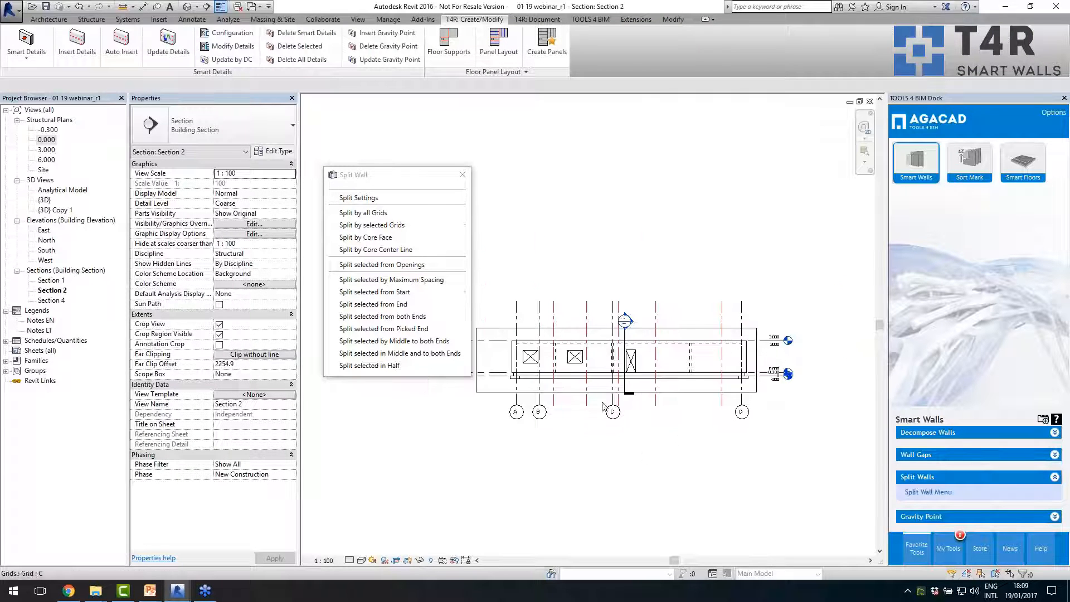
pyautogui.scroll(4, 579, 355)
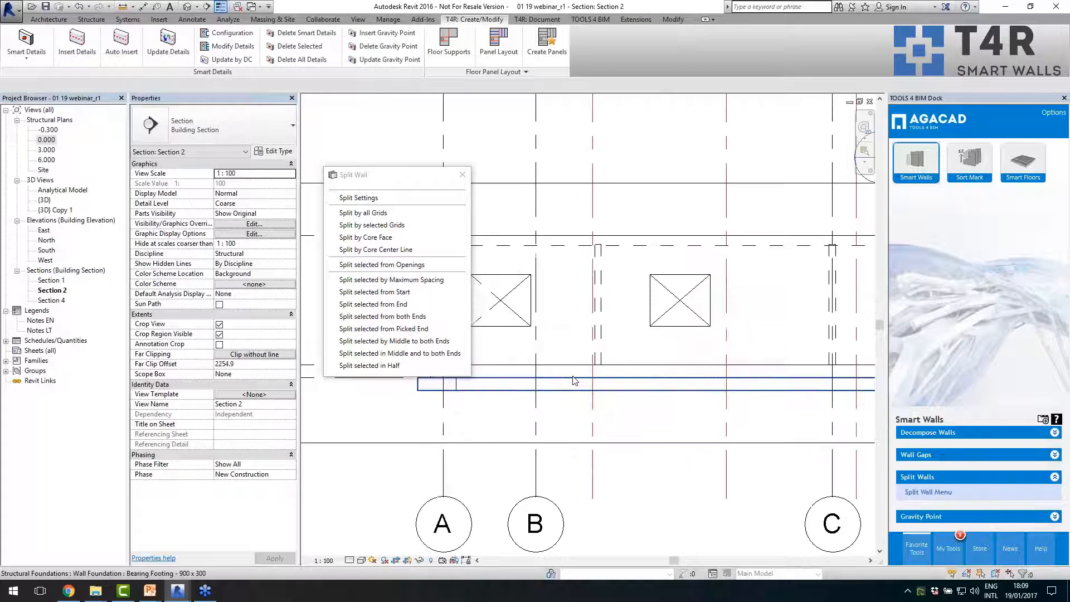
# - Examine how the red split grids are placed relative to the window and door openings of the Sandwich 430 wall in Section 2
pyautogui.click(601, 424)
pyautogui.moveTo(601, 423); pyautogui.dragTo(578, 423)
pyautogui.click(641, 428)
pyautogui.scroll(-2, 643, 433)
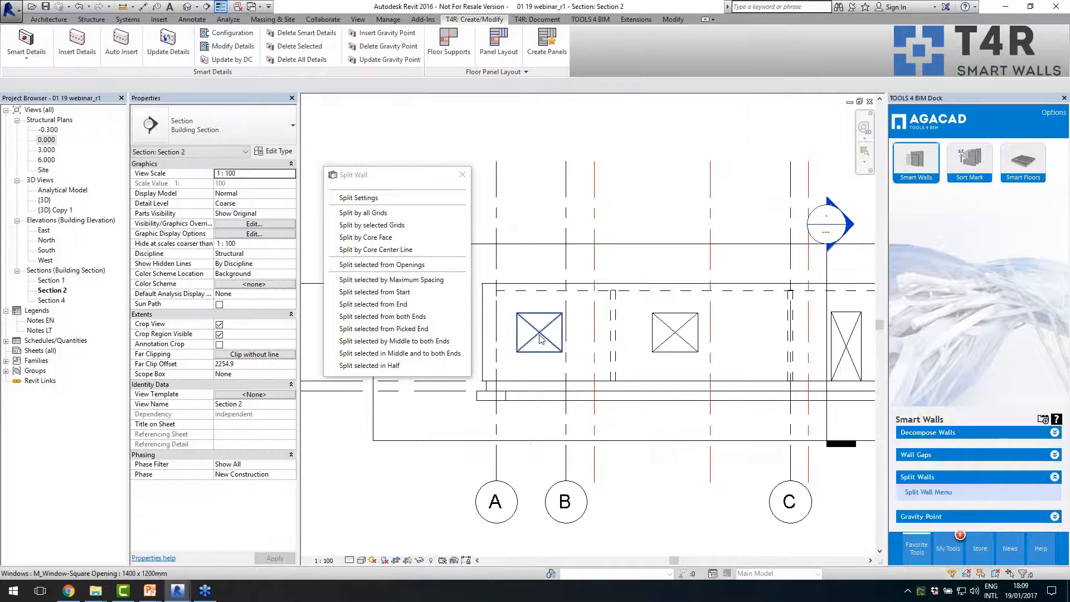
pyautogui.scroll(-2, 657, 397)
pyautogui.scroll(-1, 550, 376)
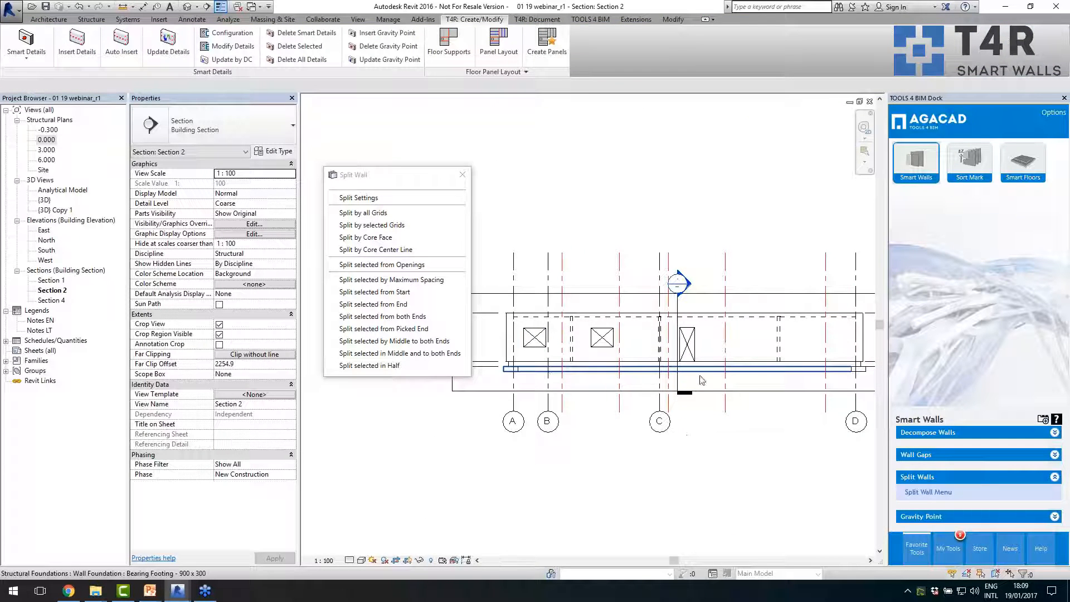
pyautogui.scroll(-1, 614, 382)
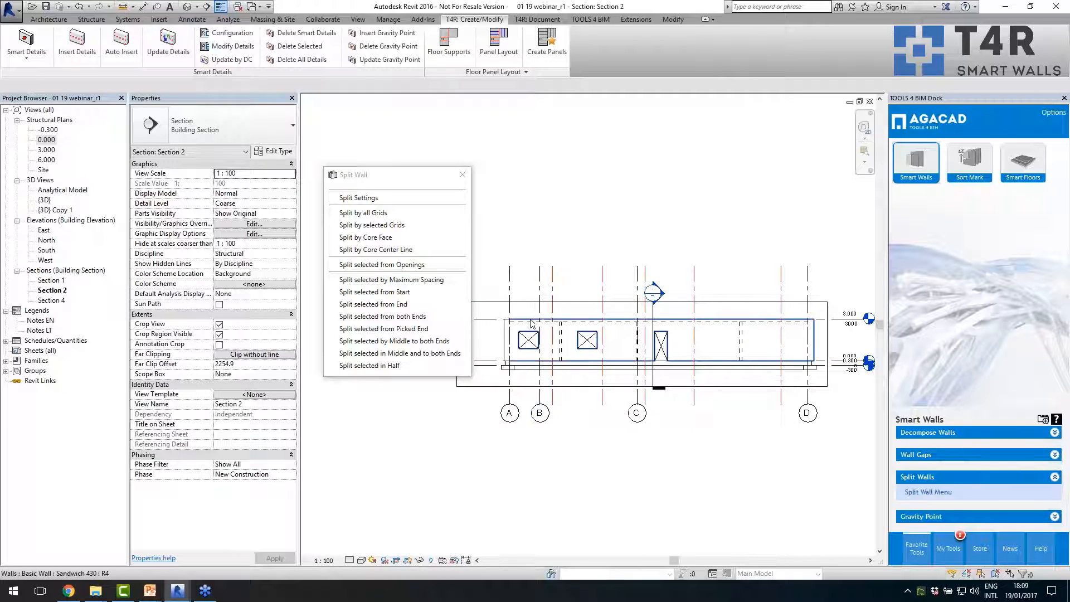
pyautogui.scroll(2, 552, 356)
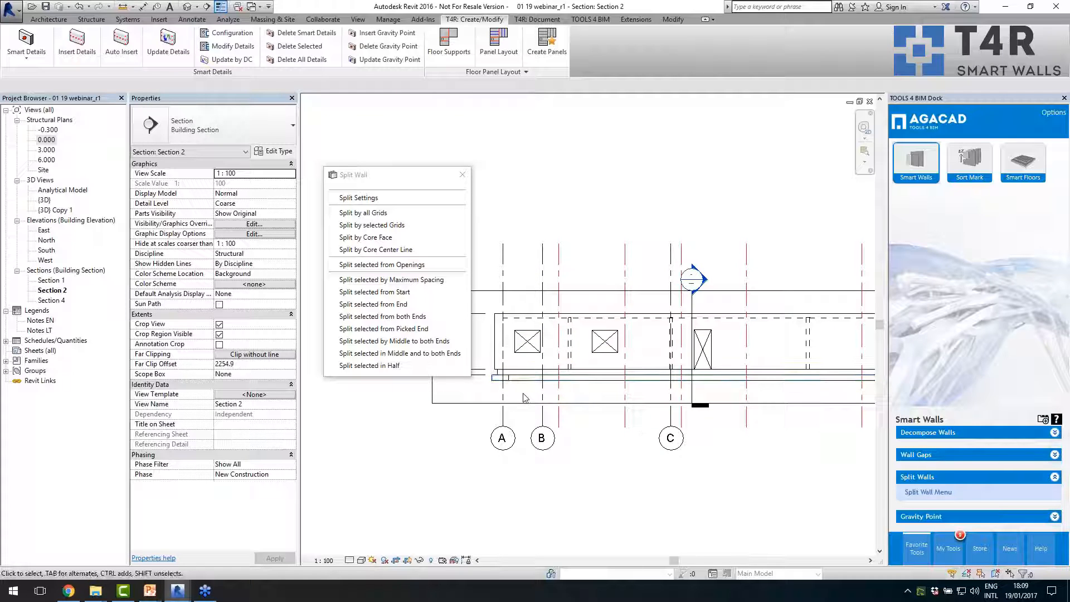
pyautogui.scroll(-2, 524, 398)
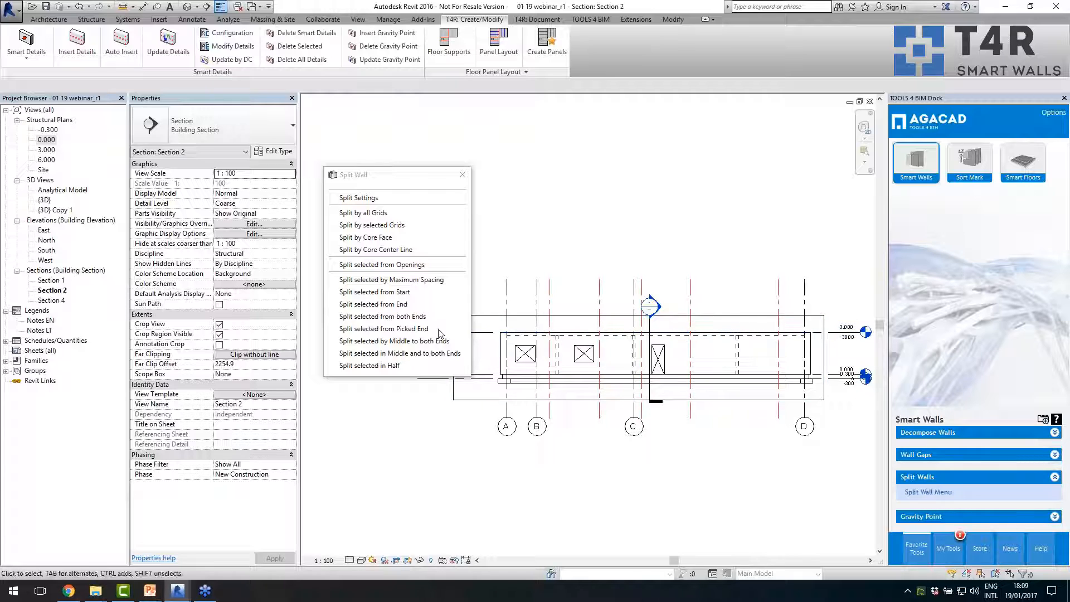
# - Return to the 0.000 structural plan at the grid 4 exterior wall with the red split grids
pyautogui.doubleClick(47, 139)
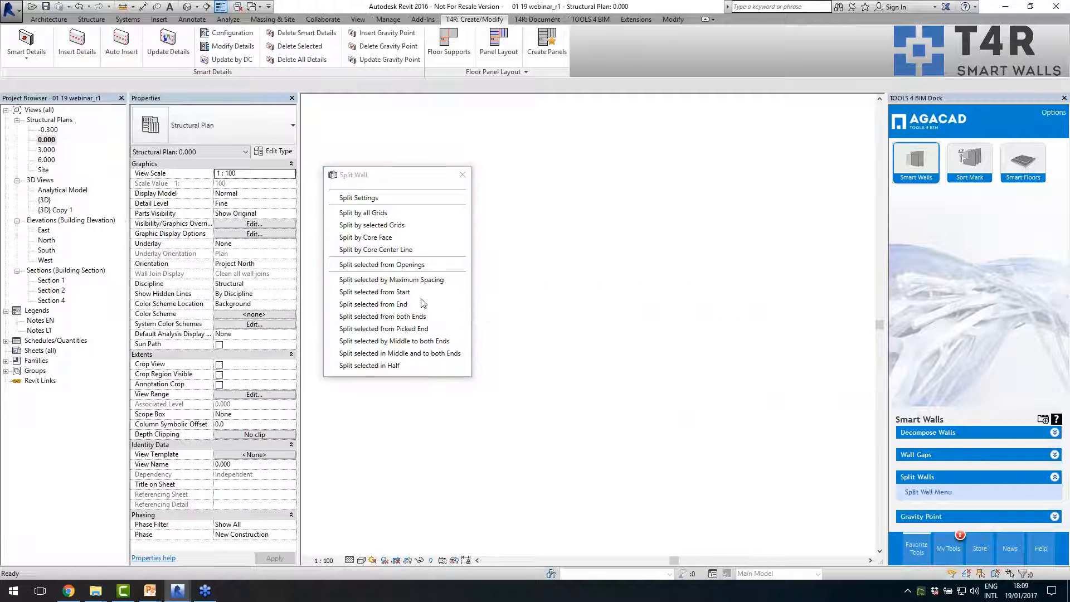
pyautogui.scroll(-2, 673, 490)
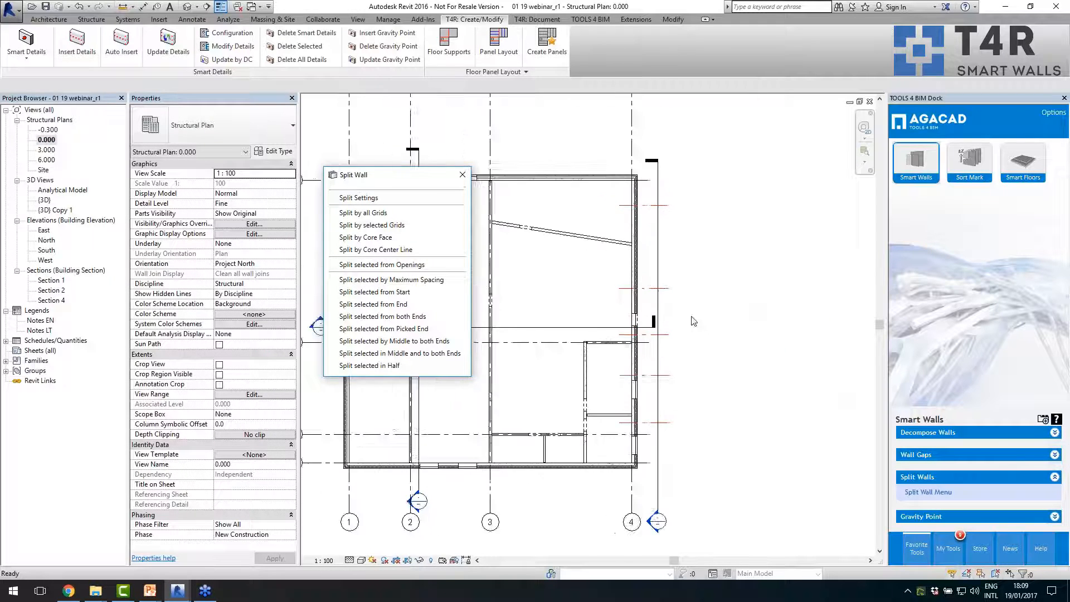
pyautogui.scroll(1, 690, 305)
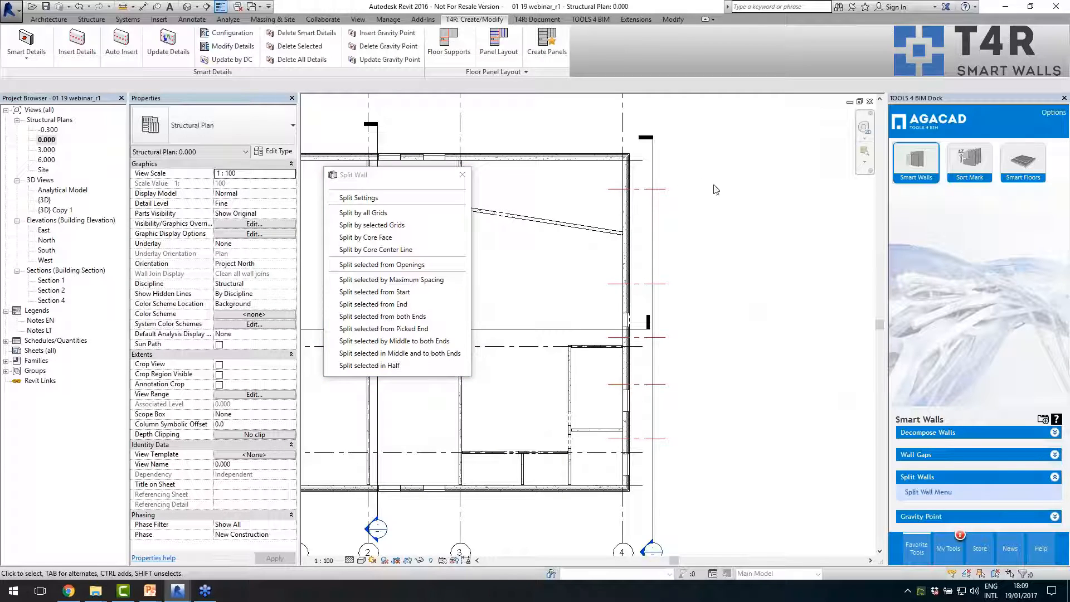
# - Split the grid 4 exterior wall by the five selected red split grids
pyautogui.moveTo(707, 164); pyautogui.dragTo(663, 472)
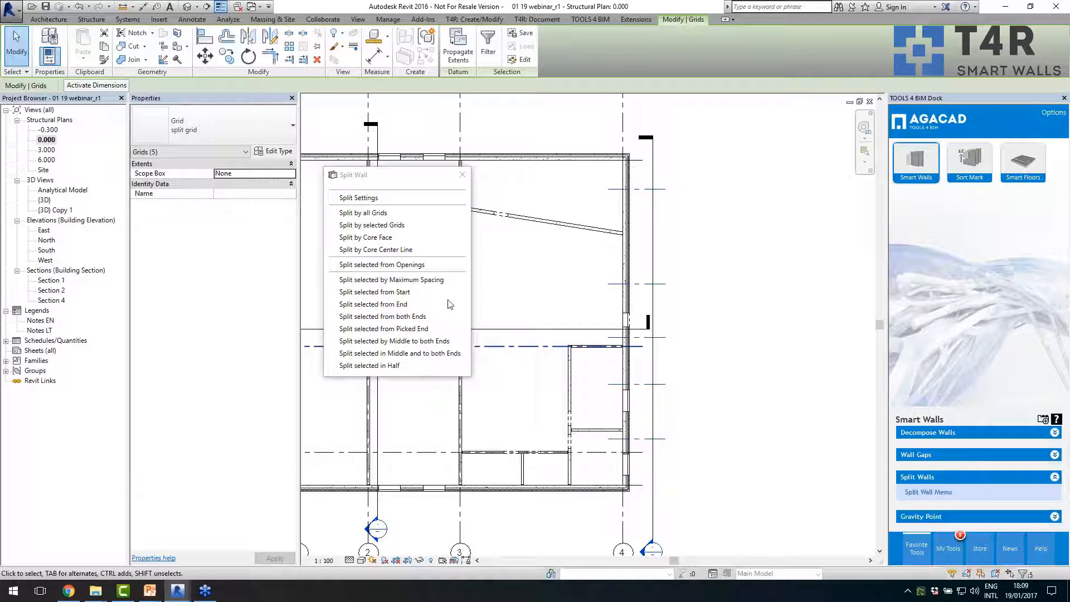
pyautogui.click(416, 226)
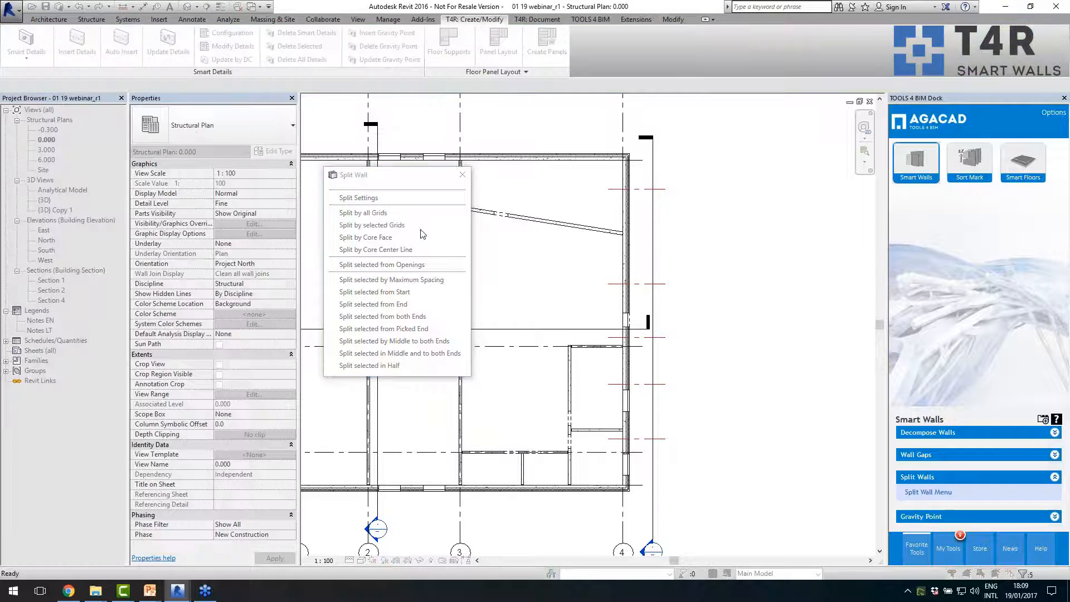
pyautogui.click(622, 264)
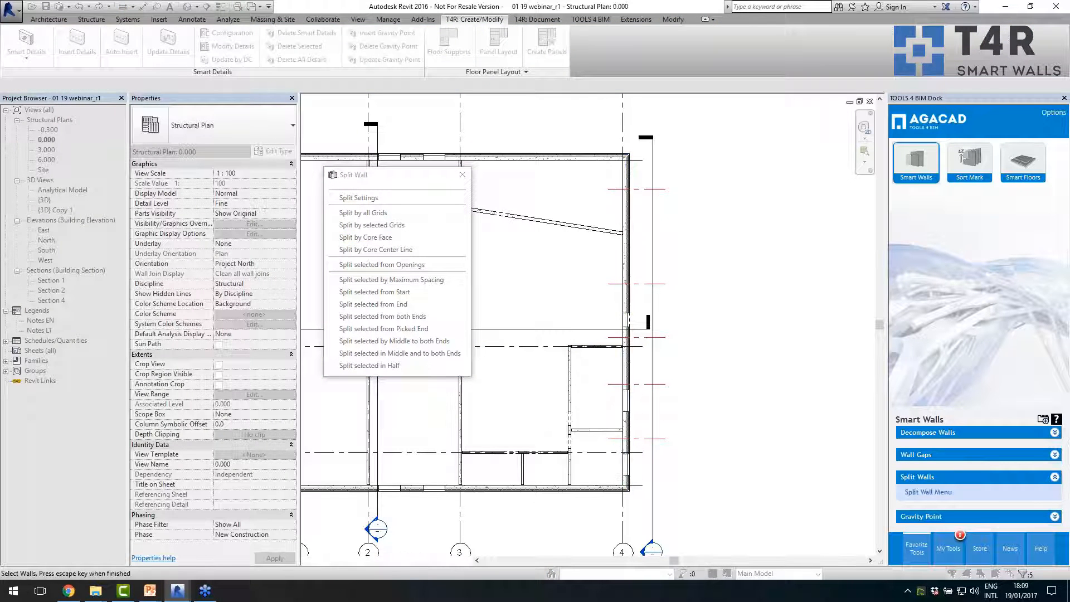
pyautogui.press('Escape')
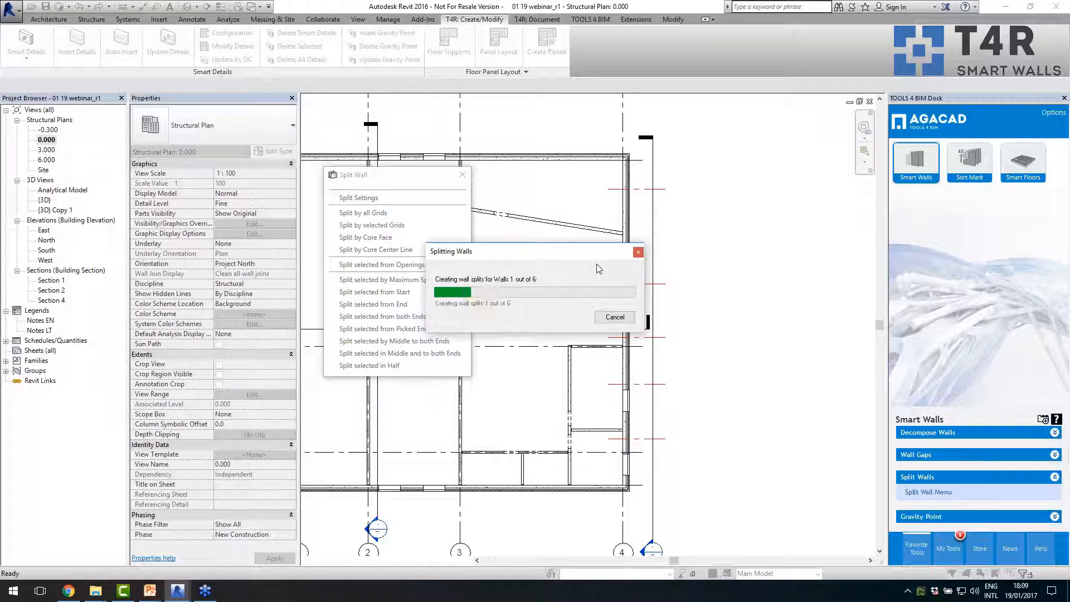
# - Inspect the split panels of the grid 4 Sandwich 430 wall and the gap between neighbouring panels at a split grid
pyautogui.click(623, 268)
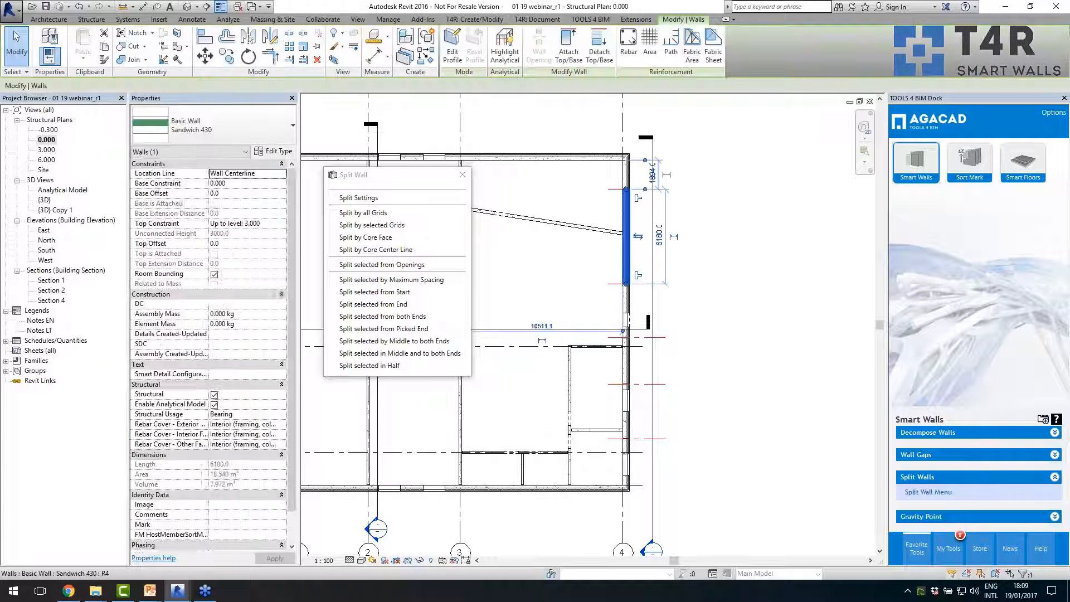
pyautogui.click(625, 304)
pyautogui.scroll(6, 625, 309)
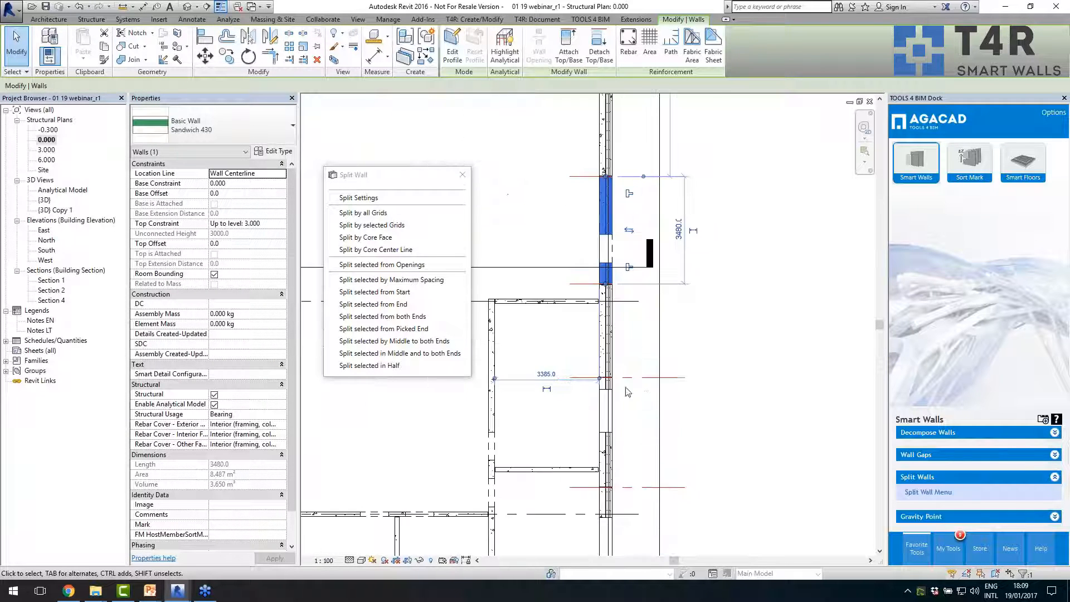
pyautogui.scroll(3, 580, 379)
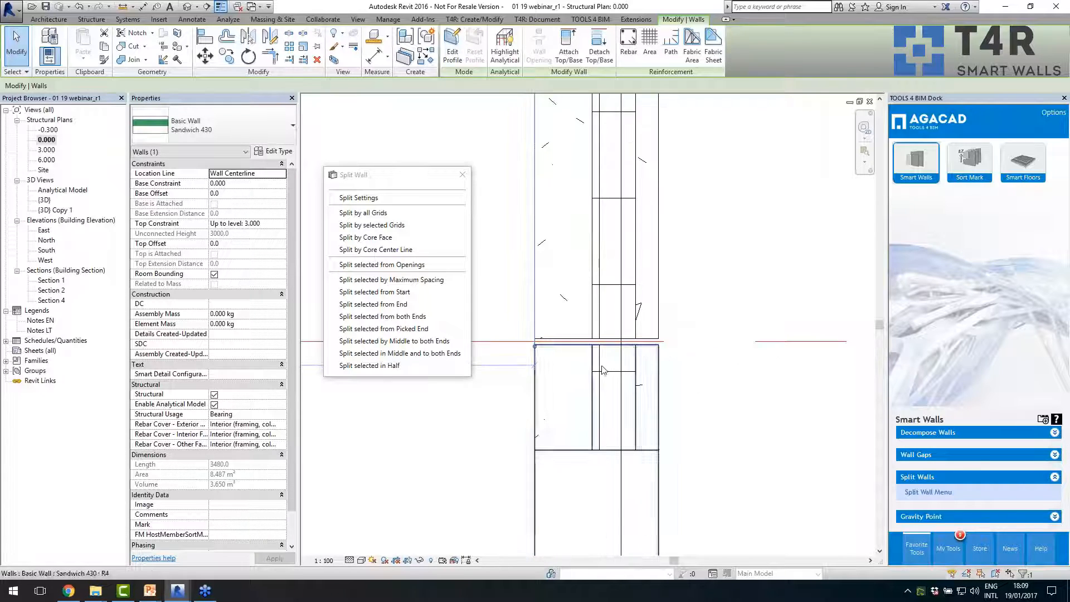
pyautogui.scroll(2, 537, 362)
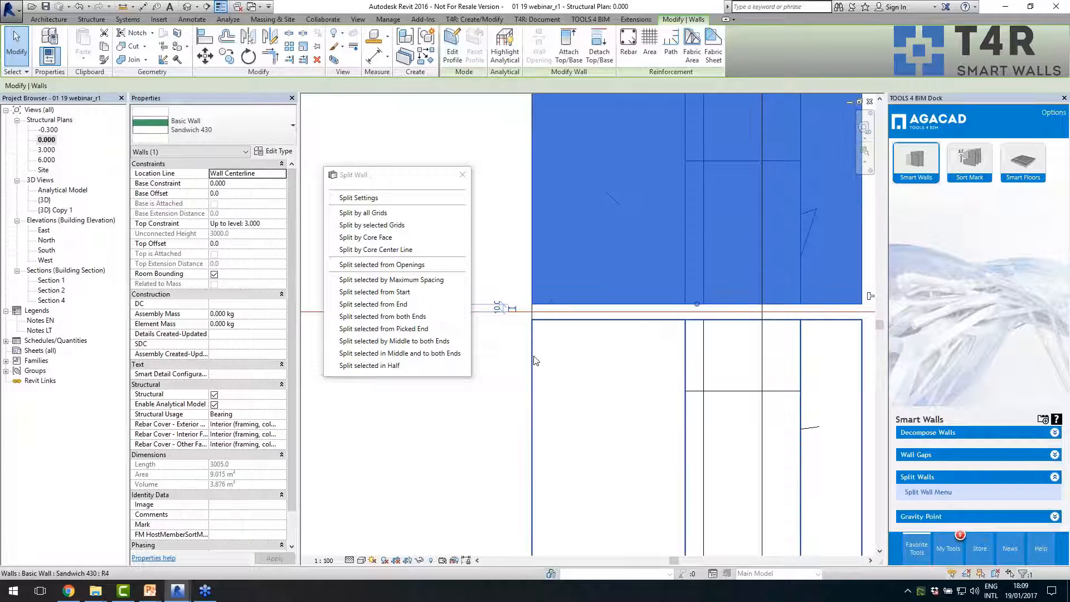
pyautogui.click(549, 353)
pyautogui.scroll(-5, 606, 326)
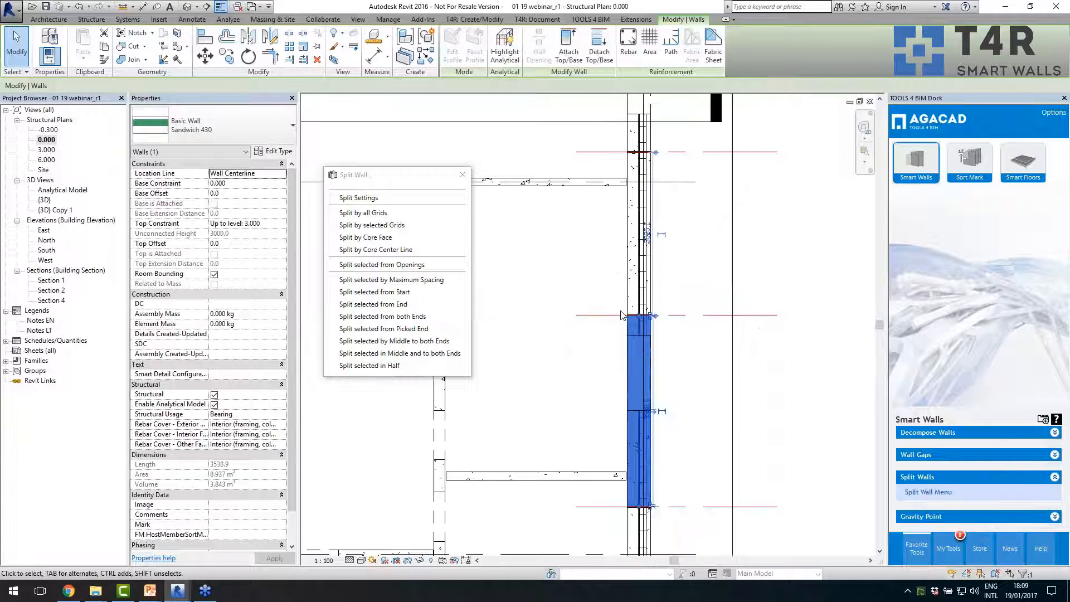
pyautogui.click(716, 372)
pyautogui.scroll(-2, 688, 441)
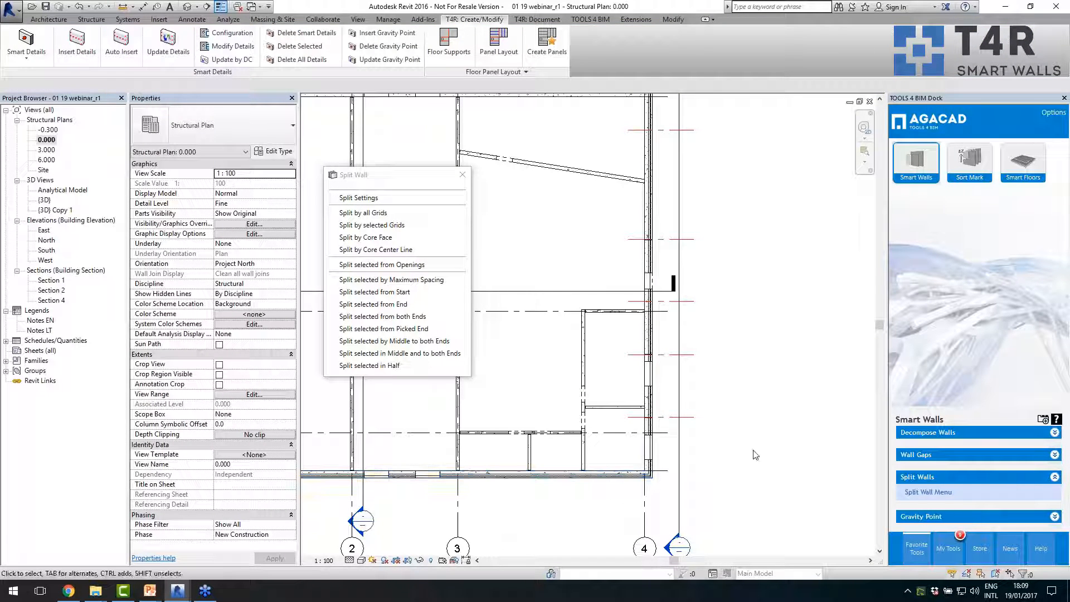
pyautogui.scroll(-2, 755, 454)
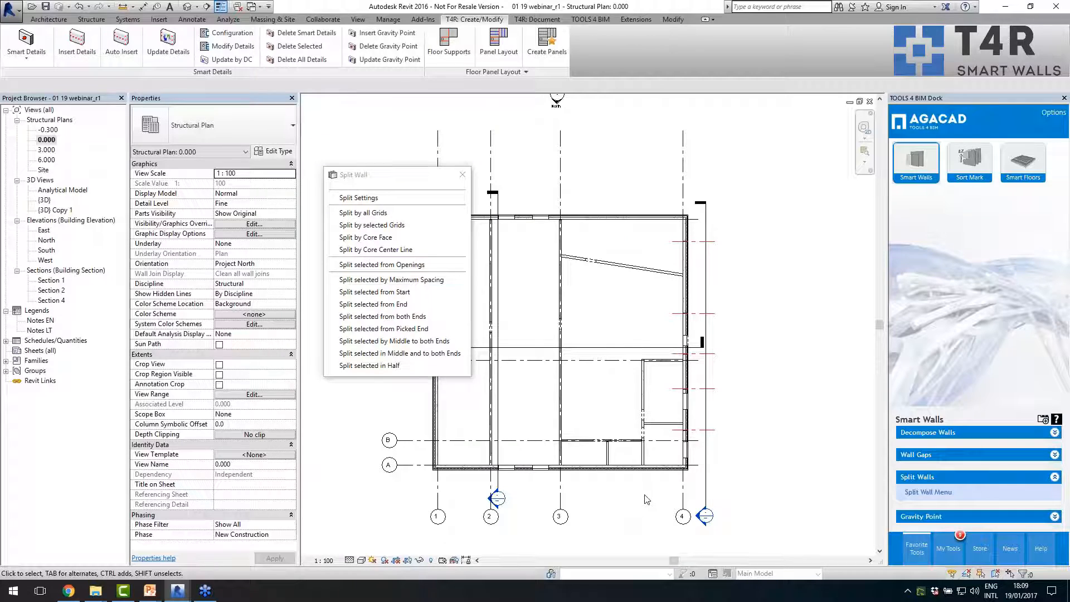
pyautogui.click(914, 457)
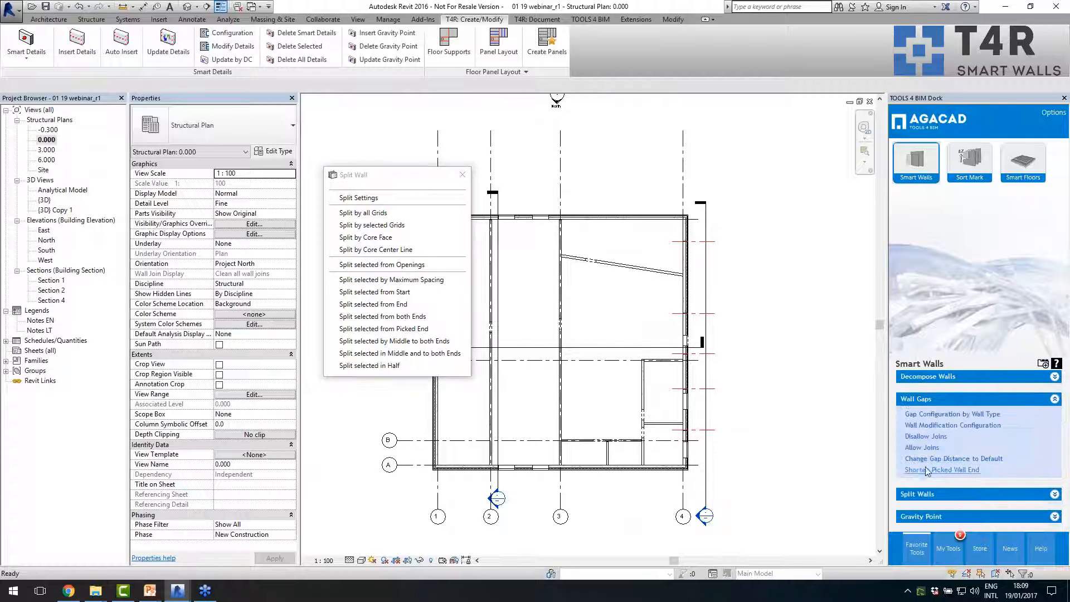
pyautogui.click(929, 470)
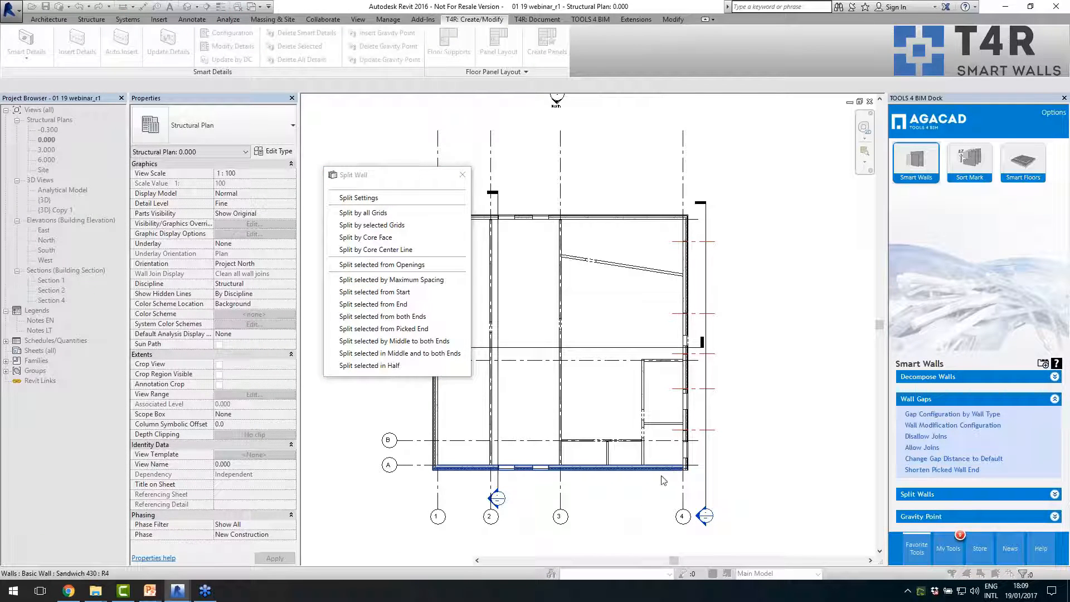
pyautogui.moveTo(623, 238); pyautogui.dragTo(655, 324, button='middle')
pyautogui.click(657, 318)
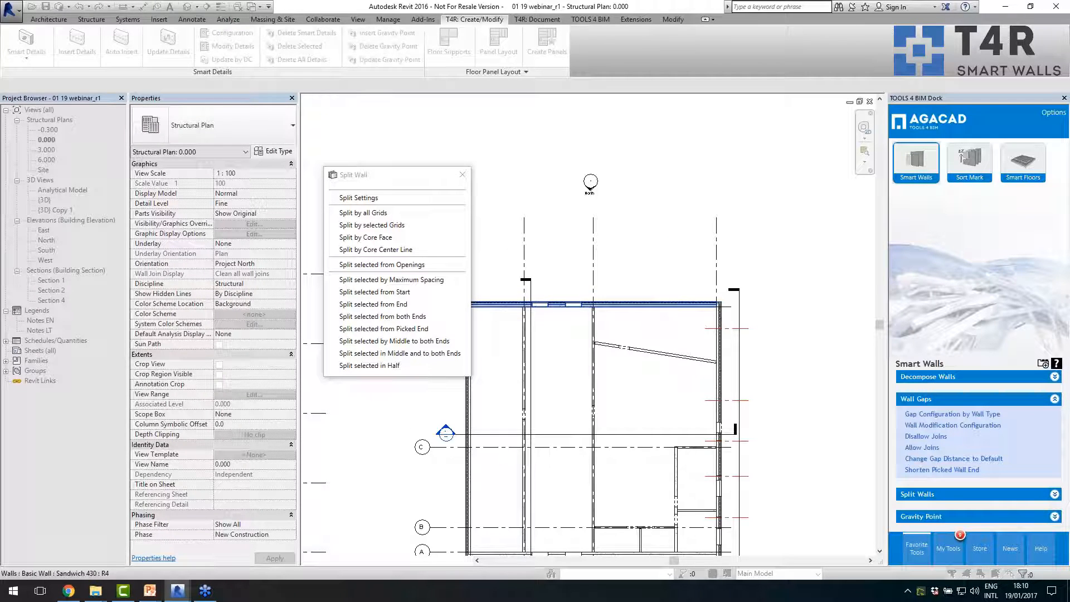
pyautogui.scroll(-2, 586, 336)
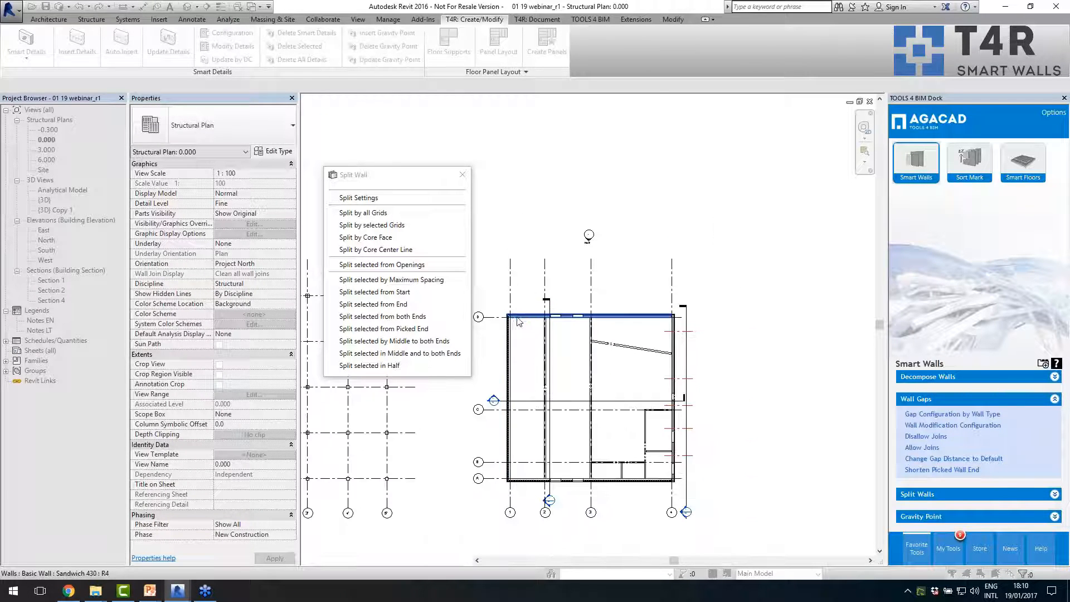
pyautogui.scroll(5, 634, 444)
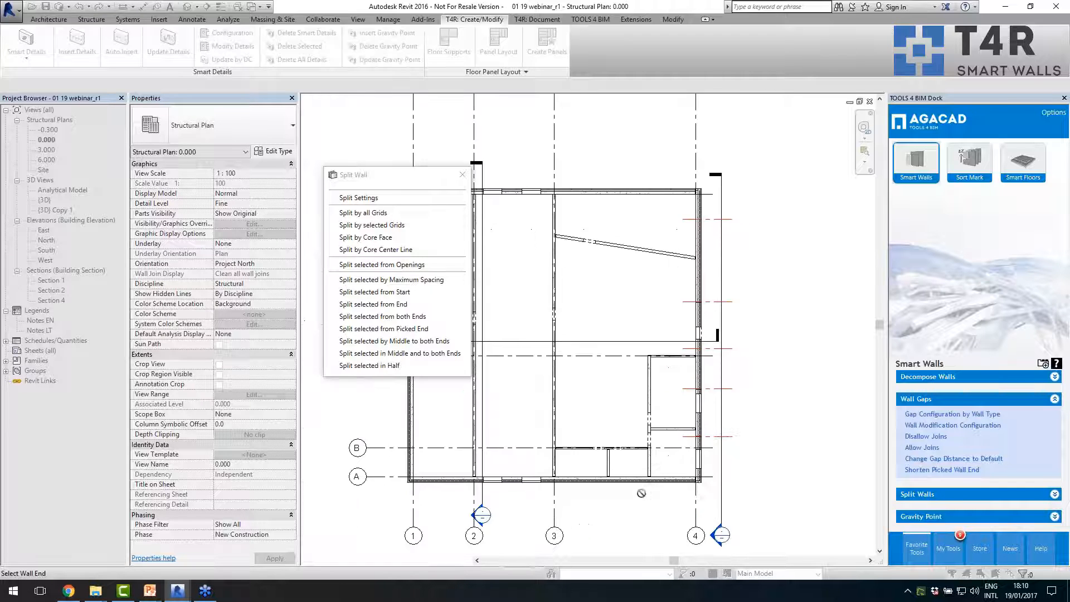
pyautogui.press('Escape')
# - Split five interior walls from their openings: the grid 2, grid 3 and grid B walls, the slanted wall, and the wall running from grid C to A
pyautogui.scroll(-2, 726, 473)
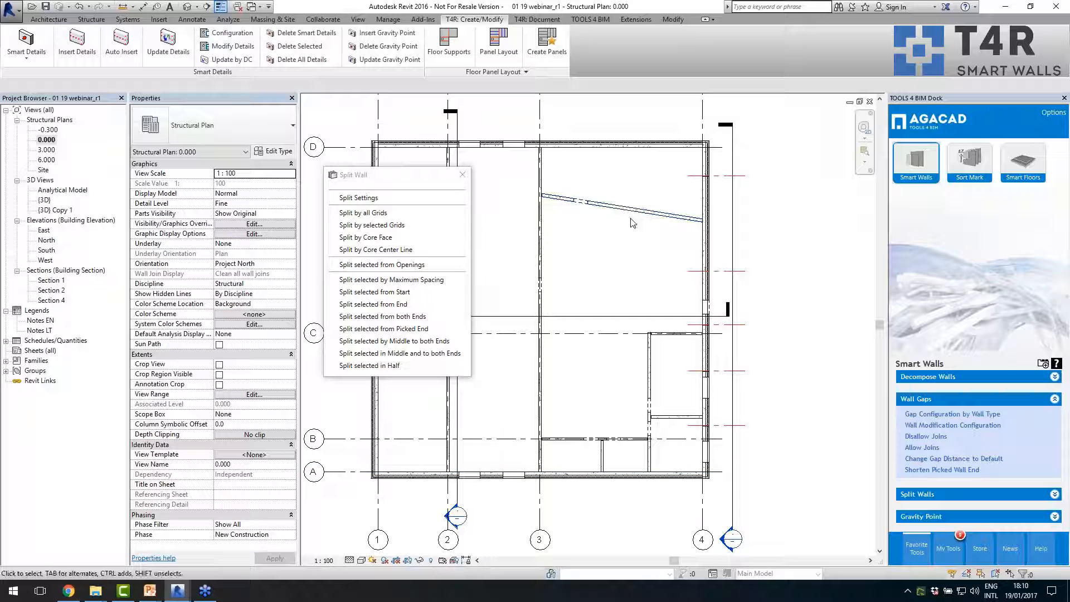
pyautogui.click(650, 368)
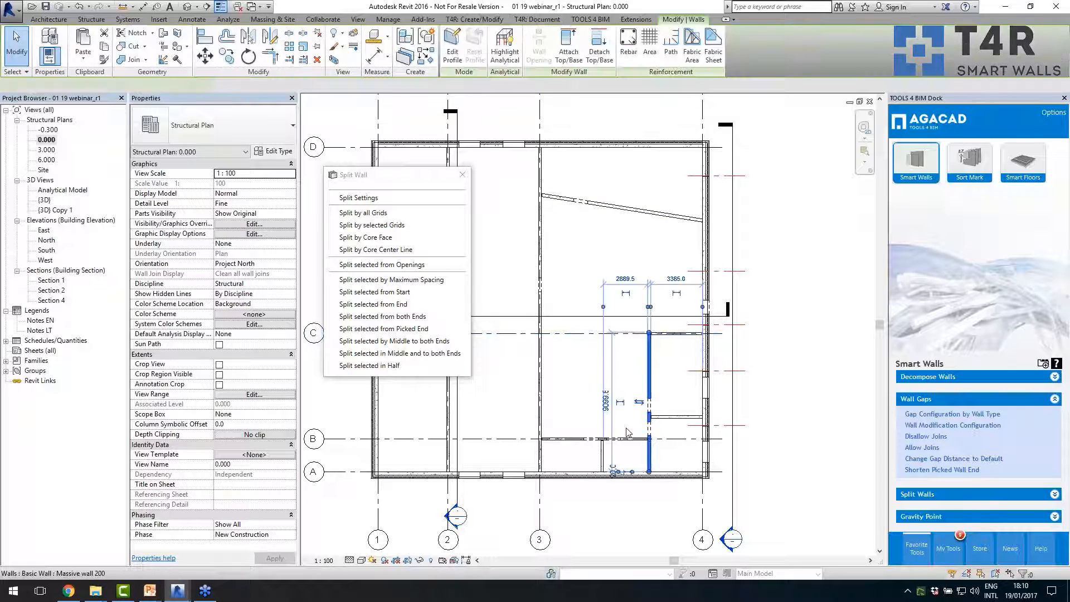
pyautogui.scroll(1, 619, 435)
pyautogui.scroll(-2, 701, 432)
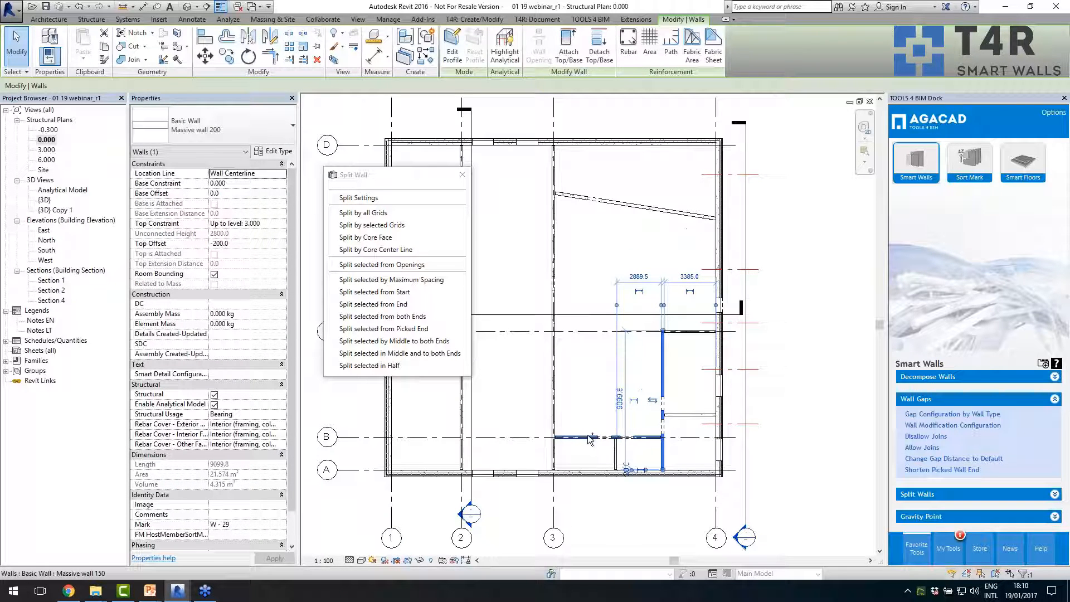
pyautogui.keyDown('ctrl'); pyautogui.click(555, 374); pyautogui.keyUp('ctrl')
pyautogui.scroll(-2, 647, 391)
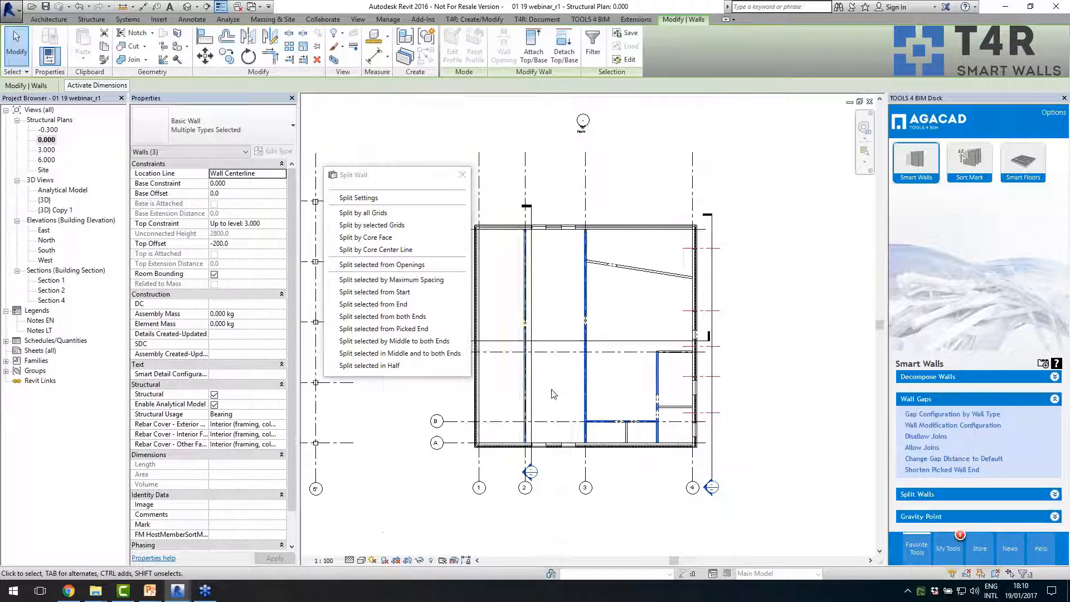
pyautogui.keyDown('ctrl'); pyautogui.click(525, 390); pyautogui.keyUp('ctrl')
pyautogui.keyDown('ctrl'); pyautogui.click(652, 270); pyautogui.keyUp('ctrl')
pyautogui.keyDown('ctrl'); pyautogui.click(641, 268); pyautogui.keyUp('ctrl')
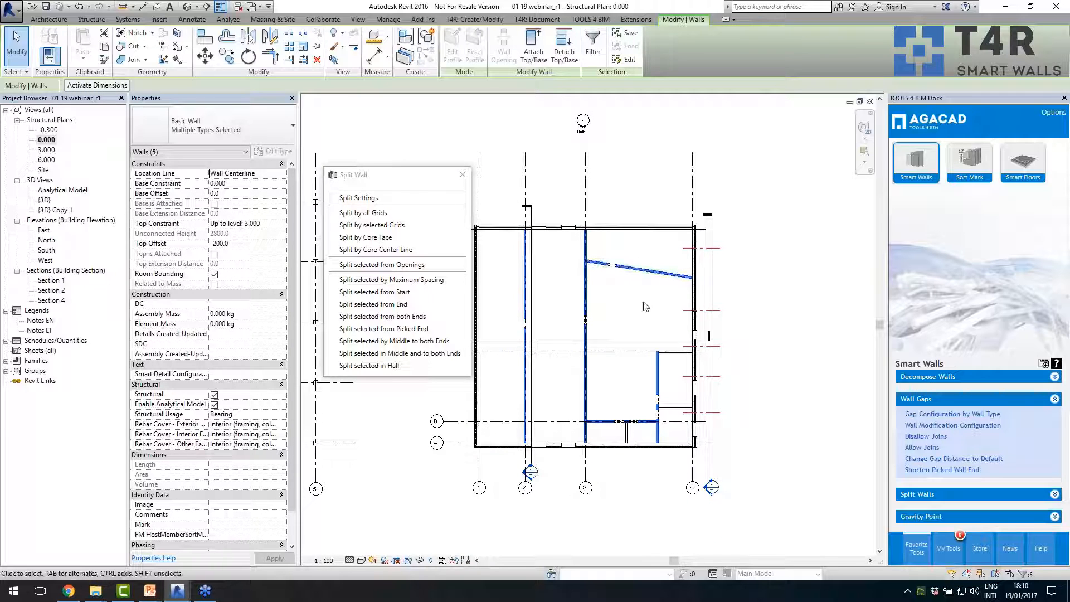
pyautogui.scroll(2, 628, 314)
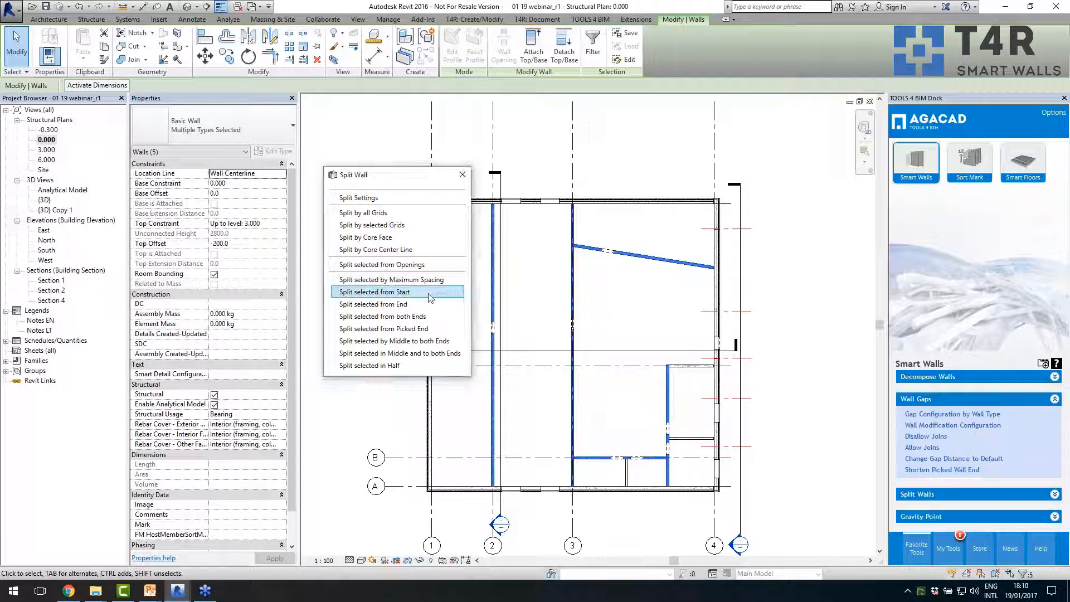
pyautogui.click(390, 266)
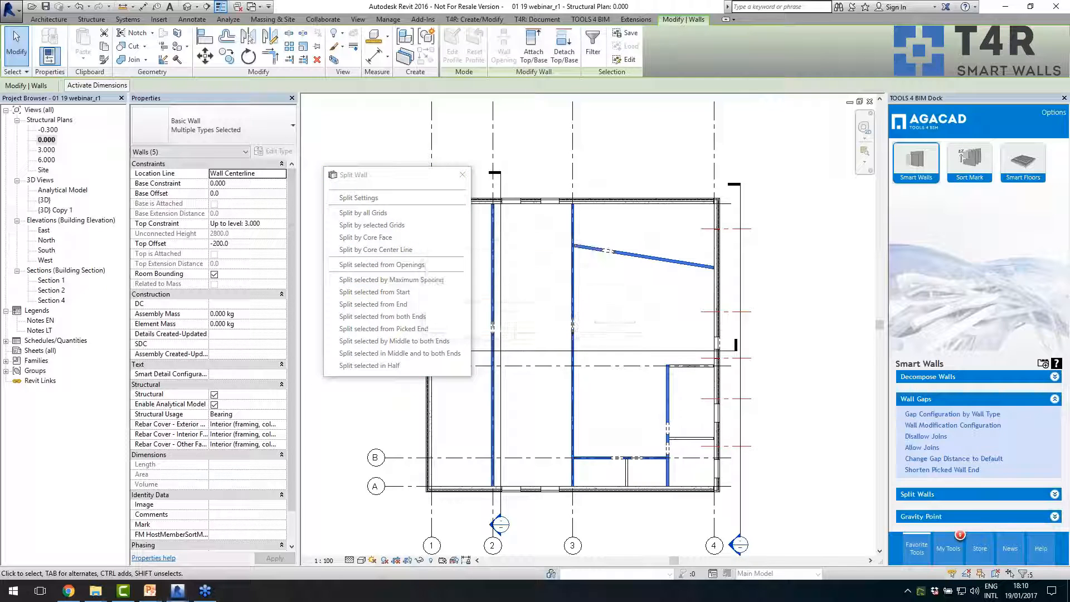
# - Inspect the wall segments around the door openings in the slanted wall and the grid 3 wall
pyautogui.scroll(4, 611, 252)
pyautogui.click(607, 247)
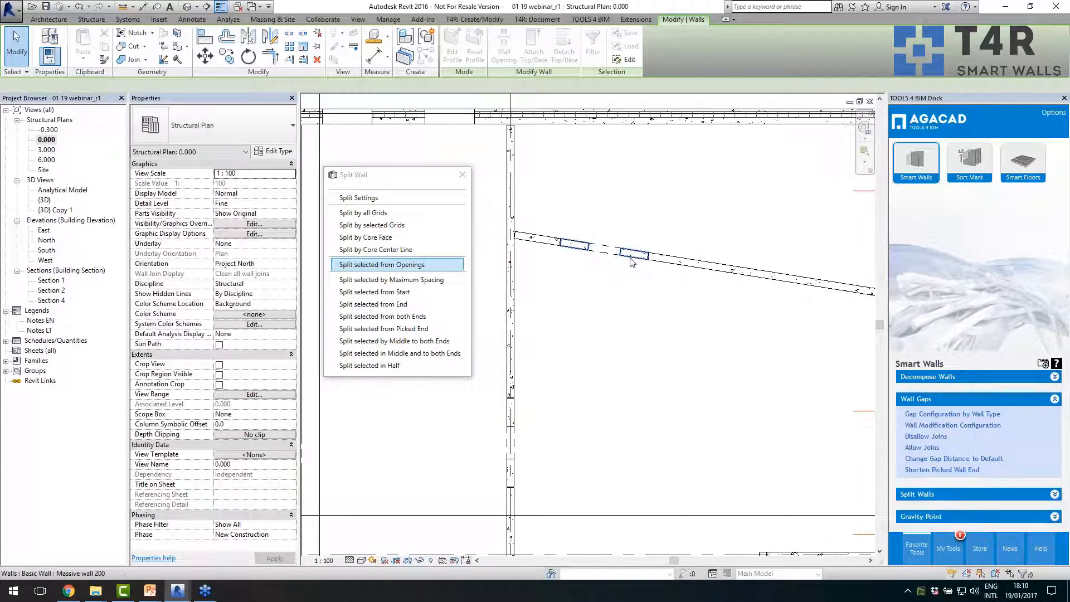
pyautogui.scroll(-4, 625, 234)
pyautogui.scroll(3, 566, 348)
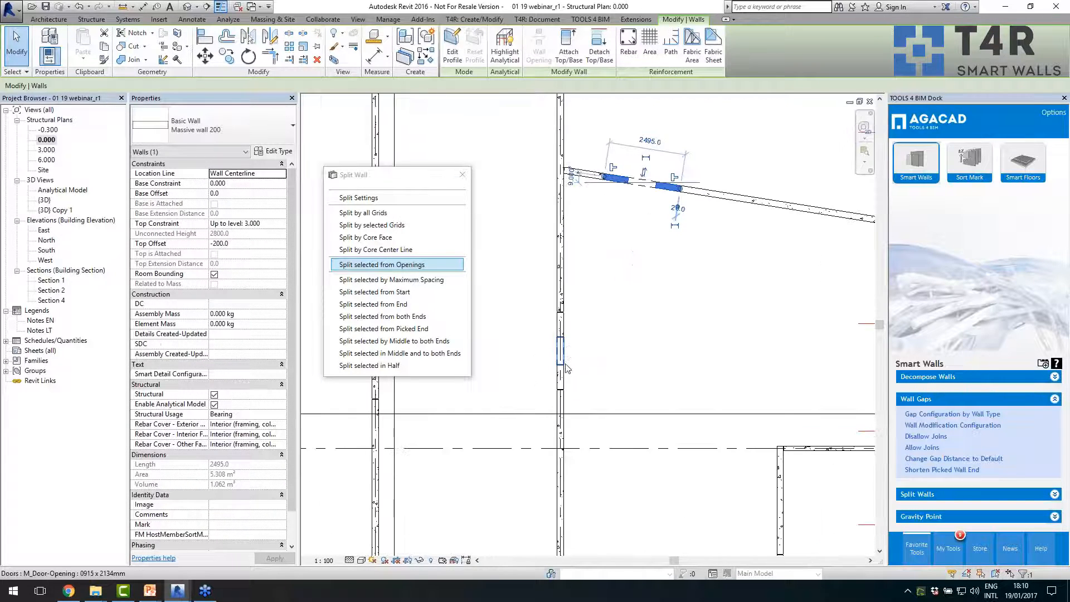
pyautogui.scroll(-4, 561, 369)
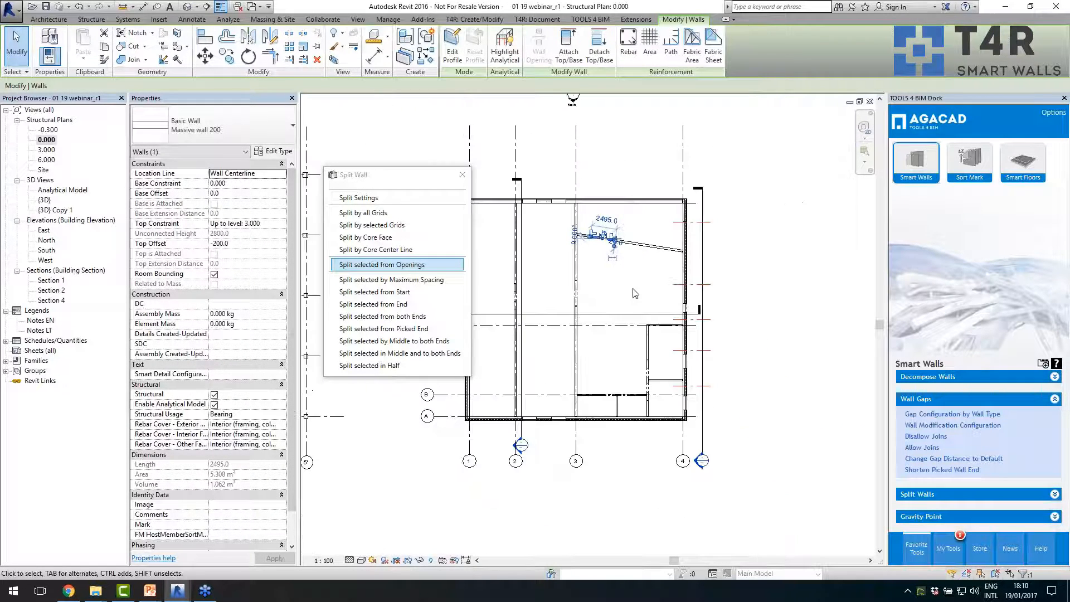
pyautogui.click(579, 285)
# - Split the long segments of the slanted, grid 2 and grid 3 walls and the segment below grid C by maximum spacing
pyautogui.click(725, 271)
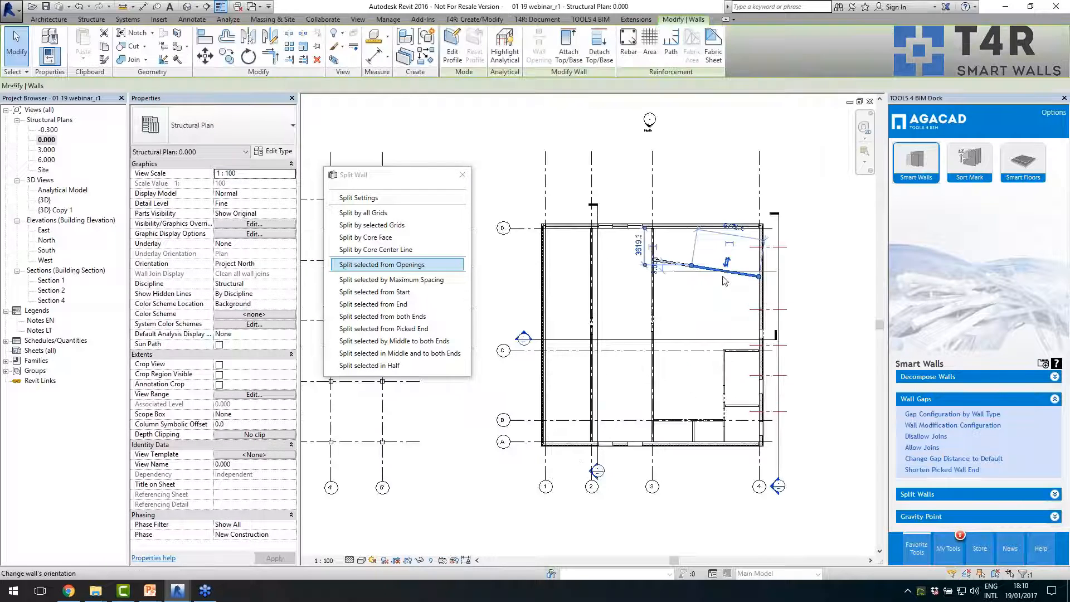
pyautogui.scroll(2, 657, 291)
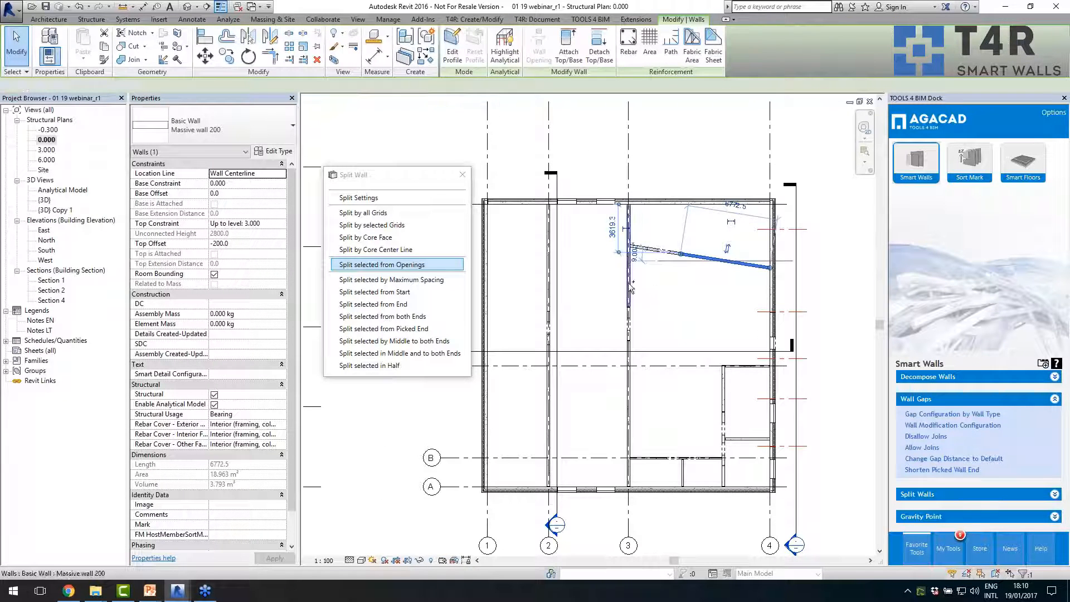
pyautogui.keyDown('ctrl'); pyautogui.click(627, 282); pyautogui.keyUp('ctrl')
pyautogui.keyDown('ctrl'); pyautogui.click(553, 370); pyautogui.keyUp('ctrl')
pyautogui.keyDown('ctrl'); pyautogui.click(550, 390); pyautogui.keyUp('ctrl')
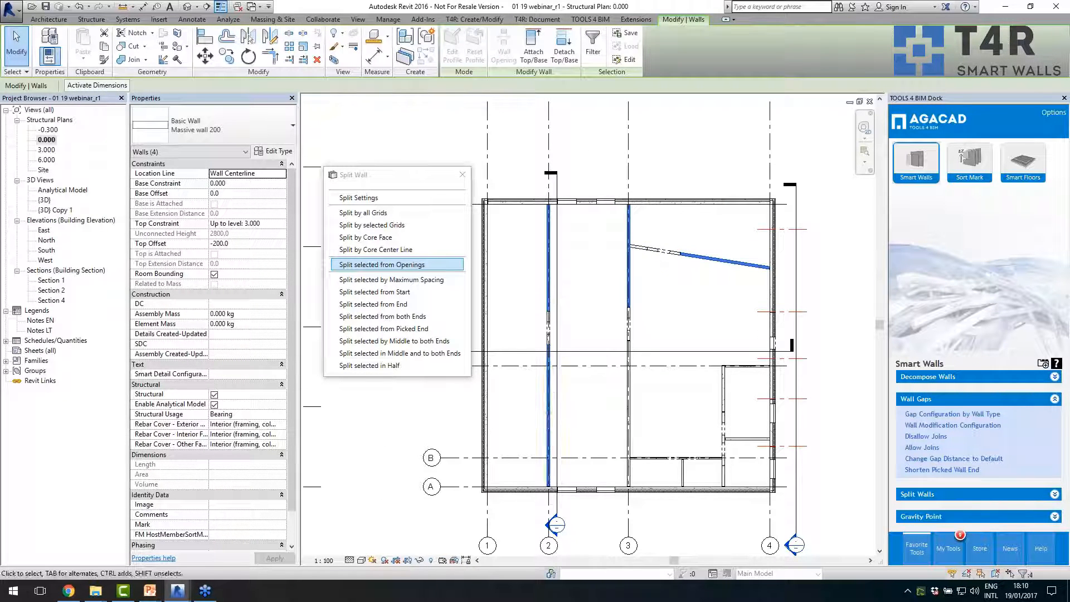
pyautogui.keyDown('ctrl'); pyautogui.click(629, 409); pyautogui.keyUp('ctrl')
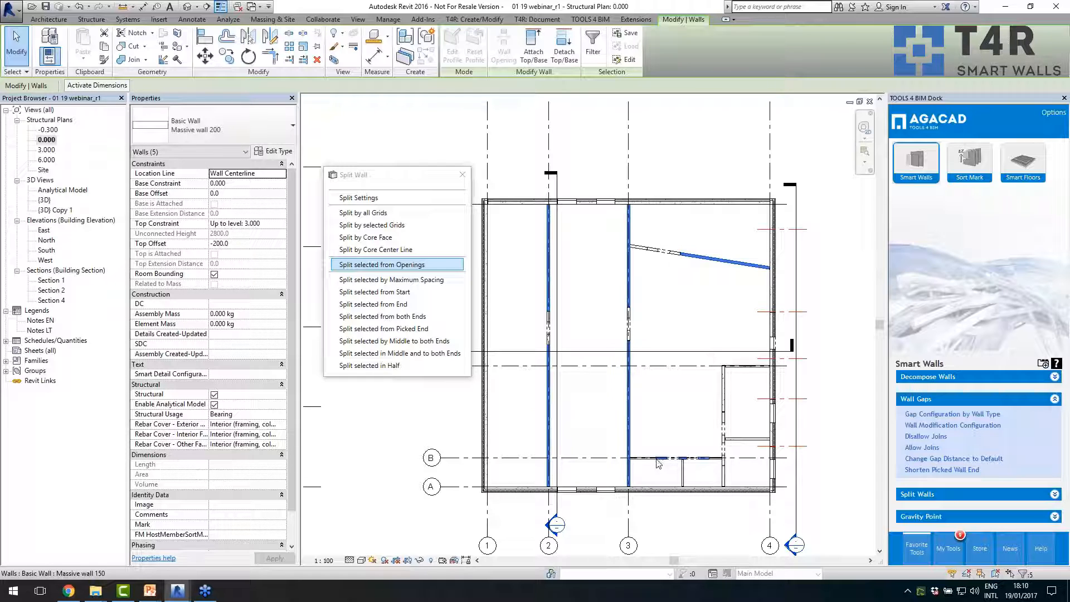
pyautogui.keyDown('ctrl'); pyautogui.click(725, 399); pyautogui.keyUp('ctrl')
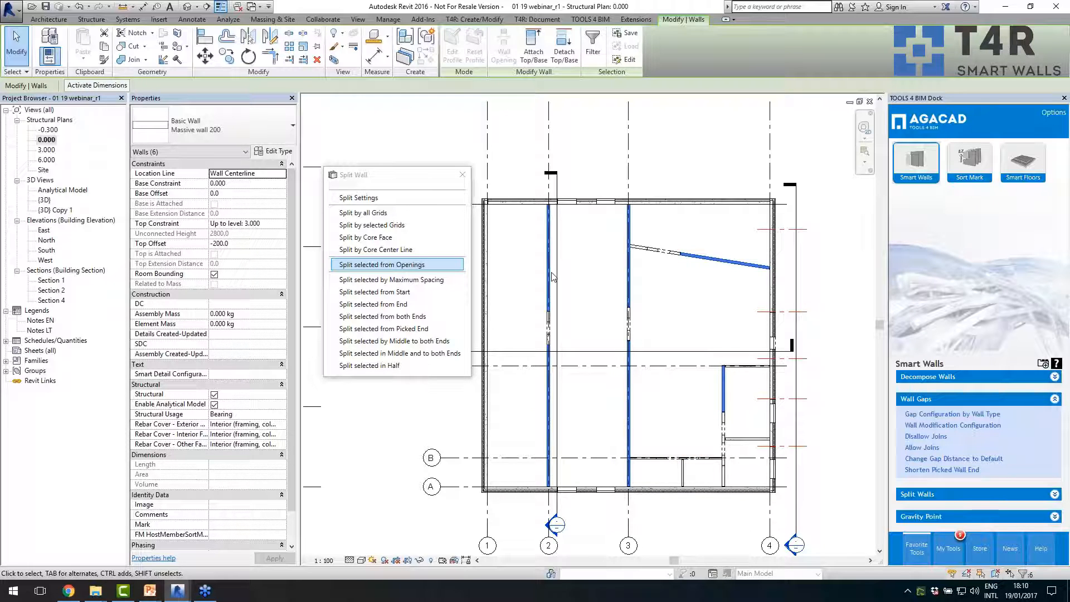
pyautogui.click(392, 280)
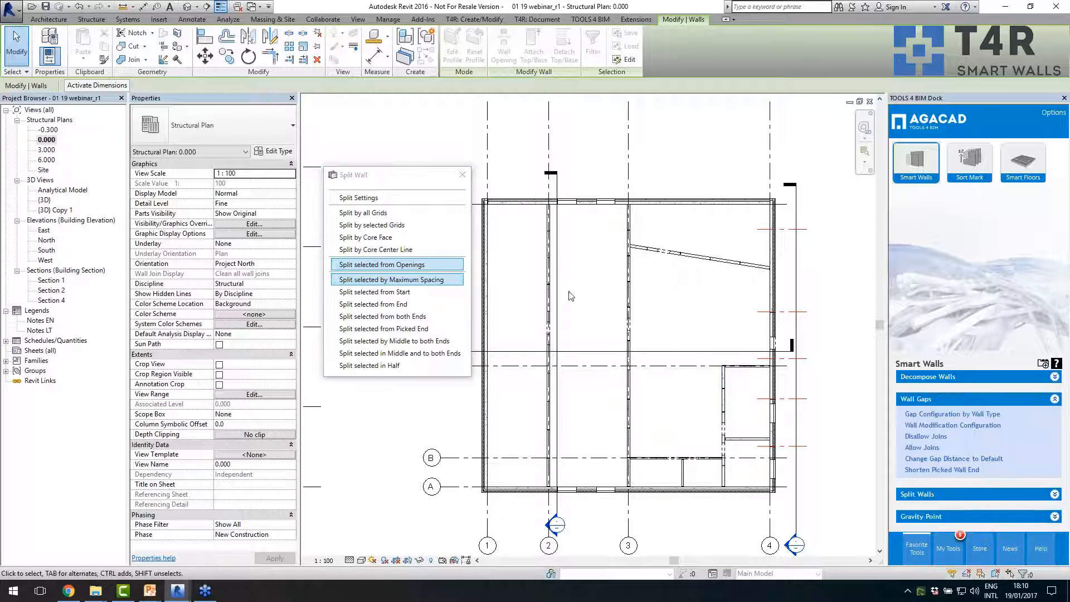
# - Inspect one of the panels split off the grid 2 Massive wall 200
pyautogui.click(553, 298)
pyautogui.scroll(2, 554, 288)
pyautogui.click(546, 271)
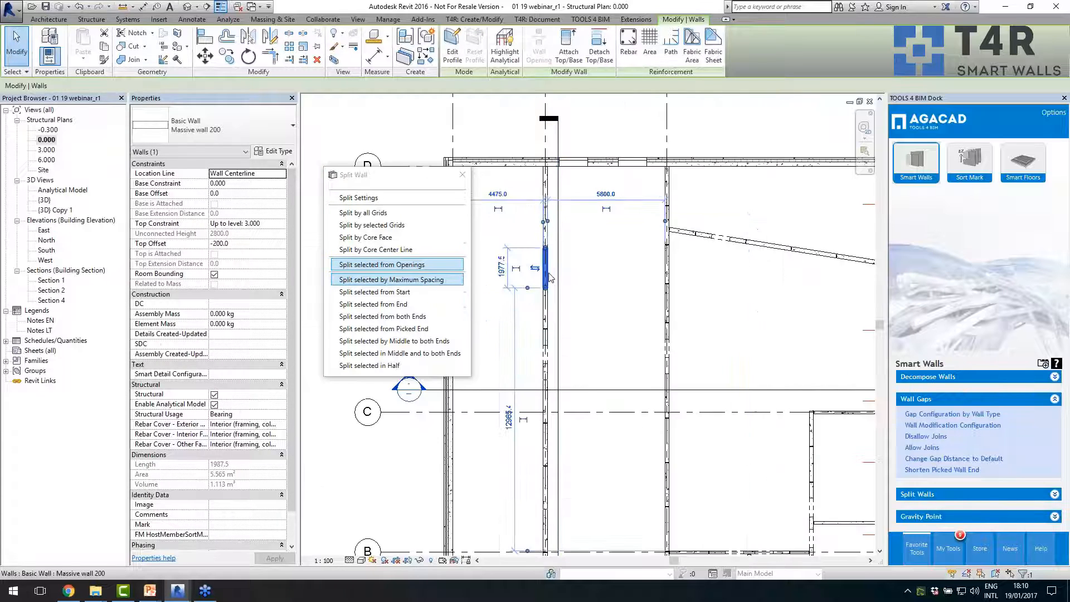
pyautogui.scroll(-2, 548, 232)
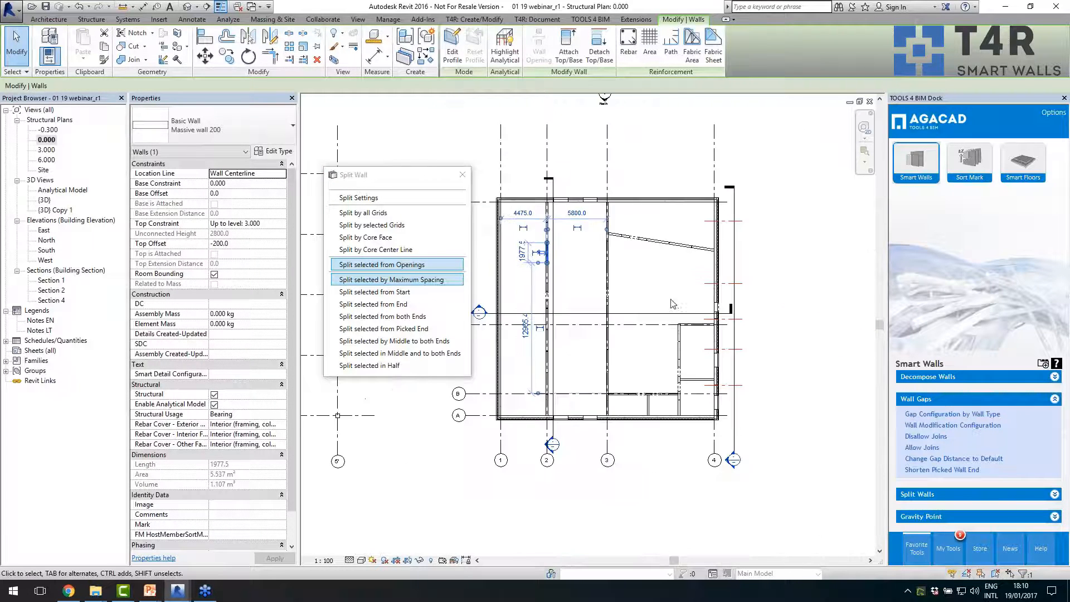
pyautogui.click(660, 298)
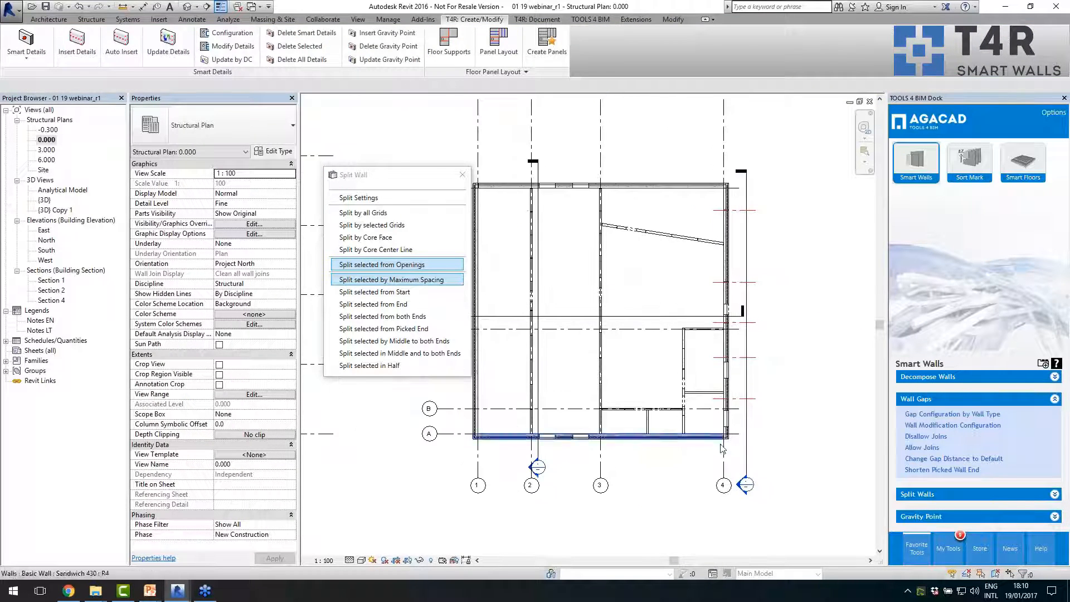
# - Split the two short Massive wall 150 walls adjoining the grid 4 wall from a picked end, and check the resulting segments
pyautogui.scroll(4, 741, 390)
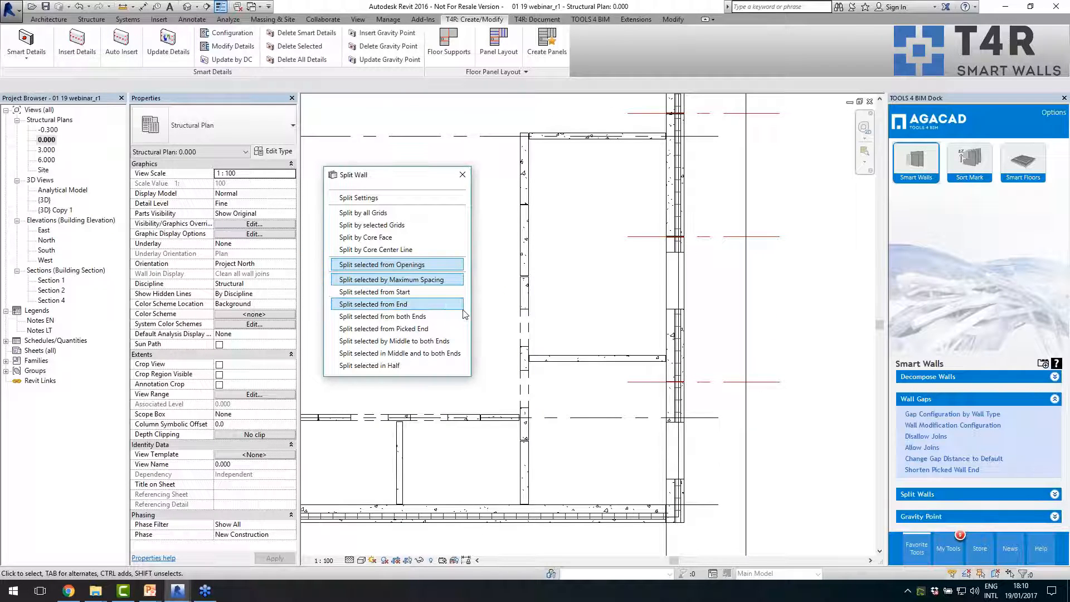
pyautogui.click(413, 329)
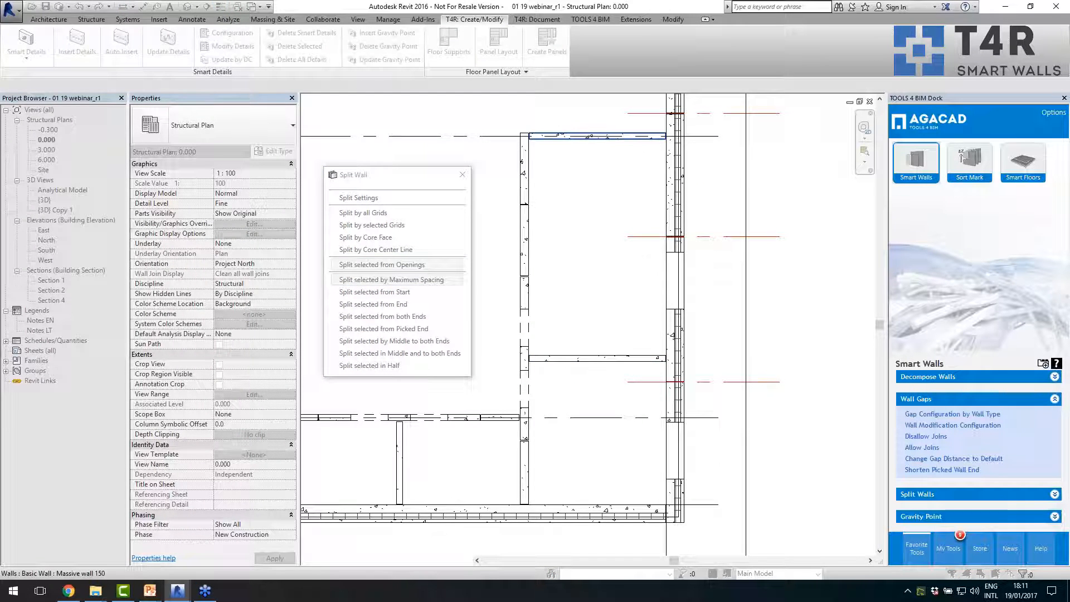
pyautogui.press('Escape')
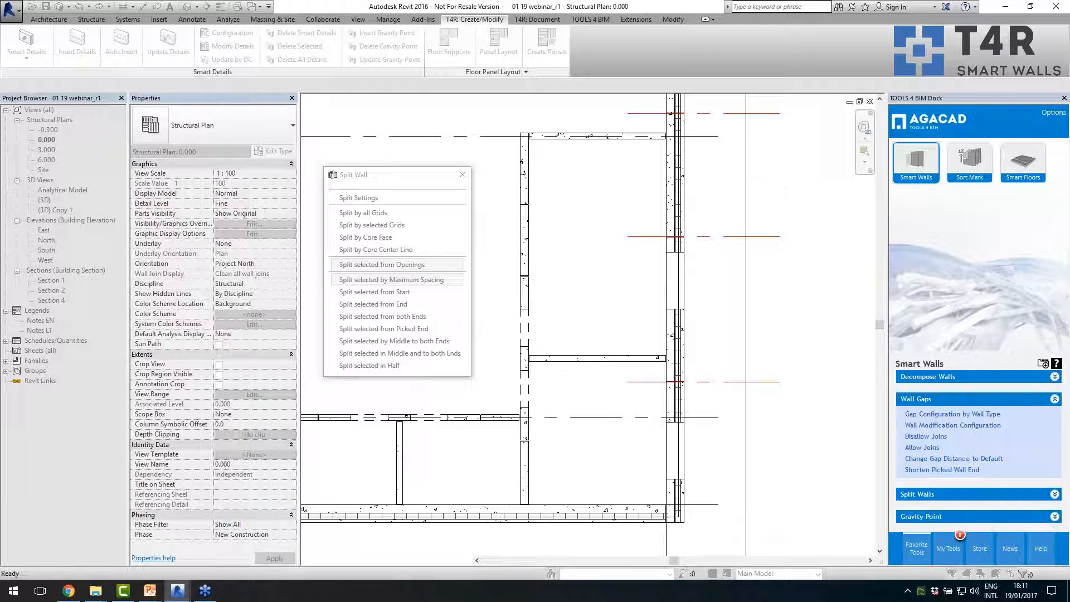
pyautogui.click(613, 136)
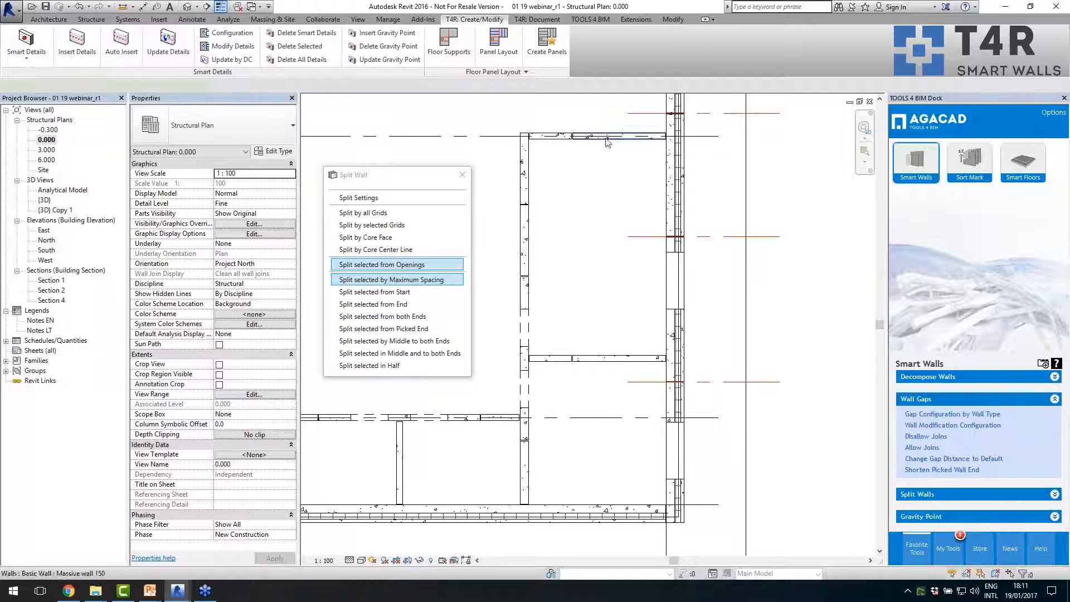
pyautogui.scroll(-2, 605, 413)
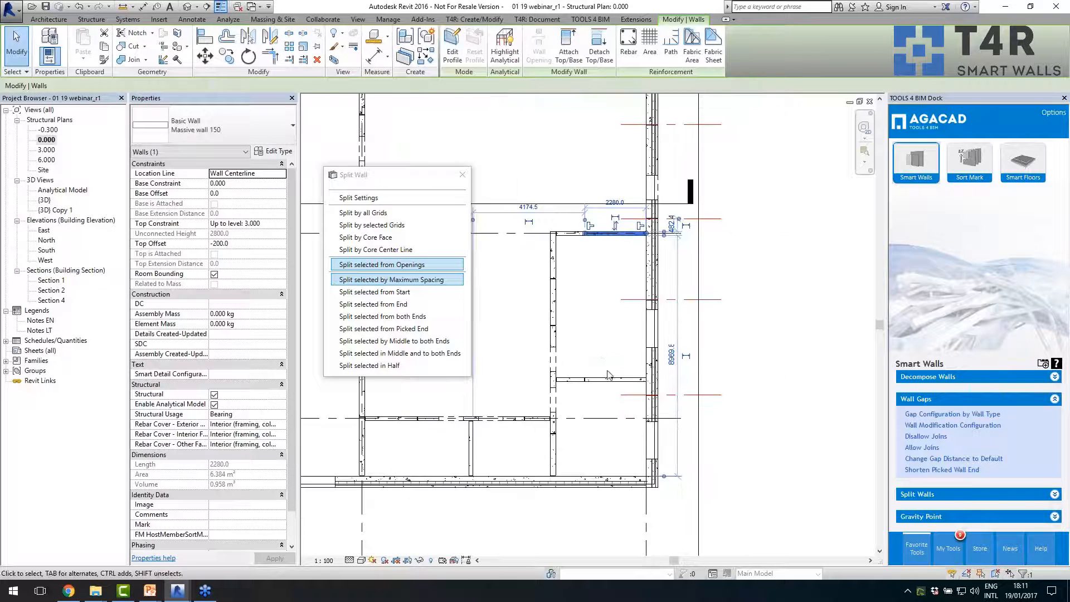
pyautogui.click(613, 380)
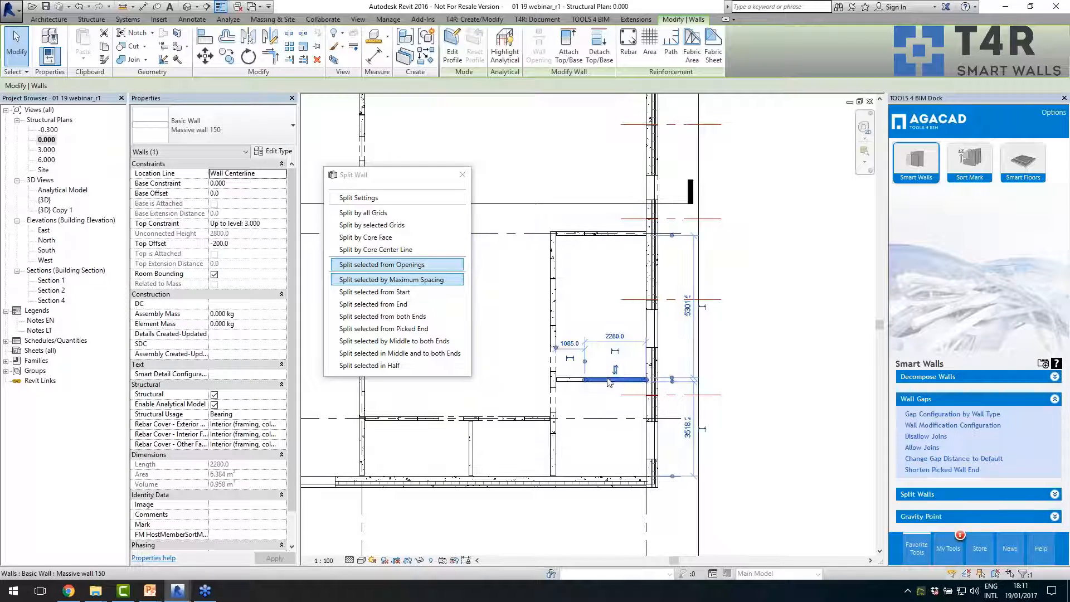
pyautogui.click(595, 440)
pyautogui.scroll(-3, 747, 391)
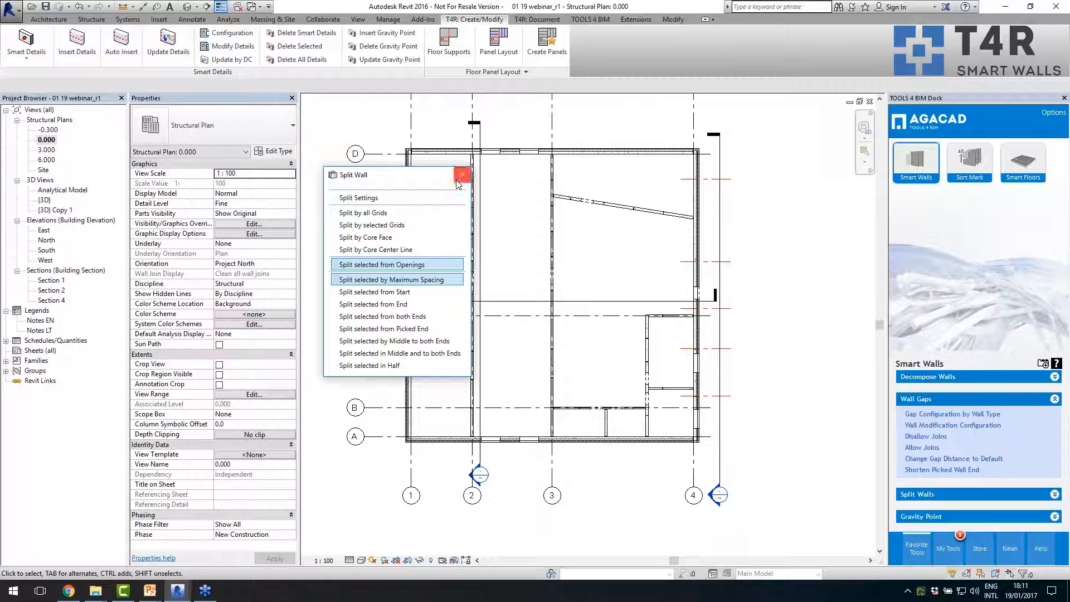
# - Review the Split Walls, Wall Gaps and Decompose Walls command groups, and close the Split Wall dialog
pyautogui.click(907, 495)
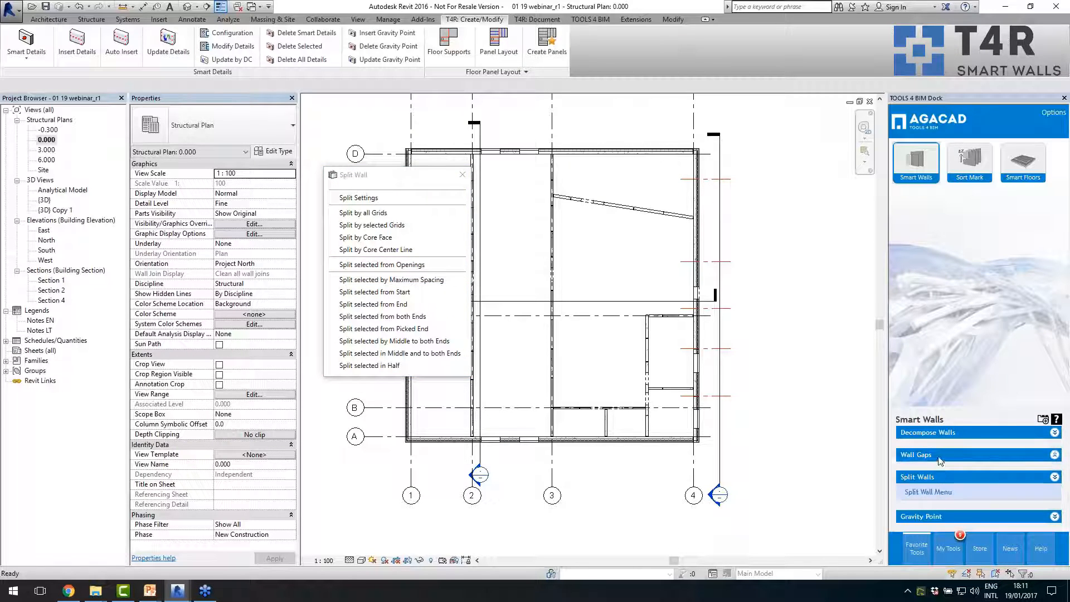
pyautogui.click(932, 455)
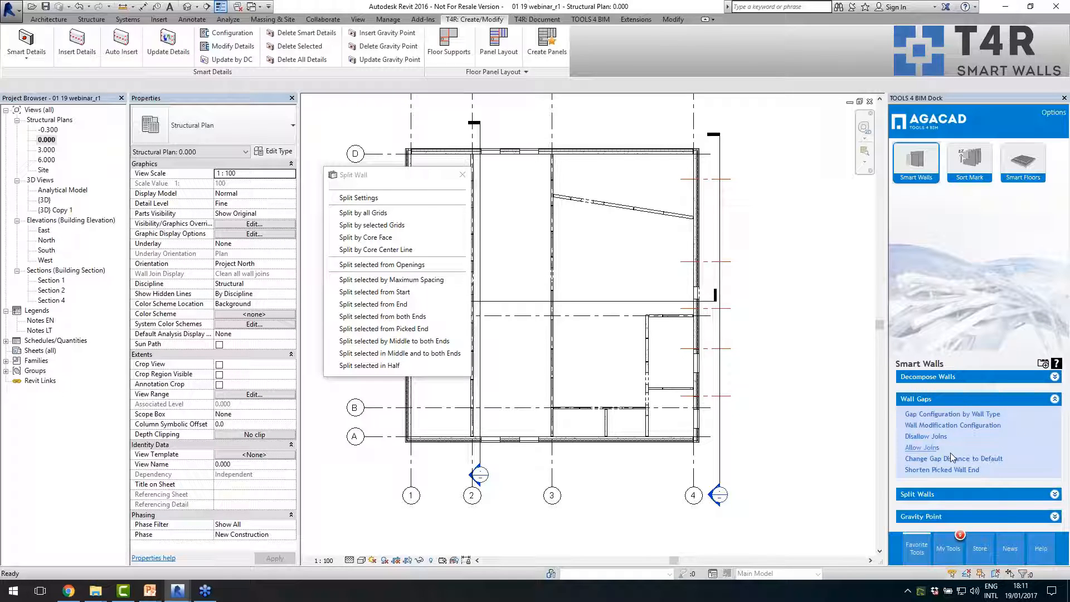
pyautogui.click(973, 460)
pyautogui.click(955, 383)
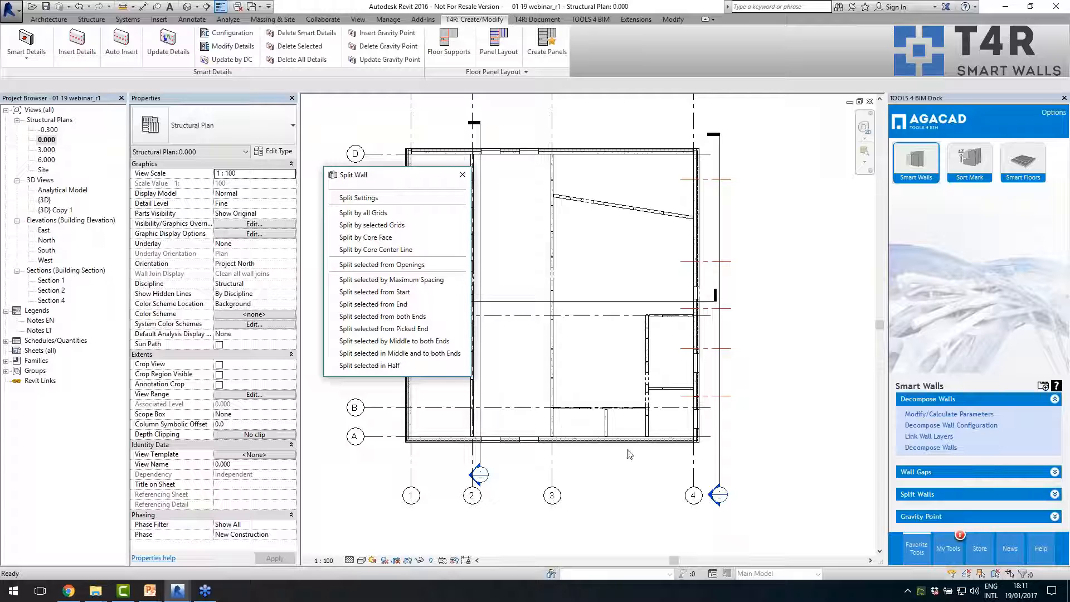
pyautogui.scroll(3, 628, 455)
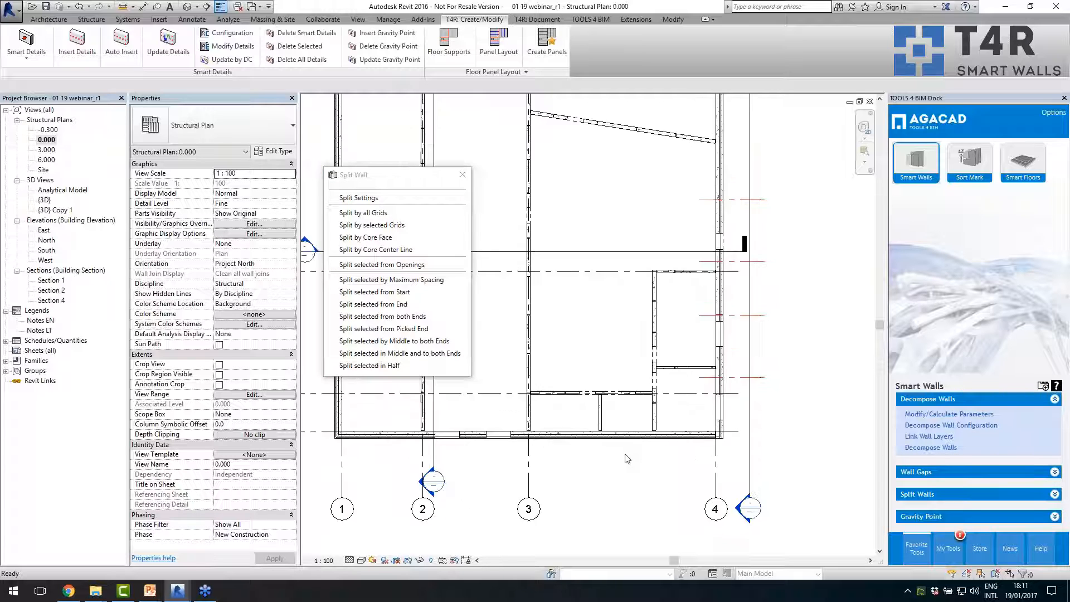
pyautogui.click(461, 177)
# - Open the {3D} view and examine the split walls through the transparent floor slab
pyautogui.scroll(-2, 636, 446)
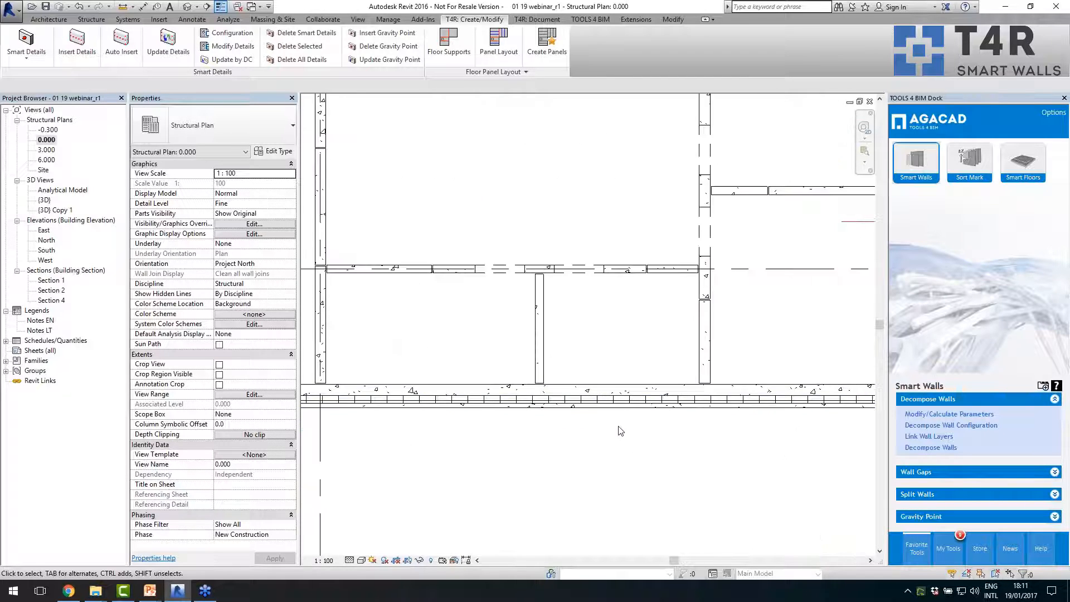
pyautogui.scroll(-2, 633, 450)
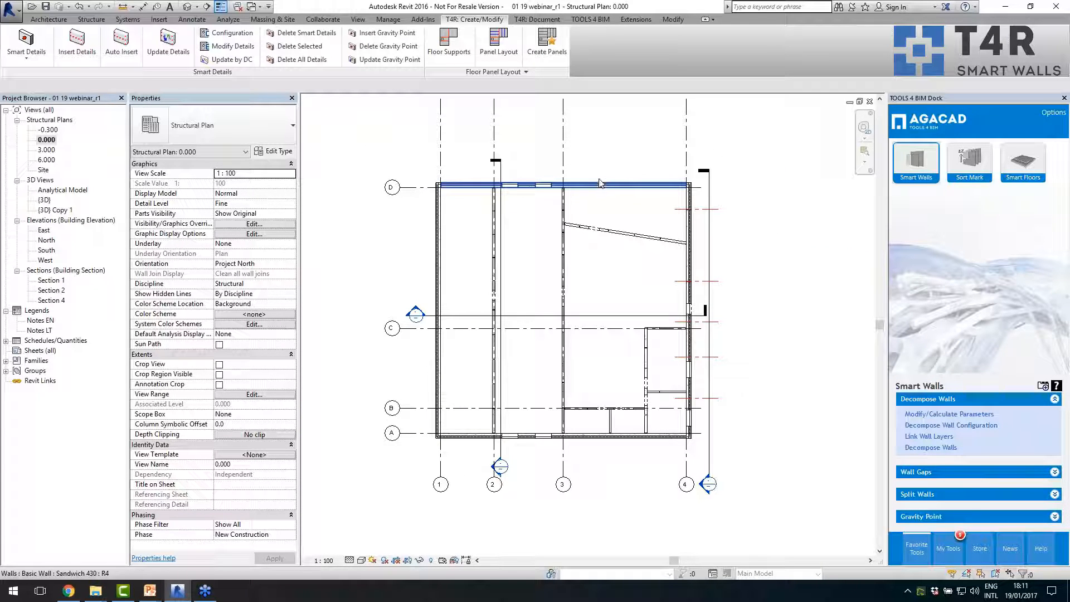
pyautogui.doubleClick(48, 201)
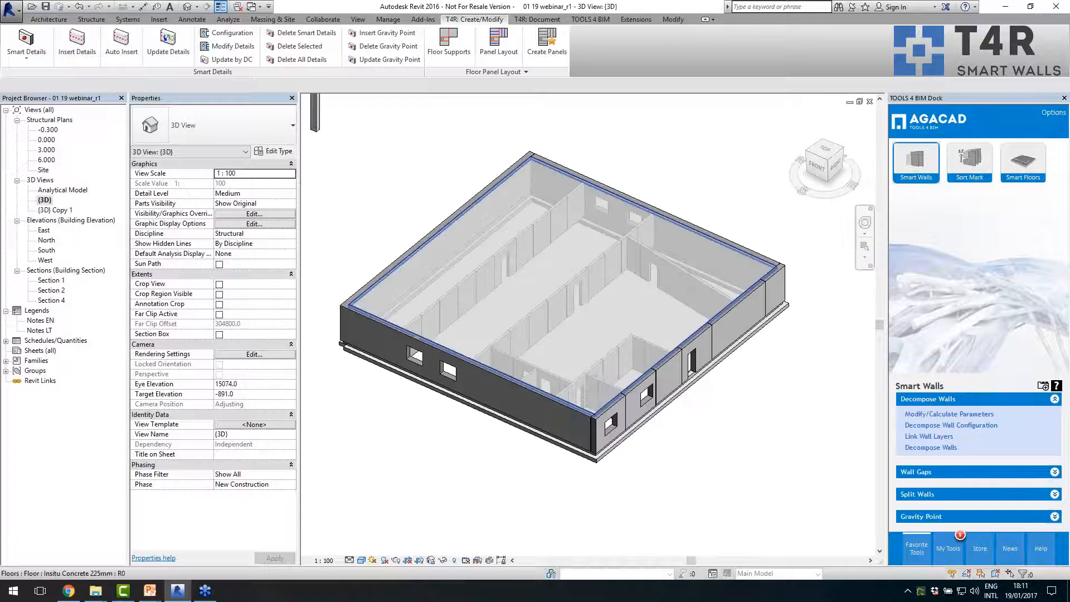
pyautogui.keyDown('shift'); pyautogui.moveTo(574, 417); pyautogui.dragTo(613, 440, button='middle'); pyautogui.keyUp('shift')
pyautogui.moveTo(731, 402); pyautogui.dragTo(724, 420, button='middle')
pyautogui.scroll(-1, 724, 422)
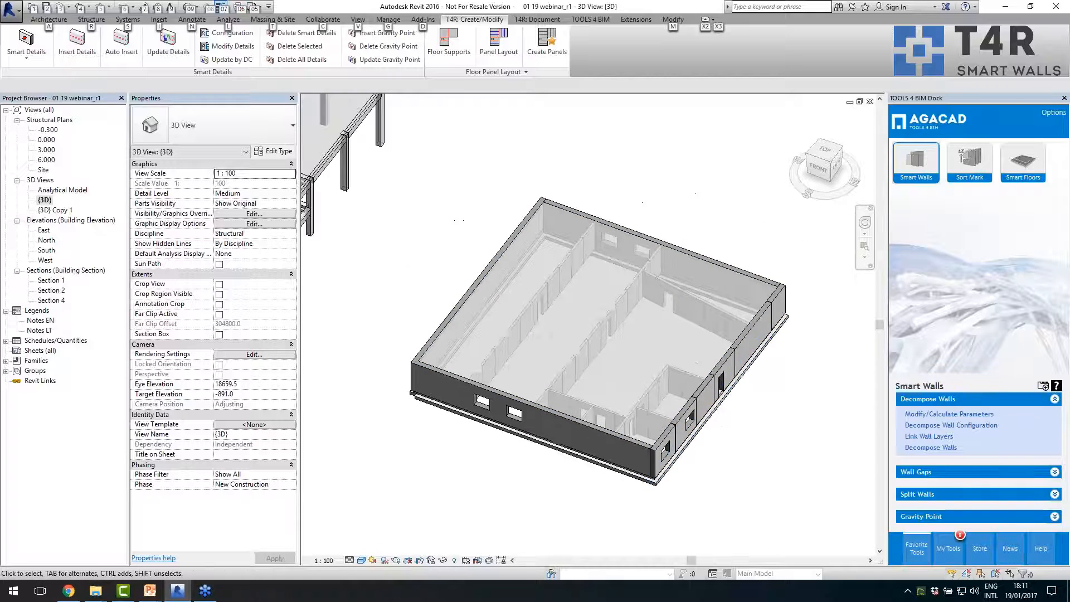
pyautogui.scroll(2, 719, 359)
pyautogui.scroll(-1, 751, 227)
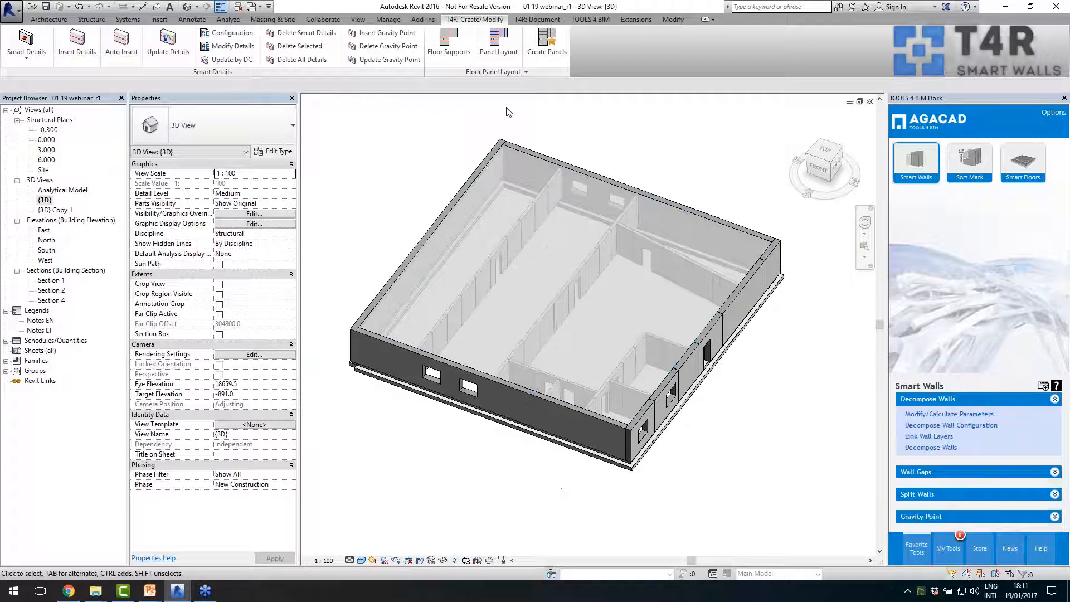
# - Float the Floor Panel Layout tools over the 3D view and select the Insitu Concrete 225mm floor for examination
pyautogui.moveTo(494, 72); pyautogui.dragTo(386, 167)
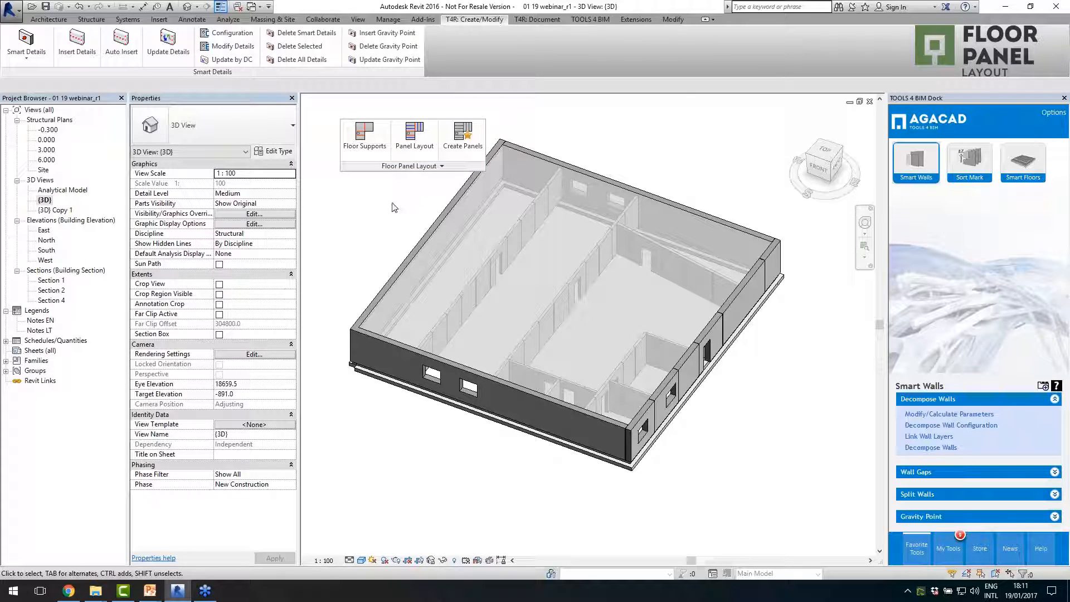
pyautogui.click(413, 269)
pyautogui.keyDown('shift'); pyautogui.moveTo(654, 325); pyautogui.dragTo(565, 303, button='middle'); pyautogui.keyUp('shift')
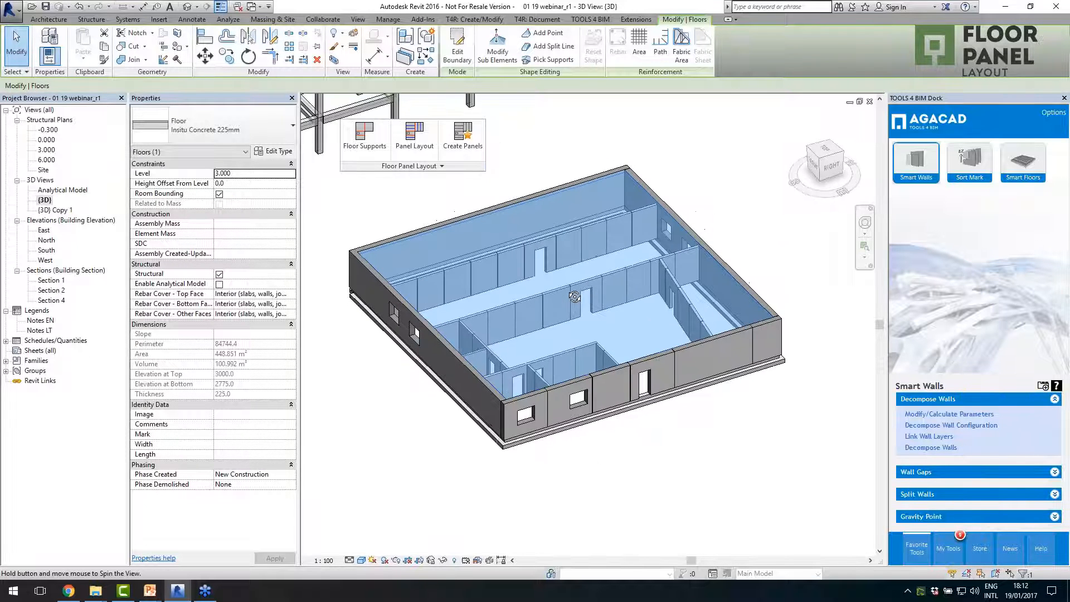
pyautogui.keyDown('shift'); pyautogui.moveTo(443, 384); pyautogui.dragTo(471, 290, button='middle'); pyautogui.keyUp('shift')
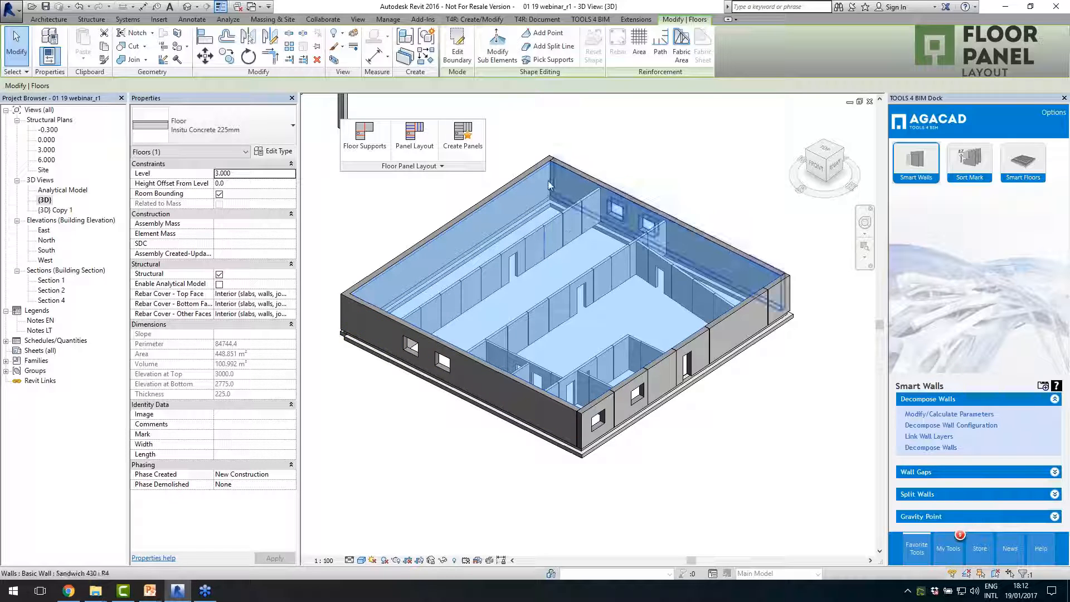
pyautogui.scroll(-2, 506, 435)
pyautogui.scroll(2, 536, 269)
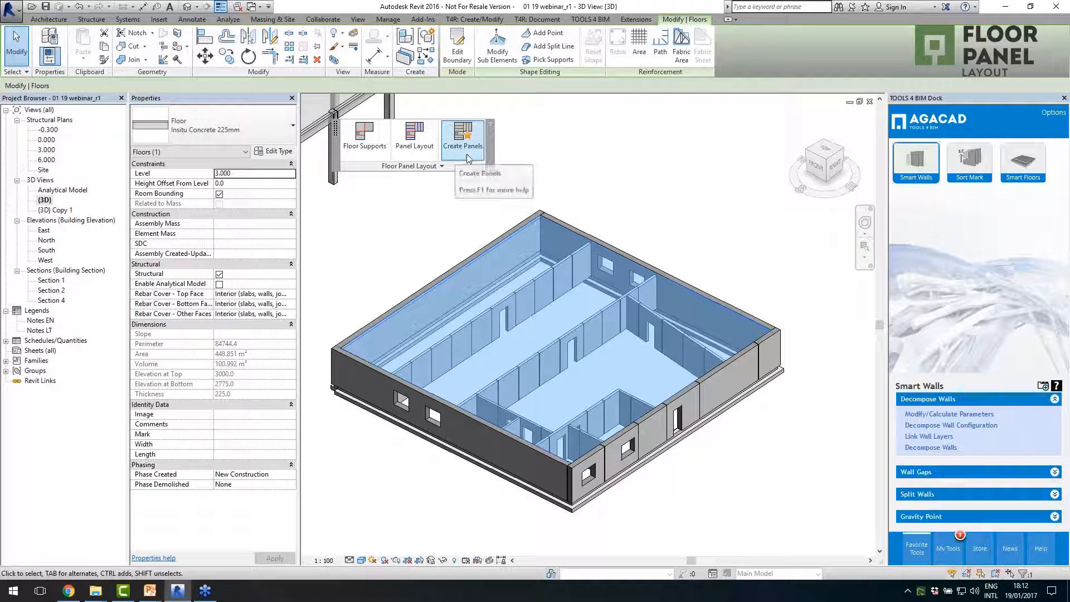
# - Add floor supports to the Insitu Concrete 225mm floor along the long interior walls on grids 2 and 3
pyautogui.click(363, 146)
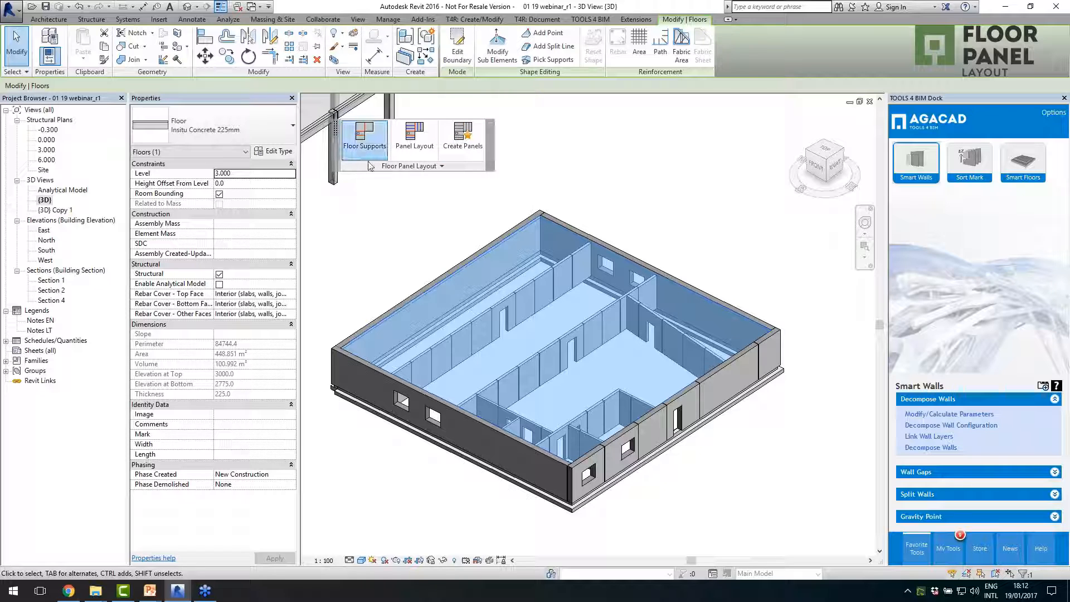
pyautogui.moveTo(533, 239); pyautogui.dragTo(727, 126)
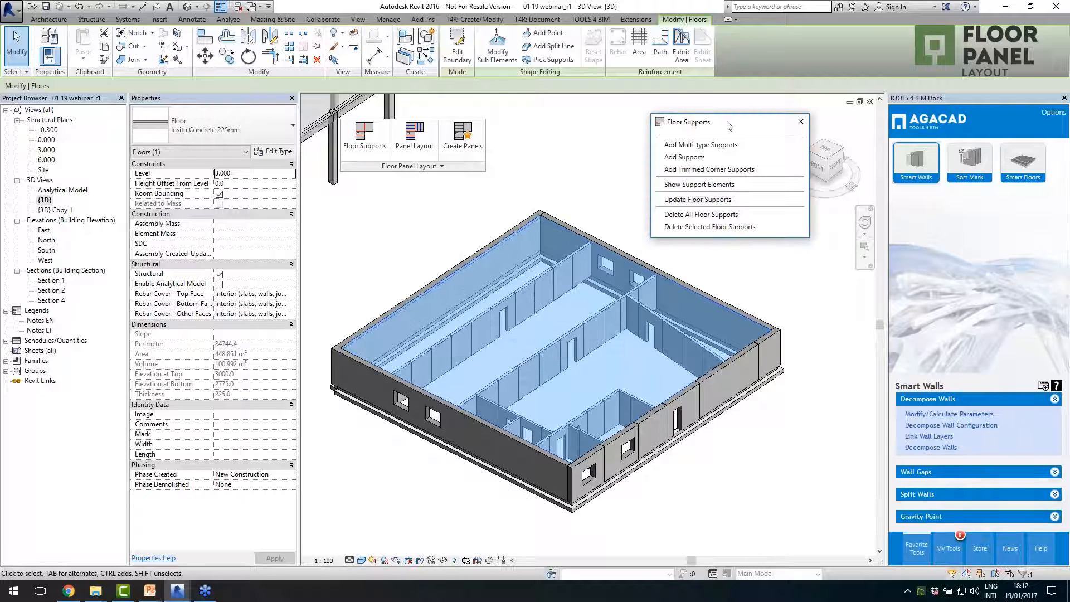
pyautogui.click(685, 157)
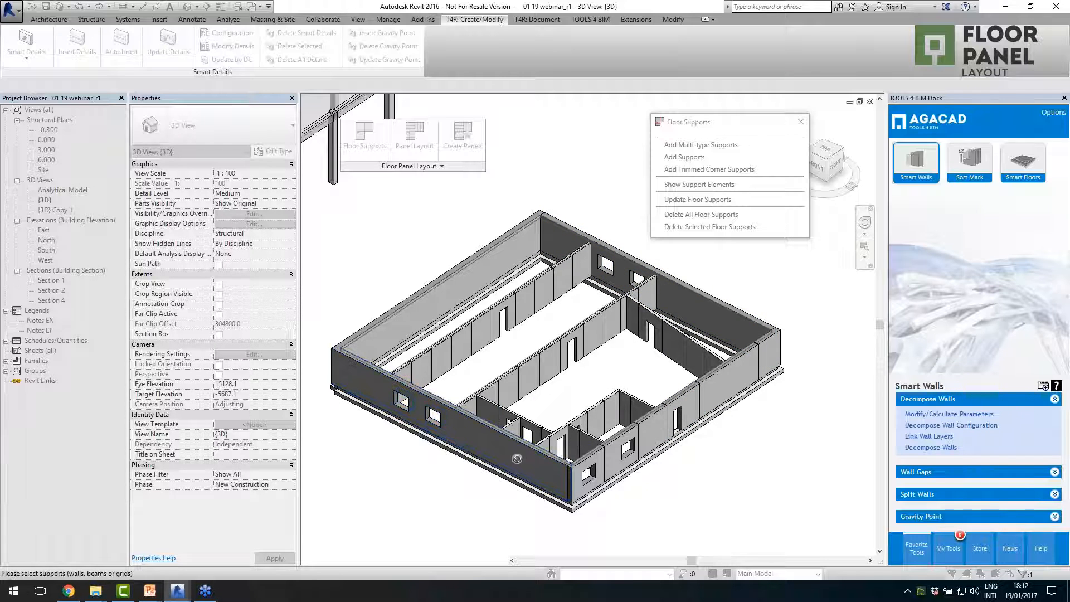
pyautogui.scroll(-1, 459, 449)
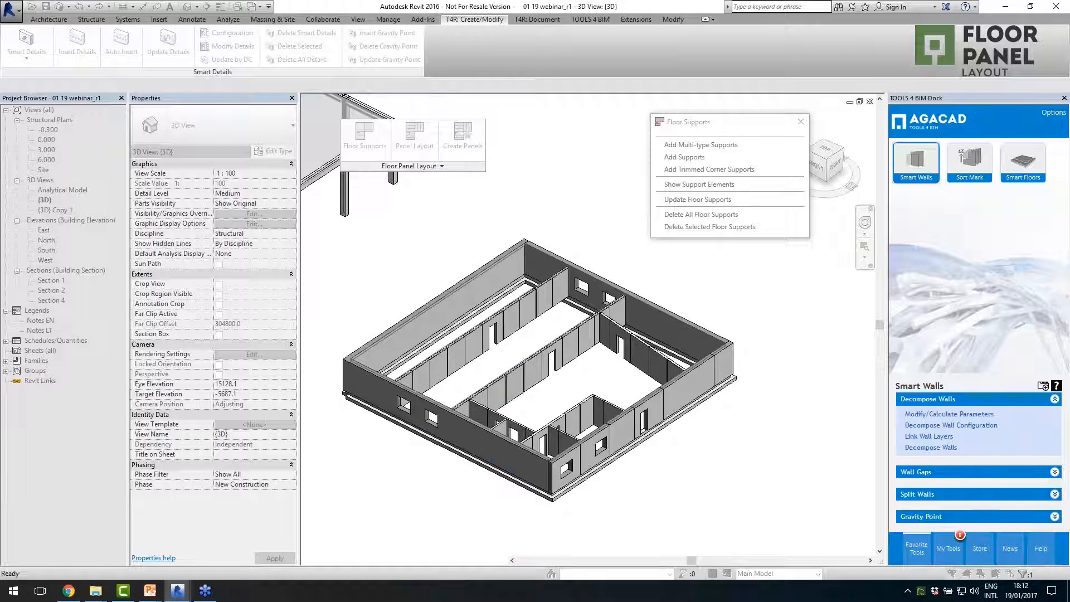
pyautogui.press('Escape')
# - Add trimmed corner supports to the floor along the grid C wall and the adjoining wall running from grid C to A
pyautogui.click(526, 359)
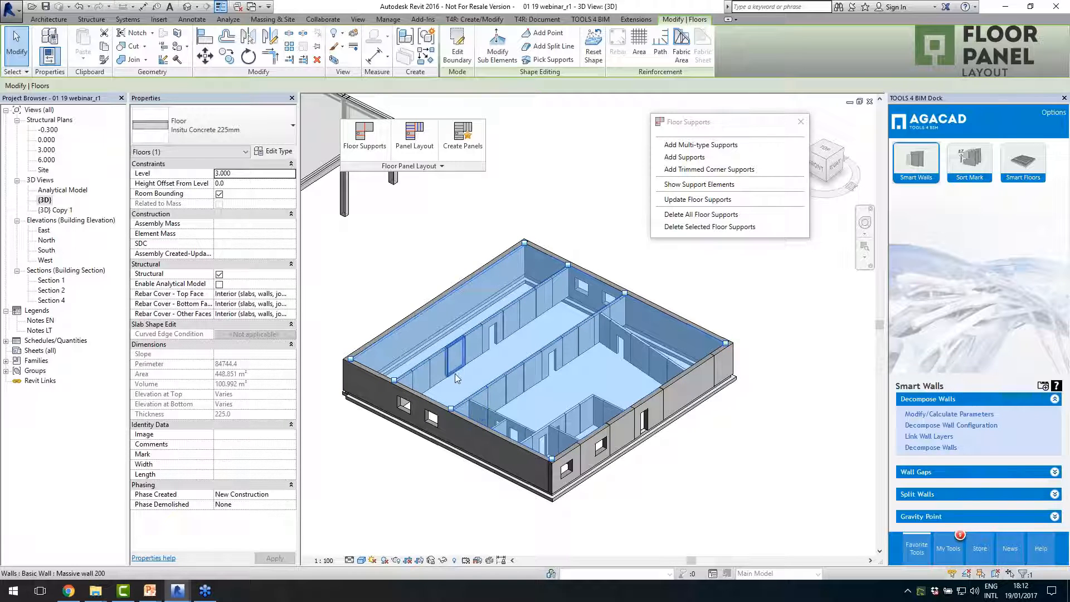
pyautogui.keyDown('shift'); pyautogui.moveTo(561, 328); pyautogui.dragTo(625, 368, button='middle'); pyautogui.keyUp('shift')
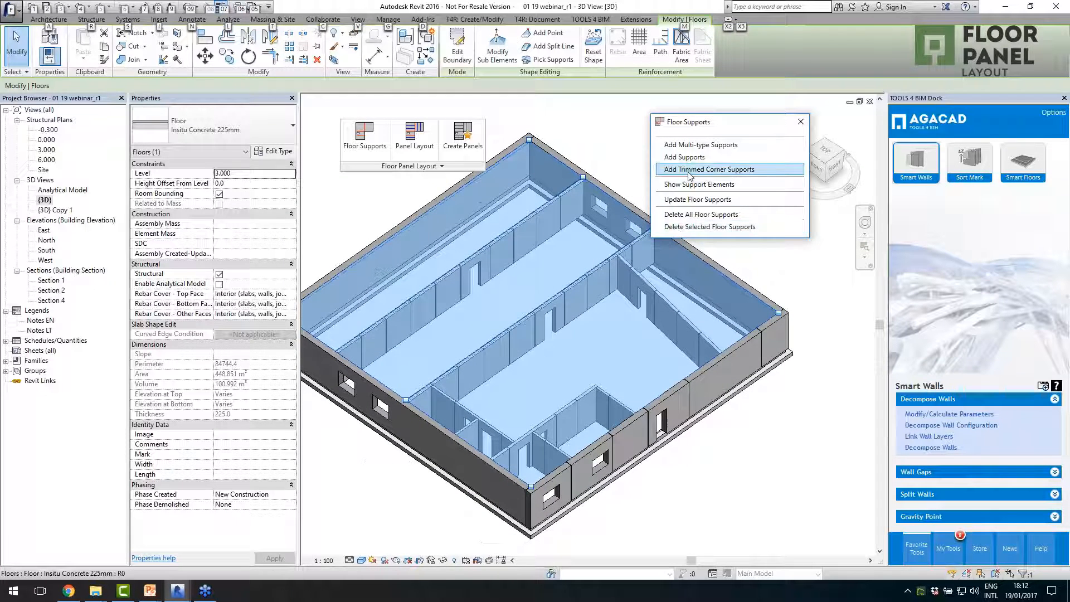
pyautogui.click(706, 169)
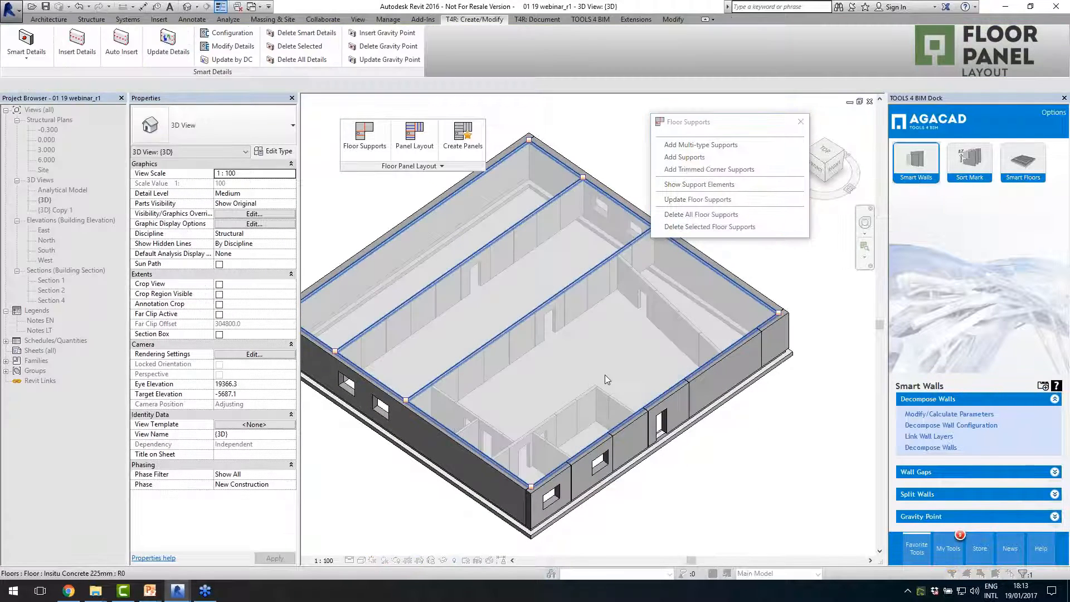
pyautogui.scroll(3, 611, 389)
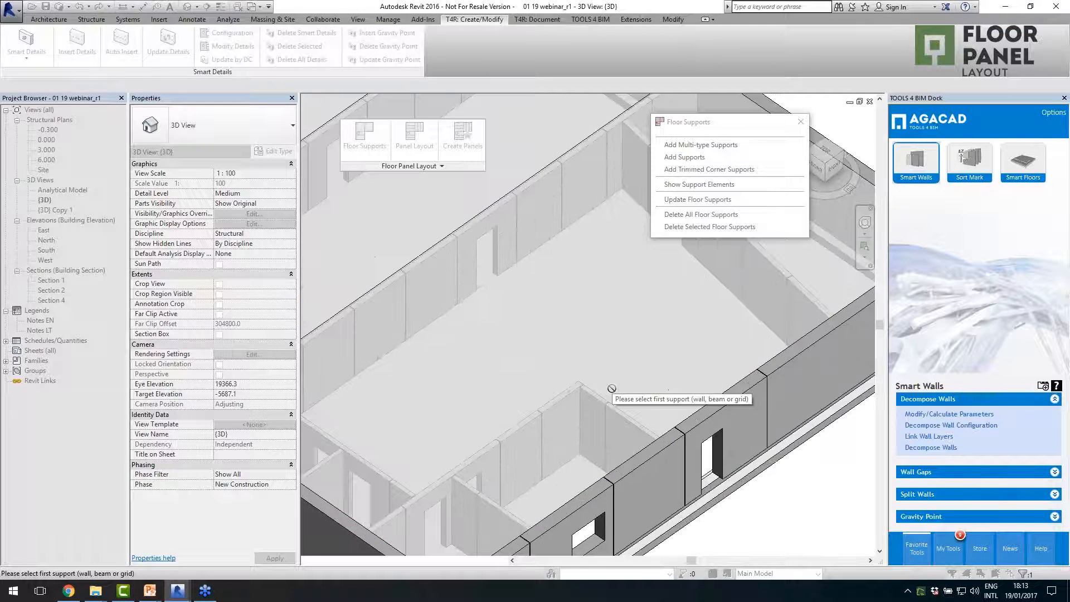
pyautogui.click(630, 451)
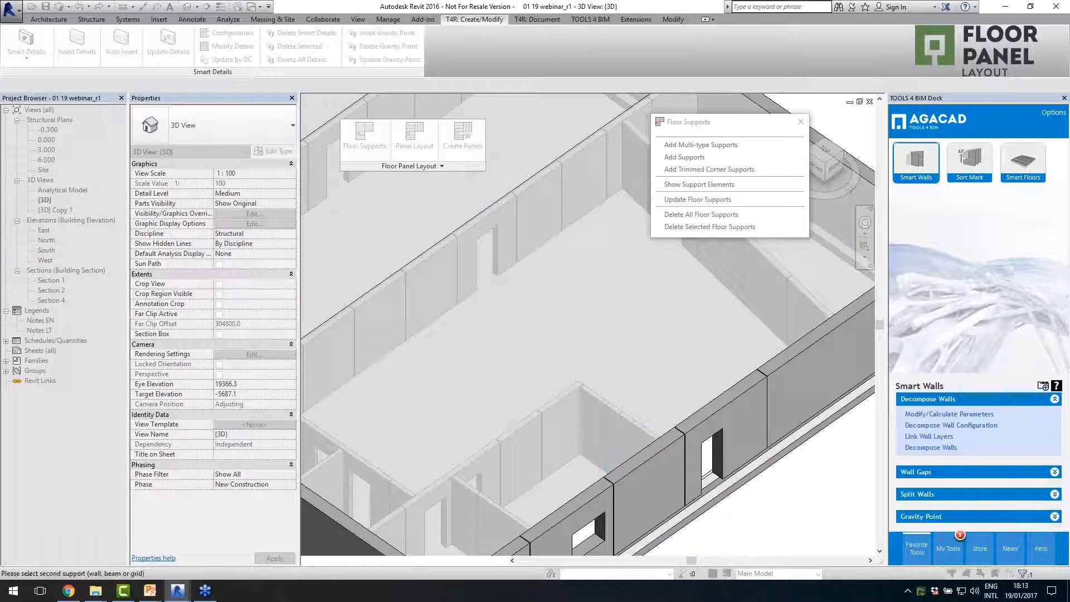
pyautogui.click(557, 397)
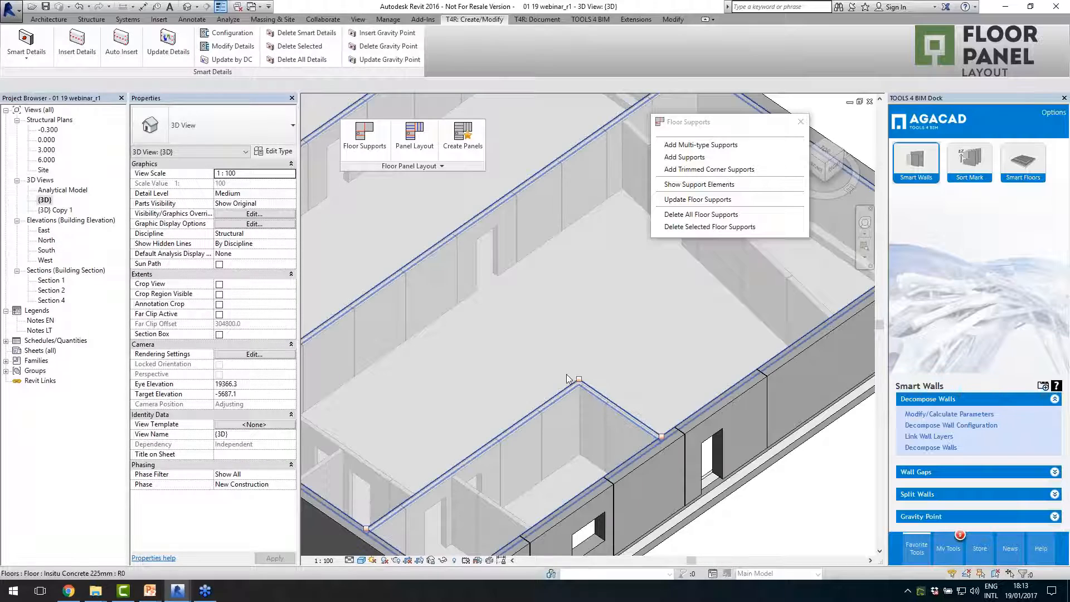
pyautogui.scroll(-2, 597, 418)
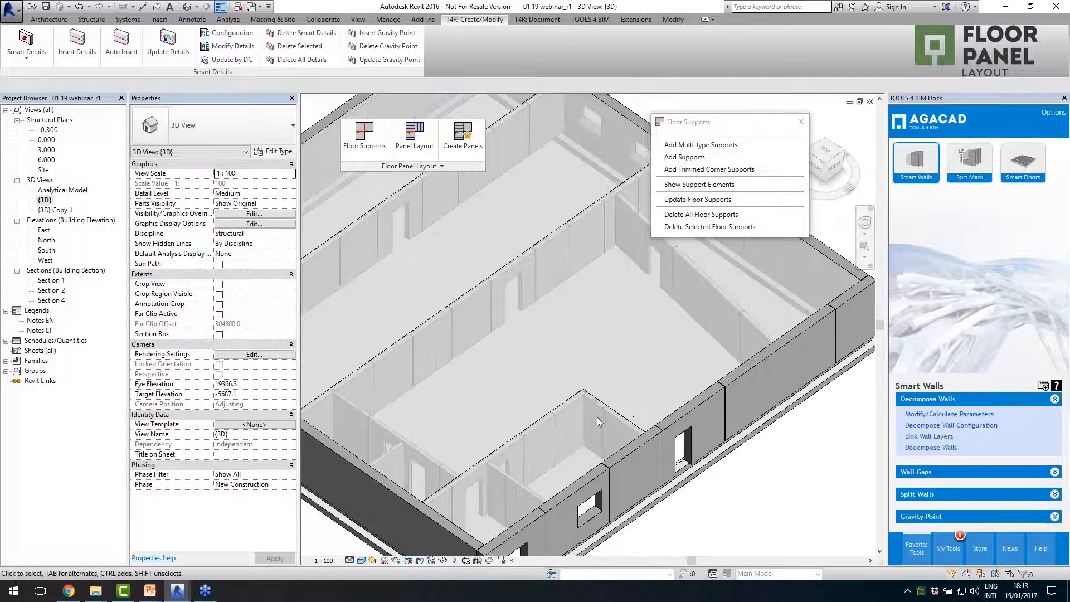
pyautogui.scroll(-2, 597, 416)
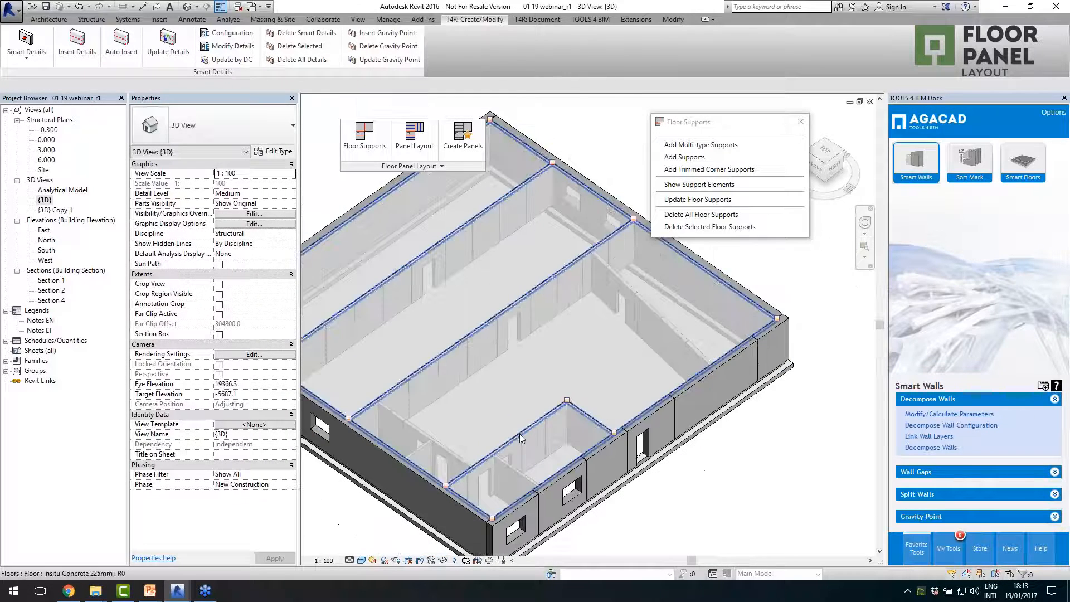
# - Add floor supports to the Insitu Concrete 225mm floor along the angled interior wall and the interior wall beside the small rooms
pyautogui.click(684, 157)
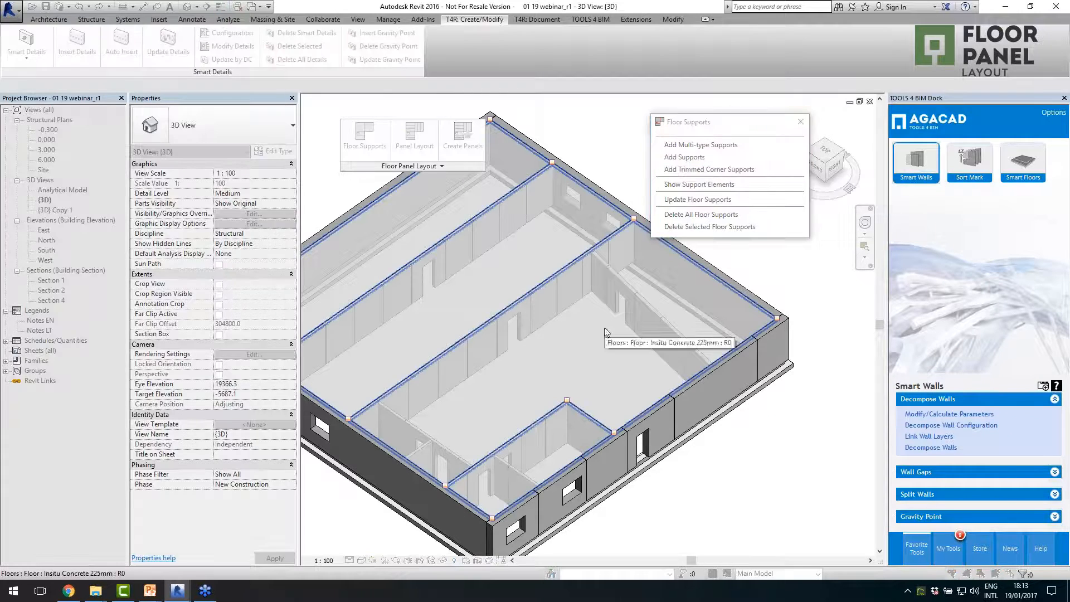
pyautogui.click(602, 332)
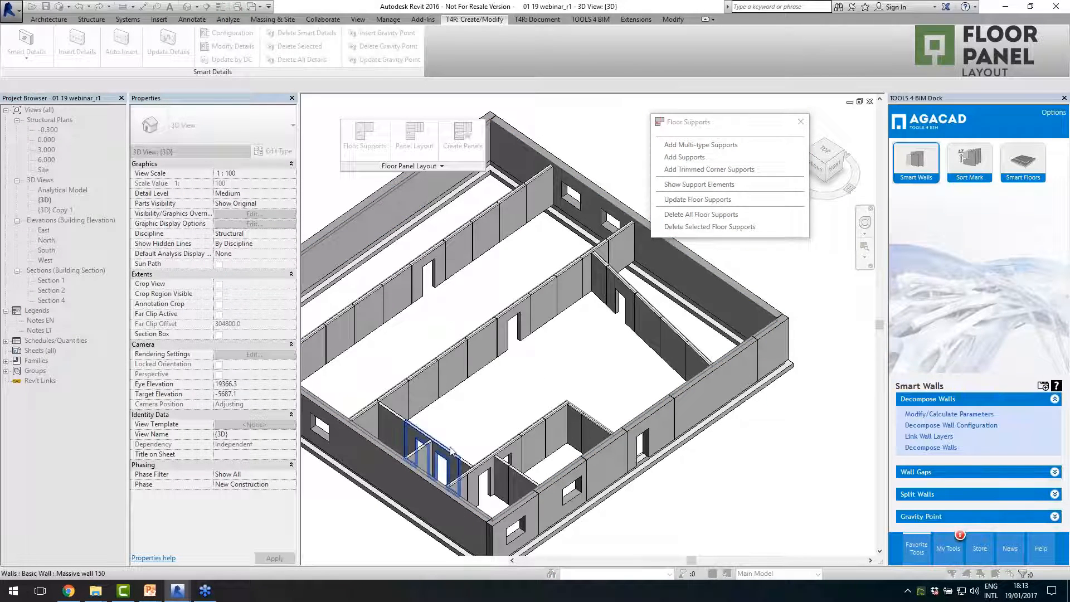
pyautogui.press('Escape')
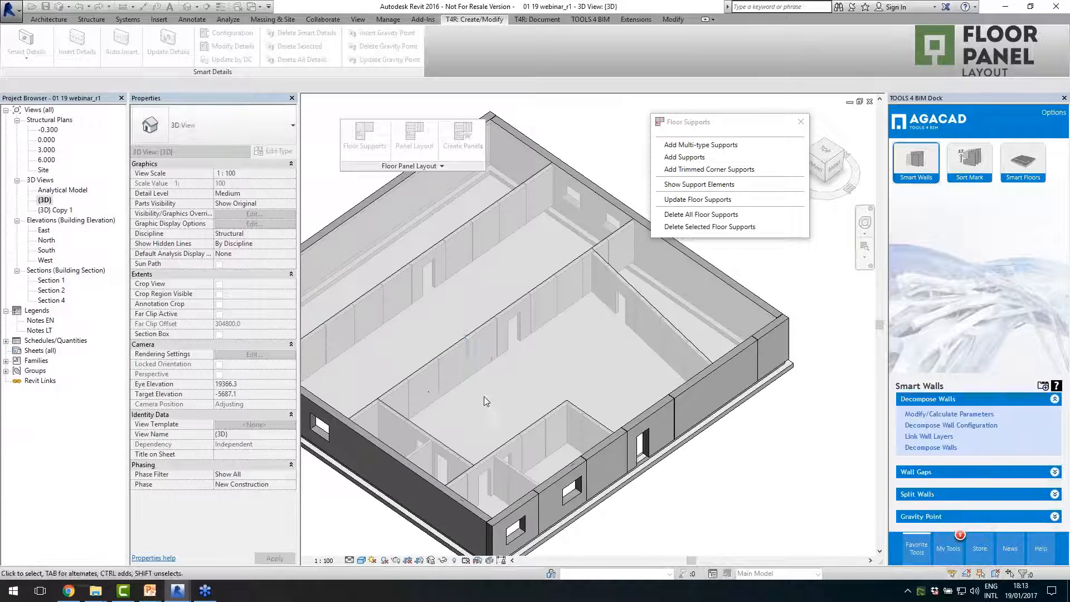
pyautogui.click(436, 360)
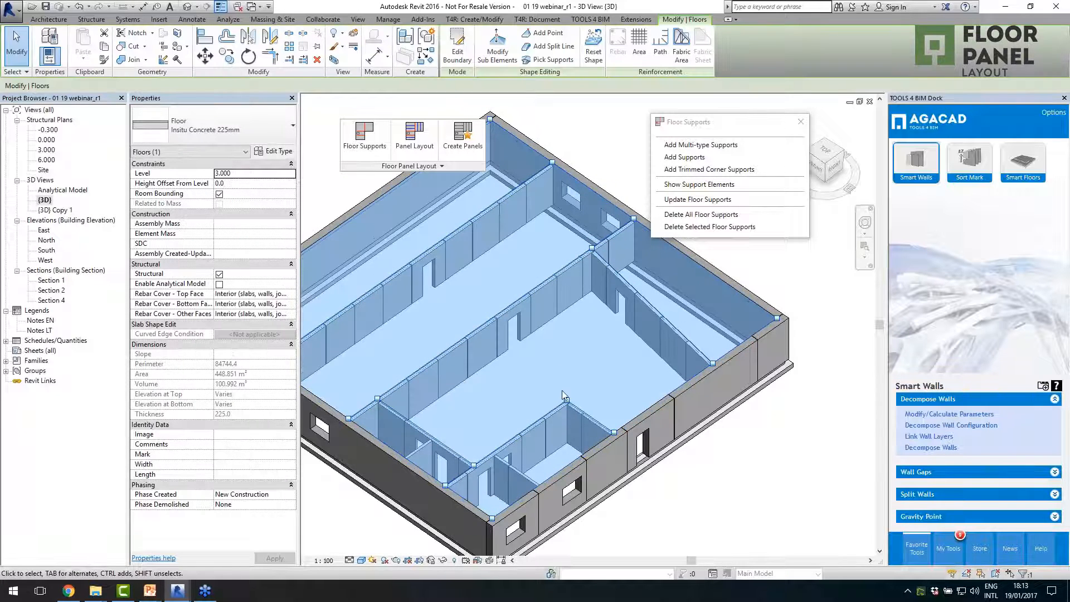
pyautogui.scroll(-2, 599, 359)
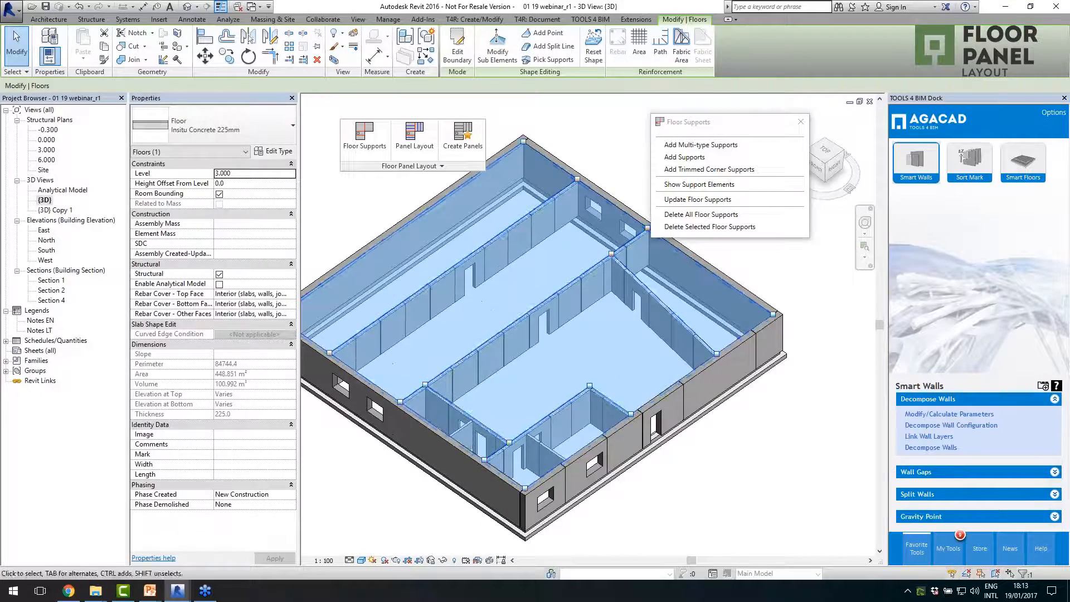
pyautogui.keyDown('shift'); pyautogui.moveTo(660, 393); pyautogui.dragTo(635, 396, button='middle'); pyautogui.keyUp('shift')
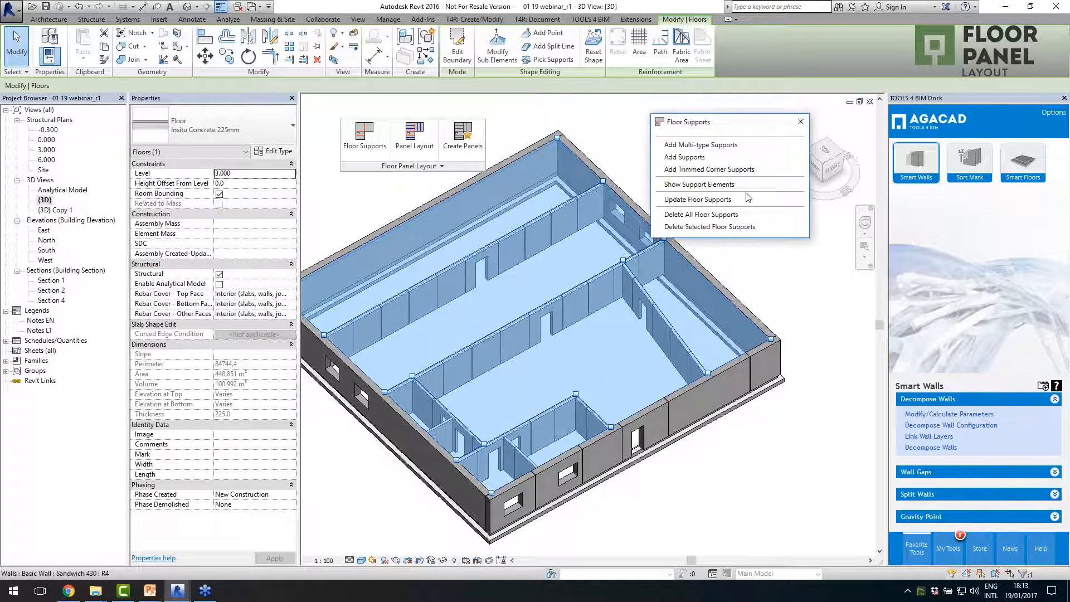
pyautogui.click(801, 122)
pyautogui.click(523, 133)
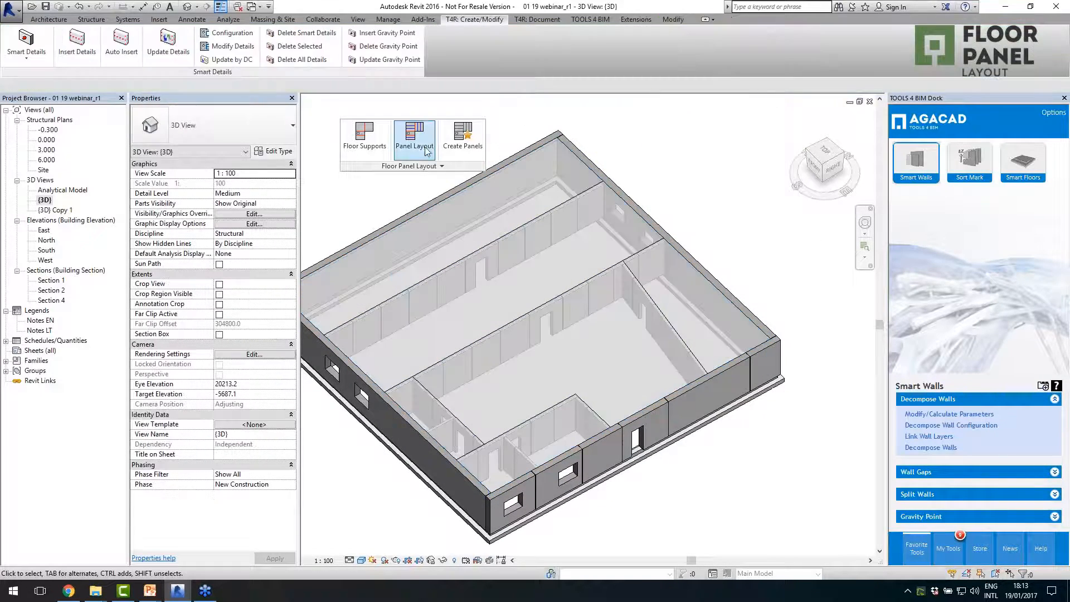
# - Open the floor panel layout planning tools and review the Panel Layout Settings for panel widths, offset and split method
pyautogui.click(424, 156)
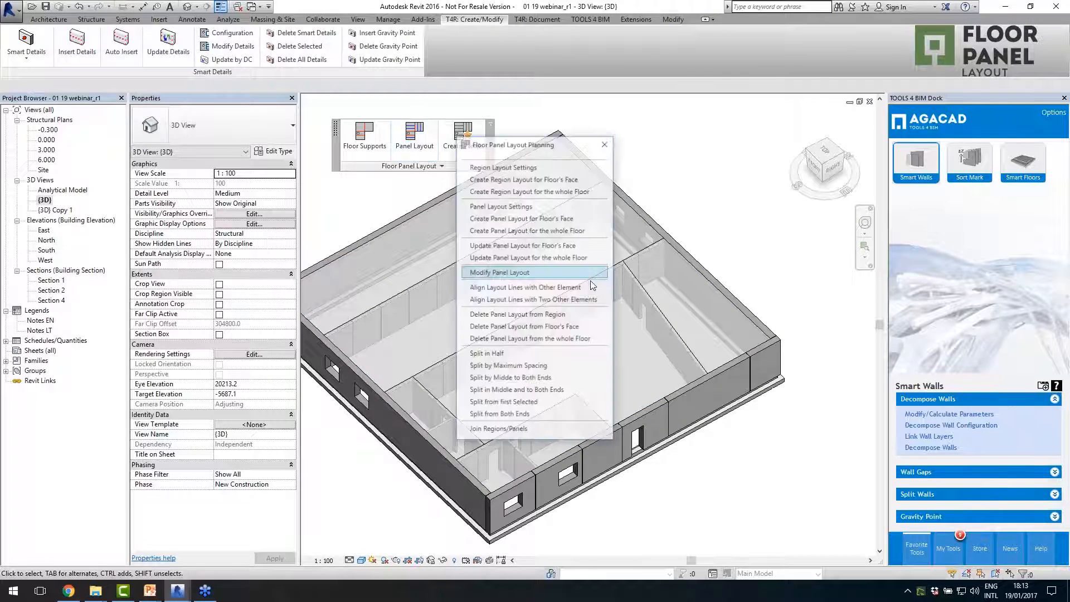
pyautogui.moveTo(538, 154); pyautogui.dragTo(707, 176)
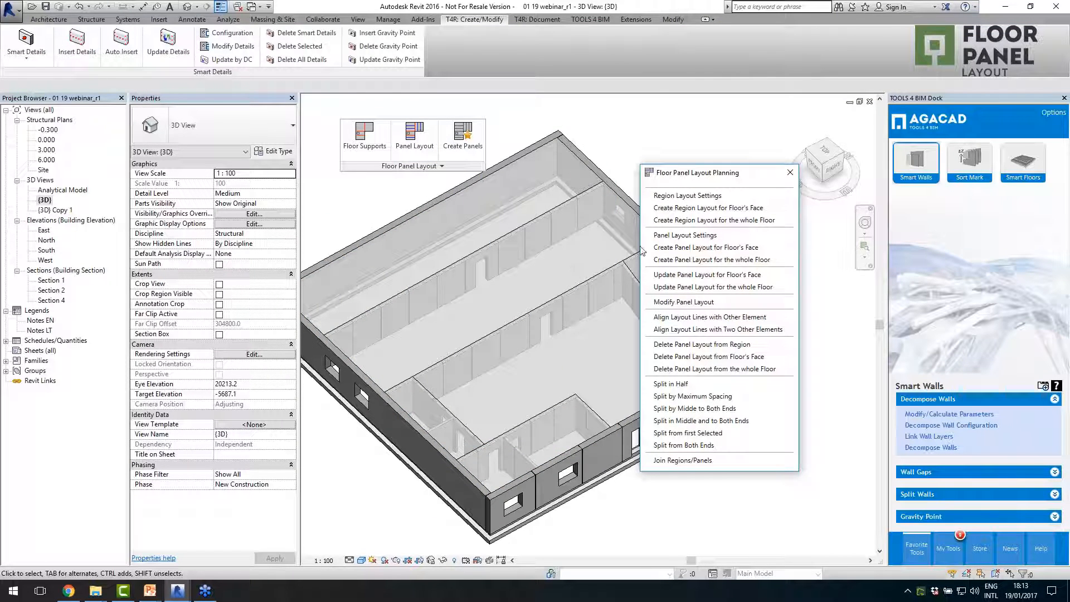
pyautogui.click(674, 236)
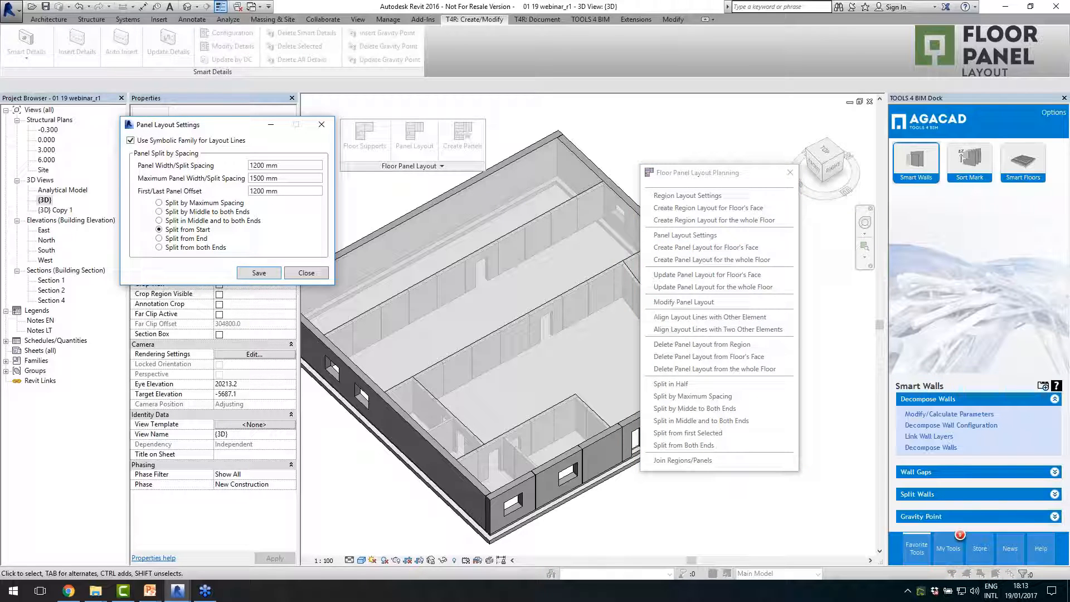
pyautogui.moveTo(285, 167); pyautogui.dragTo(254, 190)
pyautogui.click(277, 191)
pyautogui.click(301, 273)
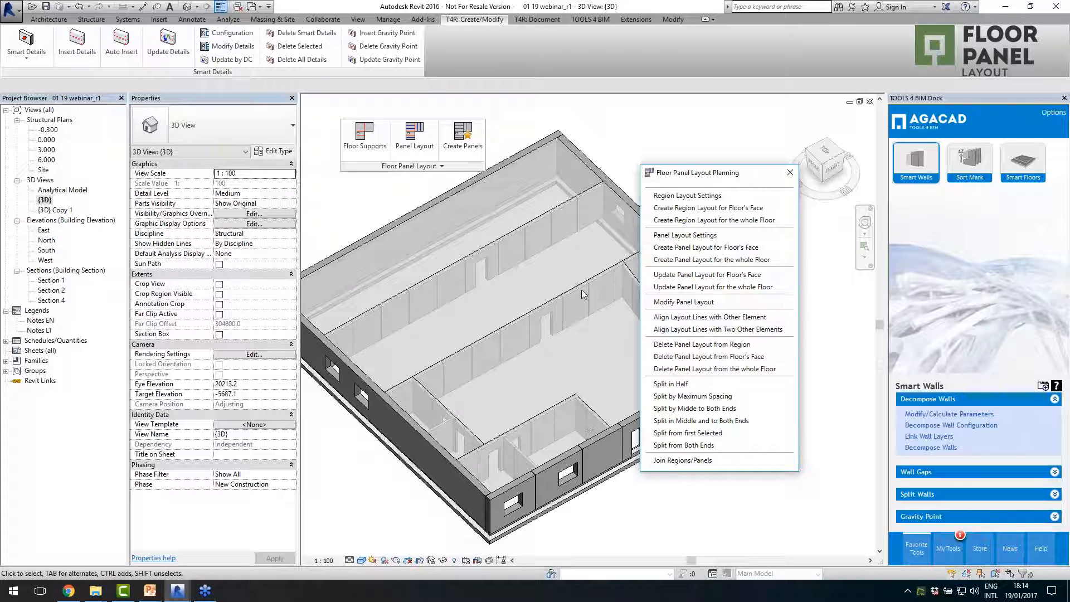
# - Create panel layouts for the long outer floor face and the adjacent face between the two long interior walls
pyautogui.click(716, 249)
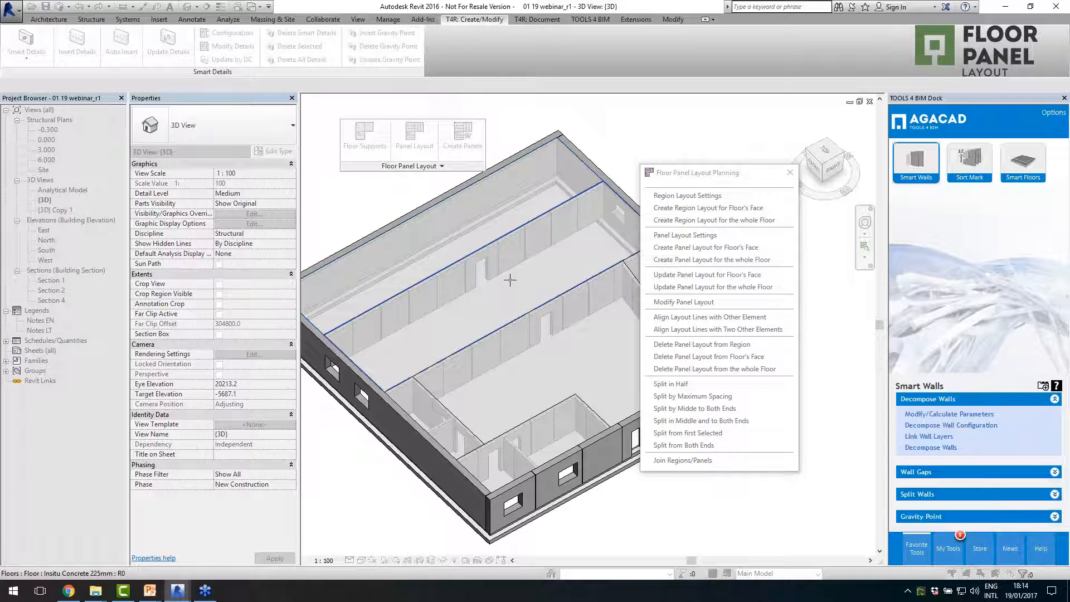
pyautogui.scroll(-2, 423, 263)
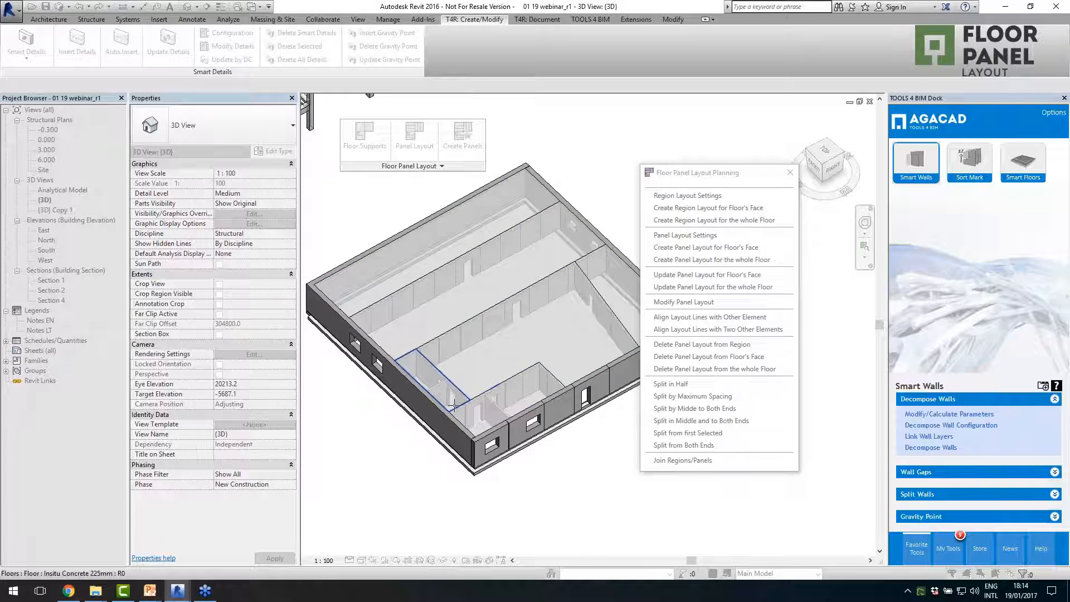
pyautogui.scroll(-2, 575, 346)
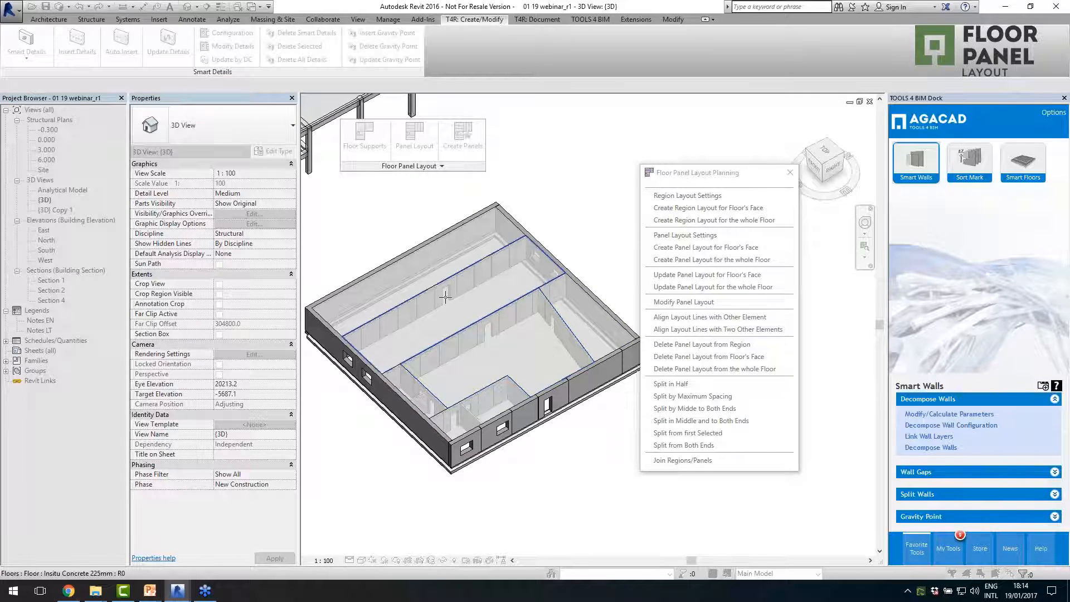
pyautogui.scroll(3, 415, 267)
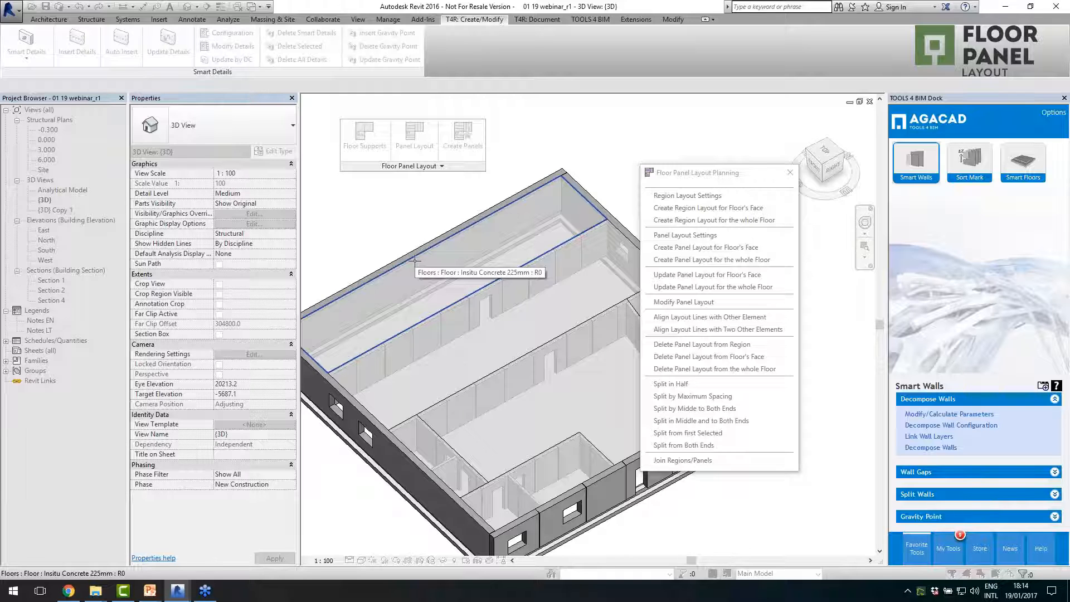
pyautogui.click(415, 260)
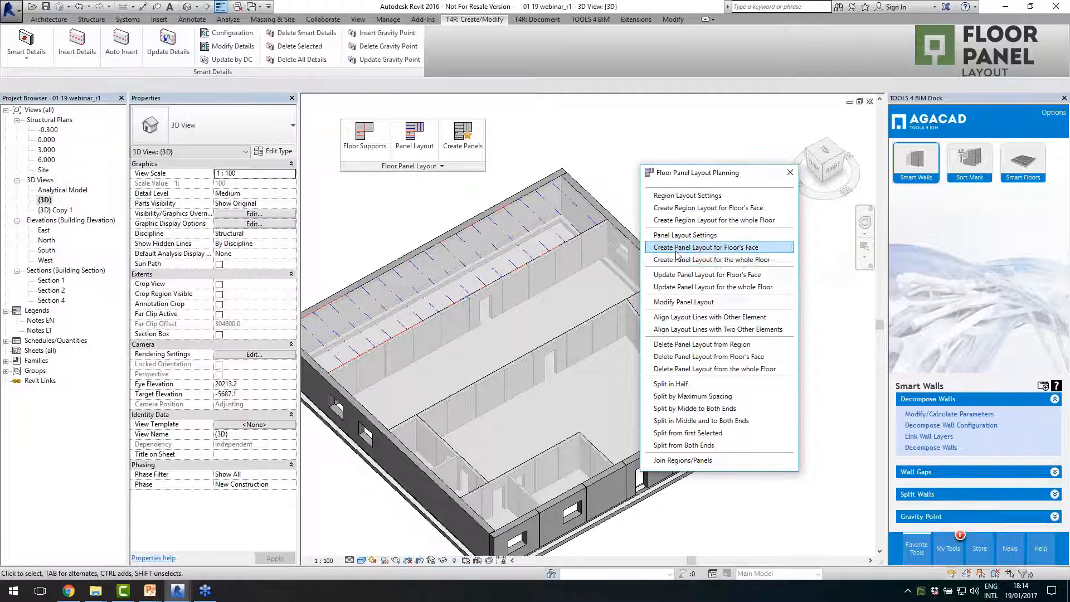
pyautogui.click(707, 247)
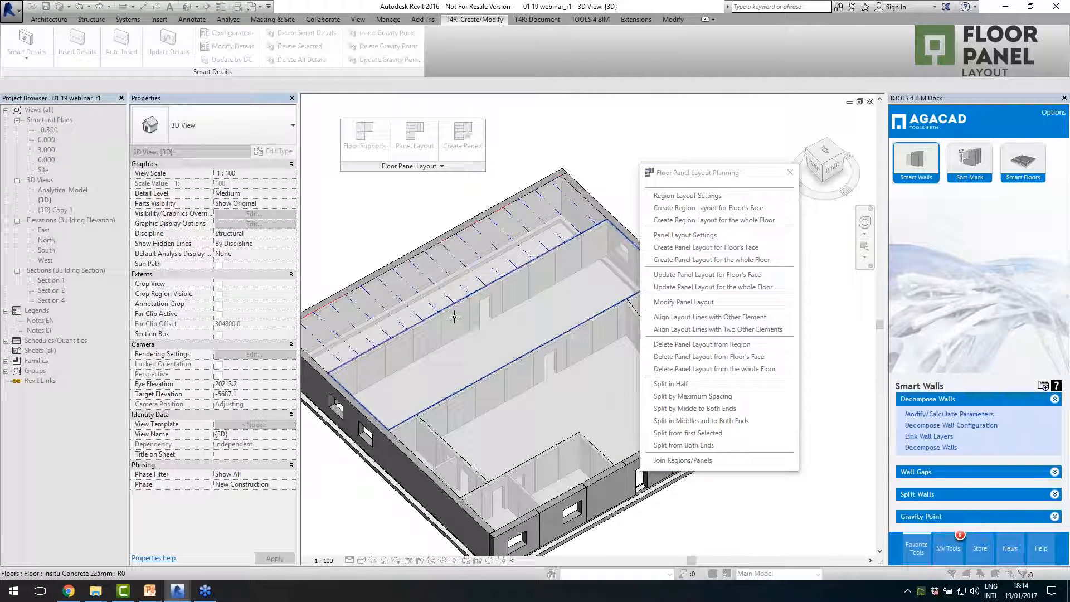
pyautogui.click(470, 326)
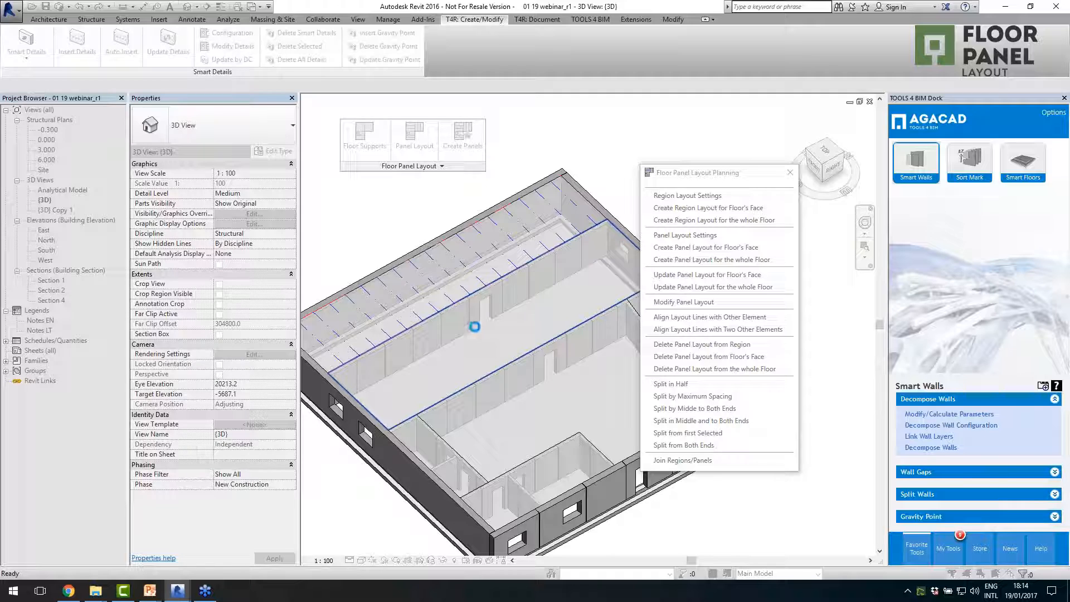
# - Create a panel layout for the triangular floor face between the angled interior wall and the exterior wall
pyautogui.scroll(-4, 571, 359)
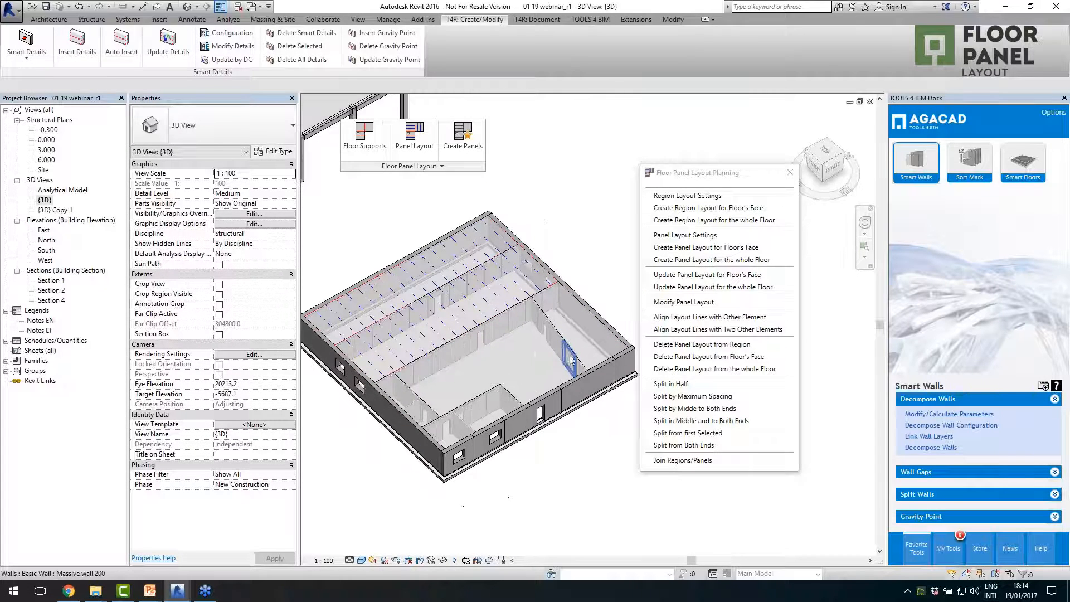
pyautogui.click(691, 248)
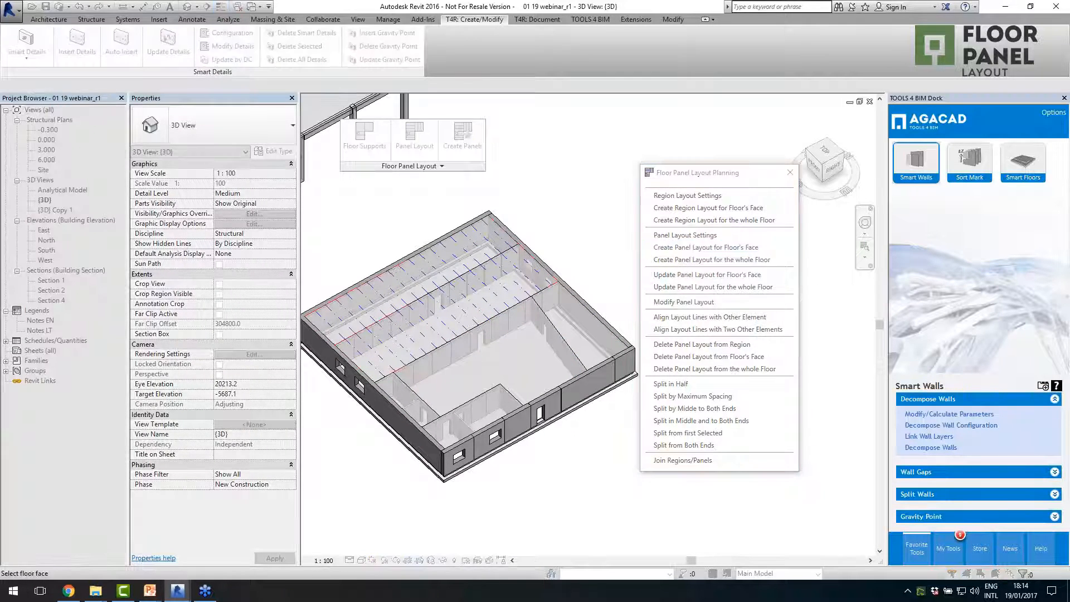
pyautogui.scroll(3, 604, 322)
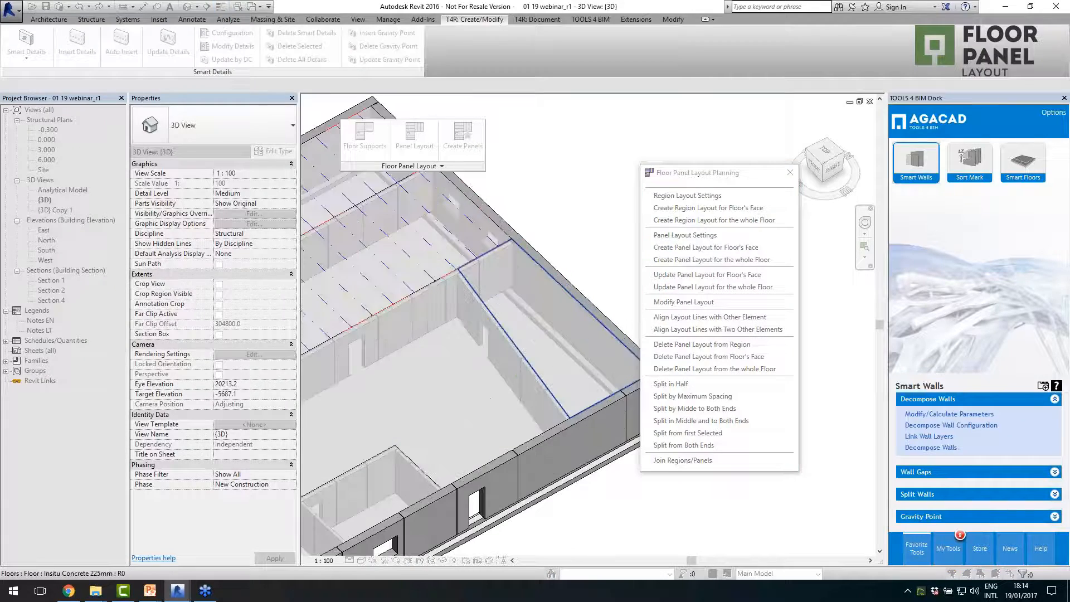
pyautogui.click(596, 319)
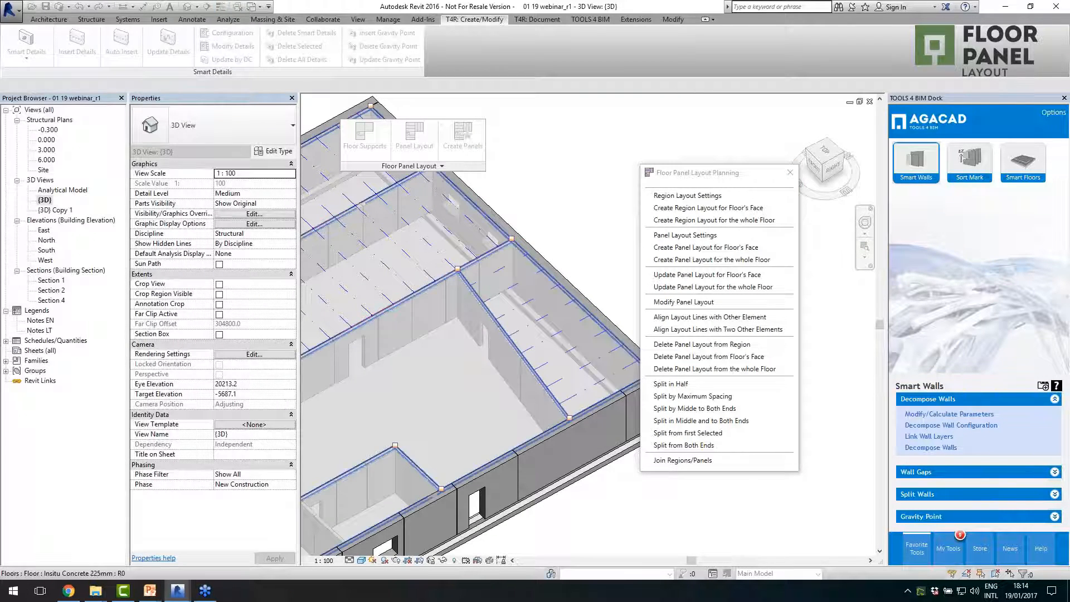
# - Create panel layouts for the remaining floor faces: the narrow face over the small rooms, the large central face and the corner room face
pyautogui.scroll(-3, 493, 335)
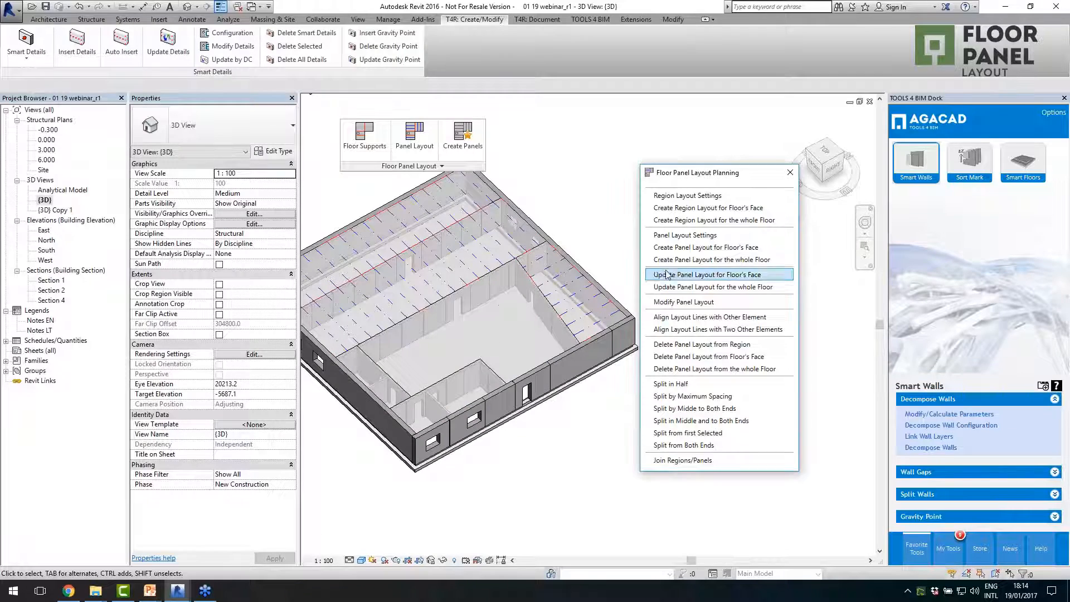
pyautogui.click(686, 256)
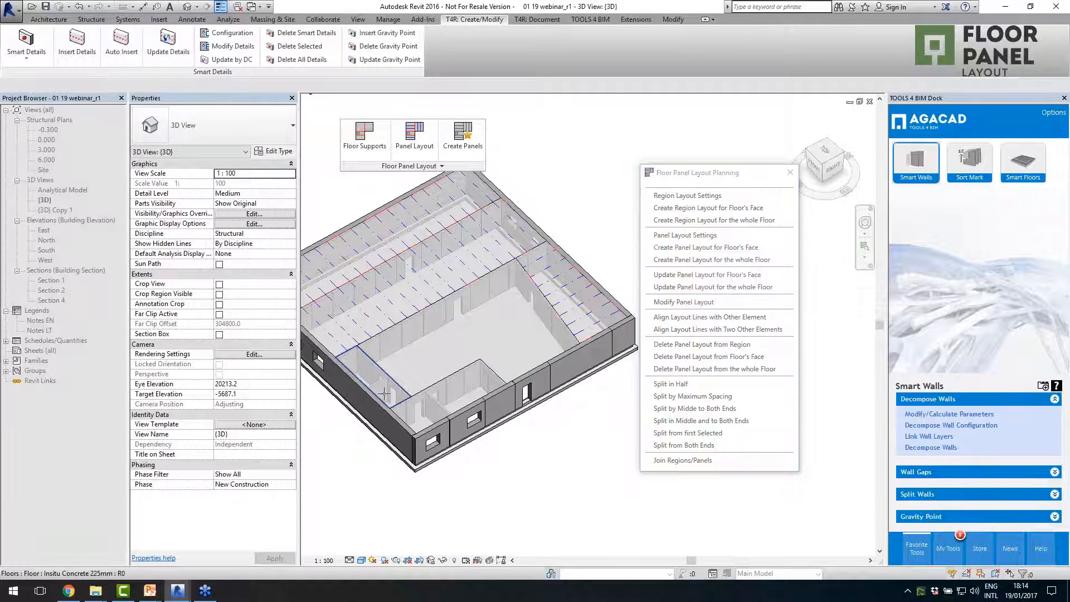
pyautogui.scroll(3, 373, 399)
pyautogui.click(417, 380)
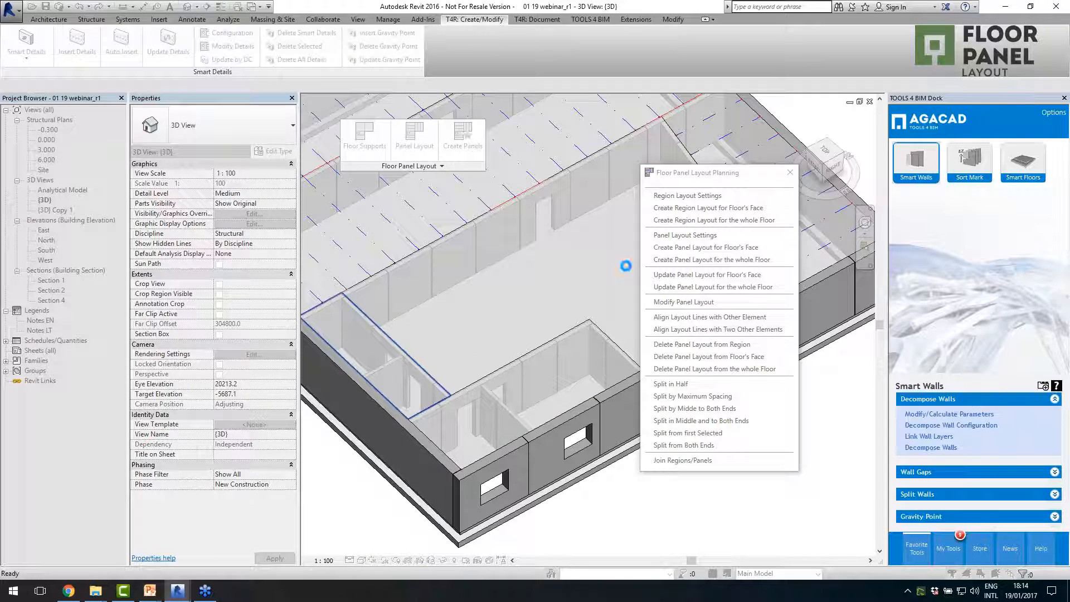
pyautogui.click(682, 248)
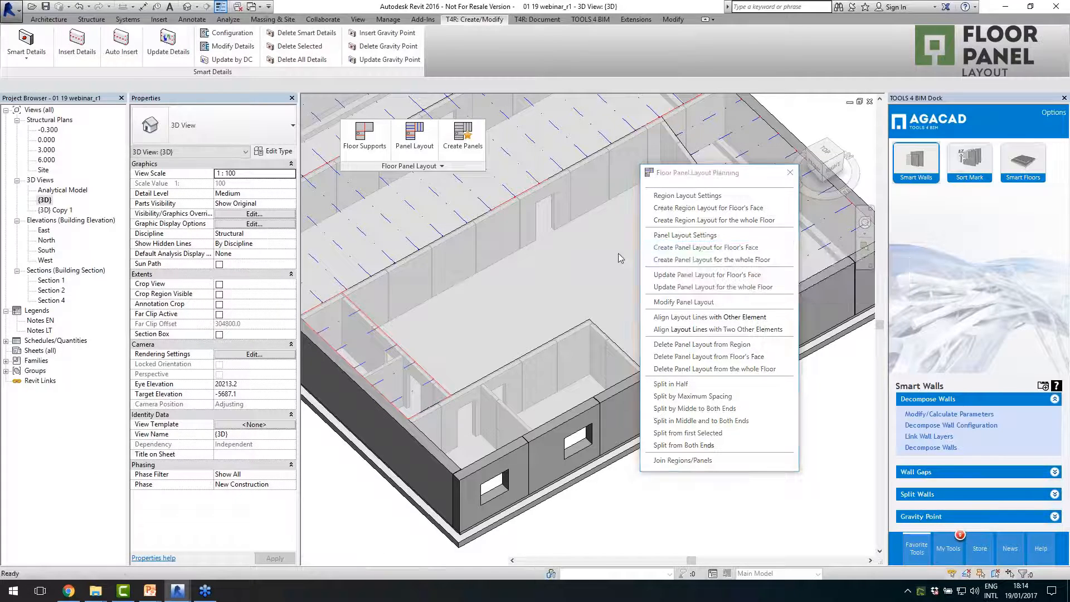
pyautogui.click(389, 318)
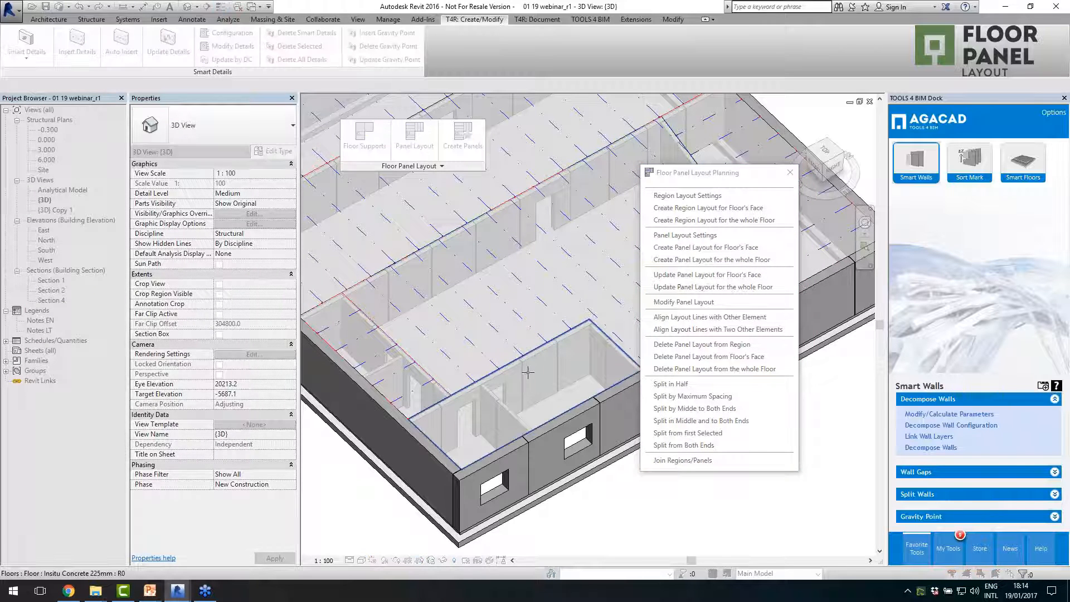
pyautogui.click(536, 394)
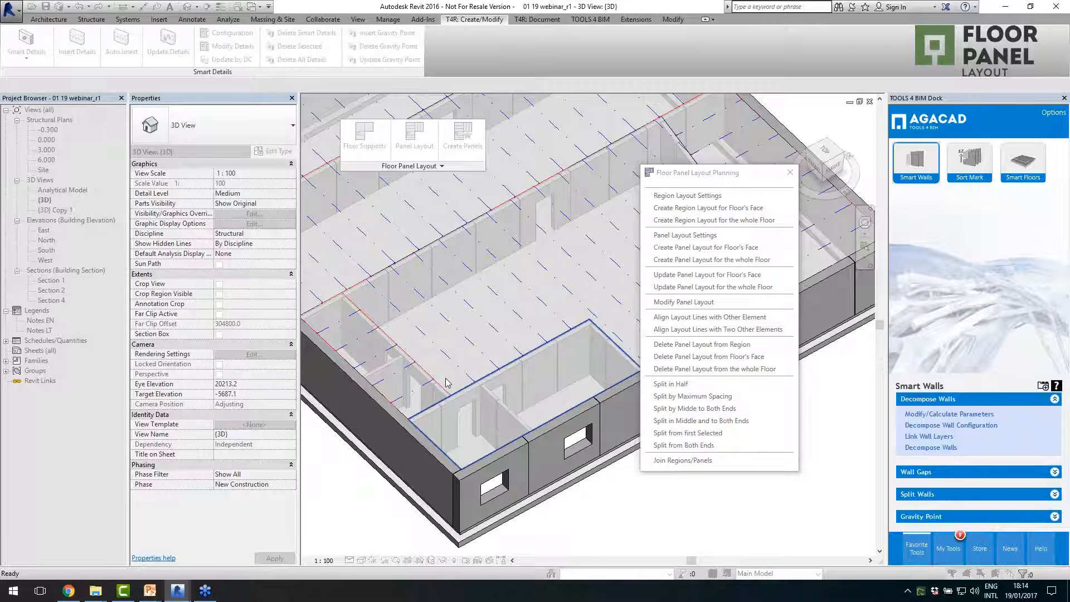
# - Modify the panel layout between the two long interior walls to 2400 mm panel width, split in middle and to both ends
pyautogui.scroll(-5, 440, 378)
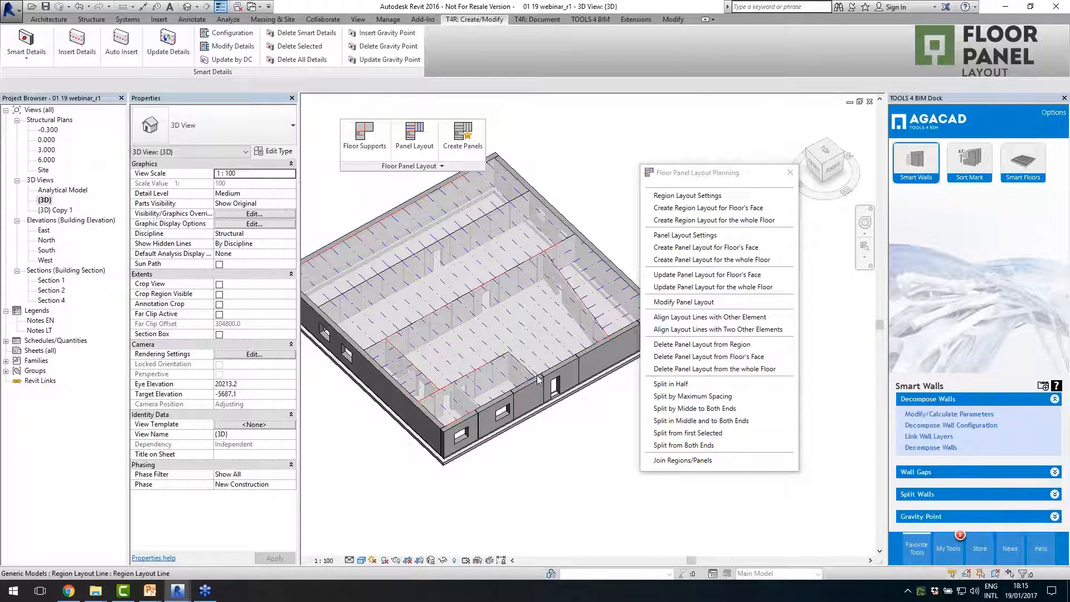
pyautogui.scroll(2, 538, 380)
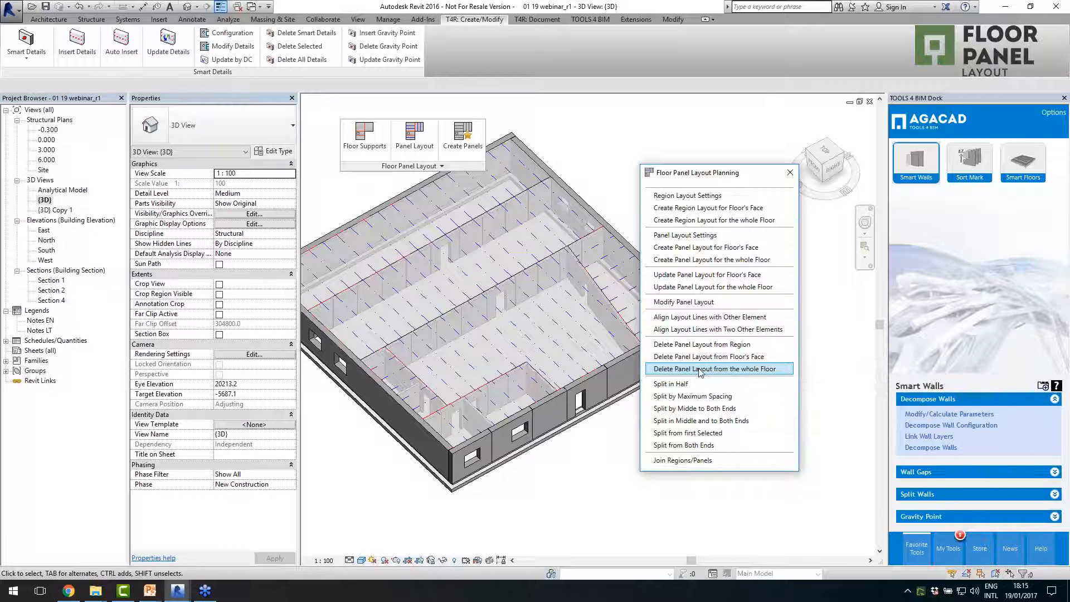
pyautogui.click(682, 304)
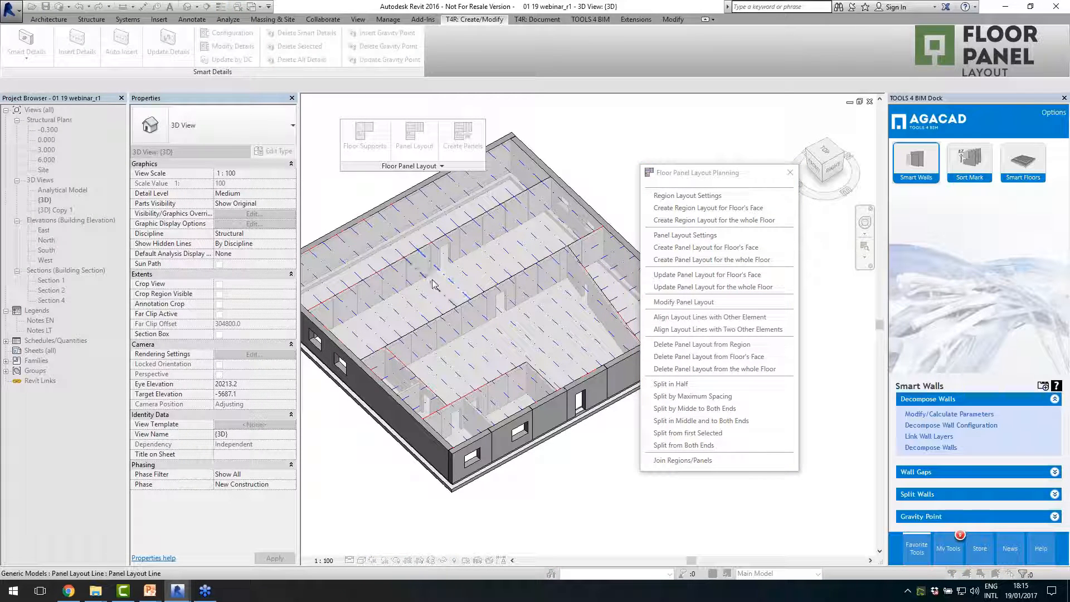
pyautogui.click(485, 316)
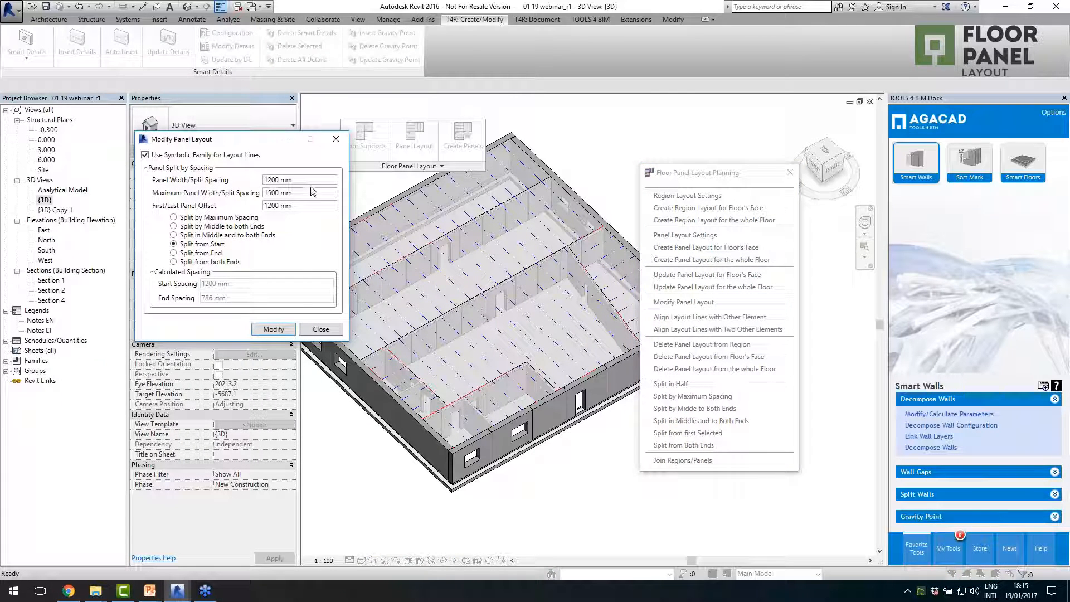
pyautogui.moveTo(306, 180); pyautogui.dragTo(264, 180)
pyautogui.write('240')
pyautogui.click(188, 236)
pyautogui.click(273, 329)
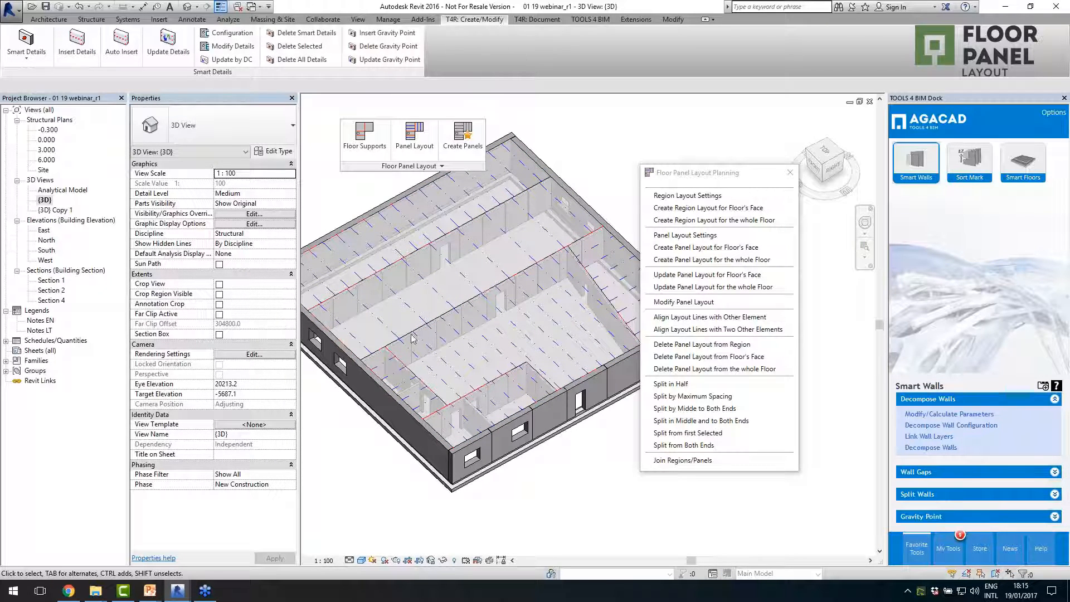
pyautogui.scroll(2, 505, 435)
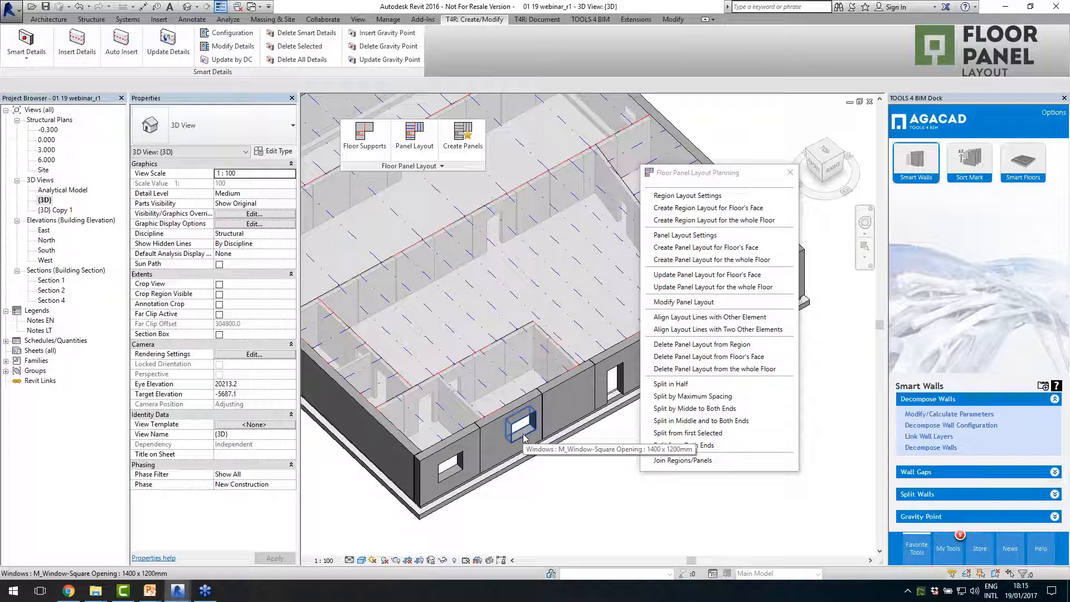
# - Align the panel layout lines of the large central floor face with another element picked beside the small room's wall
pyautogui.click(734, 317)
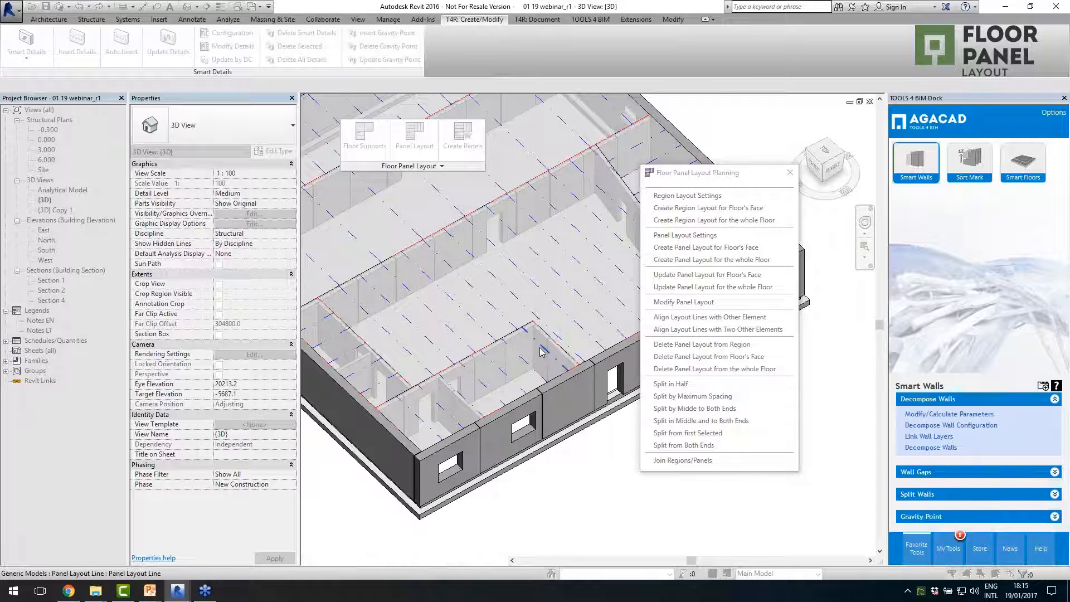
pyautogui.click(492, 304)
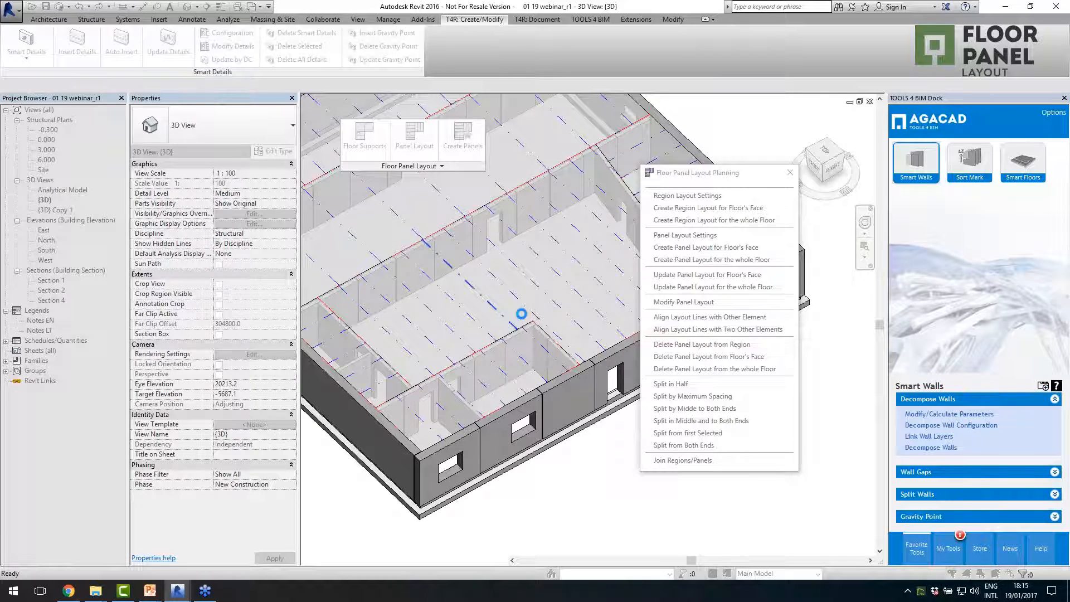
pyautogui.click(519, 333)
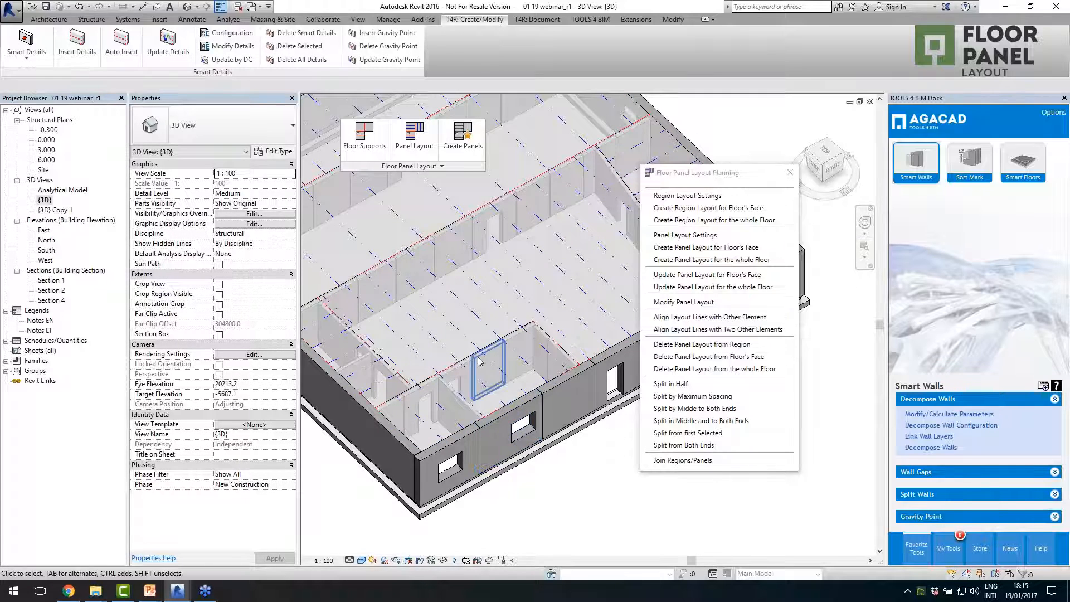
pyautogui.scroll(-1, 374, 393)
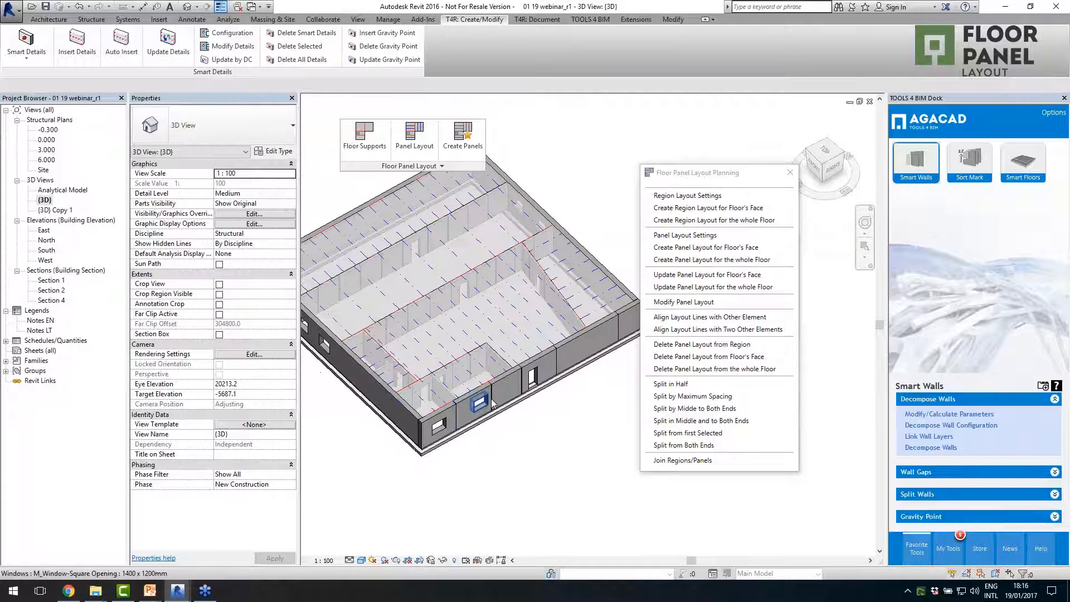
pyautogui.scroll(1, 468, 324)
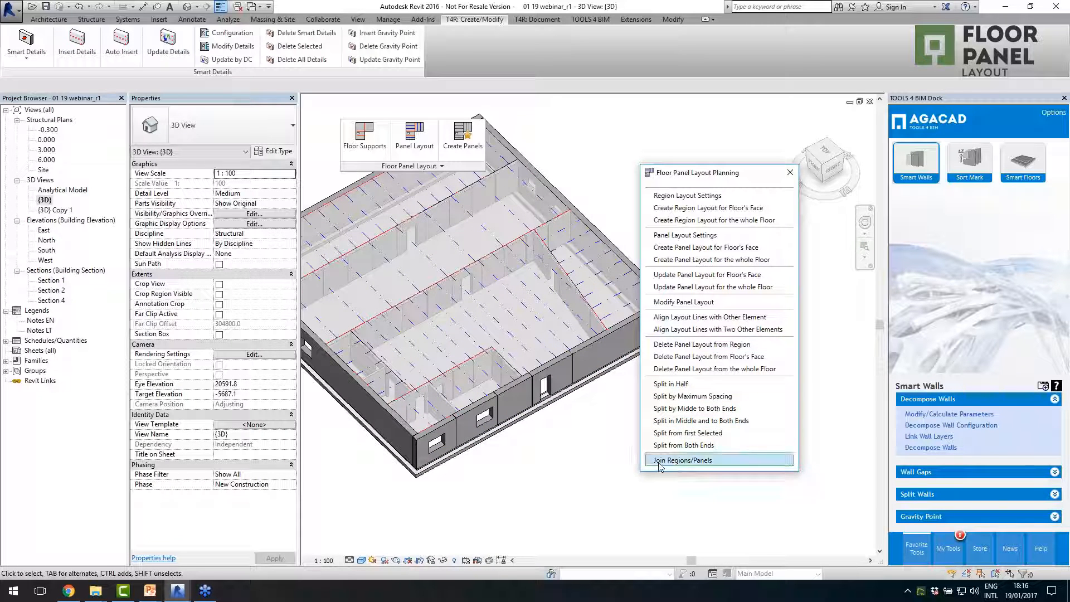
# - Join the adjacent layout panels of the large central floor face next to the angled interior wall, and close the layout planning tools
pyautogui.click(683, 460)
pyautogui.scroll(2, 538, 265)
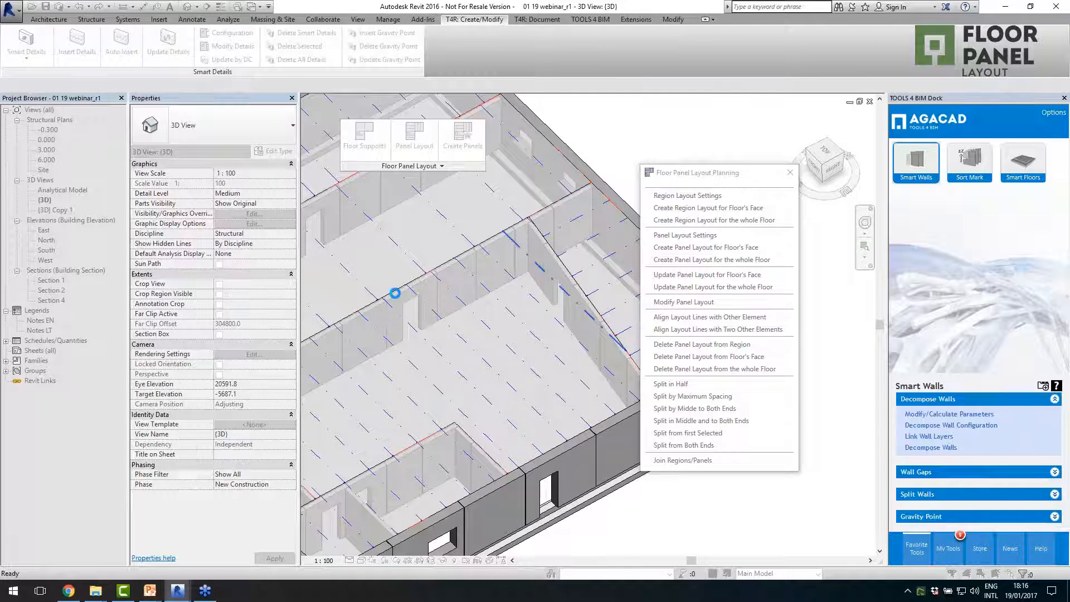
pyautogui.scroll(-3, 491, 298)
pyautogui.scroll(3, 492, 272)
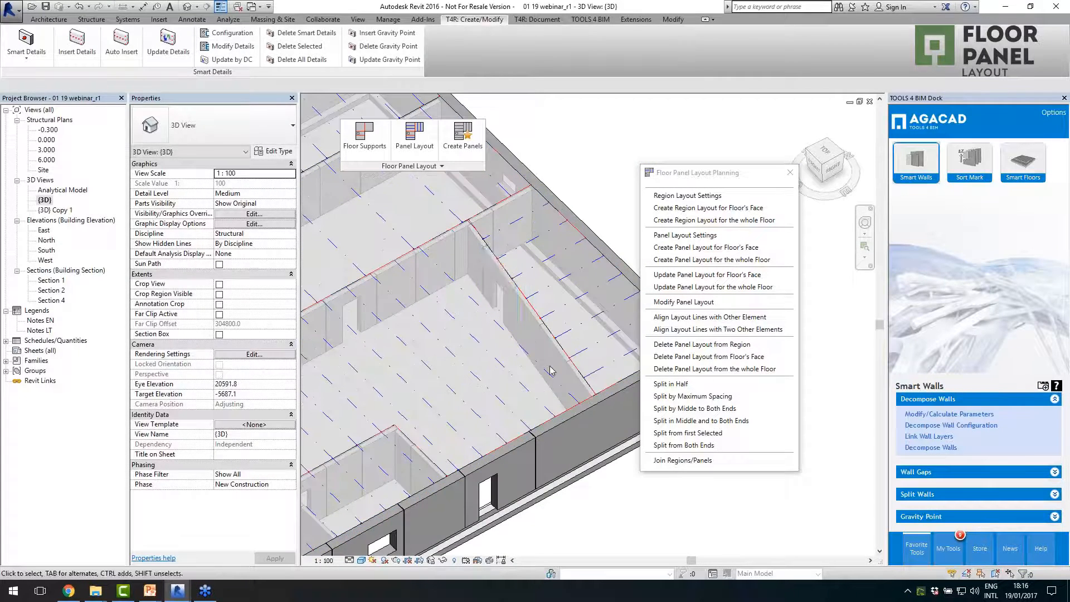
pyautogui.scroll(-1, 527, 326)
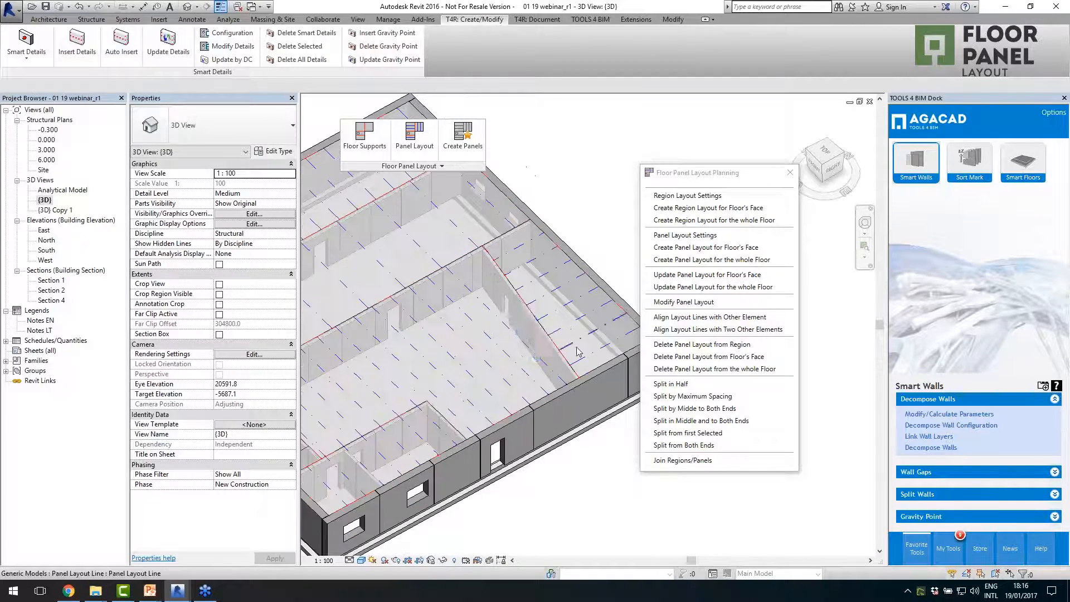
pyautogui.scroll(-2, 579, 351)
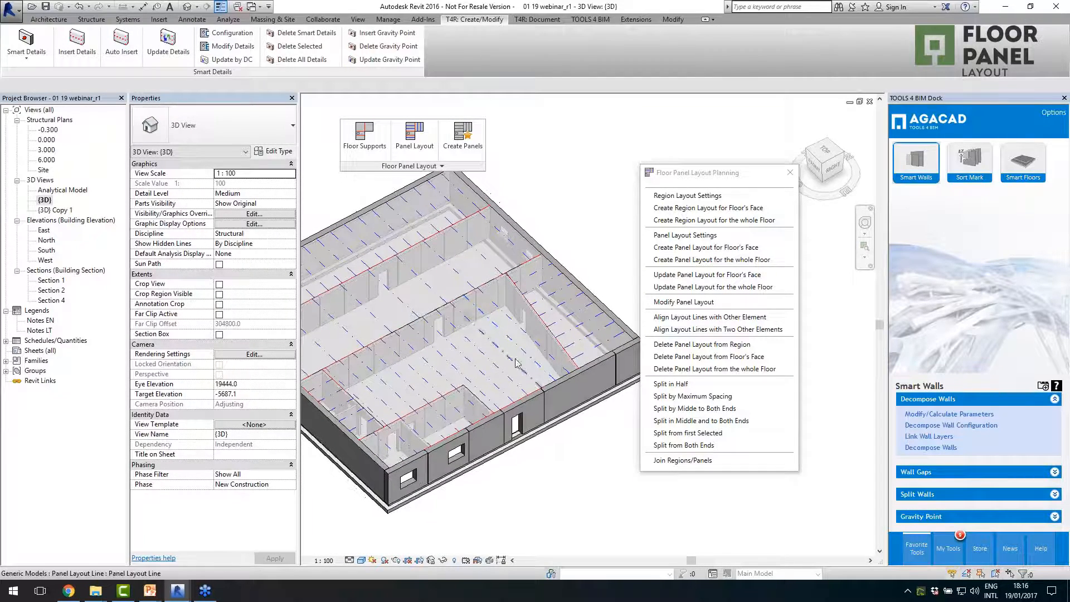
pyautogui.scroll(3, 512, 377)
pyautogui.press('alt')
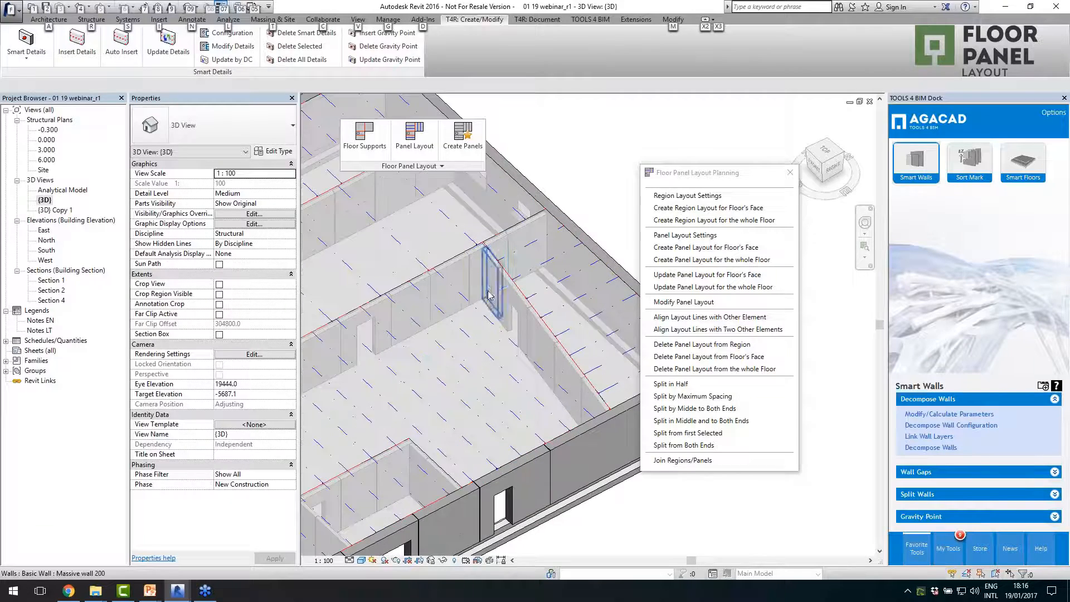
pyautogui.scroll(-3, 507, 379)
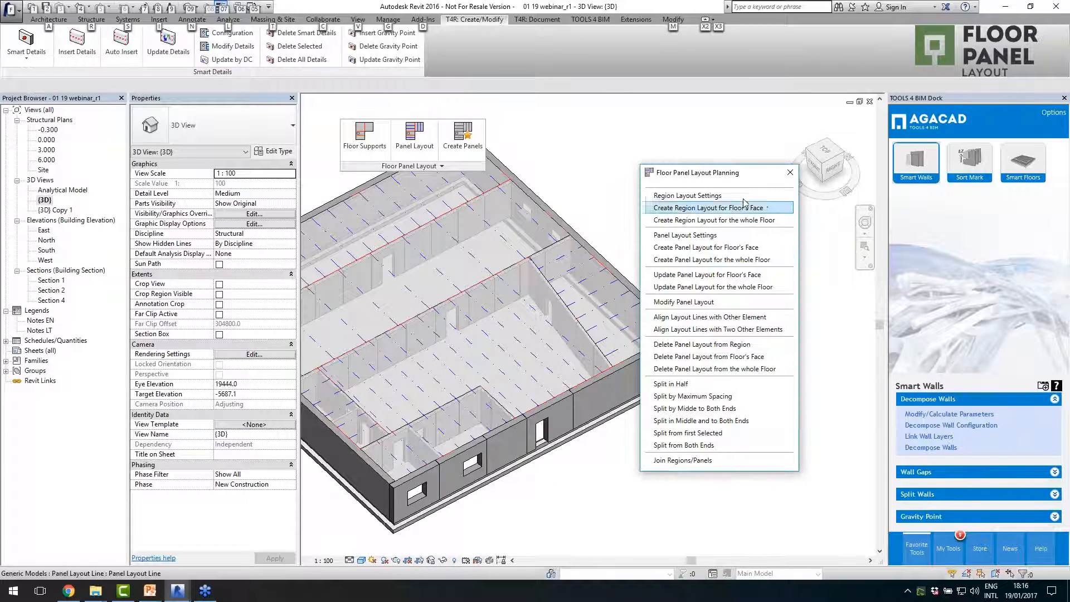
pyautogui.click(790, 175)
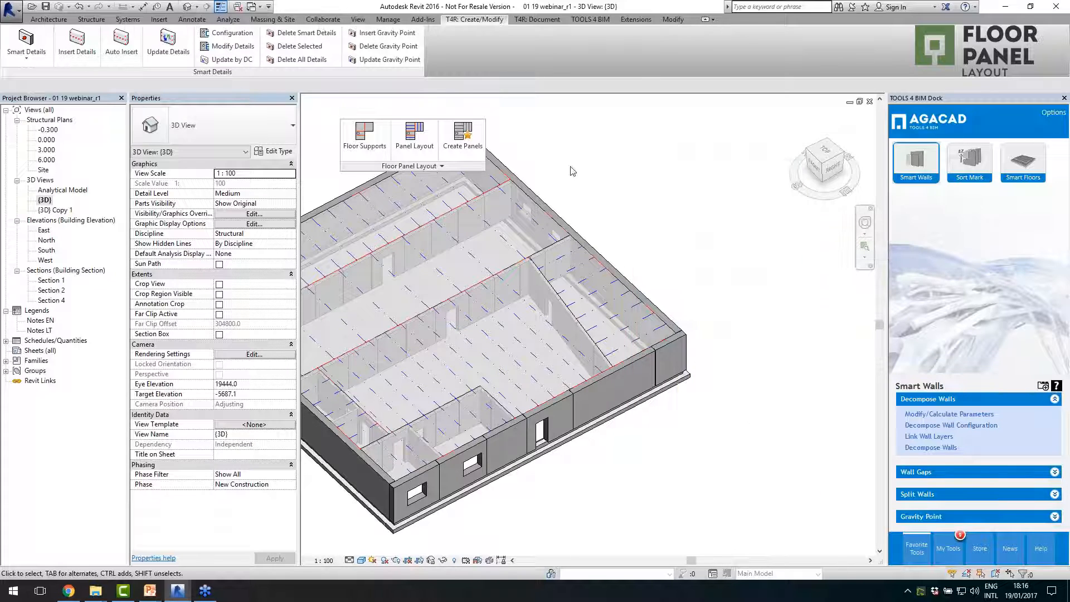
# - Open the panel settings for creating panels and review the cantilever offsets for unassigned, structural wall, structural framing and grid supports
pyautogui.click(467, 162)
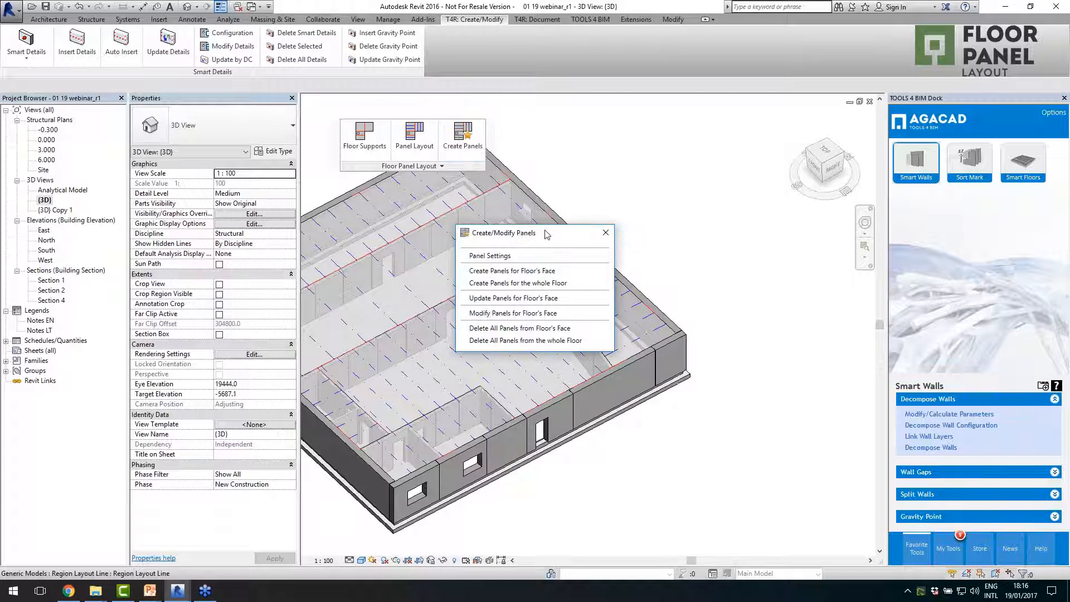
pyautogui.moveTo(555, 228); pyautogui.dragTo(715, 167)
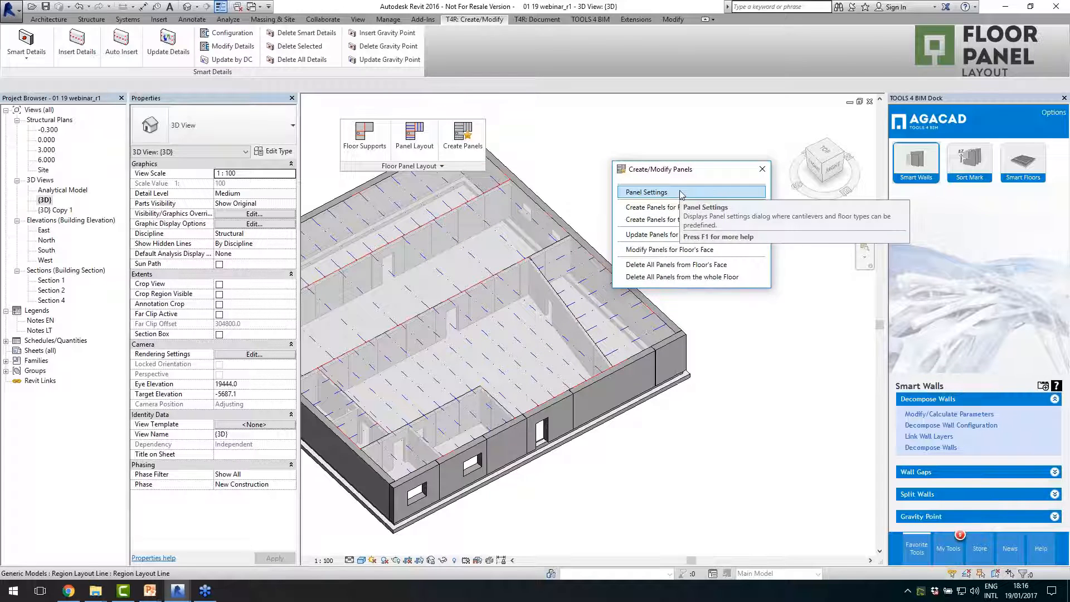
pyautogui.click(680, 193)
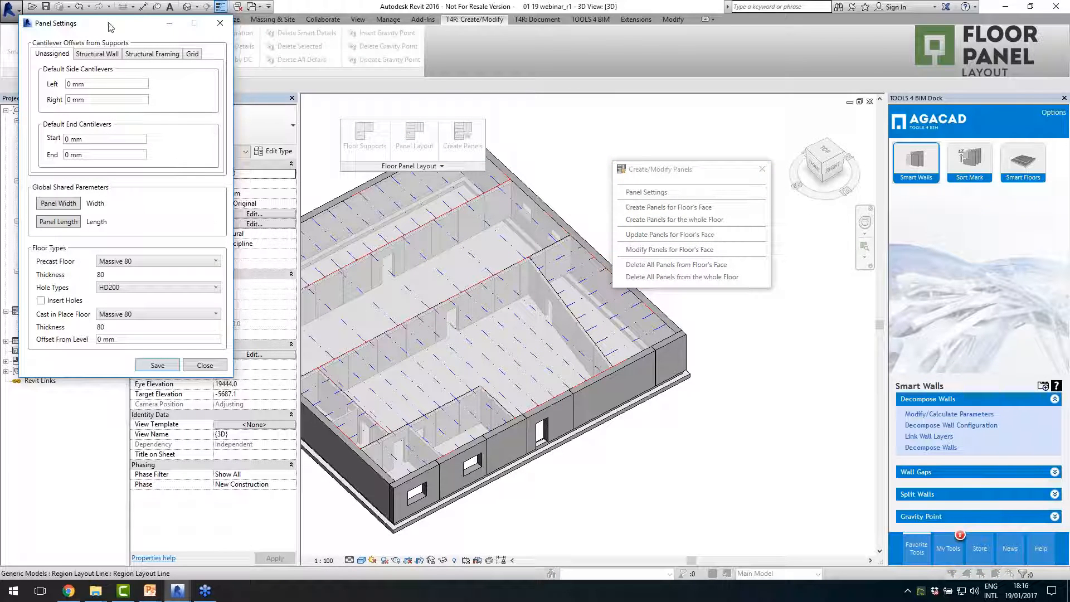
pyautogui.moveTo(110, 26); pyautogui.dragTo(453, 89)
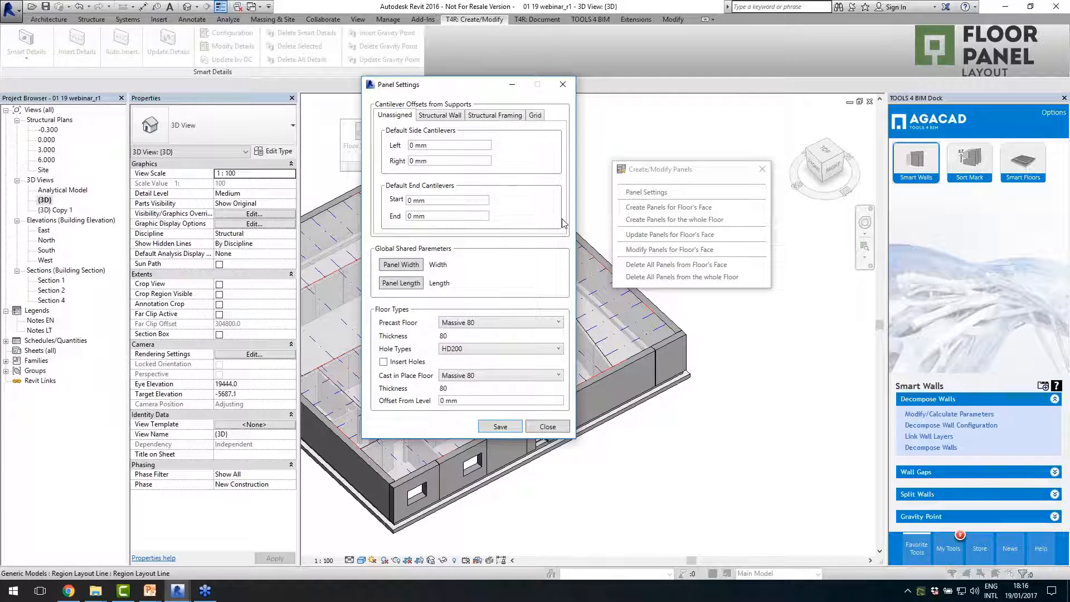
pyautogui.moveTo(432, 162); pyautogui.dragTo(414, 147)
pyautogui.click(422, 199)
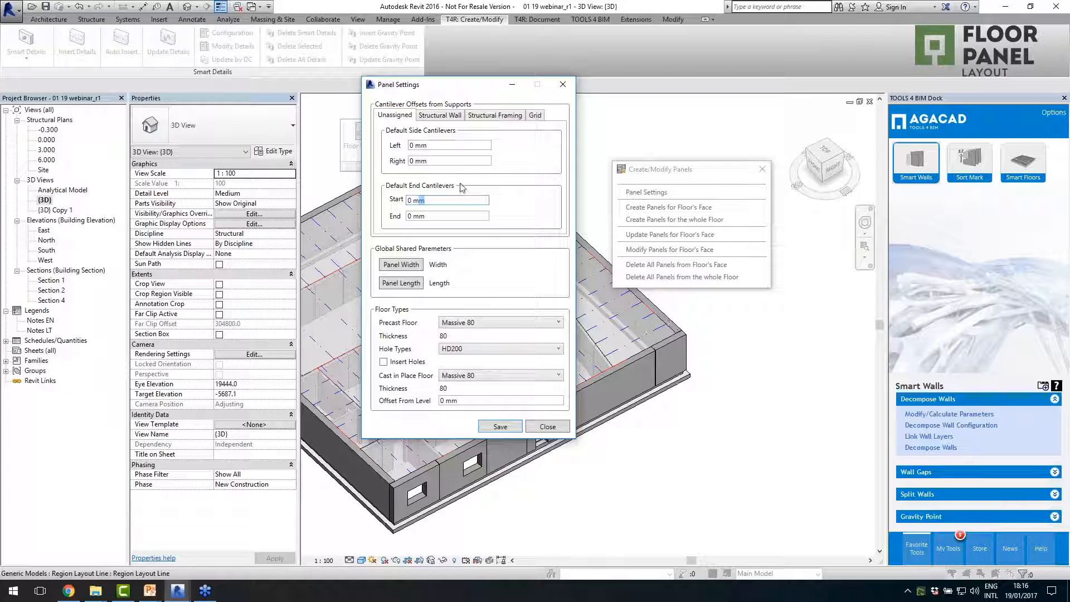
pyautogui.click(438, 116)
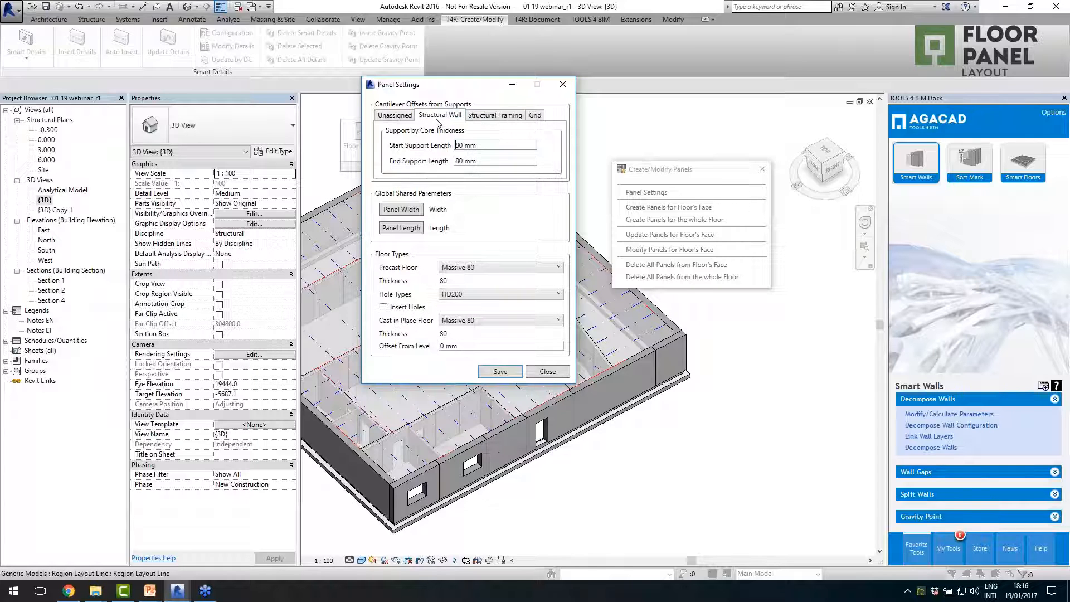
pyautogui.moveTo(501, 161); pyautogui.dragTo(422, 115)
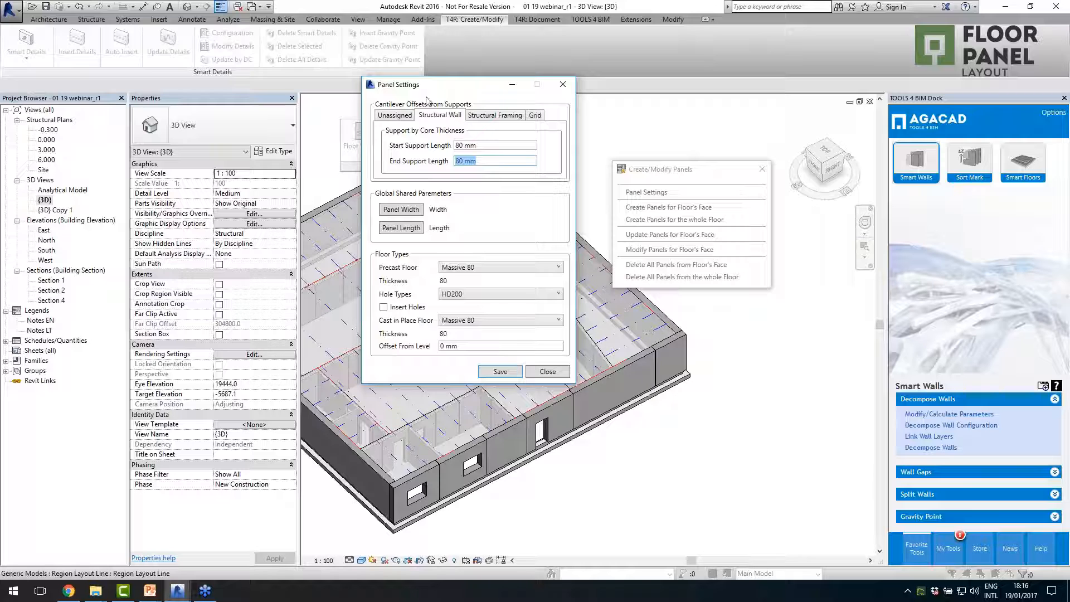
pyautogui.click(478, 118)
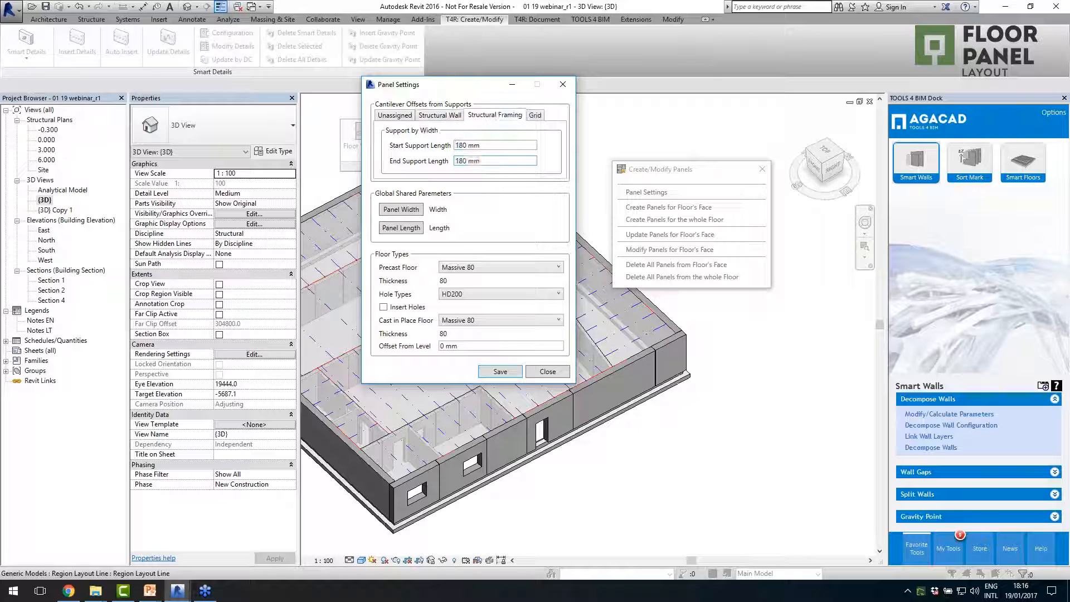
pyautogui.click(535, 116)
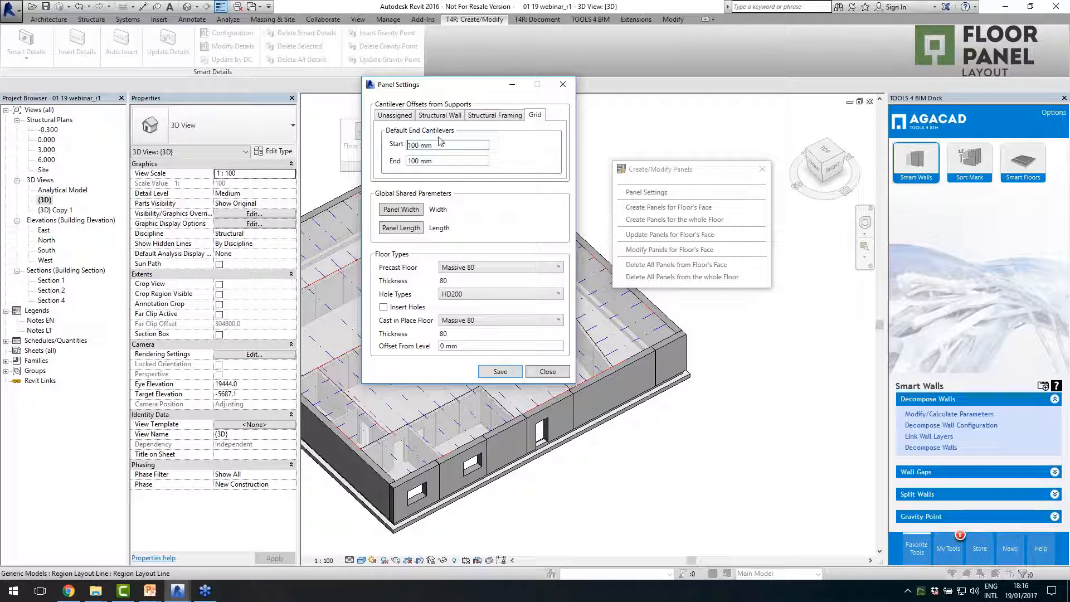
pyautogui.click(407, 145)
pyautogui.click(402, 116)
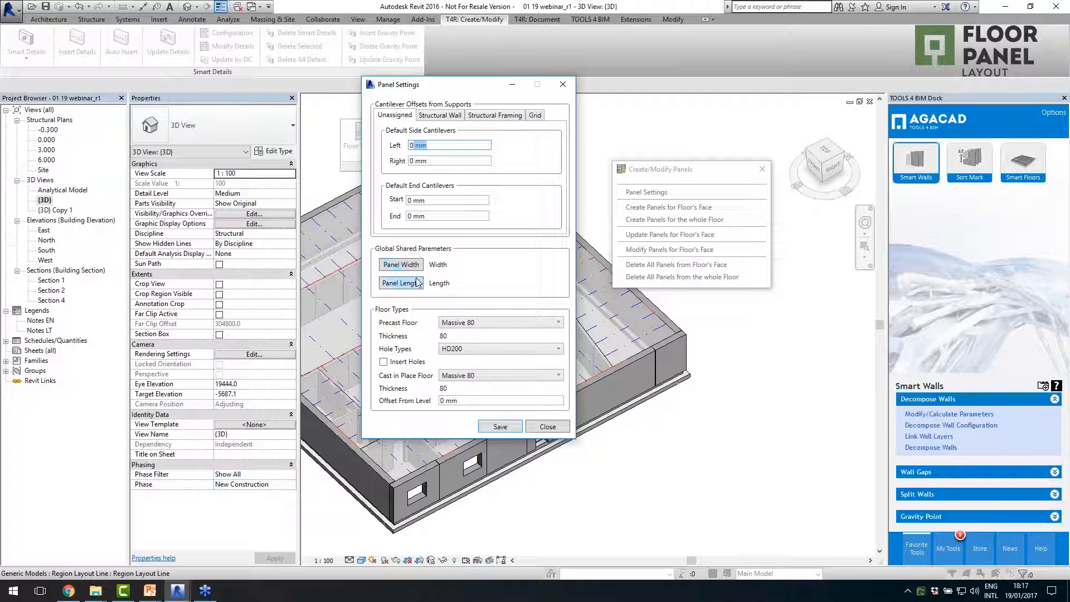
# - Set precast floor type HCS 265, hole type HD265 with holes inserted, and cast-in-place floor Massive 250, and save the panel settings
pyautogui.click(494, 325)
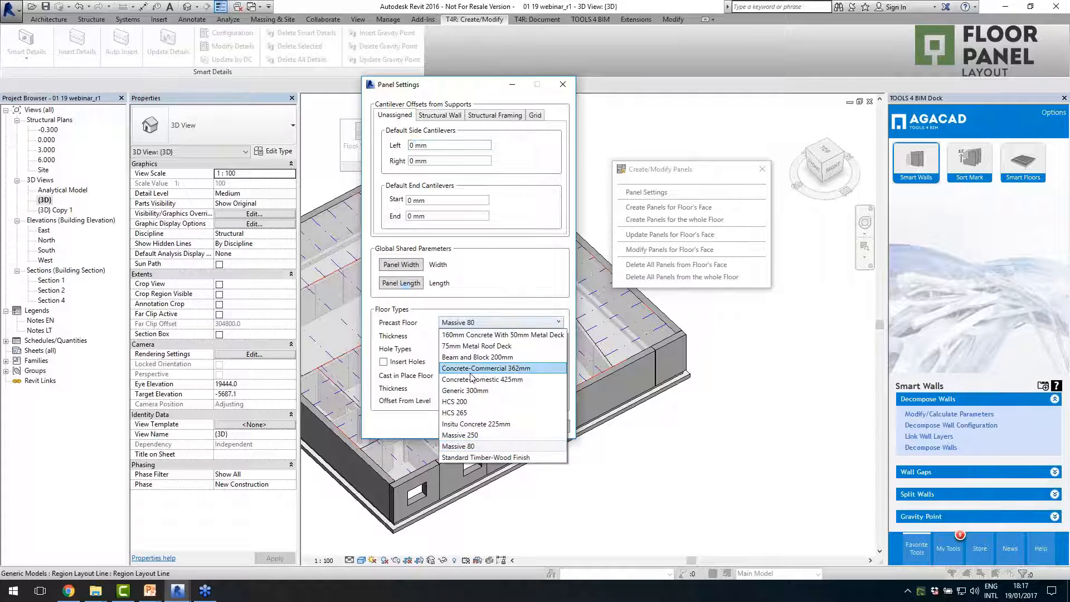
pyautogui.click(467, 413)
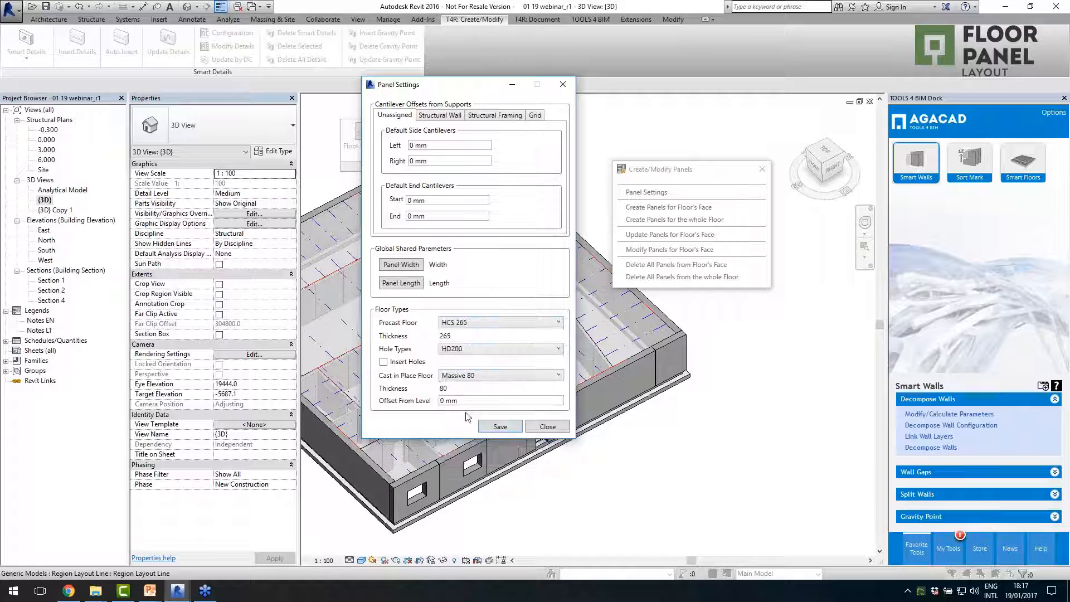
pyautogui.click(474, 349)
pyautogui.click(458, 384)
pyautogui.click(400, 364)
pyautogui.click(484, 377)
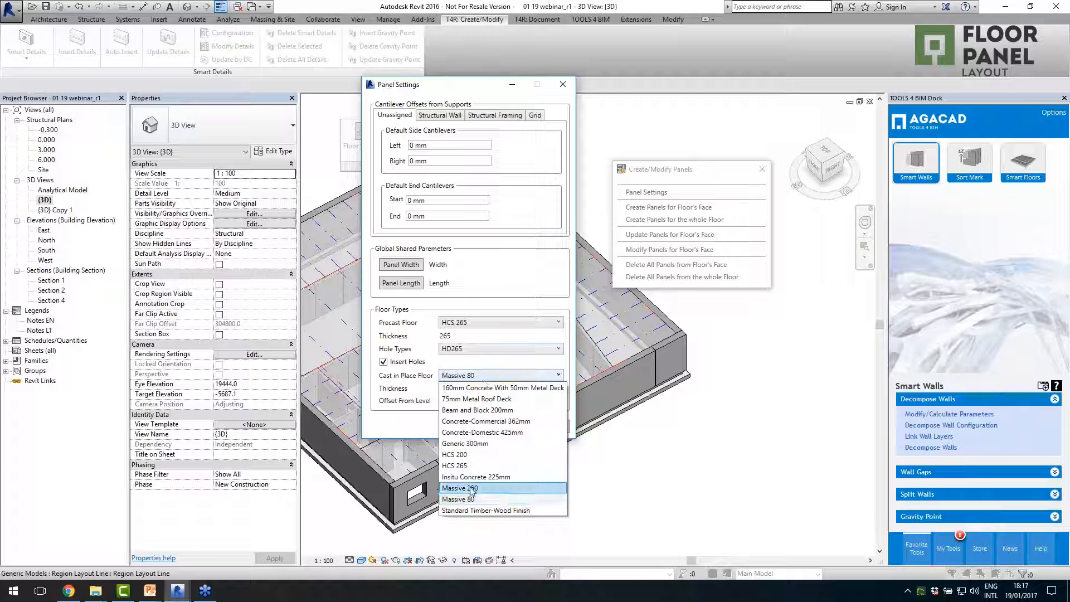
pyautogui.click(467, 471)
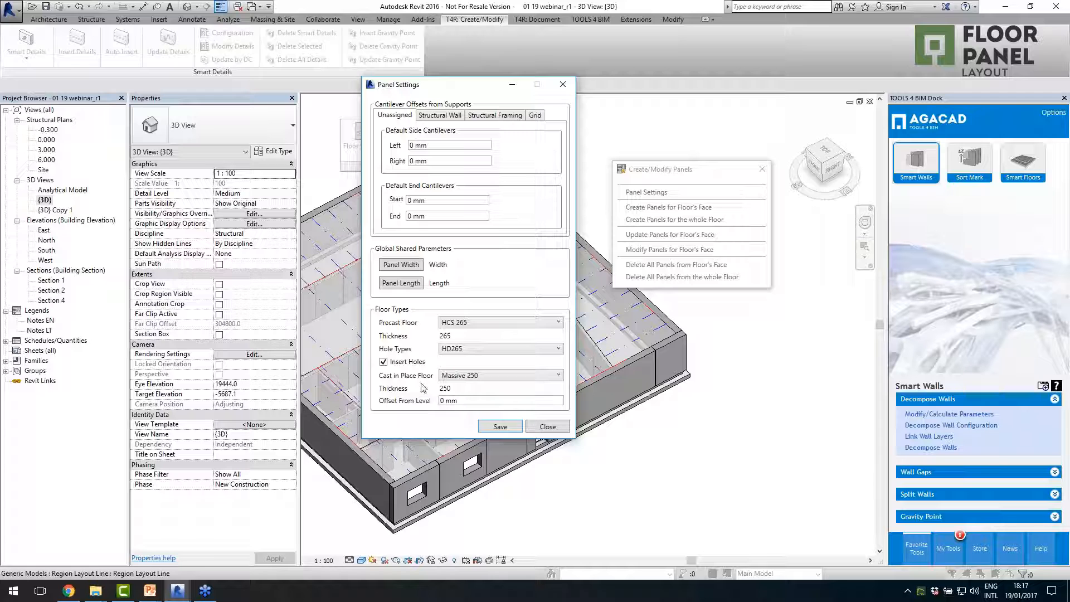
pyautogui.click(502, 426)
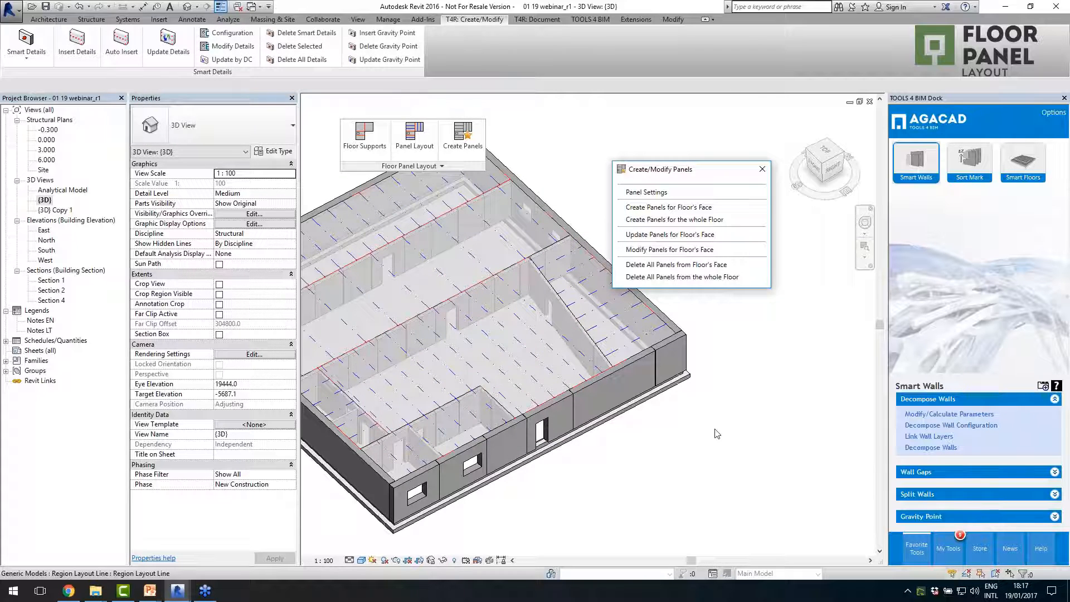
# - Create panels for the large central floor face and the long outer floor face along the far exterior wall
pyautogui.scroll(-2, 759, 442)
pyautogui.scroll(2, 671, 386)
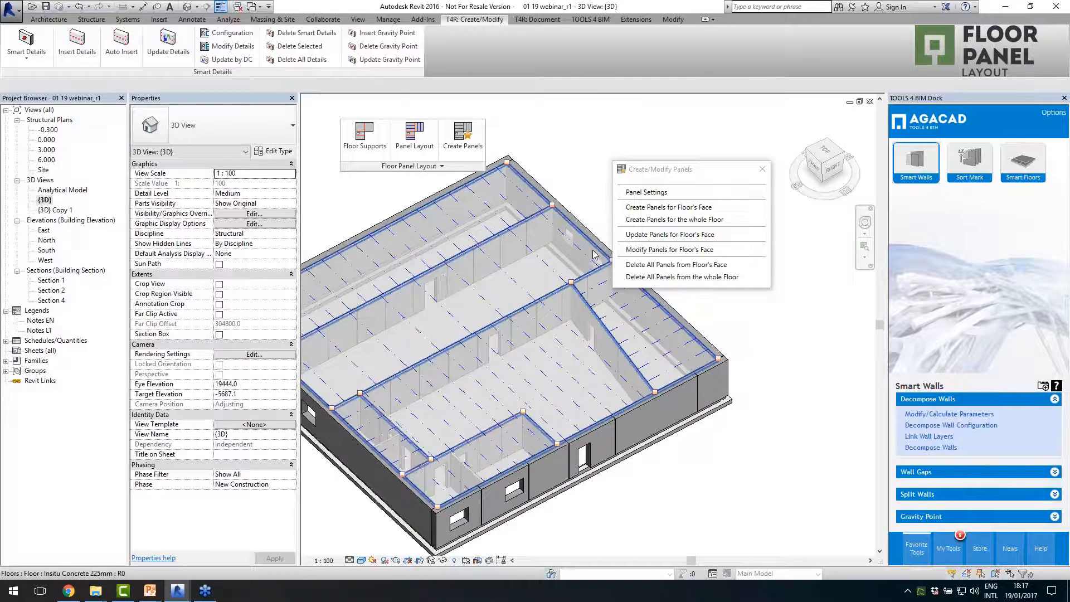
pyautogui.click(649, 208)
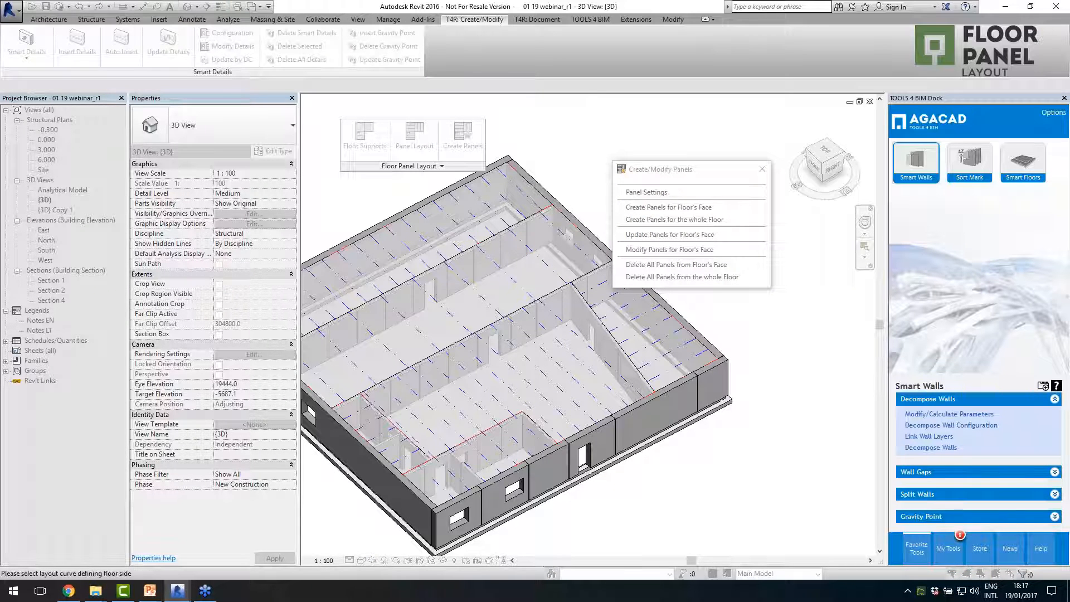
pyautogui.click(599, 395)
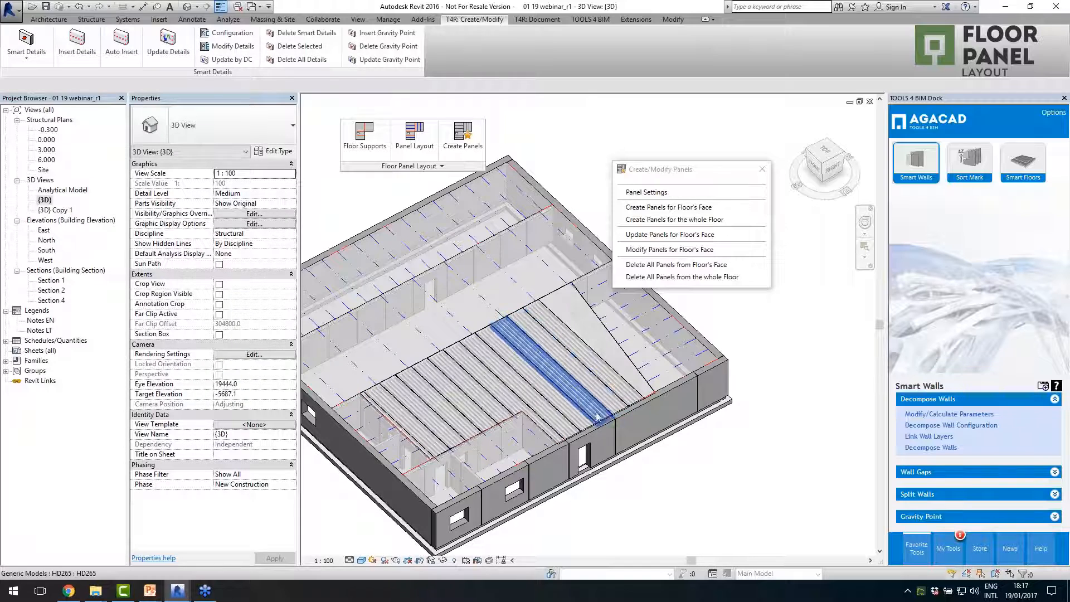
pyautogui.click(677, 208)
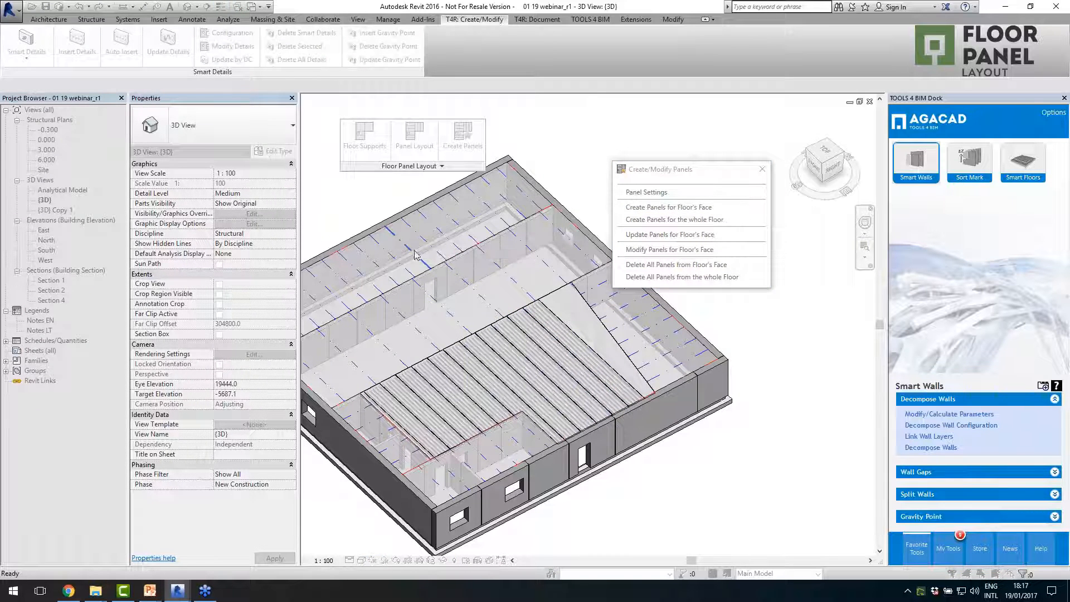
pyautogui.click(454, 315)
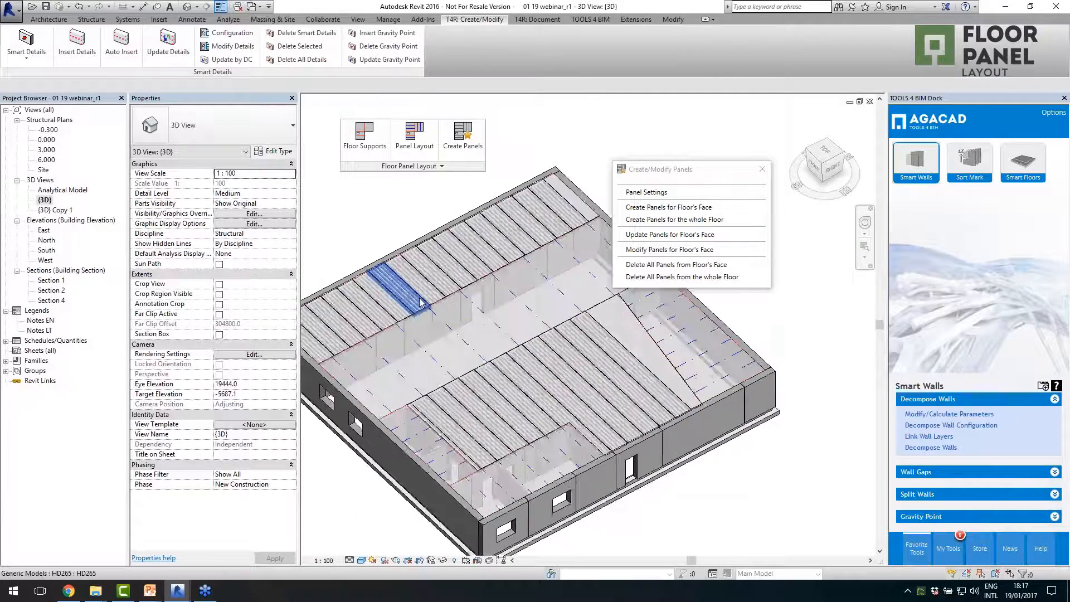
pyautogui.scroll(4, 438, 299)
pyautogui.scroll(3, 438, 298)
pyautogui.scroll(-7, 396, 309)
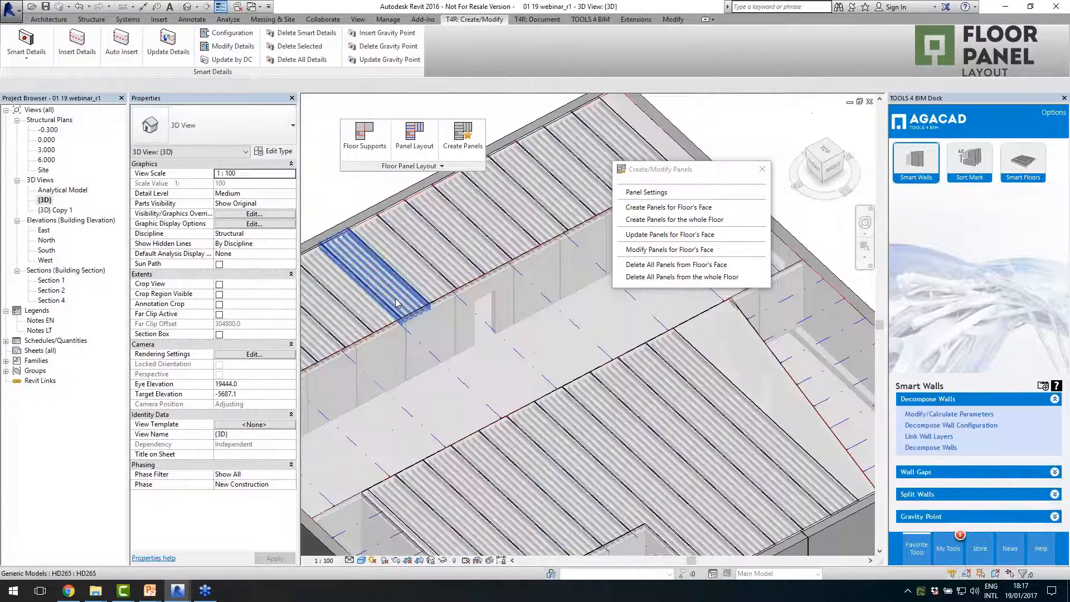
# - Set the panel settings to precast floor type HCS 200 with hole type HD220, and save them
pyautogui.click(646, 192)
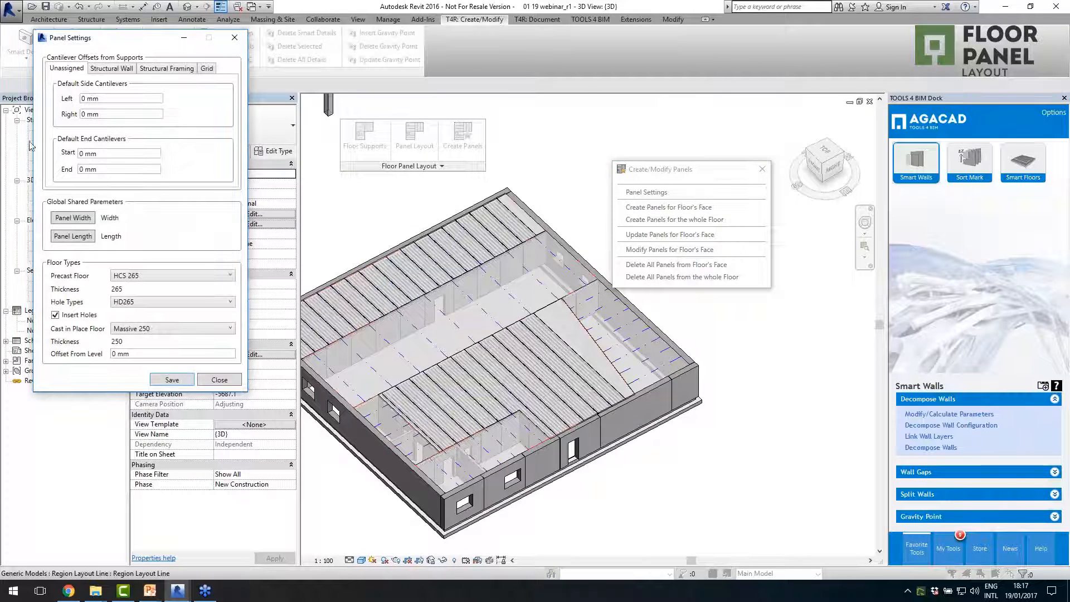
pyautogui.click(154, 280)
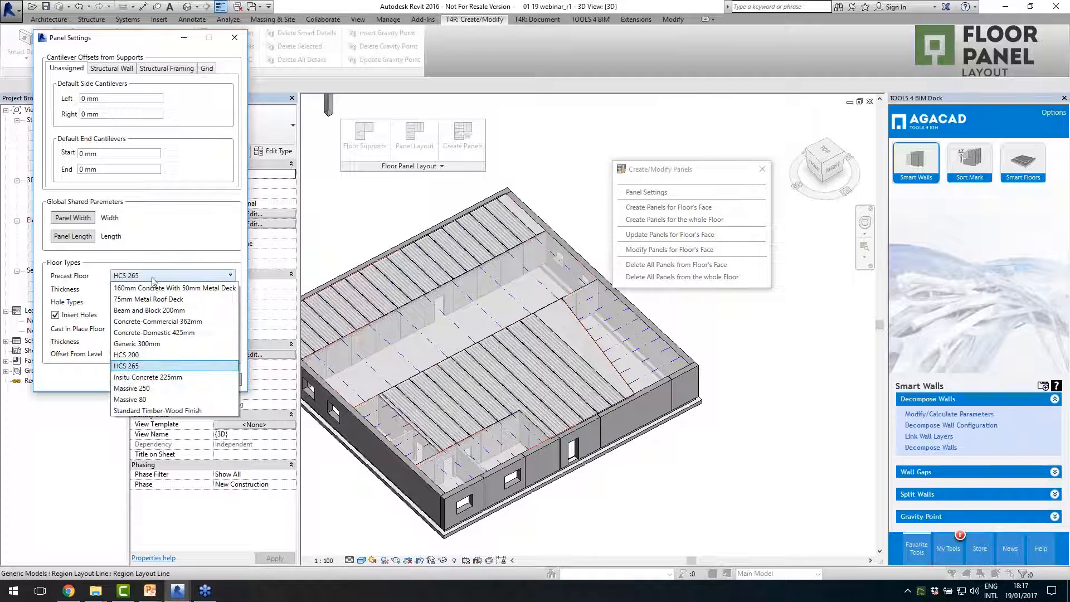
pyautogui.click(149, 355)
pyautogui.click(155, 303)
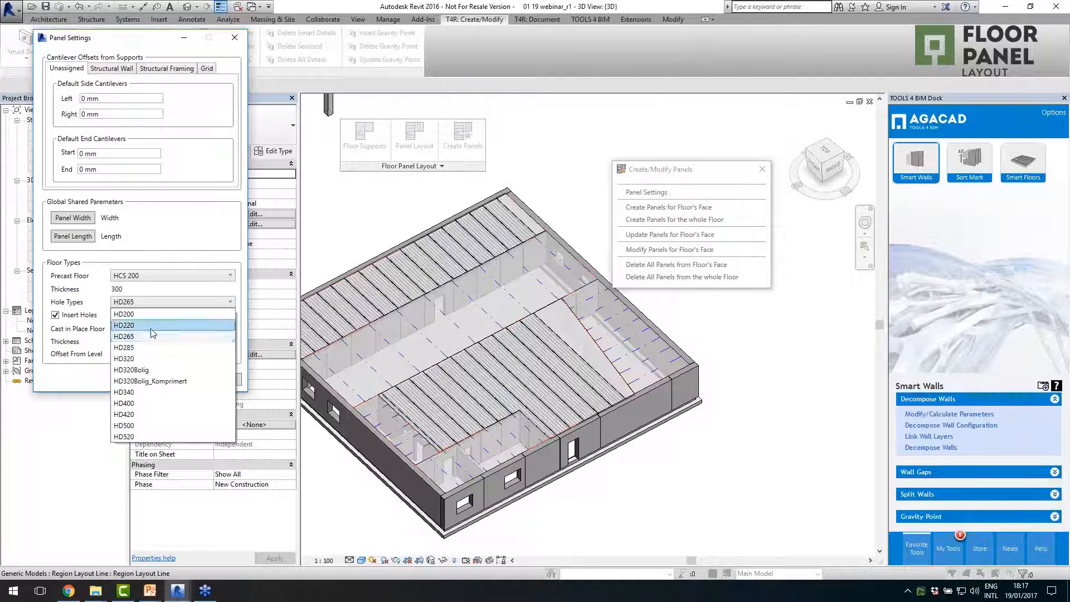
pyautogui.click(149, 325)
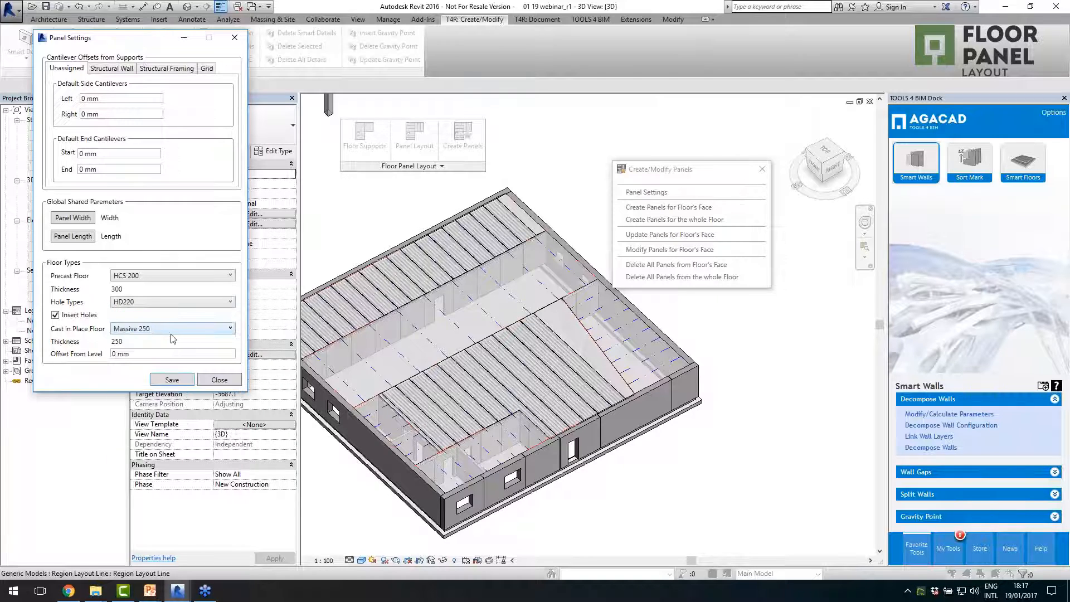
pyautogui.click(172, 379)
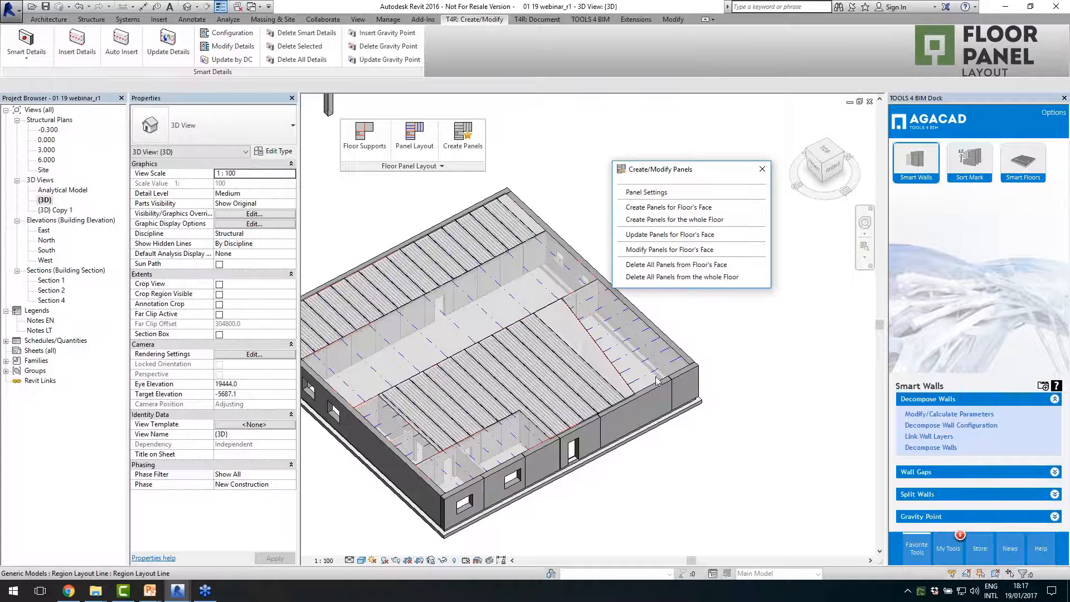
# - Create panels for the floor face beyond the angled interior wall and the two small floor faces in the near building corner
pyautogui.click(657, 208)
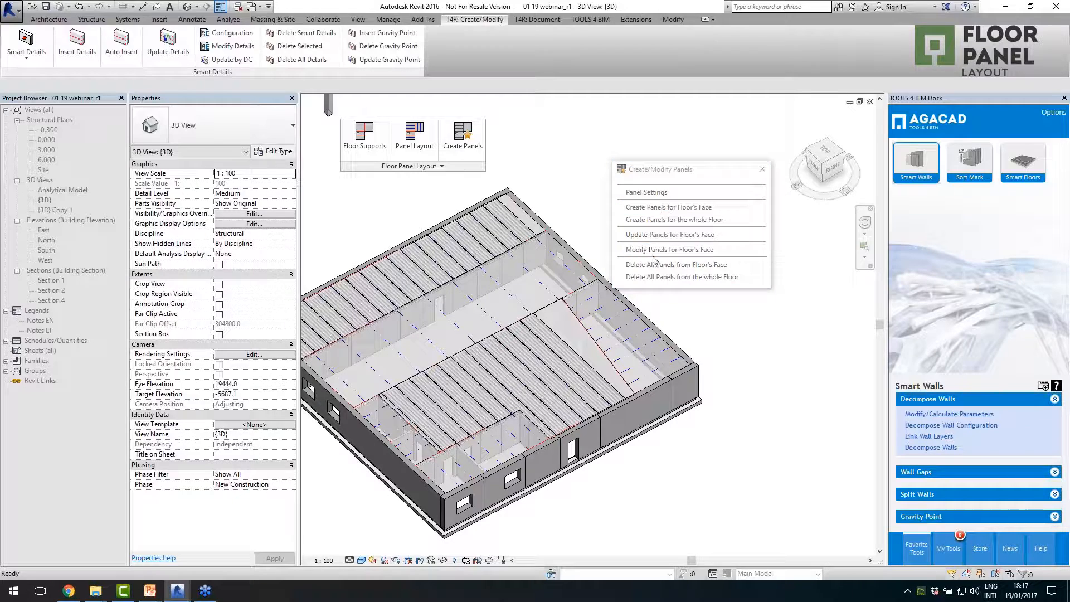
pyautogui.click(626, 328)
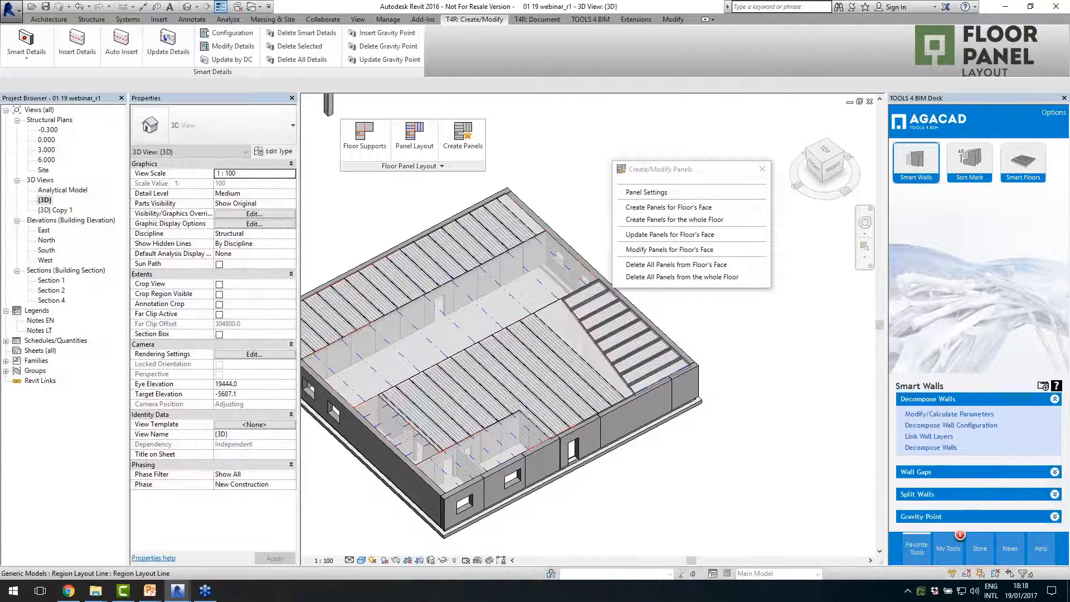
pyautogui.scroll(3, 680, 373)
pyautogui.scroll(-3, 681, 373)
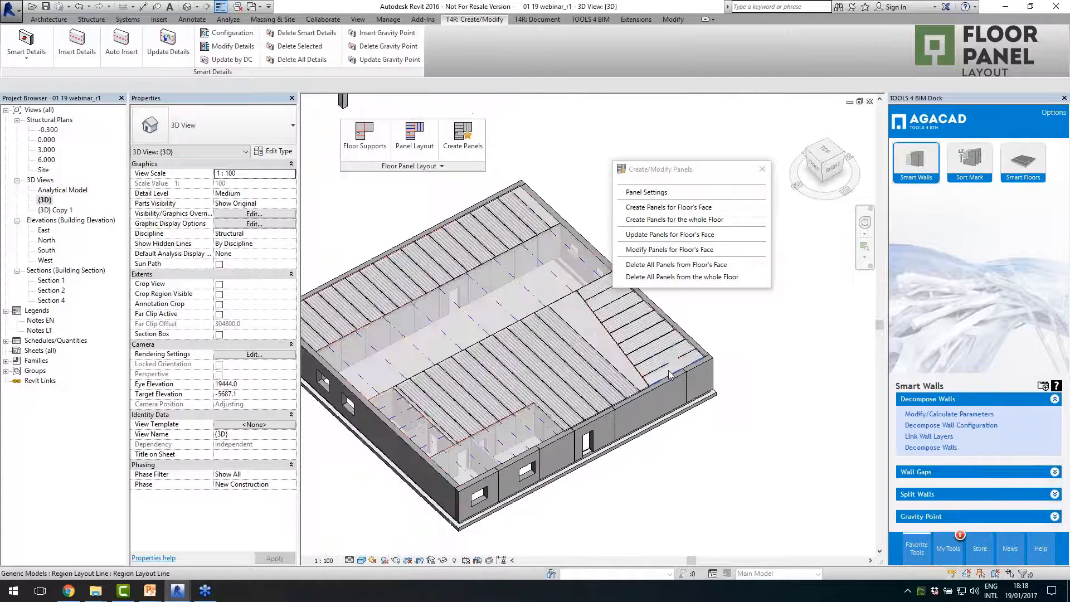
pyautogui.click(669, 207)
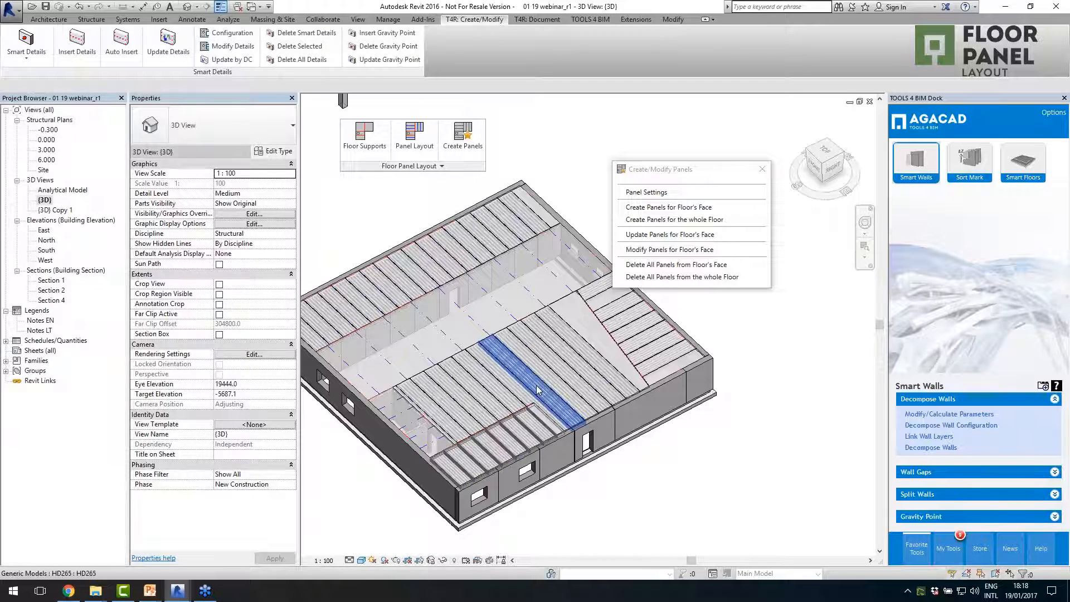
pyautogui.click(674, 209)
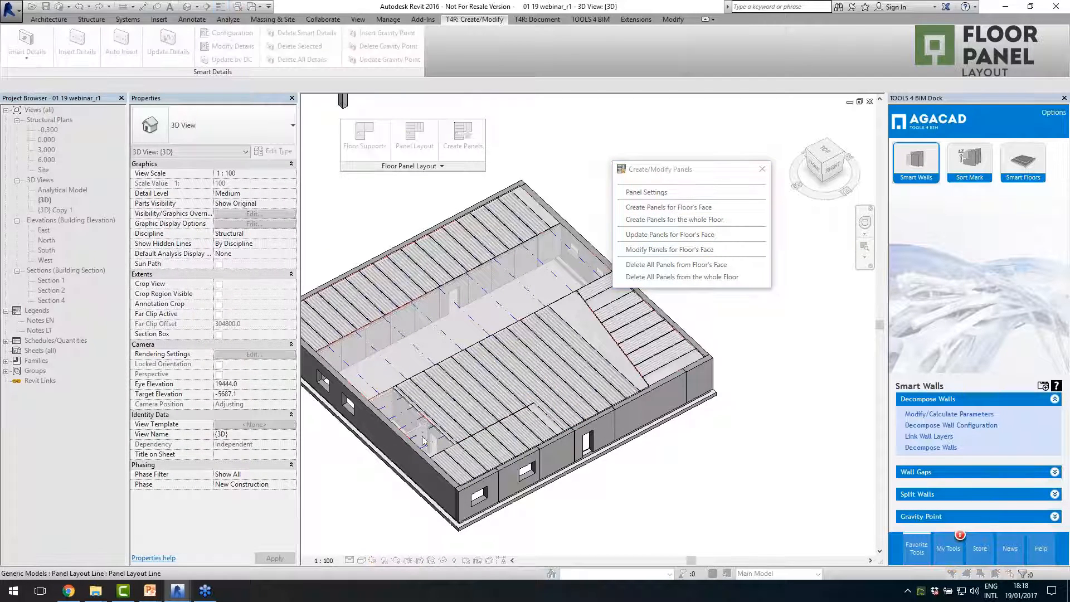
pyautogui.click(420, 439)
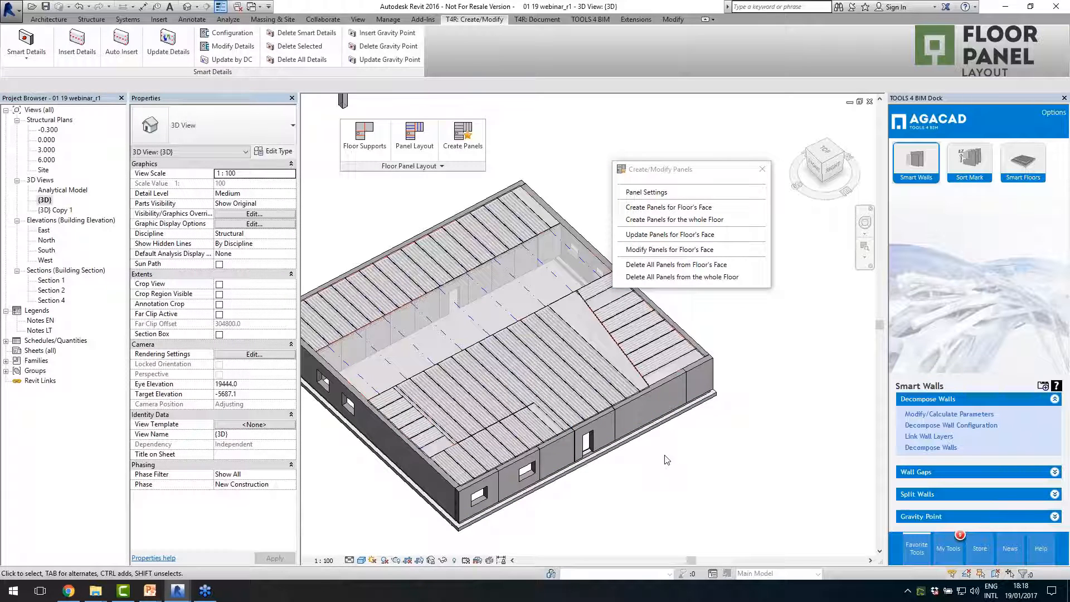
# - Set both the precast and cast-in-place floor types to Massive 80, switch off hole insertion, and save the panel settings
pyautogui.click(647, 192)
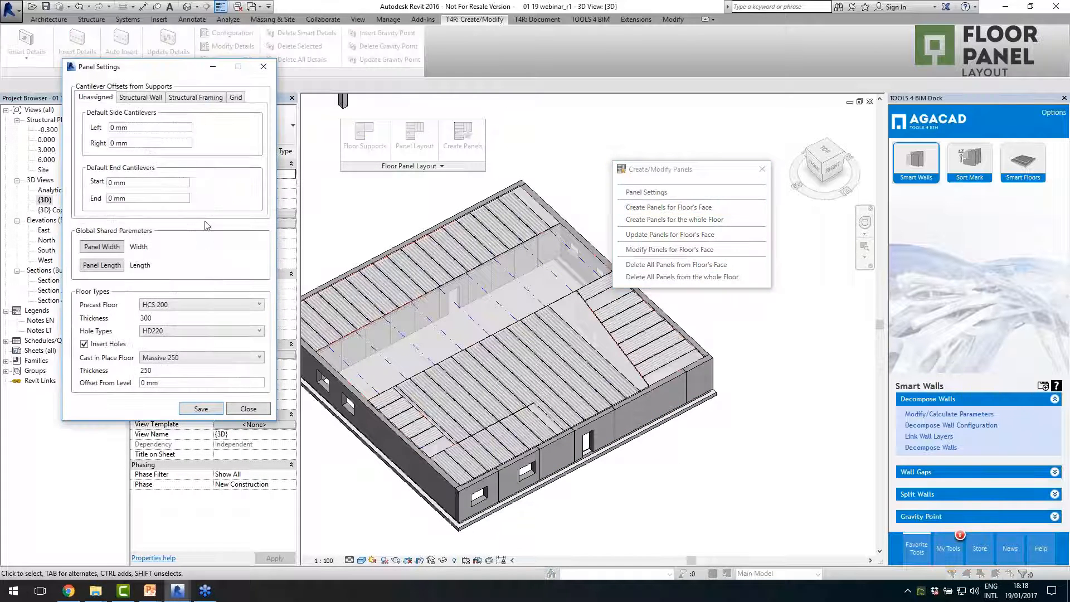
pyautogui.click(167, 304)
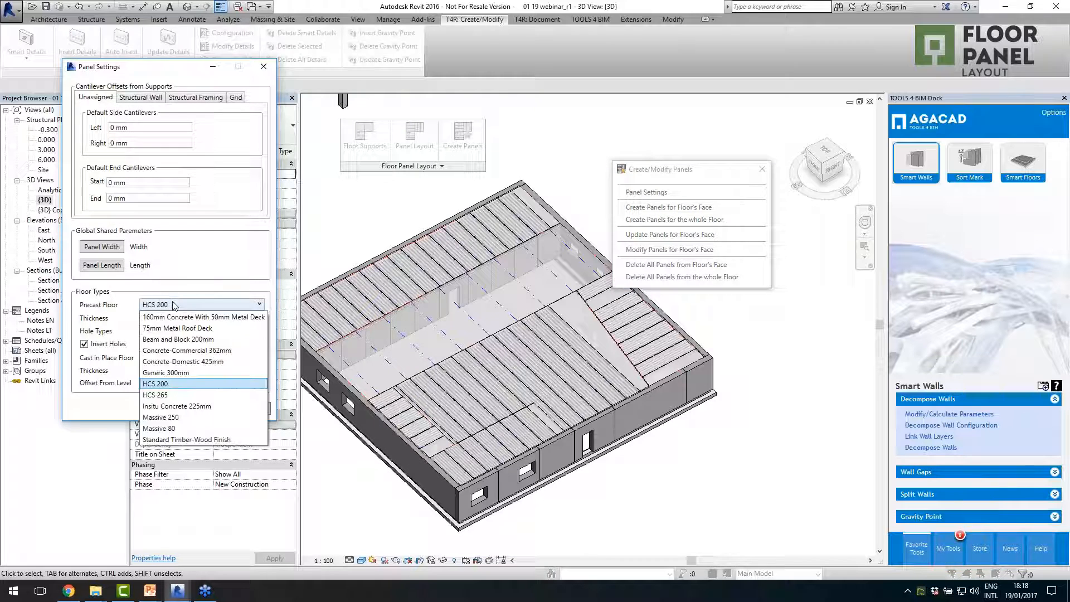
pyautogui.click(185, 428)
pyautogui.click(196, 332)
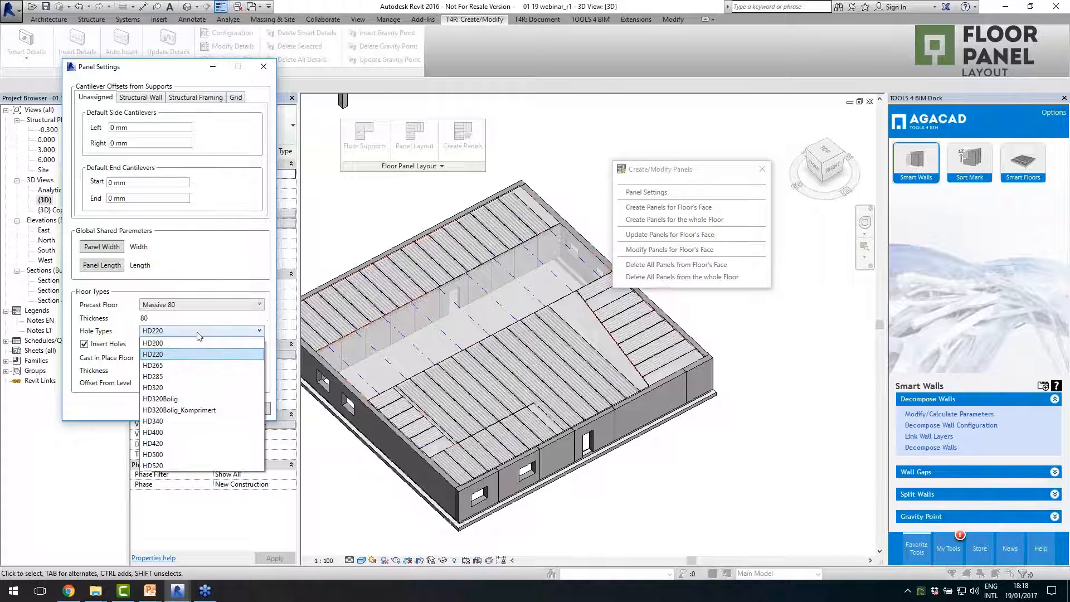
pyautogui.click(196, 340)
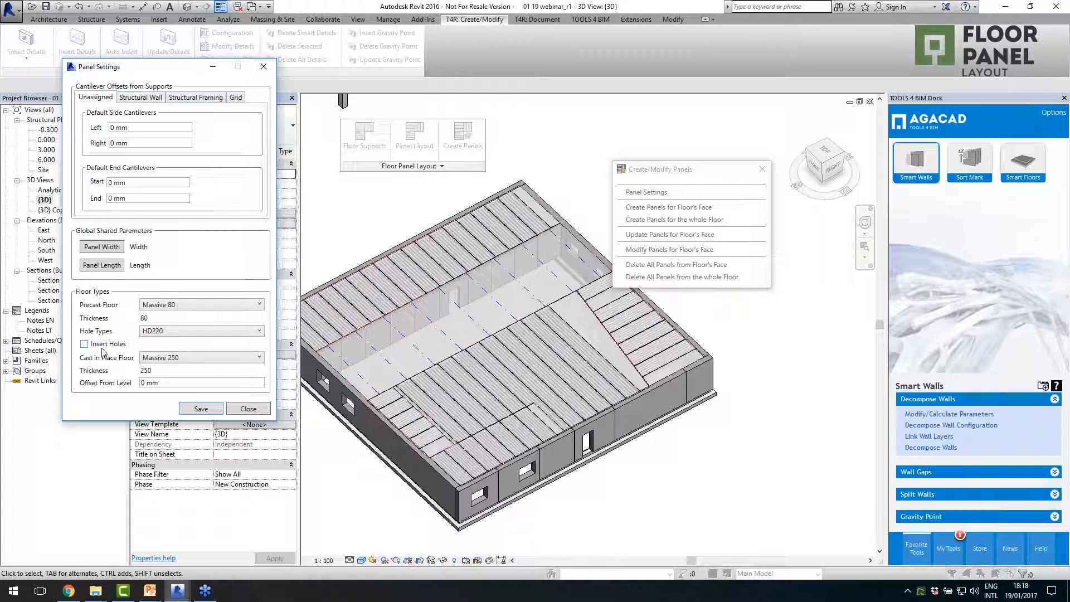
pyautogui.click(199, 360)
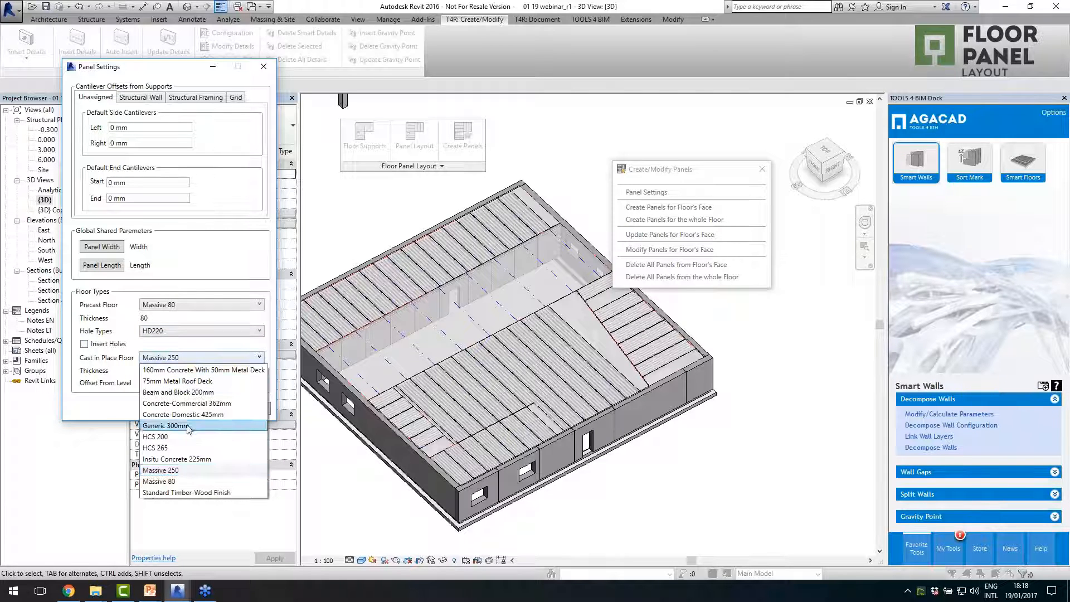
pyautogui.click(191, 481)
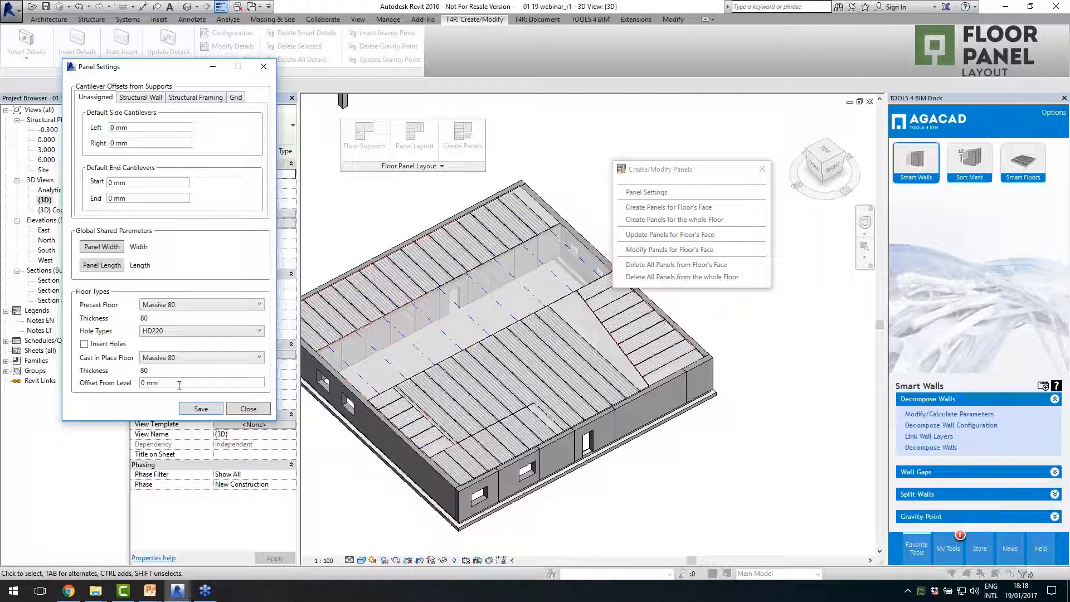
pyautogui.click(200, 409)
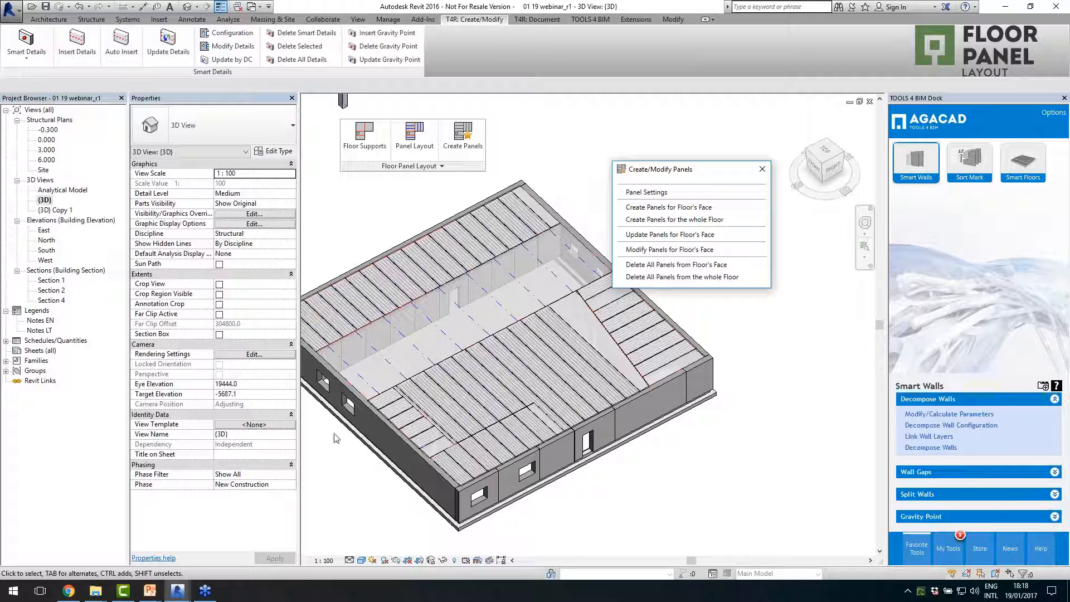
# - Create panels for the long middle floor face between the two hollow-core areas, and close the panel creation tools
pyautogui.click(654, 208)
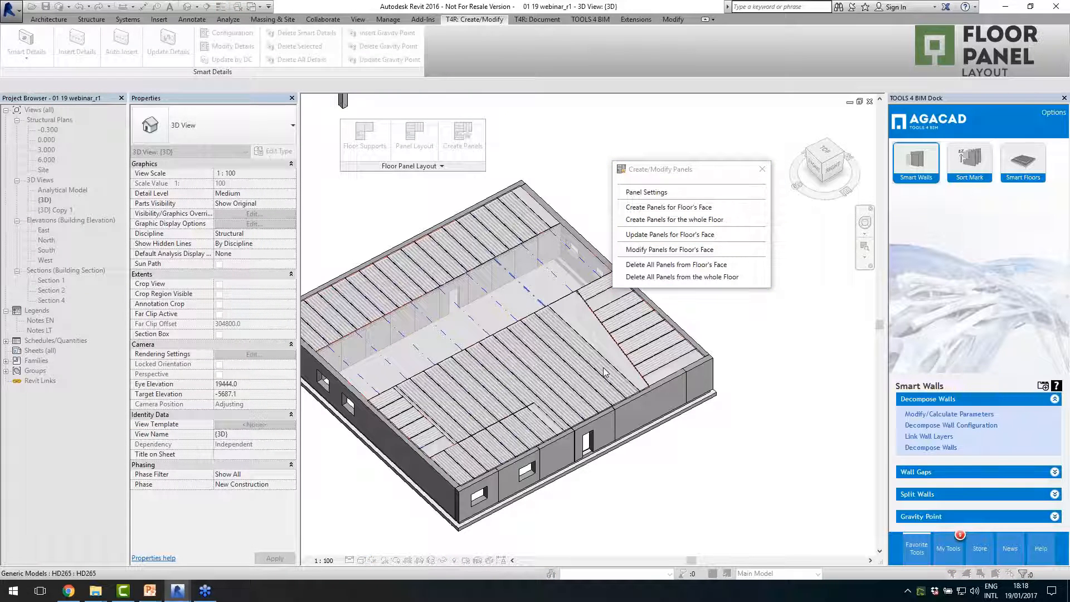
pyautogui.scroll(3, 390, 345)
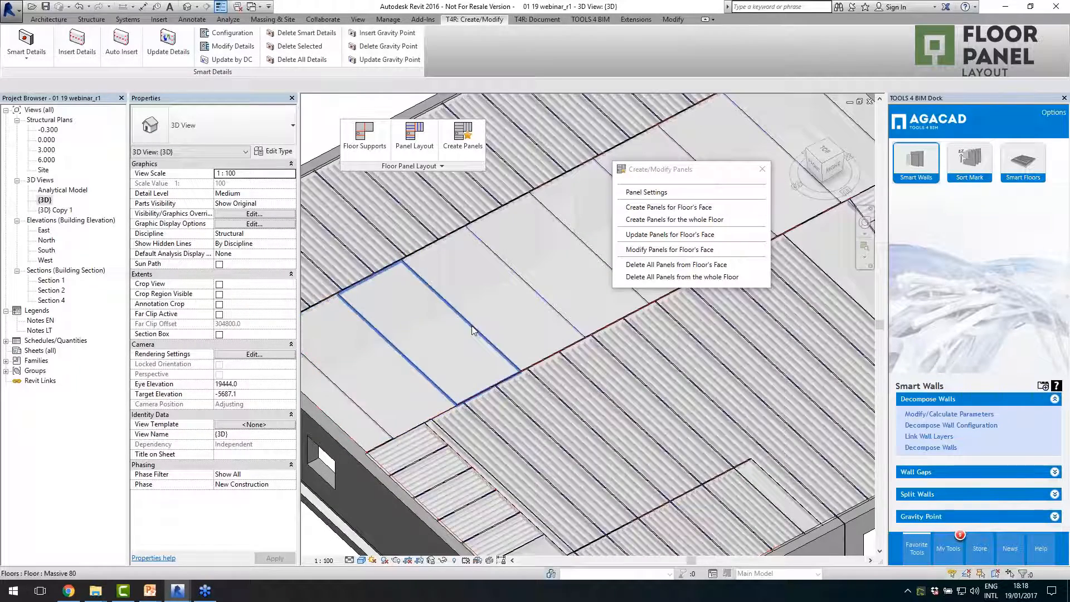
pyautogui.scroll(-3, 464, 333)
pyautogui.click(762, 169)
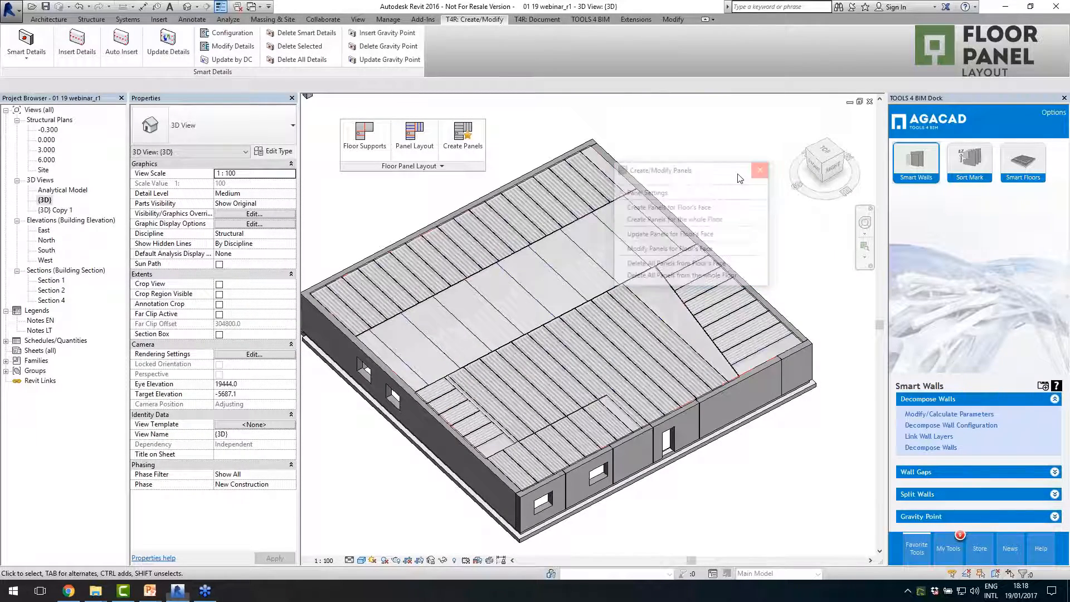
pyautogui.keyDown('shift'); pyautogui.moveTo(719, 335); pyautogui.dragTo(741, 461, button='middle'); pyautogui.keyUp('shift')
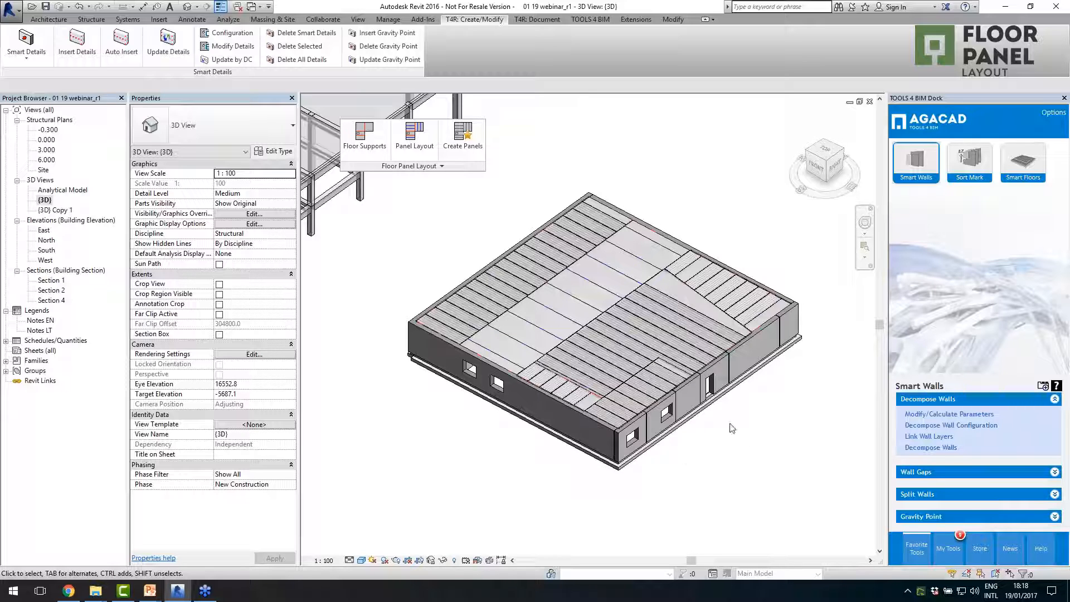
pyautogui.scroll(2, 759, 427)
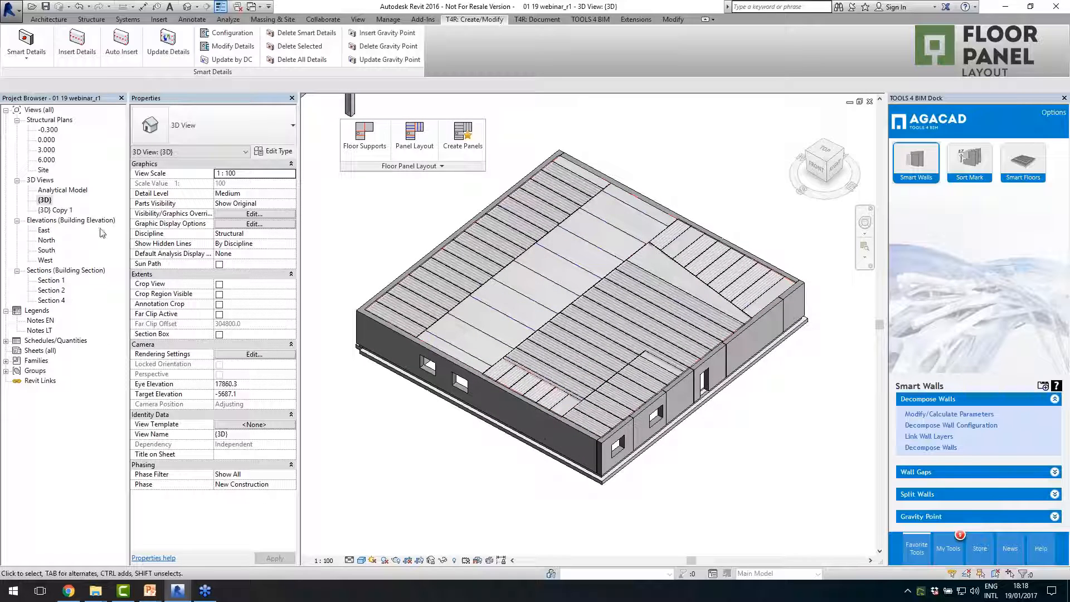
# - Open the 3D view (3D) Copy 1 and frame the split precast walls of the building
pyautogui.doubleClick(54, 209)
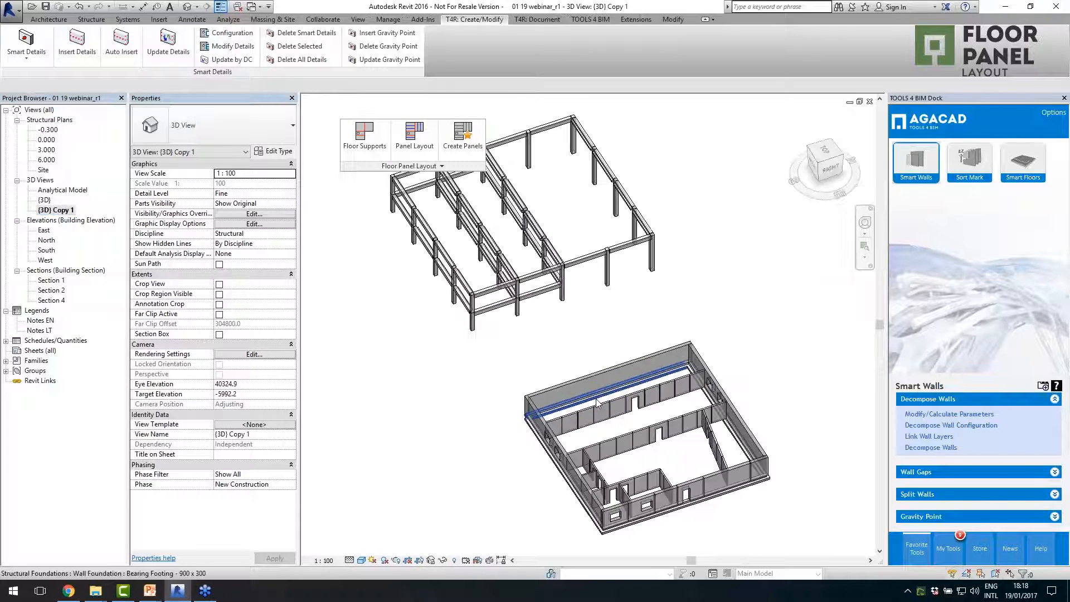
pyautogui.keyDown('shift'); pyautogui.moveTo(558, 443); pyautogui.dragTo(639, 438, button='middle'); pyautogui.keyUp('shift')
pyautogui.moveTo(756, 407); pyautogui.dragTo(584, 341, button='middle')
pyautogui.press('alt')
pyautogui.scroll(3, 566, 349)
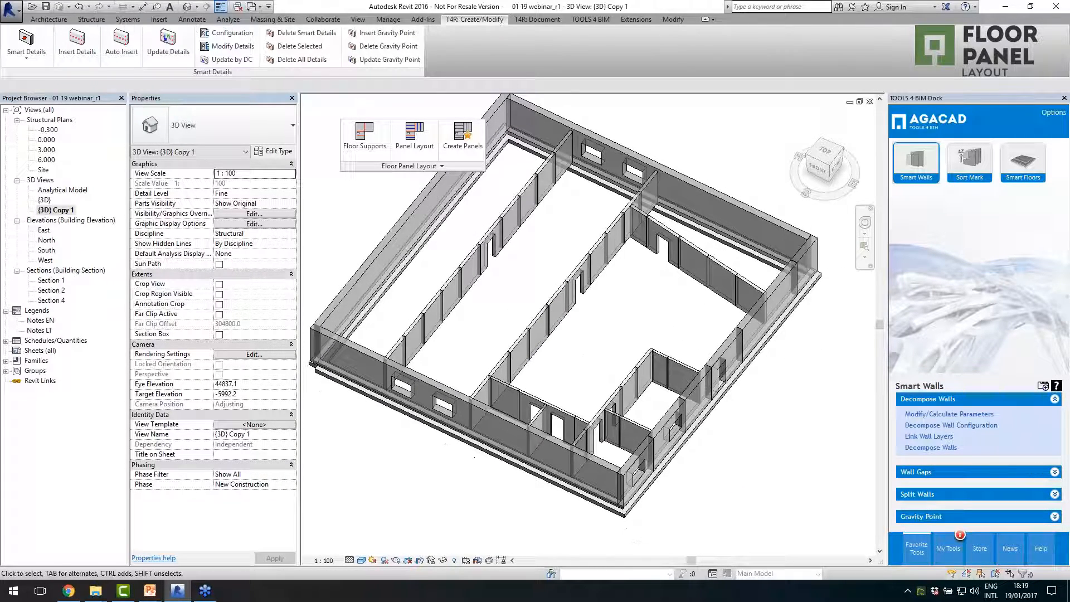
# - Dock the Floor Panel Layout tools back in the ribbon and float the Smart Details tools over the model view
pyautogui.moveTo(363, 168); pyautogui.dragTo(480, 78)
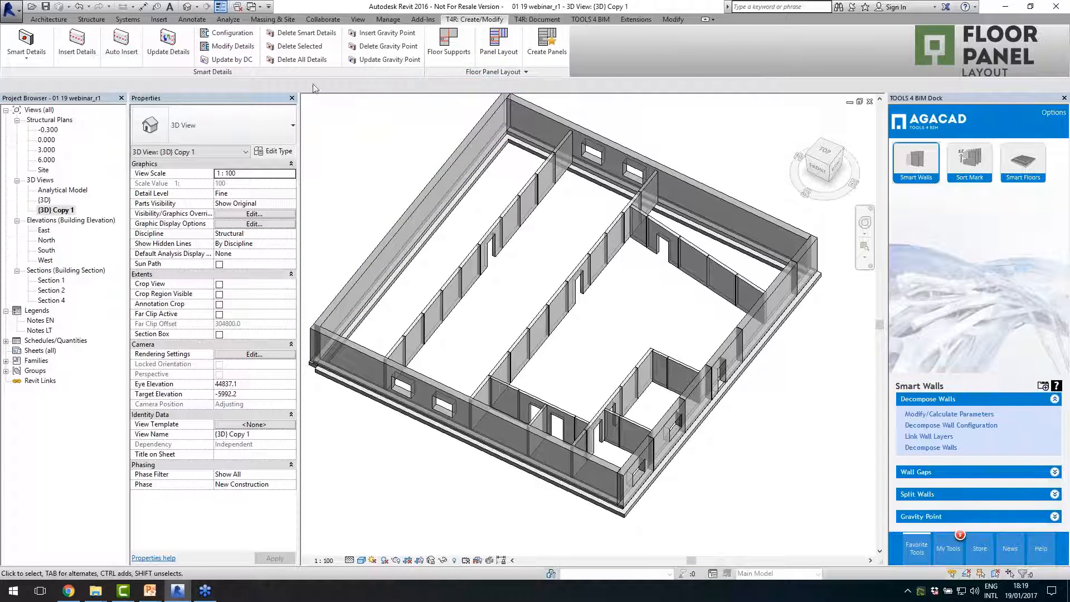
pyautogui.moveTo(316, 76); pyautogui.dragTo(629, 167)
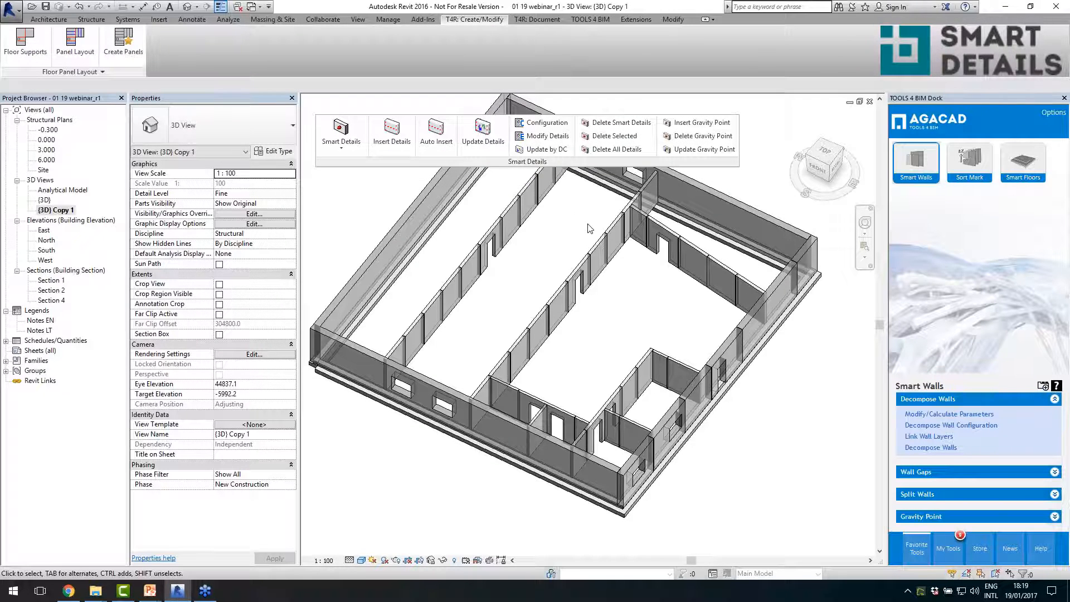
pyautogui.moveTo(803, 384); pyautogui.dragTo(760, 412, button='middle')
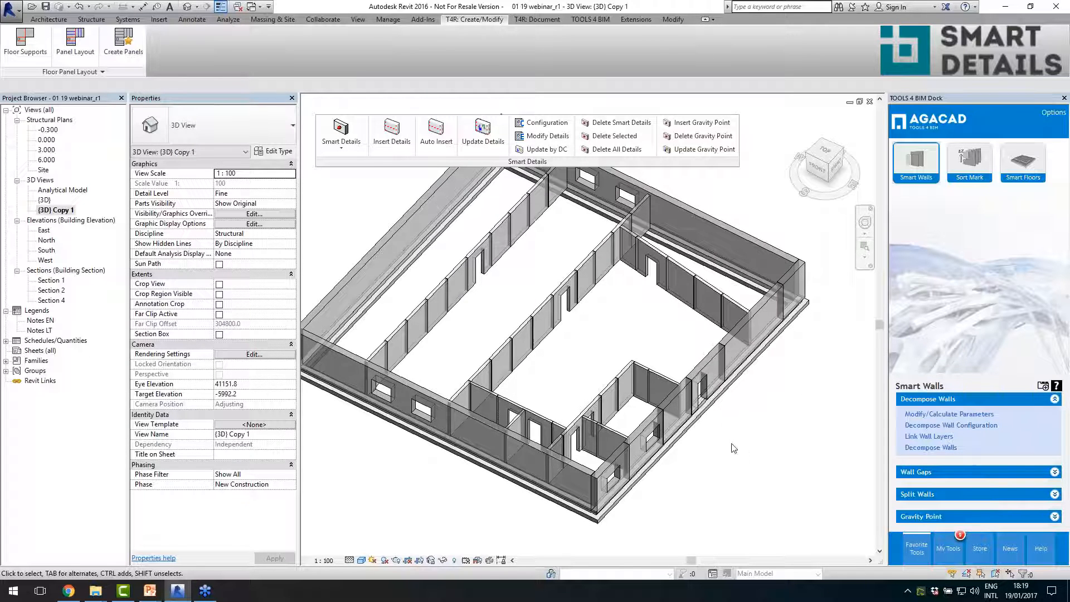
pyautogui.moveTo(732, 444); pyautogui.dragTo(761, 436, button='middle')
pyautogui.press('alt')
pyautogui.click(753, 444)
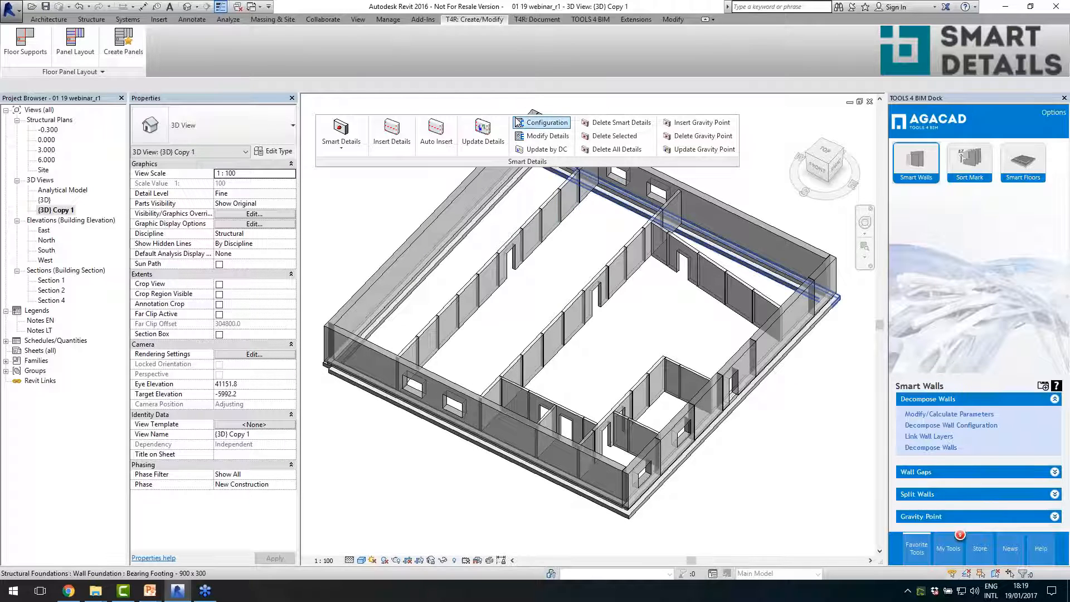
# - Open the Smart Details configuration and review the line-based and point-based placement types for structural columns
pyautogui.click(543, 126)
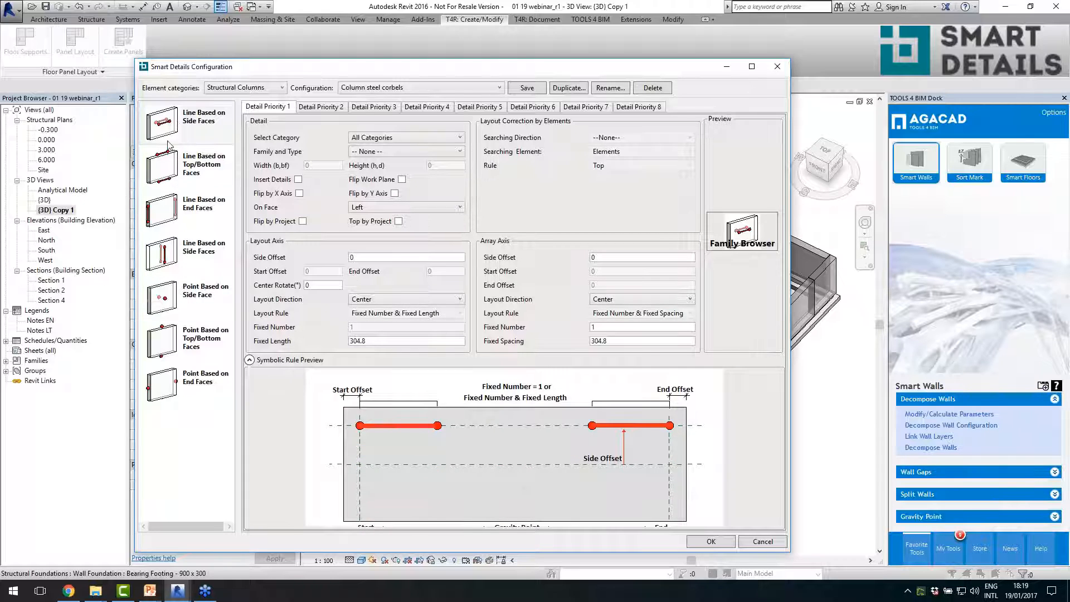
pyautogui.click(183, 263)
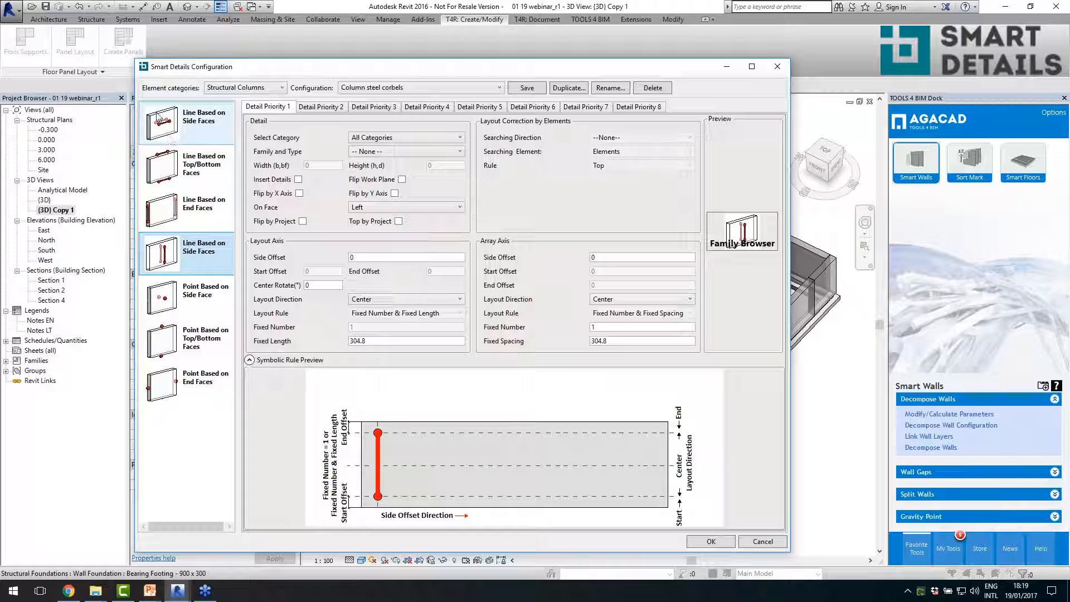
pyautogui.click(188, 310)
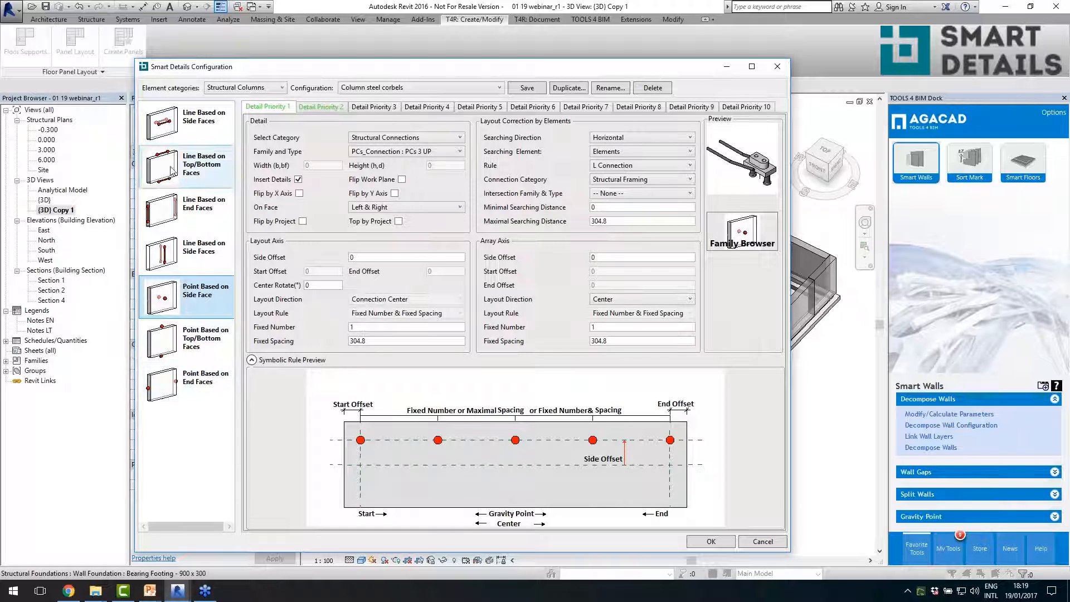
pyautogui.click(186, 136)
# - Check which element categories and which structural column configurations are available for Smart Details
pyautogui.click(231, 88)
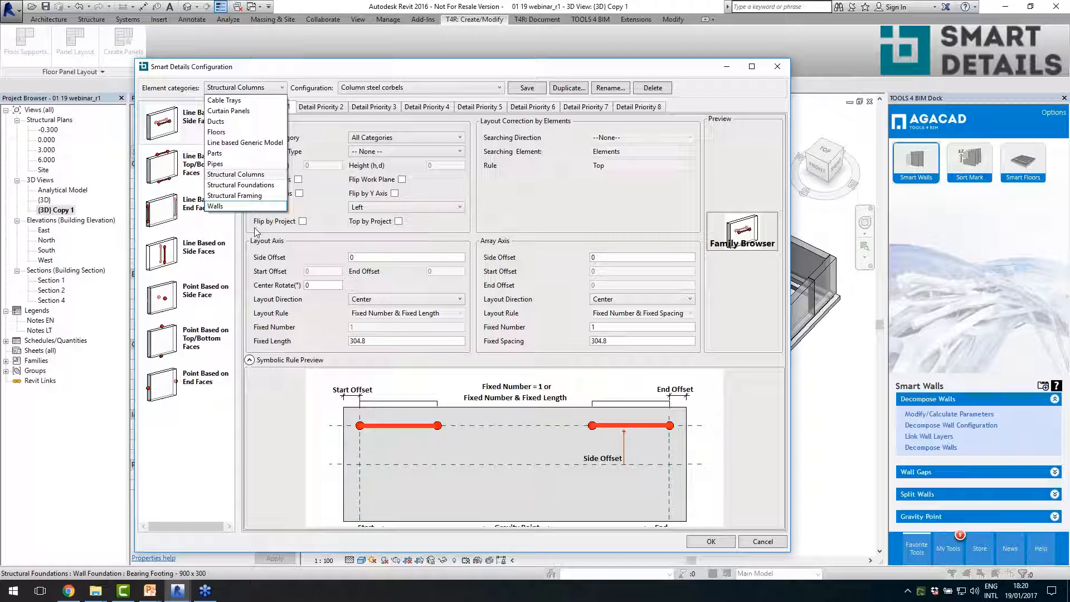
pyautogui.click(525, 197)
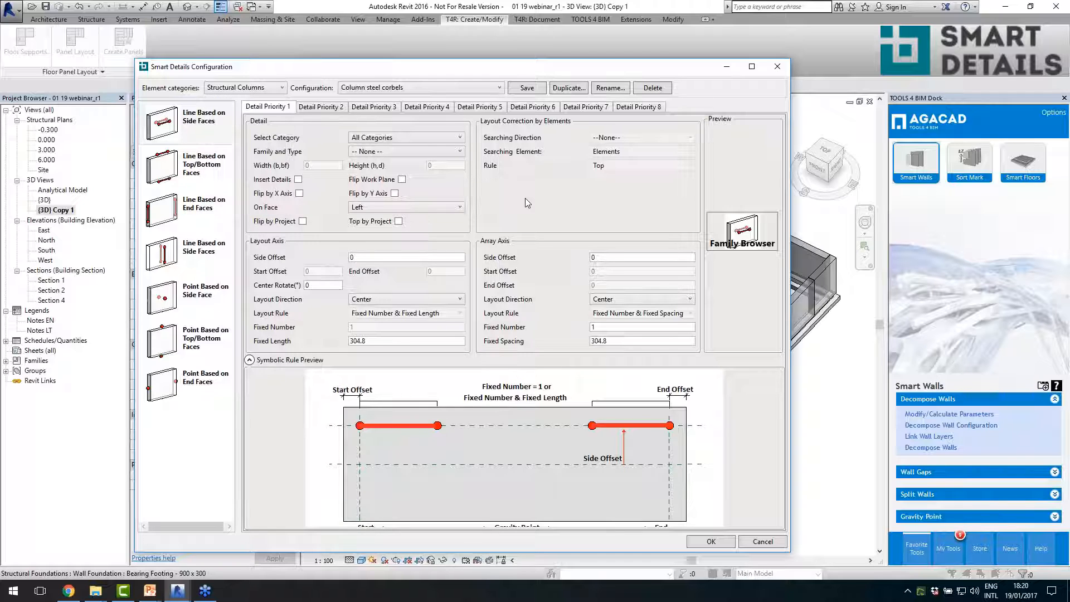
pyautogui.click(404, 89)
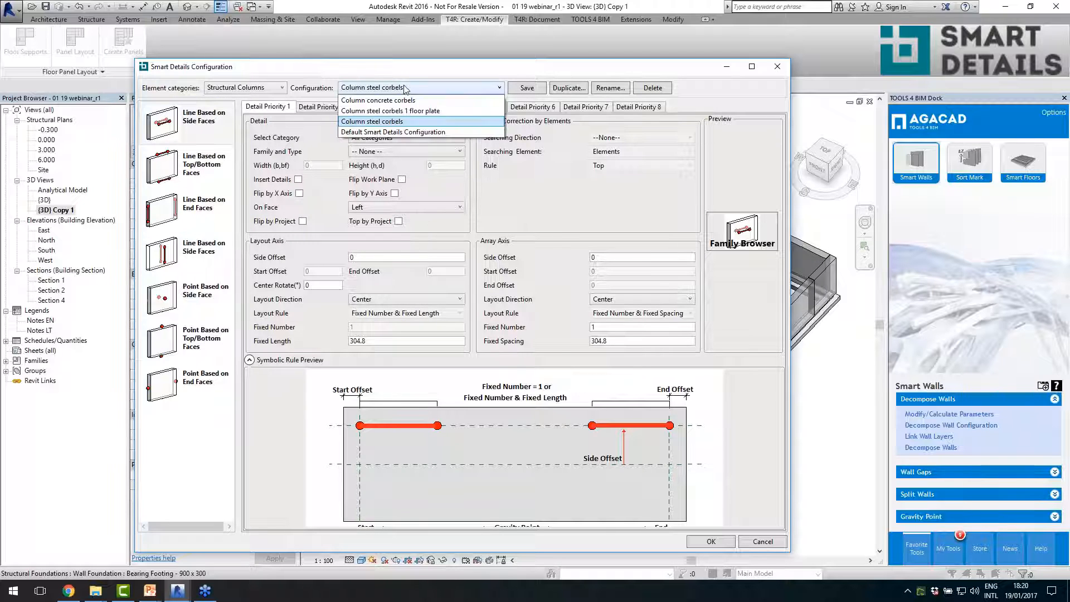
pyautogui.click(539, 215)
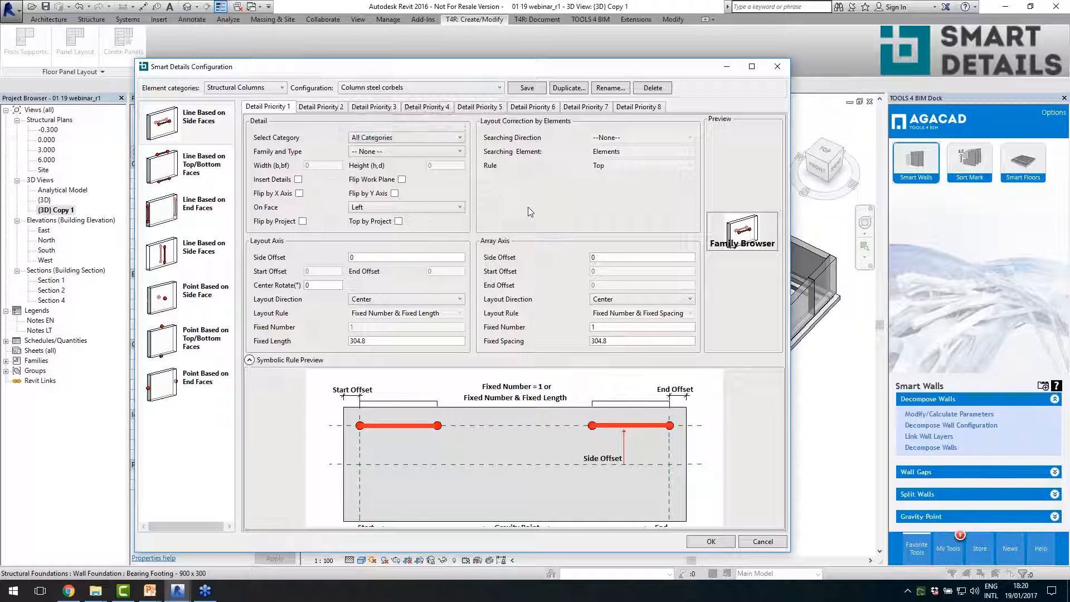
# - Switch the element category to Walls and review the family choices for the first point-based side-face detail
pyautogui.click(257, 89)
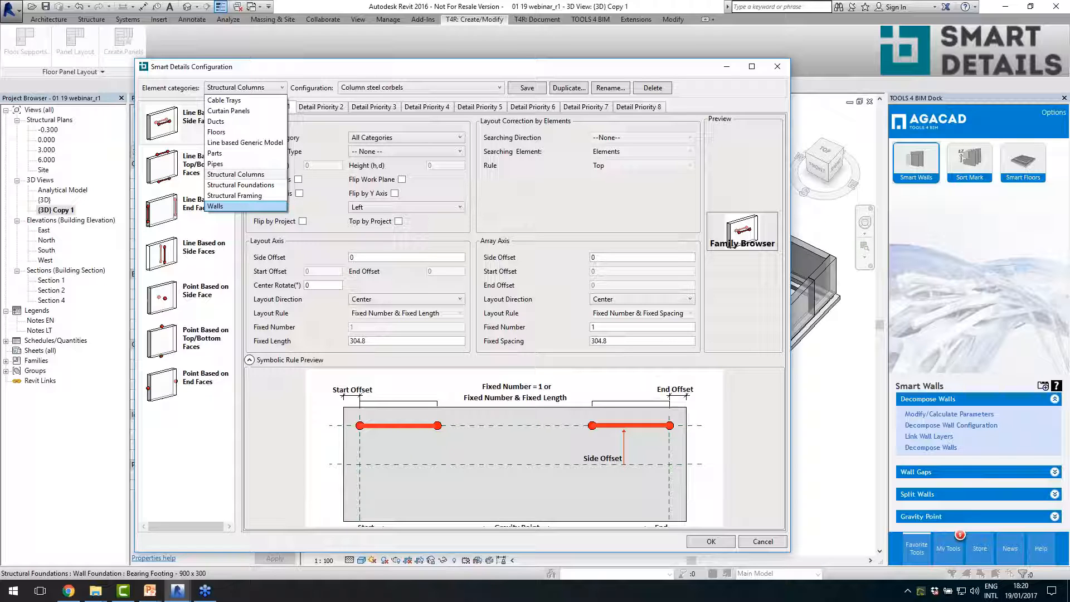
pyautogui.click(223, 206)
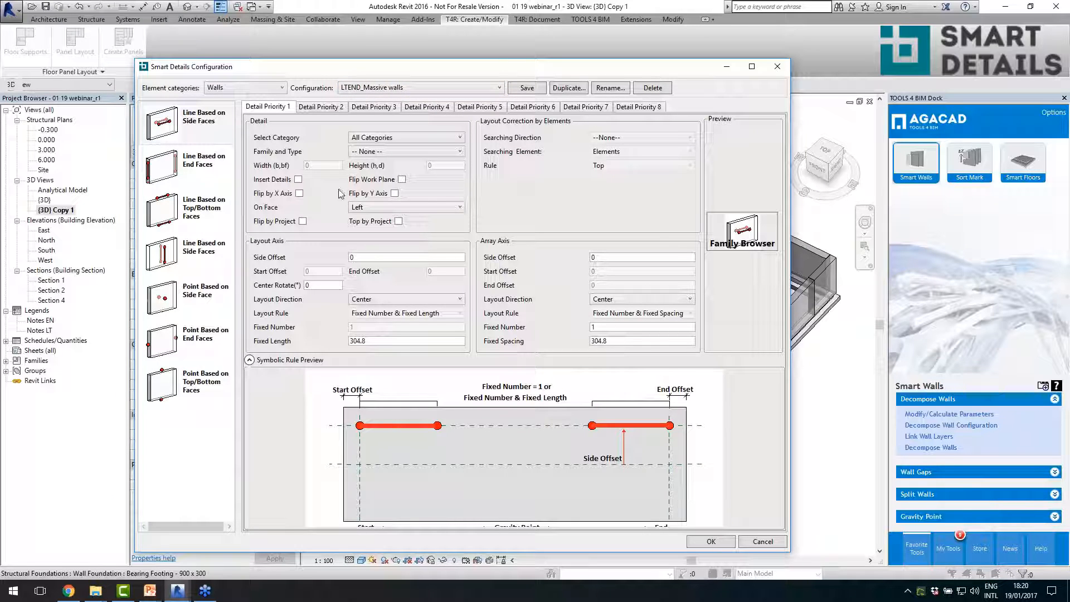
pyautogui.click(206, 299)
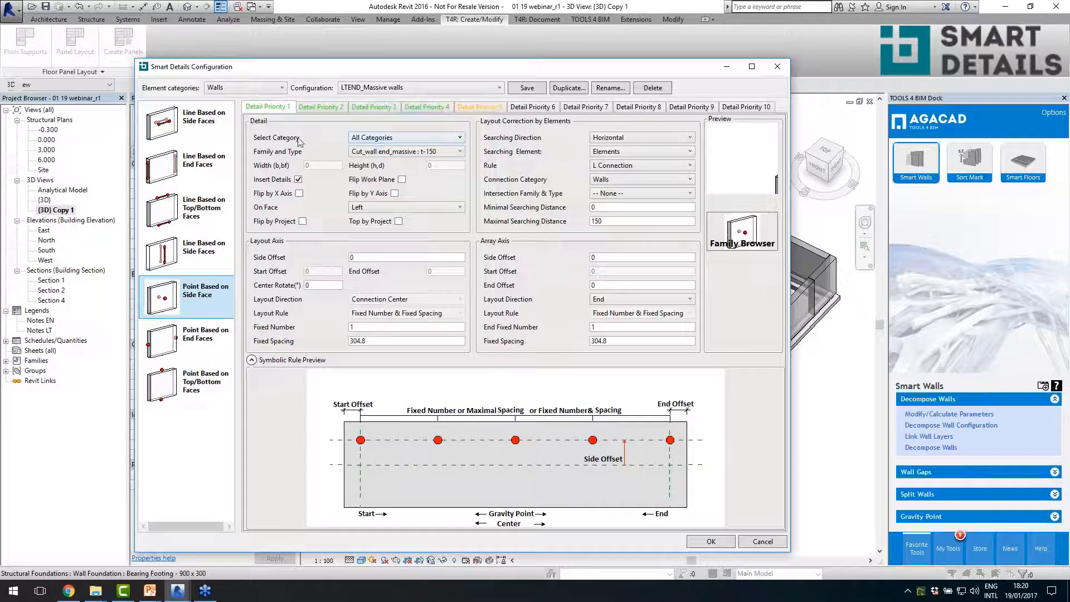
pyautogui.click(367, 155)
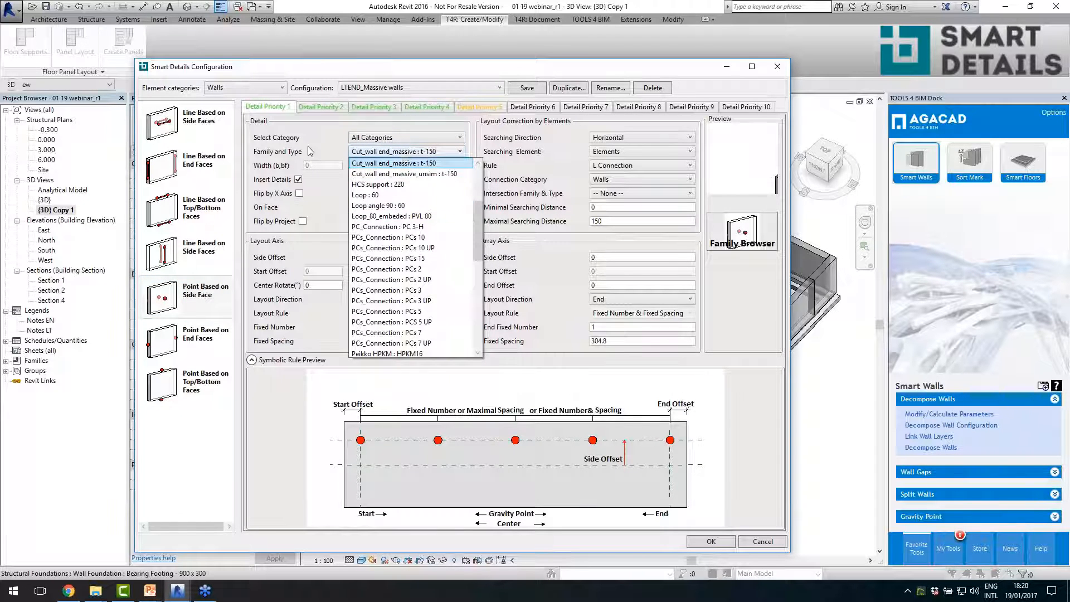
pyautogui.click(356, 162)
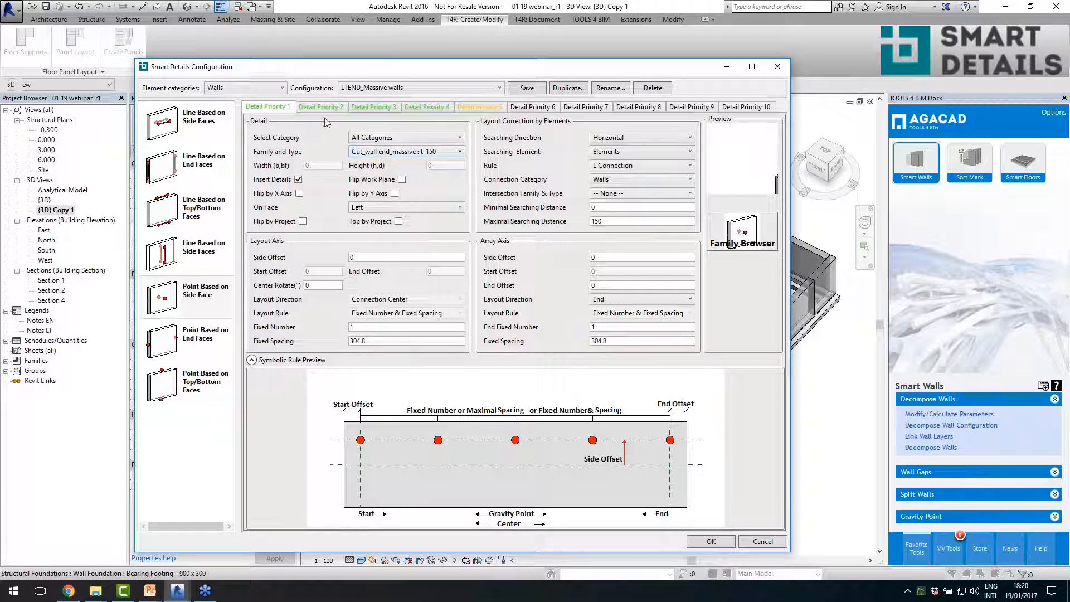
# - Show Detail Priority 3 and browse the structural framing families Bottom tube and Short bottom tube, closing the family browser without choosing one
pyautogui.click(374, 111)
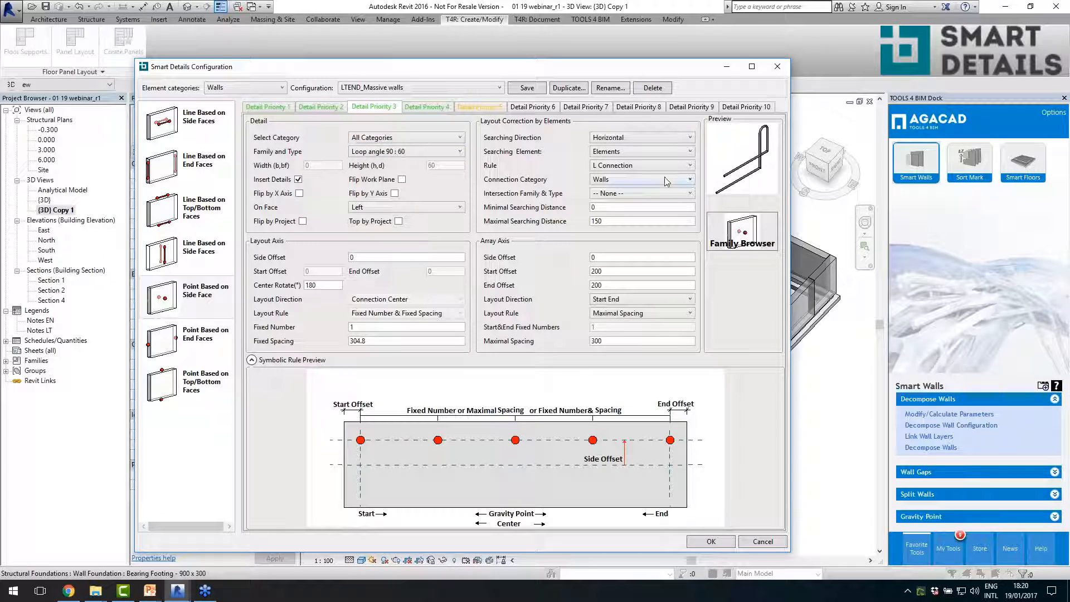
pyautogui.click(741, 237)
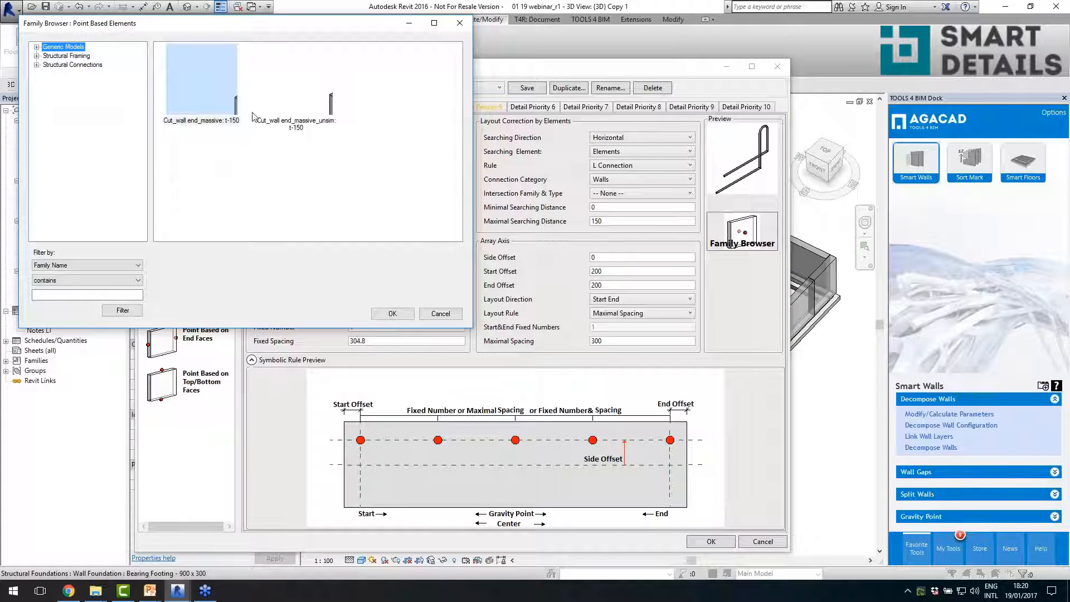
pyautogui.click(37, 56)
pyautogui.click(69, 65)
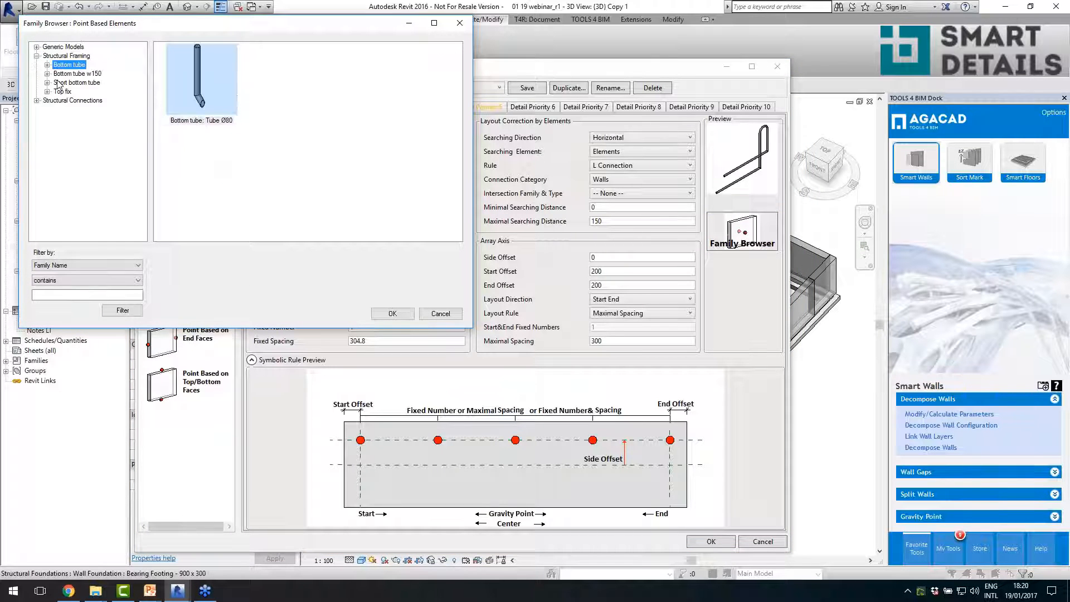
pyautogui.click(77, 82)
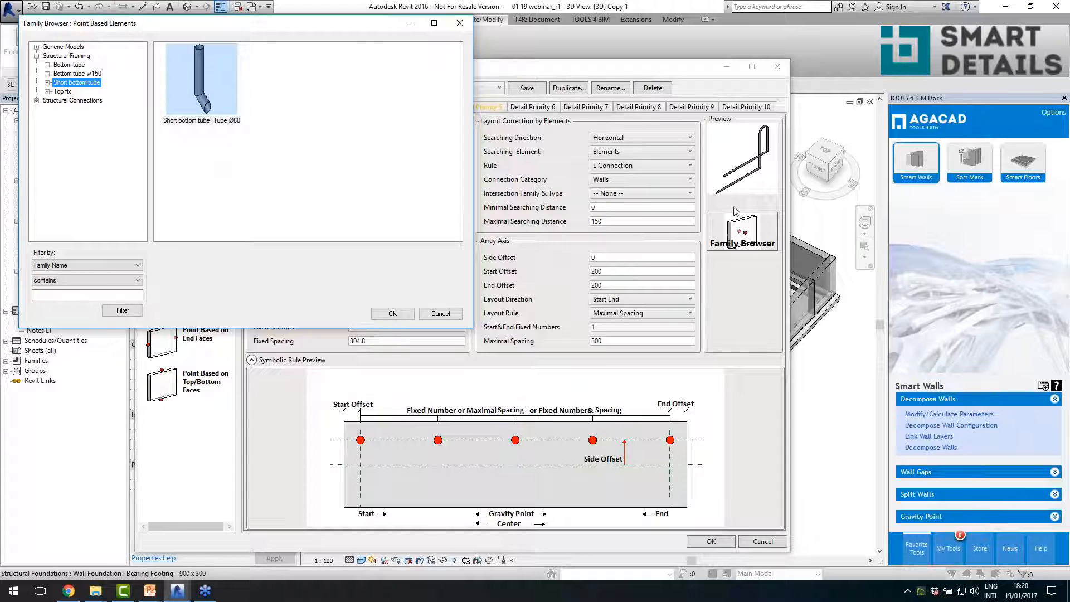
pyautogui.click(459, 23)
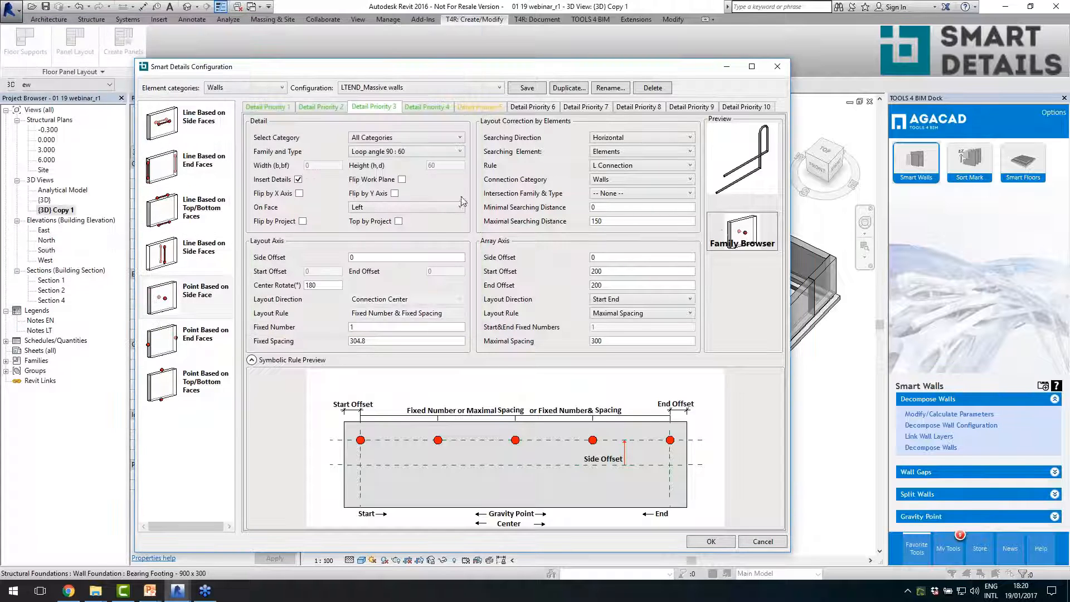
# - Review the family types and the wall face options offered for the third detail, keeping Loop angle 90 : 60 and the Left face
pyautogui.click(389, 153)
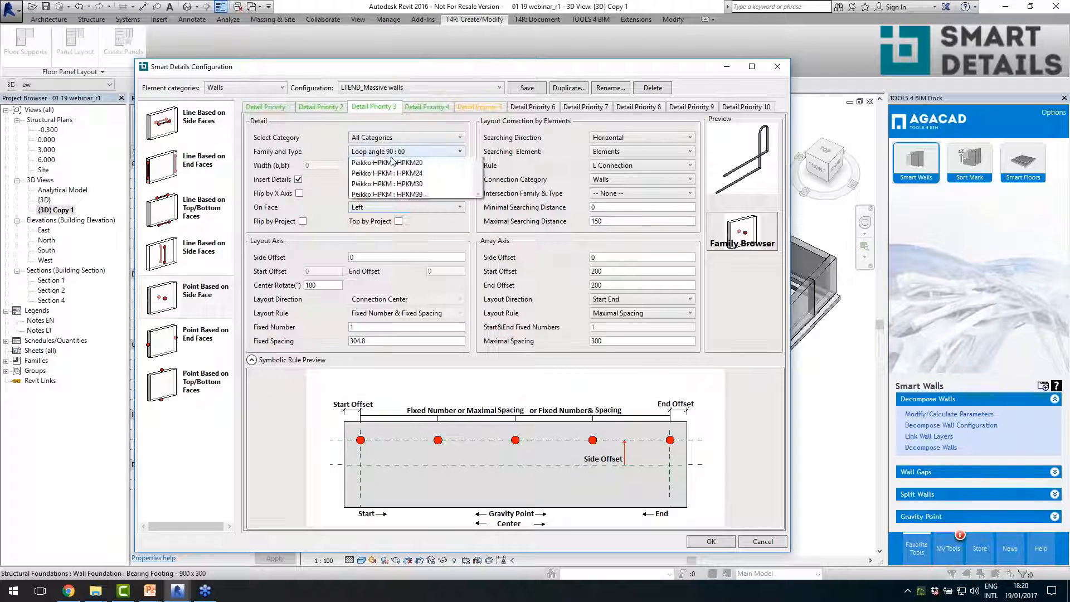
pyautogui.click(396, 161)
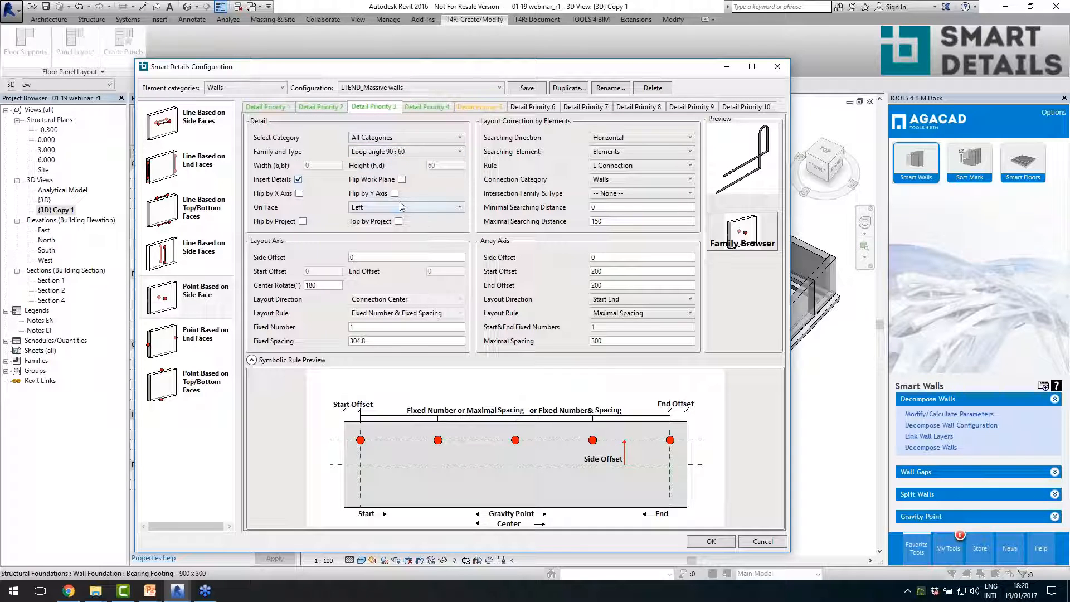
pyautogui.click(385, 209)
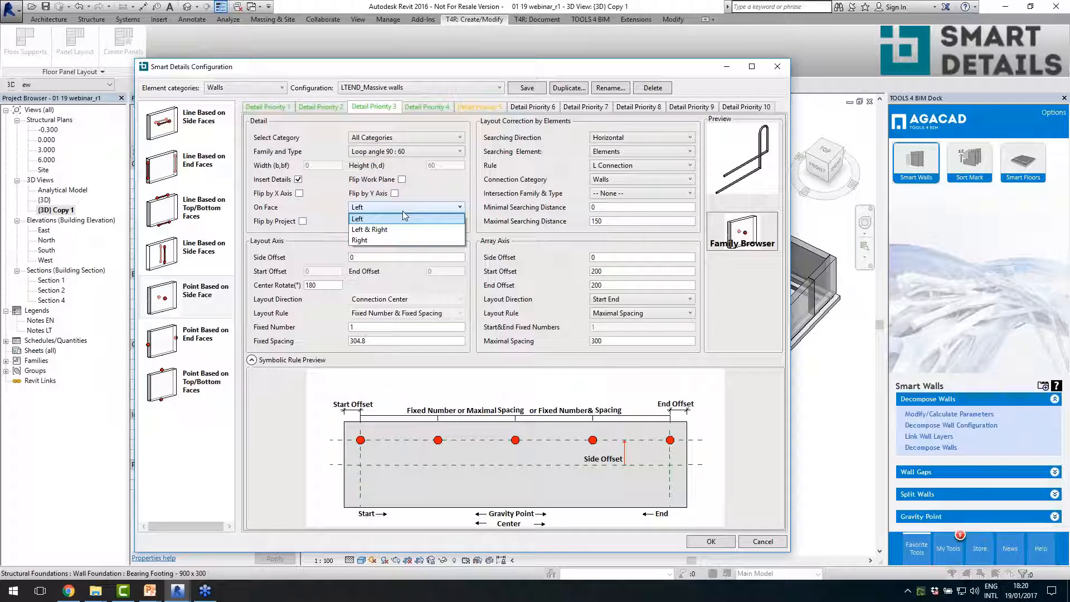
pyautogui.click(434, 194)
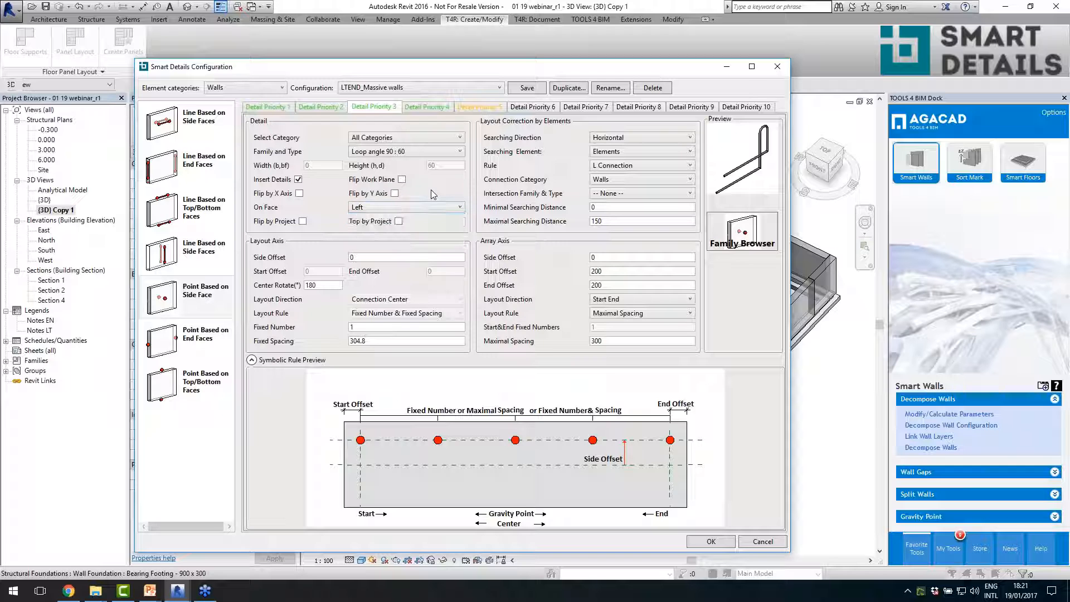
# - Examine the third detail's layout axis offset, rotation and spacing settings and its array axis start and end offsets
pyautogui.click(359, 257)
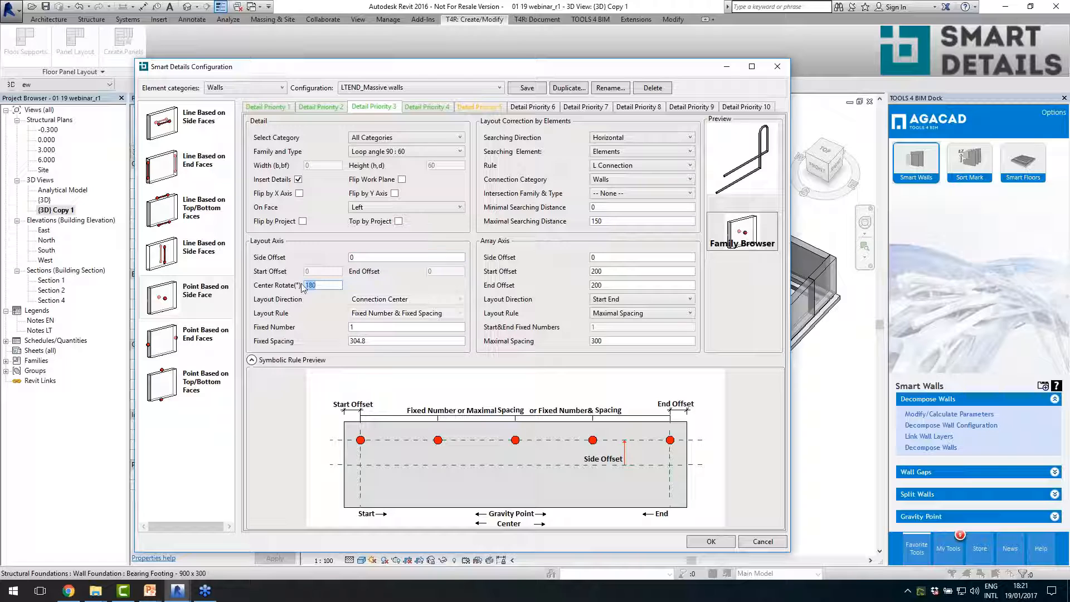
pyautogui.click(618, 273)
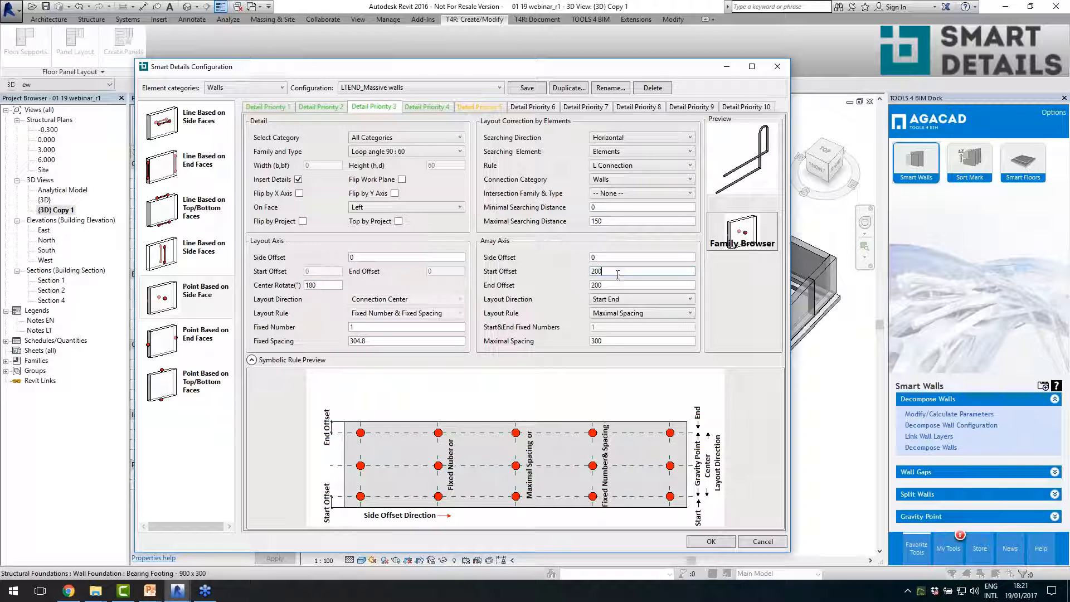
pyautogui.click(398, 341)
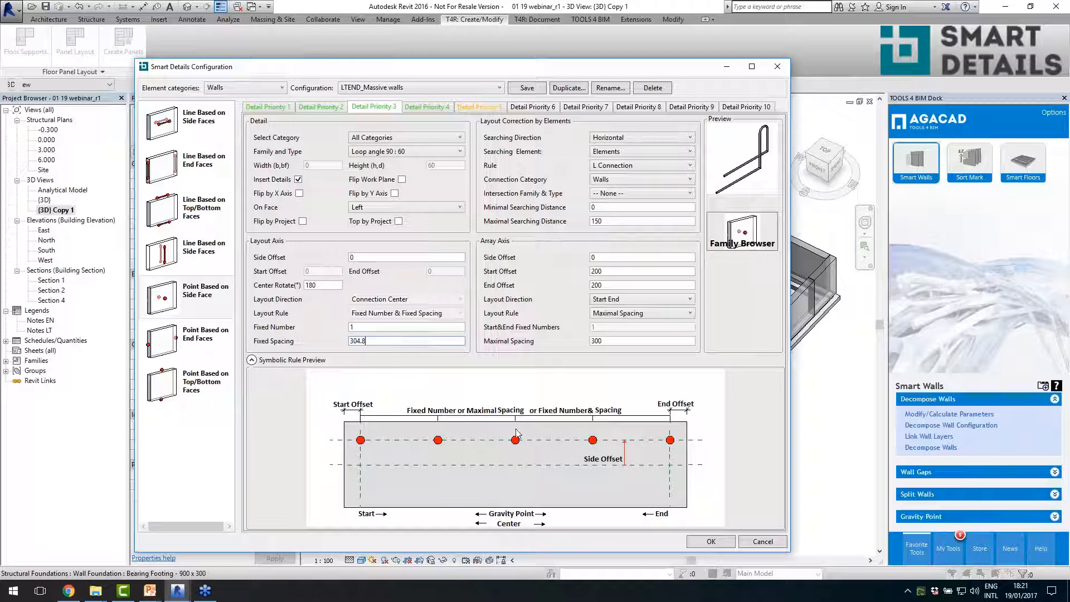
pyautogui.click(606, 281)
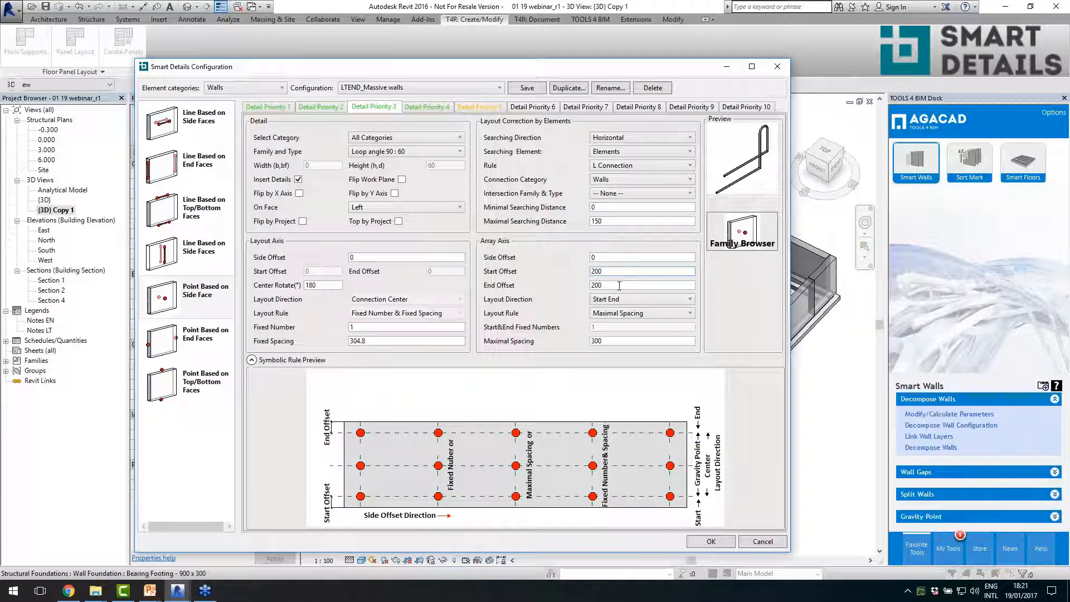
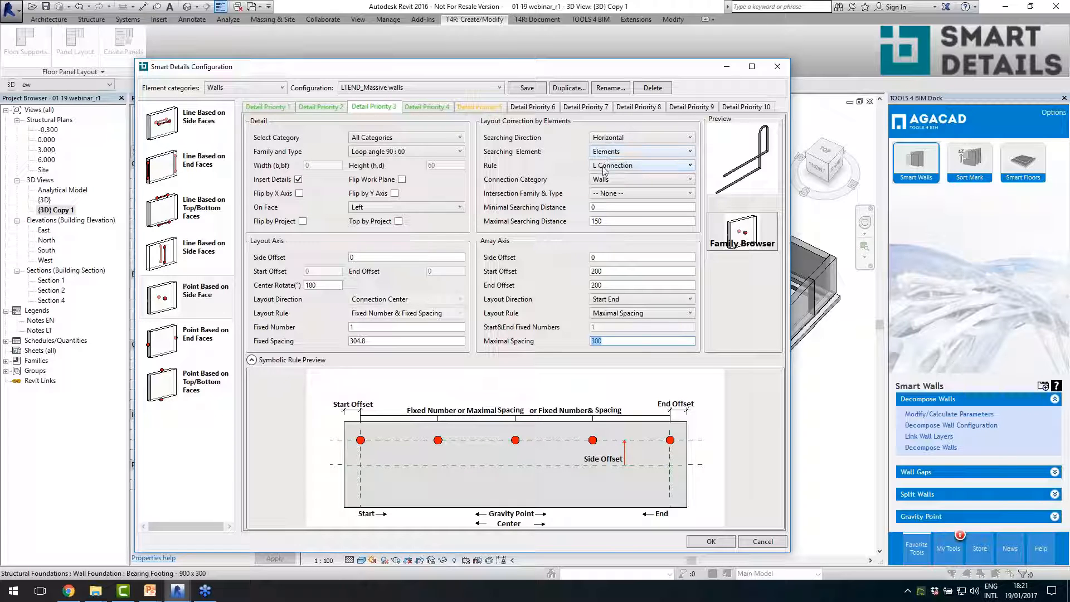
# - Review the third detail's connection rule and connection category options, keeping L Connection and Walls
pyautogui.click(605, 170)
pyautogui.click(606, 169)
pyautogui.click(615, 168)
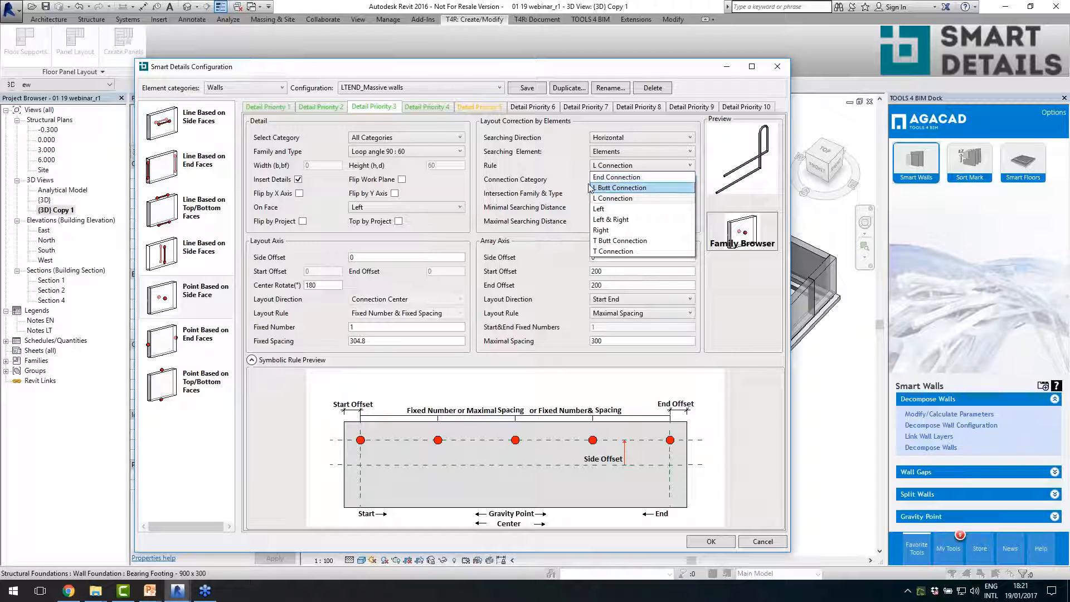
pyautogui.click(614, 198)
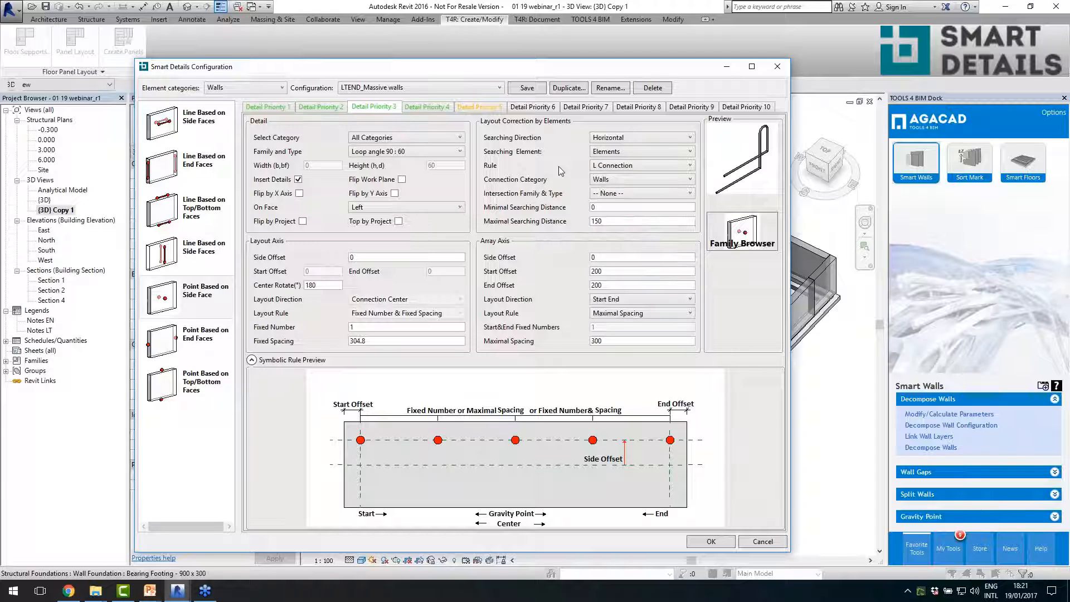
pyautogui.click(617, 184)
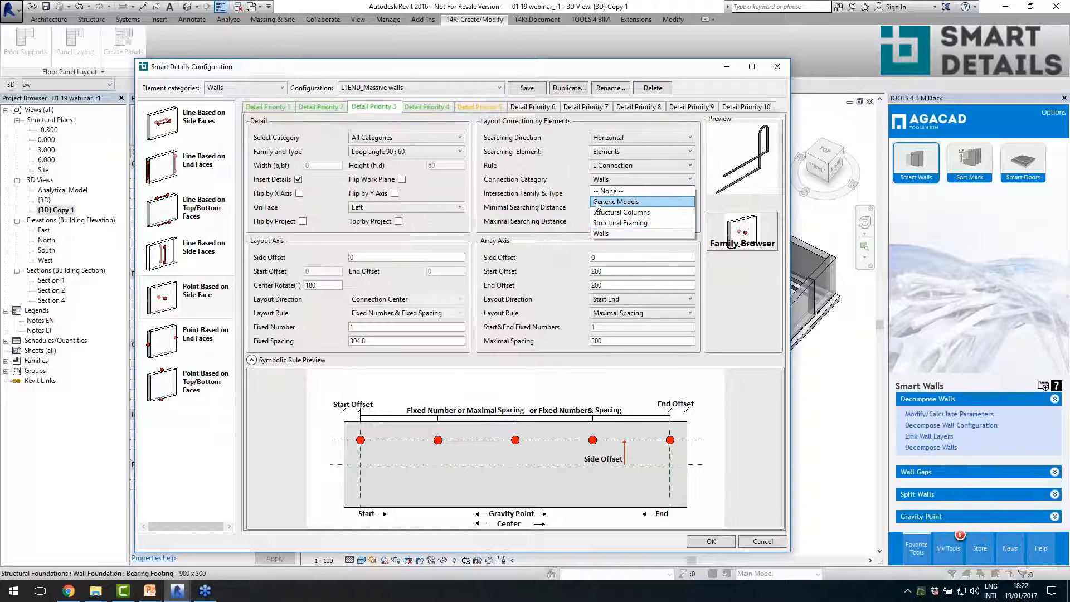
pyautogui.click(559, 167)
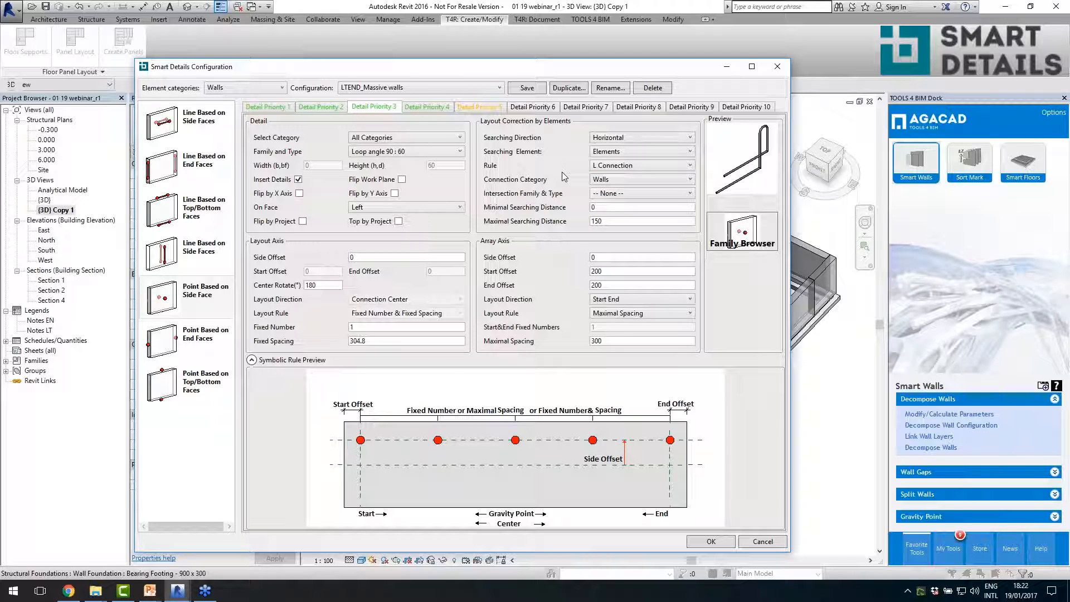
# - Show the point-based top/bottom face details, examine the bottom tube's minimal solid depth and maximal spacing, and close the configuration
pyautogui.click(187, 341)
pyautogui.click(197, 389)
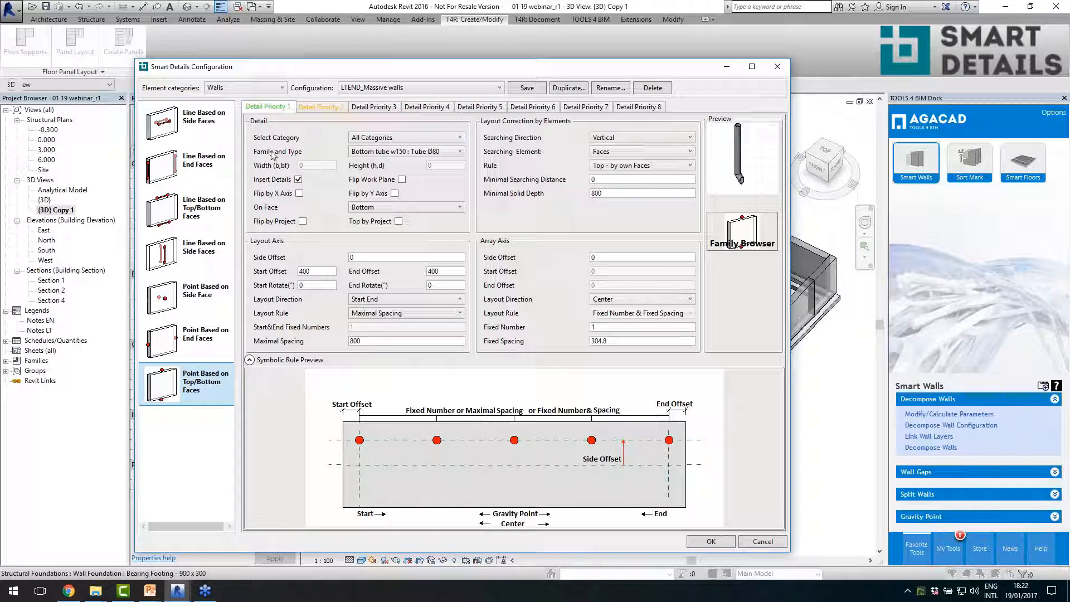
pyautogui.moveTo(605, 199)
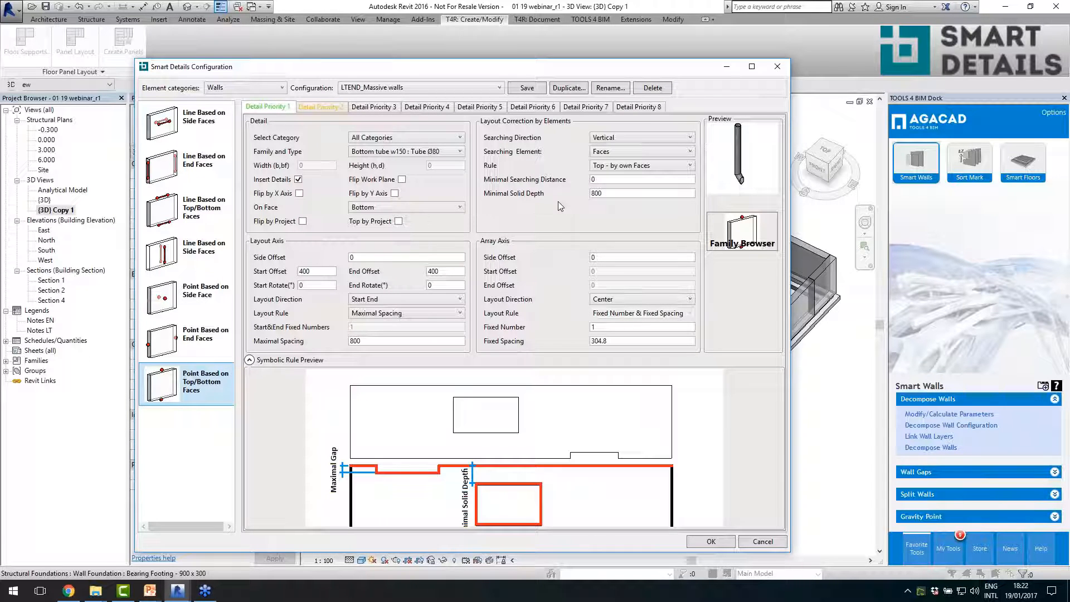
pyautogui.click(613, 193)
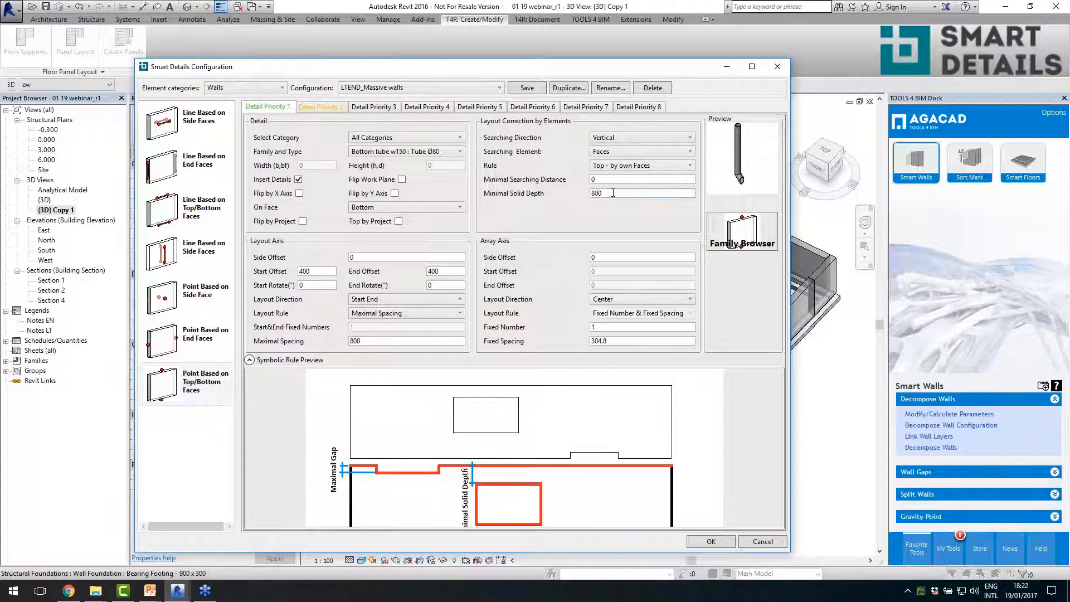
pyautogui.doubleClick(355, 341)
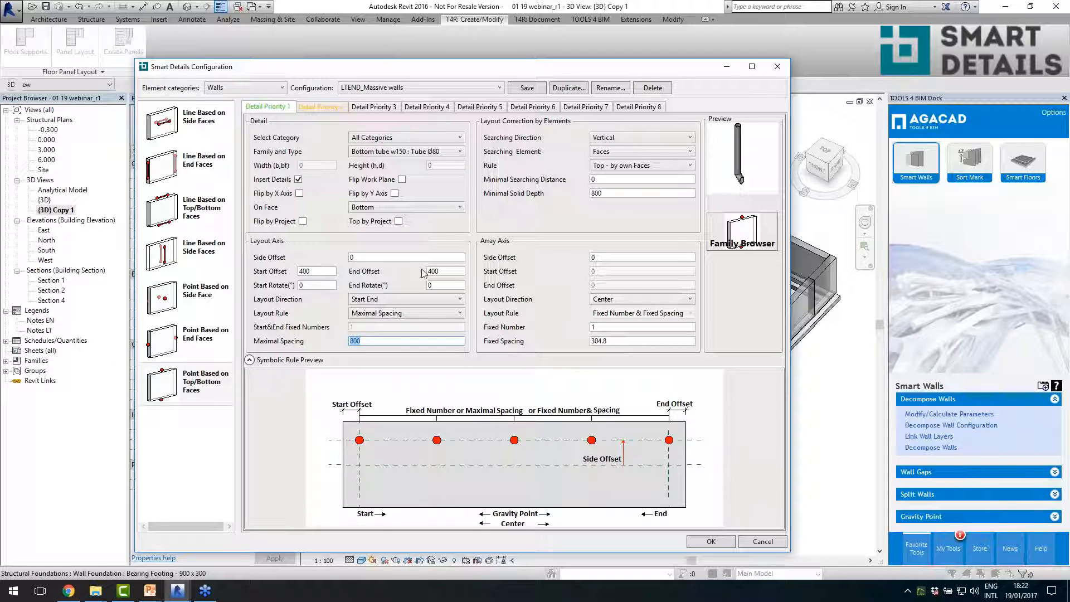
pyautogui.click(778, 66)
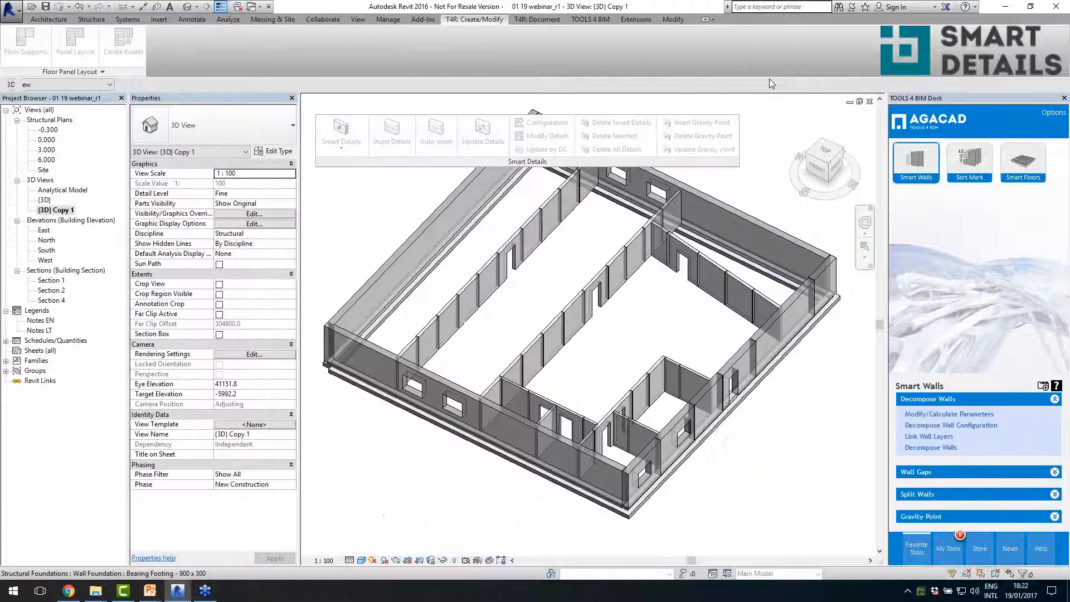
# - Select all instances of the Massive wall 200 type and insert details using the LTEND_Massive walls configuration
pyautogui.click(549, 323)
pyautogui.rightClick(549, 323)
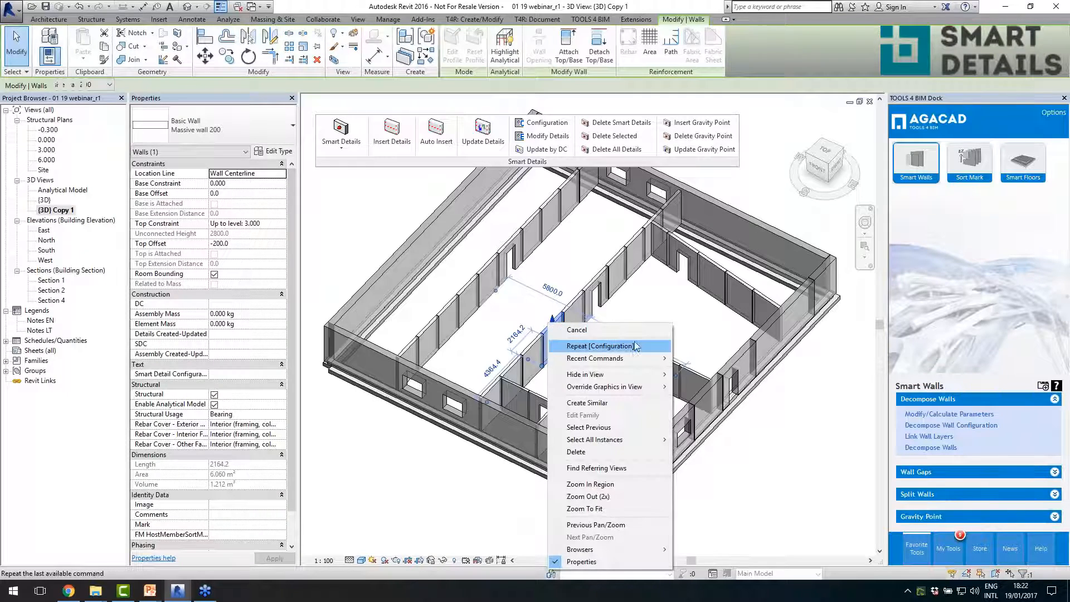
pyautogui.moveTo(645, 441)
pyautogui.click(697, 442)
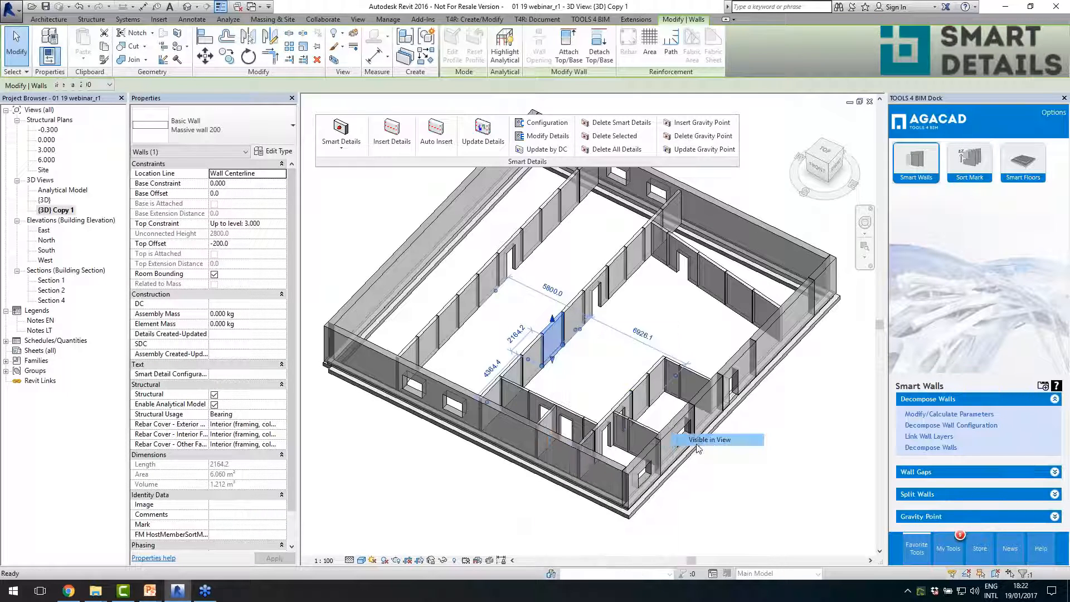
pyautogui.click(389, 146)
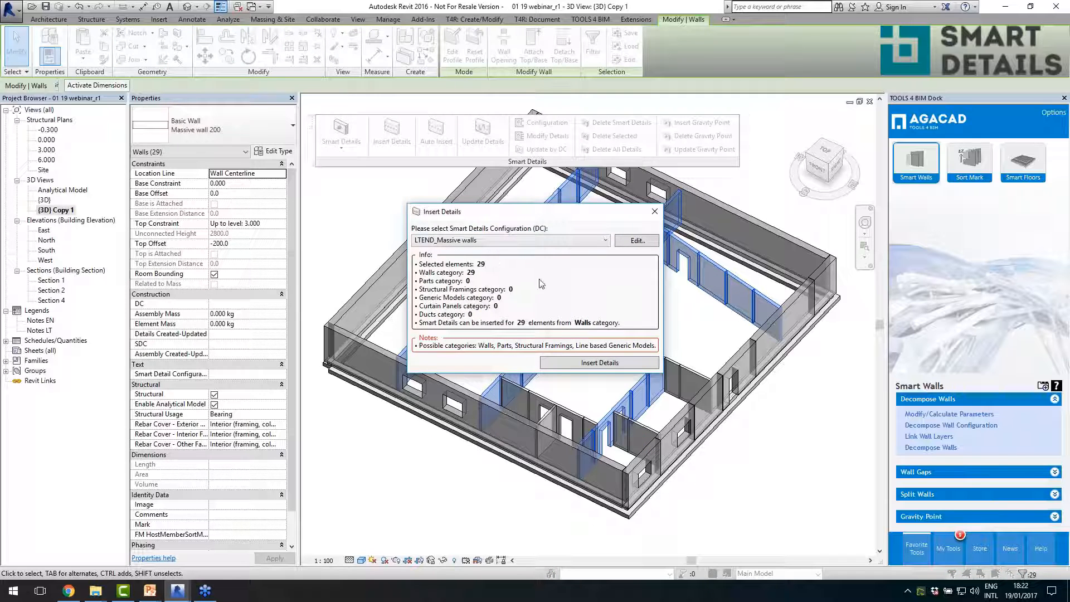
pyautogui.click(578, 364)
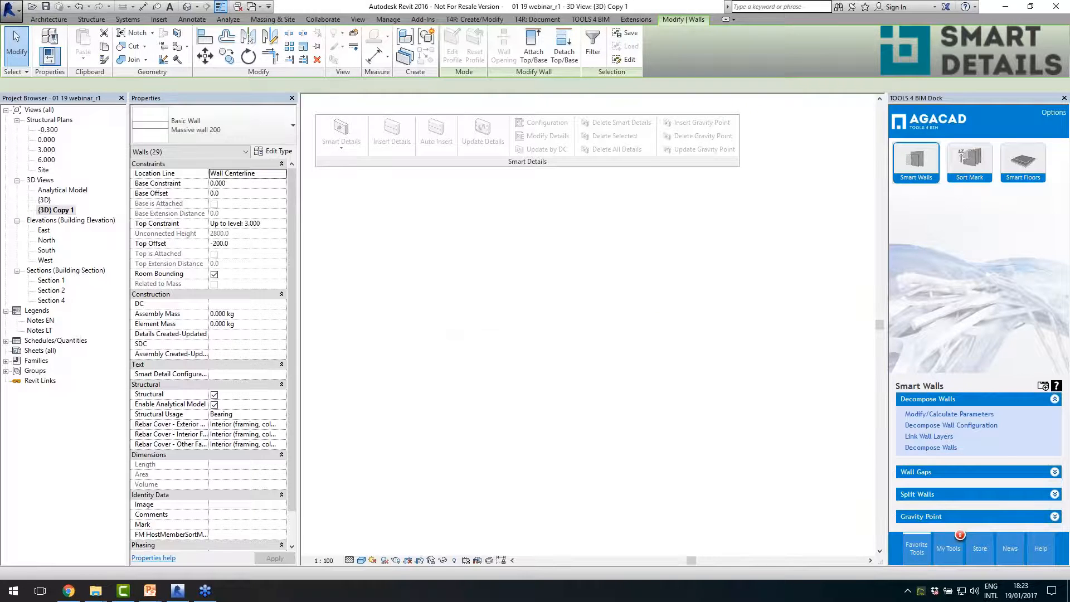
# - Inspect the vertical joint between two split wall panels up close and select one of its loop connections
pyautogui.click(649, 336)
pyautogui.moveTo(647, 332)
pyautogui.keyDown('shift'); pyautogui.mouseDown(button='middle')
pyautogui.moveTo(605, 337)
pyautogui.moveTo(646, 341)
pyautogui.mouseUp(button='middle'); pyautogui.keyUp('shift')
pyautogui.press('alt')
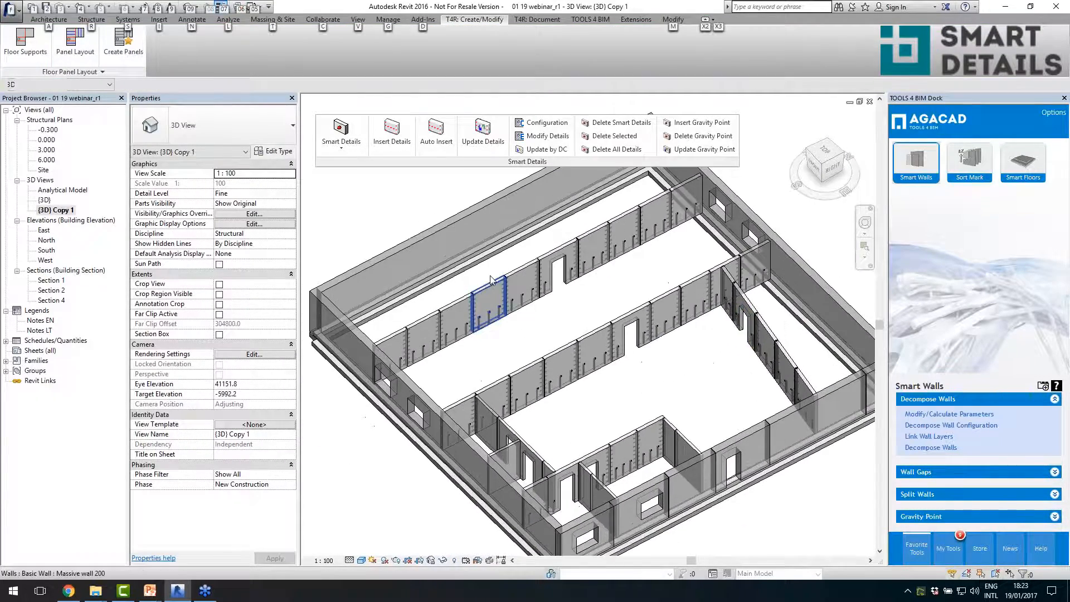
pyautogui.scroll(8, 516, 267)
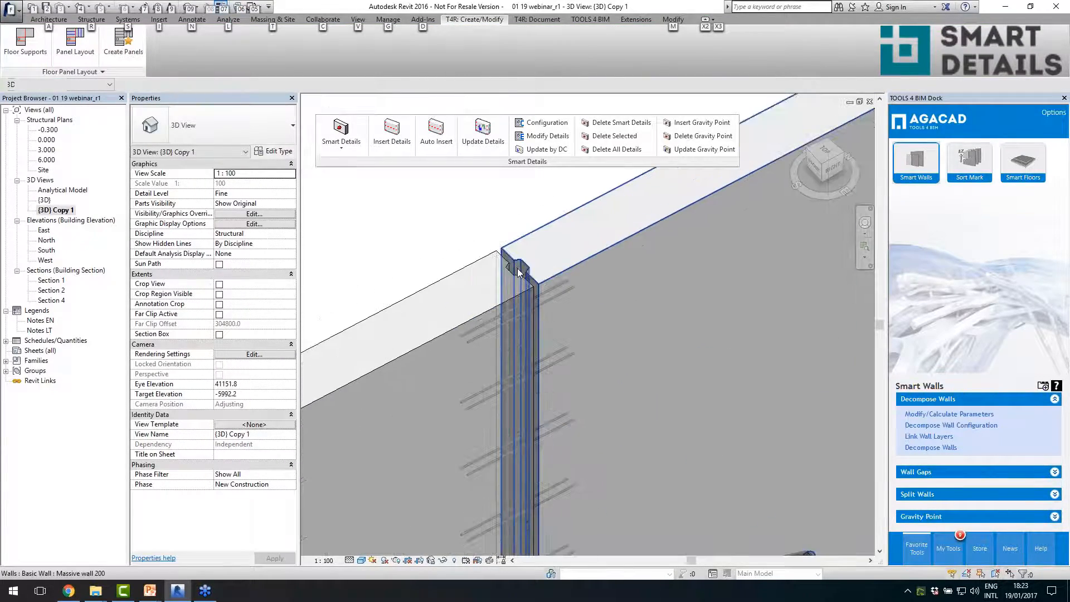
pyautogui.scroll(-3, 519, 272)
pyautogui.scroll(3, 527, 266)
pyautogui.scroll(2, 503, 254)
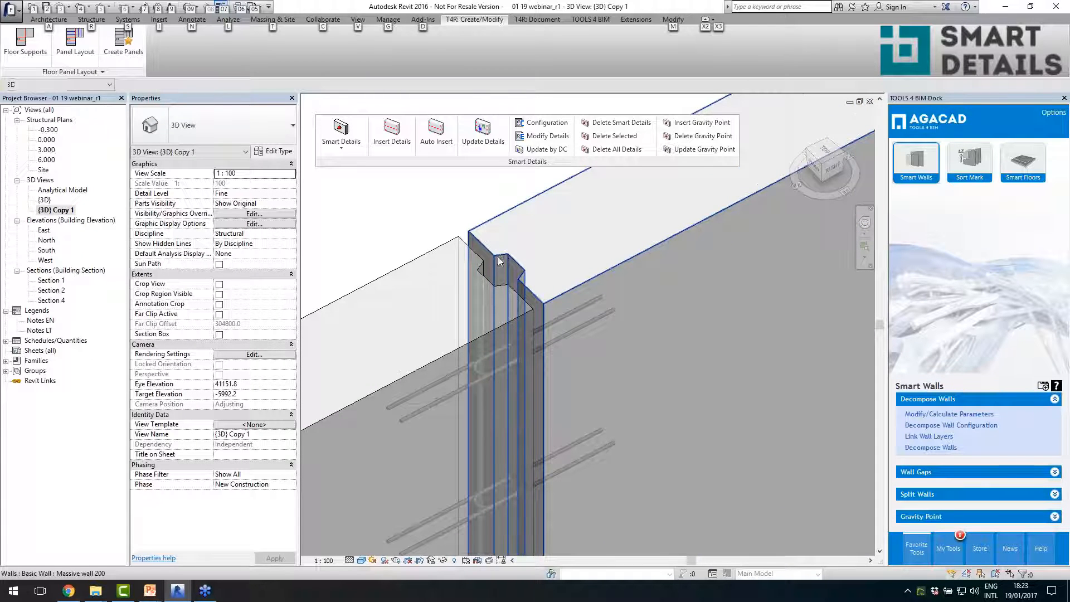
pyautogui.scroll(-3, 503, 261)
pyautogui.click(537, 299)
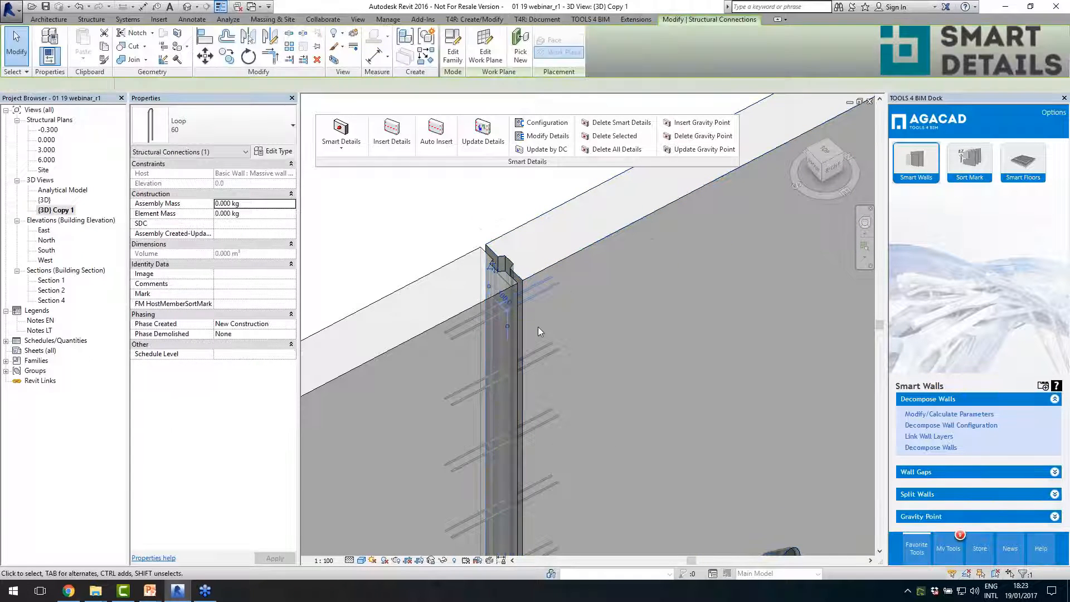
# - Select individual bottom tubes in an interior wall panel and check their distances from the panel end
pyautogui.scroll(-4, 547, 361)
pyautogui.scroll(3, 558, 413)
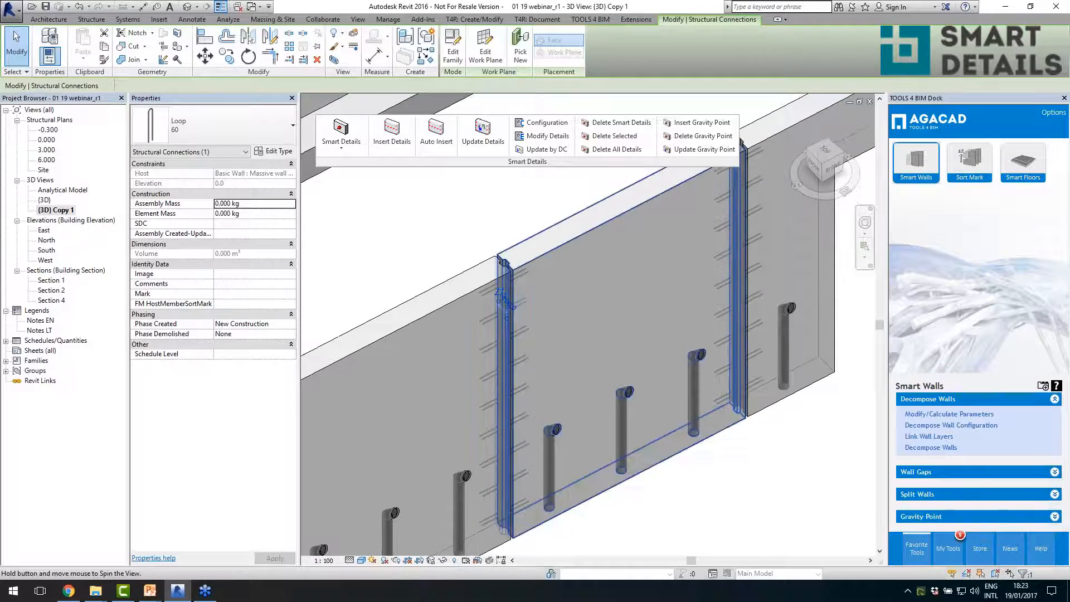
pyautogui.scroll(-3, 557, 413)
pyautogui.click(571, 421)
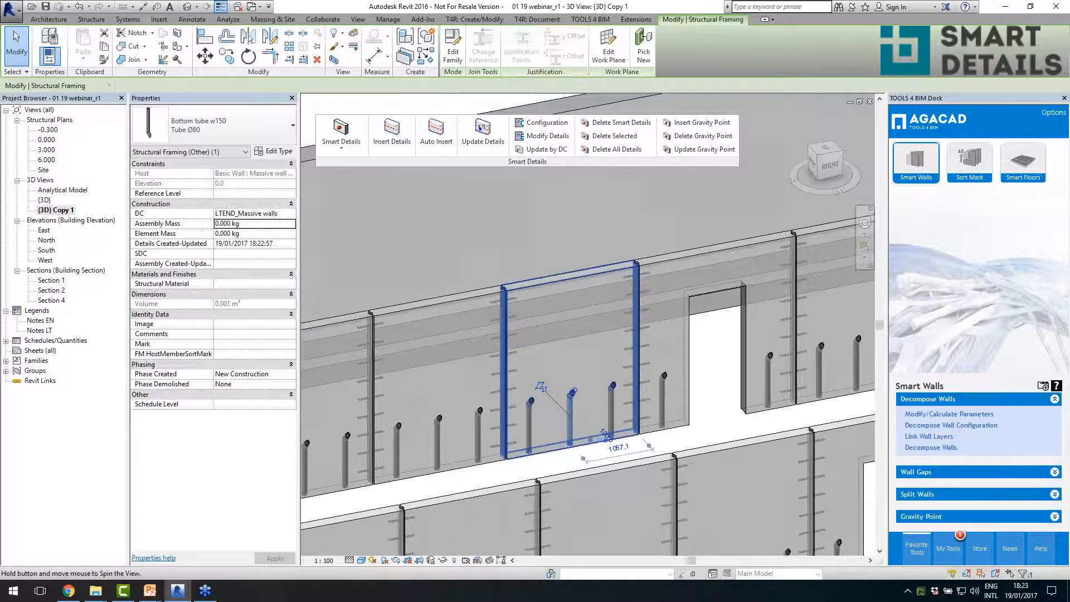
pyautogui.scroll(4, 515, 454)
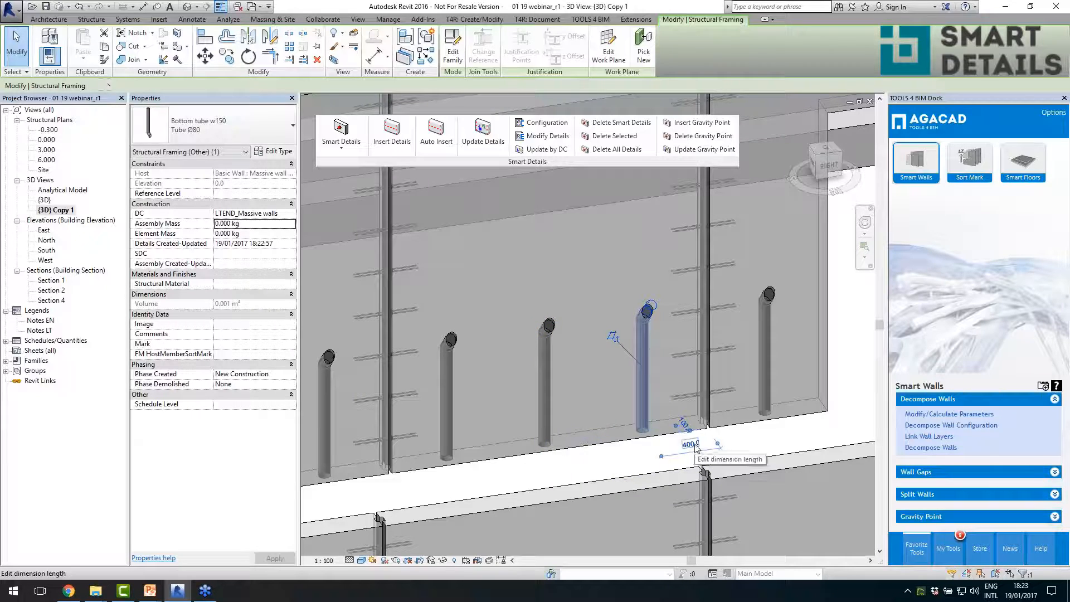
pyautogui.moveTo(646, 412); pyautogui.dragTo(550, 421)
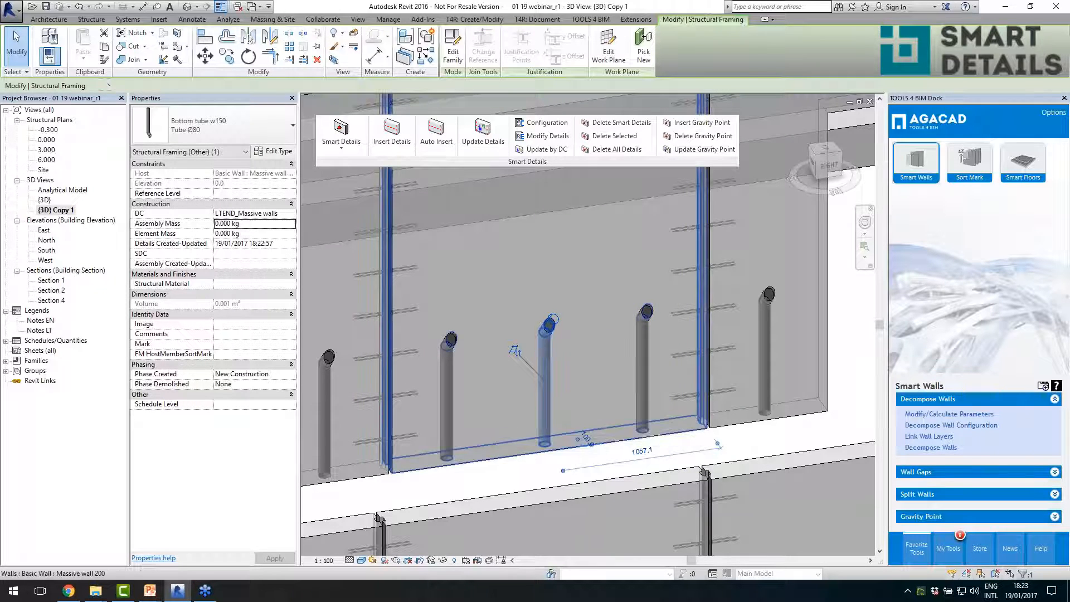
pyautogui.scroll(-8, 563, 327)
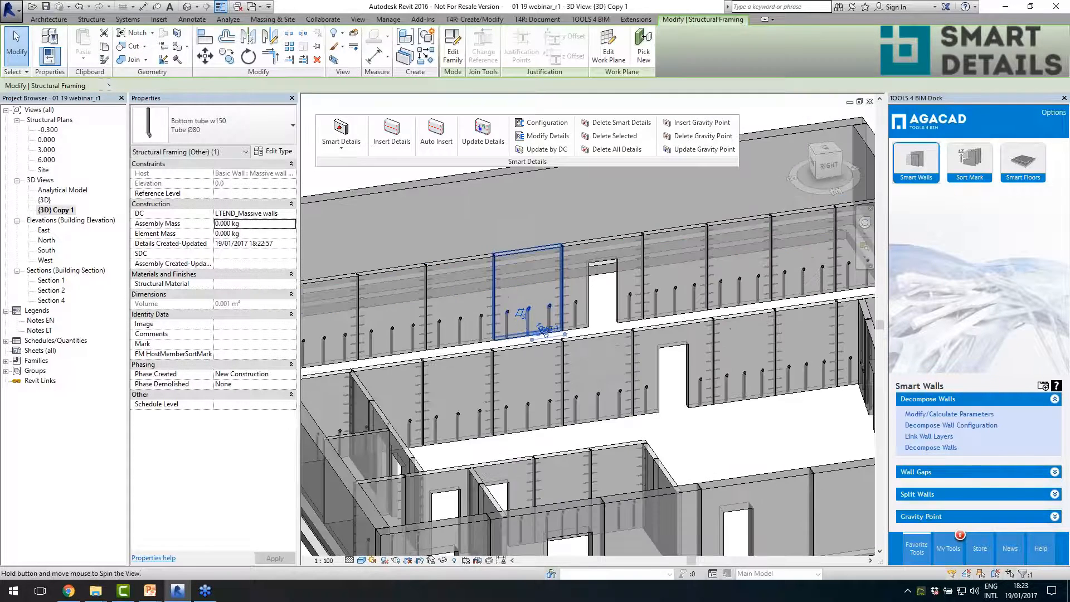
# - Examine the tubes and loops placed around a door opening and the wall intersections of the small rooms from above
pyautogui.scroll(4, 743, 440)
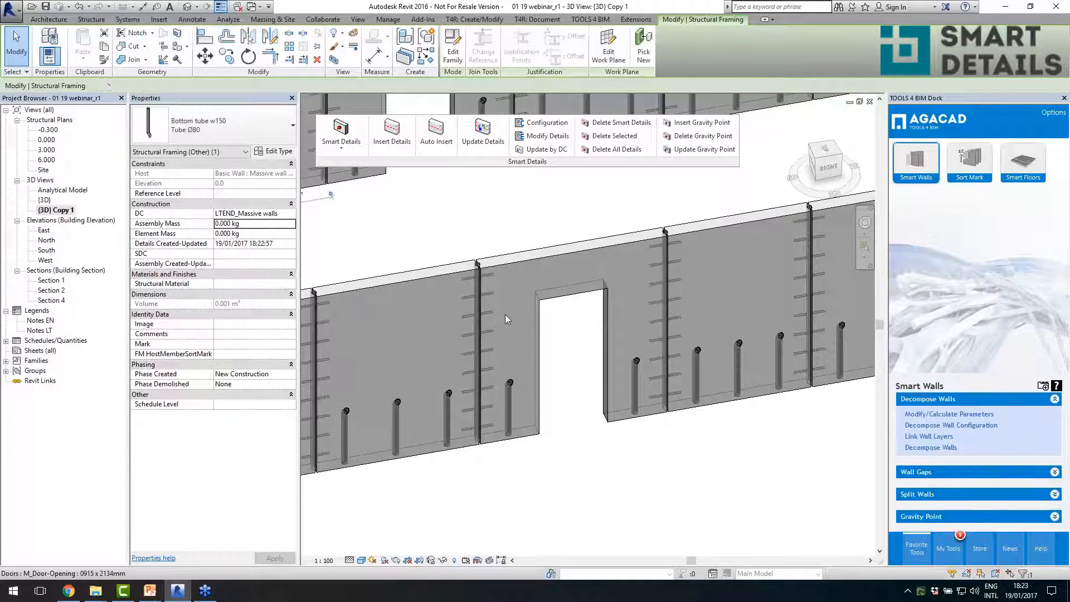
pyautogui.scroll(-5, 507, 319)
pyautogui.keyDown('shift'); pyautogui.moveTo(507, 319); pyautogui.dragTo(636, 353, button='middle'); pyautogui.keyUp('shift')
pyautogui.scroll(2, 664, 269)
pyautogui.scroll(-1, 645, 349)
pyautogui.press('alt')
pyautogui.scroll(6, 510, 394)
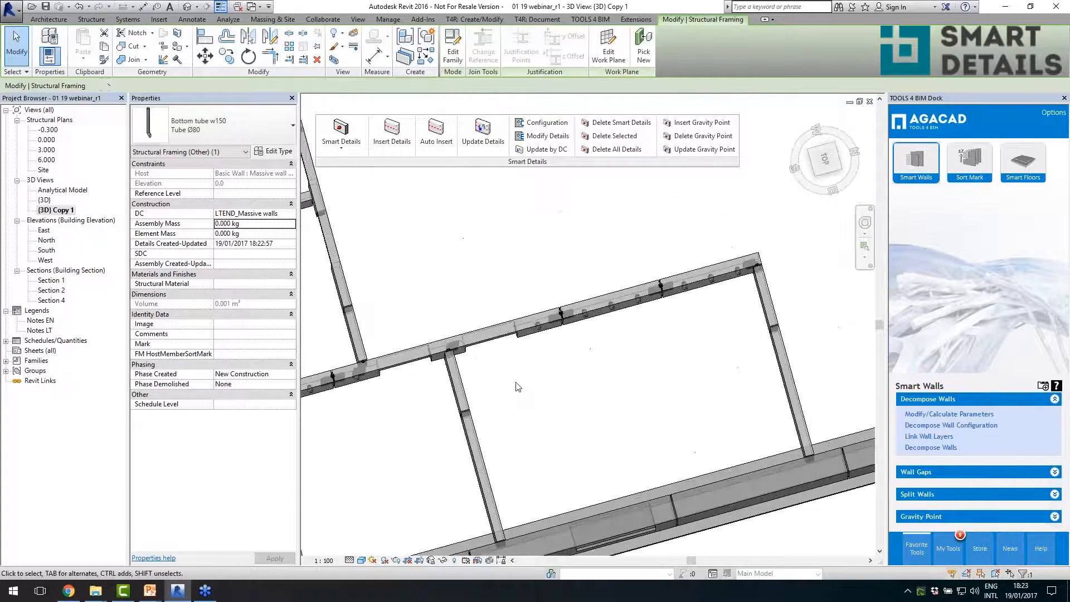
pyautogui.scroll(-6, 584, 352)
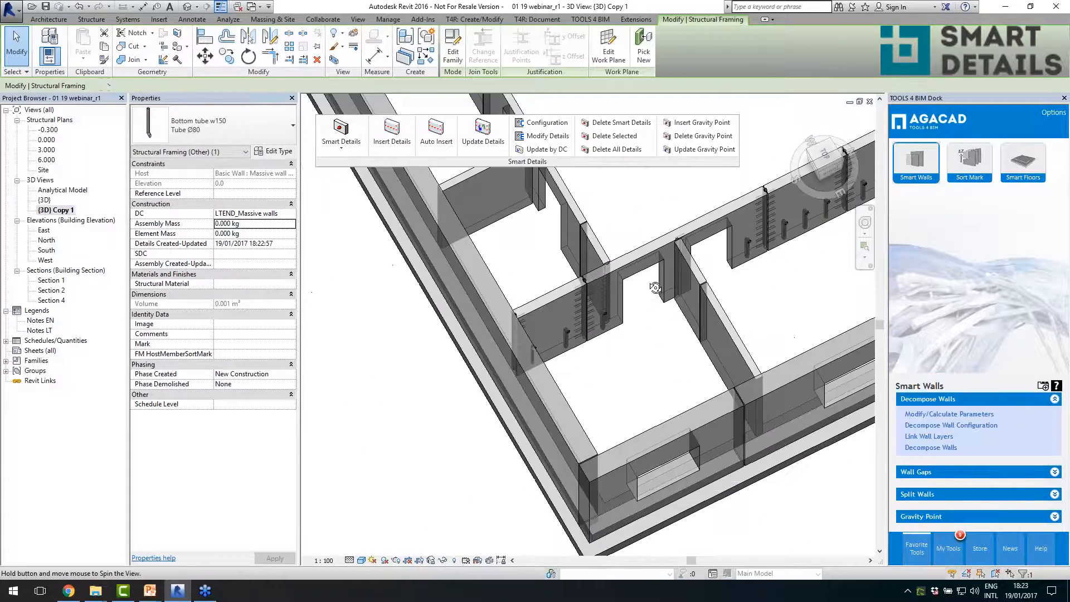
# - Select the wall with the door opening and the perpendicular Massive wall 150 to inspect the details at their intersection
pyautogui.click(638, 248)
pyautogui.scroll(3, 696, 268)
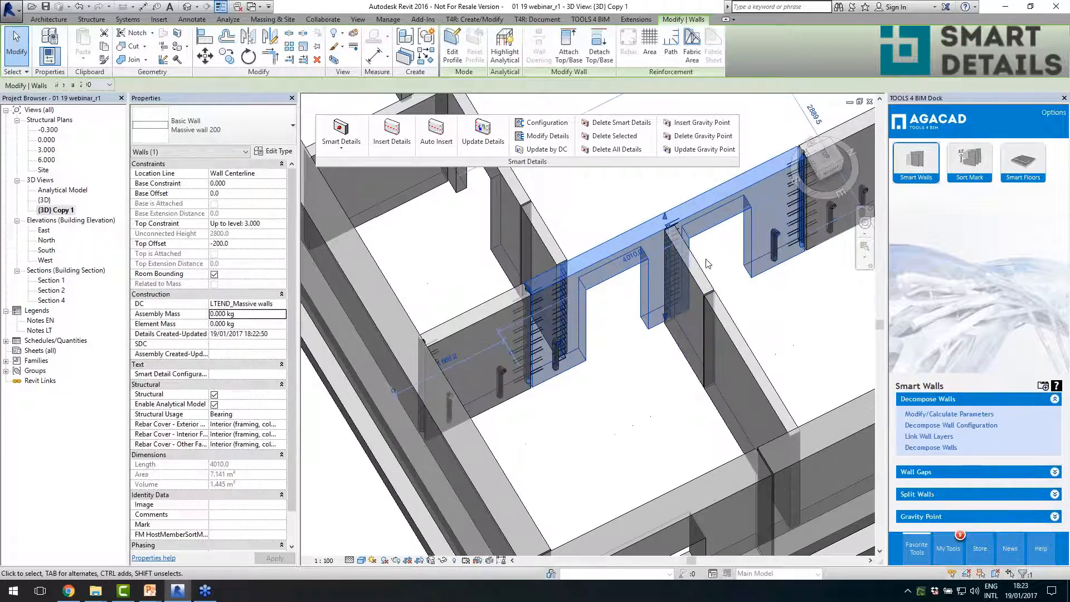
pyautogui.scroll(2, 712, 289)
pyautogui.click(712, 289)
pyautogui.click(511, 237)
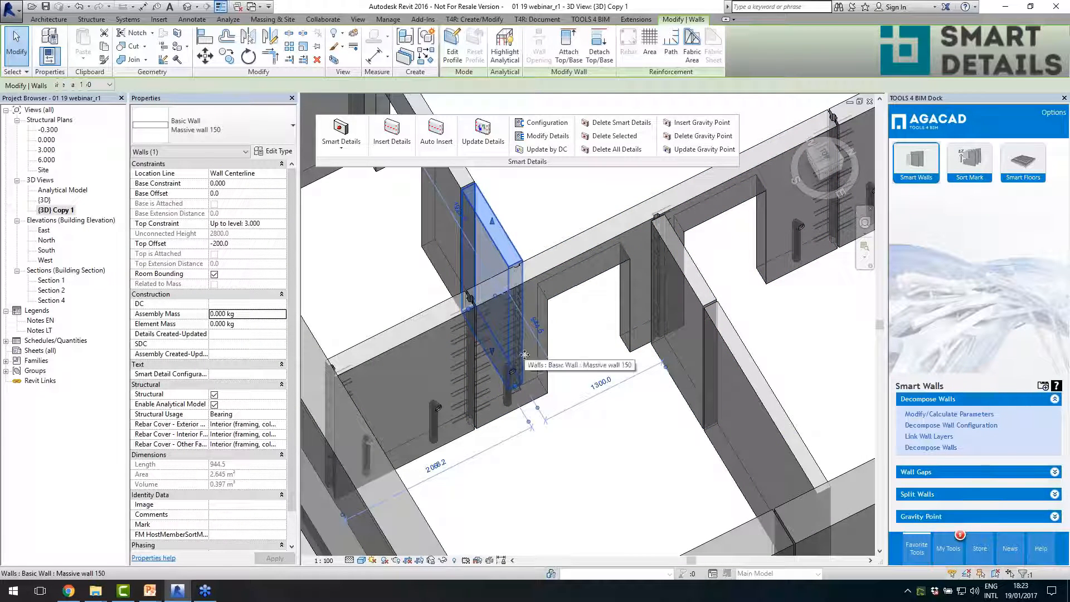
pyautogui.scroll(3, 520, 335)
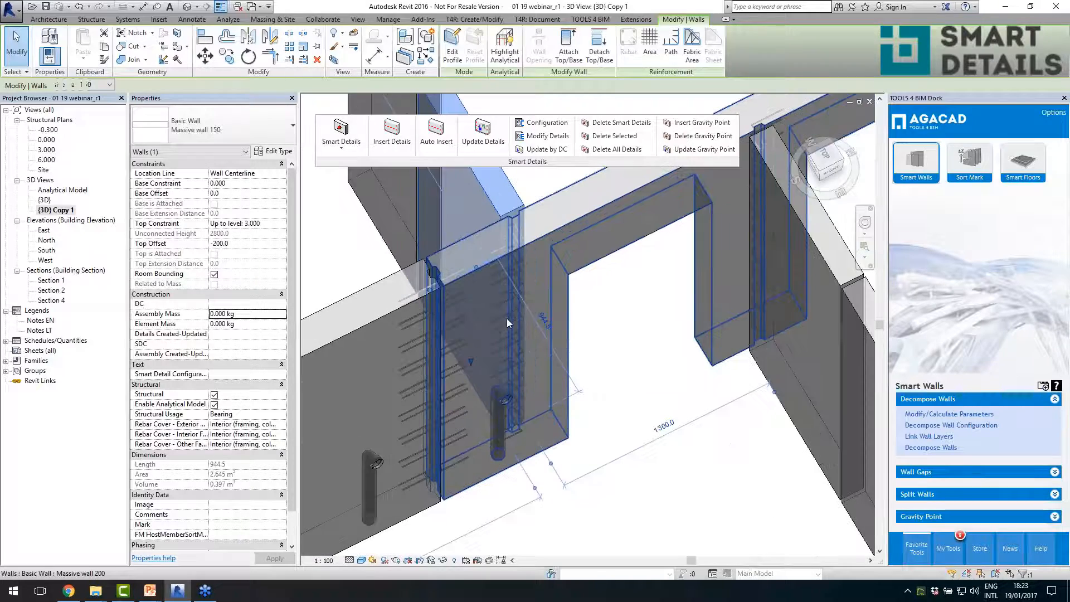
# - Select a Loop angle 90 connection at the T intersection, view its modification settings, and close them without updating
pyautogui.click(502, 326)
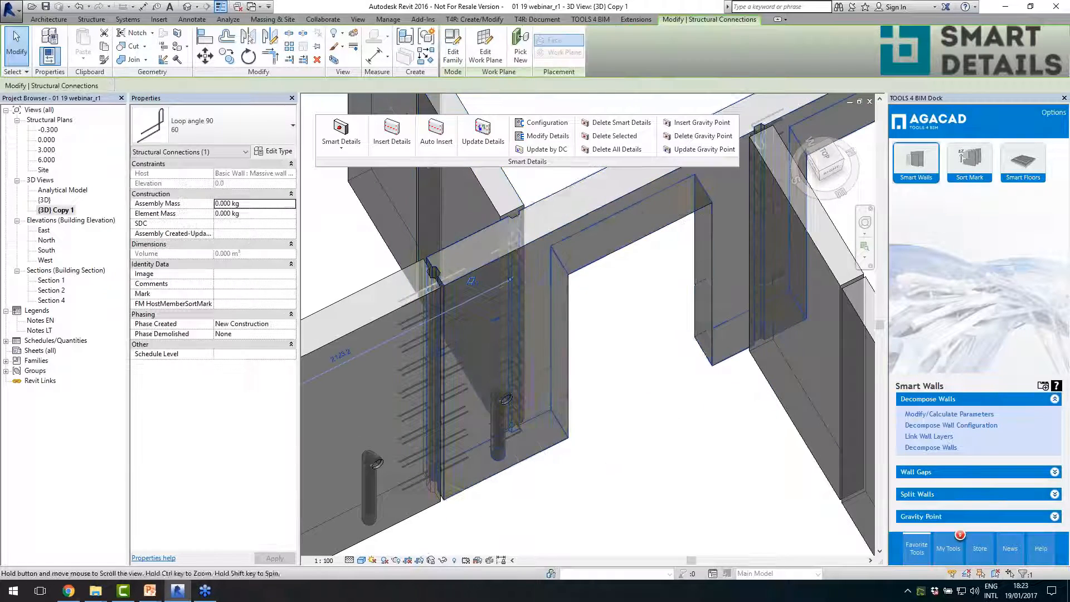
pyautogui.keyDown('shift'); pyautogui.moveTo(501, 326); pyautogui.dragTo(535, 328, button='middle'); pyautogui.keyUp('shift')
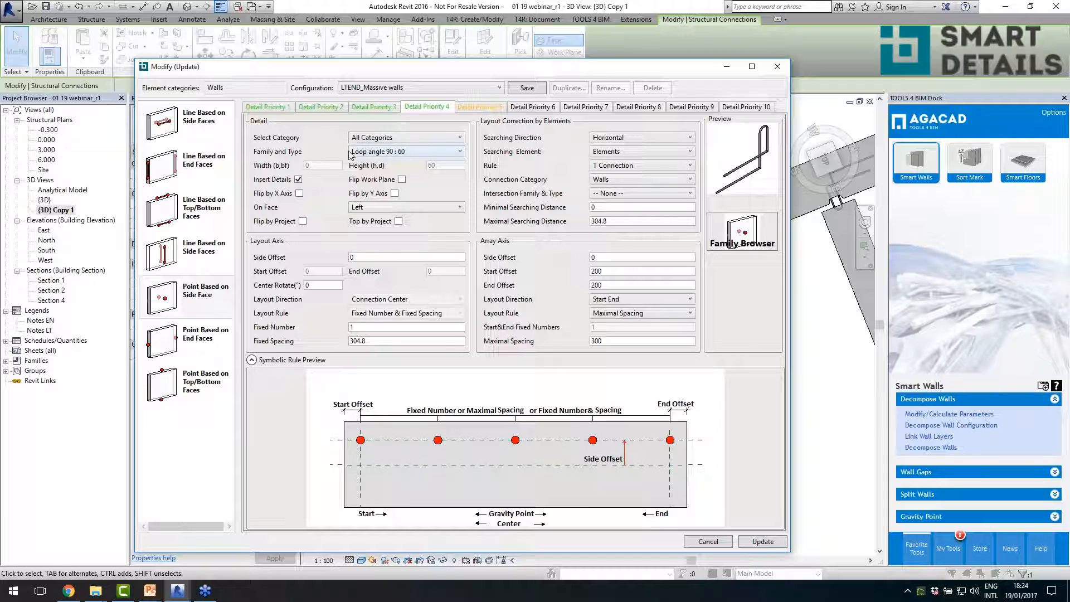
pyautogui.click(779, 66)
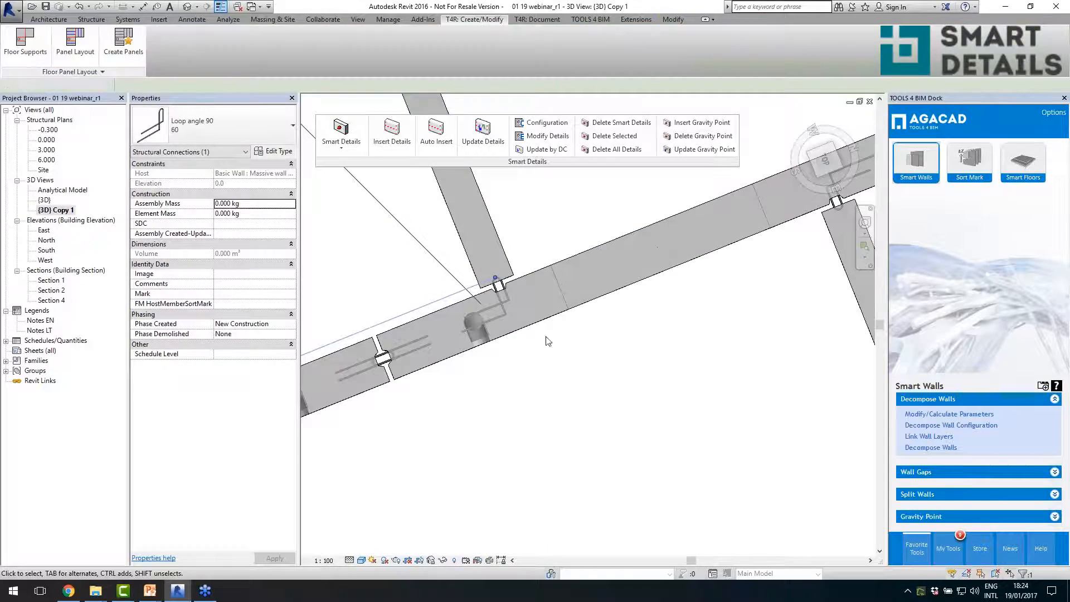
# - Select the middle Massive wall 200 panel of the long interior wall and examine the loops at its joints from above
pyautogui.scroll(-5, 513, 328)
pyautogui.scroll(5, 623, 293)
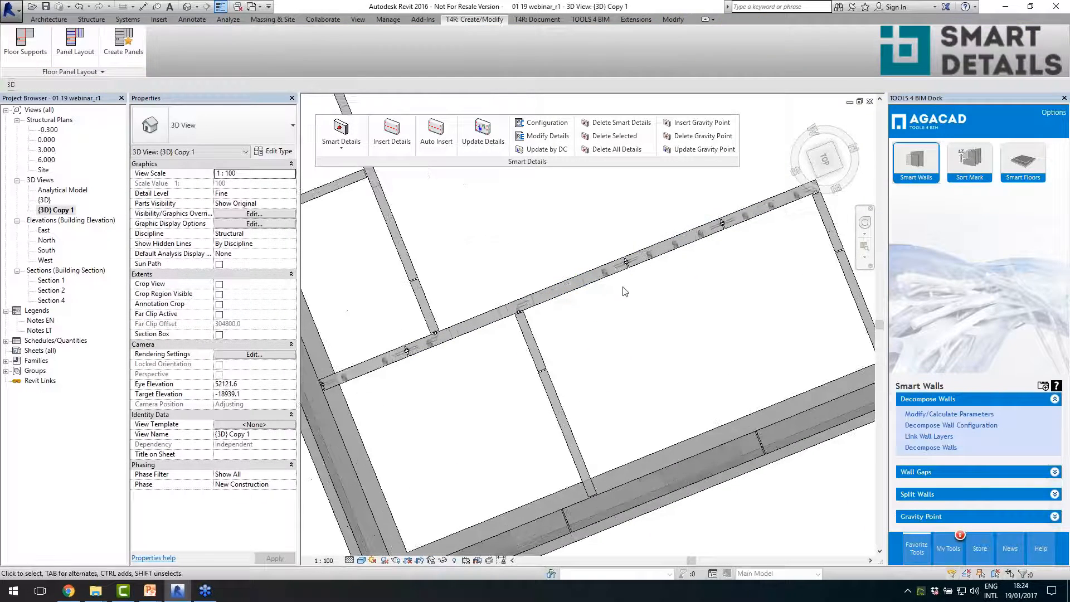
pyautogui.click(664, 259)
pyautogui.scroll(2, 664, 259)
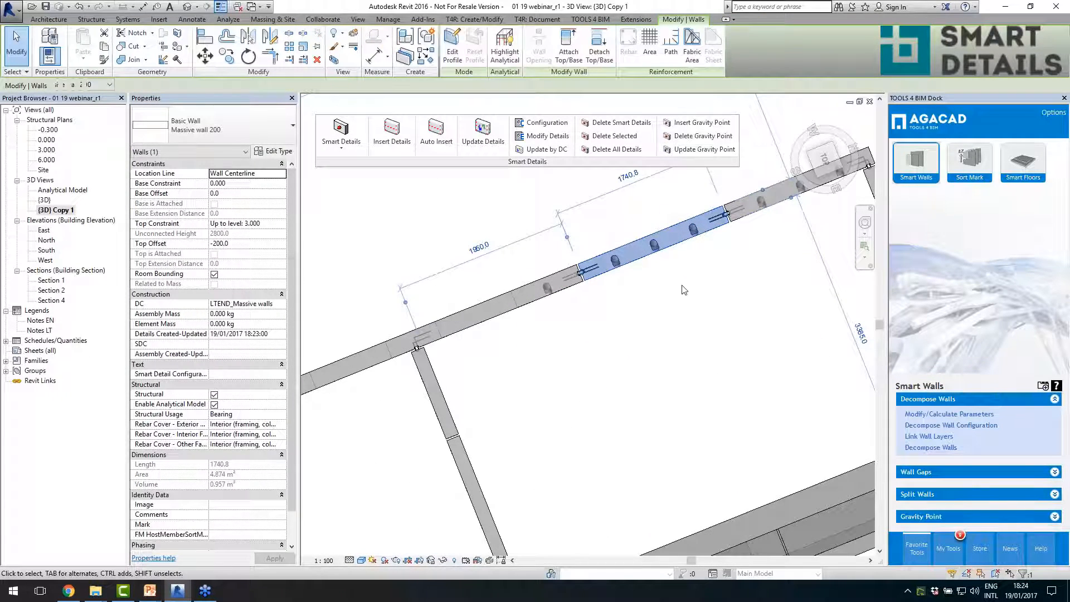
pyautogui.scroll(-3, 684, 290)
pyautogui.scroll(6, 724, 239)
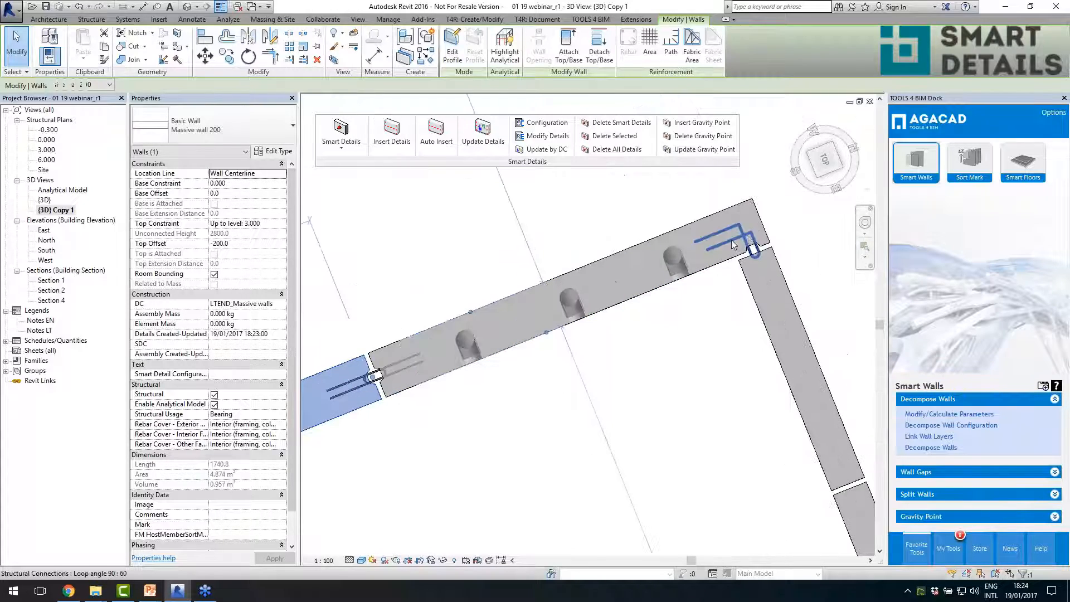
# - View the modification settings of the Loop angle 90 connection at the L corner and close them without updating
pyautogui.click(730, 240)
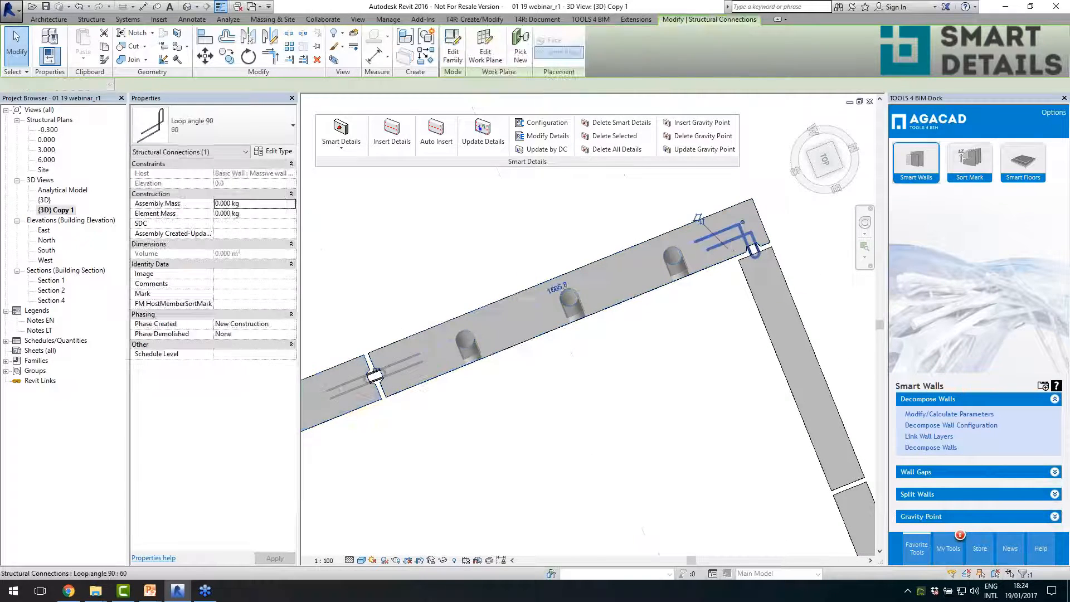
pyautogui.click(556, 140)
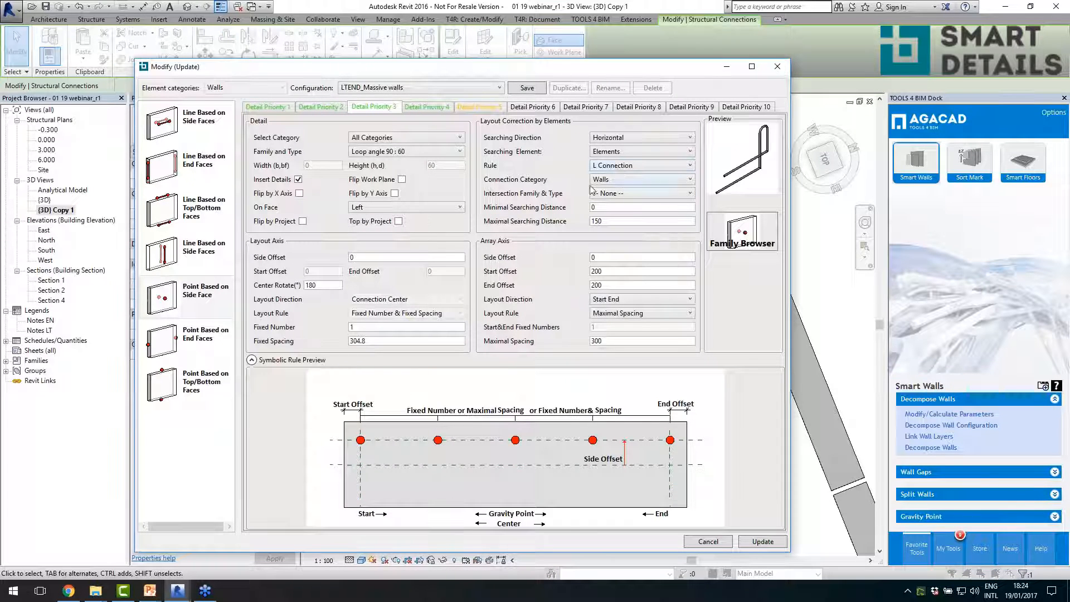
pyautogui.click(772, 71)
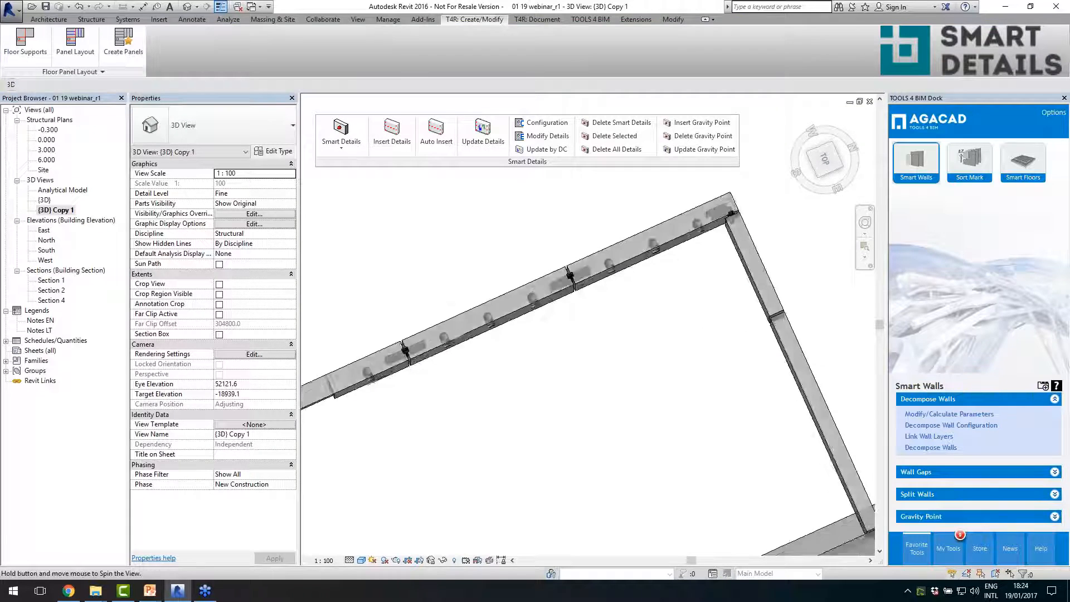
# - Select all Massive wall 150 instances visible in the view and insert details in them with the LTEND_Massive walls configuration
pyautogui.click(754, 264)
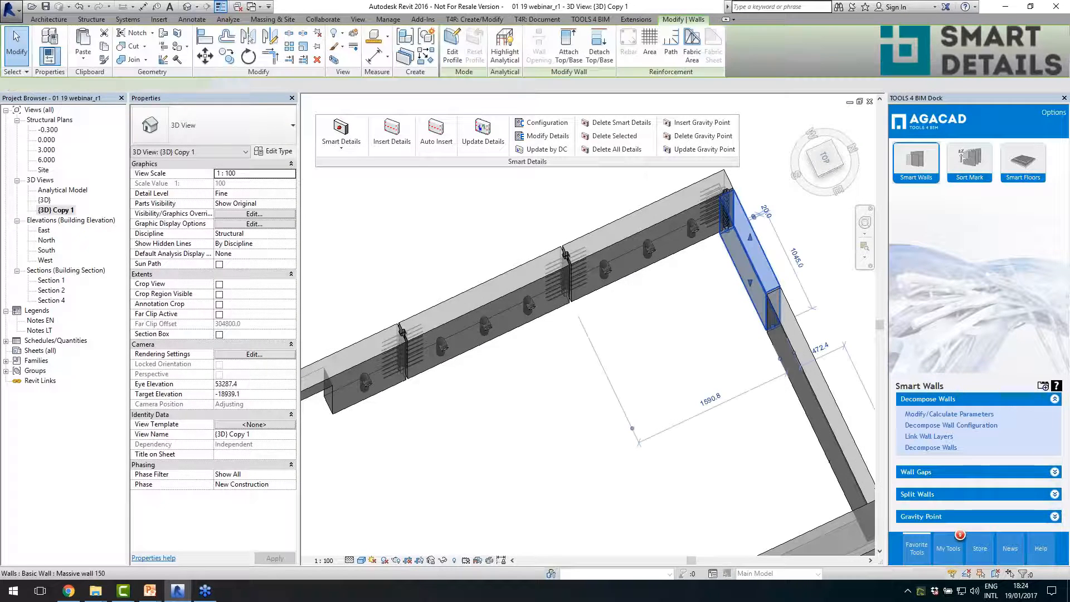
pyautogui.rightClick(669, 361)
pyautogui.moveTo(775, 227)
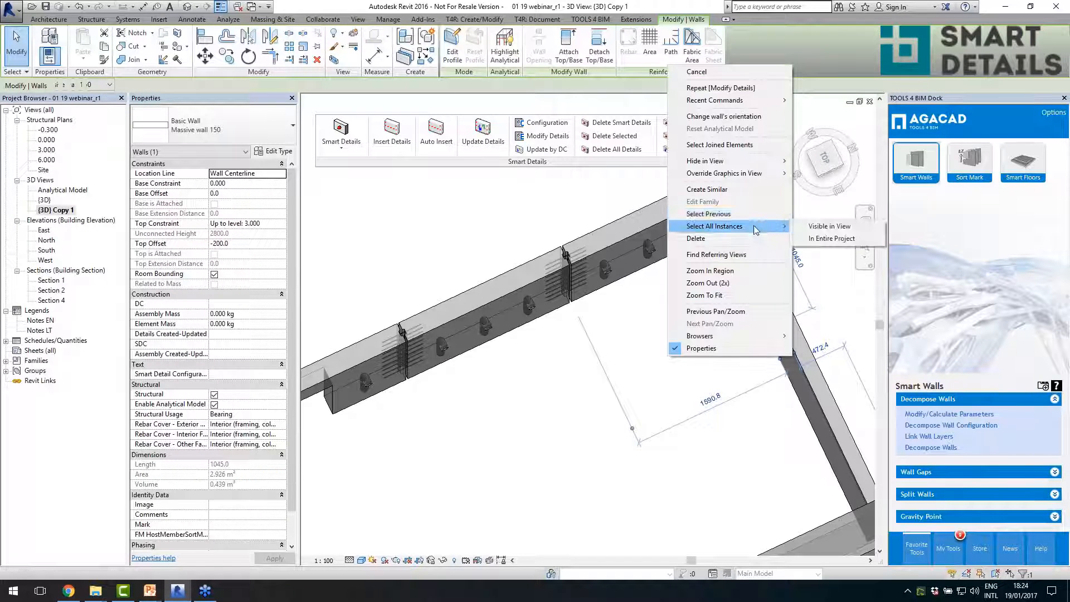
pyautogui.click(806, 227)
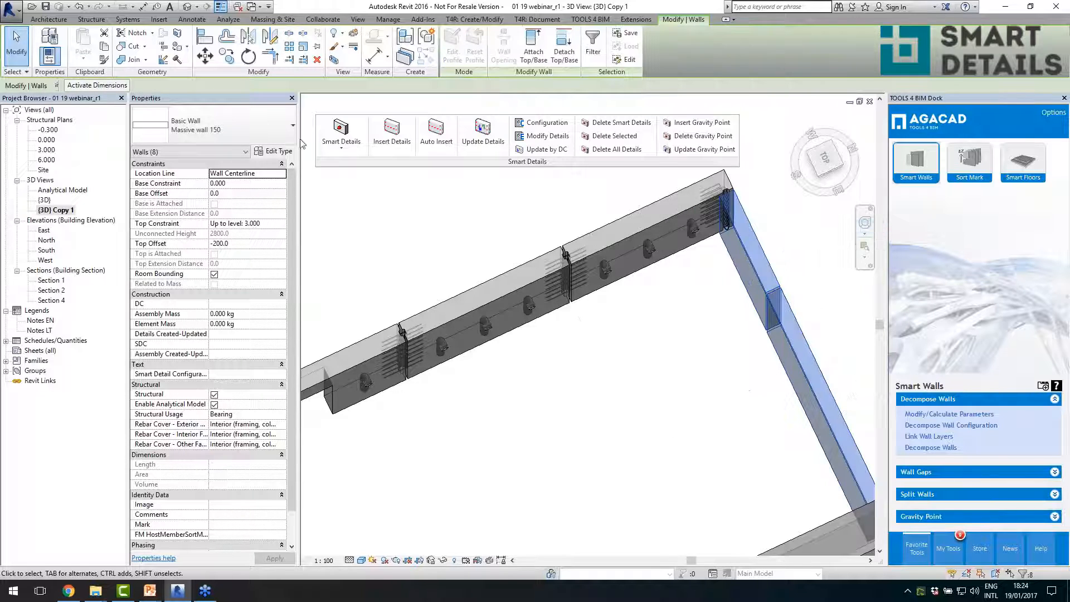
pyautogui.click(393, 153)
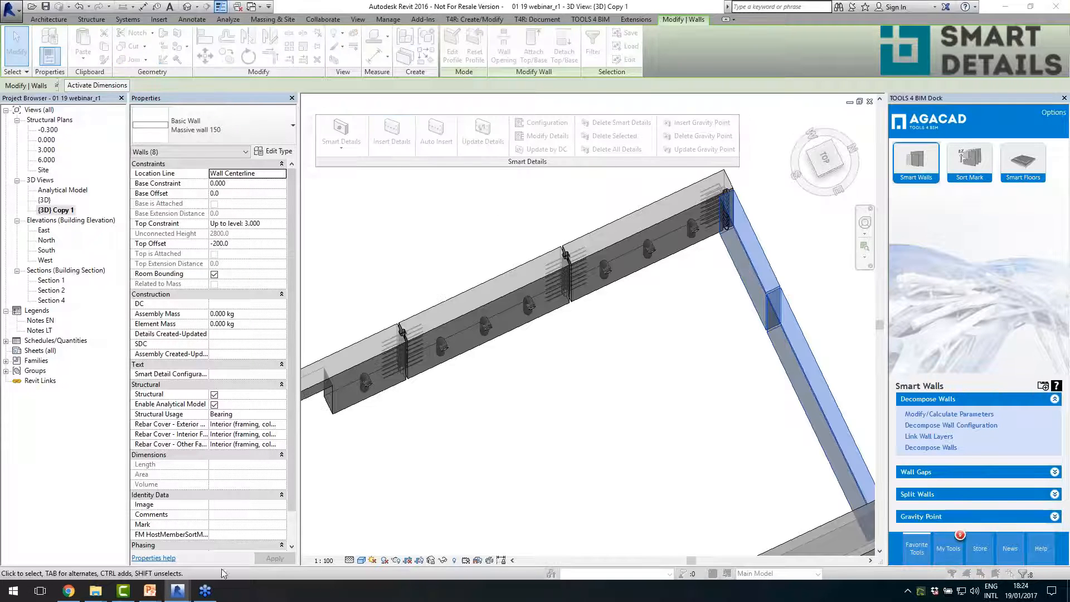
pyautogui.moveTo(173, 588)
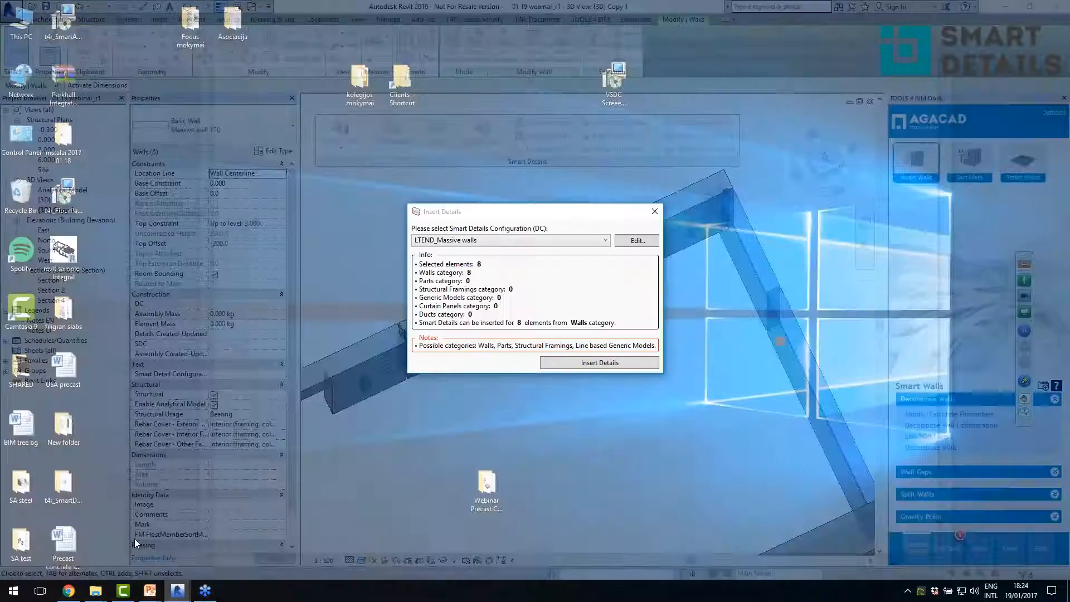
pyautogui.click(135, 538)
pyautogui.click(552, 362)
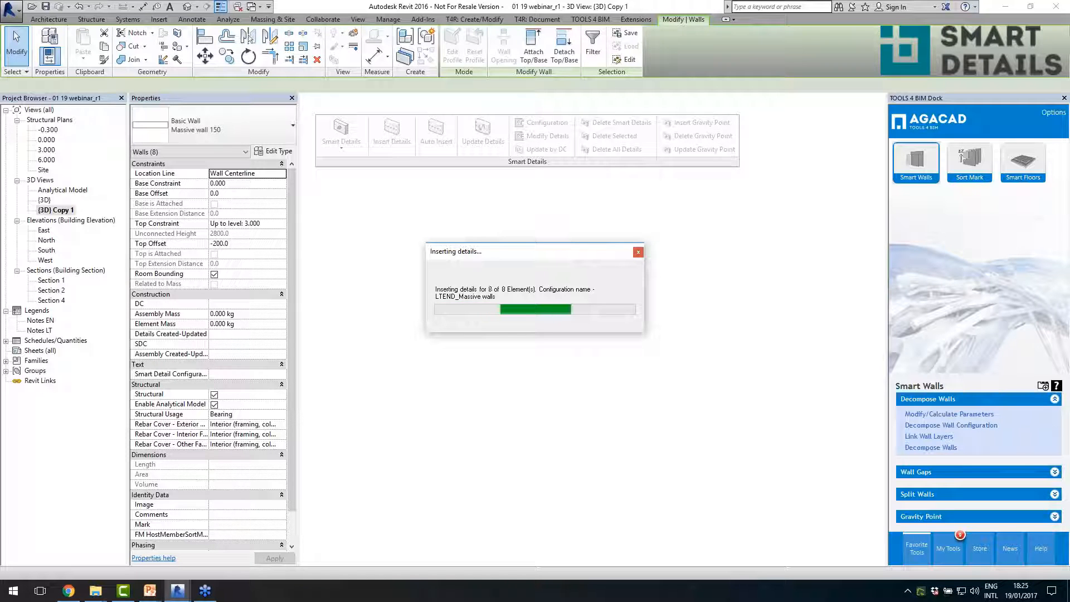
pyautogui.click(621, 378)
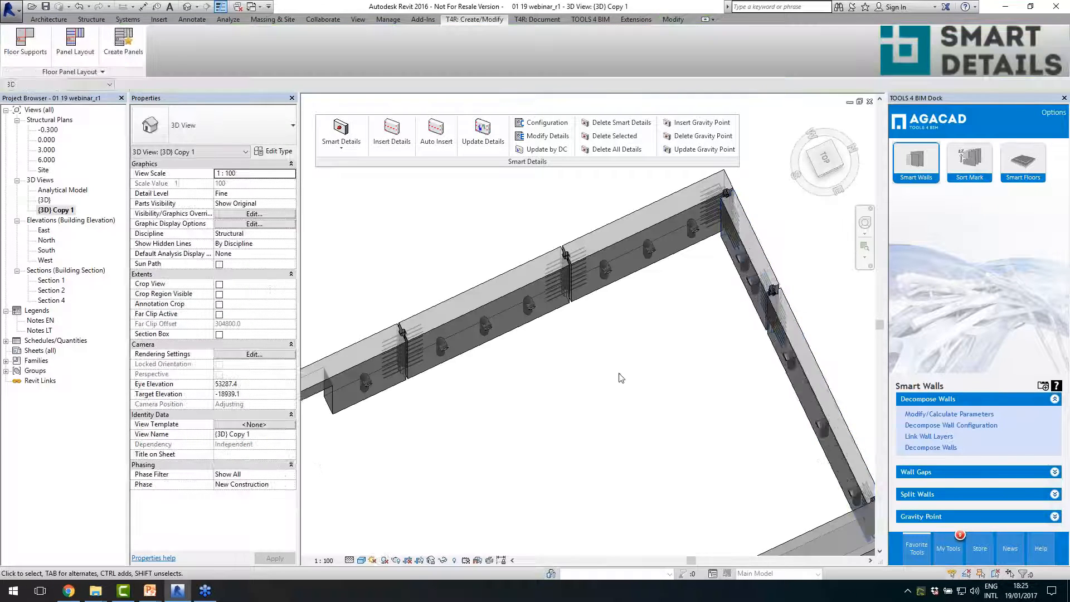
# - Examine the tubes and loops inserted in the Massive wall 150 panels of the interior rooms from an angled 3D view
pyautogui.scroll(-2, 621, 377)
pyautogui.keyDown('shift'); pyautogui.moveTo(621, 401); pyautogui.dragTo(627, 390, button='middle'); pyautogui.keyUp('shift')
pyautogui.keyDown('shift'); pyautogui.moveTo(653, 340); pyautogui.dragTo(635, 375, button='middle'); pyautogui.keyUp('shift')
pyautogui.scroll(-3, 641, 374)
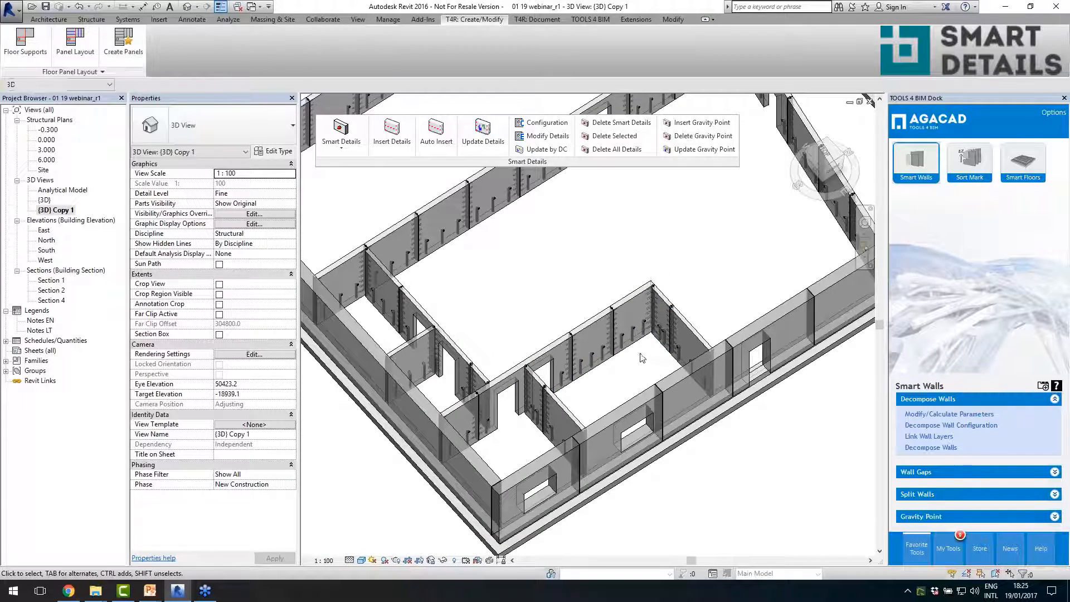
pyautogui.scroll(4, 701, 297)
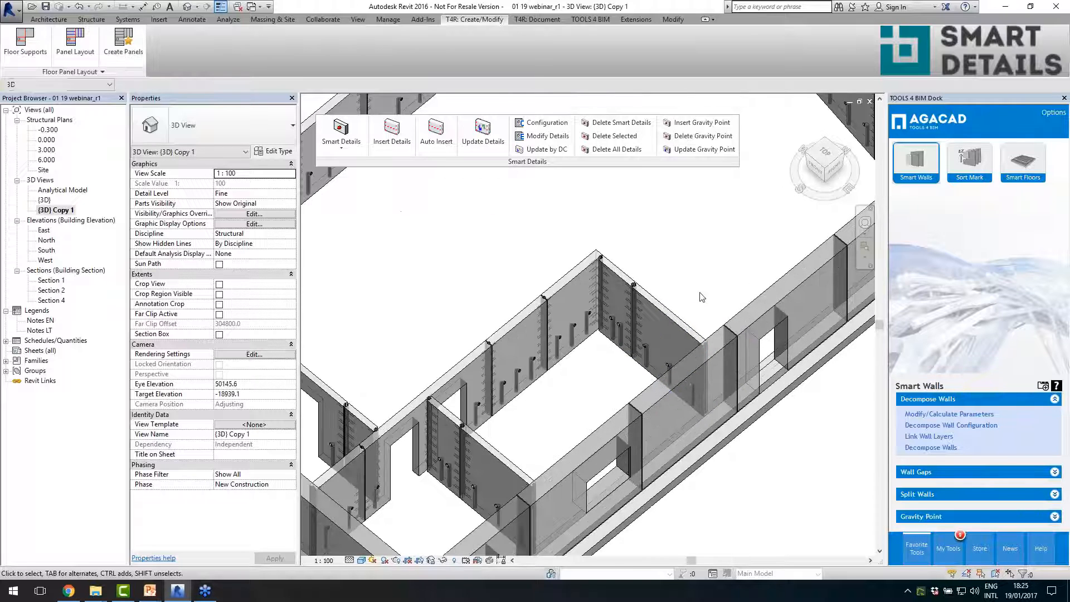
pyautogui.scroll(1, 698, 299)
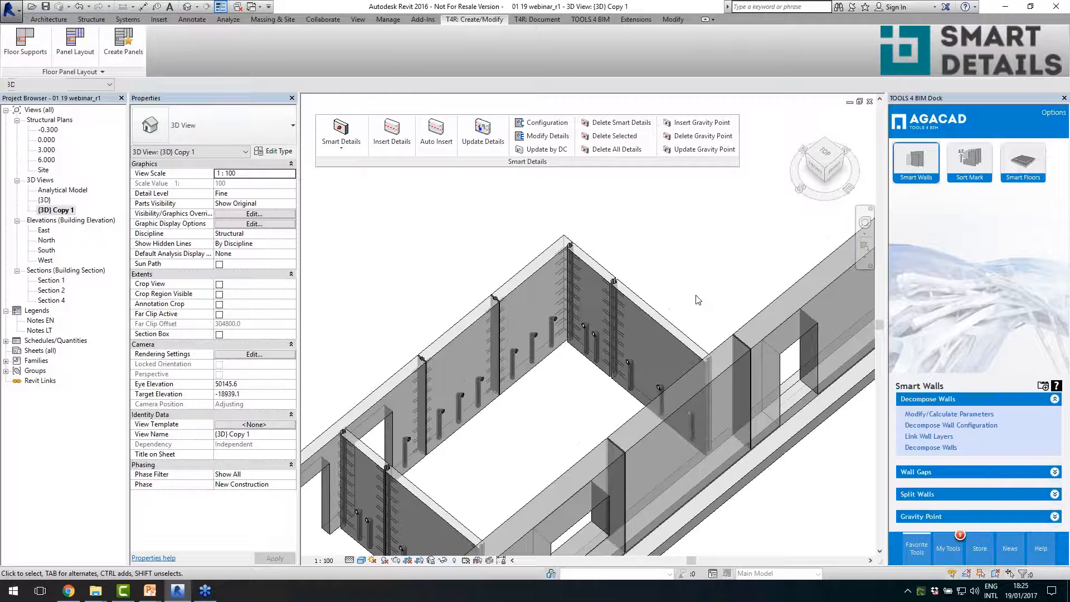
# - Select the longer Massive wall 150 panel beside the room's outer corner and inspect its details from several angles
pyautogui.click(655, 314)
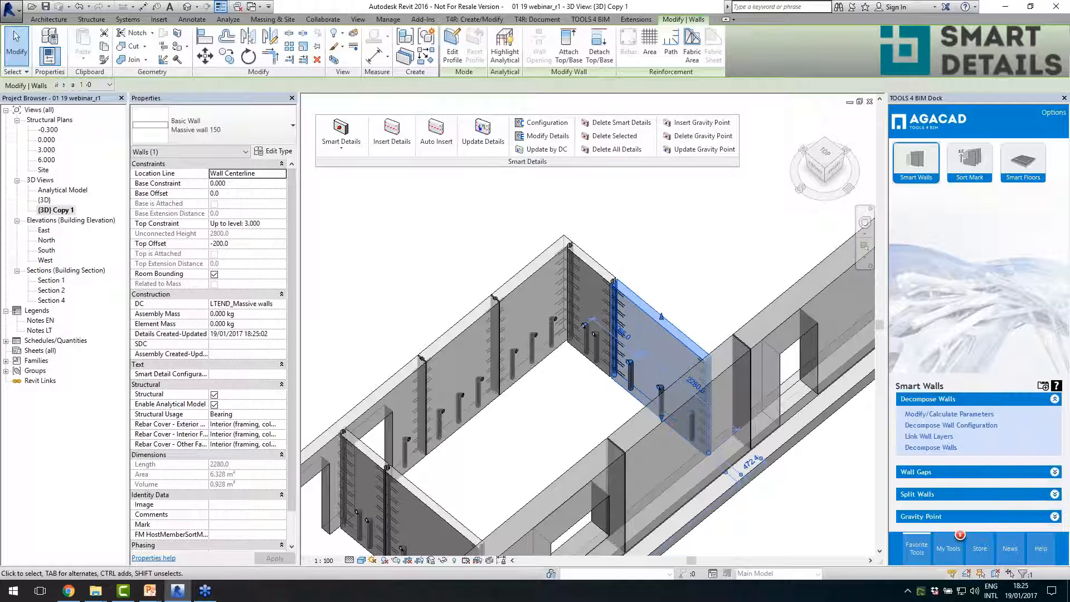
pyautogui.keyDown('shift'); pyautogui.moveTo(658, 312); pyautogui.dragTo(651, 282, button='middle'); pyautogui.keyUp('shift')
pyautogui.press('alt')
pyautogui.click(554, 352)
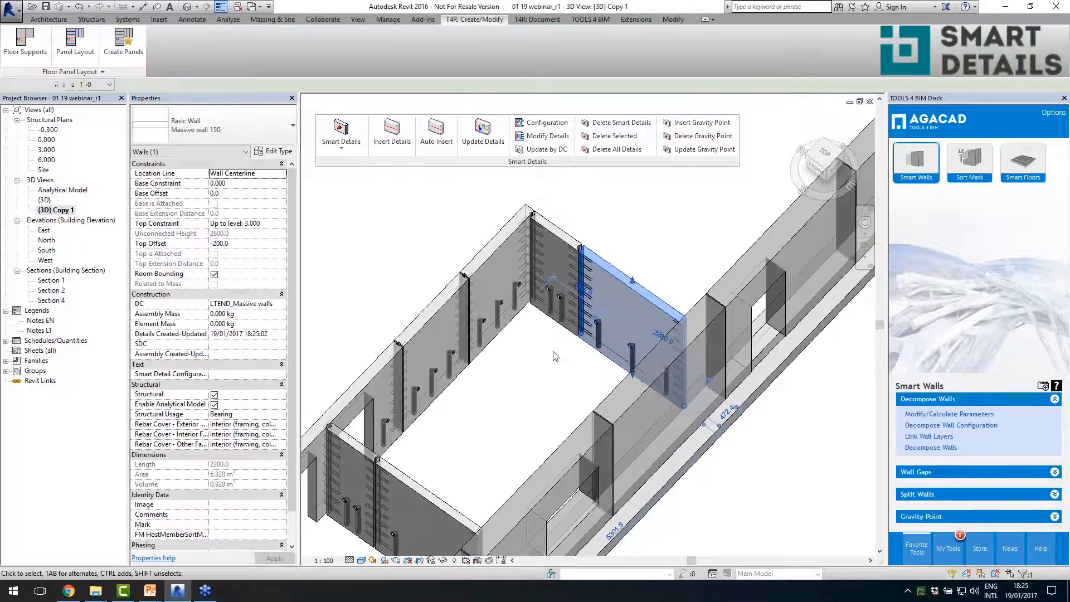
pyautogui.click(615, 264)
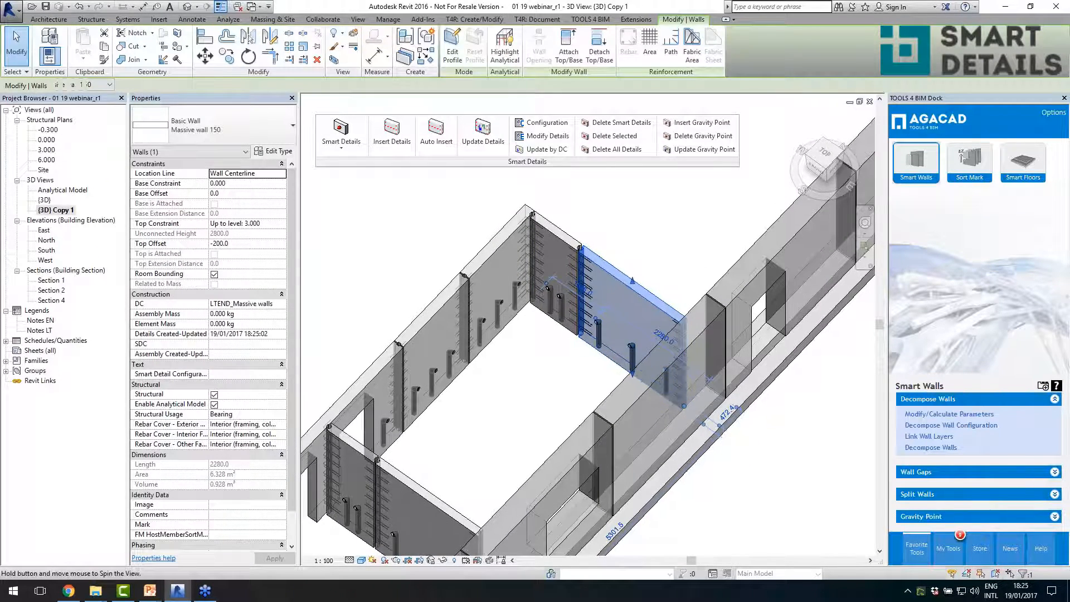
pyautogui.keyDown('shift'); pyautogui.moveTo(625, 267); pyautogui.dragTo(634, 347, button='middle'); pyautogui.keyUp('shift')
# - Select the Loop connection at the L corner and examine the corner and T intersections of the thin walls from above
pyautogui.scroll(4, 506, 182)
pyautogui.click(612, 253)
pyautogui.scroll(-4, 664, 261)
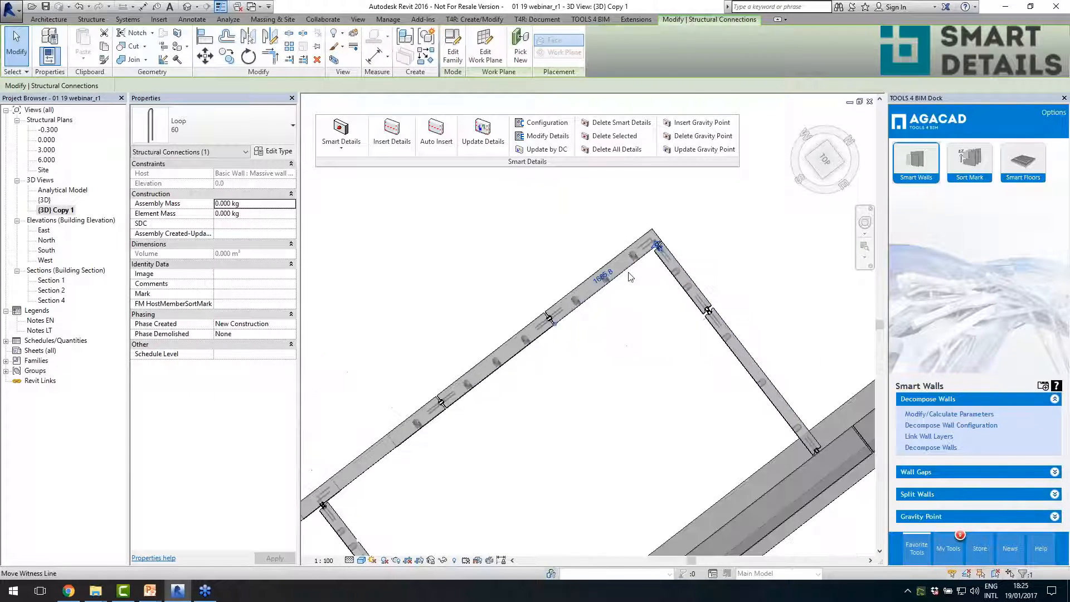
pyautogui.scroll(3, 635, 267)
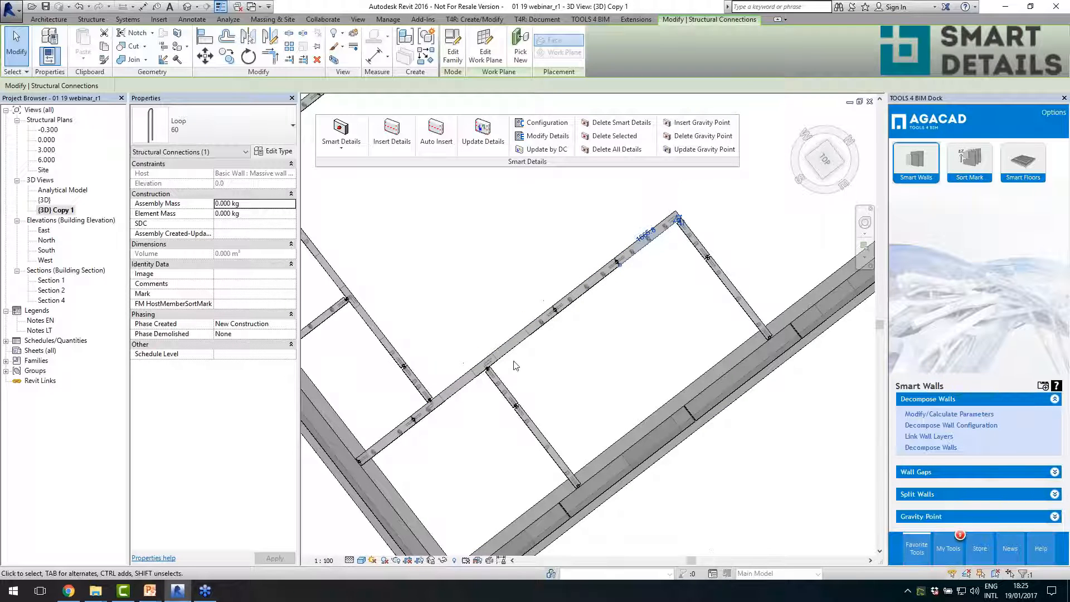
pyautogui.scroll(5, 515, 366)
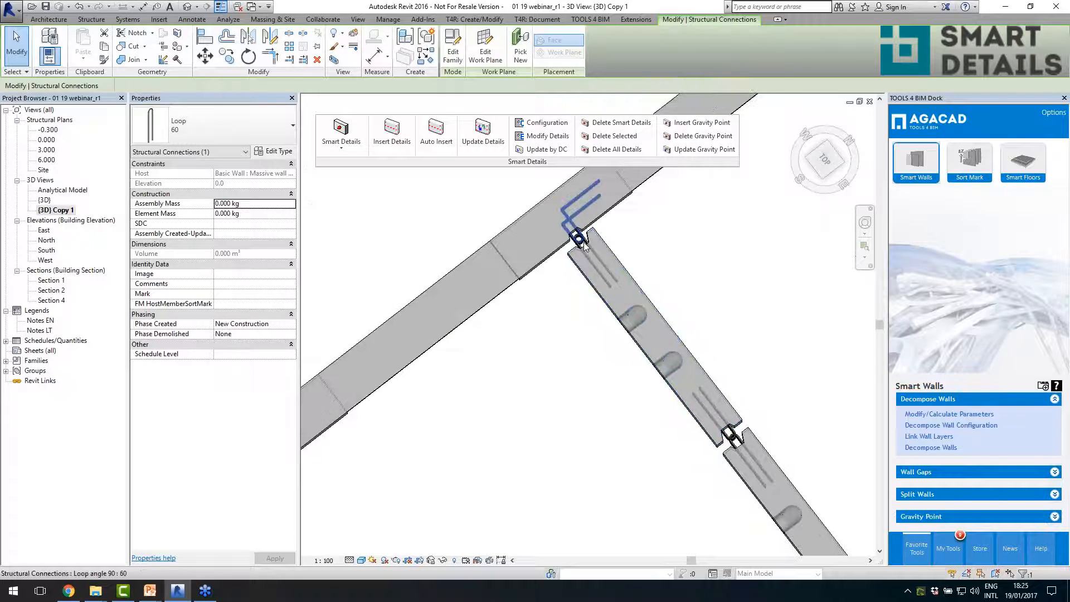
pyautogui.scroll(-4, 635, 345)
pyautogui.scroll(2, 641, 352)
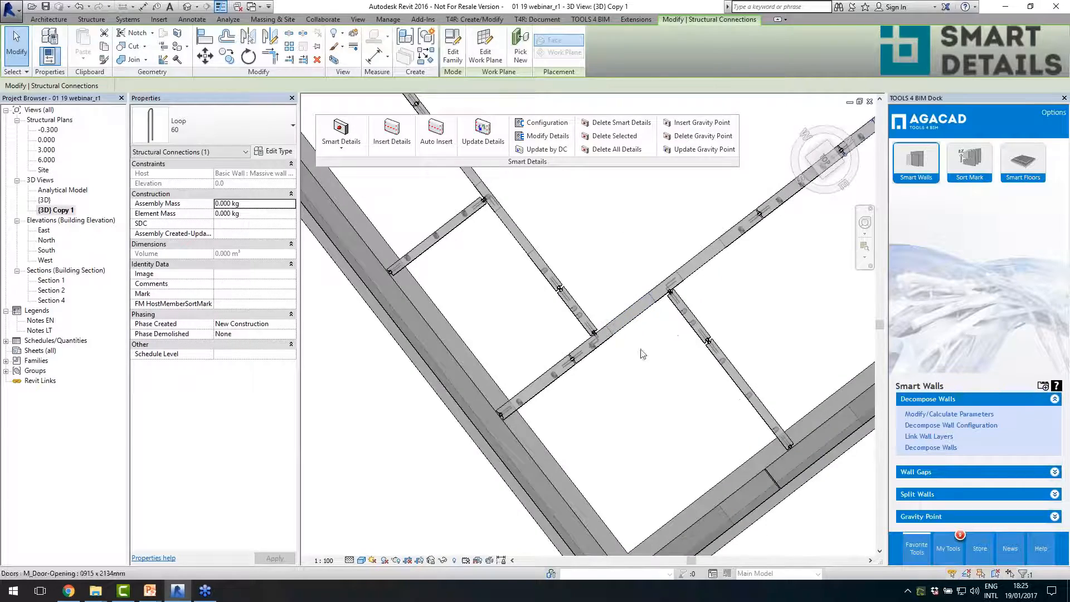
# - Select a Loop angle 90 connection beside the door opening at the T intersection and inspect the surrounding wall details in 3D
pyautogui.keyDown('shift'); pyautogui.moveTo(642, 354); pyautogui.dragTo(663, 248, button='middle'); pyautogui.keyUp('shift')
pyautogui.scroll(5, 480, 233)
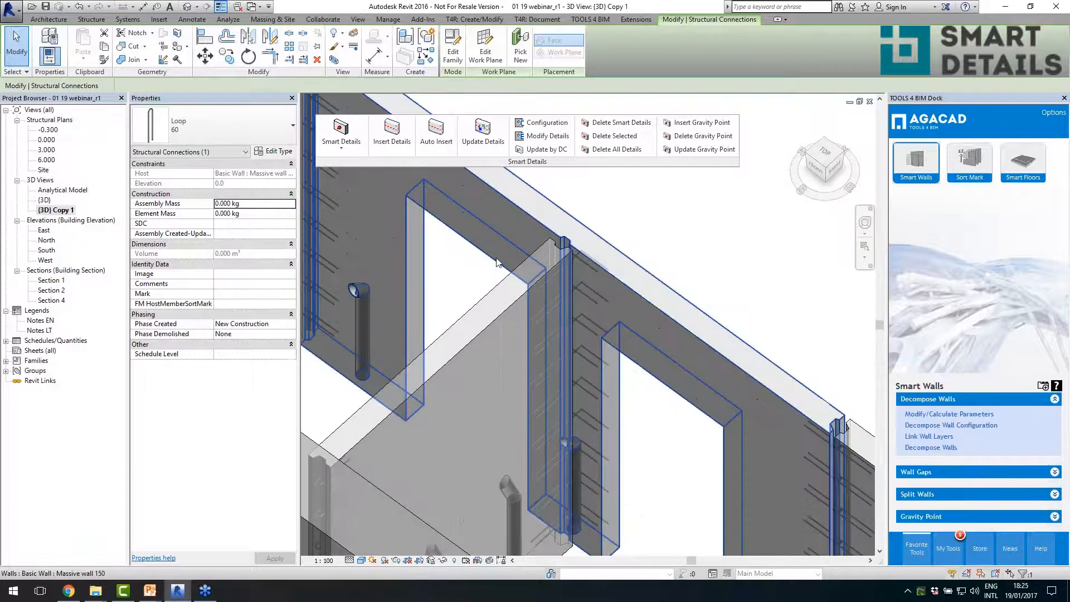
pyautogui.keyDown('shift'); pyautogui.moveTo(498, 263); pyautogui.dragTo(547, 292, button='middle'); pyautogui.keyUp('shift')
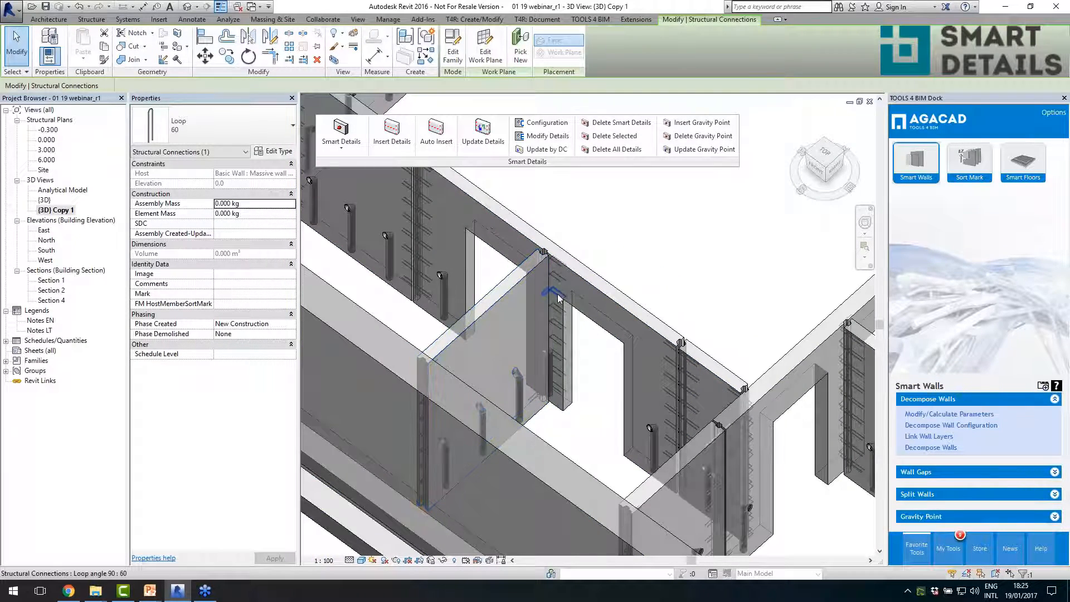
pyautogui.click(558, 298)
pyautogui.scroll(2, 552, 304)
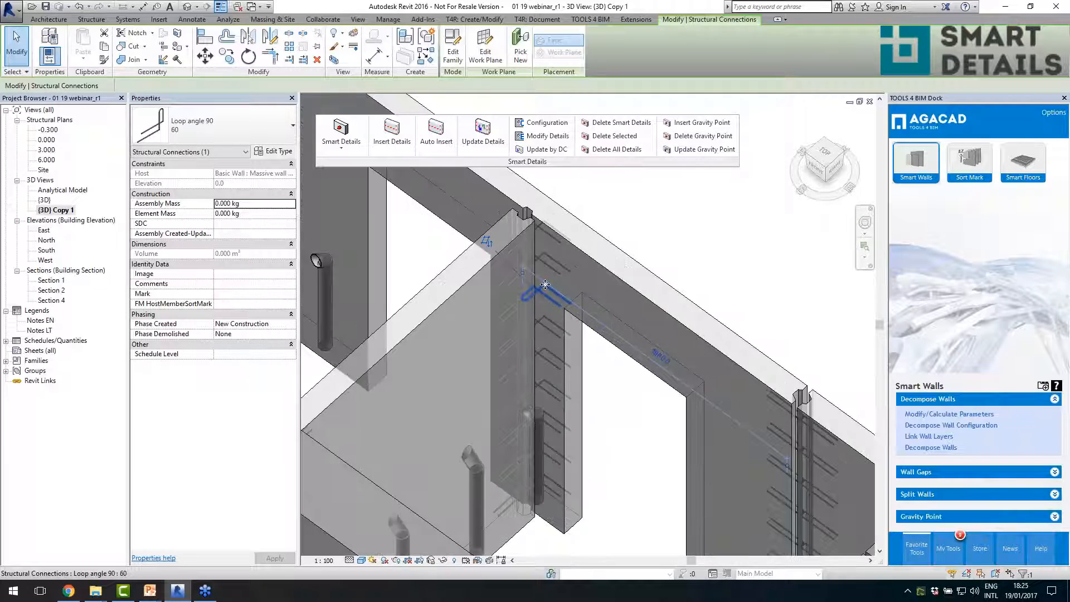
pyautogui.scroll(-4, 545, 284)
pyautogui.scroll(2, 555, 326)
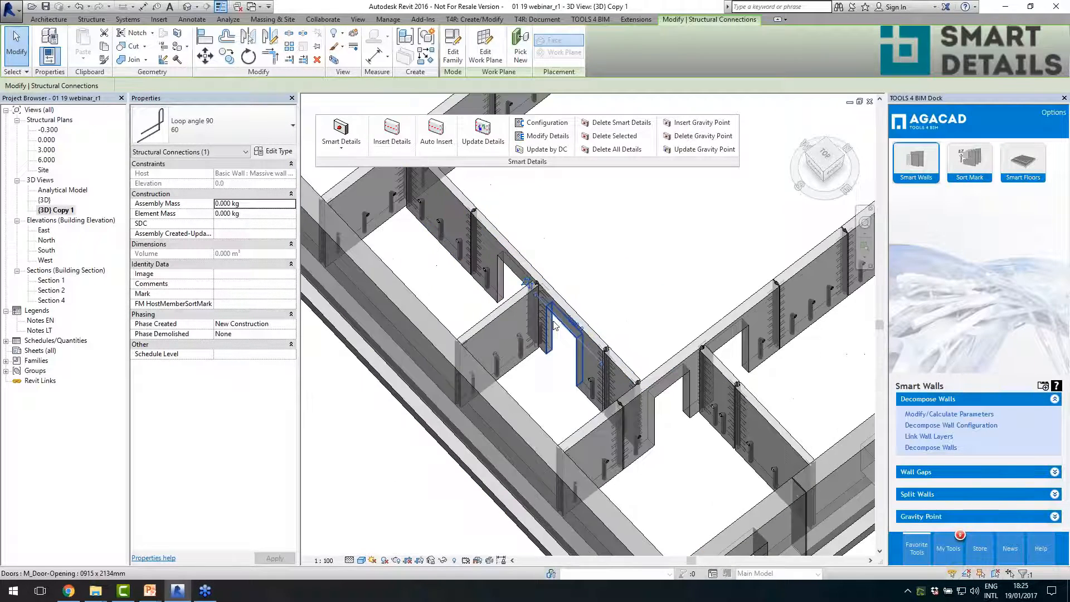
pyautogui.scroll(-2, 551, 320)
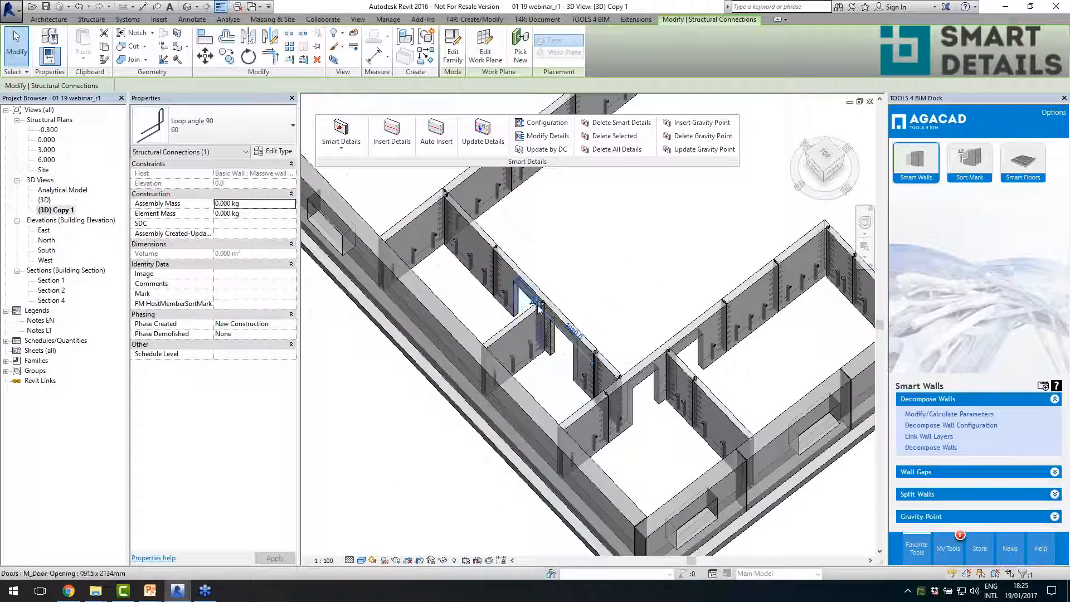
pyautogui.moveTo(776, 310); pyautogui.dragTo(596, 336, button='middle')
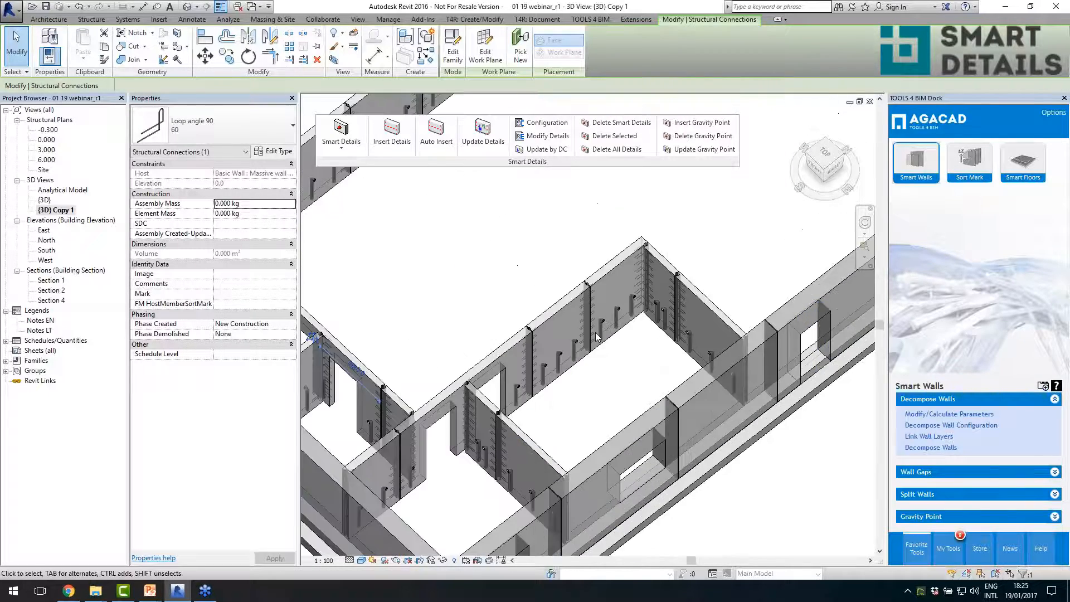
# - Enable the Top fix : Modix M30 detail of Detail Priority 2 for one interior wall panel and update its details
pyautogui.scroll(3, 596, 336)
pyautogui.click(551, 369)
pyautogui.keyDown('shift'); pyautogui.moveTo(551, 369); pyautogui.dragTo(603, 380, button='middle'); pyautogui.keyUp('shift')
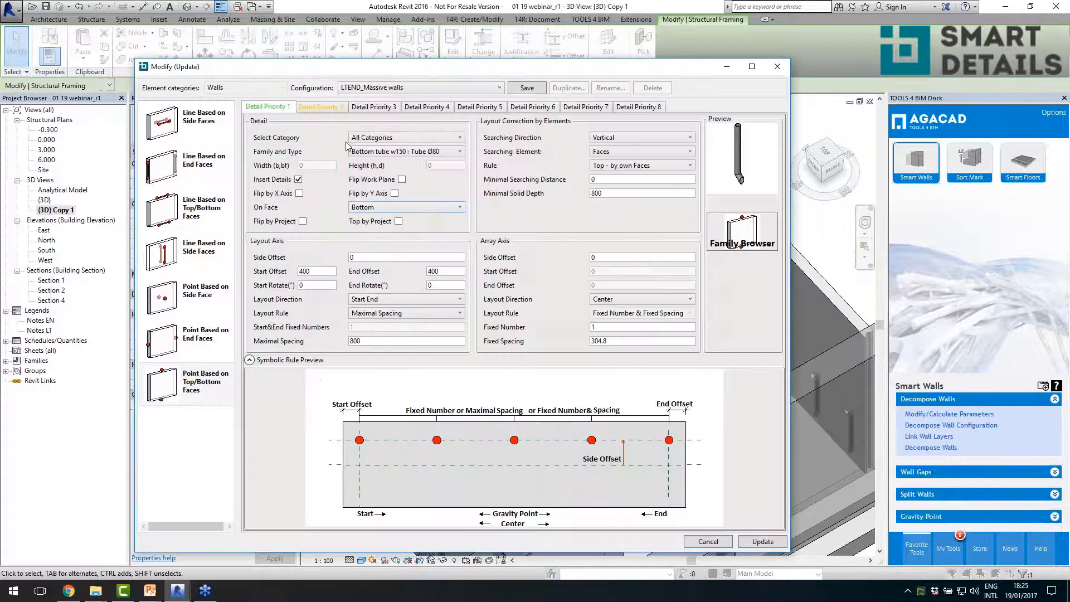
pyautogui.click(317, 106)
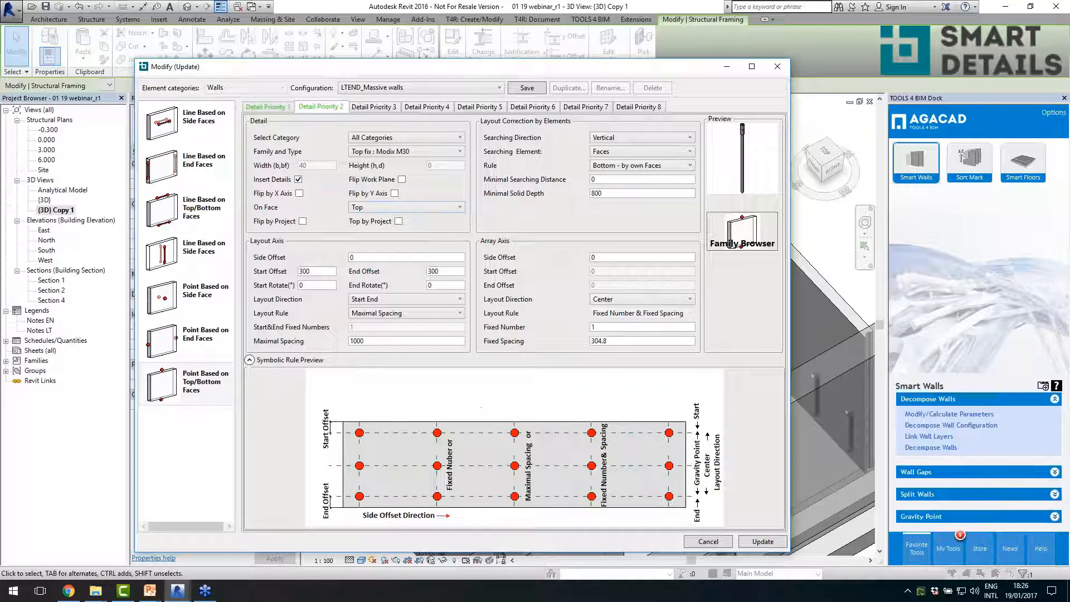
pyautogui.click(761, 541)
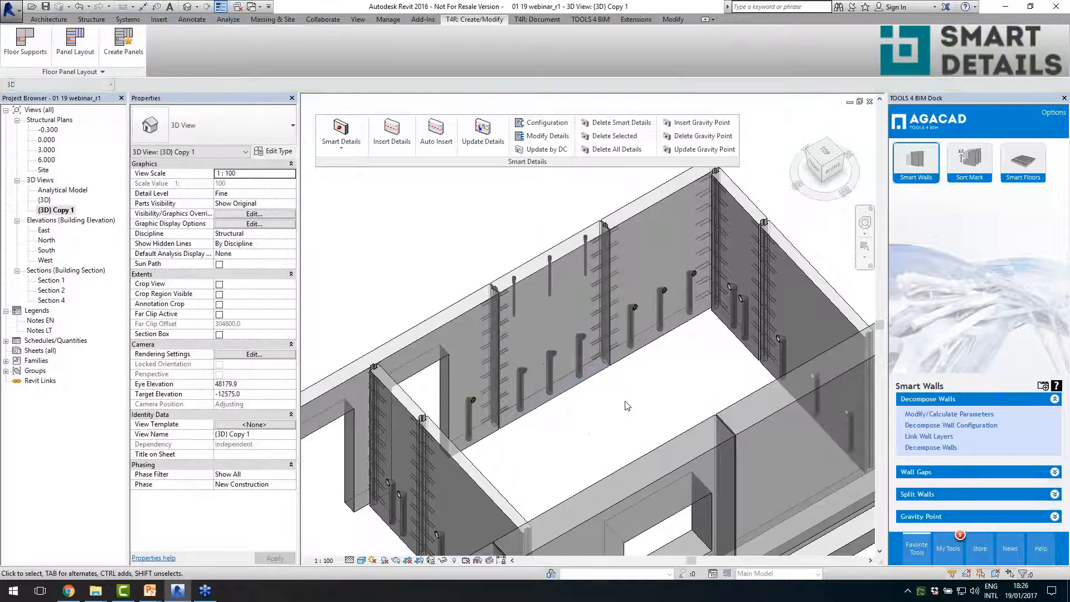
# - Select a Top fix : Modix M30 detail in the interior wall and review its detail configuration without changing it
pyautogui.keyDown('shift'); pyautogui.moveTo(644, 397); pyautogui.dragTo(617, 405, button='middle'); pyautogui.keyUp('shift')
pyautogui.scroll(2, 615, 406)
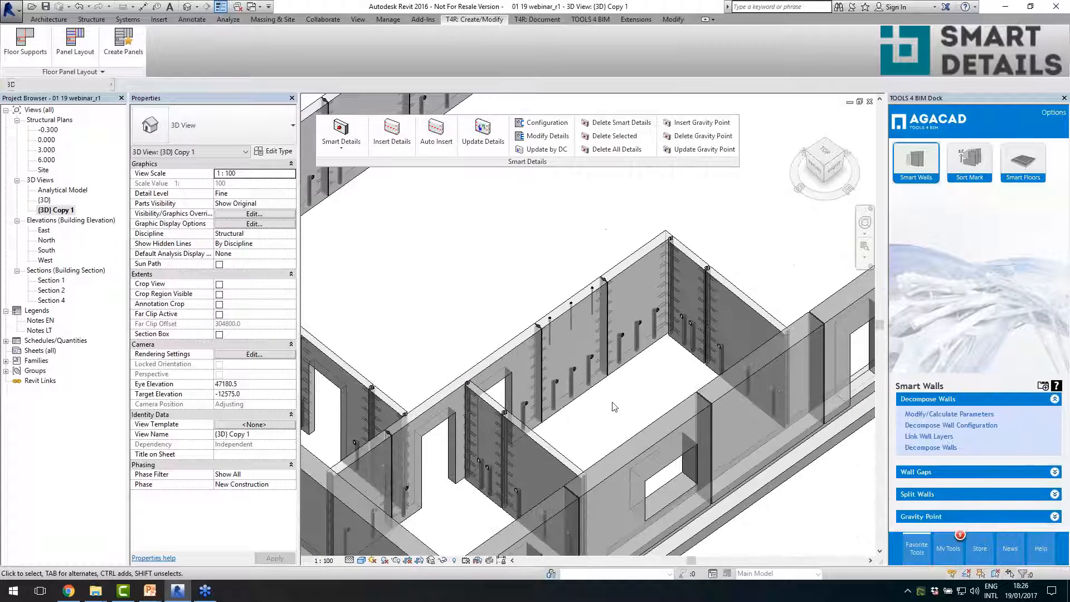
pyautogui.click(572, 321)
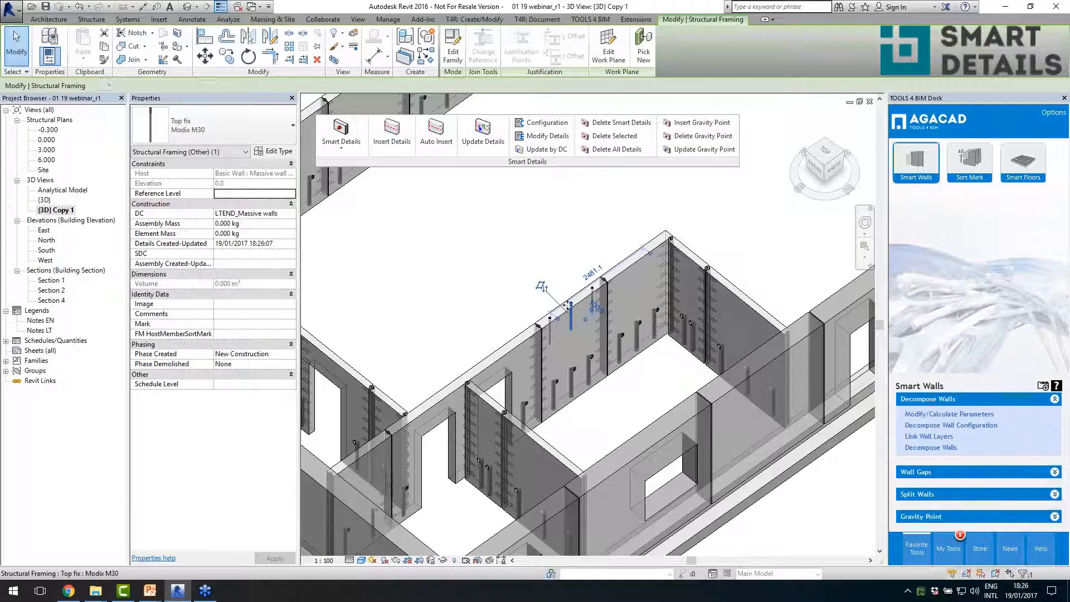
pyautogui.click(544, 136)
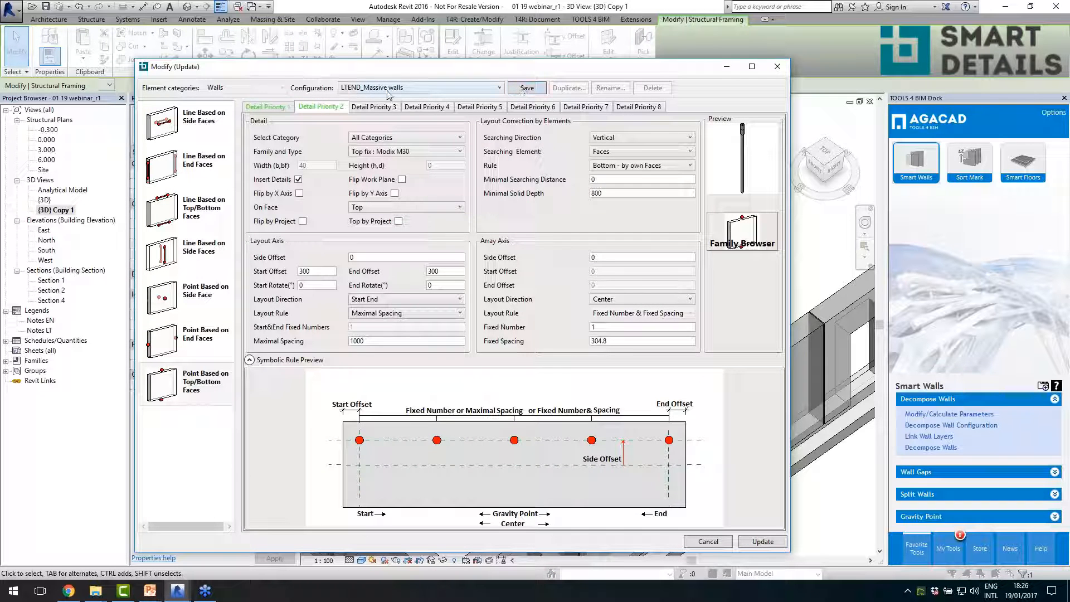
pyautogui.click(714, 543)
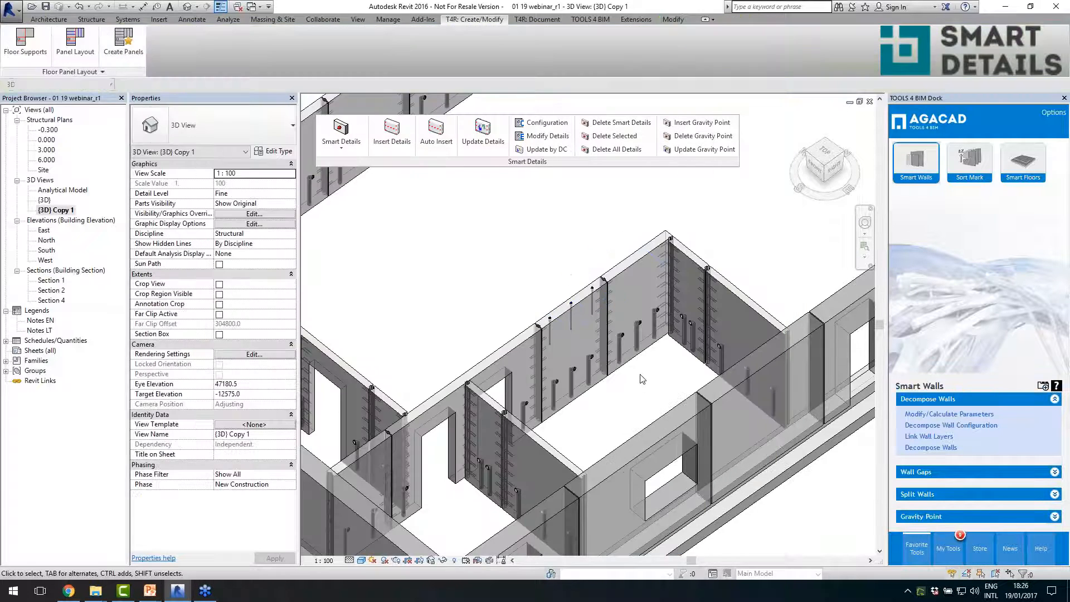
# - Update the adjacent Massive wall 200 panel at the room corner by its detail configuration and inspect its details
pyautogui.click(632, 268)
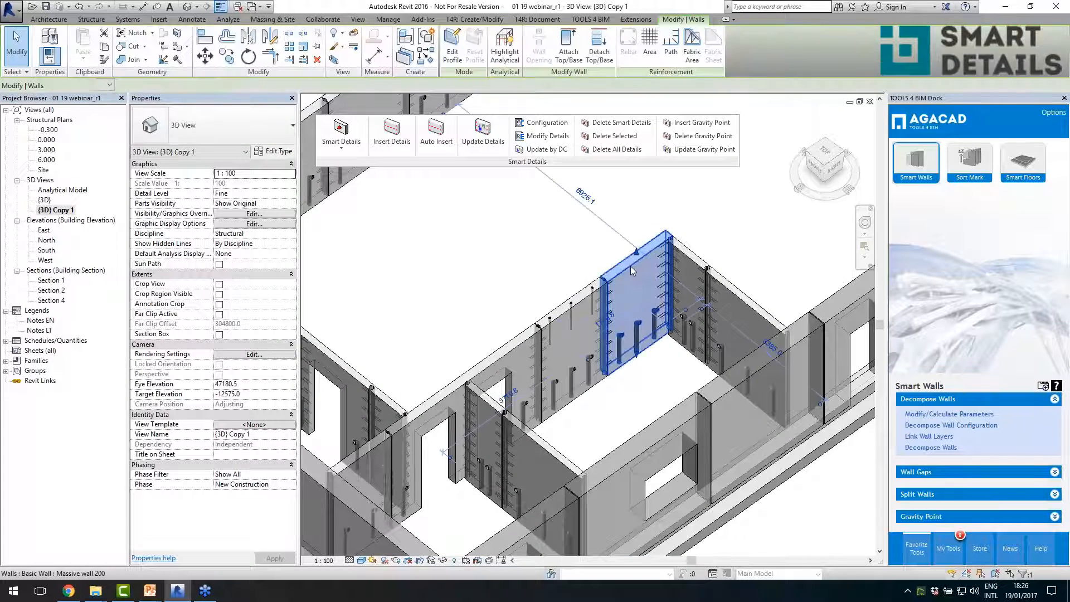
pyautogui.click(555, 150)
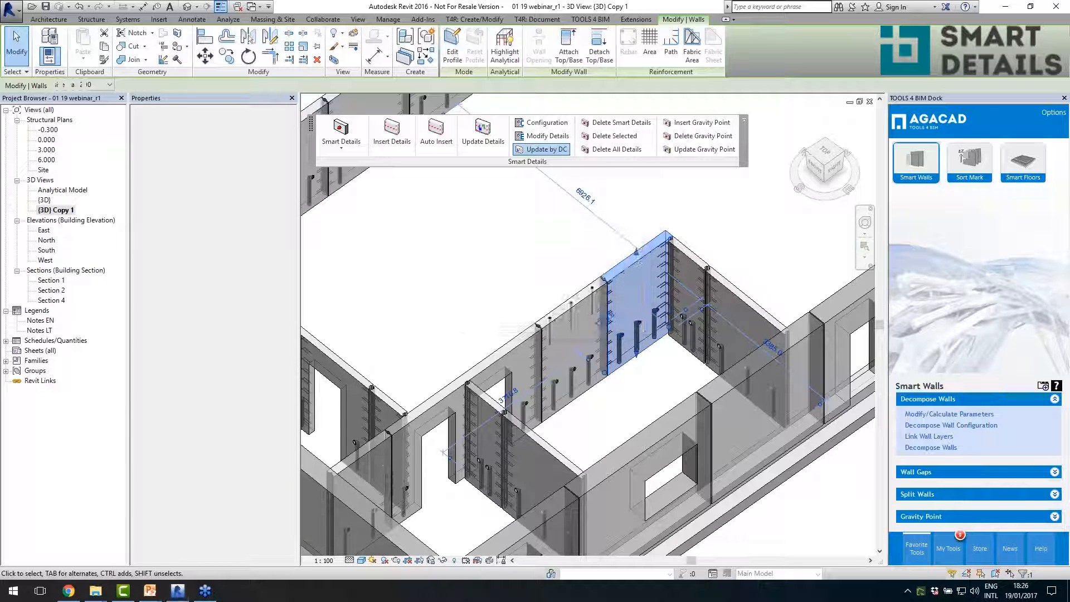
pyautogui.scroll(3, 635, 276)
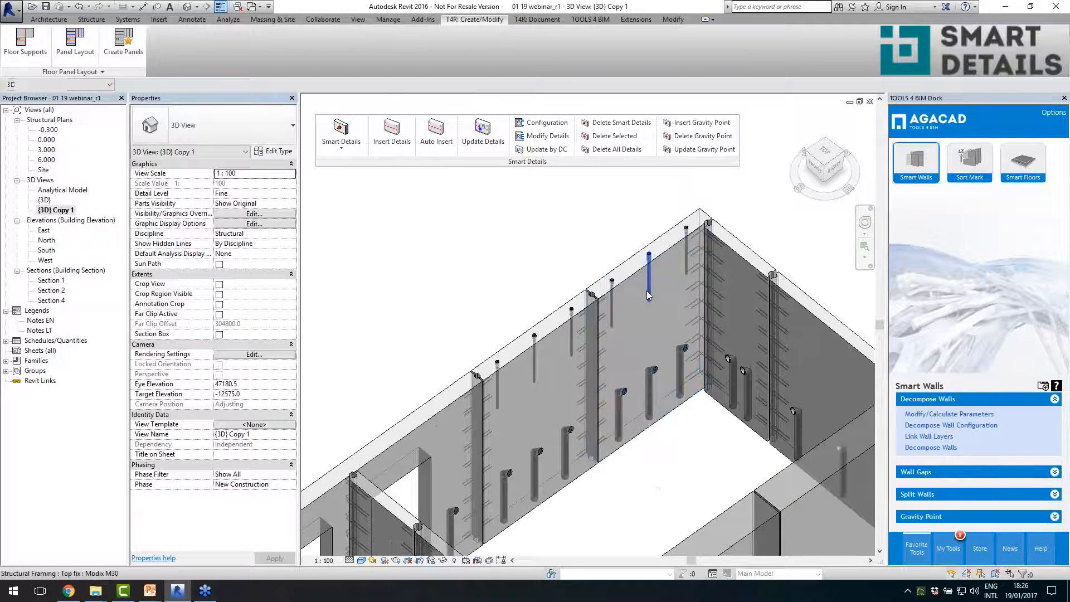
pyautogui.scroll(-5, 619, 372)
pyautogui.keyDown('shift'); pyautogui.moveTo(635, 388); pyautogui.dragTo(636, 379, button='middle'); pyautogui.keyUp('shift')
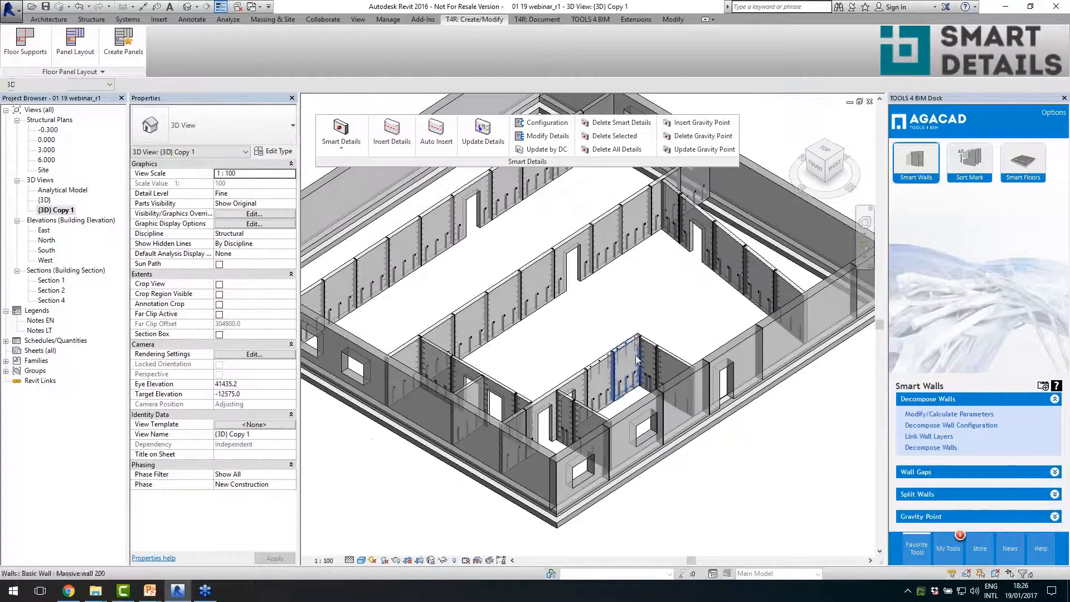
# - View the whole building's wall details and open the {3D} view
pyautogui.moveTo(639, 326); pyautogui.dragTo(672, 356, button='middle')
pyautogui.scroll(-2, 671, 353)
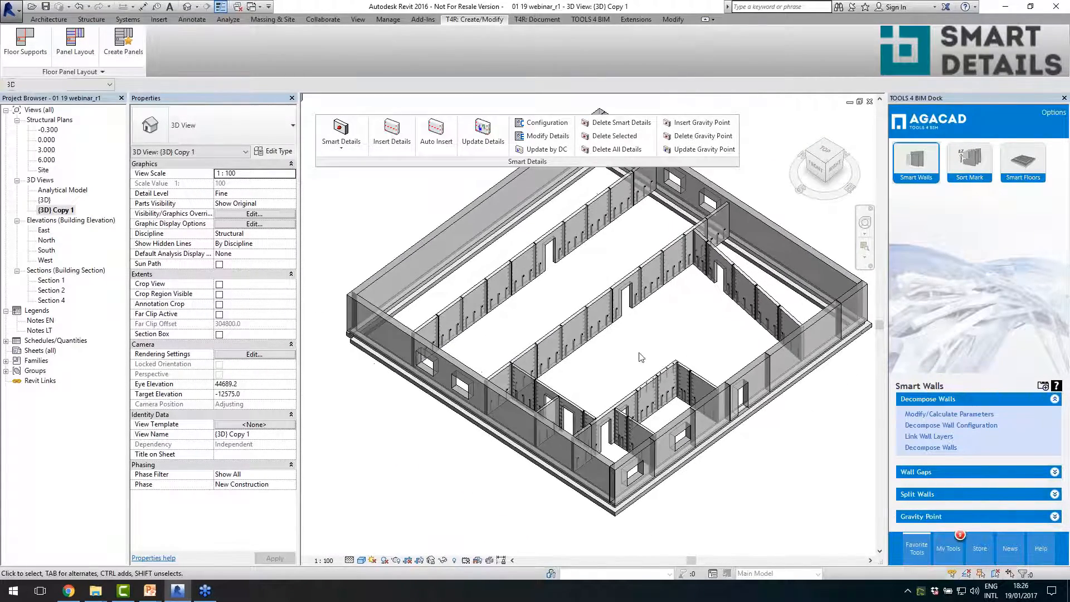
pyautogui.scroll(2, 621, 394)
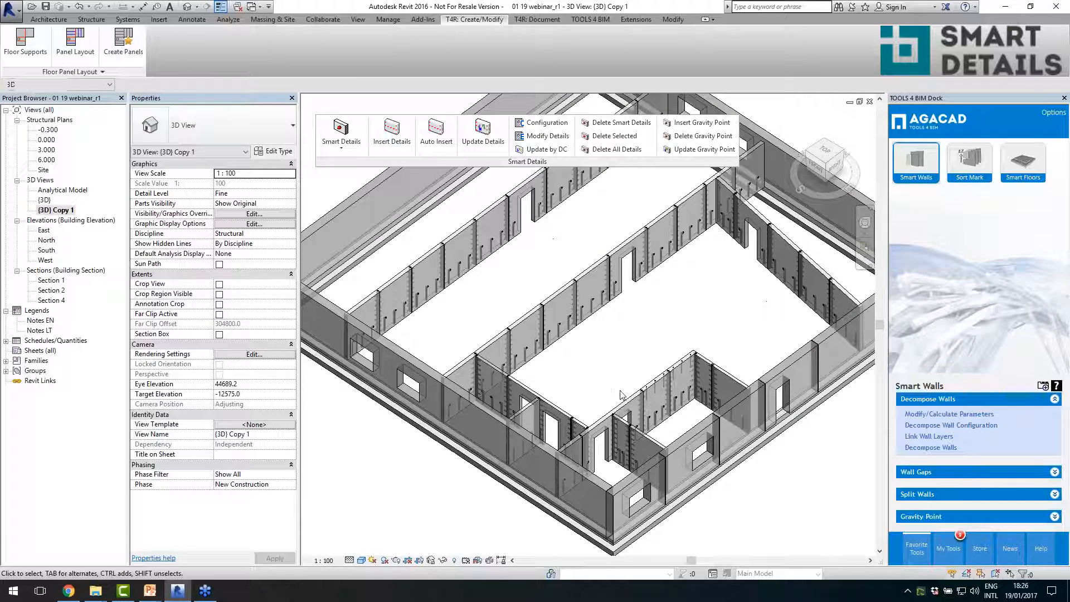
pyautogui.scroll(-2, 656, 358)
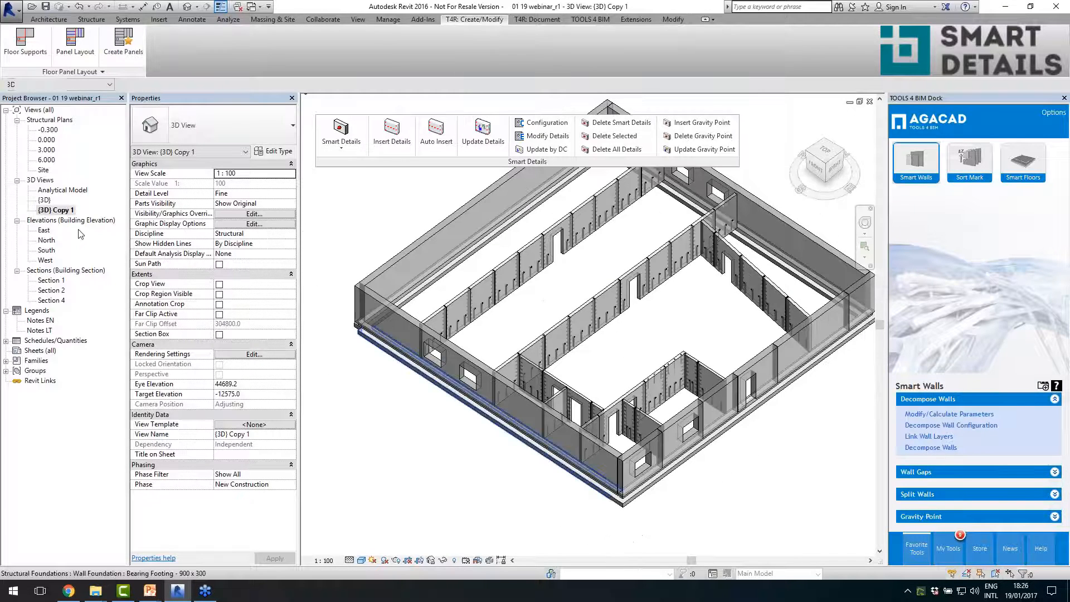
pyautogui.doubleClick(44, 199)
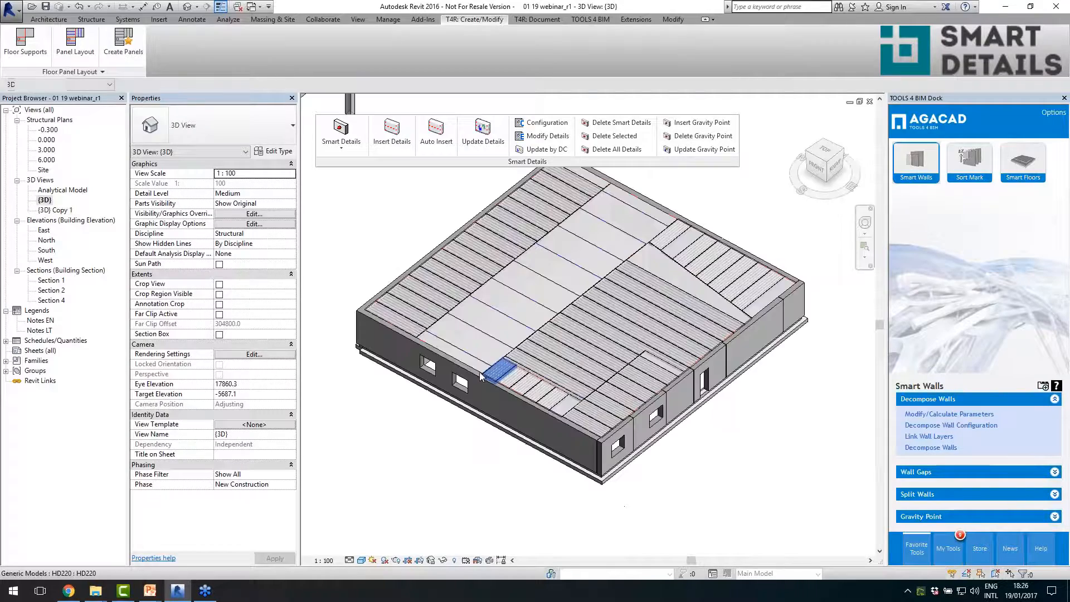
# - Hide the Generic Models category in the {3D} view's visibility overrides
pyautogui.keyDown('shift'); pyautogui.moveTo(534, 418); pyautogui.dragTo(520, 449, button='middle'); pyautogui.keyUp('shift')
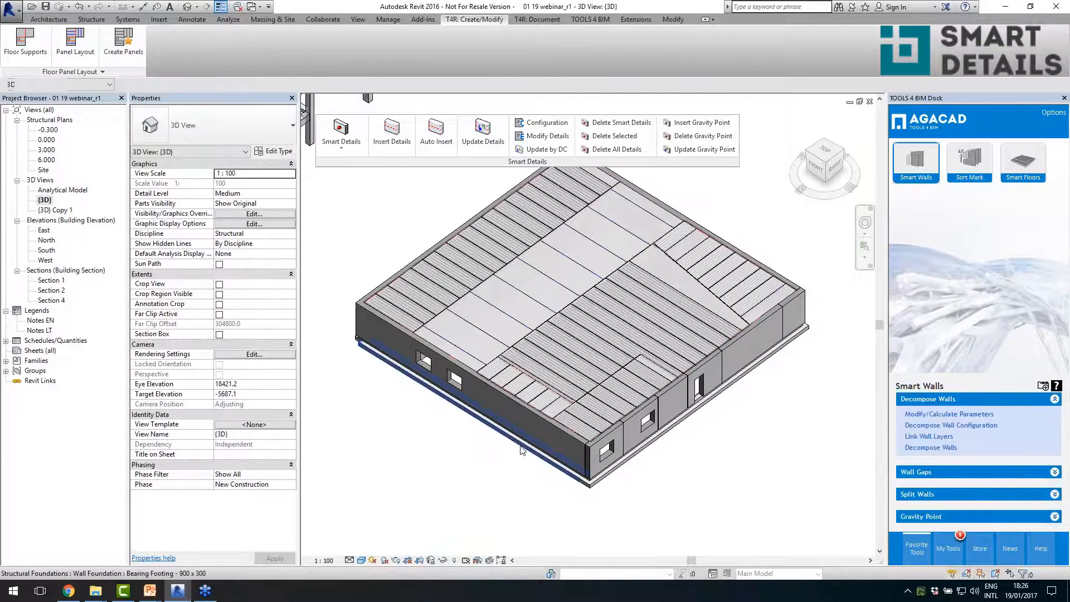
pyautogui.scroll(4, 549, 415)
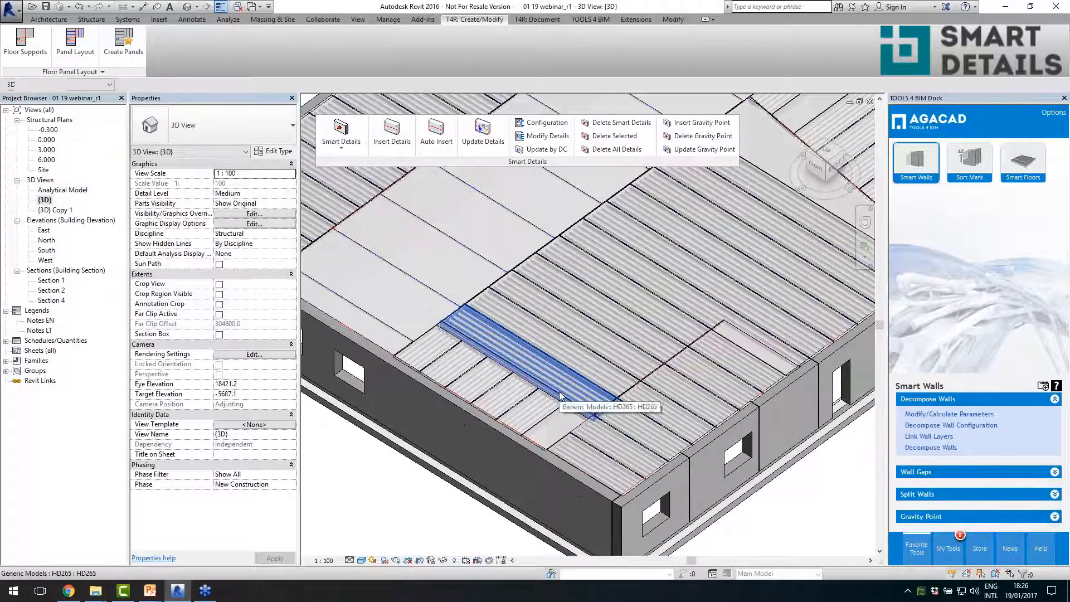
pyautogui.click(561, 397)
pyautogui.click(369, 515)
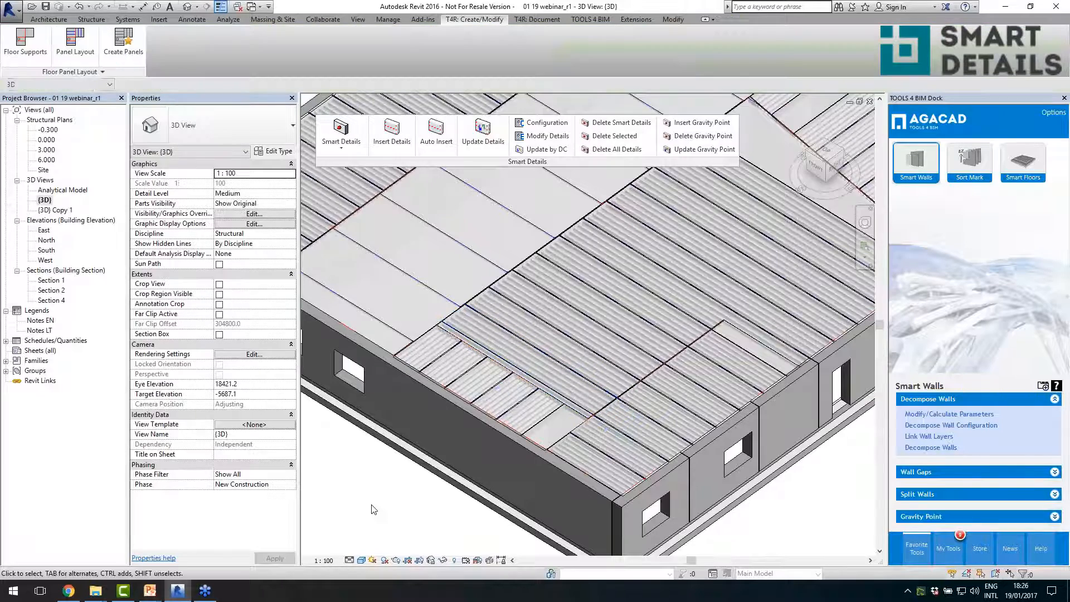
pyautogui.press('v')
pyautogui.press('v')
pyautogui.click(108, 290)
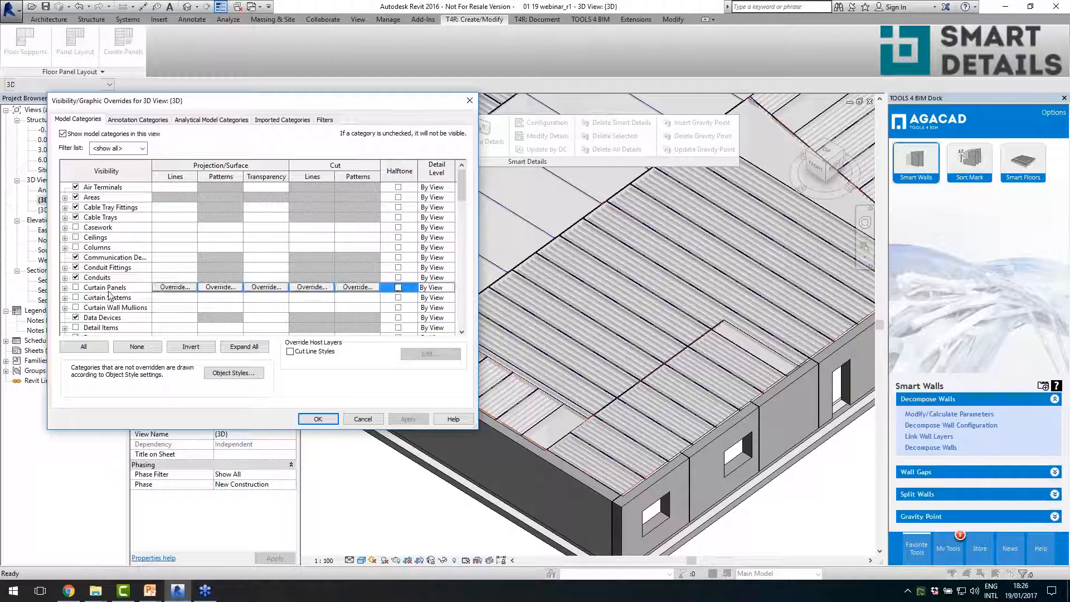
pyautogui.press('g')
pyautogui.scroll(-2, 94, 297)
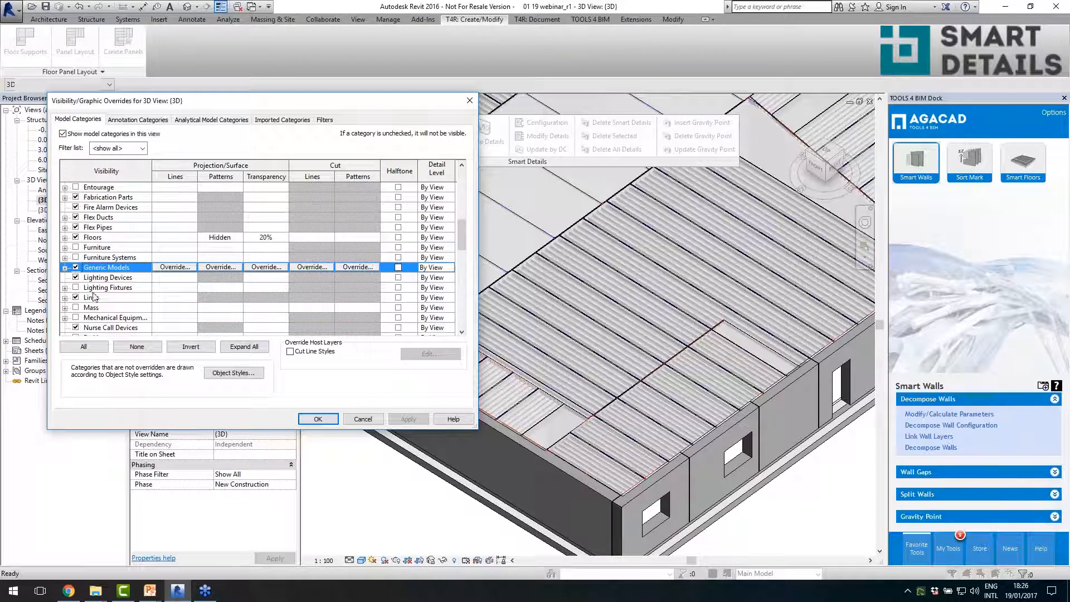
pyautogui.click(317, 419)
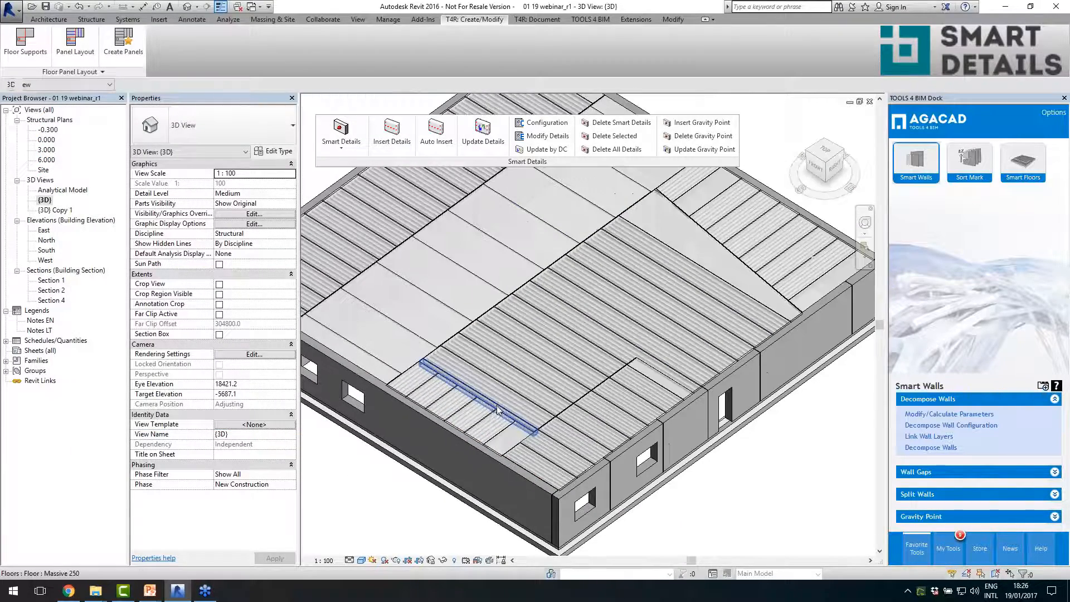
# - Select five adjacent HCS 265 floor panels beside the short corner panels
pyautogui.scroll(-2, 506, 392)
pyautogui.click(506, 392)
pyautogui.keyDown('ctrl'); pyautogui.click(520, 375); pyautogui.keyUp('ctrl')
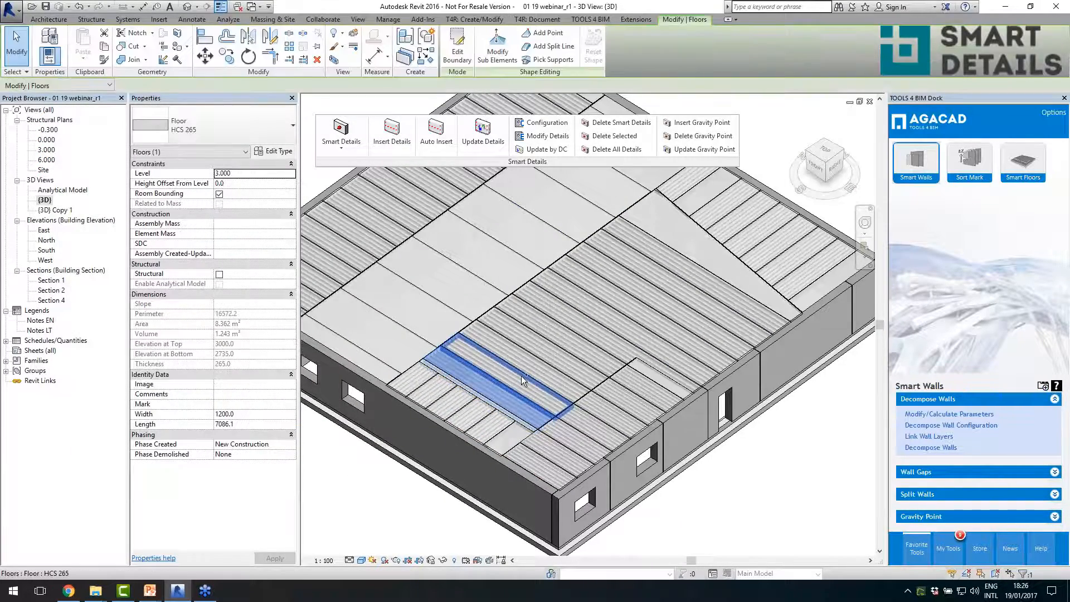
pyautogui.keyDown('ctrl'); pyautogui.click(551, 359); pyautogui.keyUp('ctrl')
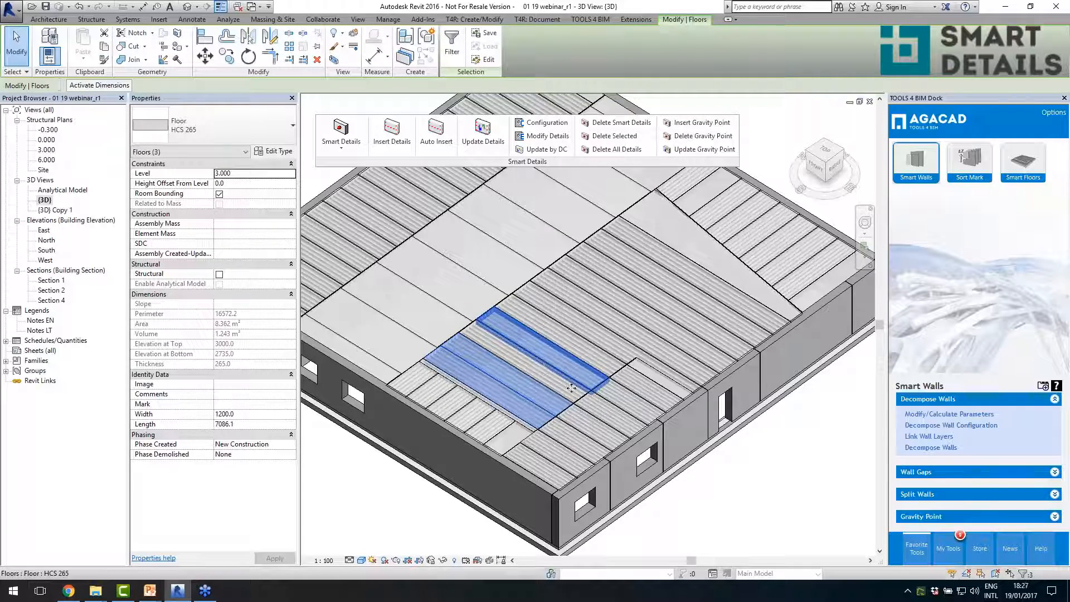
pyautogui.scroll(4, 564, 385)
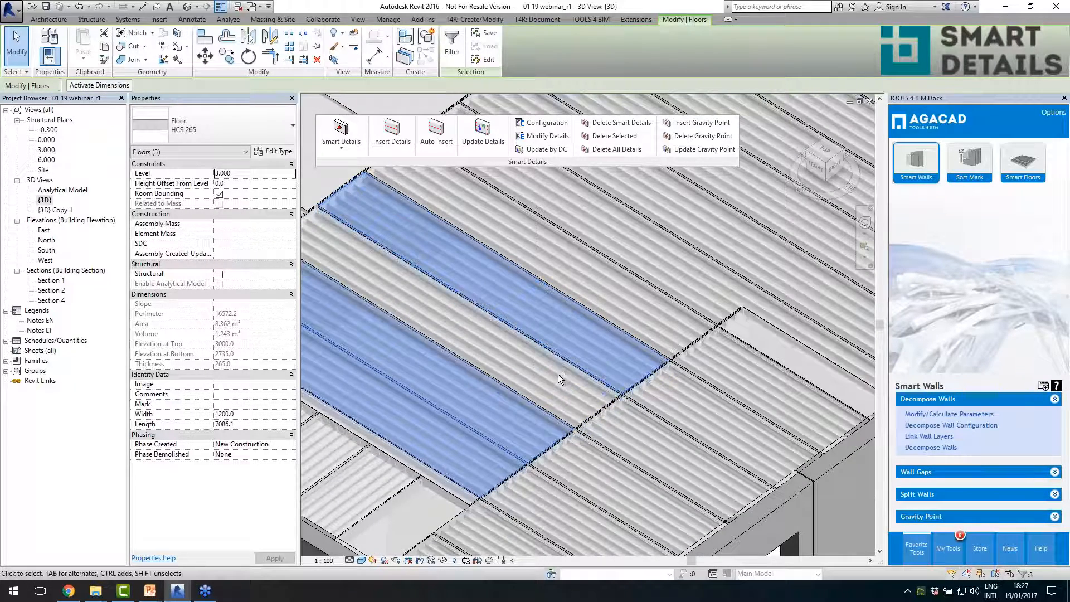
pyautogui.keyDown('ctrl'); pyautogui.click(558, 372); pyautogui.keyUp('ctrl')
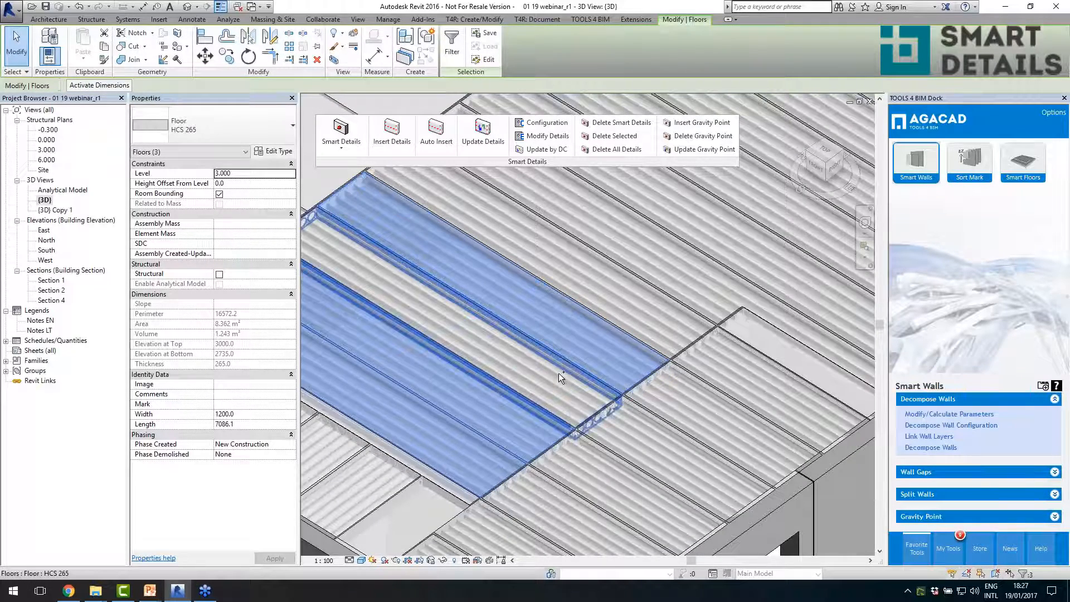
pyautogui.keyDown('ctrl'); pyautogui.click(621, 320); pyautogui.keyUp('ctrl')
pyautogui.scroll(-3, 621, 322)
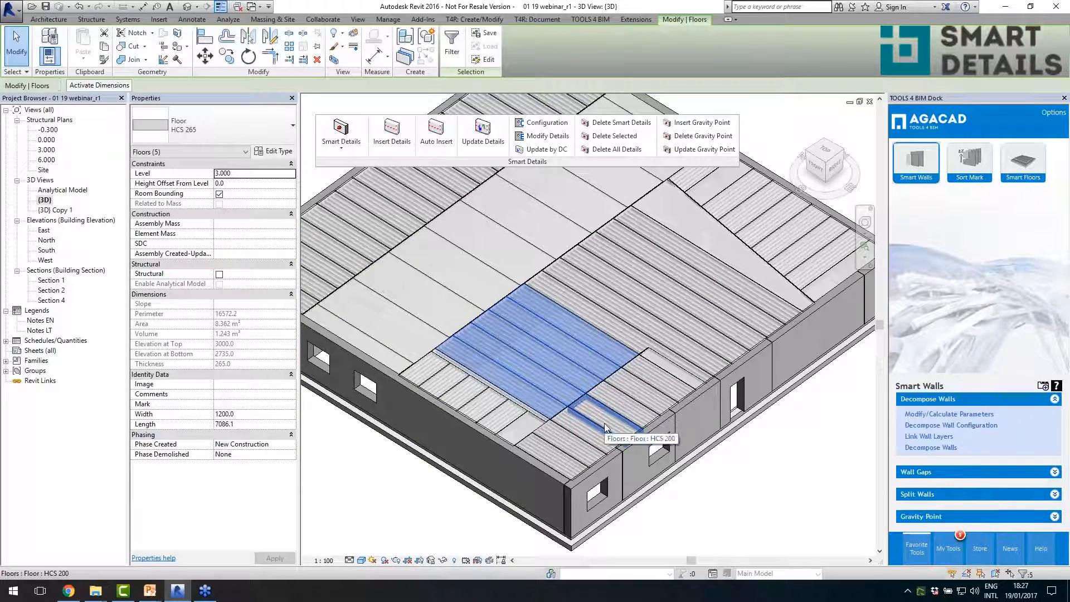
# - Filter Structural Connections out of the selection and add two neighbouring HCS 200 floor panels near the outer wall
pyautogui.keyDown('ctrl'); pyautogui.click(627, 407); pyautogui.keyUp('ctrl')
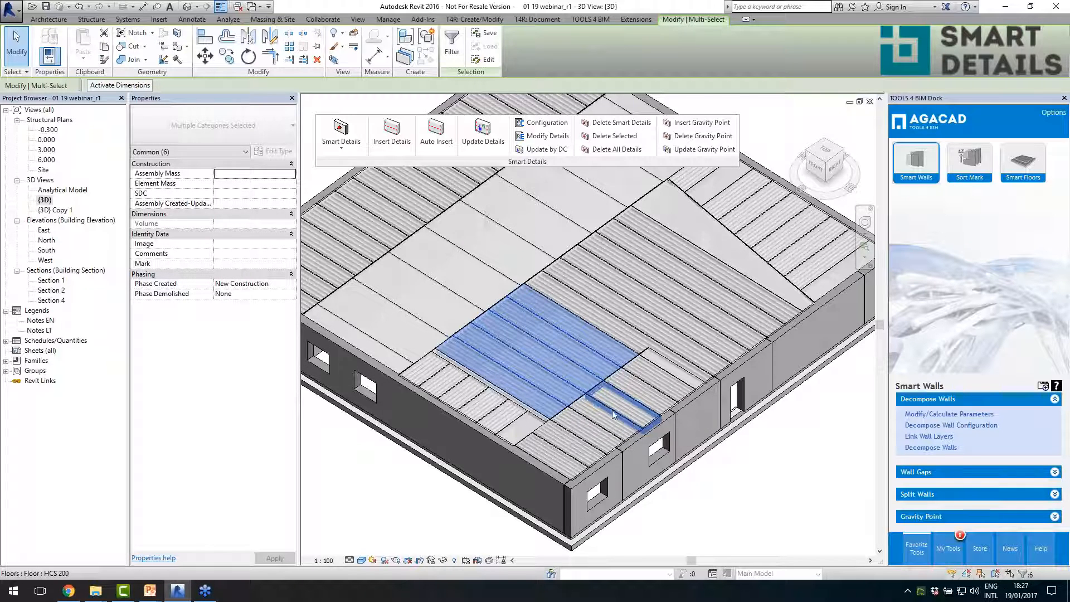
pyautogui.click(452, 52)
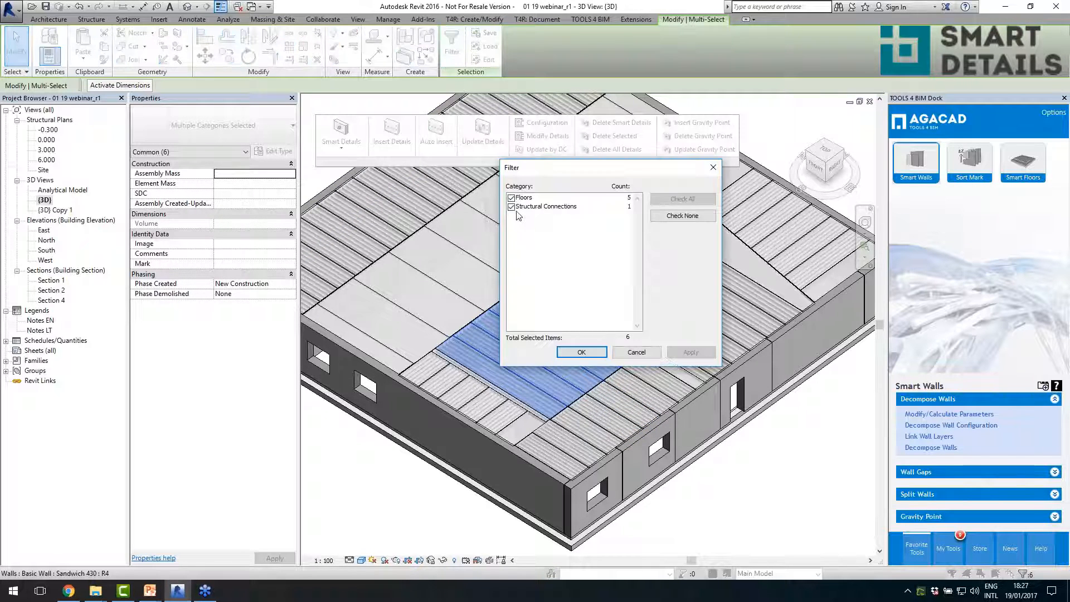
pyautogui.click(516, 208)
pyautogui.click(582, 352)
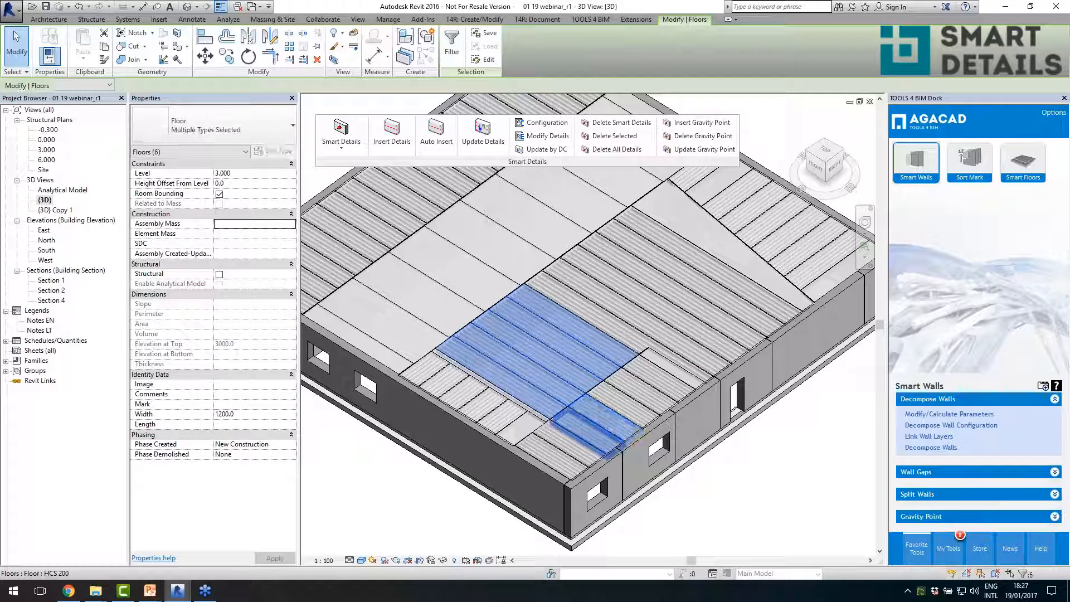
# - Add three HCS 265 panels from the opposite floor row to the selection: two adjacent ones and the end panel
pyautogui.keyDown('ctrl'); pyautogui.click(379, 223); pyautogui.keyUp('ctrl')
pyautogui.keyDown('ctrl'); pyautogui.click(379, 223); pyautogui.keyUp('ctrl')
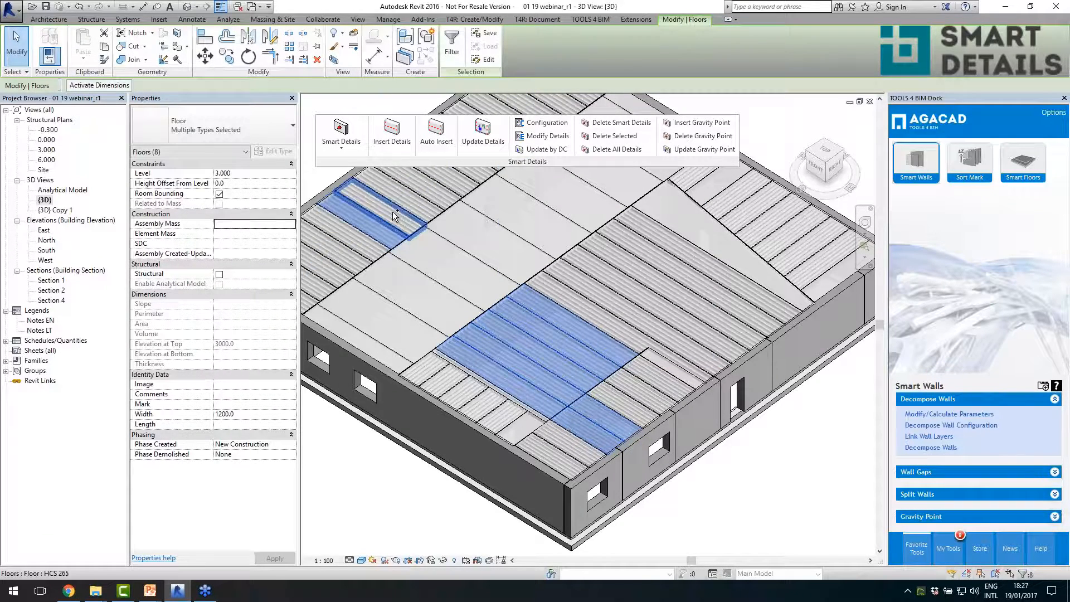
pyautogui.keyDown('ctrl'); pyautogui.click(392, 212); pyautogui.keyUp('ctrl')
pyautogui.scroll(-2, 591, 330)
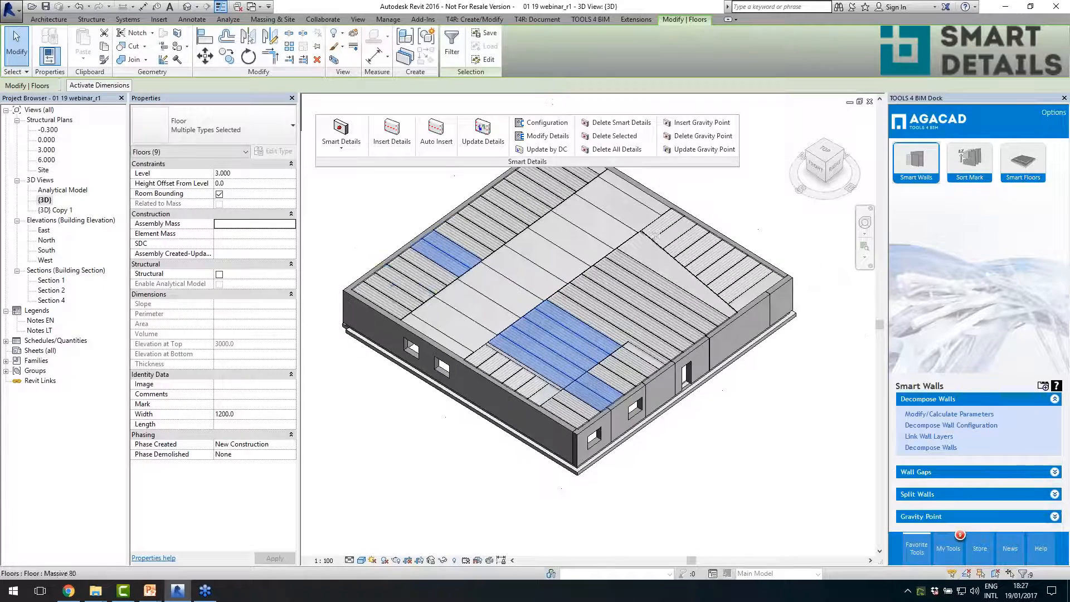
pyautogui.keyDown('ctrl'); pyautogui.click(385, 298); pyautogui.keyUp('ctrl')
pyautogui.scroll(2, 454, 304)
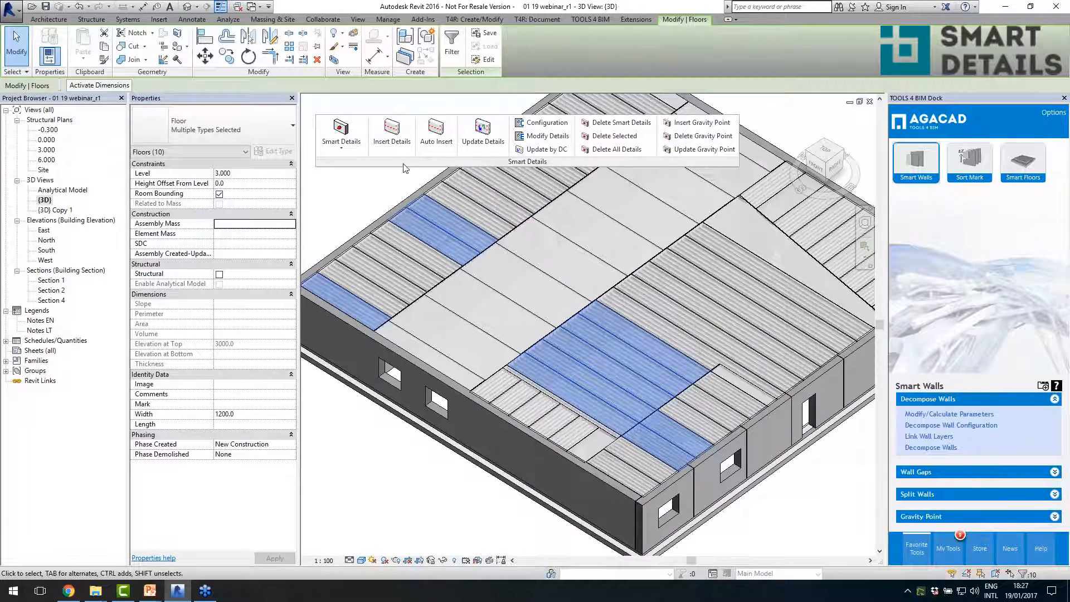
# - Start inserting details on the selected floor panels and choose the Hollow core ends configuration
pyautogui.click(394, 149)
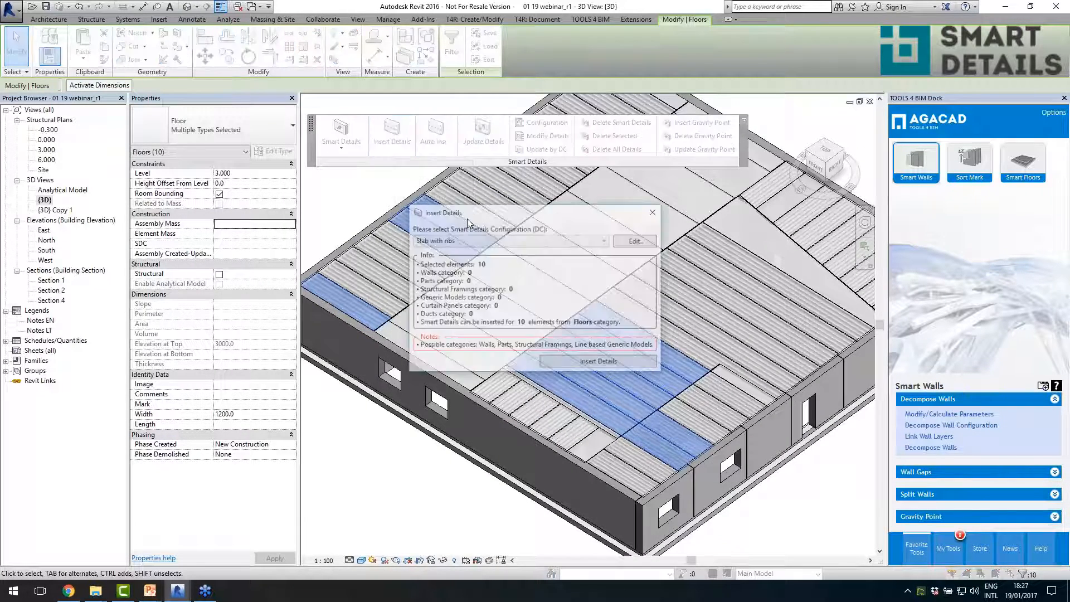
pyautogui.click(478, 240)
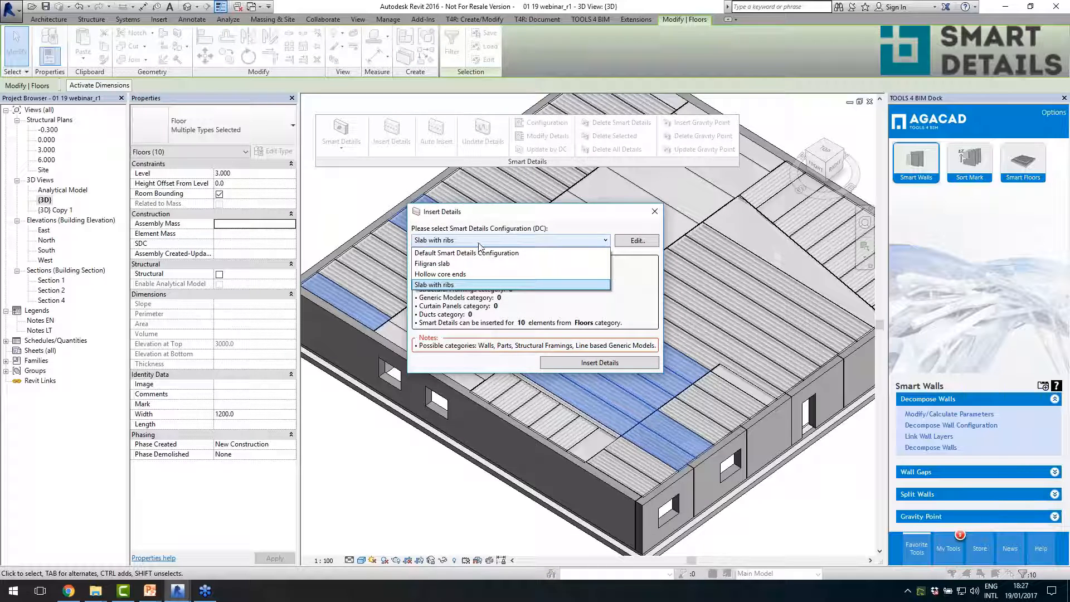
pyautogui.click(458, 275)
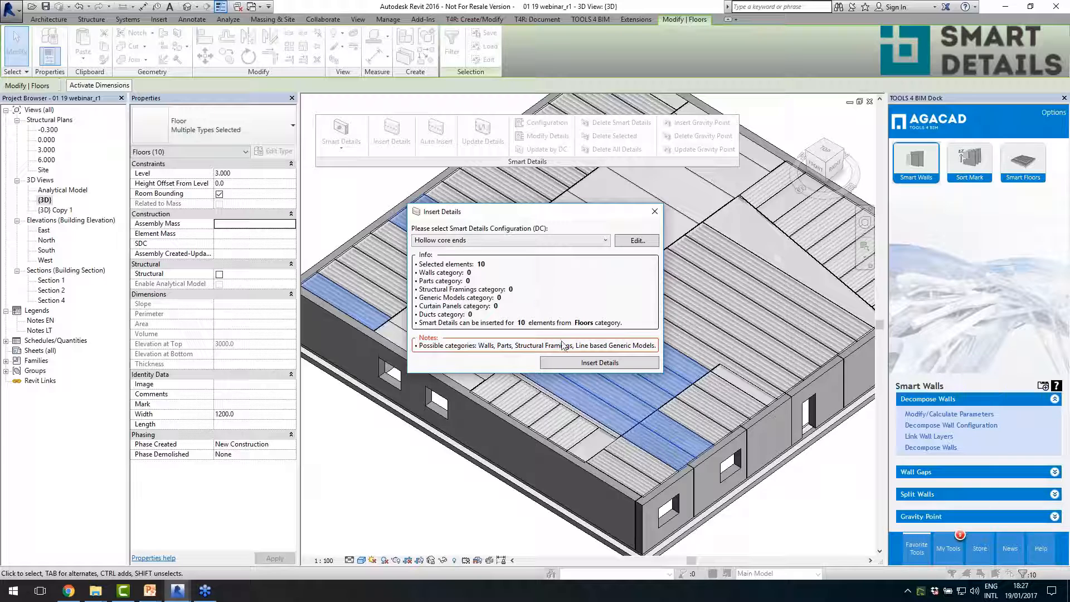
# - Turn off Insert Details for the top/bottom-face point detail in the Hollow core ends configuration and insert details on the selected floor panels
pyautogui.click(634, 241)
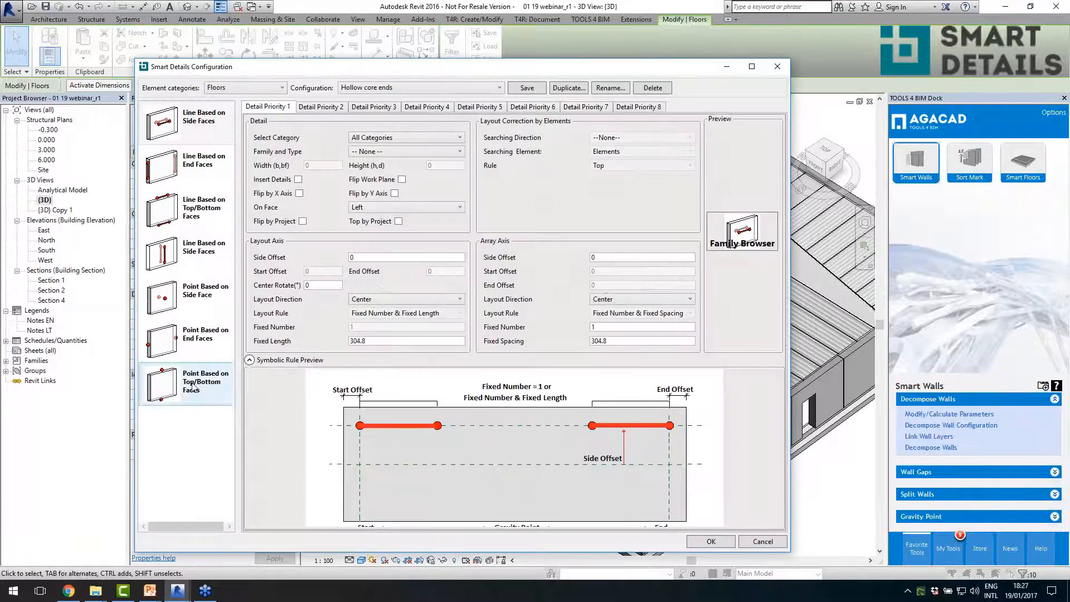
pyautogui.click(194, 394)
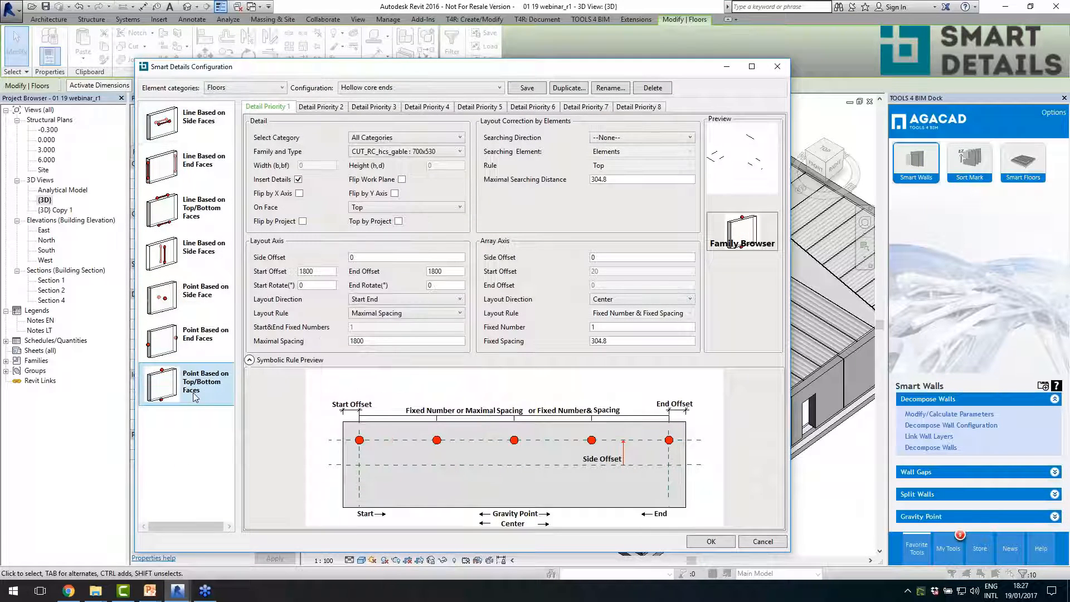
pyautogui.click(298, 180)
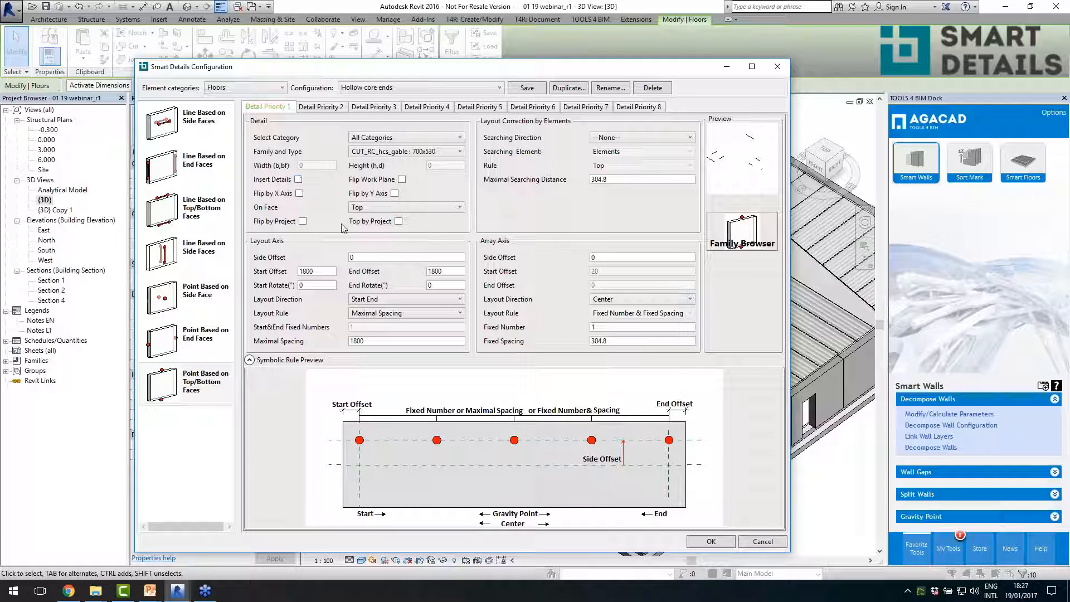
pyautogui.click(713, 541)
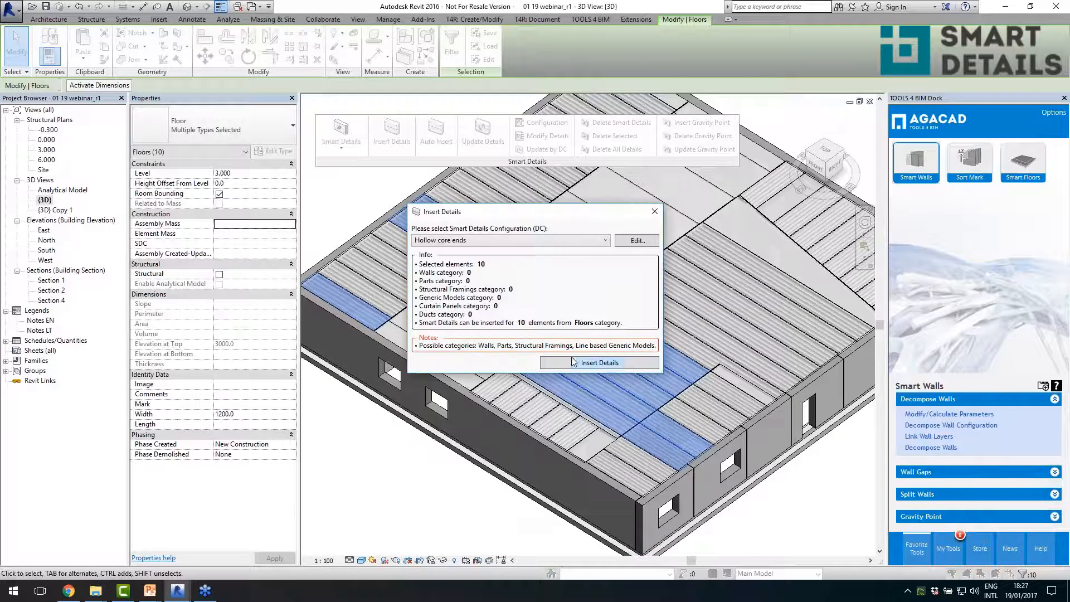
pyautogui.click(573, 362)
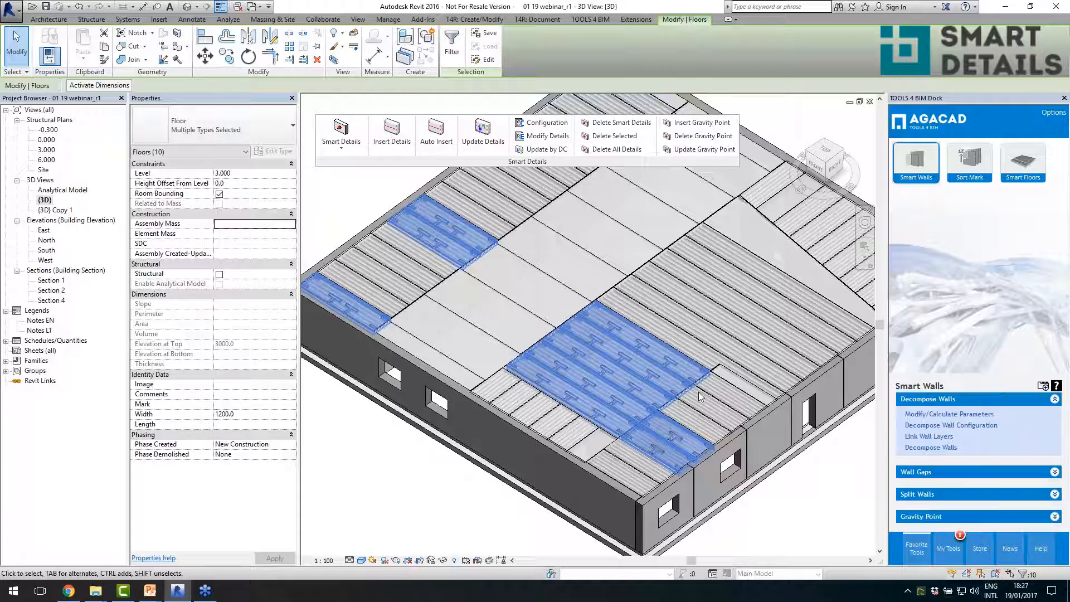
# - Modify the gable cut-out detail on one far-row HCS 265 panel by turning off Insert Details, and update that panel
pyautogui.click(328, 171)
pyautogui.scroll(2, 603, 268)
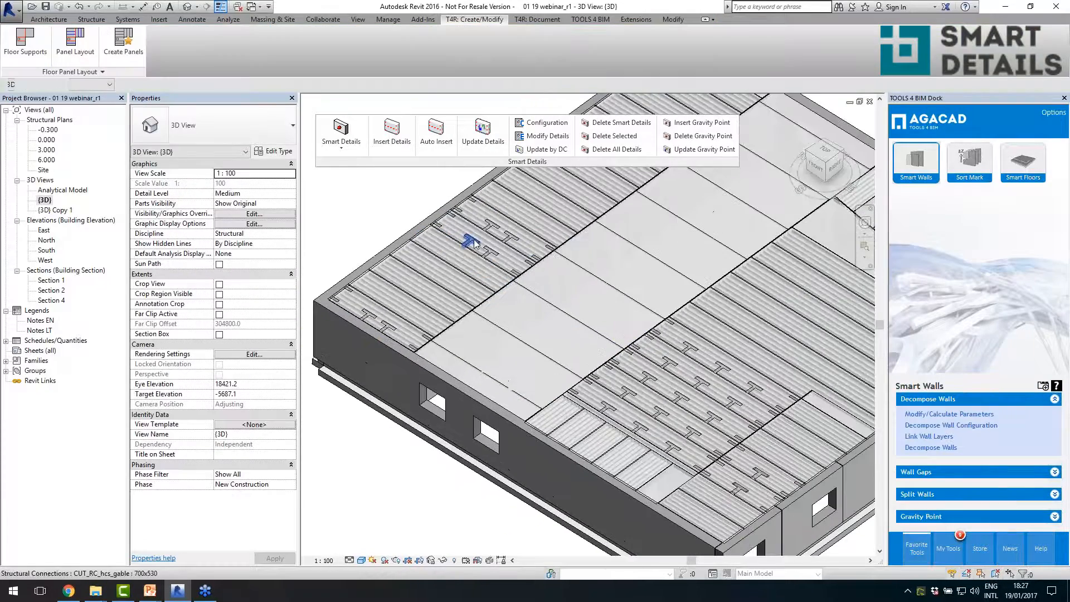
pyautogui.click(480, 247)
pyautogui.click(548, 135)
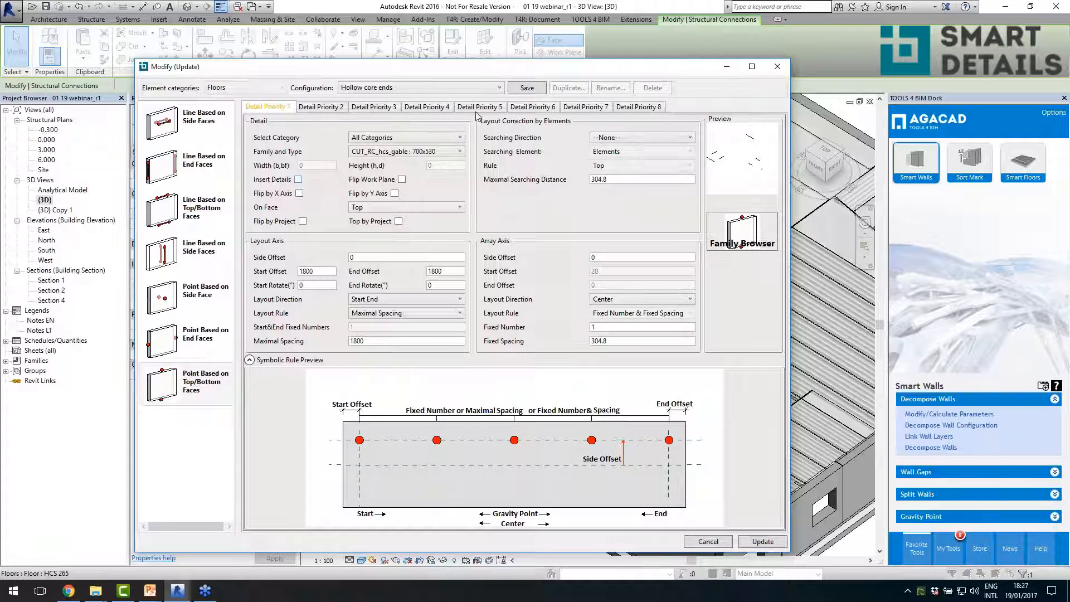
pyautogui.click(761, 541)
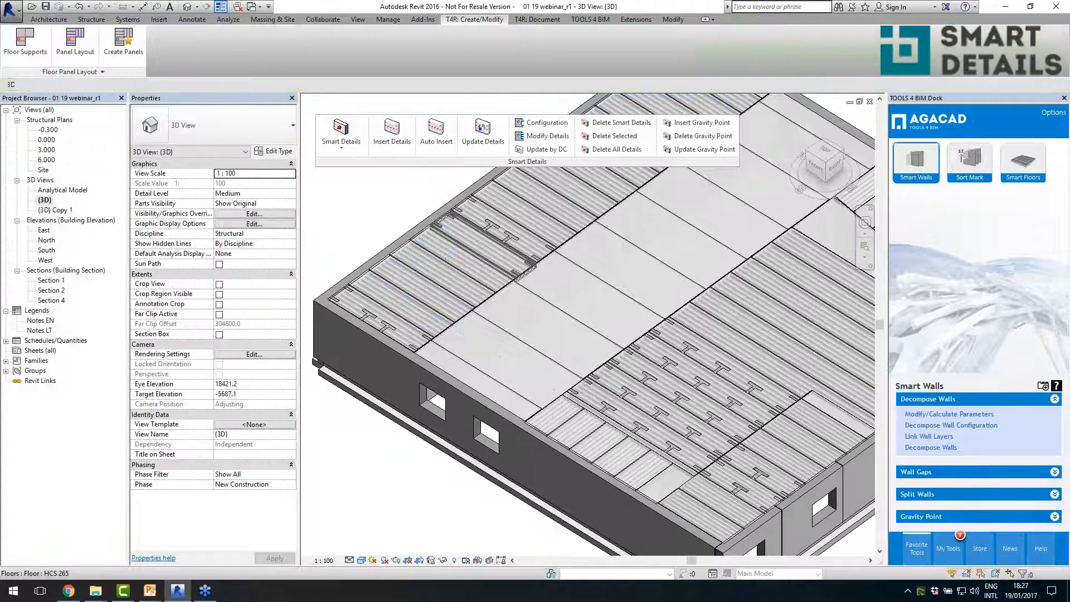
# - Select the adjacent far-row HCS 265 panel, four near-row HCS 265 panels and two HCS 200 panels, and update them by DC
pyautogui.click(524, 251)
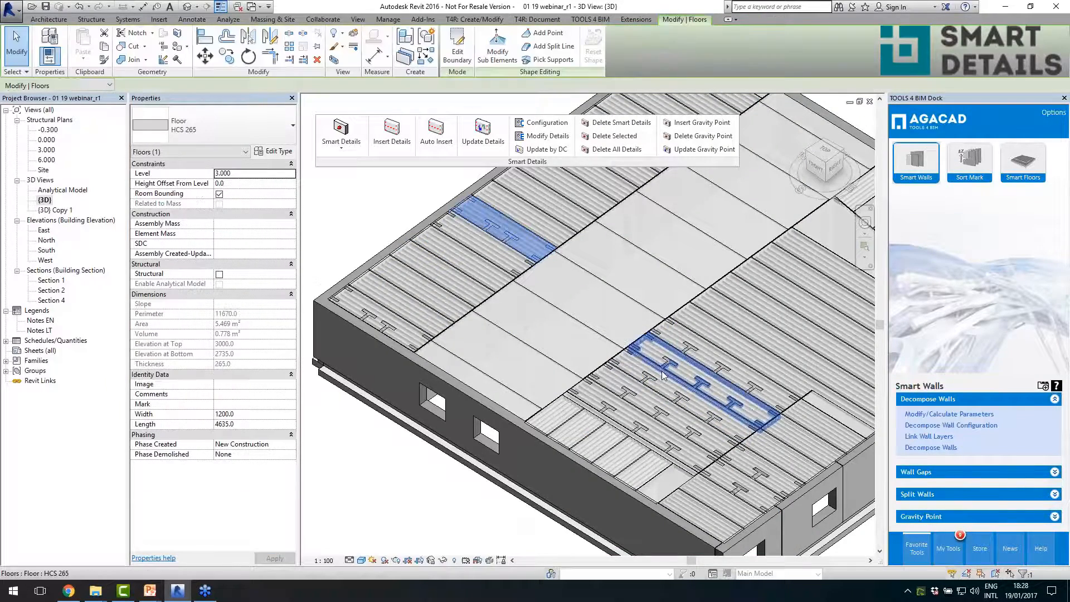
pyautogui.keyDown('ctrl'); pyautogui.click(714, 354); pyautogui.keyUp('ctrl')
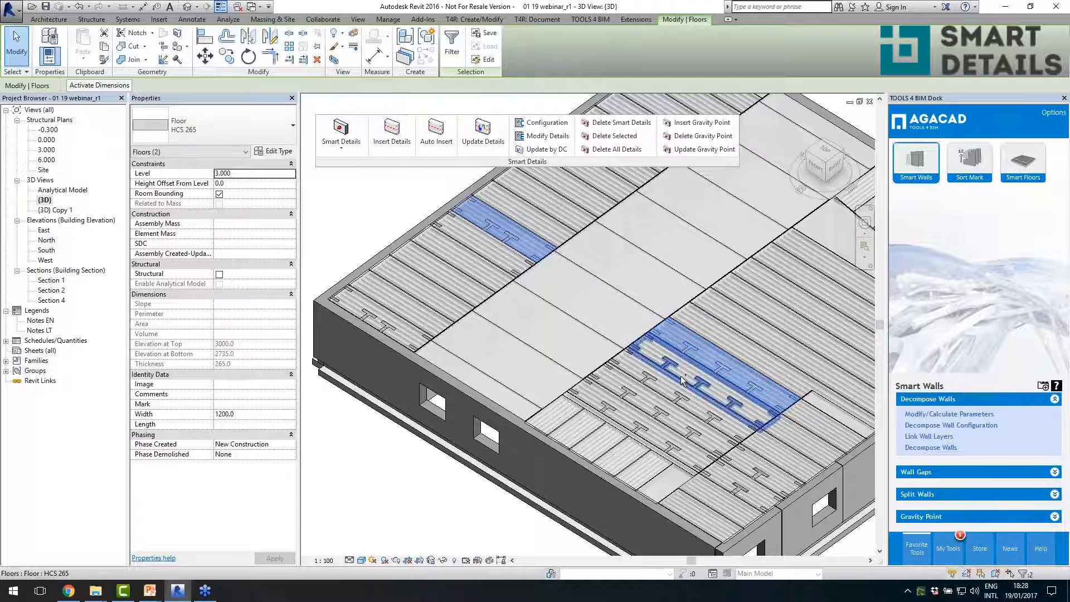
pyautogui.keyDown('ctrl'); pyautogui.click(665, 394); pyautogui.keyUp('ctrl')
pyautogui.keyDown('ctrl'); pyautogui.click(665, 394); pyautogui.keyUp('ctrl')
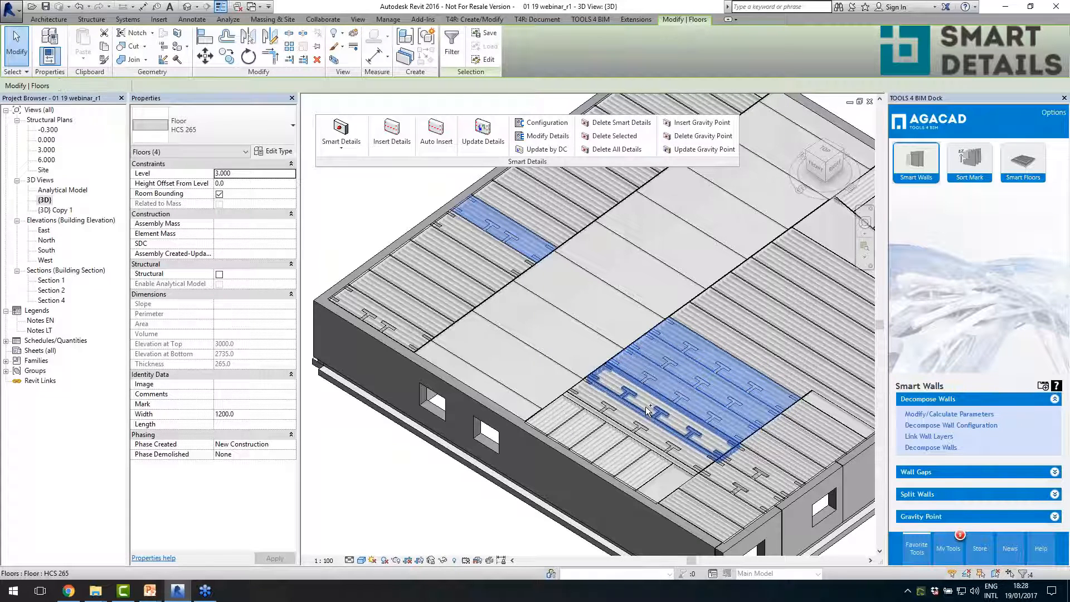
pyautogui.keyDown('ctrl'); pyautogui.click(649, 409); pyautogui.keyUp('ctrl')
pyautogui.keyDown('ctrl'); pyautogui.click(748, 472); pyautogui.keyUp('ctrl')
pyautogui.keyDown('ctrl'); pyautogui.click(720, 480); pyautogui.keyUp('ctrl')
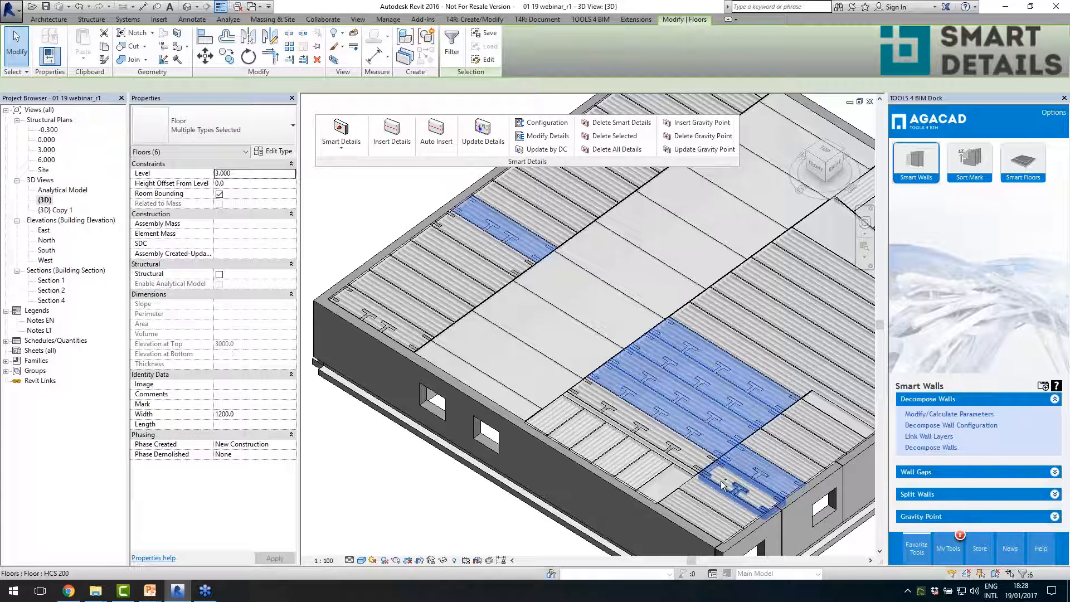
pyautogui.click(557, 151)
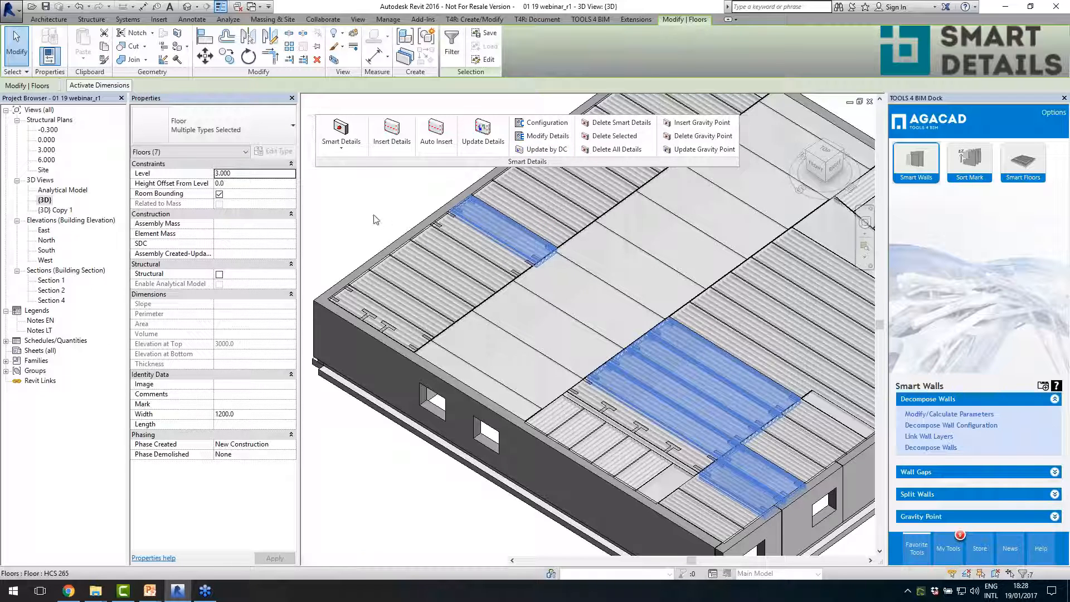
pyautogui.click(375, 220)
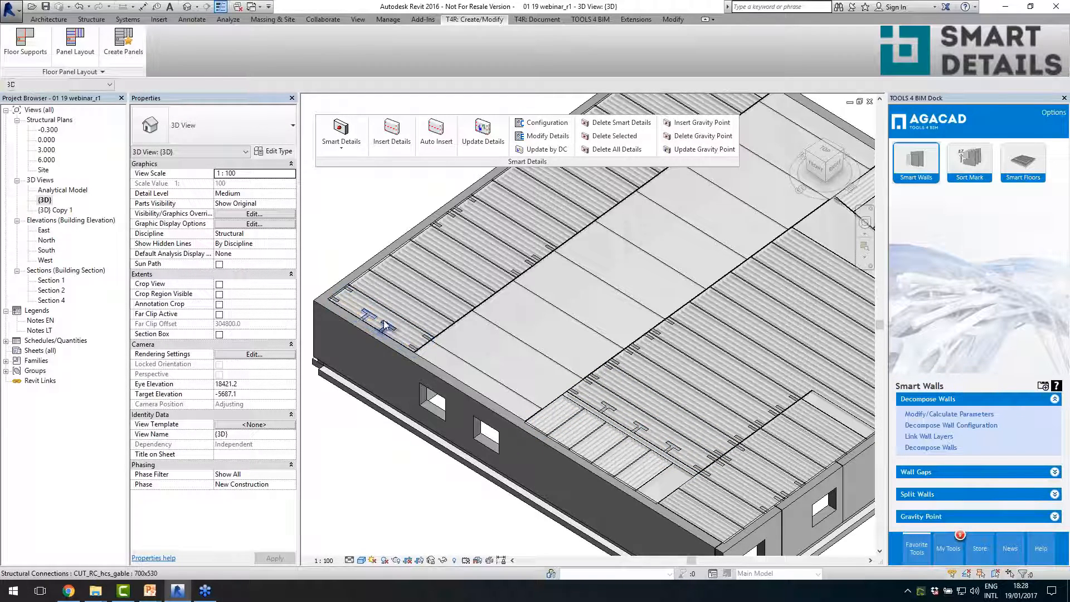
# - Modify the rectangular end cut-outs on one near-row HCS 265 panel: set Fixed Length to 800 and array Fixed Number to 3, and update
pyautogui.scroll(-3, 363, 319)
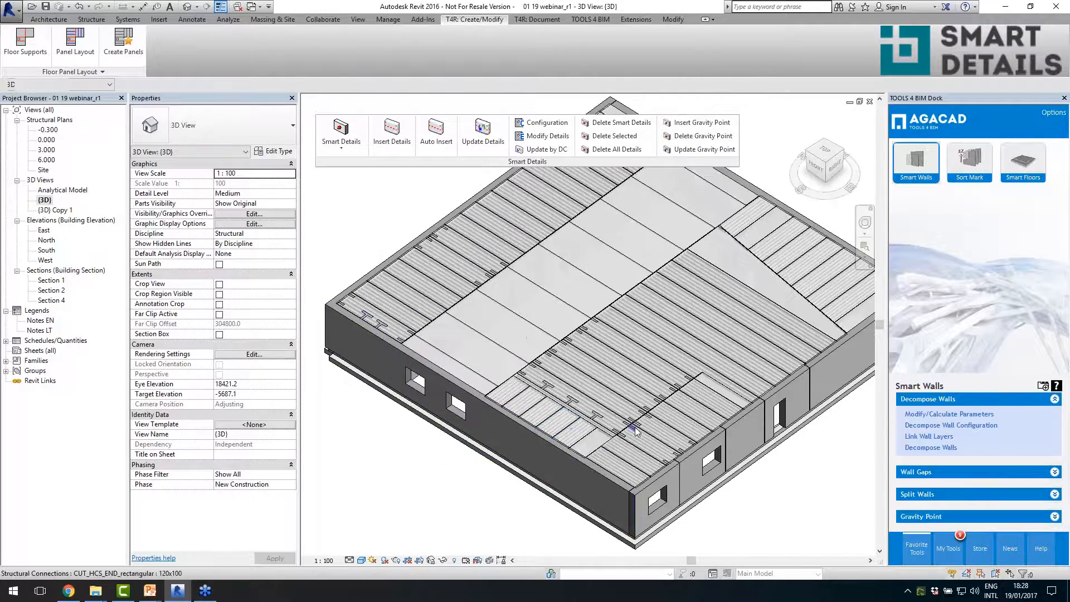
pyautogui.scroll(5, 580, 390)
pyautogui.scroll(3, 586, 367)
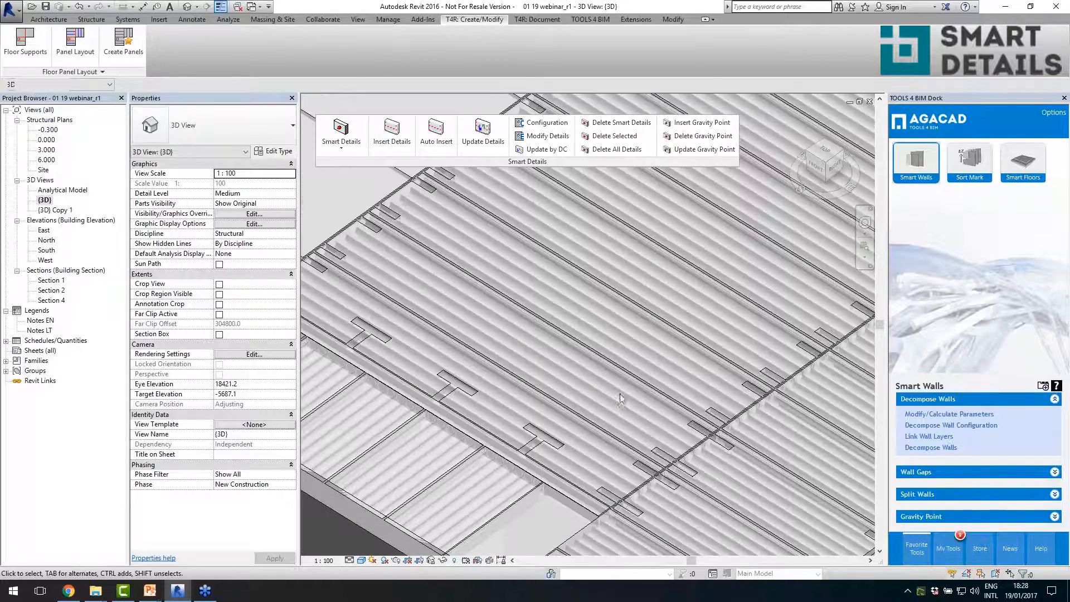
pyautogui.click(695, 432)
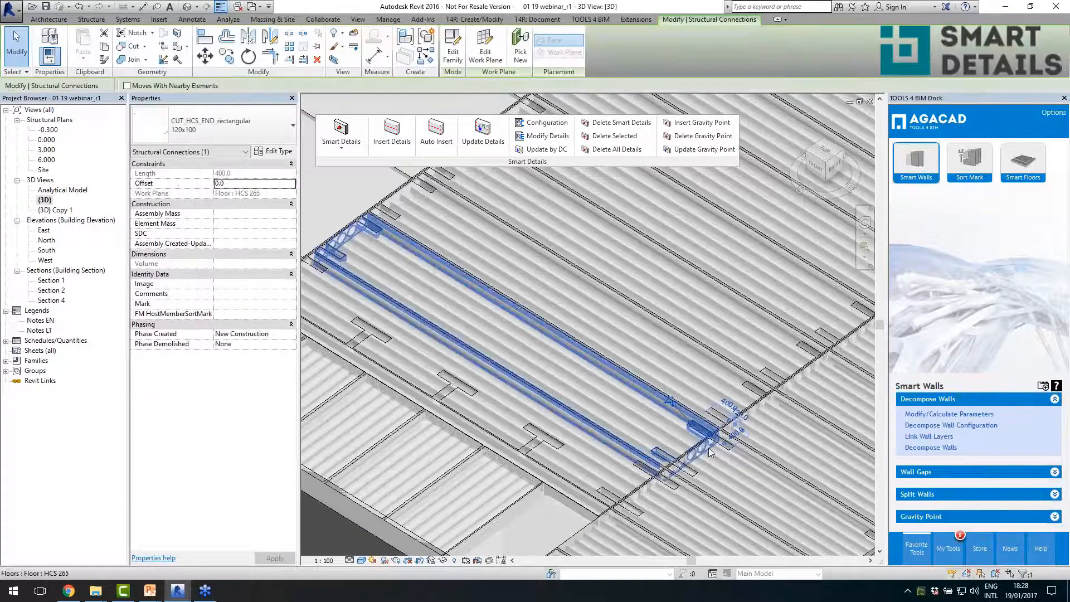
pyautogui.scroll(-2, 561, 343)
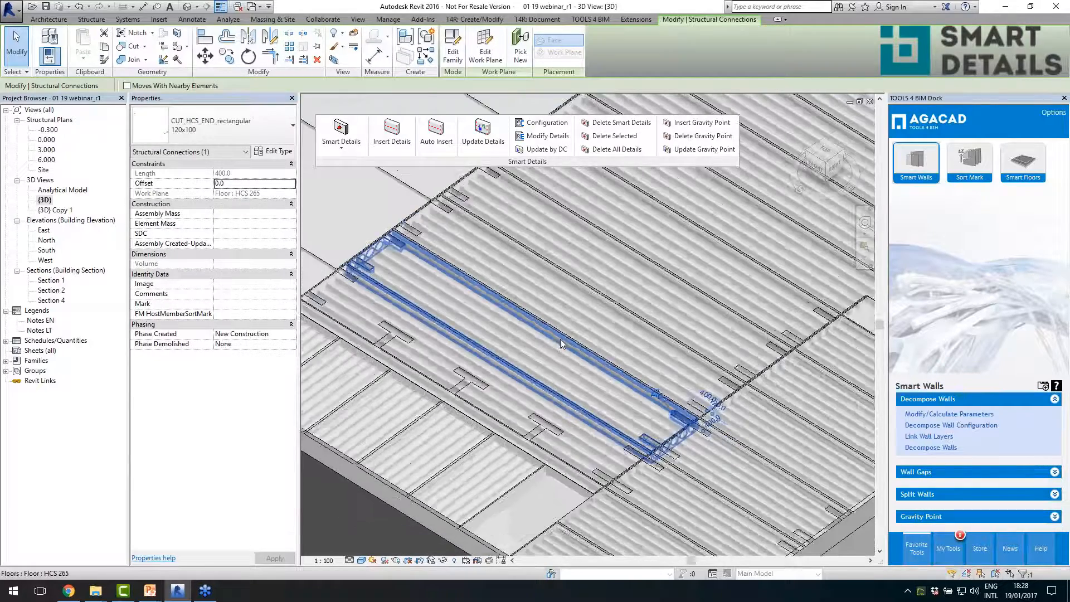
pyautogui.click(548, 137)
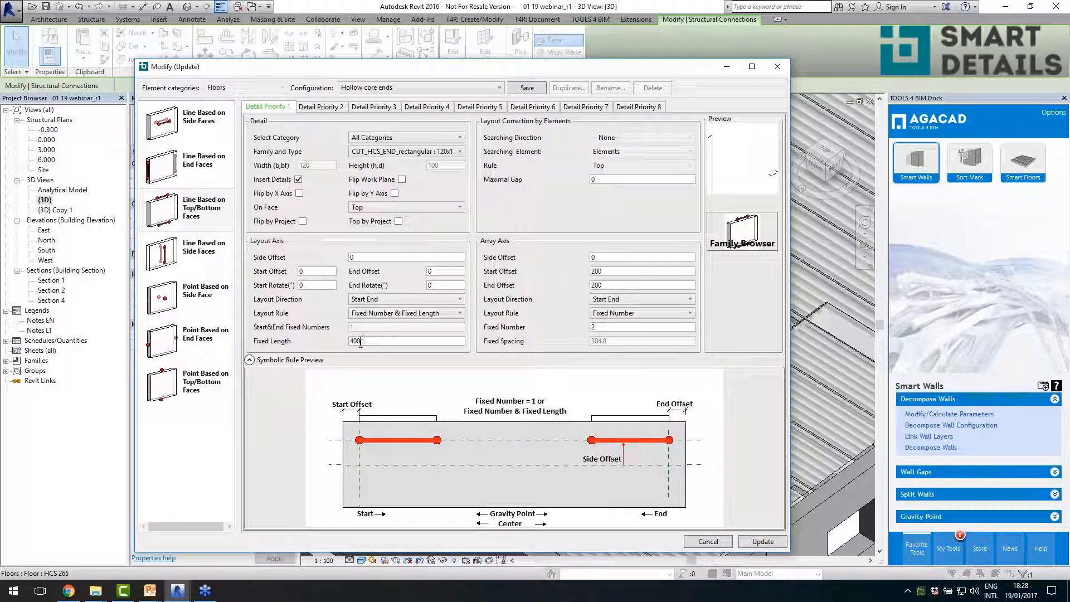
pyautogui.write('8')
pyautogui.click(598, 328)
pyautogui.press('BackSpace')
pyautogui.write('3')
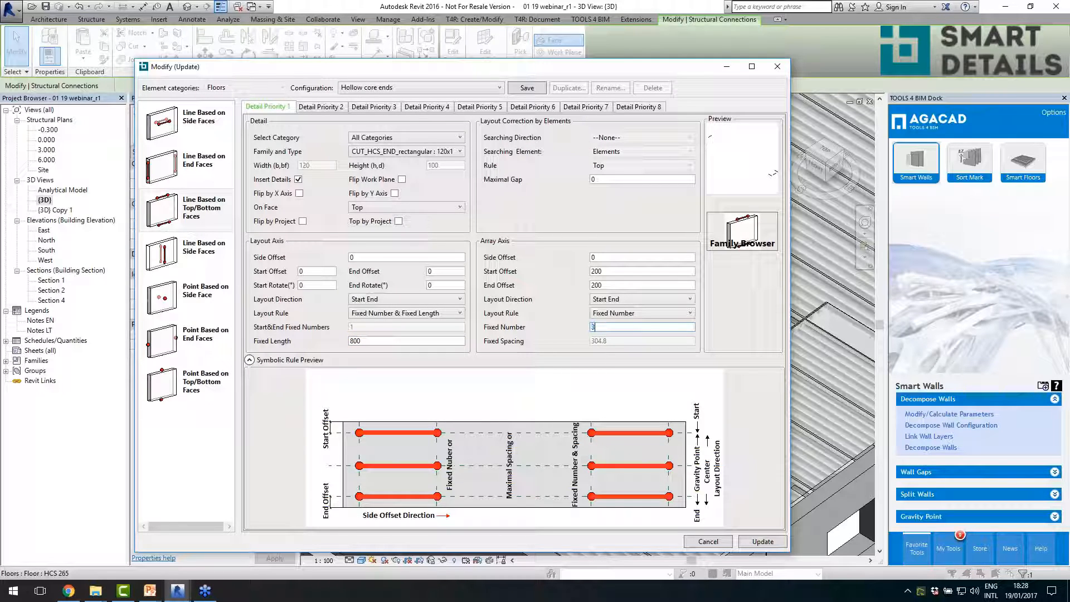
pyautogui.click(762, 542)
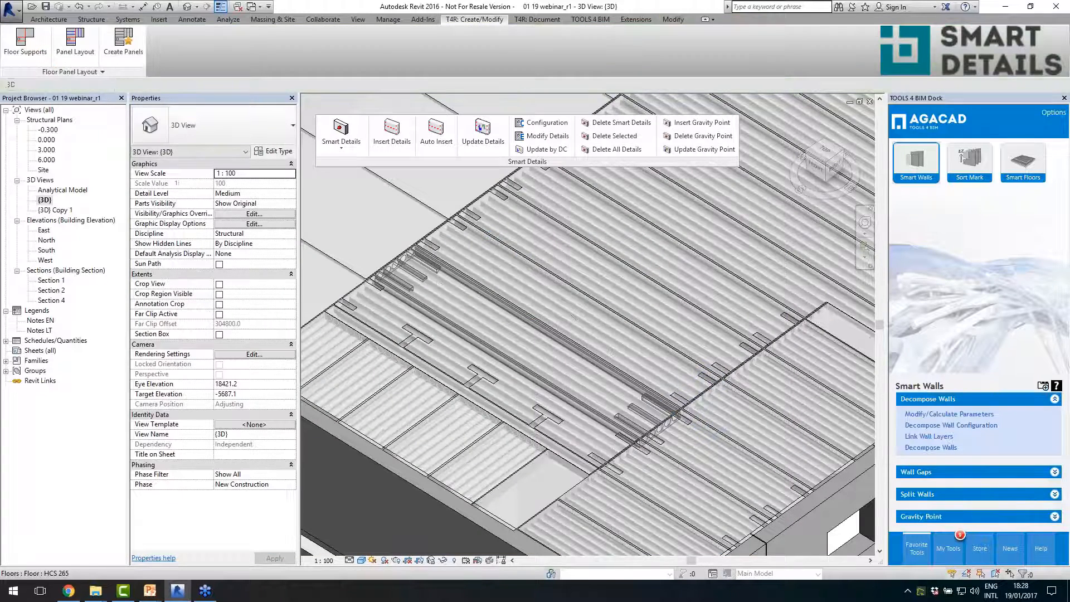
# - Select two adjacent Massive 80 floor panels beside the windowed wall and the Massive 250 panel in the far corner
pyautogui.keyDown('shift'); pyautogui.moveTo(497, 325); pyautogui.dragTo(555, 339, button='middle'); pyautogui.keyUp('shift')
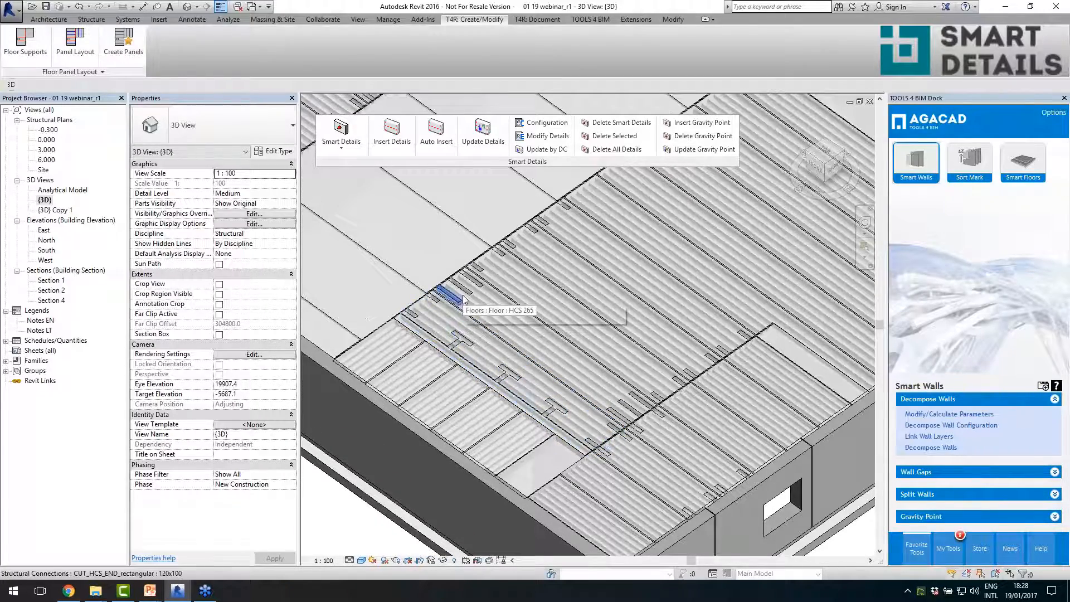
pyautogui.scroll(-3, 561, 372)
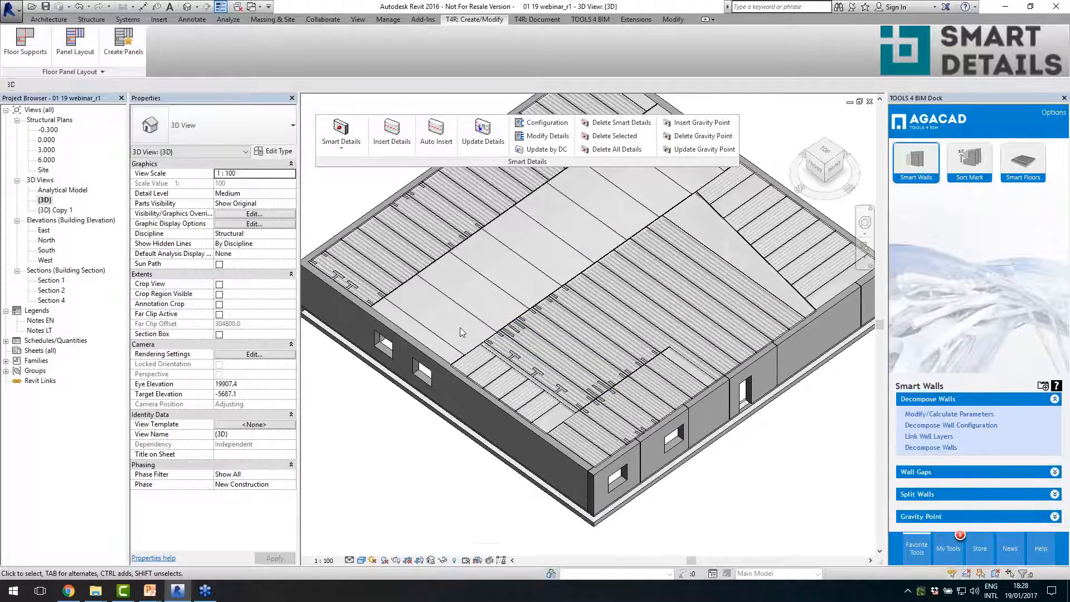
pyautogui.keyDown('shift'); pyautogui.moveTo(460, 326); pyautogui.dragTo(528, 301, button='middle'); pyautogui.keyUp('shift')
pyautogui.scroll(2, 524, 335)
pyautogui.press('alt')
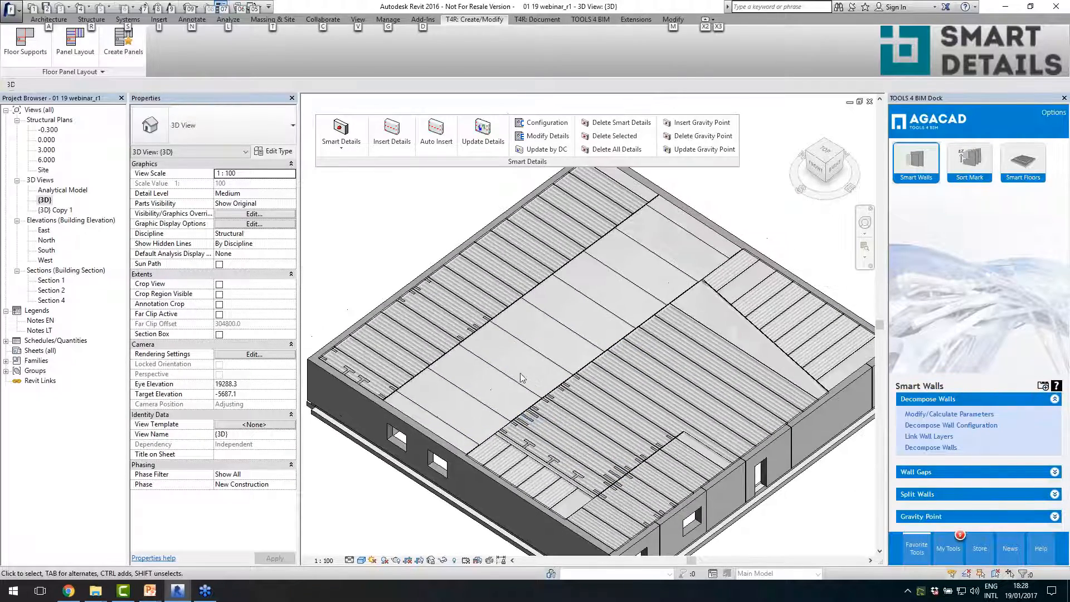
pyautogui.scroll(3, 456, 444)
pyautogui.click(456, 443)
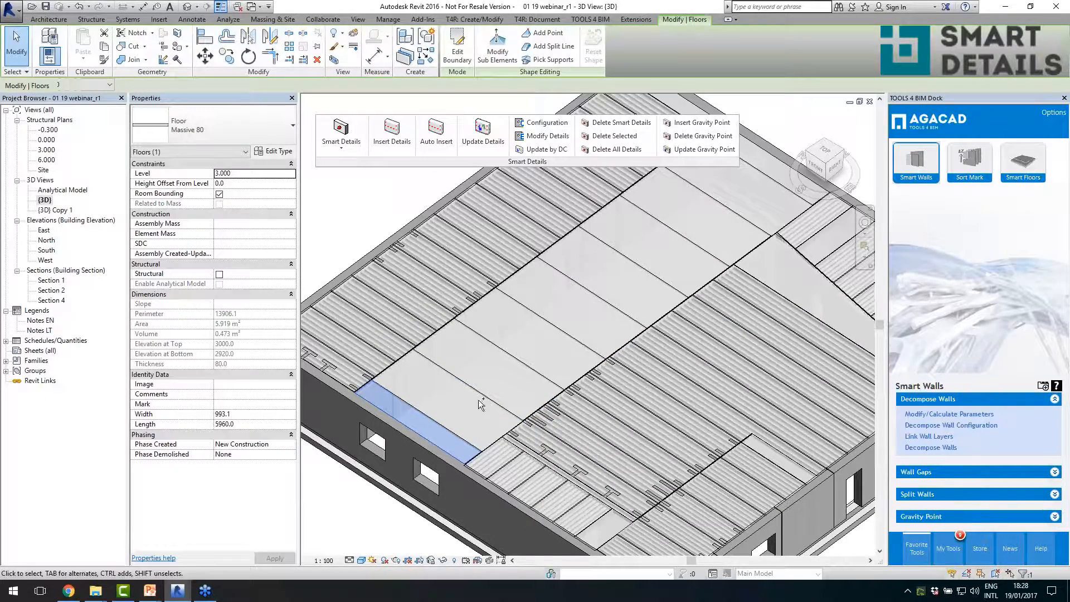
pyautogui.scroll(-3, 482, 397)
pyautogui.scroll(2, 596, 257)
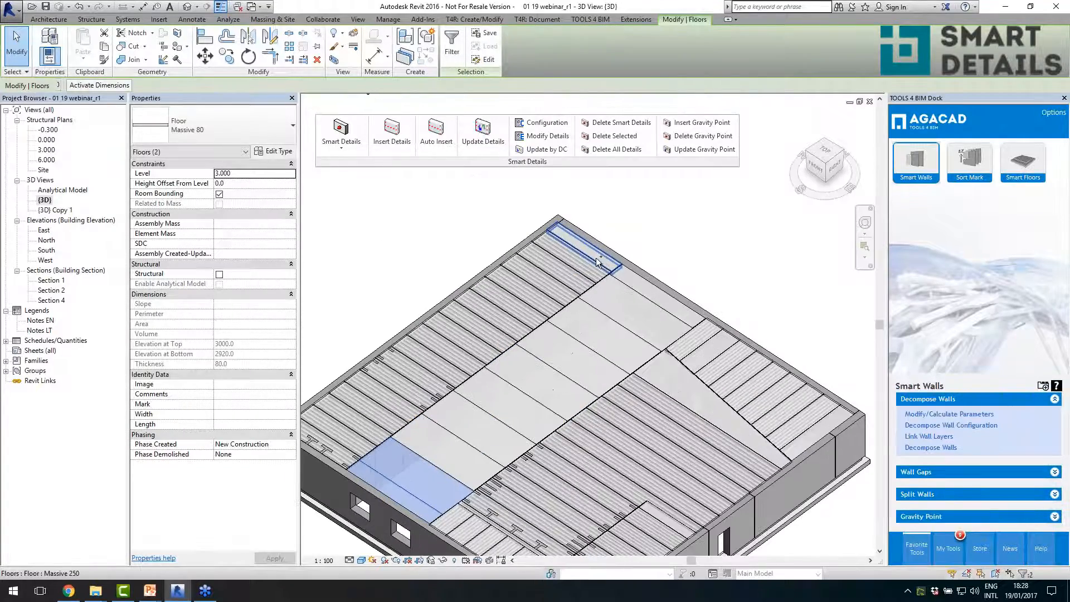
pyautogui.keyDown('ctrl'); pyautogui.click(597, 257); pyautogui.keyUp('ctrl')
pyautogui.scroll(-3, 613, 286)
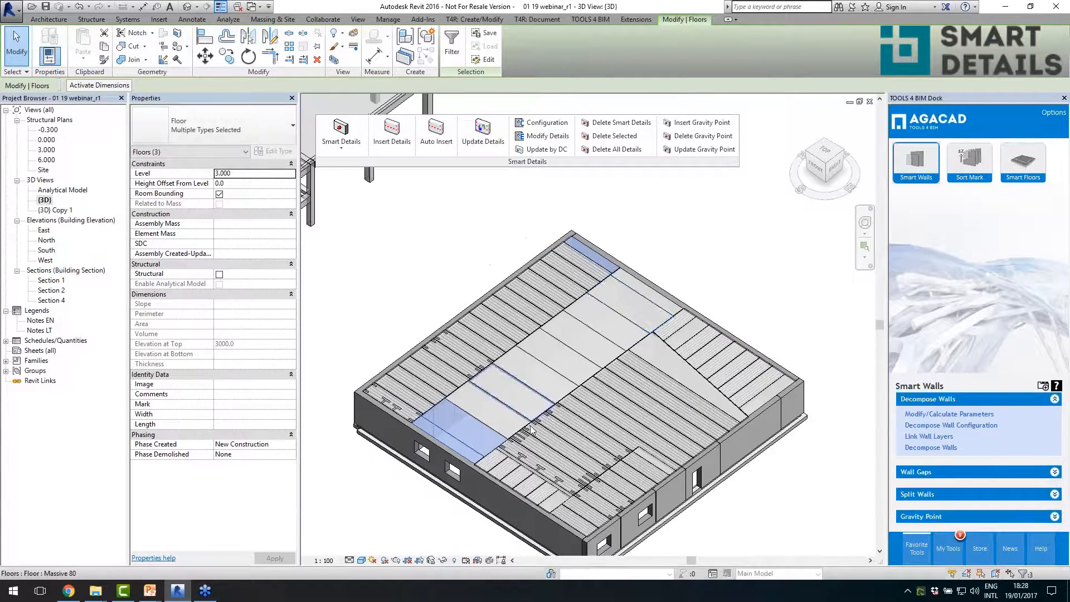
pyautogui.scroll(2, 480, 234)
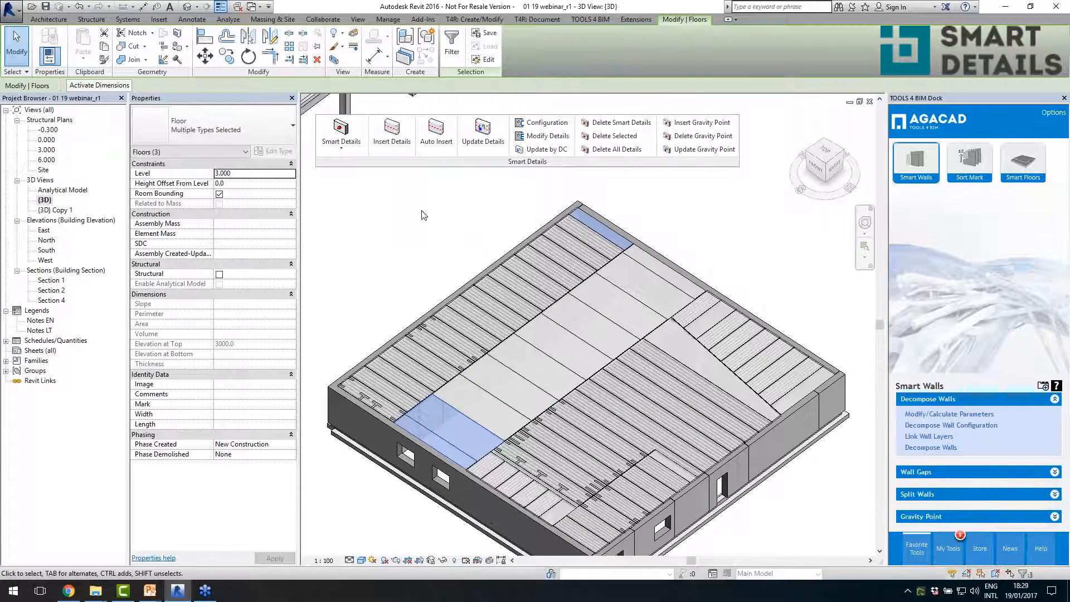
# - Insert details on the three selected massive panels using the Filigran slab configuration
pyautogui.click(392, 131)
pyautogui.click(558, 240)
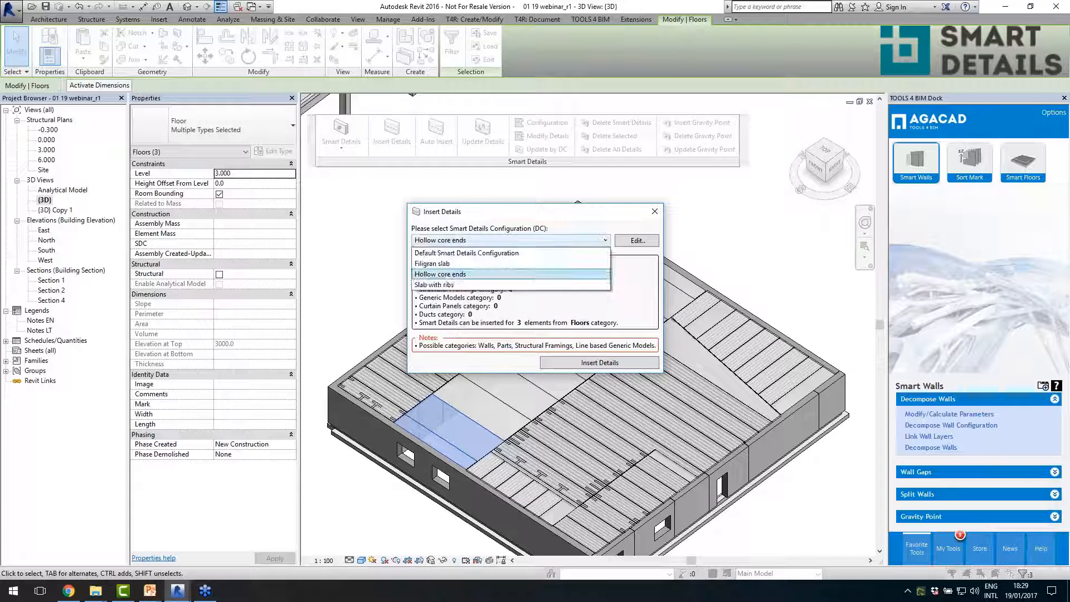
pyautogui.click(461, 264)
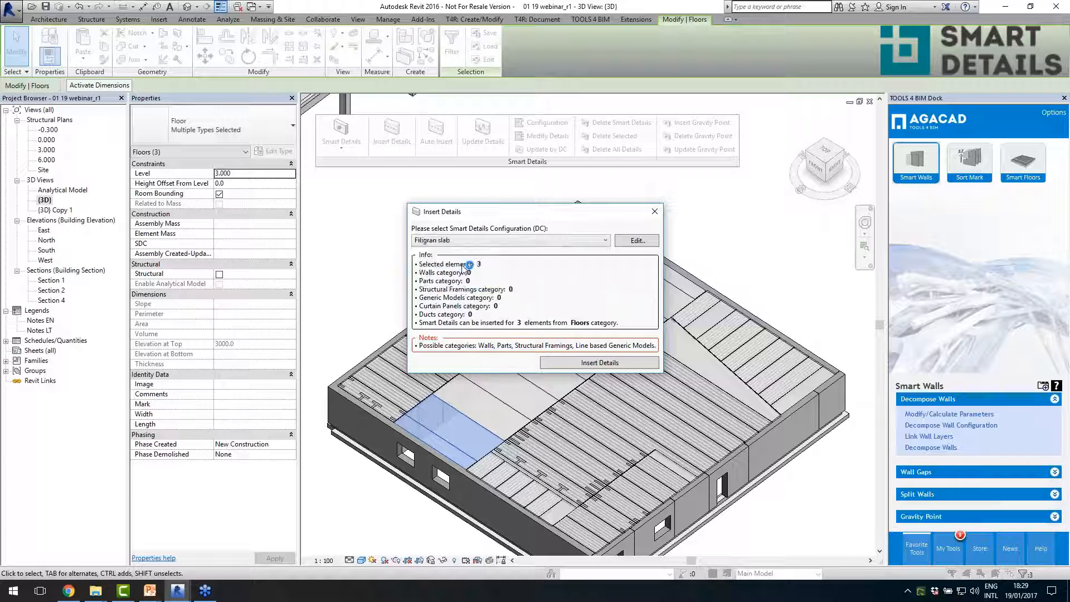
pyautogui.click(586, 363)
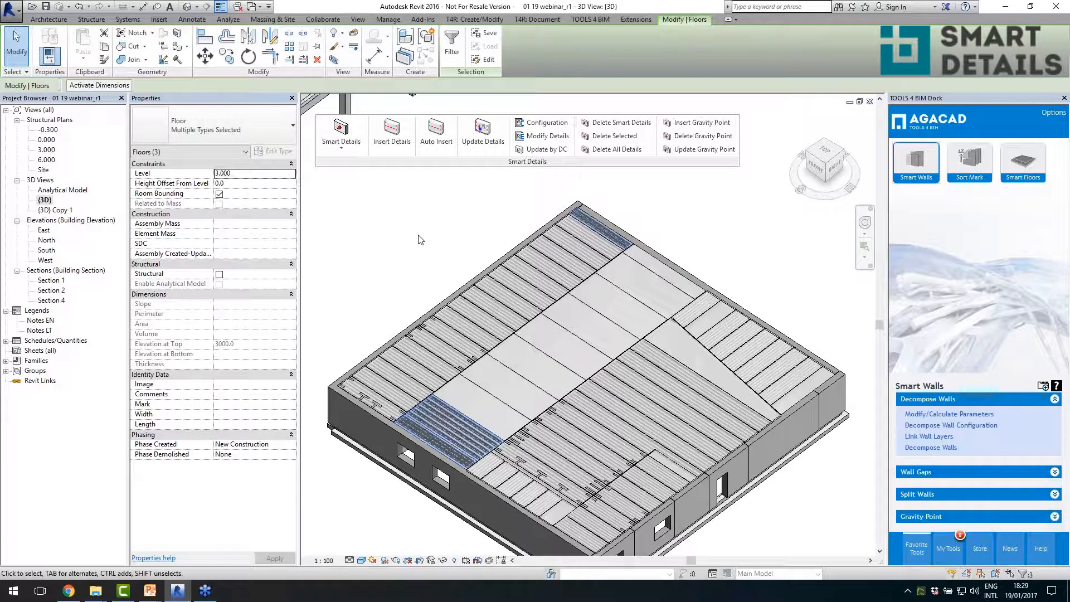
# - Modify the Girder 180 details on the wider Massive 80 panel: set the array's Maximal Spacing to 500, and update
pyautogui.scroll(5, 496, 393)
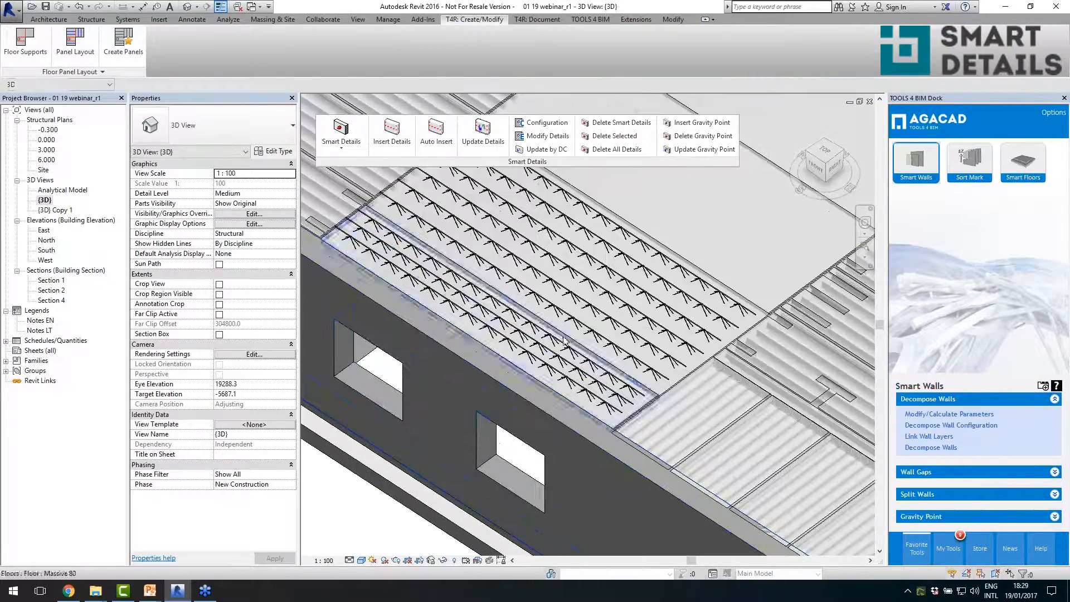
pyautogui.click(612, 344)
pyautogui.moveTo(612, 367)
pyautogui.keyDown('shift'); pyautogui.mouseDown(button='middle')
pyautogui.moveTo(587, 378)
pyautogui.moveTo(495, 358)
pyautogui.moveTo(542, 390)
pyautogui.moveTo(597, 379)
pyautogui.mouseUp(button='middle'); pyautogui.keyUp('shift')
pyautogui.keyDown('shift'); pyautogui.moveTo(500, 256); pyautogui.dragTo(513, 336, button='middle'); pyautogui.keyUp('shift')
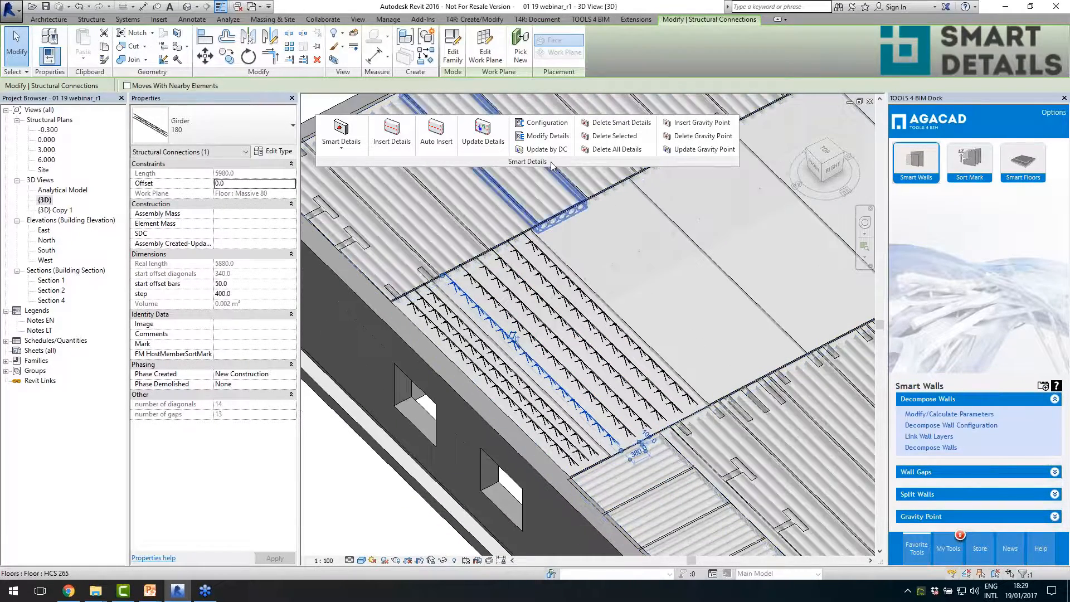
pyautogui.click(546, 138)
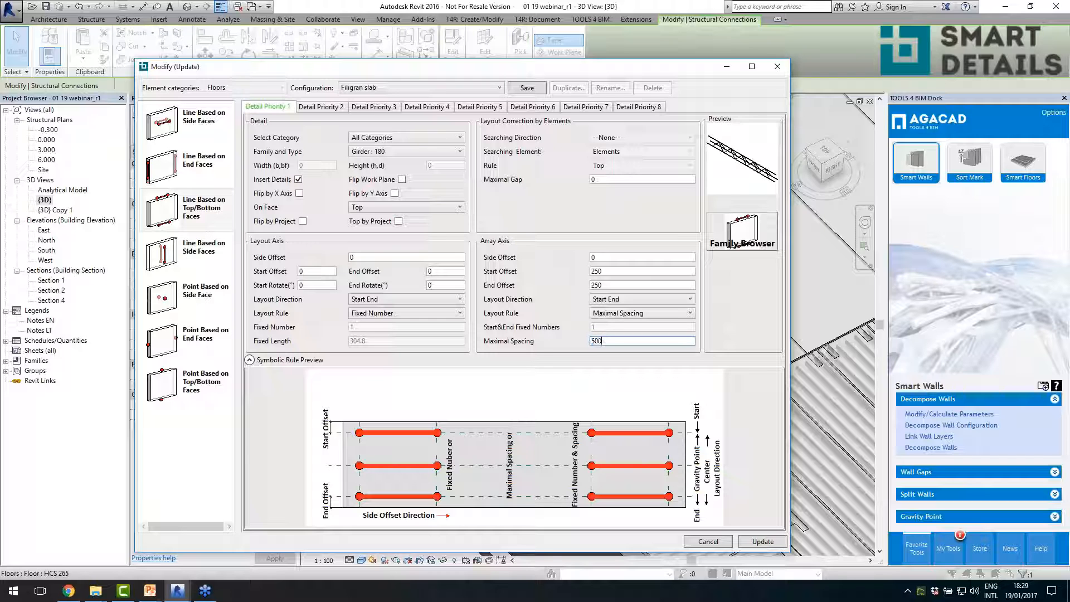
pyautogui.click(781, 543)
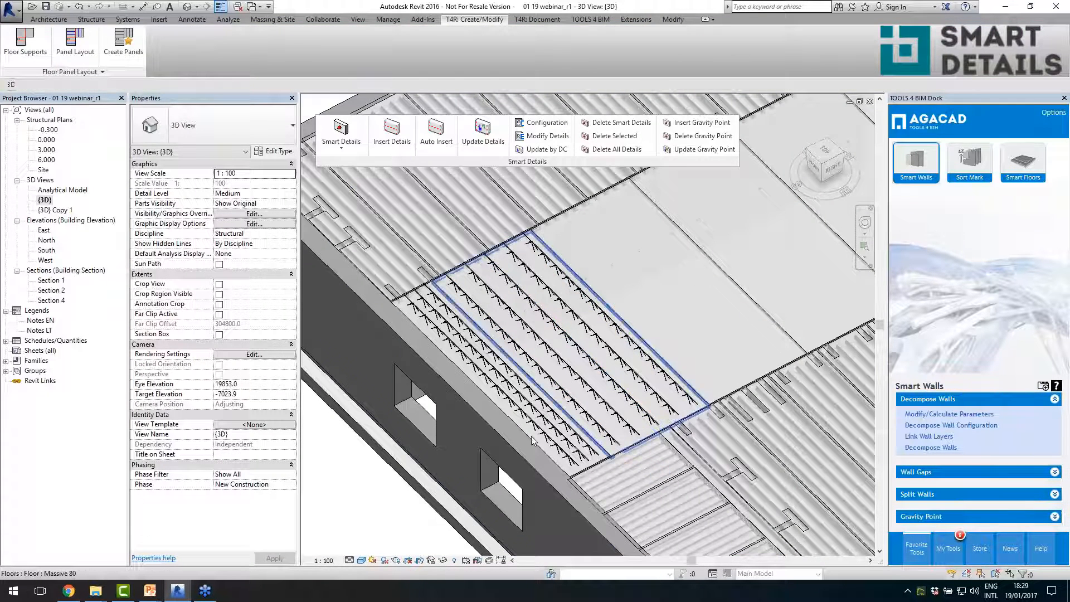
# - Select two adjacent 2400 wide Massive 80 panels in the middle strip and the narrow Massive 80 panel at its far end
pyautogui.scroll(-4, 557, 370)
pyautogui.scroll(-2, 530, 379)
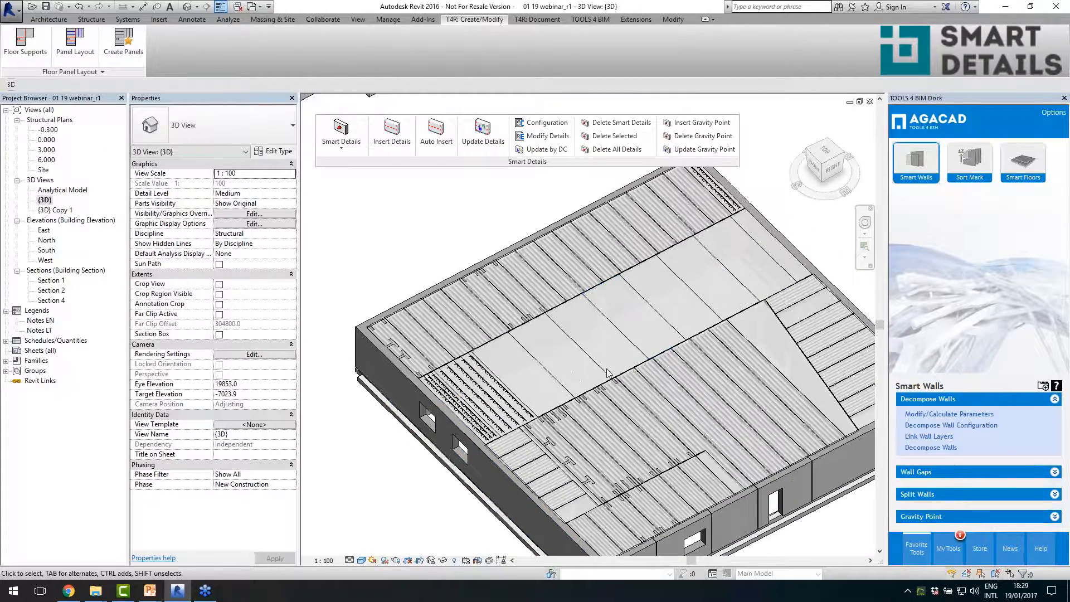
pyautogui.scroll(-1, 573, 381)
pyautogui.scroll(1, 560, 315)
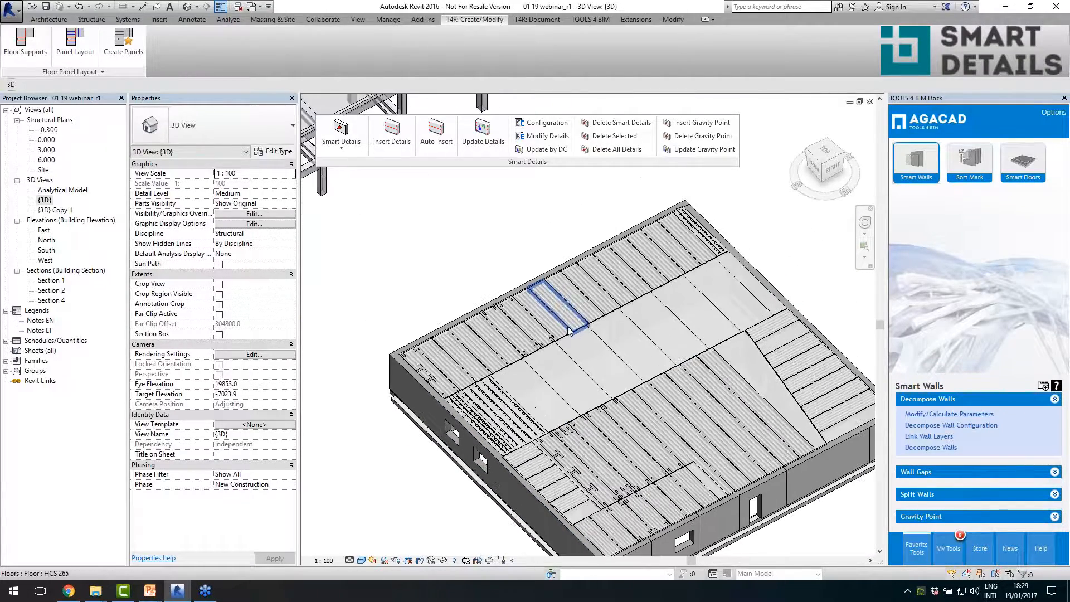
pyautogui.scroll(1, 585, 368)
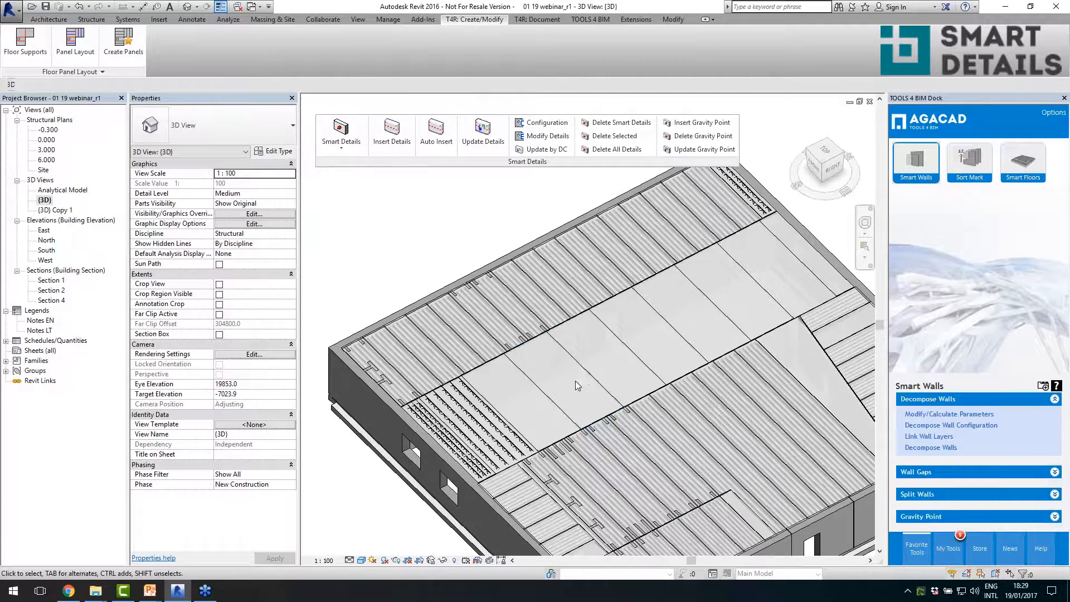
pyautogui.click(582, 382)
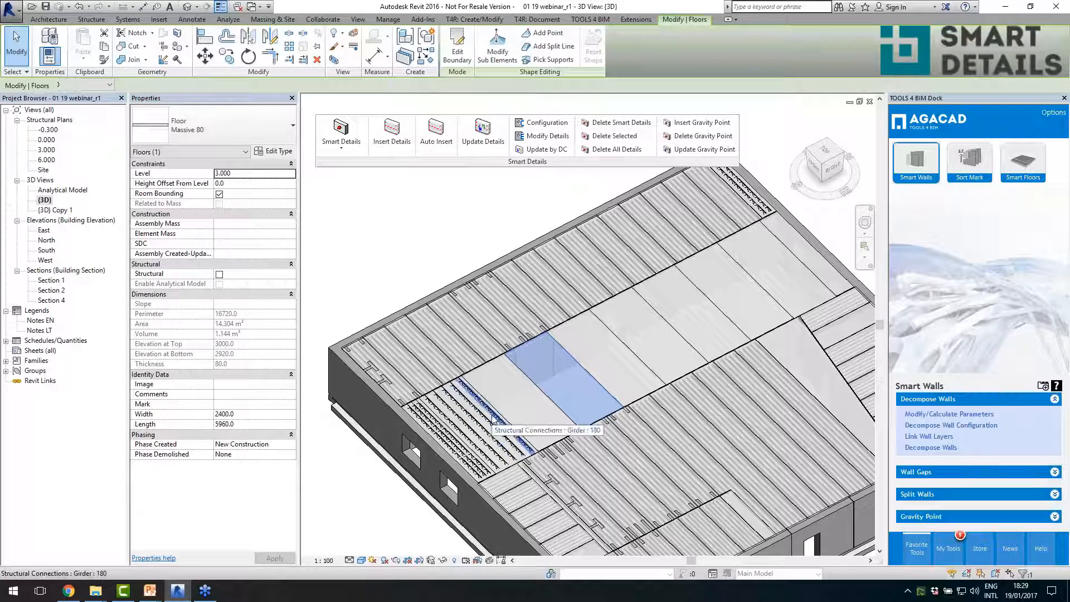
pyautogui.scroll(2, 531, 468)
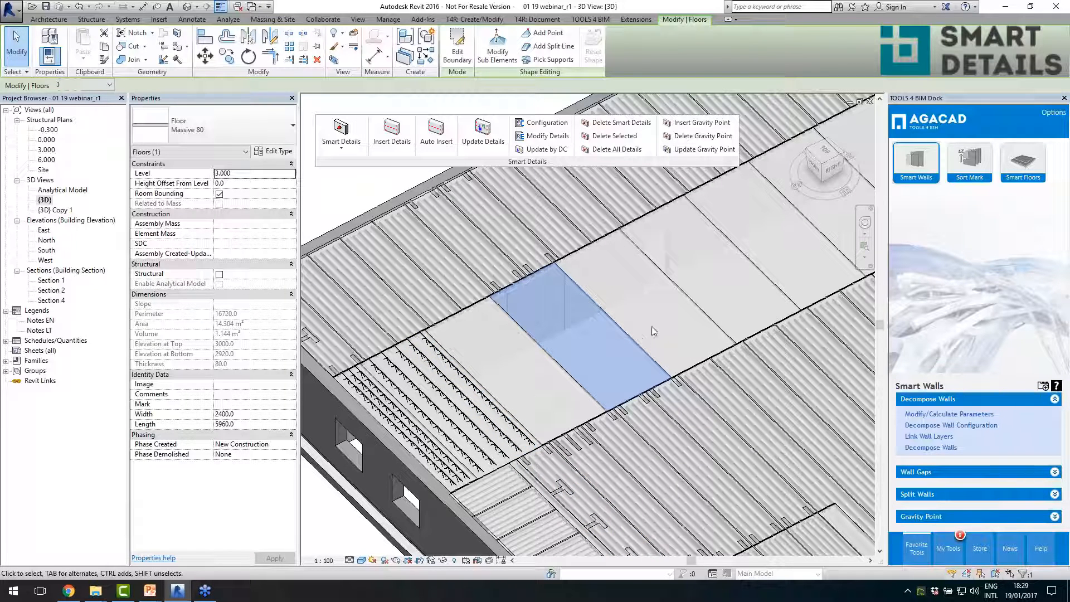
pyautogui.keyDown('ctrl'); pyautogui.click(699, 312); pyautogui.keyUp('ctrl')
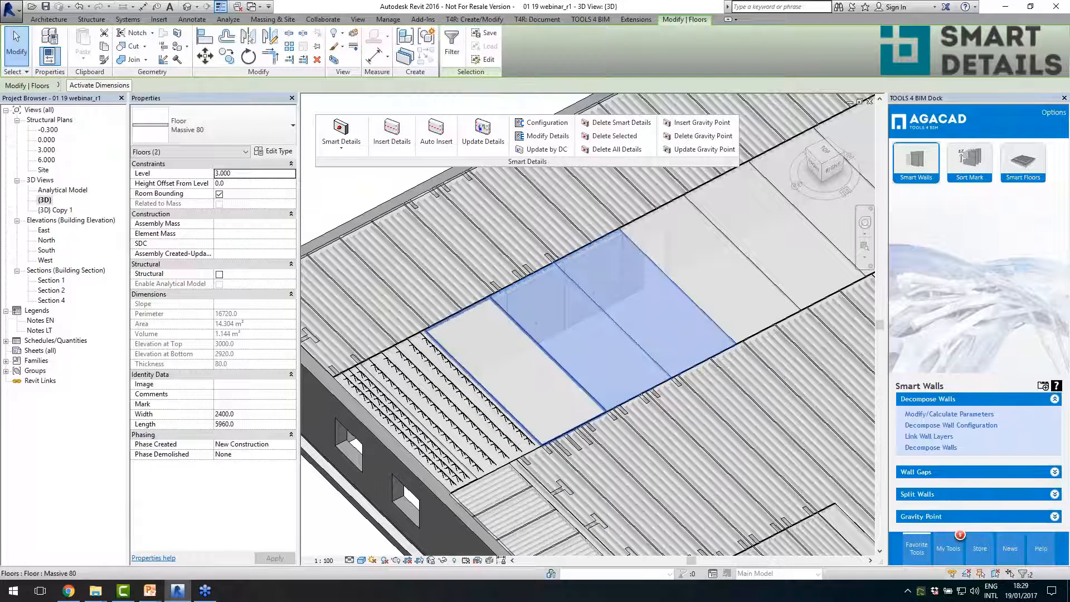
pyautogui.scroll(-2, 401, 412)
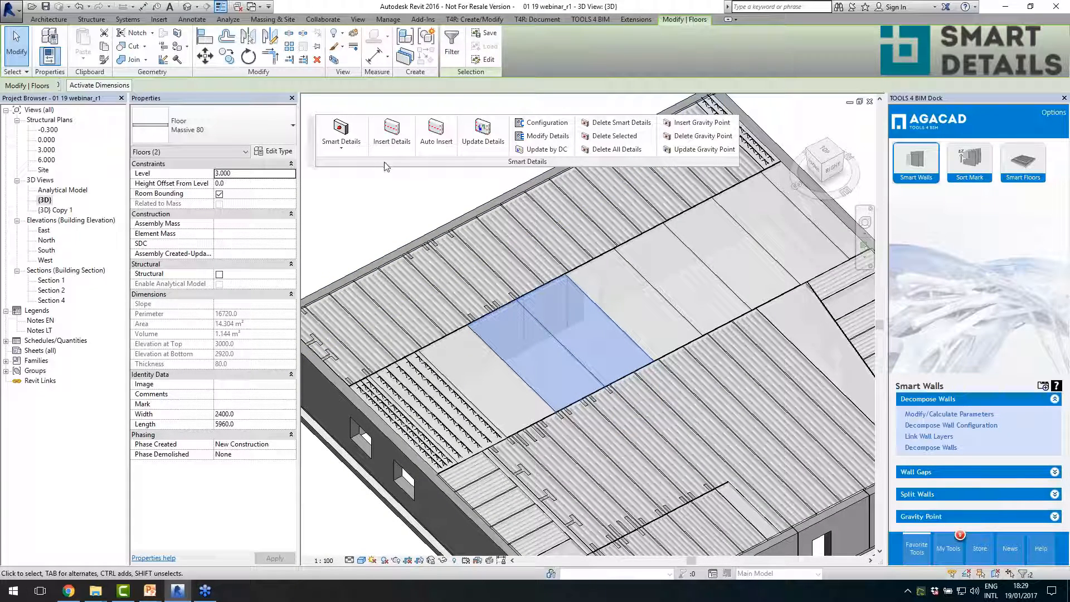
pyautogui.scroll(-2, 645, 279)
pyautogui.scroll(1, 730, 245)
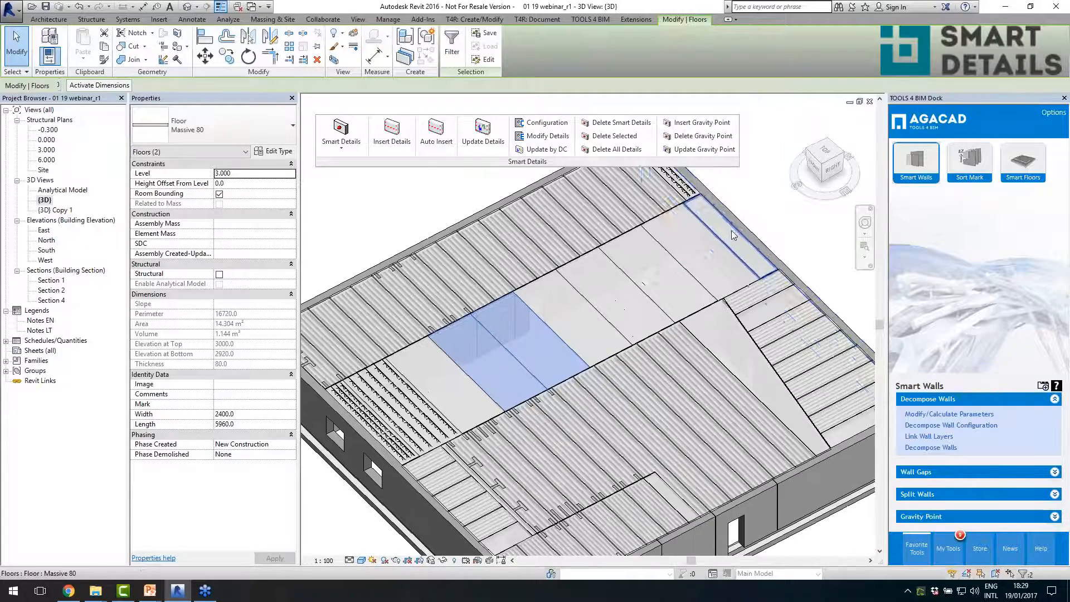
pyautogui.keyDown('ctrl'); pyautogui.click(730, 245); pyautogui.keyUp('ctrl')
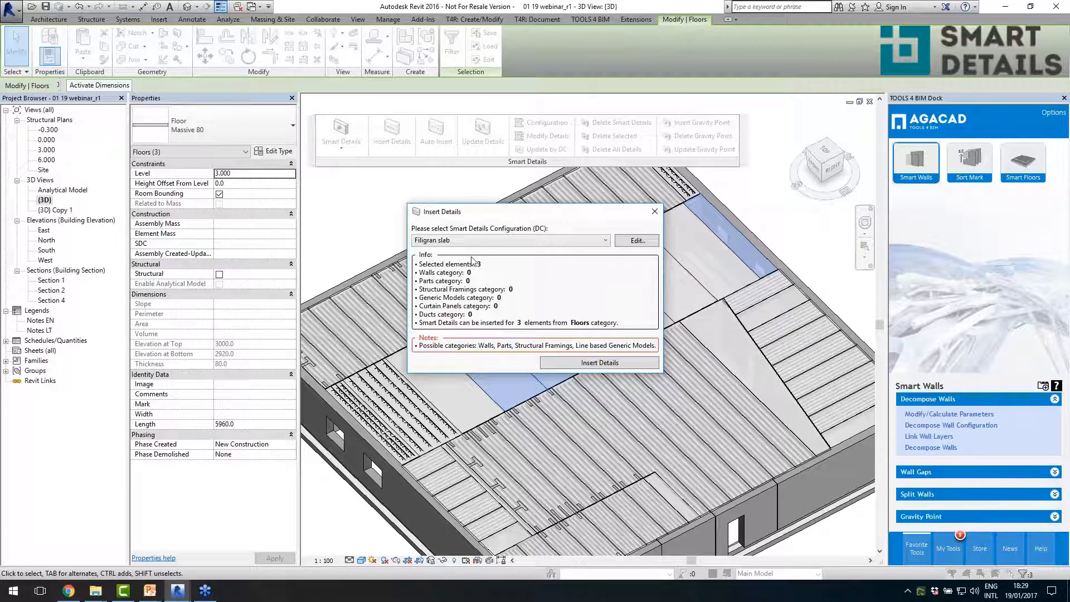
# - Insert details on the three selected massive panels using the Slab with ribs configuration
pyautogui.click(488, 243)
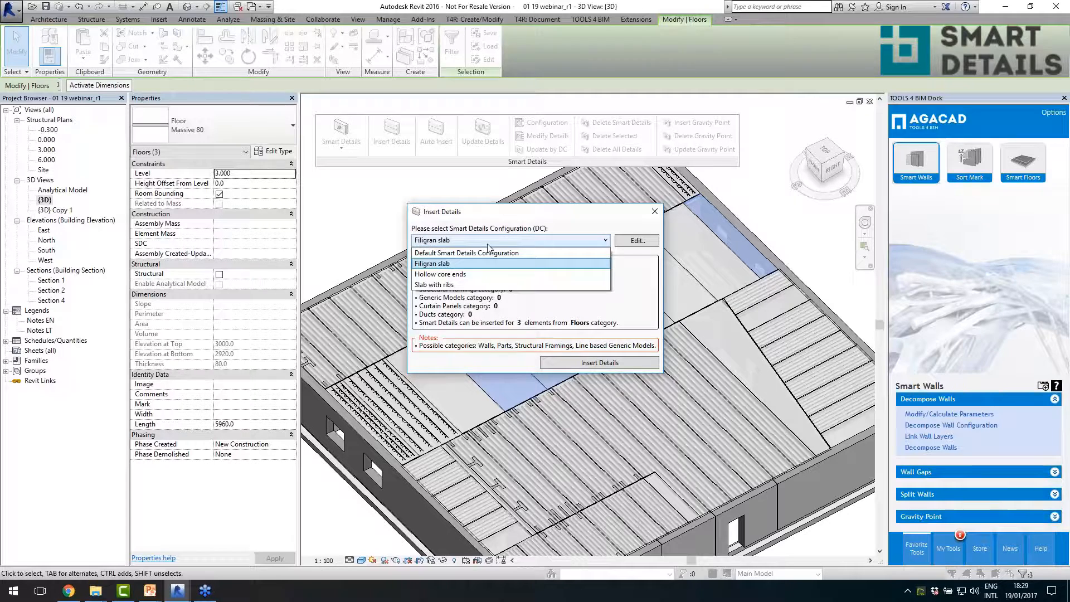
pyautogui.click(475, 284)
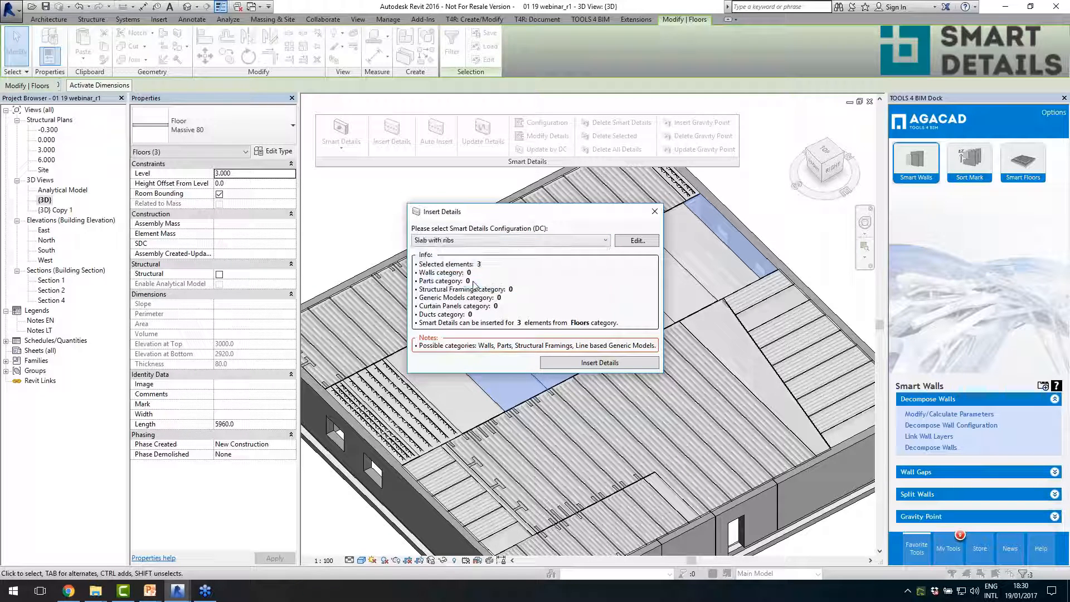
pyautogui.click(551, 361)
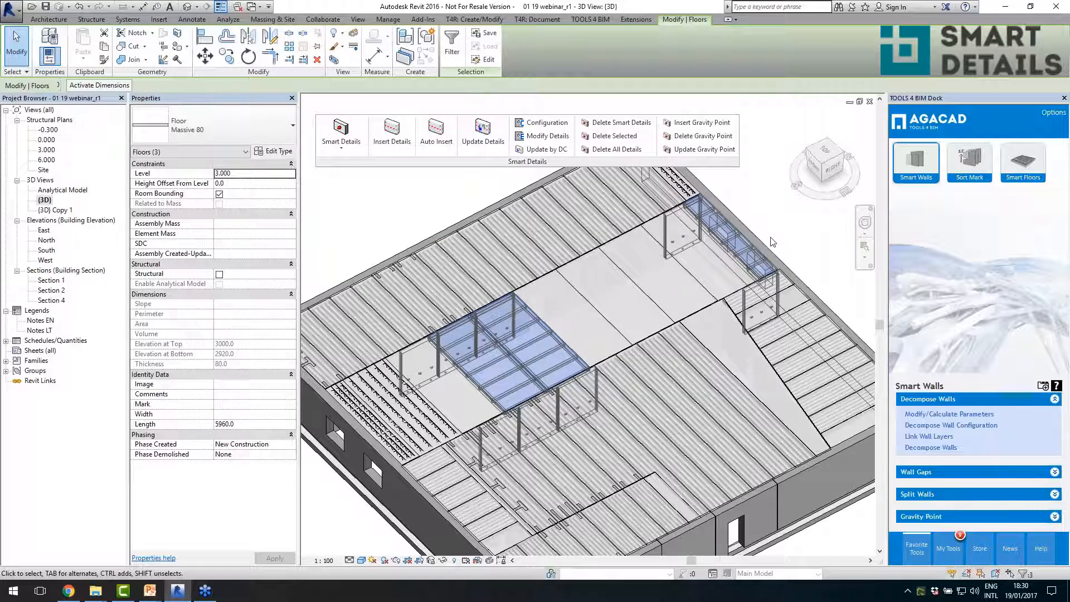
pyautogui.click(791, 245)
# - Examine the inserted Slab ribbed middle and Slab edge details on the two wide Massive 80 panels
pyautogui.scroll(2, 514, 358)
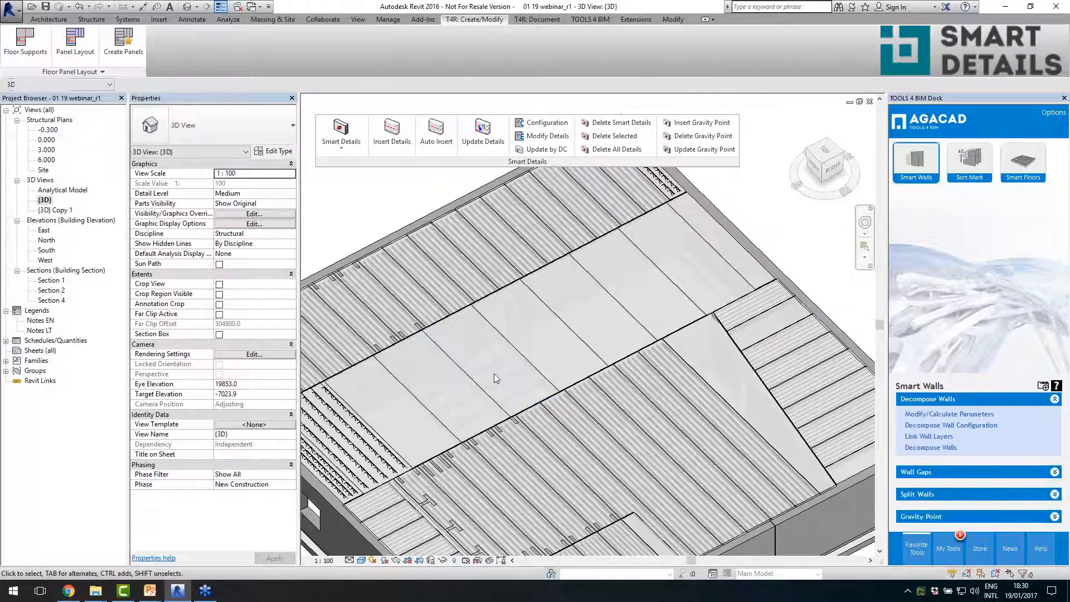
pyautogui.click(489, 374)
pyautogui.scroll(3, 489, 374)
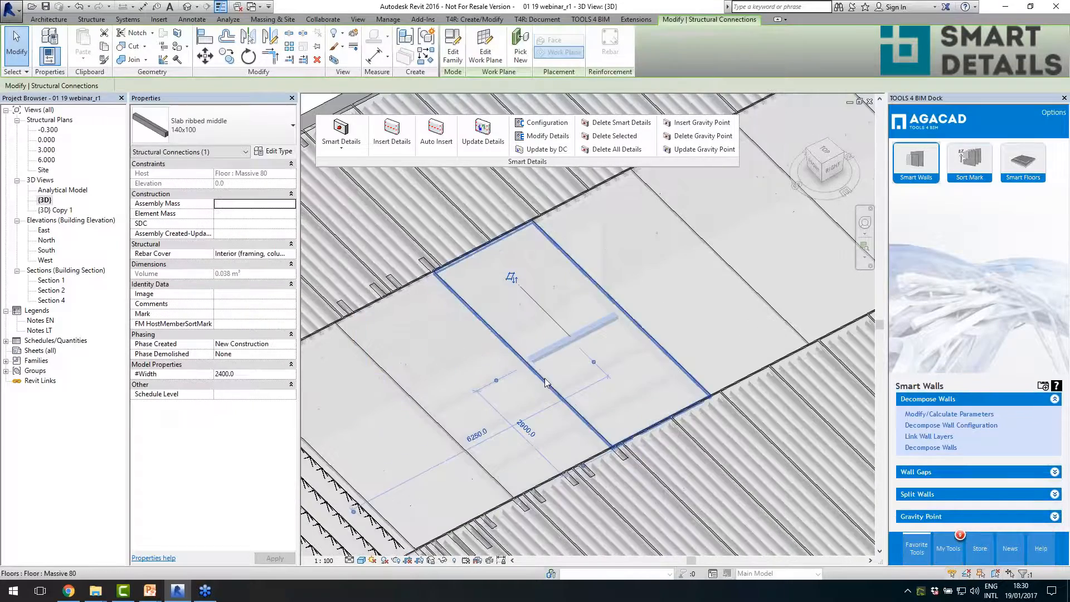
pyautogui.click(623, 311)
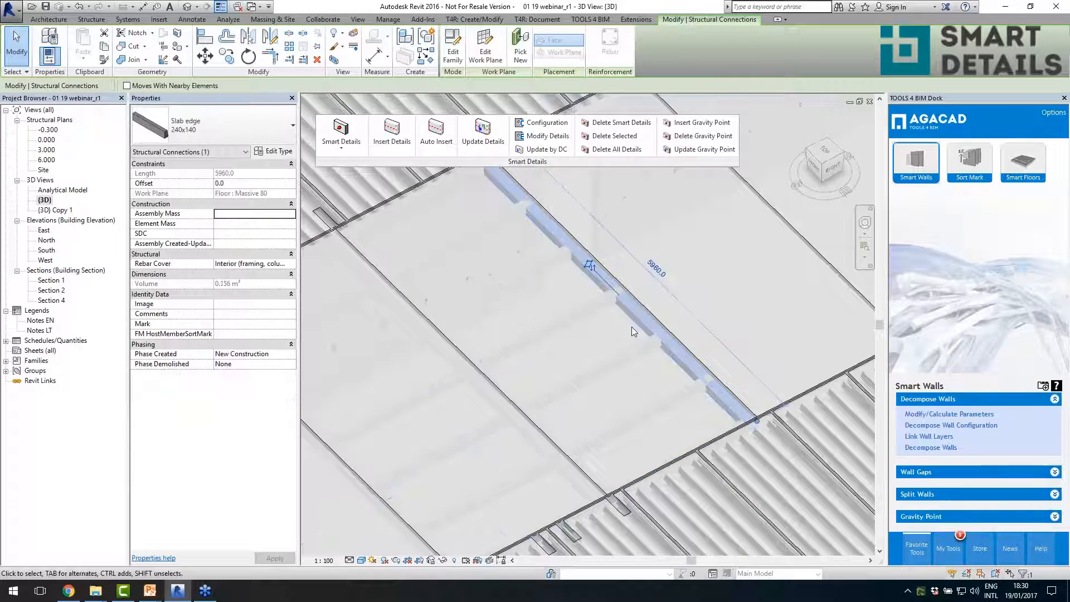
pyautogui.scroll(1, 593, 297)
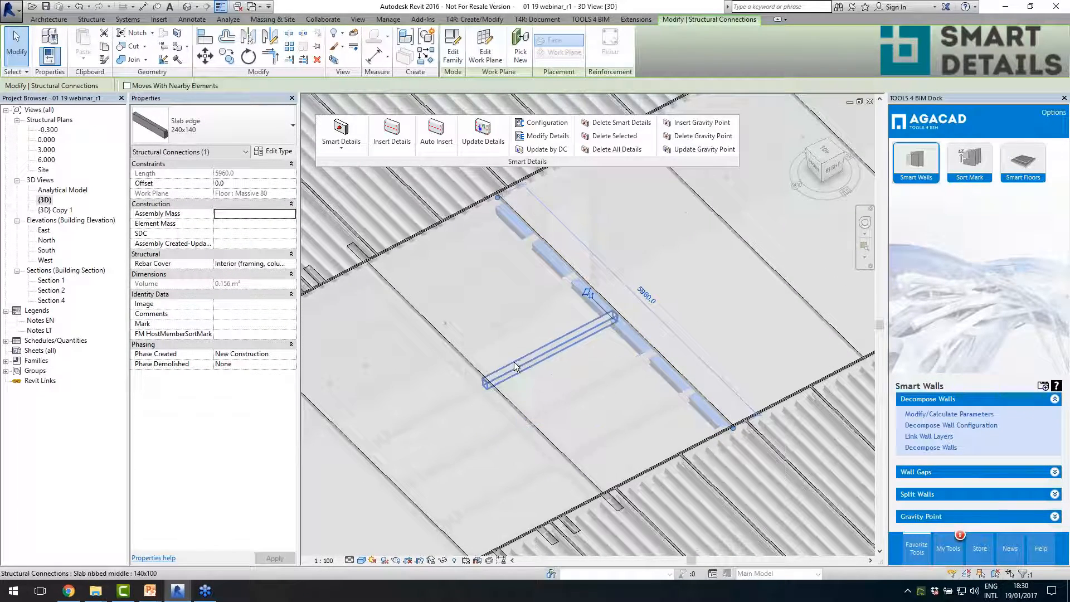
pyautogui.keyDown('ctrl'); pyautogui.click(517, 394); pyautogui.keyUp('ctrl')
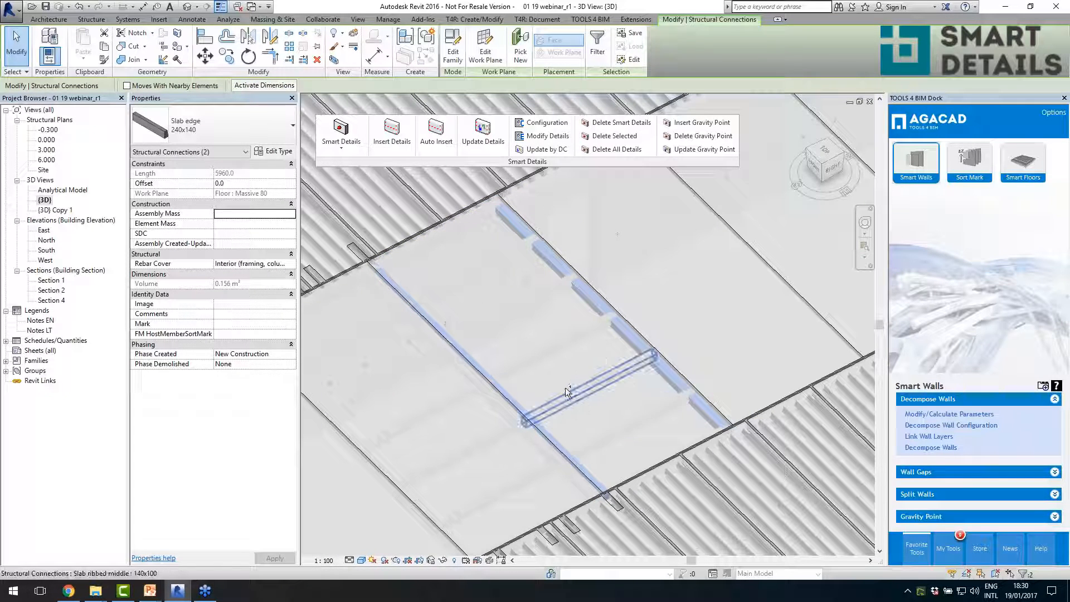
pyautogui.scroll(-2, 512, 353)
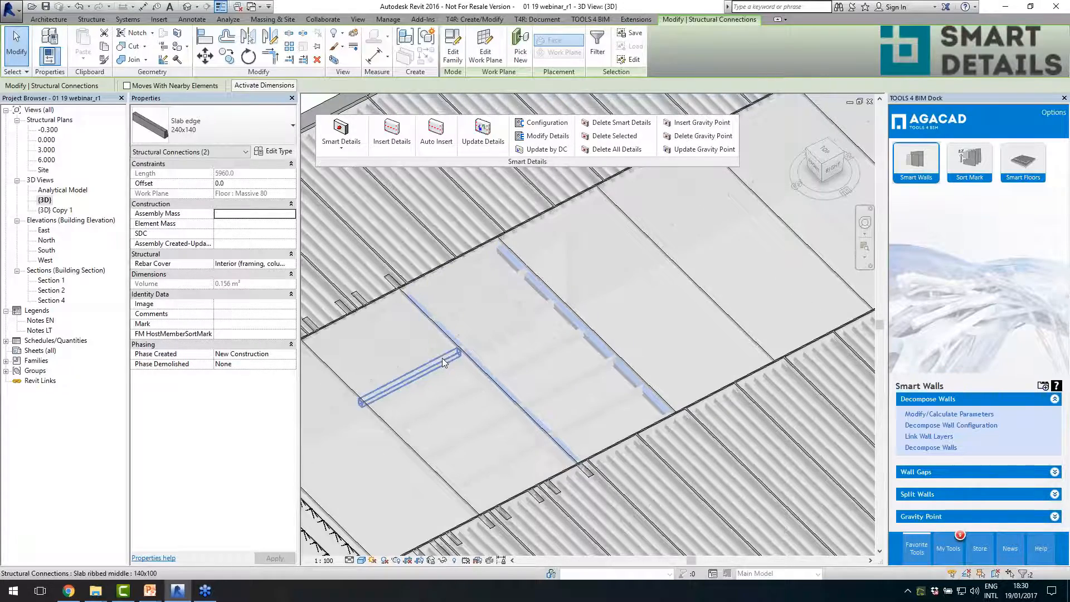
pyautogui.scroll(-2, 442, 358)
pyautogui.keyDown('shift'); pyautogui.moveTo(594, 370); pyautogui.dragTo(541, 384, button='middle'); pyautogui.keyUp('shift')
pyautogui.scroll(-1, 444, 389)
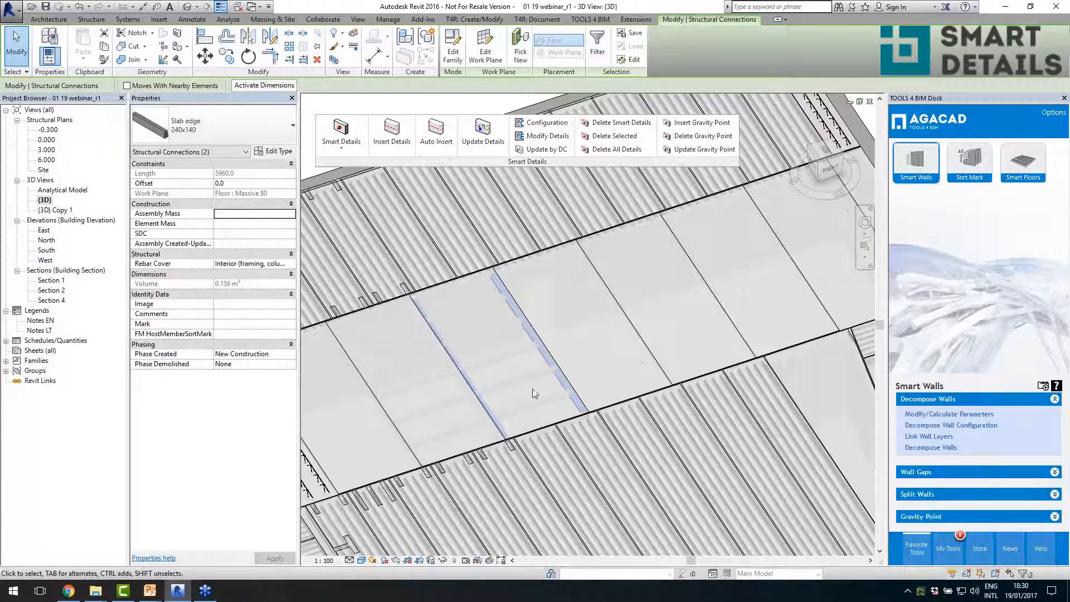
pyautogui.scroll(-2, 439, 403)
pyautogui.scroll(-2, 483, 377)
pyautogui.scroll(6, 807, 290)
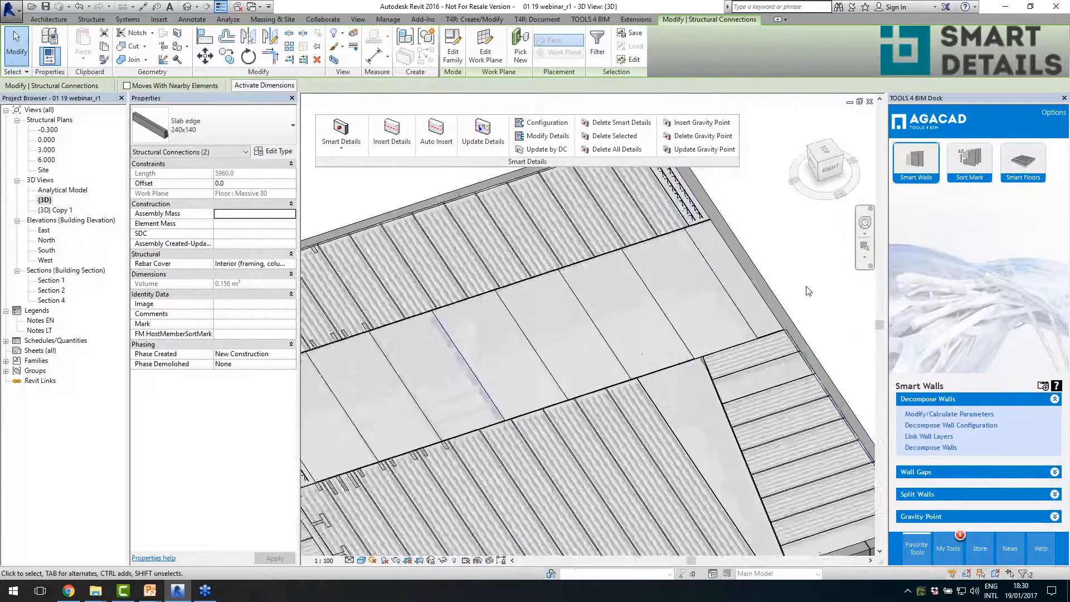
# - Compare the #Width of the middle ribs on the narrow end panel with the Width of their host floor
pyautogui.scroll(2, 796, 296)
pyautogui.click(652, 325)
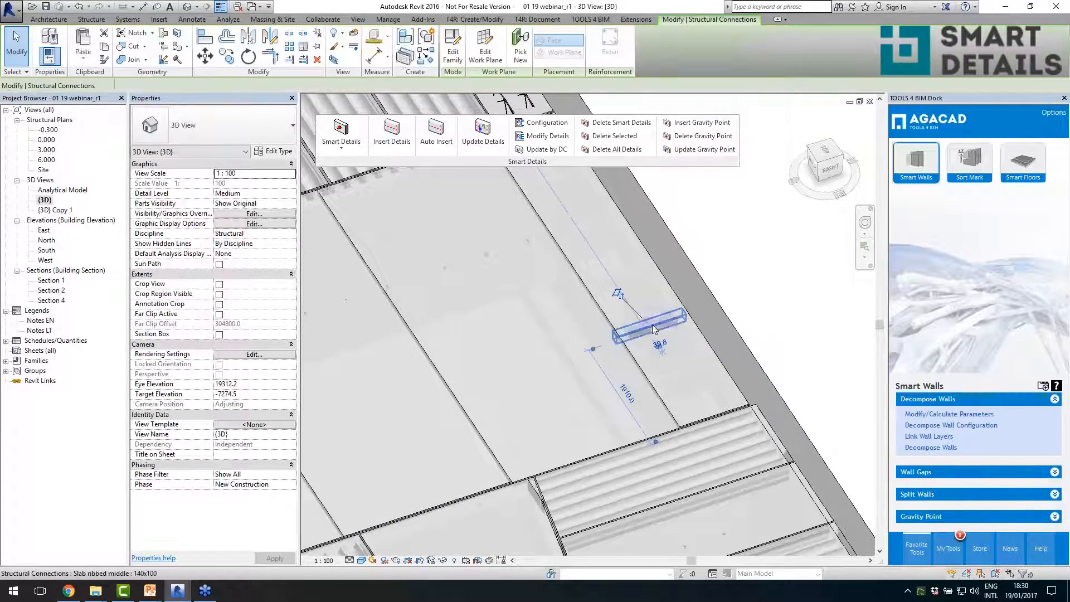
pyautogui.scroll(-5, 747, 339)
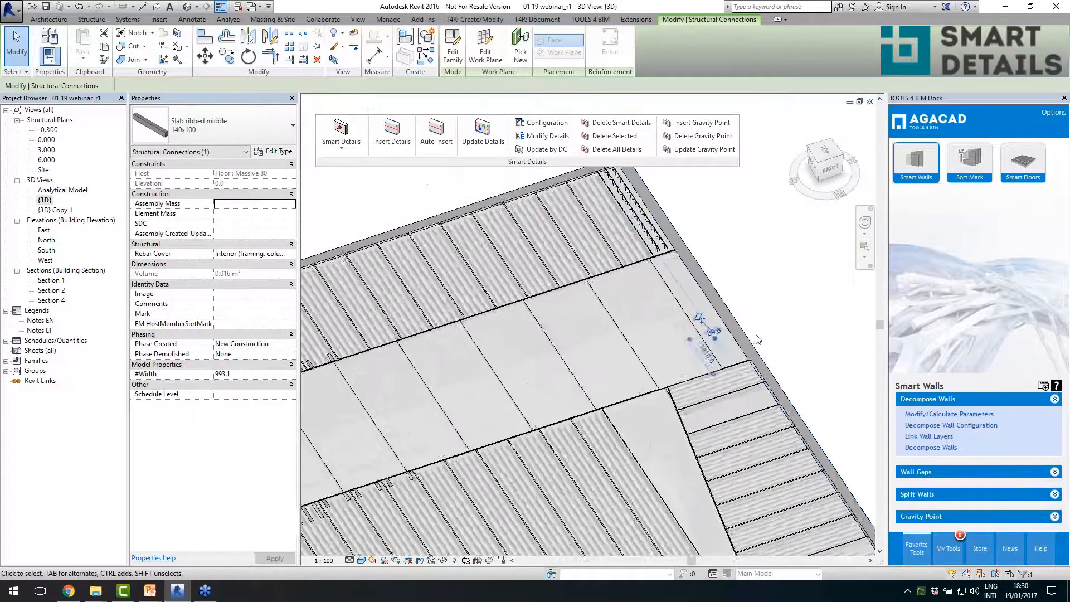
pyautogui.scroll(4, 730, 330)
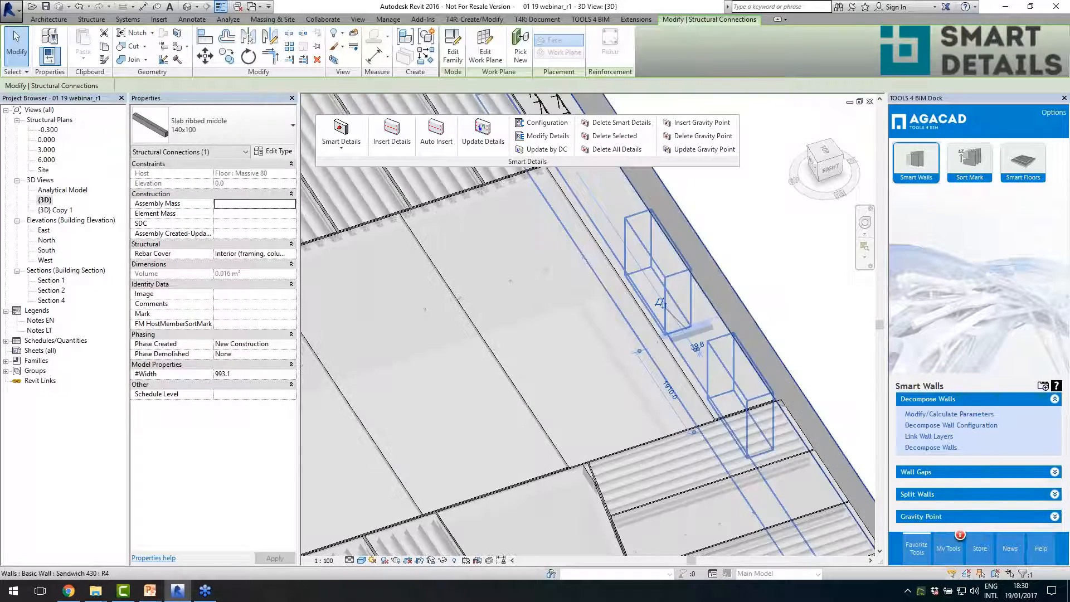
pyautogui.click(654, 281)
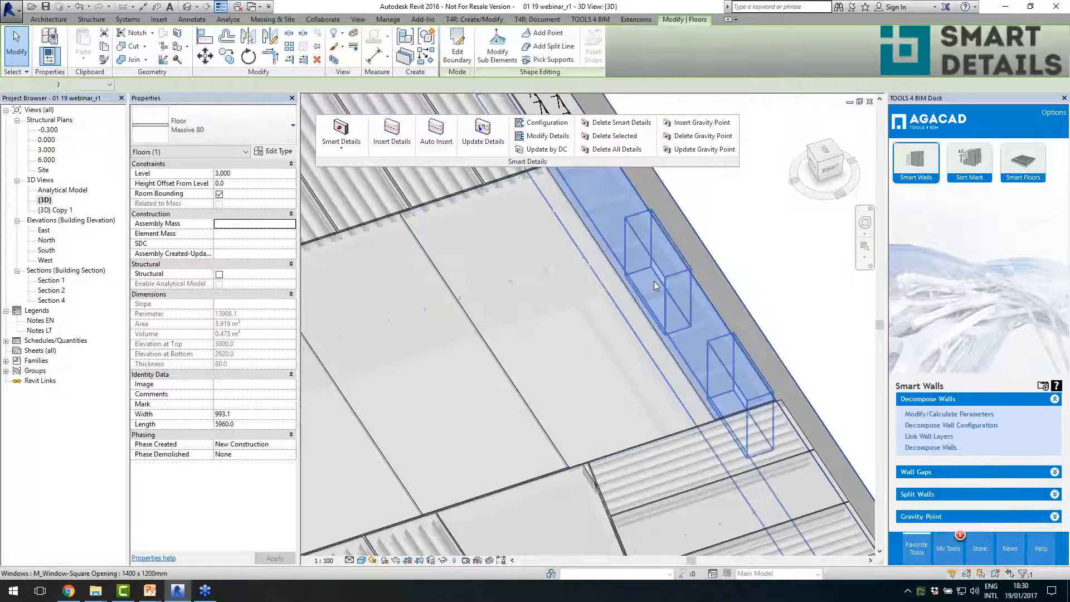
pyautogui.scroll(-2, 654, 281)
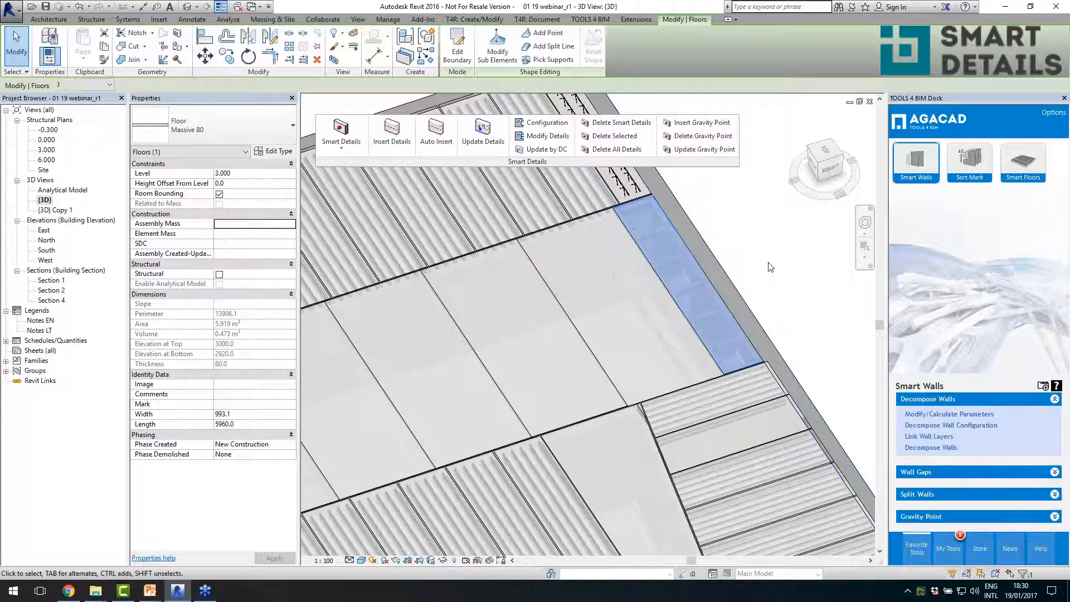
pyautogui.press('Escape')
pyautogui.scroll(2, 676, 296)
pyautogui.click(630, 304)
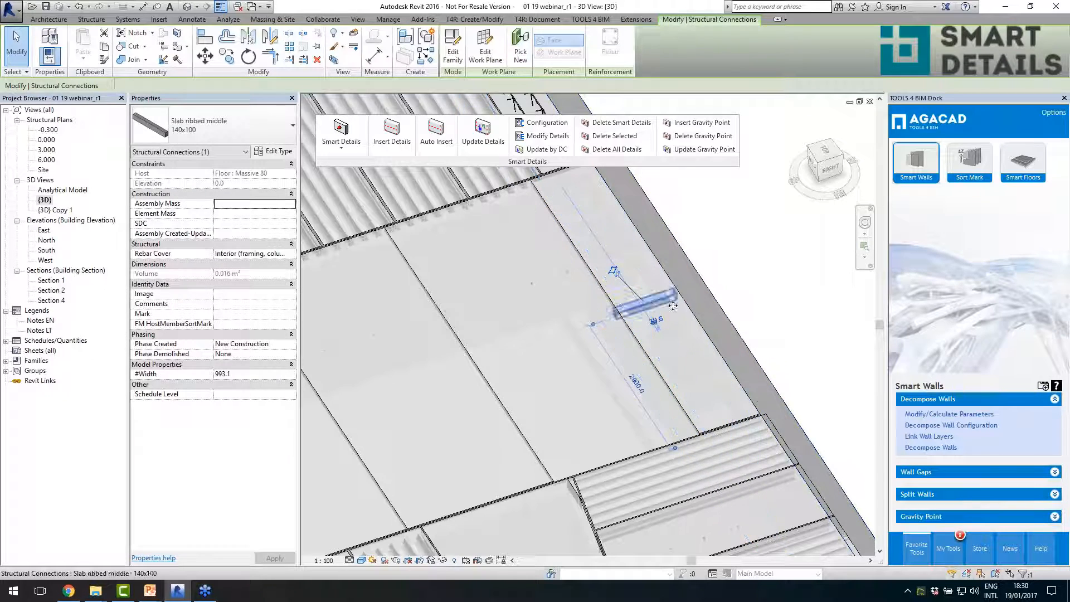
# - Open the Slab ribbed middle family in its Ref. Level plan and show the #Width parameter in Family Types
pyautogui.scroll(-1, 789, 289)
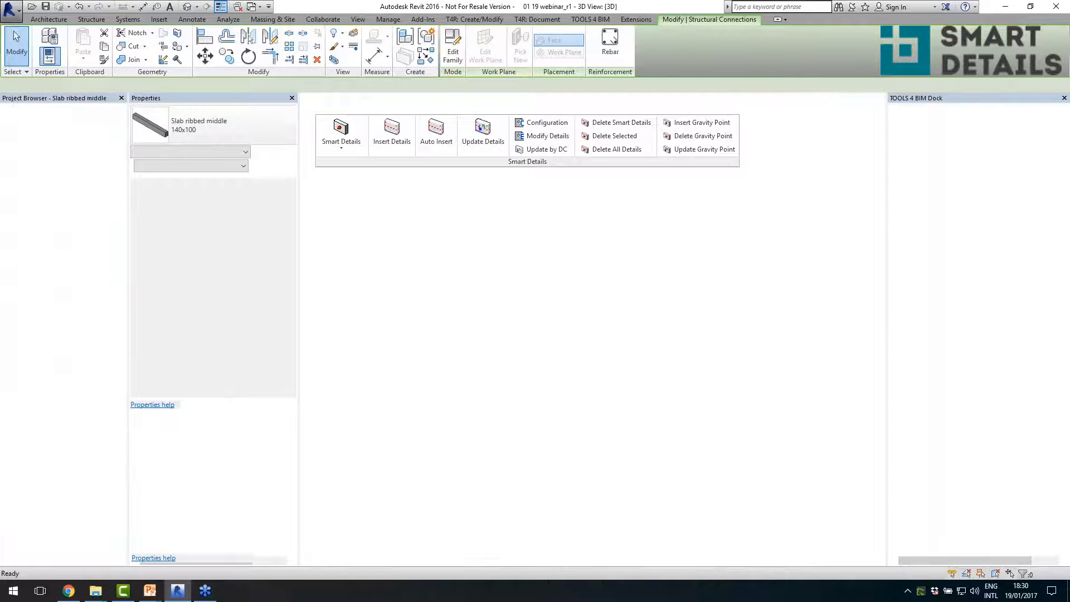
pyautogui.doubleClick(52, 129)
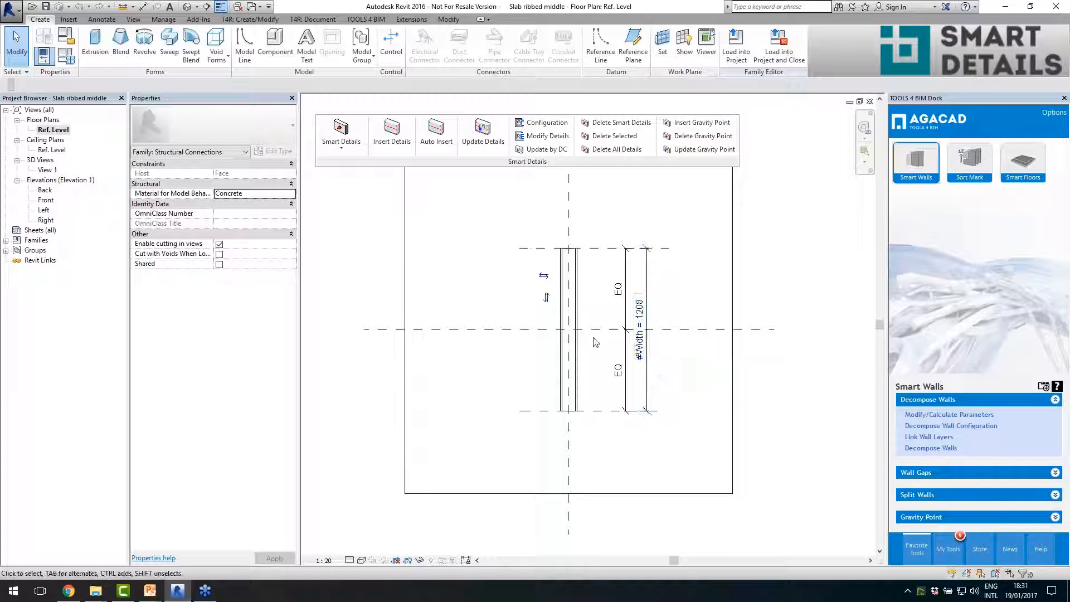
pyautogui.click(66, 56)
pyautogui.click(109, 245)
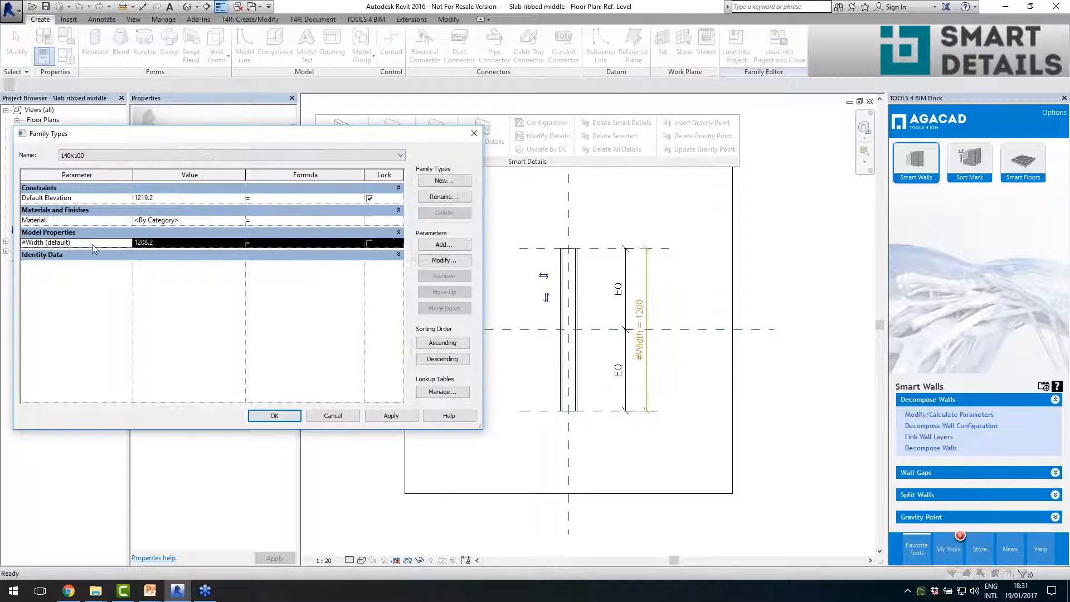
# - Review the name and instance settings of the #Width parameter, and return to the project's 3D view without changing the family
pyautogui.click(444, 260)
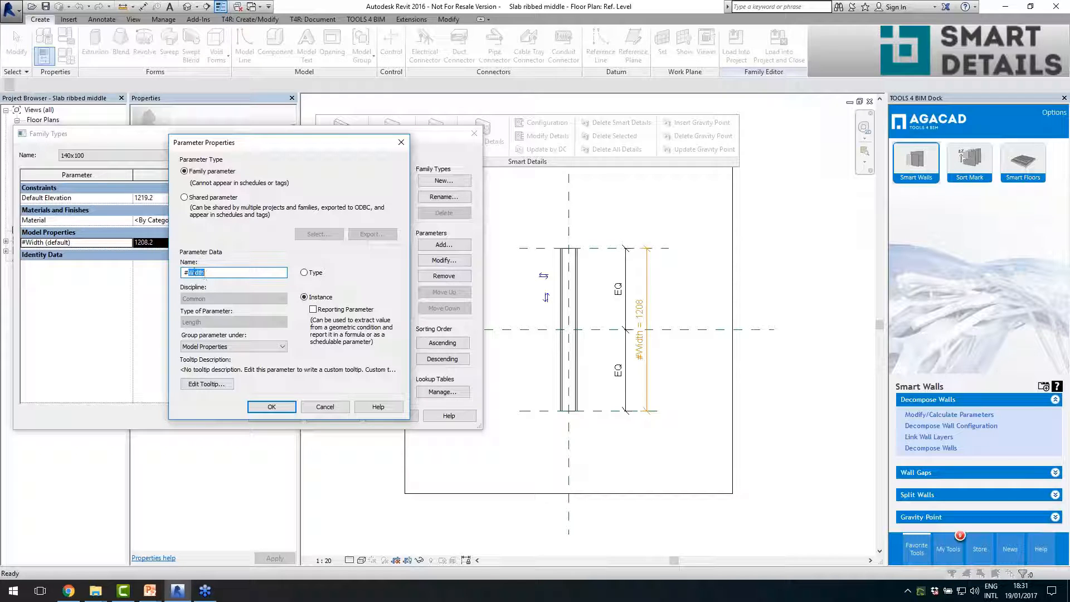
pyautogui.click(218, 275)
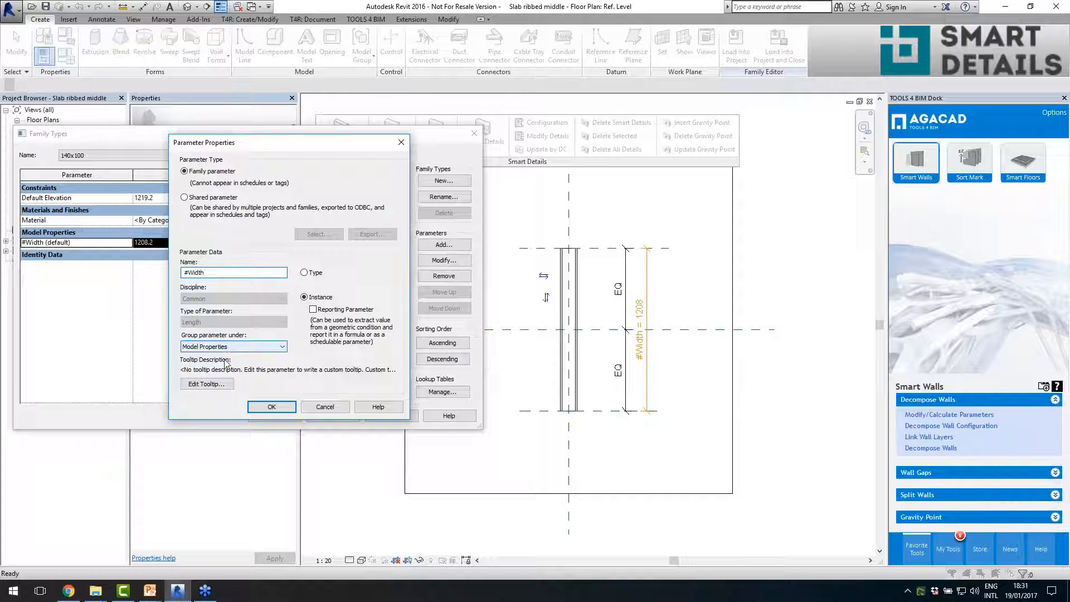
pyautogui.moveTo(205, 274); pyautogui.dragTo(199, 274)
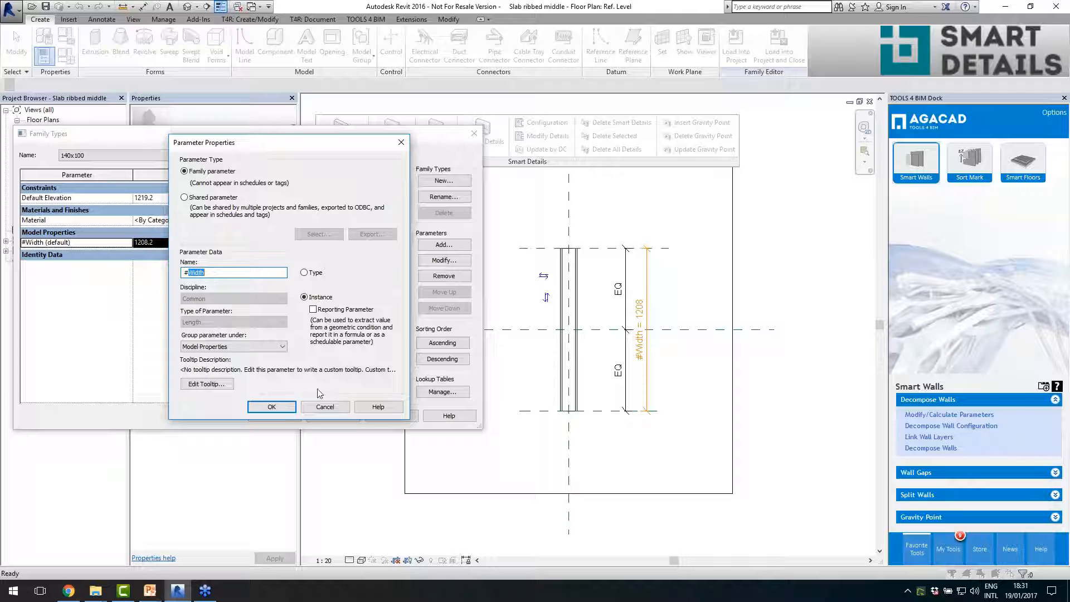
pyautogui.click(323, 407)
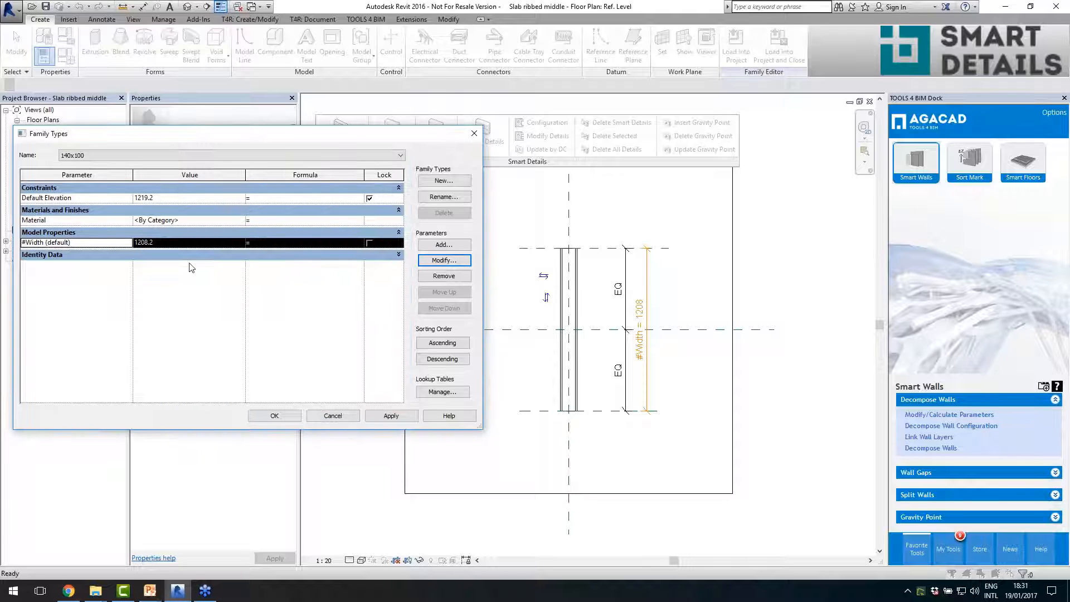
pyautogui.click(156, 242)
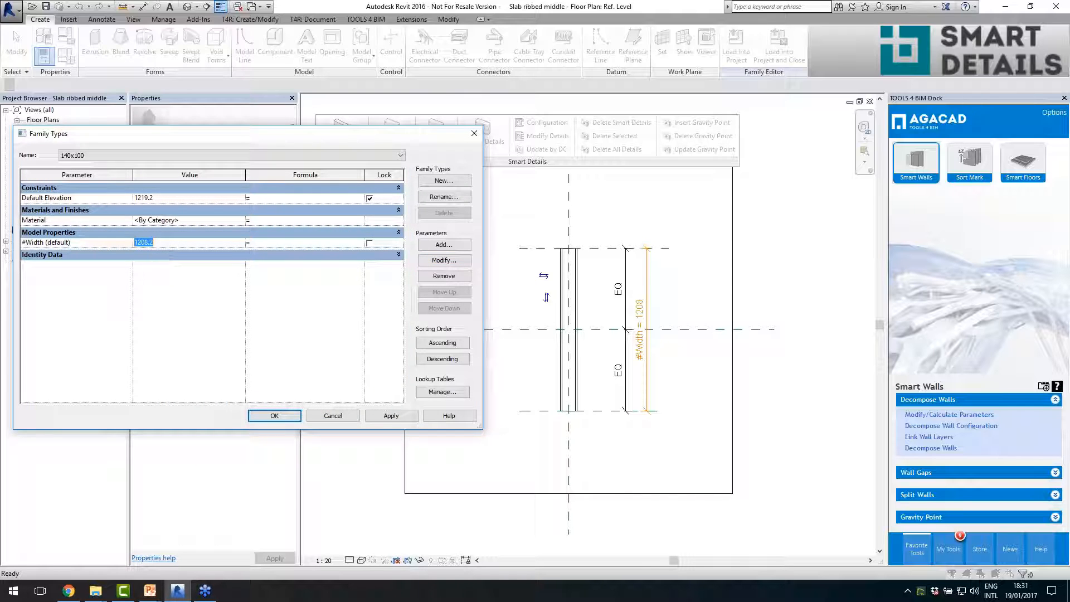
pyautogui.click(322, 417)
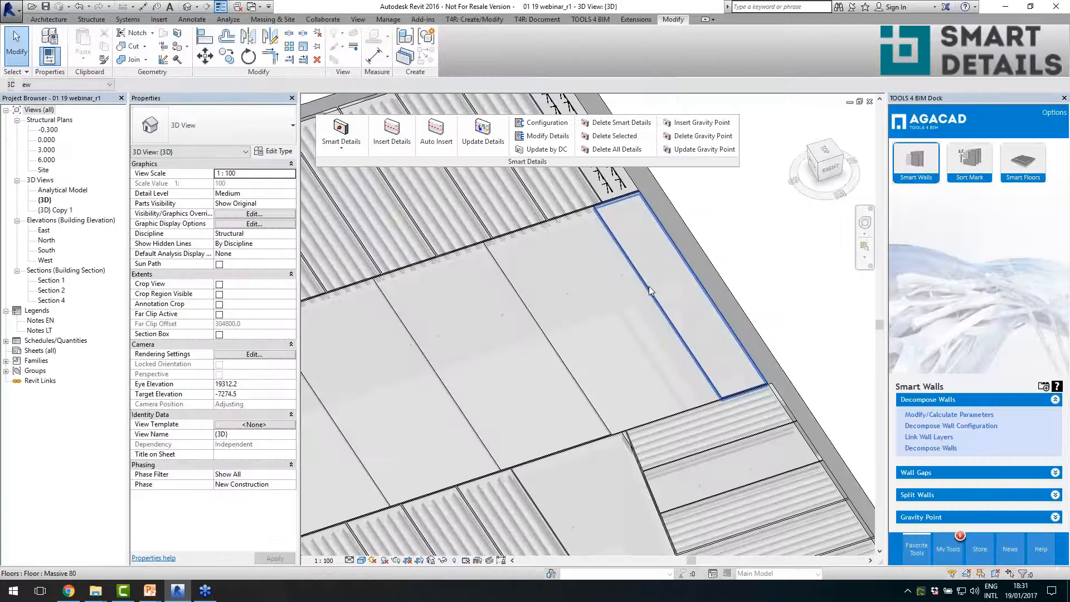
# - Compare the #Width of a Slab ribbed middle rib on the narrow end panel with the Width of its host Massive 80 floor
pyautogui.click(673, 301)
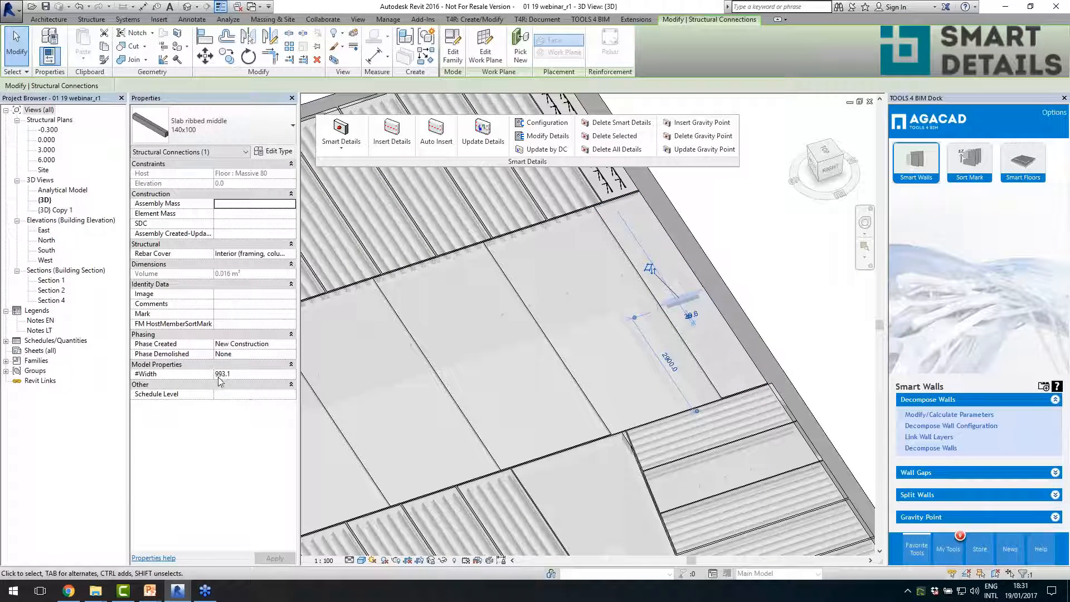
pyautogui.click(734, 388)
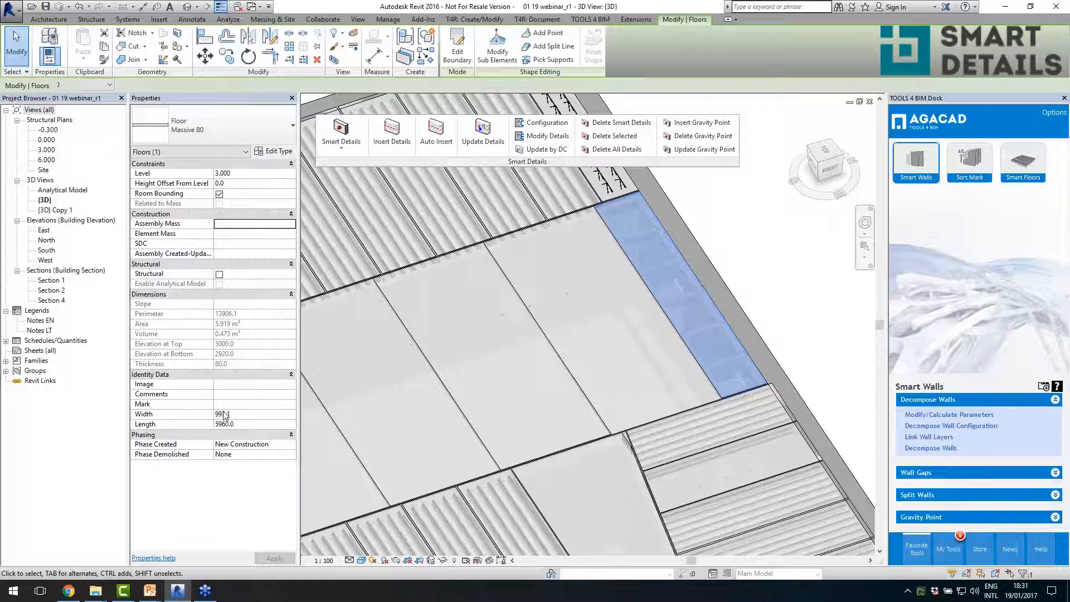
pyautogui.click(690, 299)
# - Check the #Width of the middle ribs on a wide Massive 80 panel against the Width of that panel
pyautogui.scroll(-3, 752, 311)
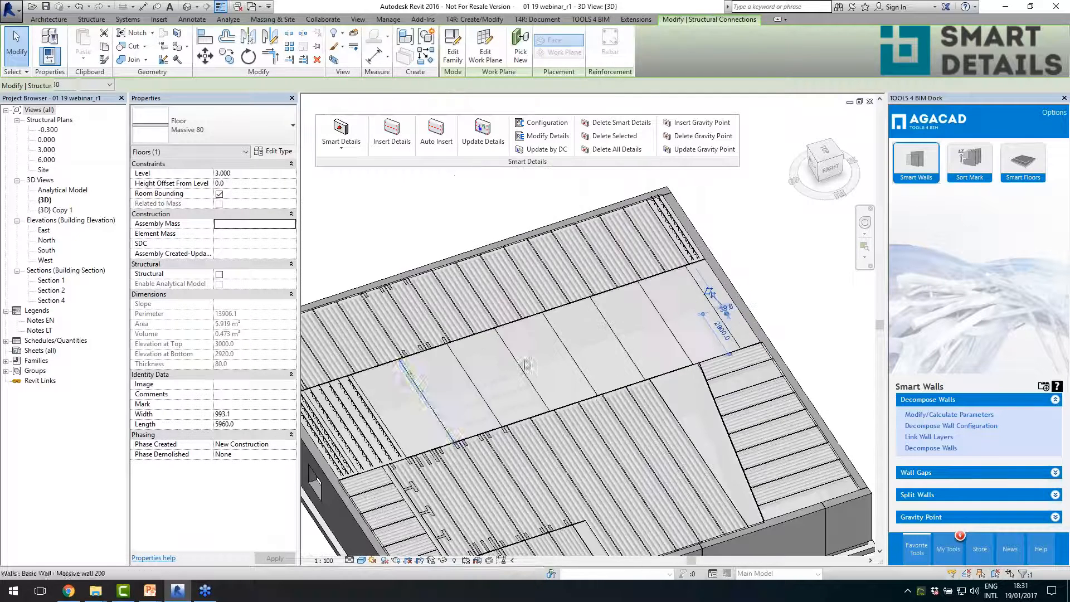
pyautogui.scroll(3, 527, 365)
pyautogui.click(557, 383)
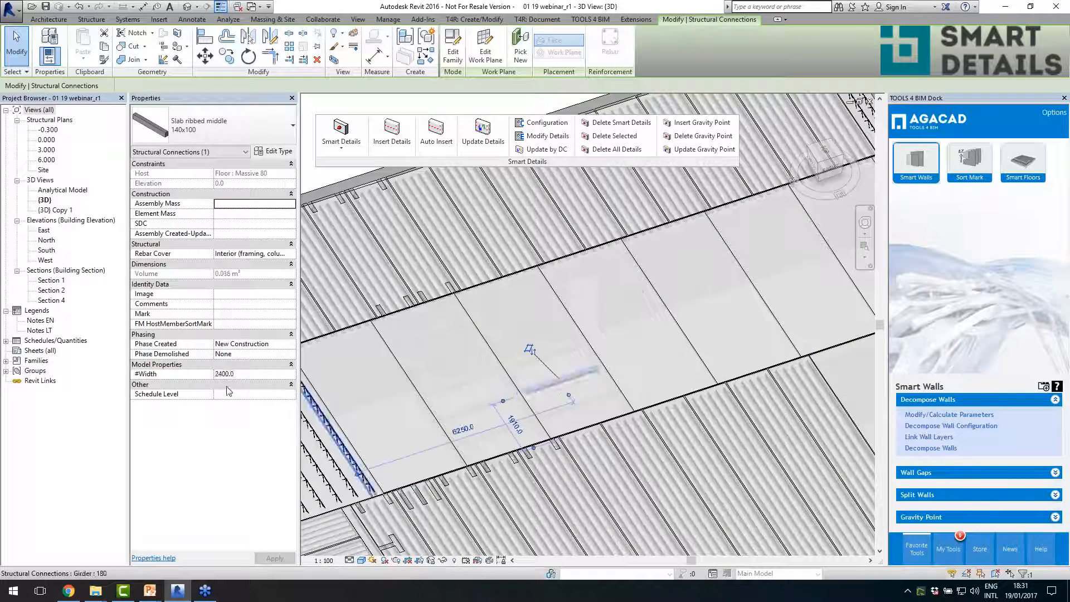
pyautogui.click(577, 436)
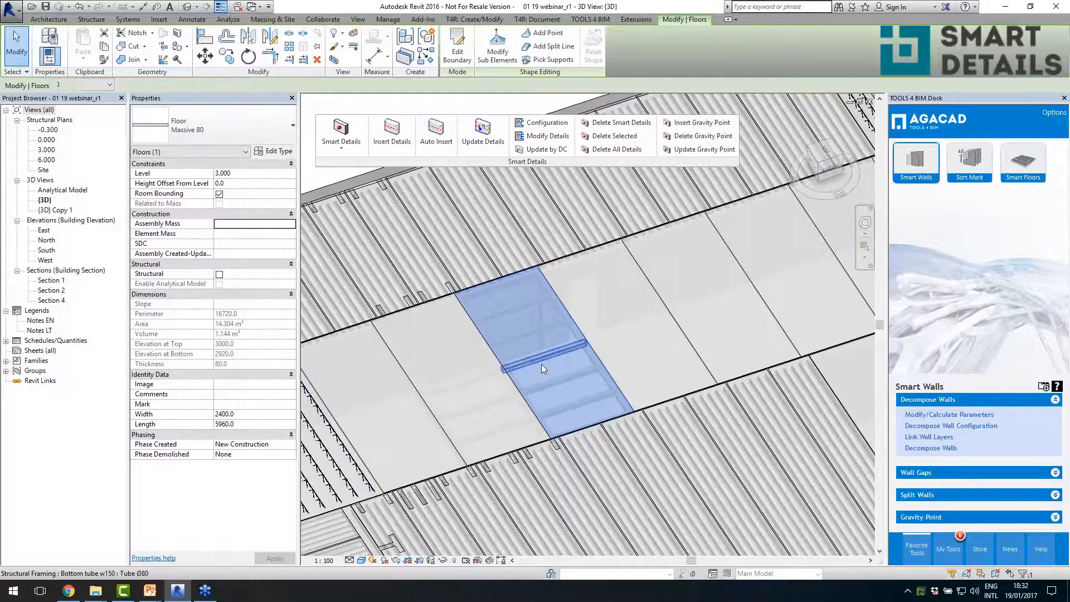
pyautogui.scroll(-3, 554, 368)
pyautogui.press('Escape')
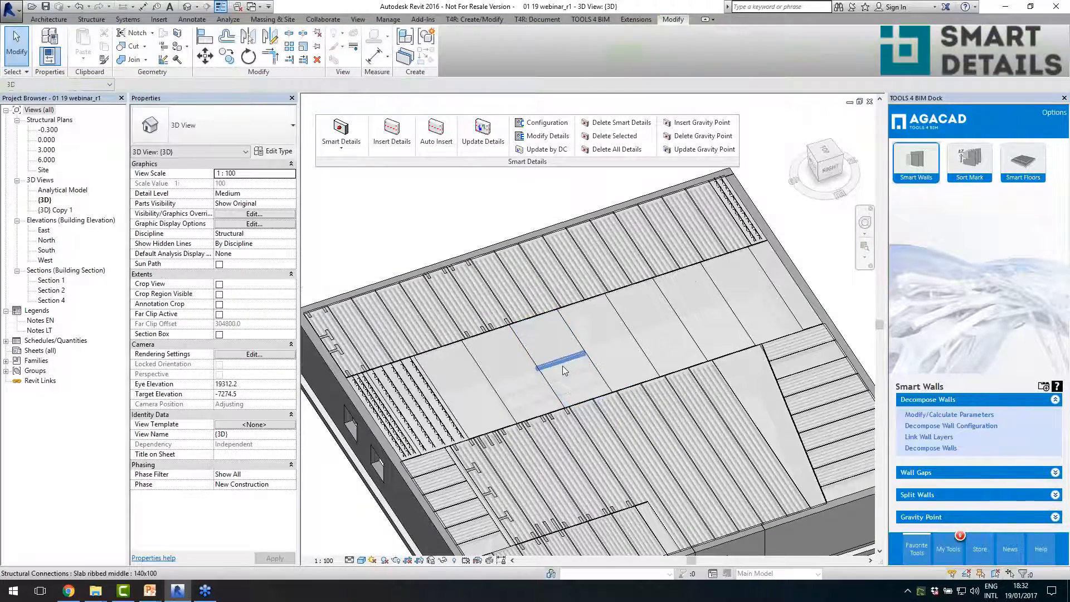
pyautogui.click(563, 365)
pyautogui.scroll(3, 568, 374)
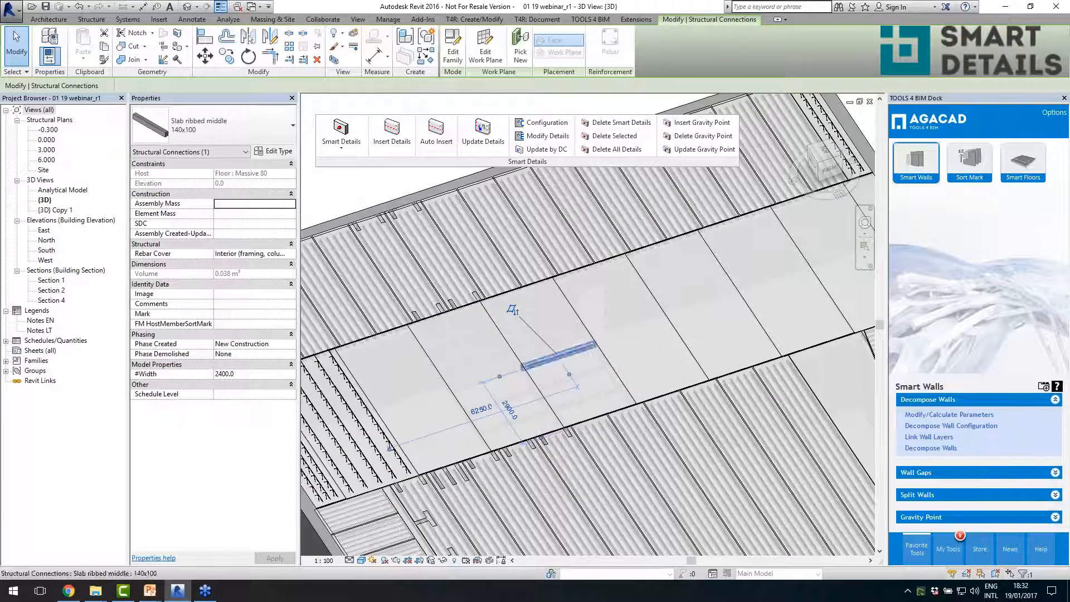
pyautogui.scroll(-1, 615, 356)
pyautogui.scroll(-4, 615, 356)
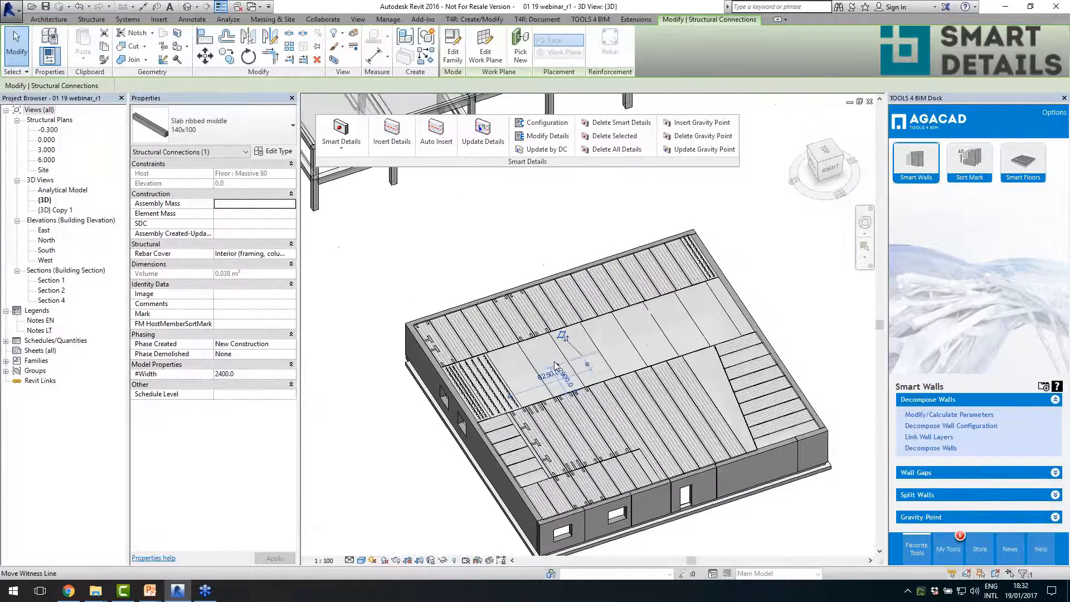
pyautogui.press('Escape')
# - Review the length, bar offset and step properties of a Girder 180 detail on the filigran floor panel
pyautogui.scroll(3, 518, 381)
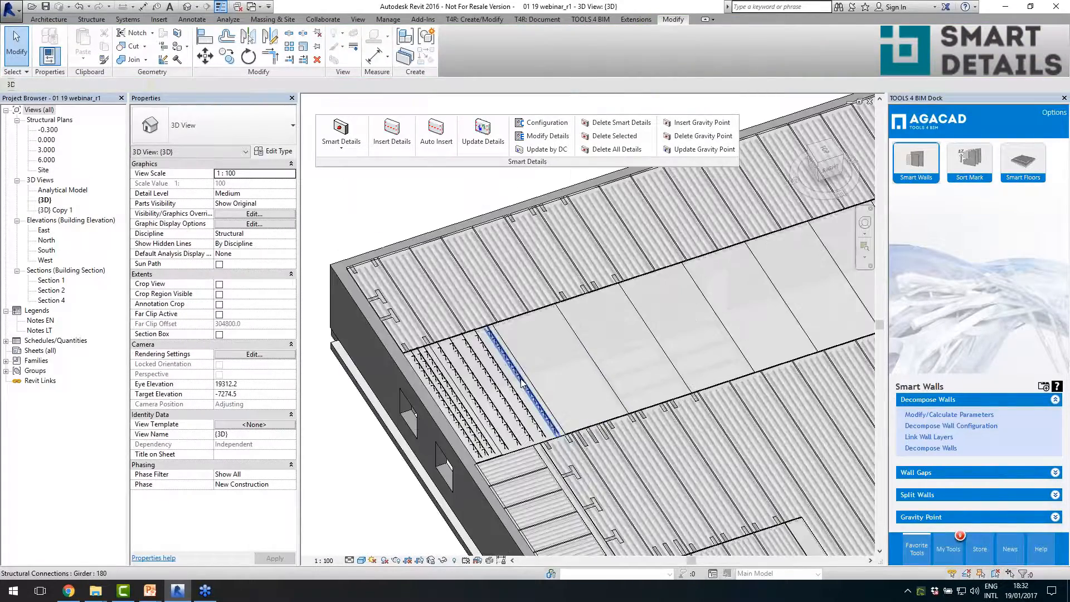
pyautogui.click(518, 381)
pyautogui.scroll(4, 519, 381)
pyautogui.scroll(4, 520, 423)
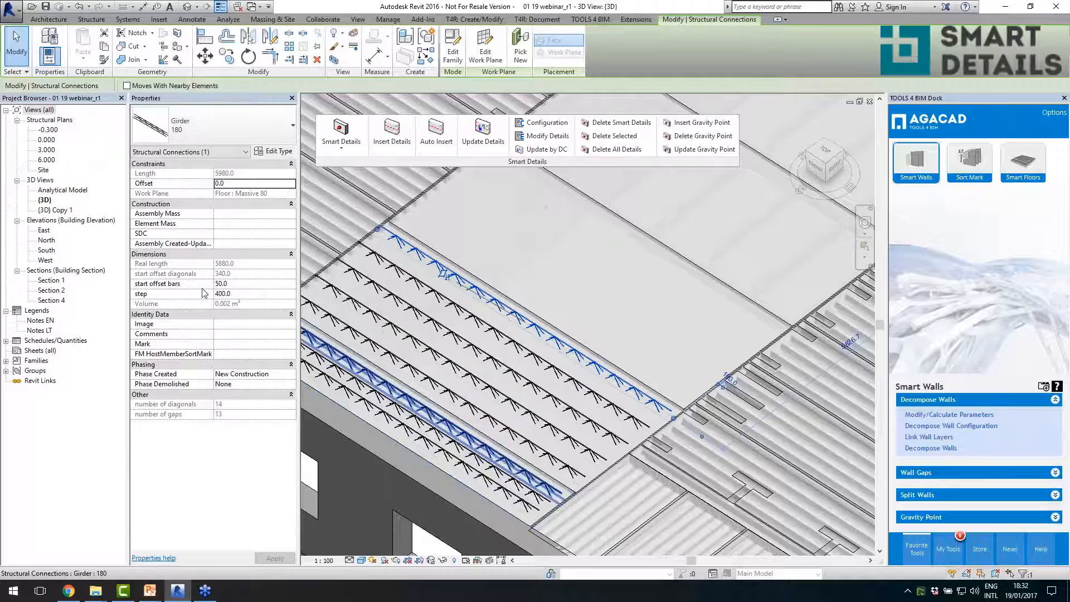
pyautogui.scroll(-4, 527, 356)
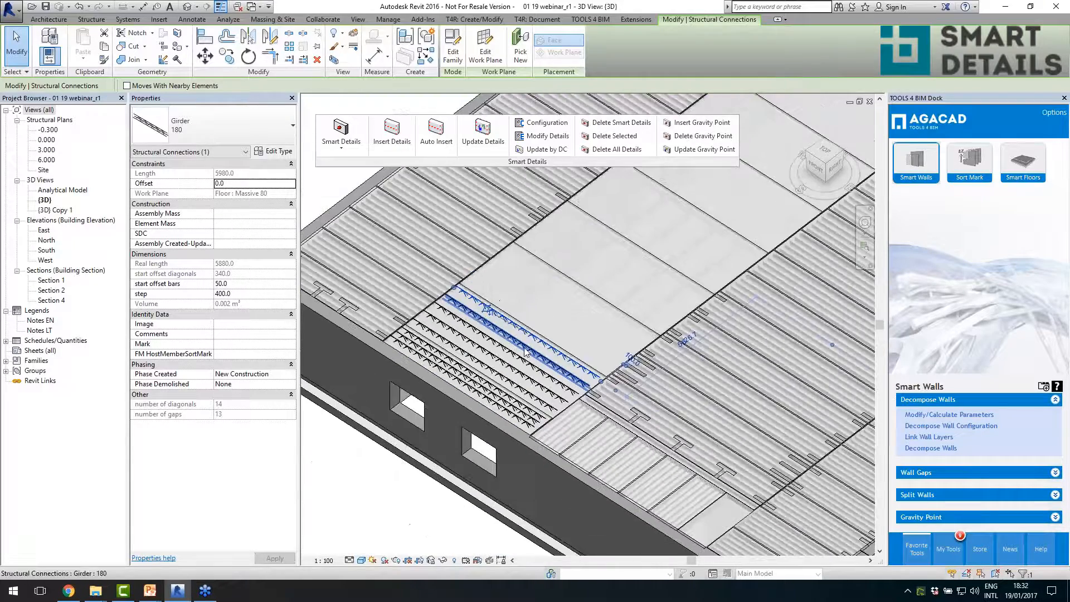
pyautogui.scroll(5, 525, 352)
pyautogui.click(594, 337)
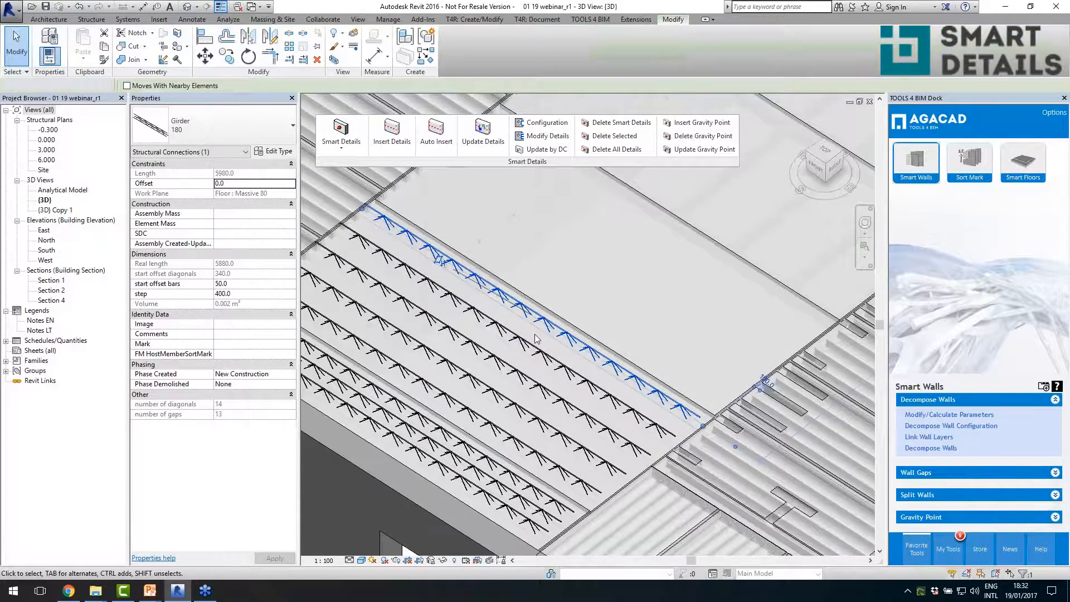
pyautogui.scroll(-3, 638, 368)
pyautogui.scroll(-5, 649, 352)
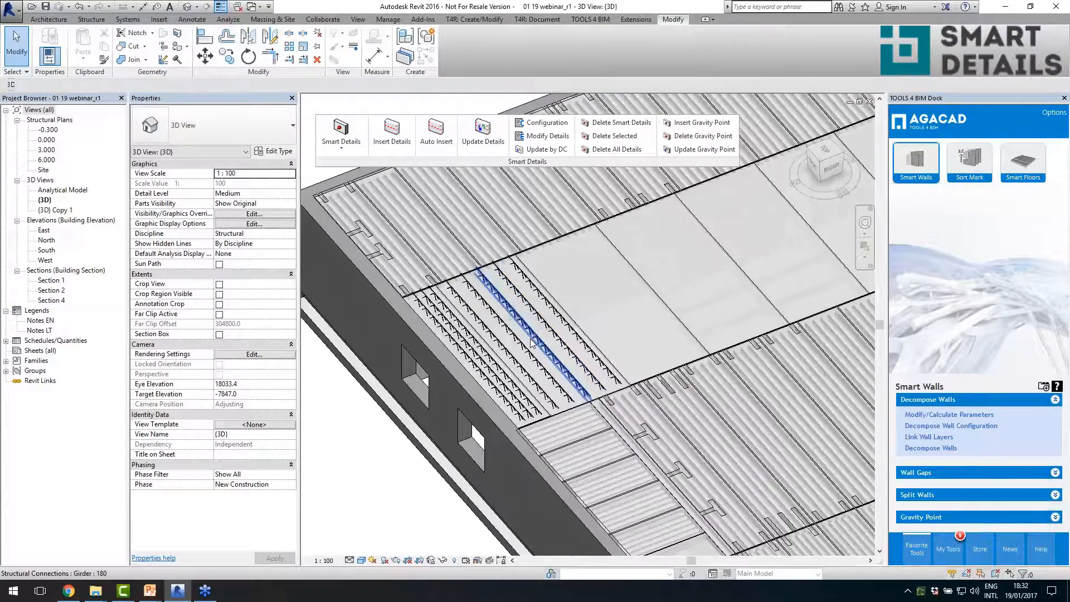
pyautogui.scroll(-5, 760, 404)
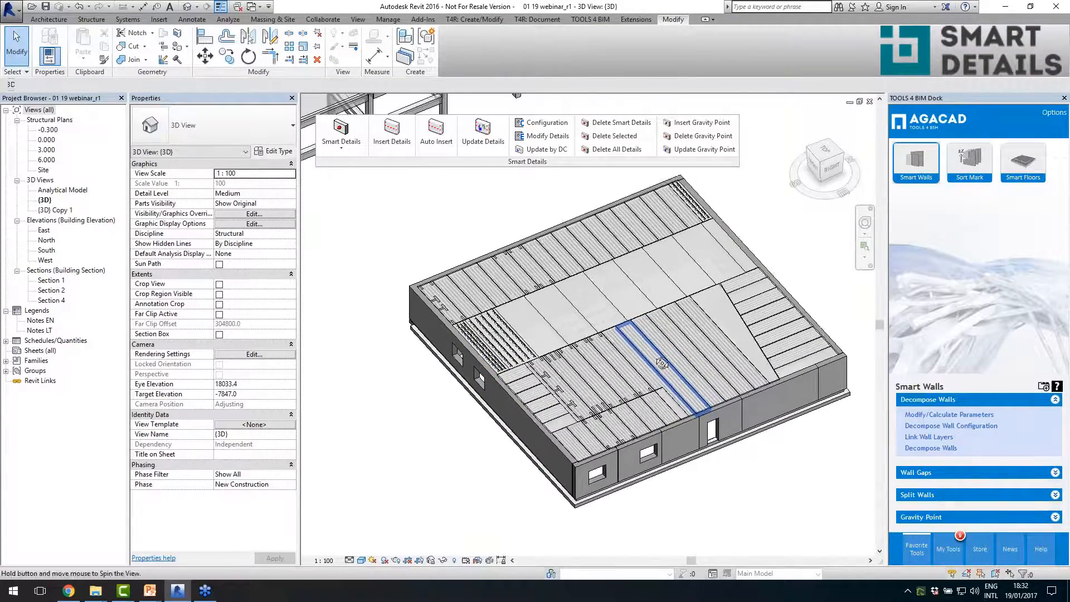
# - Insert Smart Details with the Column concrete corbels configuration on the upper-storey 400x400 precast columns of the first two frame rows
pyautogui.keyDown('shift'); pyautogui.moveTo(705, 362); pyautogui.dragTo(640, 304, button='middle'); pyautogui.keyUp('shift')
pyautogui.scroll(4, 638, 293)
pyautogui.scroll(-3, 682, 392)
pyautogui.scroll(4, 604, 264)
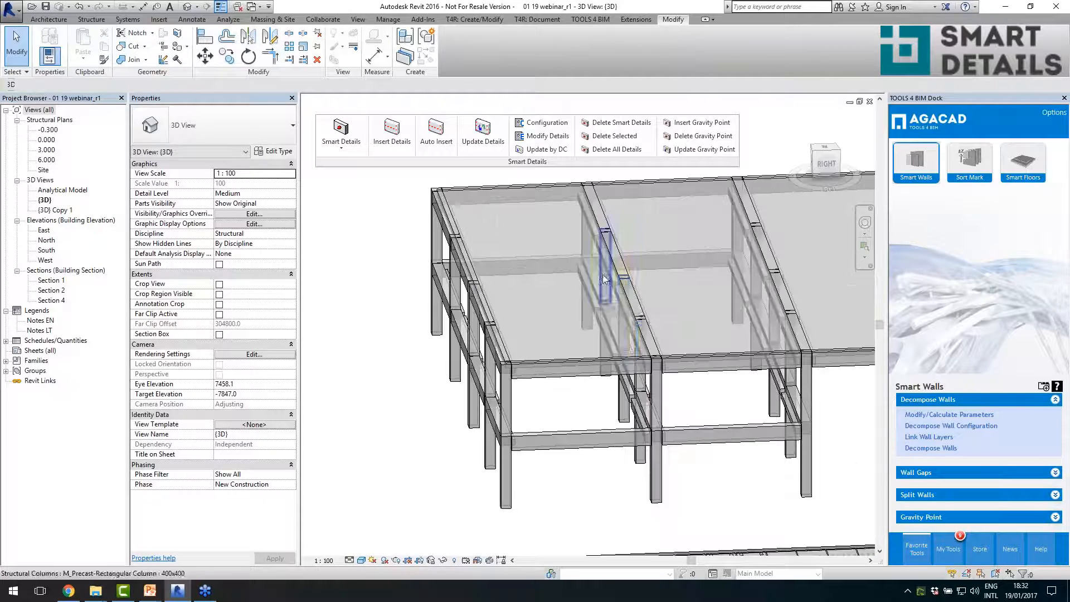
pyautogui.keyDown('shift'); pyautogui.moveTo(577, 370); pyautogui.dragTo(566, 329, button='middle'); pyautogui.keyUp('shift')
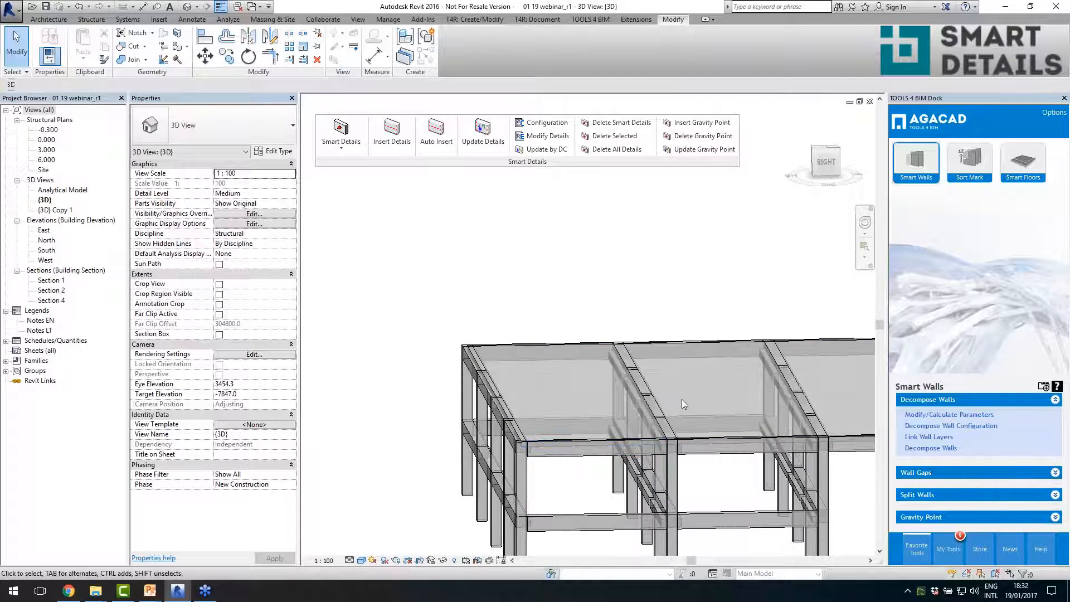
pyautogui.moveTo(683, 402); pyautogui.dragTo(656, 332, button='middle')
pyautogui.press('alt')
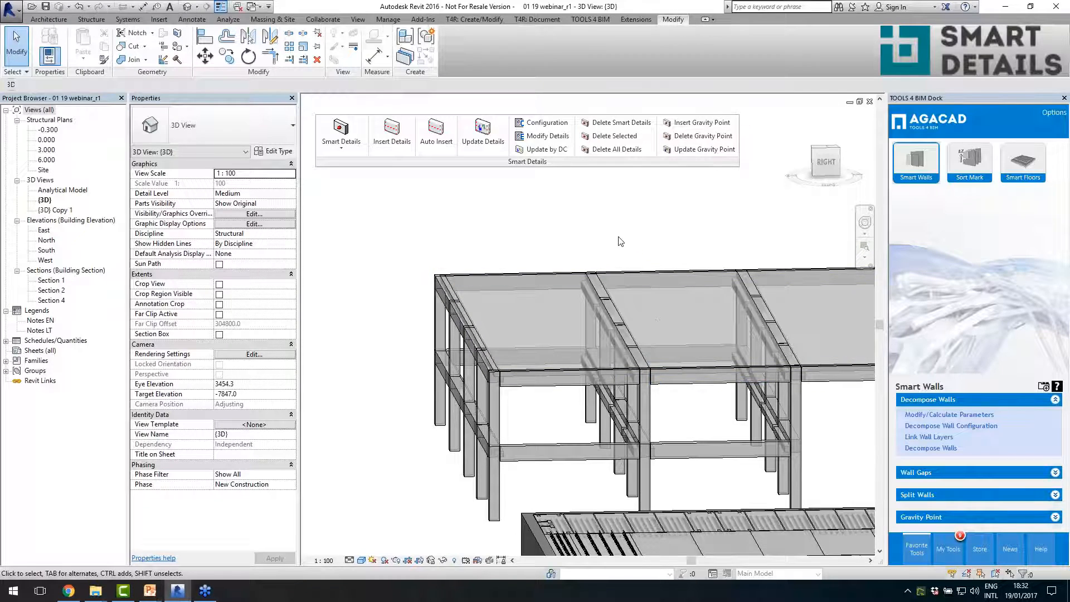
pyautogui.keyDown('shift'); pyautogui.moveTo(661, 385); pyautogui.dragTo(668, 364, button='middle'); pyautogui.keyUp('shift')
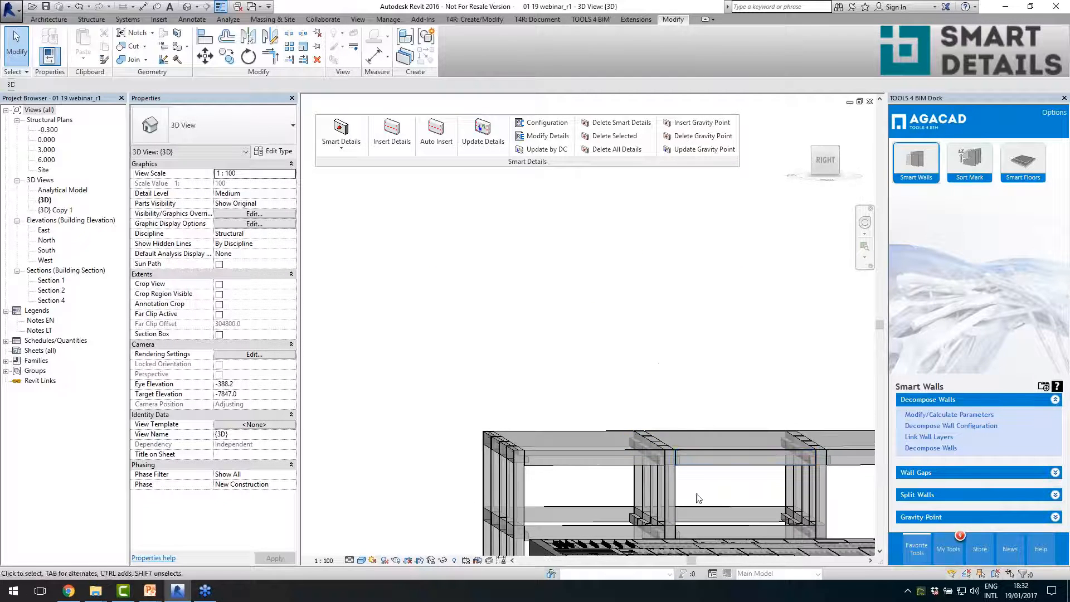
pyautogui.moveTo(700, 494); pyautogui.dragTo(479, 483)
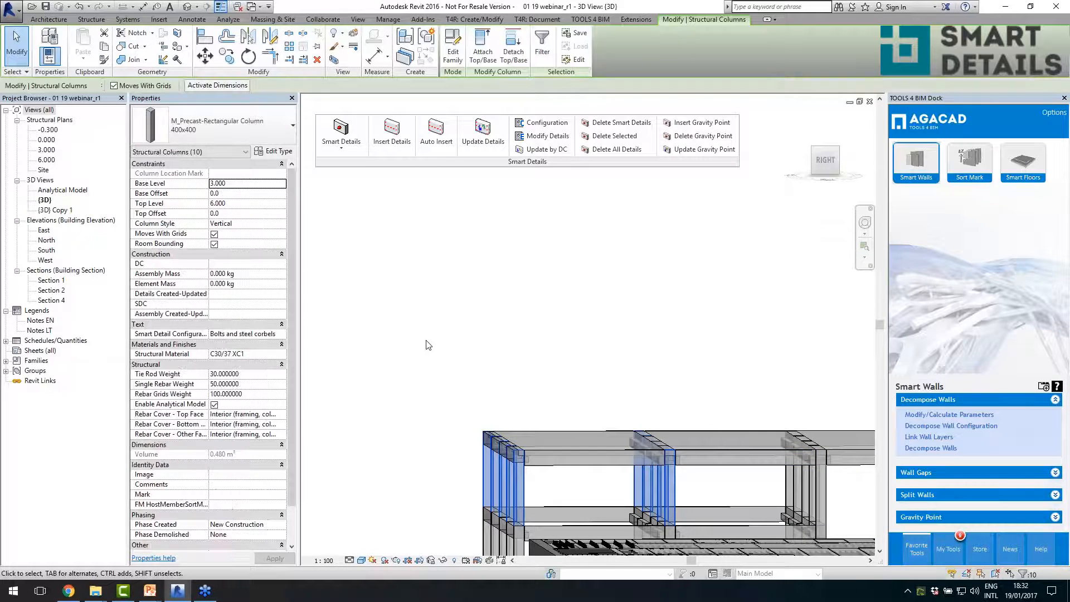
pyautogui.click(391, 146)
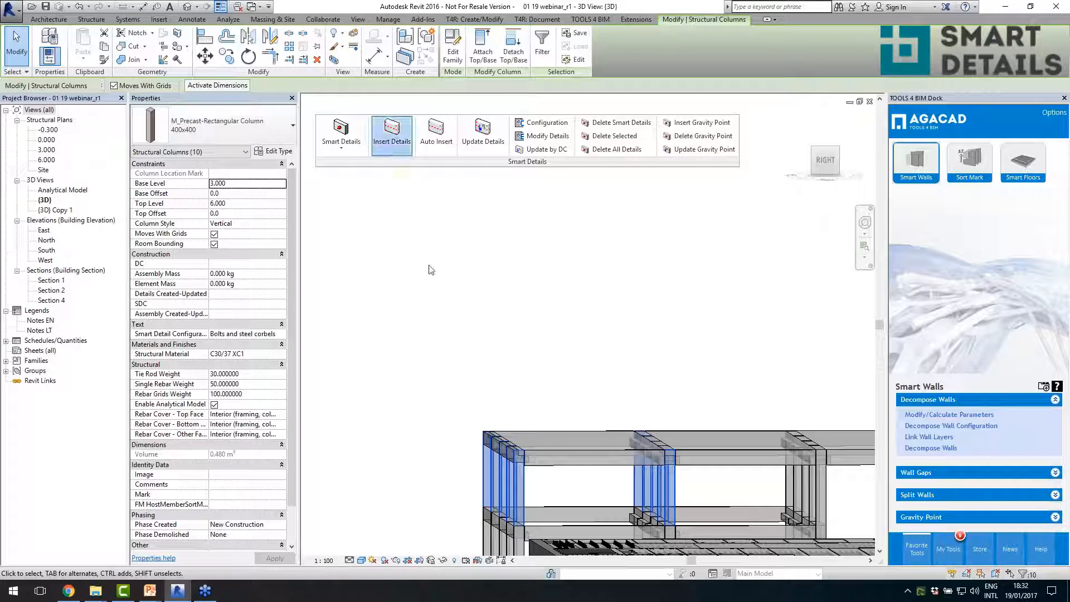
pyautogui.click(512, 240)
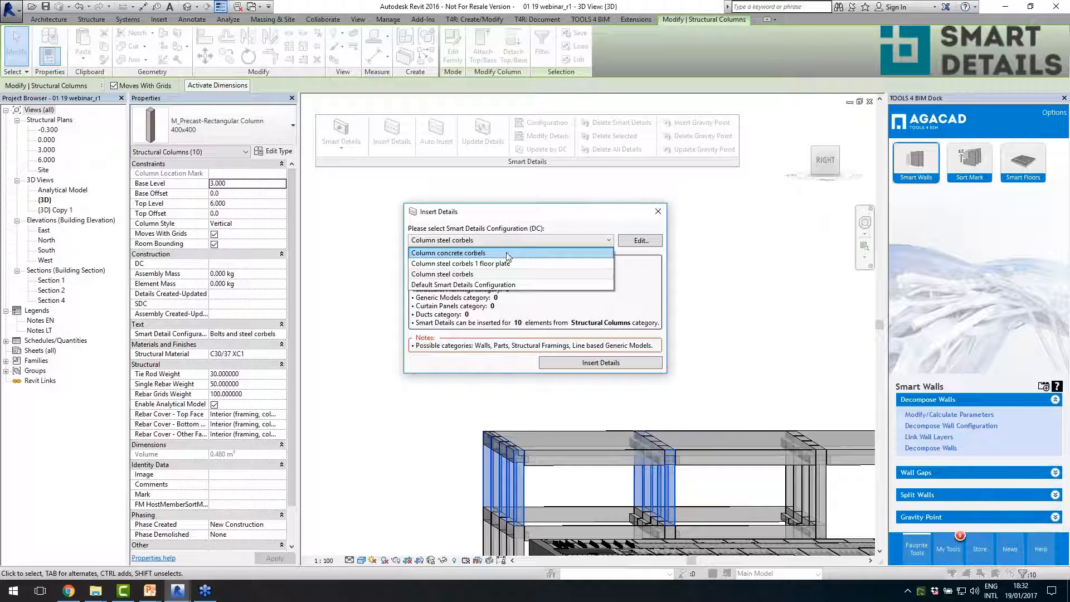
pyautogui.click(507, 254)
pyautogui.click(585, 365)
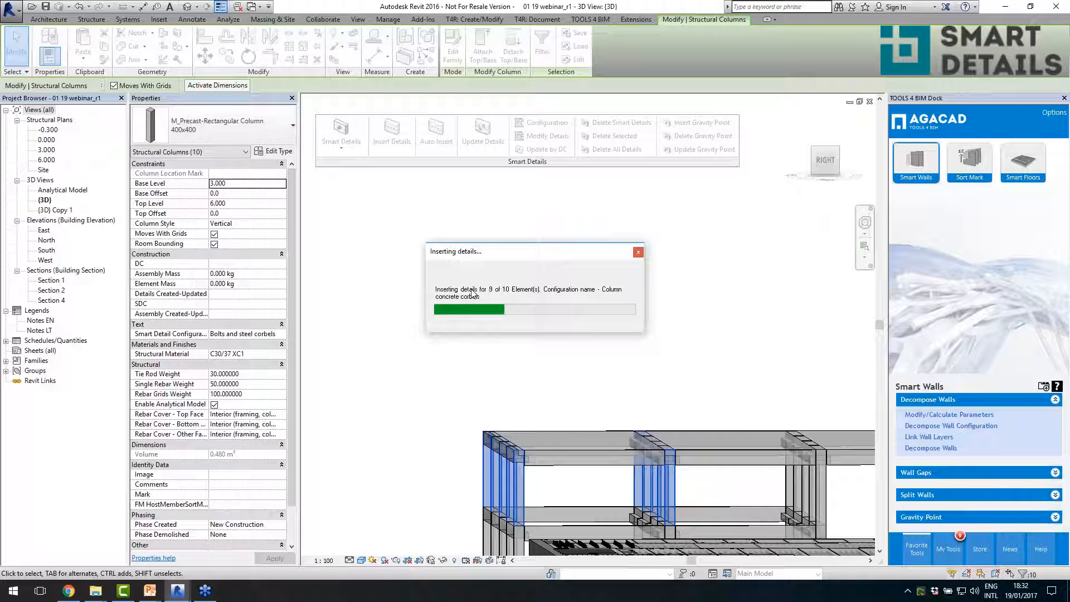
# - Examine the inserted Peikko HPKM column shoe set at the base of an upper-storey column and review its properties
pyautogui.keyDown('shift'); pyautogui.moveTo(485, 311); pyautogui.dragTo(560, 365, button='middle'); pyautogui.keyUp('shift')
pyautogui.scroll(-3, 496, 323)
pyautogui.scroll(5, 474, 399)
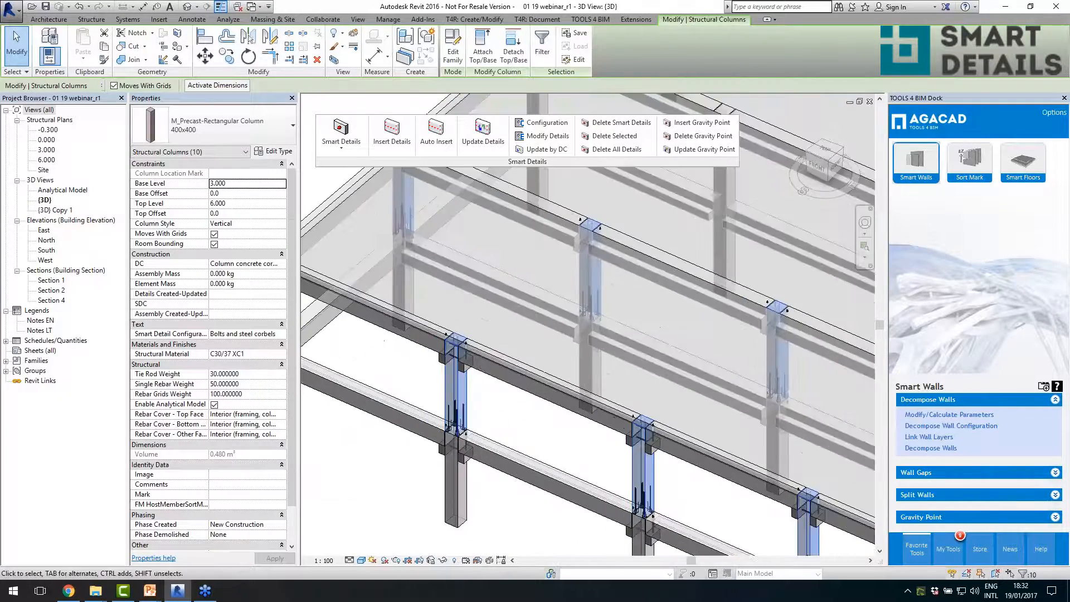
pyautogui.scroll(6, 473, 423)
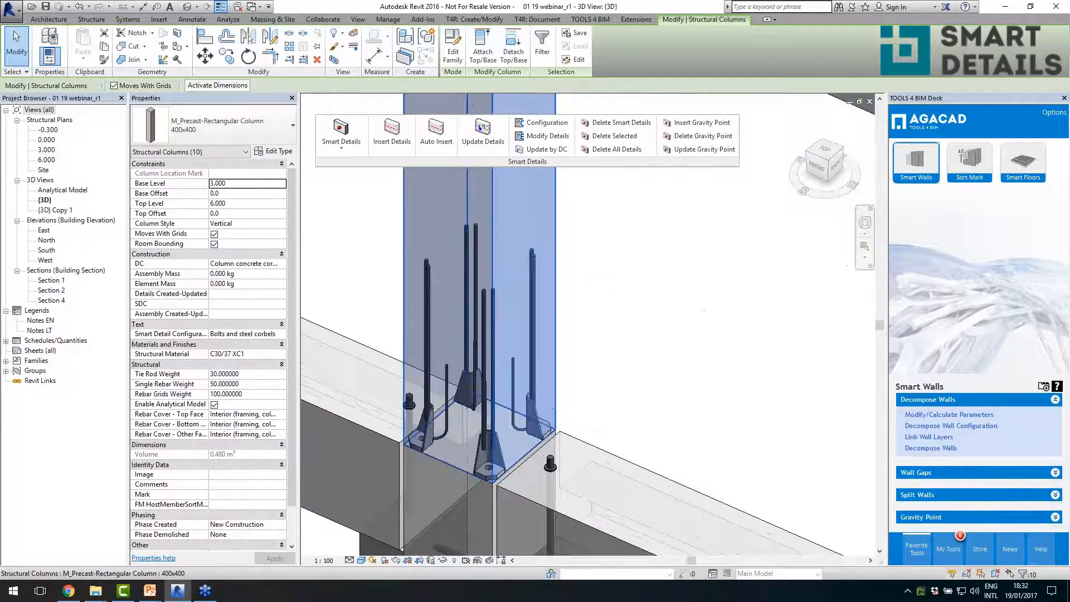
pyautogui.press('Escape')
pyautogui.click(534, 386)
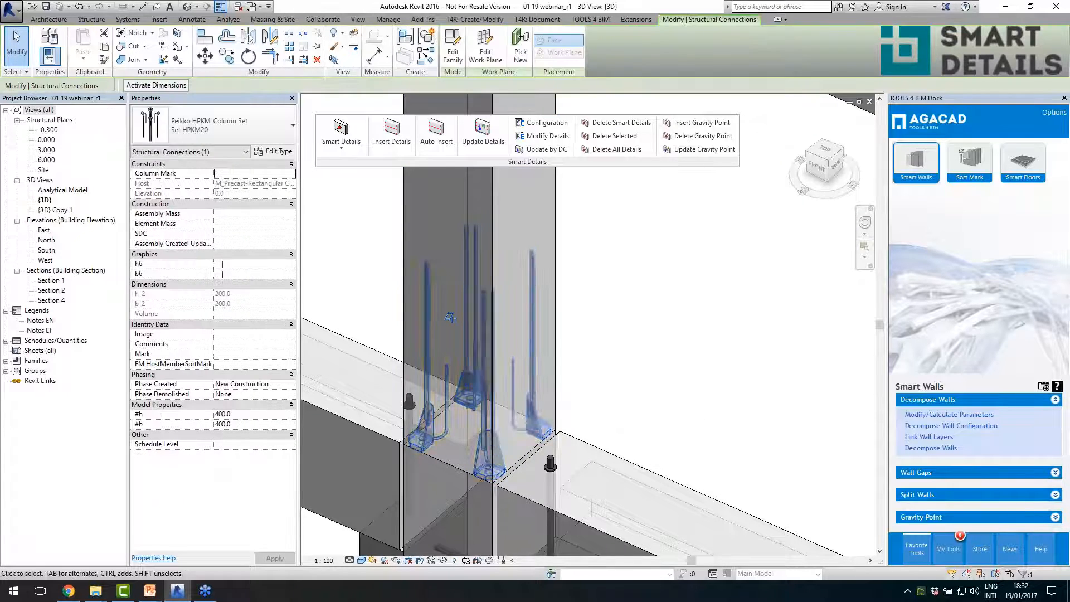
pyautogui.scroll(-4, 523, 382)
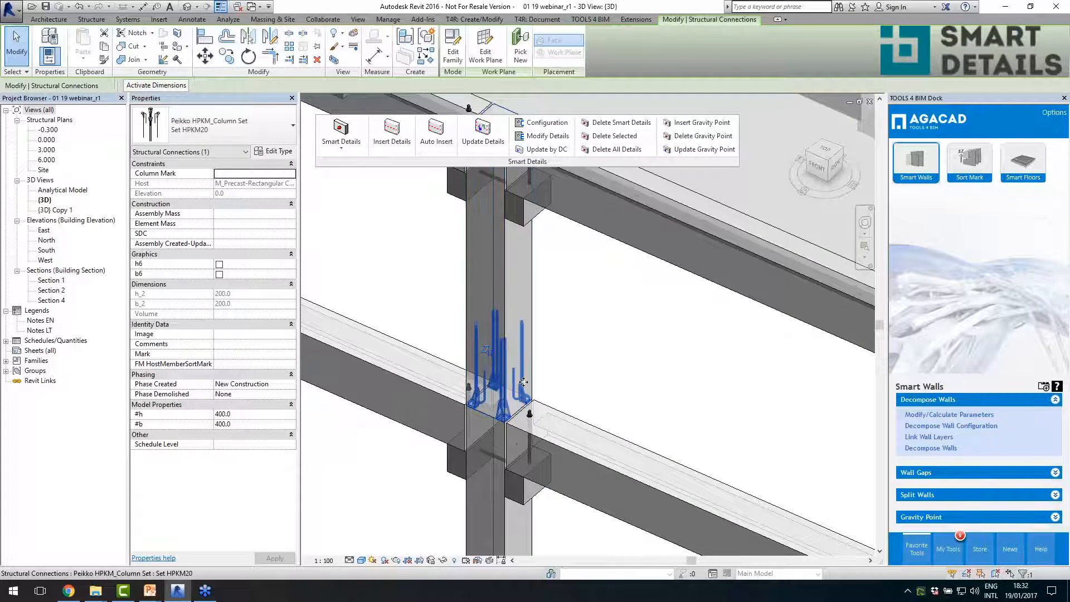
pyautogui.scroll(-3, 523, 386)
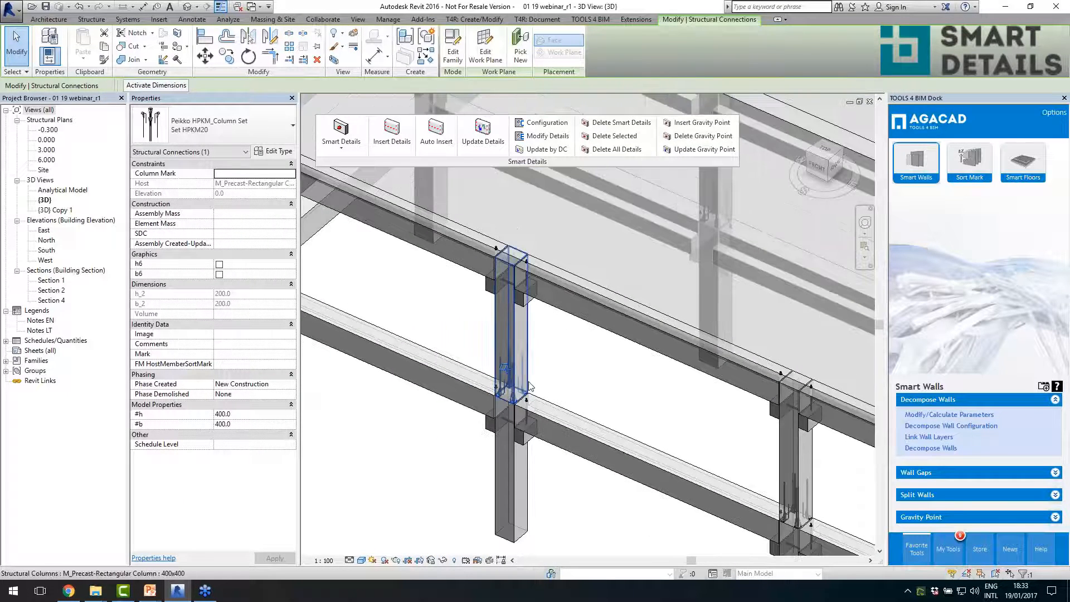
# - Inspect the Concrete Corbel detail at the top of the column, including its properties and its position under the beam
pyautogui.scroll(3, 548, 388)
pyautogui.scroll(-3, 505, 418)
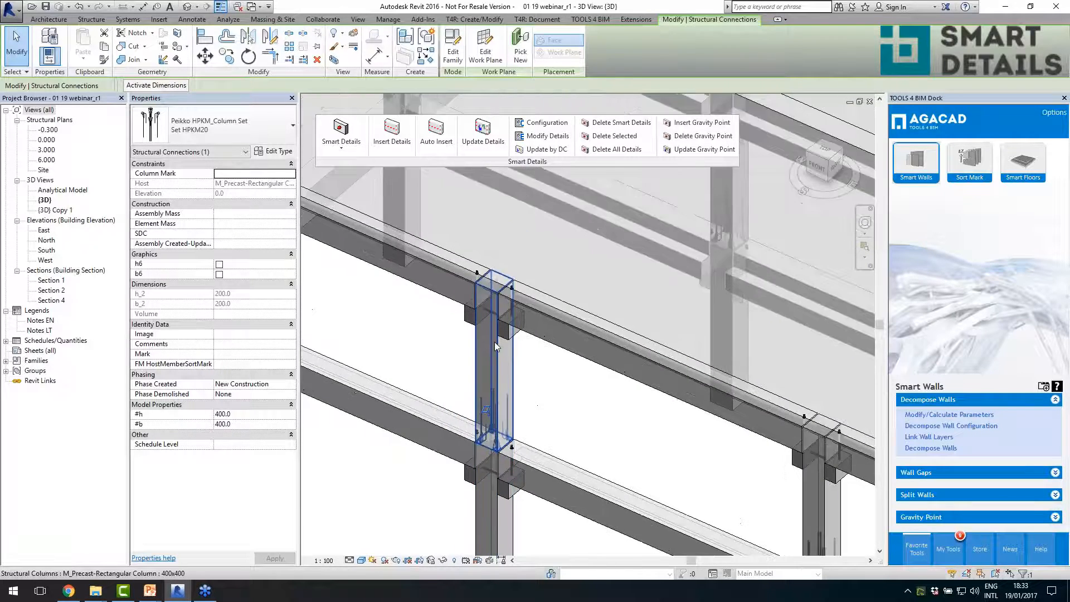
pyautogui.scroll(4, 509, 308)
pyautogui.click(536, 380)
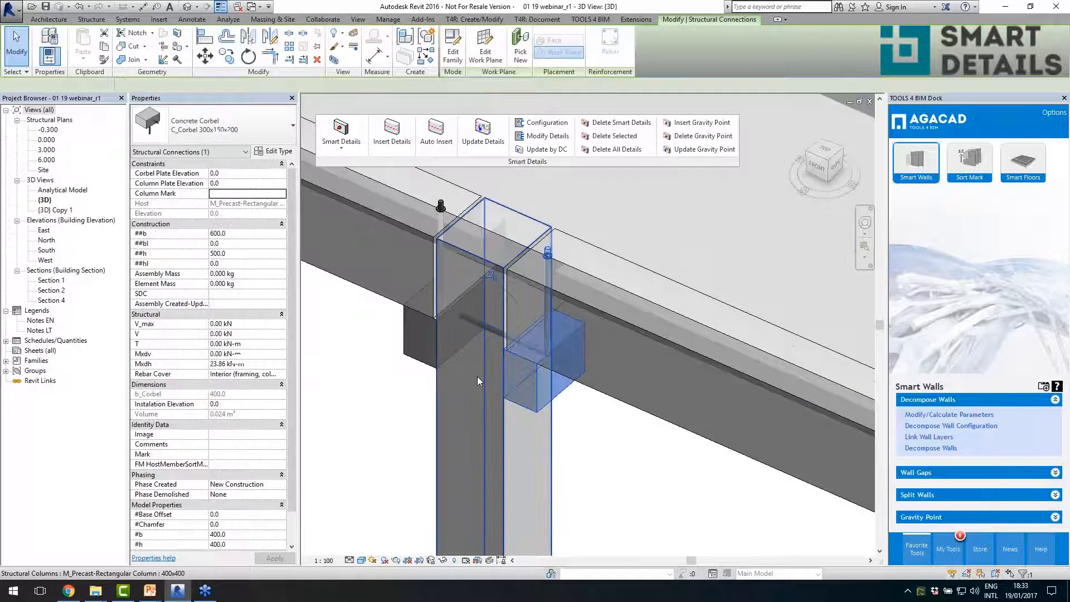
pyautogui.keyDown('shift'); pyautogui.moveTo(477, 376); pyautogui.dragTo(578, 417, button='middle'); pyautogui.keyUp('shift')
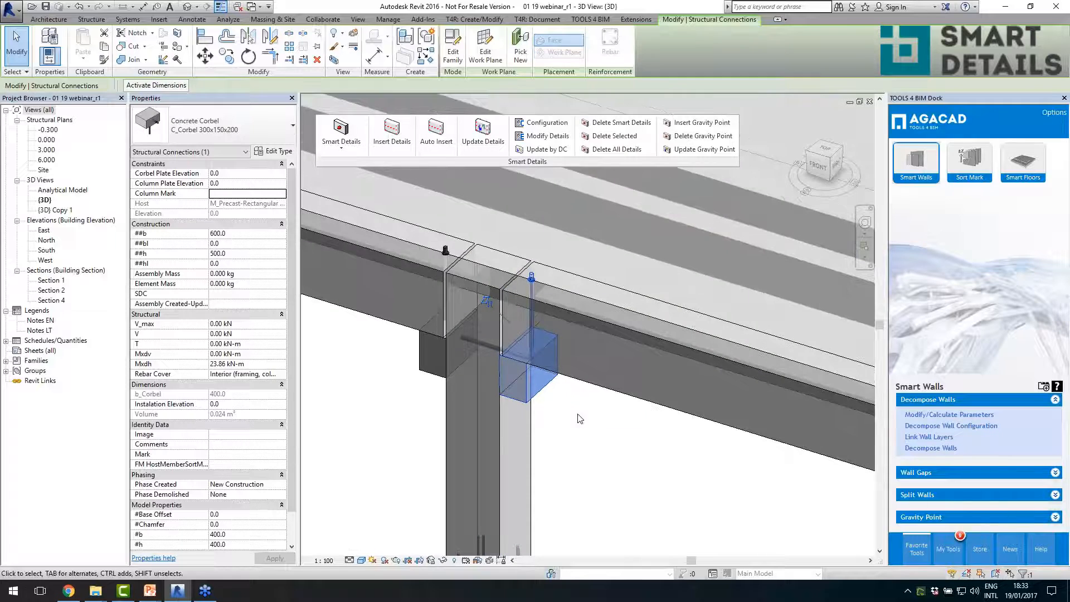
# - Review the corbel's layout and connection rules in the Modify Details settings of Column concrete corbels, and close them without updating
pyautogui.scroll(-2, 470, 419)
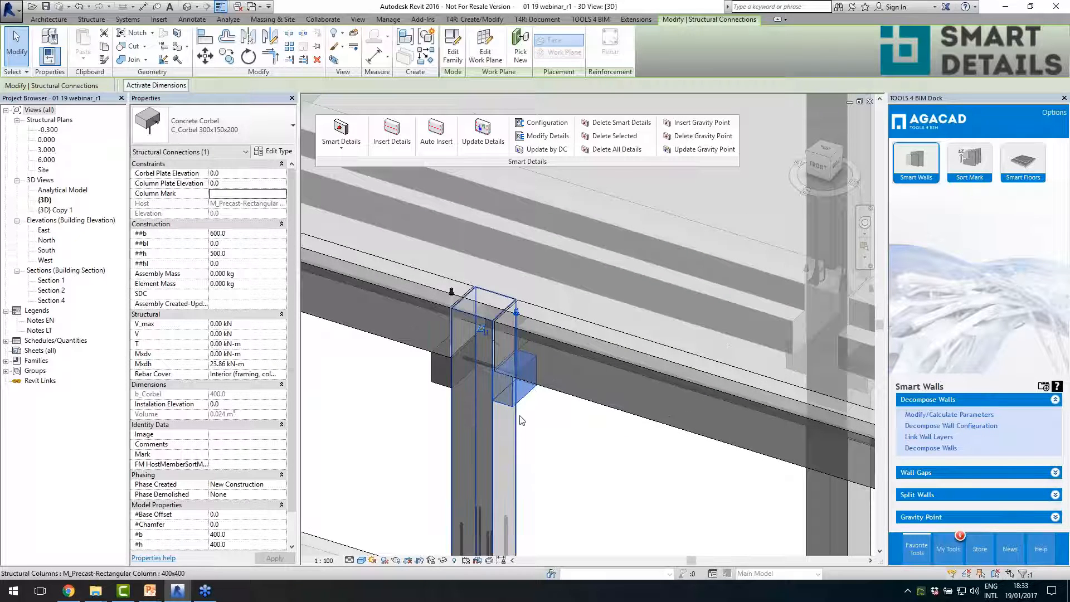
pyautogui.click(549, 136)
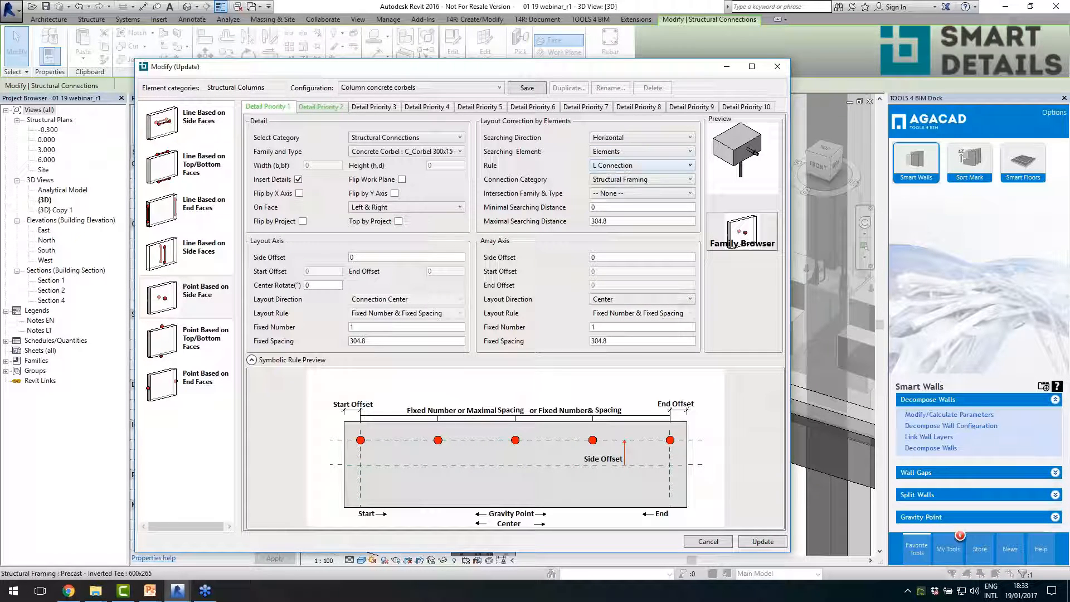
pyautogui.click(779, 71)
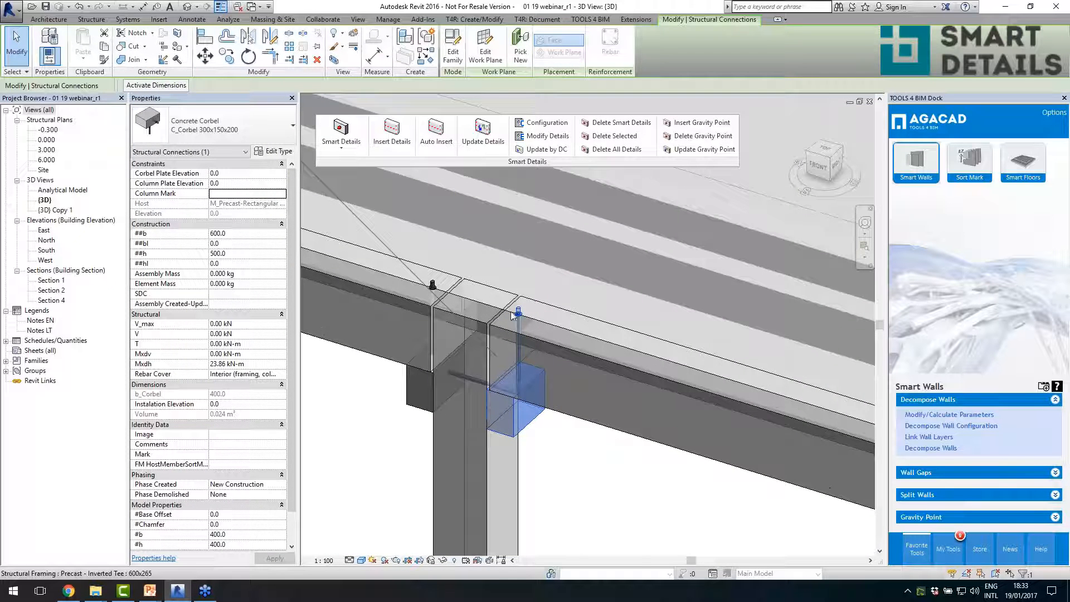
# - Compare the properties of the L precast beam with those of the concrete corbel supporting it
pyautogui.press('Escape')
pyautogui.click(551, 312)
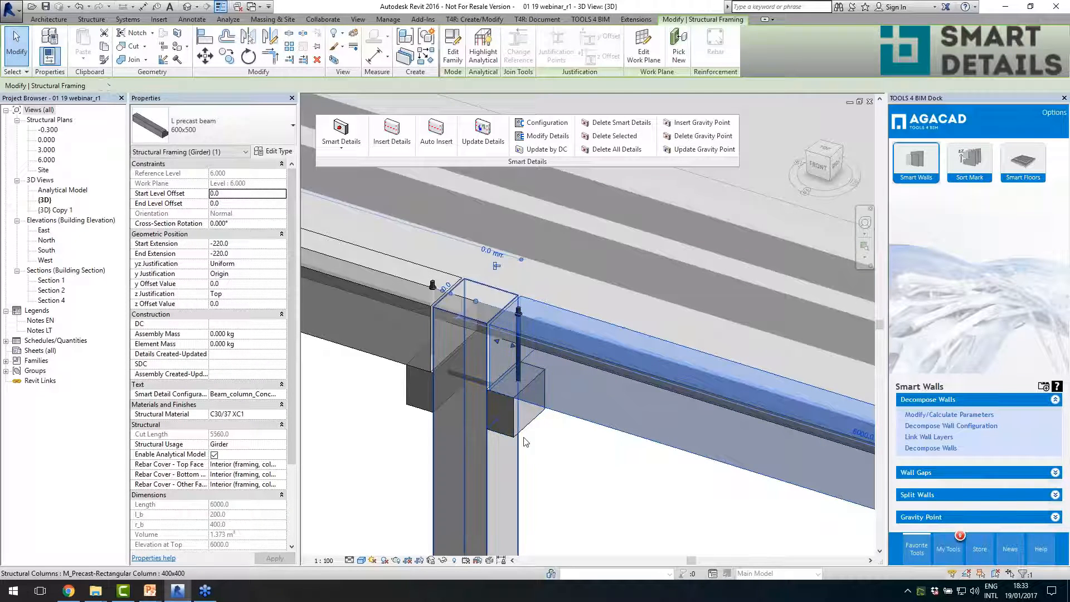
pyautogui.click(515, 340)
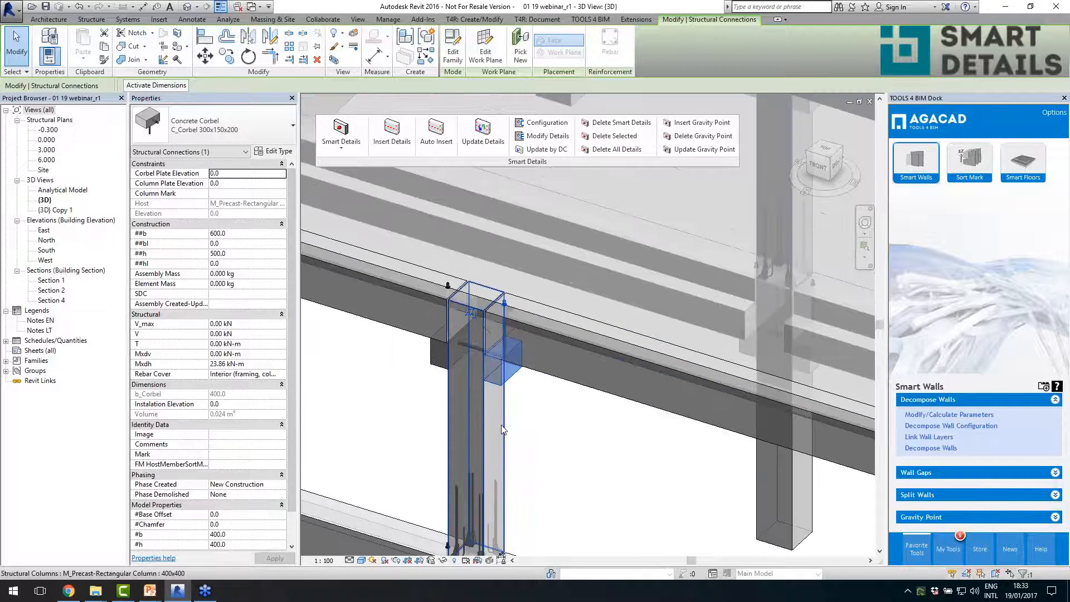
# - Review the properties of the upper-storey precast column and the Peikko HPKM column shoe set at its base
pyautogui.click(501, 425)
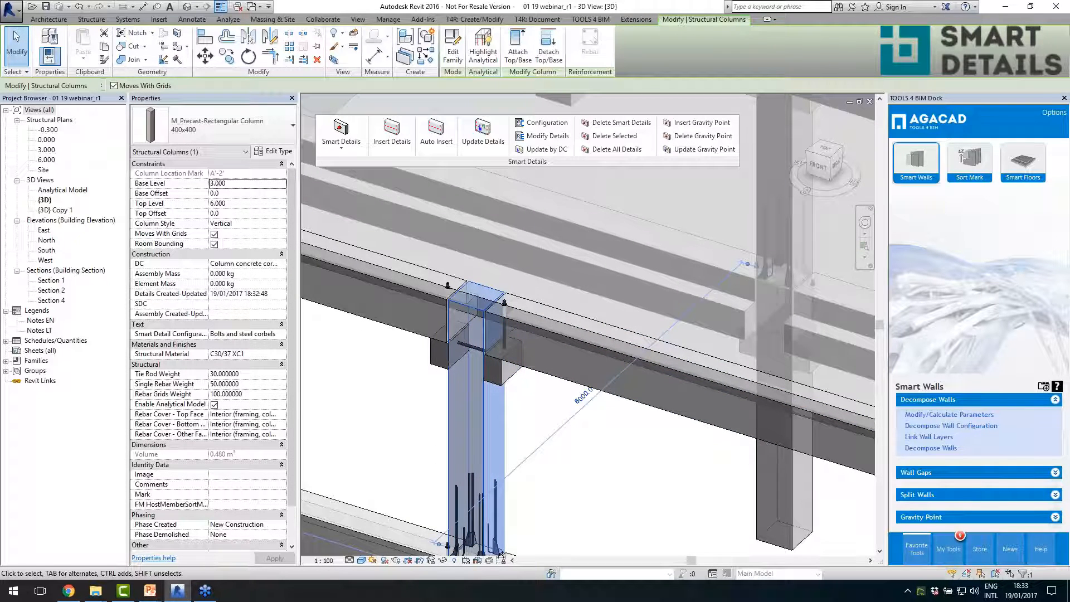
pyautogui.click(460, 500)
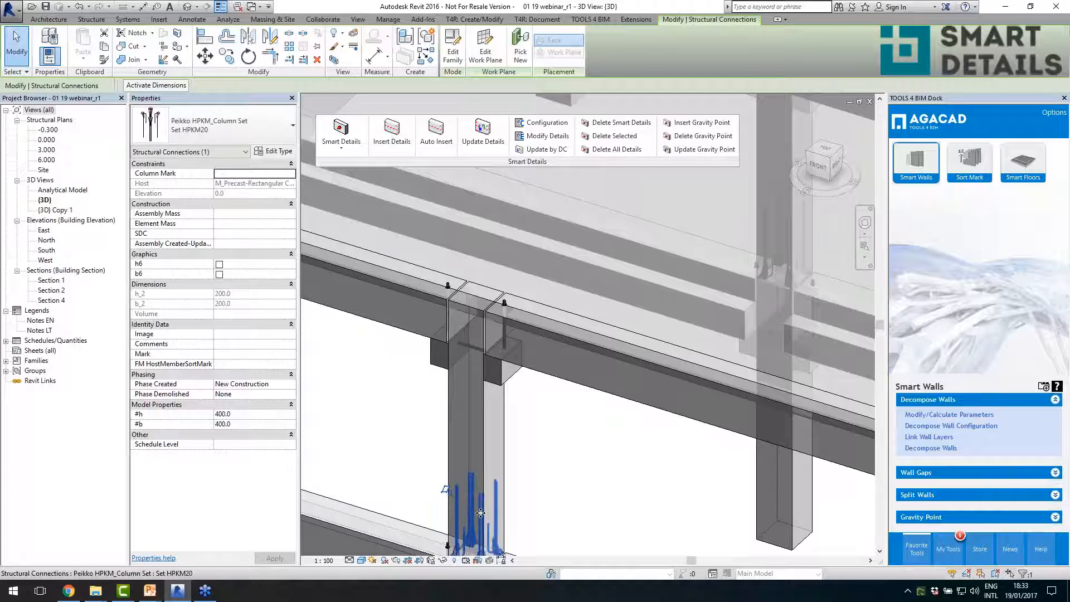
pyautogui.moveTo(481, 513); pyautogui.dragTo(476, 473, button='middle')
pyautogui.moveTo(529, 446); pyautogui.dragTo(535, 483, button='middle')
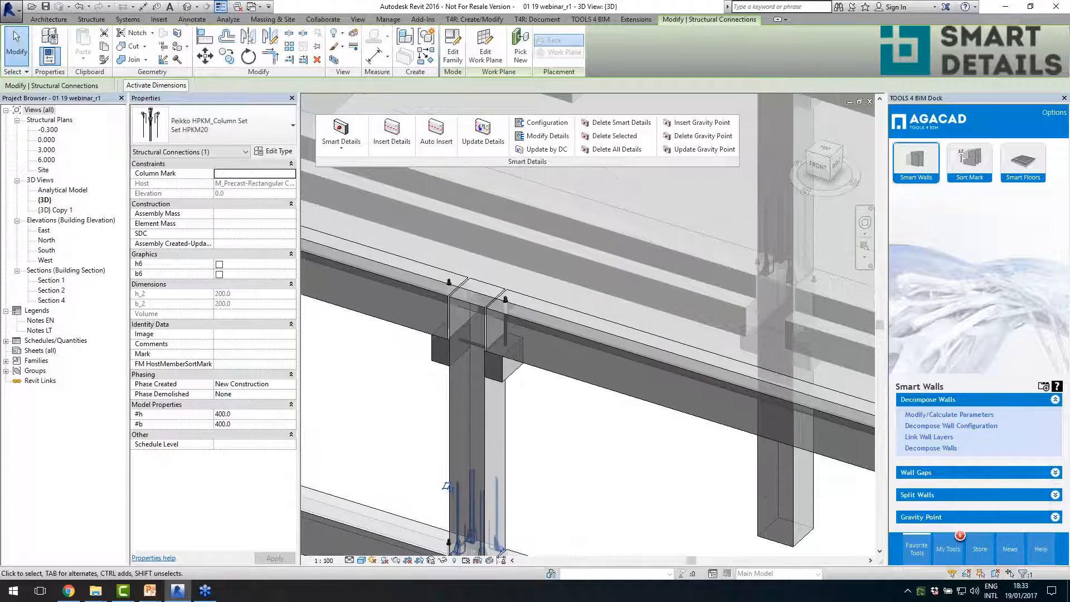
pyautogui.press('Escape')
# - Compare the concrete corbel's properties with the type dimensions of the L precast beam it supports, leaving the type unchanged
pyautogui.click(506, 379)
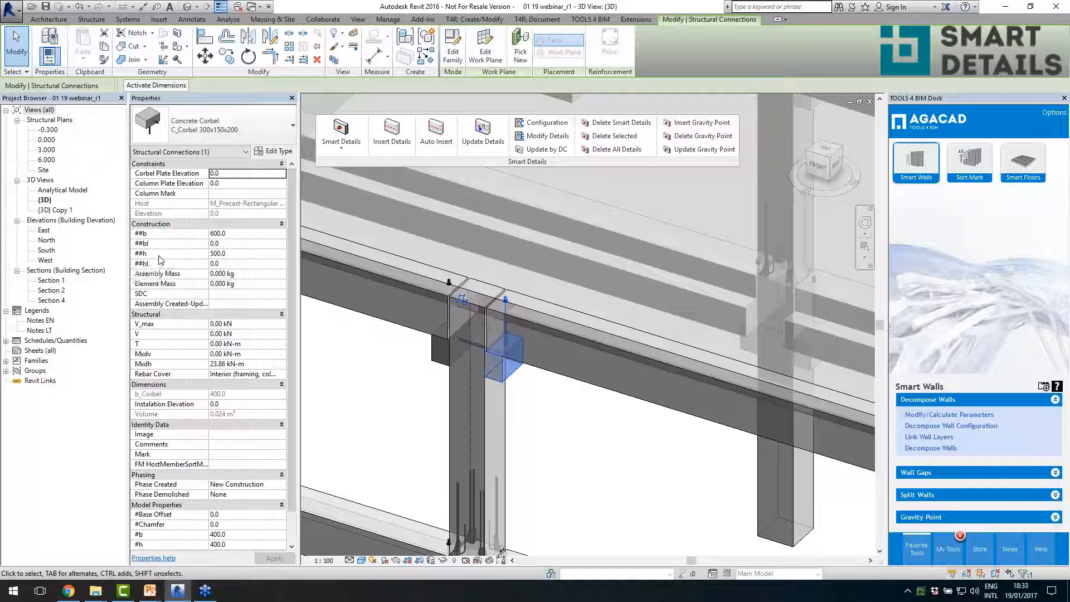
pyautogui.click(560, 357)
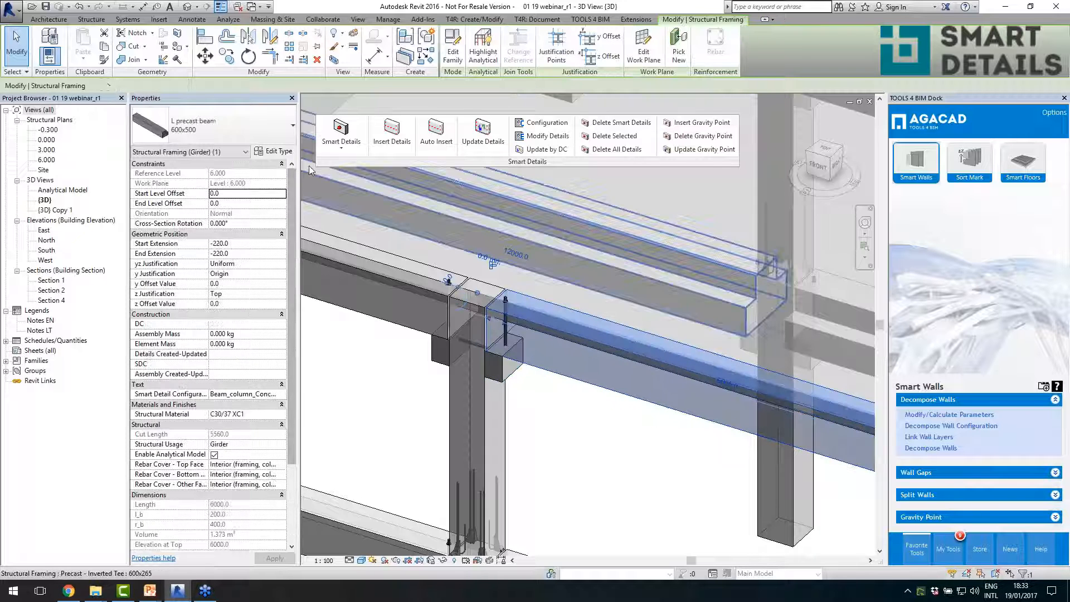
pyautogui.click(276, 151)
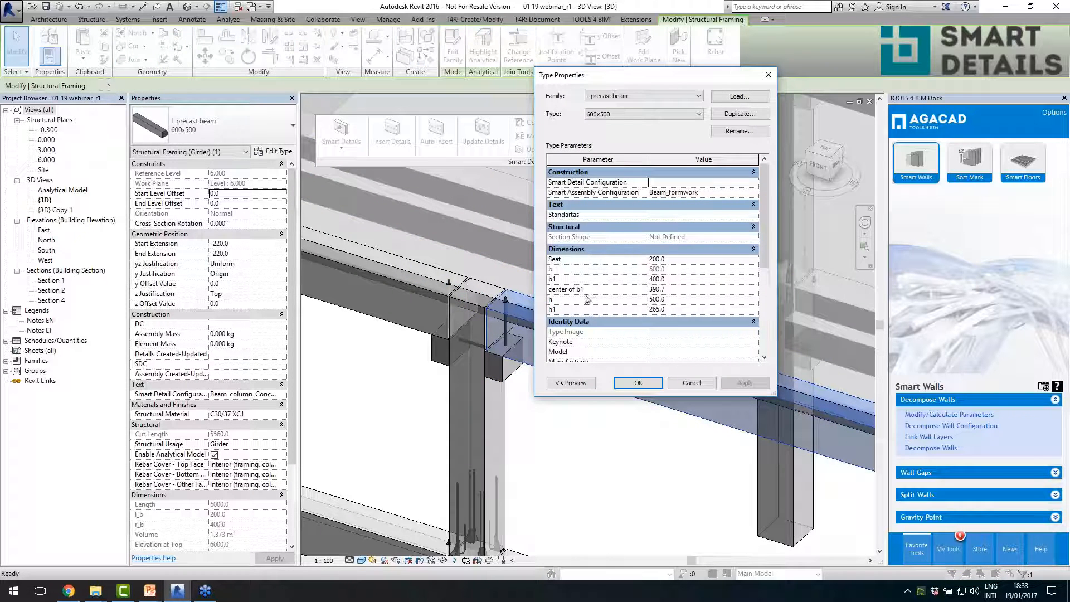
pyautogui.click(691, 383)
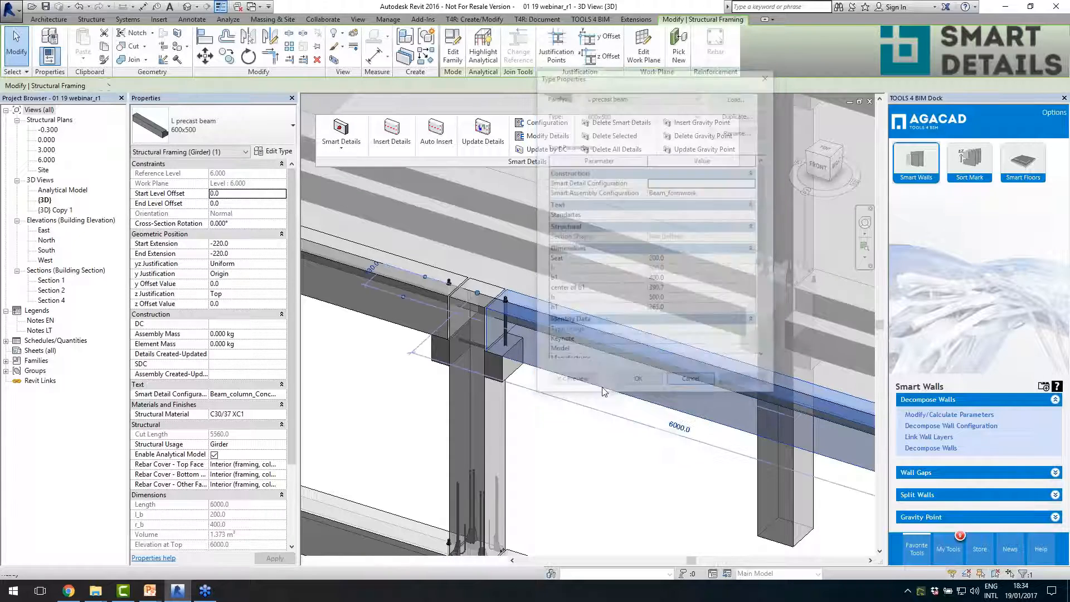
pyautogui.press('Escape')
# - Compare the edge-beam corbel's properties with those of an inner corbel, and check an inner Inverted Tee beam
pyautogui.click(503, 366)
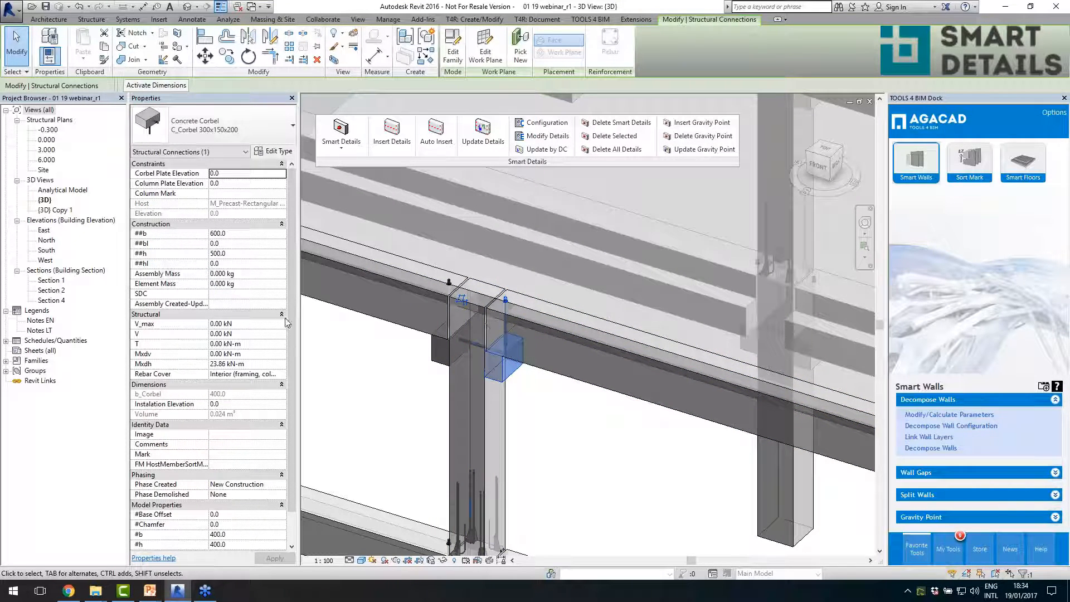
pyautogui.scroll(-3, 494, 419)
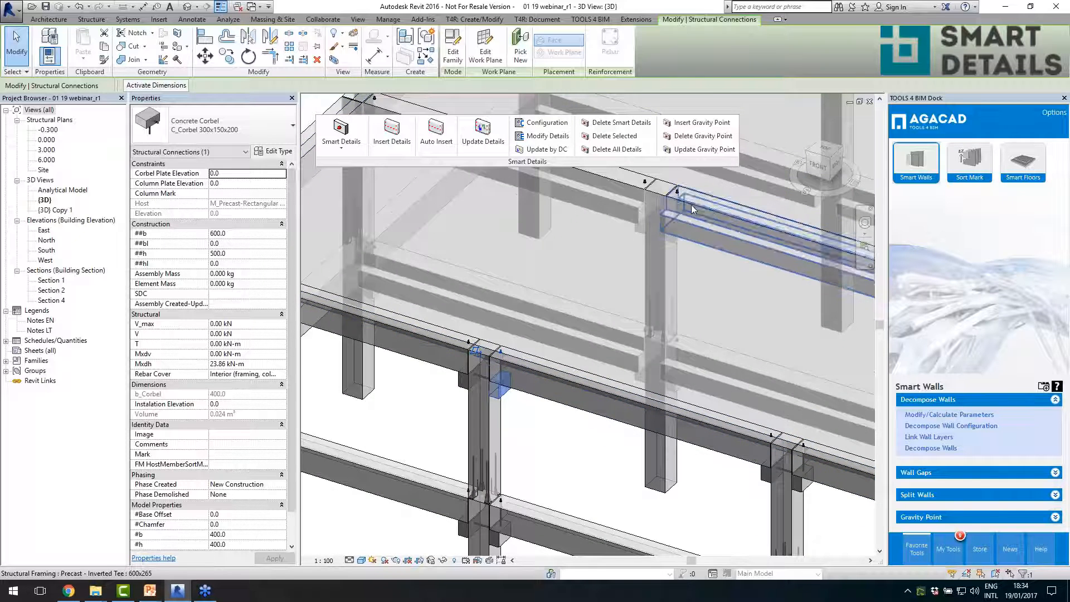
pyautogui.scroll(2, 692, 205)
pyautogui.click(667, 257)
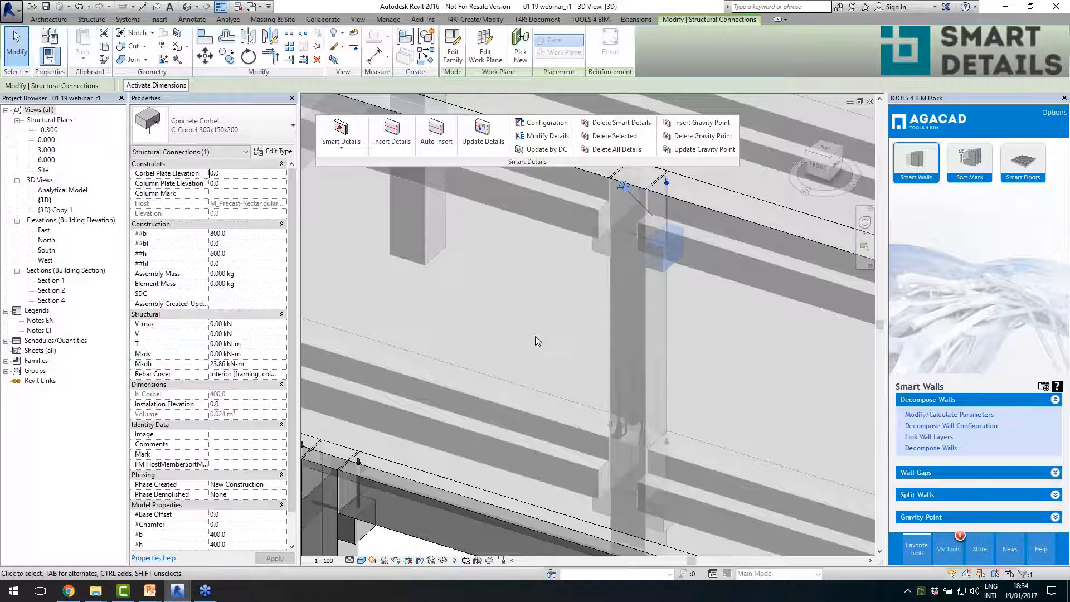
pyautogui.scroll(-3, 535, 336)
pyautogui.click(624, 316)
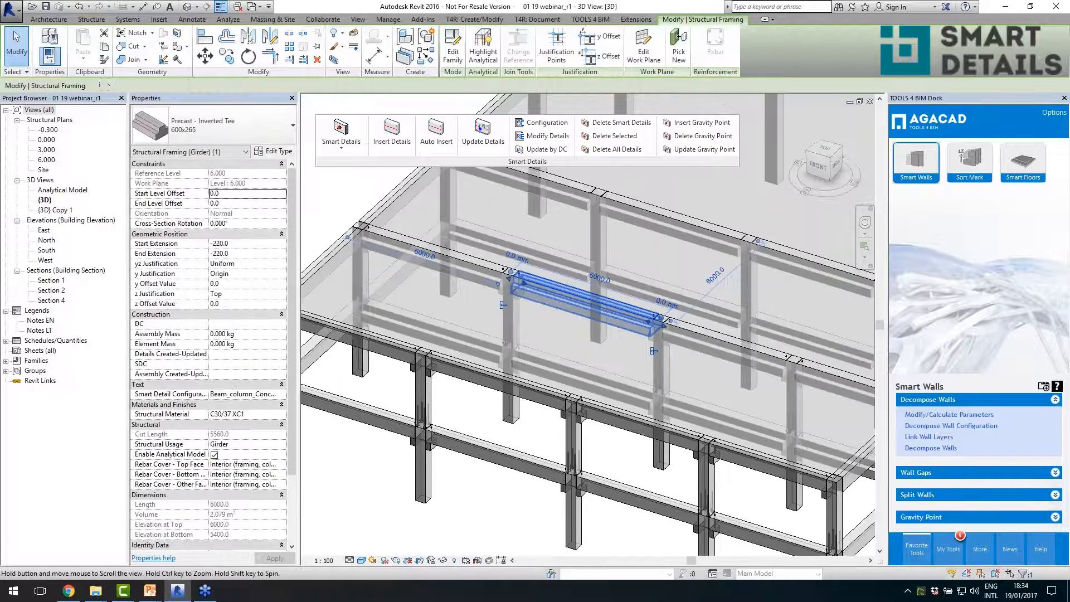
# - Select the elements of the single-storey end bay and filter the selection to Structural Columns only
pyautogui.scroll(-2, 563, 359)
pyautogui.moveTo(563, 359); pyautogui.dragTo(523, 348, button='middle')
pyautogui.click(748, 455)
pyautogui.keyDown('shift'); pyautogui.moveTo(748, 453); pyautogui.dragTo(566, 410, button='middle'); pyautogui.keyUp('shift')
pyautogui.scroll(-2, 709, 438)
pyautogui.scroll(1, 718, 443)
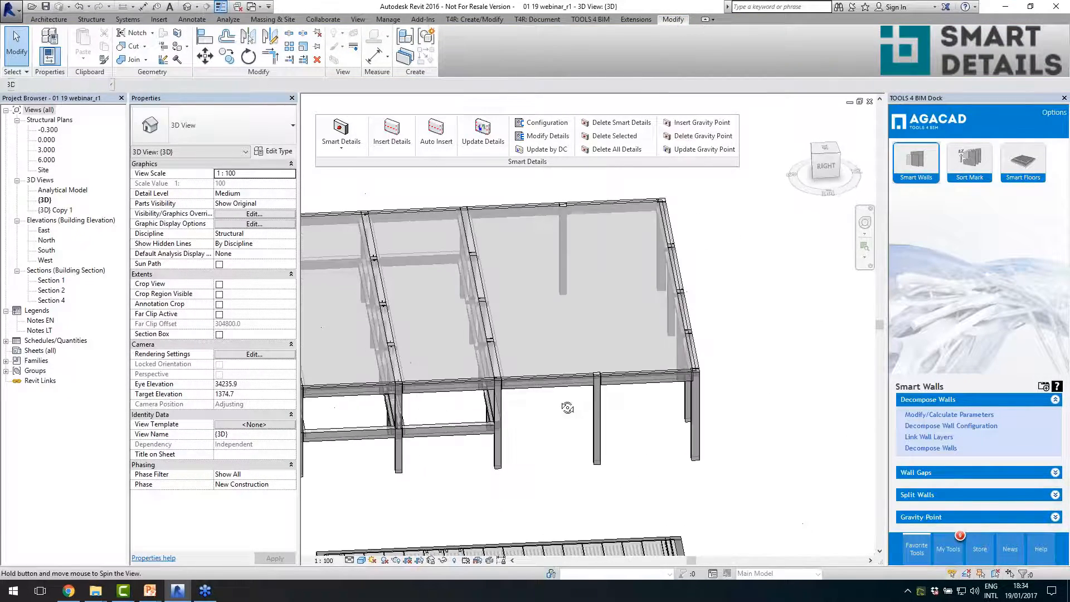
pyautogui.moveTo(434, 189); pyautogui.dragTo(738, 493)
pyautogui.click(456, 61)
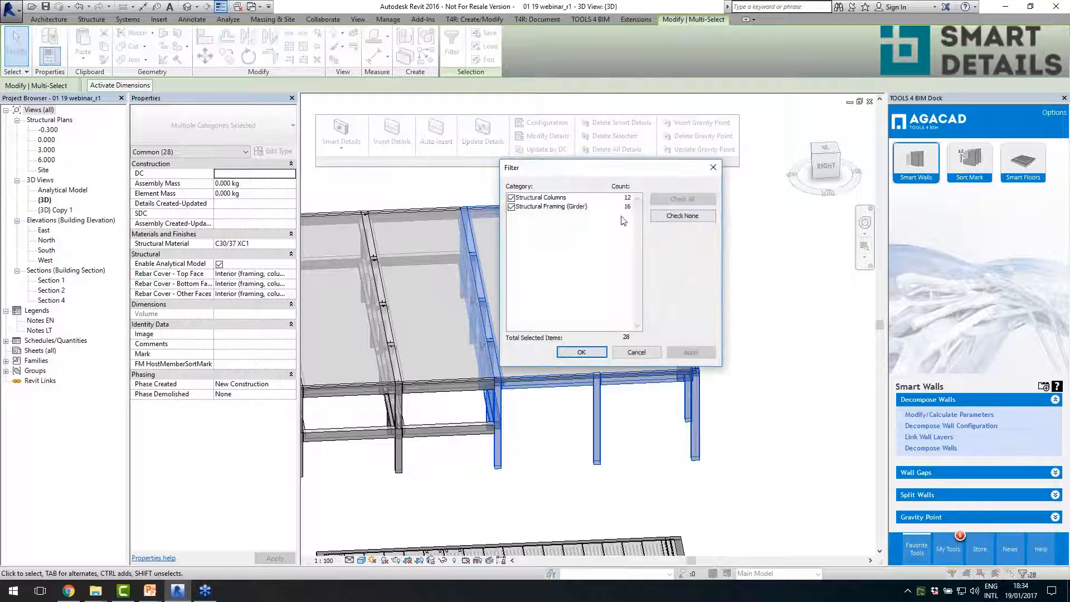
pyautogui.click(676, 216)
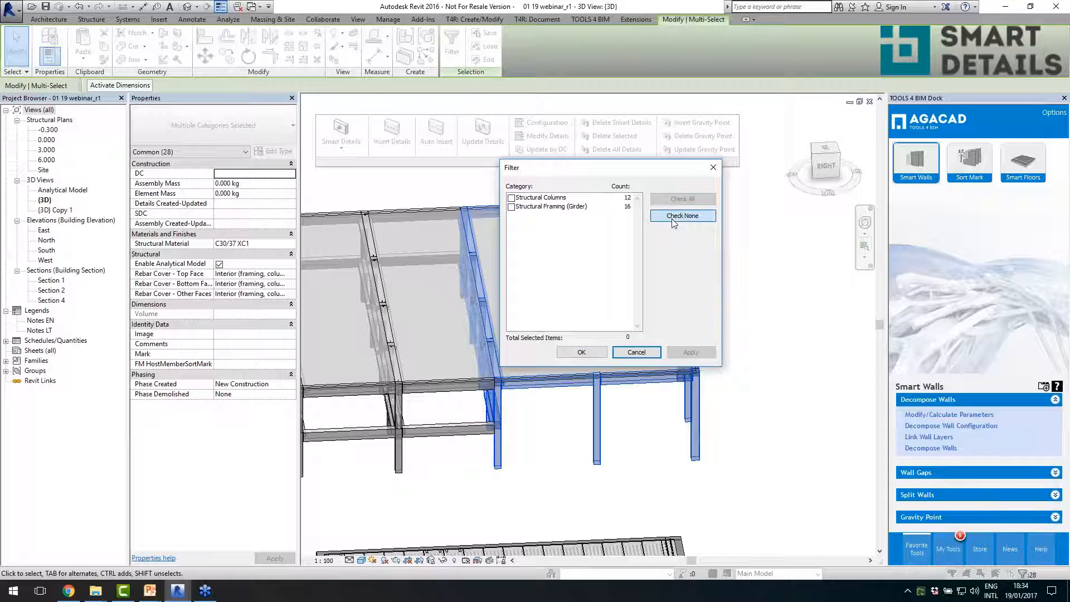
pyautogui.click(512, 198)
pyautogui.click(574, 352)
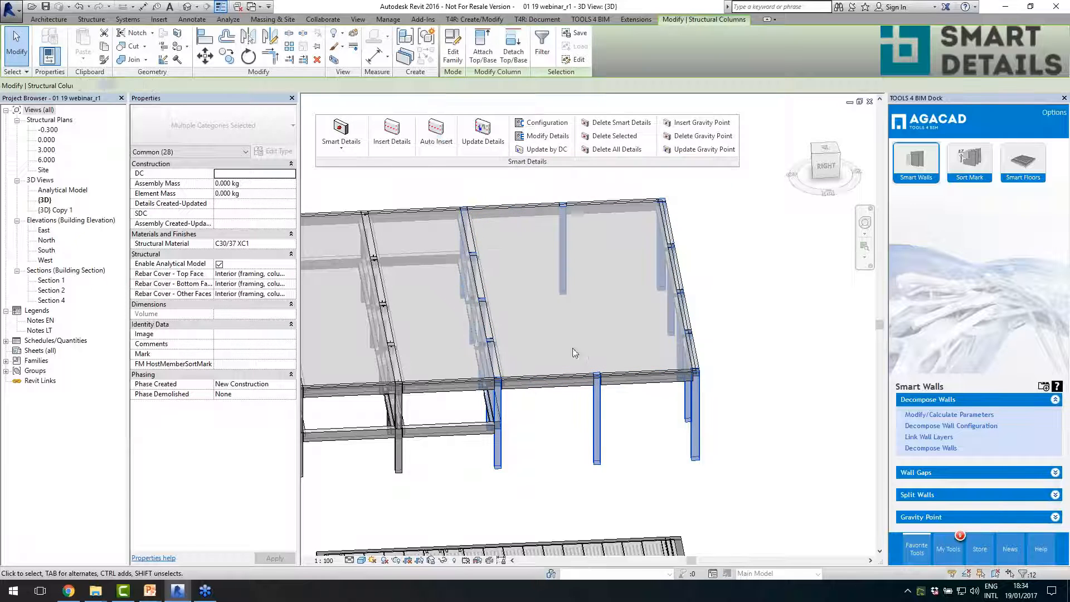
# - Insert Smart Details into the selected columns using the Column steel corbels configuration
pyautogui.click(391, 134)
pyautogui.click(504, 241)
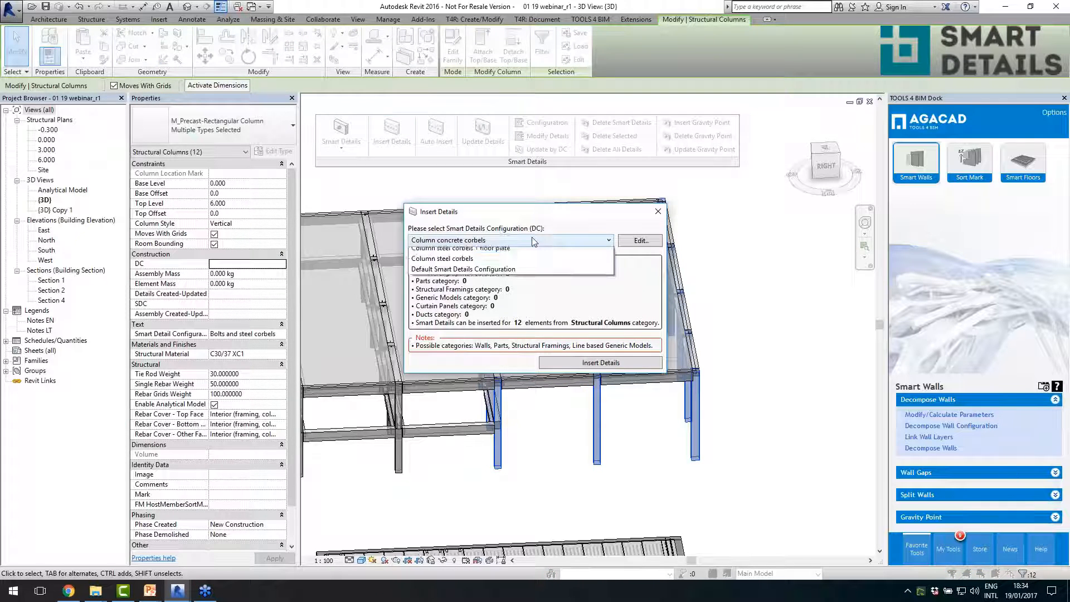
pyautogui.click(506, 274)
pyautogui.click(563, 363)
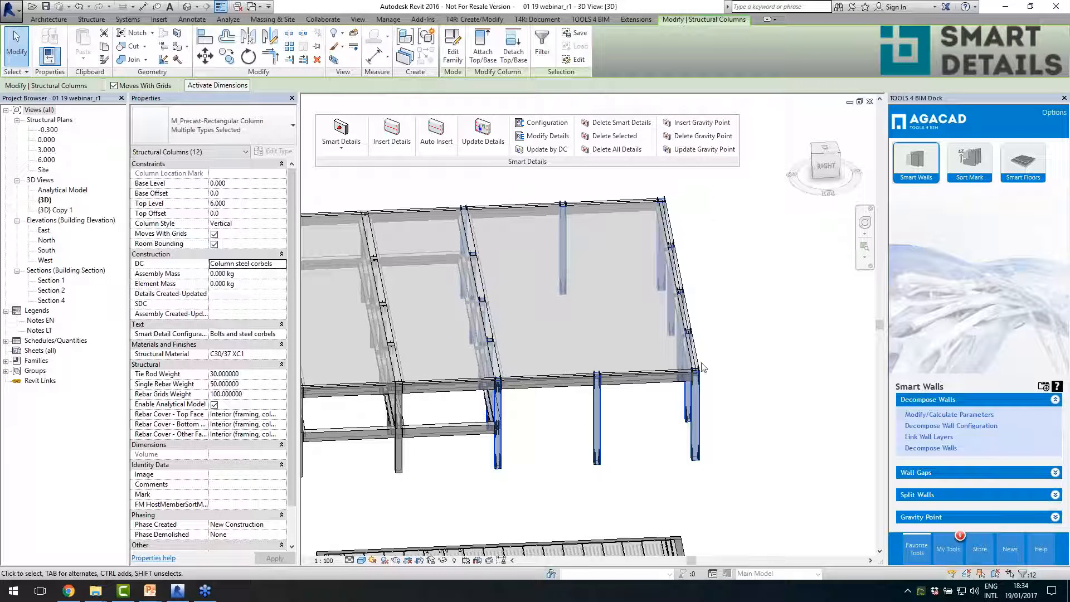
# - Inspect the details inserted in the end-bay columns and compare the types of three neighbouring columns along the front edge
pyautogui.keyDown('shift'); pyautogui.moveTo(663, 384); pyautogui.dragTo(747, 383, button='middle'); pyautogui.keyUp('shift')
pyautogui.scroll(1, 711, 437)
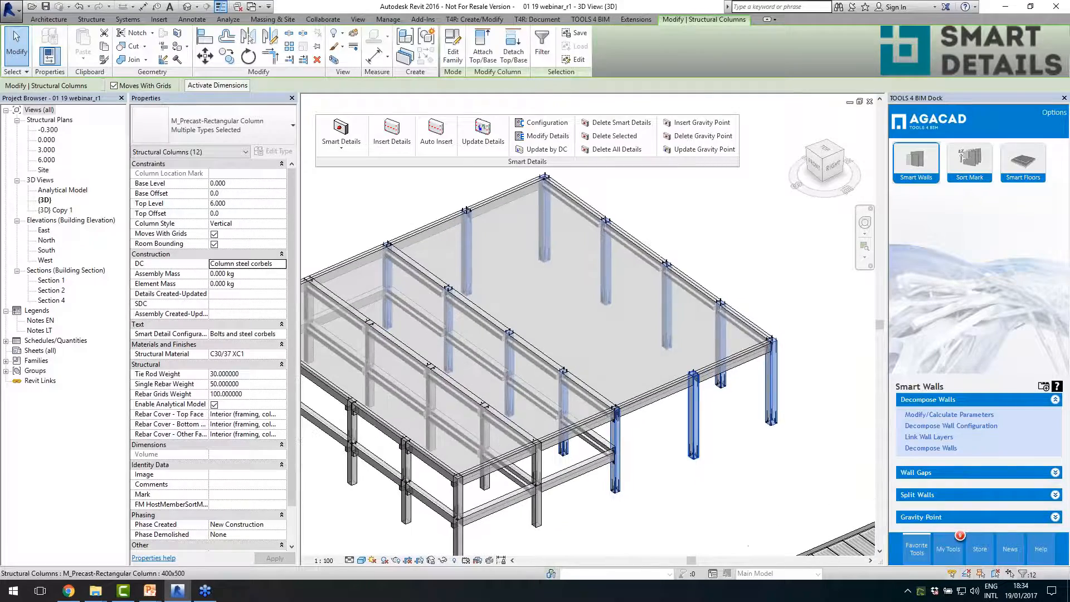
pyautogui.scroll(2, 649, 505)
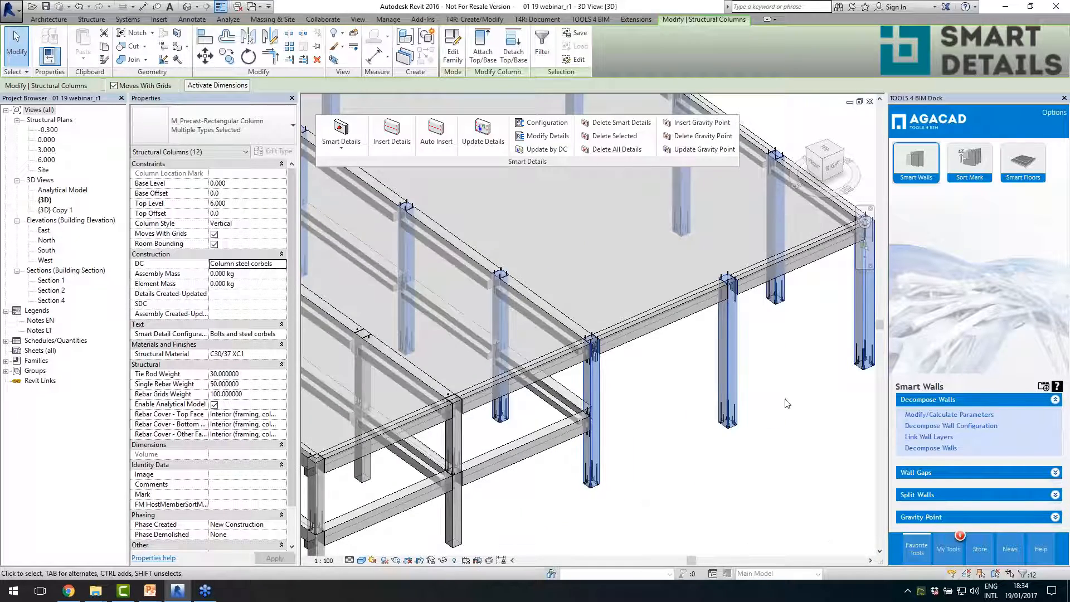
pyautogui.scroll(3, 786, 403)
pyautogui.scroll(-2, 657, 351)
pyautogui.click(539, 370)
pyautogui.click(512, 380)
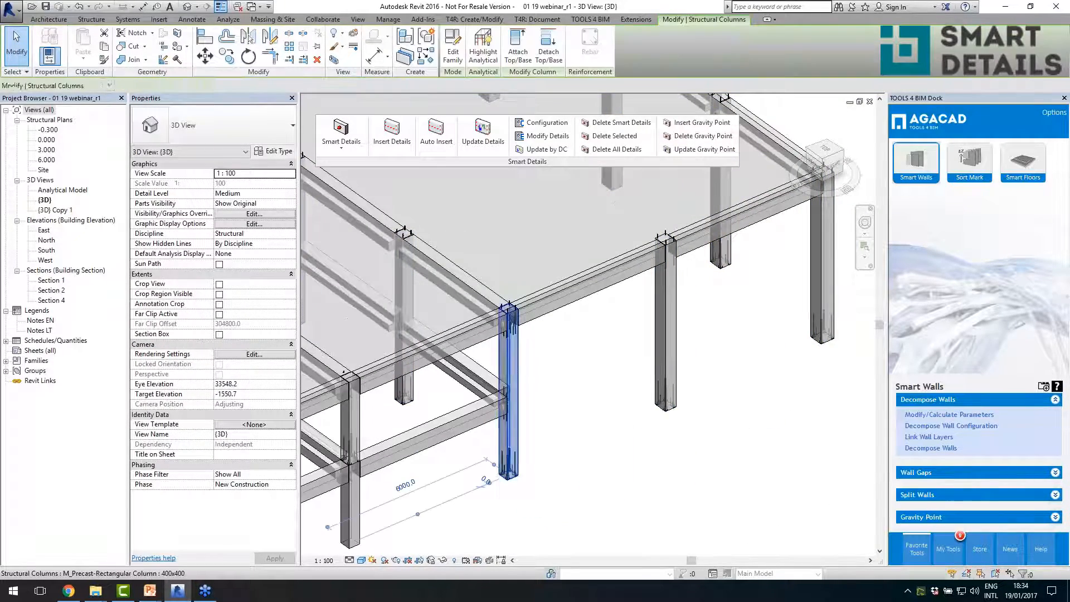
pyautogui.click(664, 362)
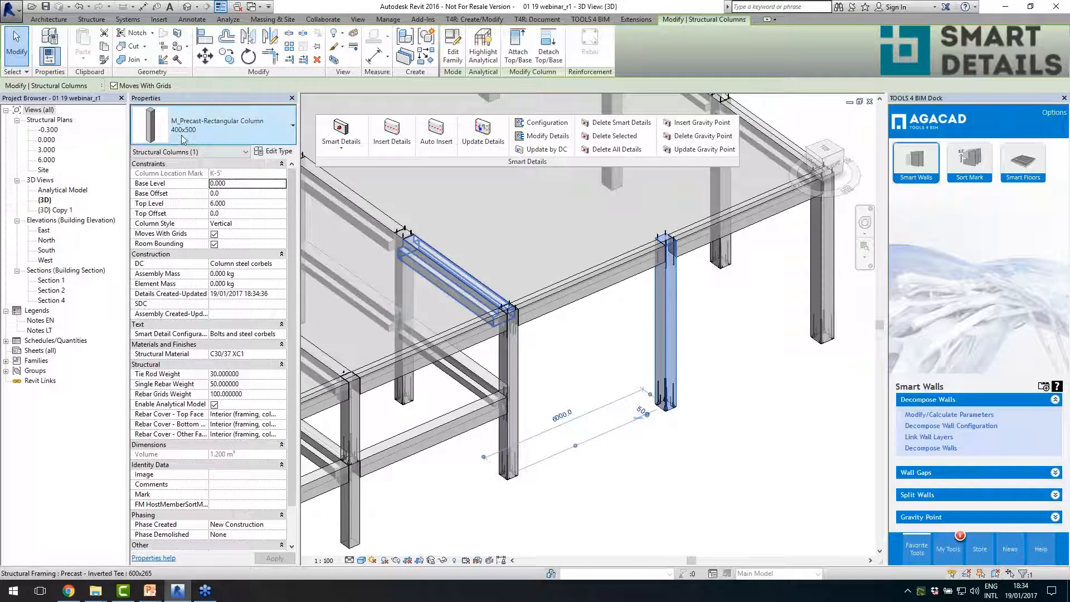
pyautogui.click(830, 313)
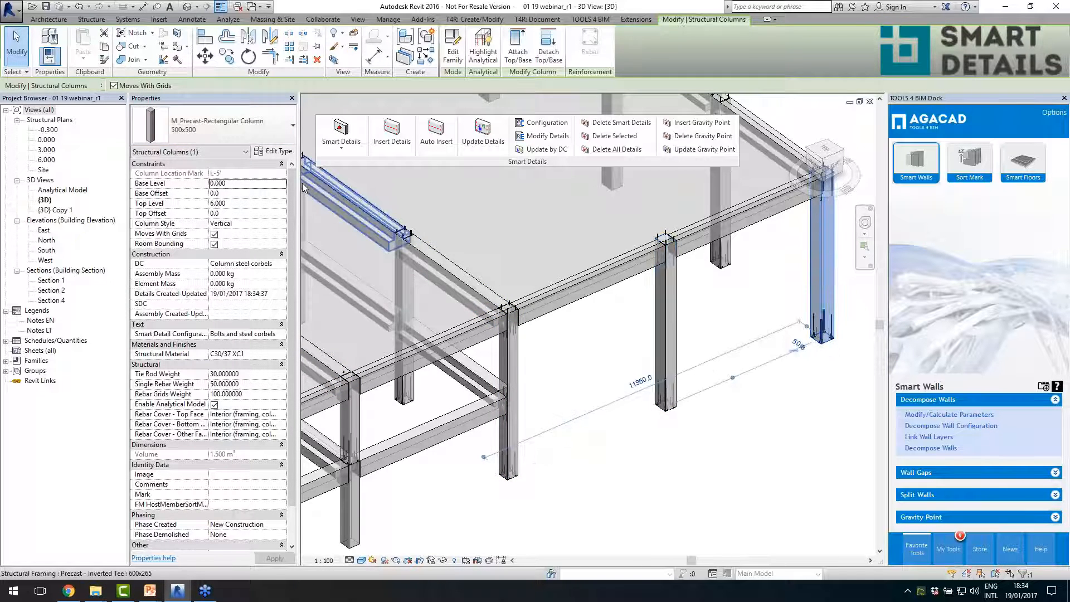
# - Examine the Peikko HPKM column shoe set at the base of the 500x500 corner column, including its #h and #b properties
pyautogui.scroll(5, 861, 346)
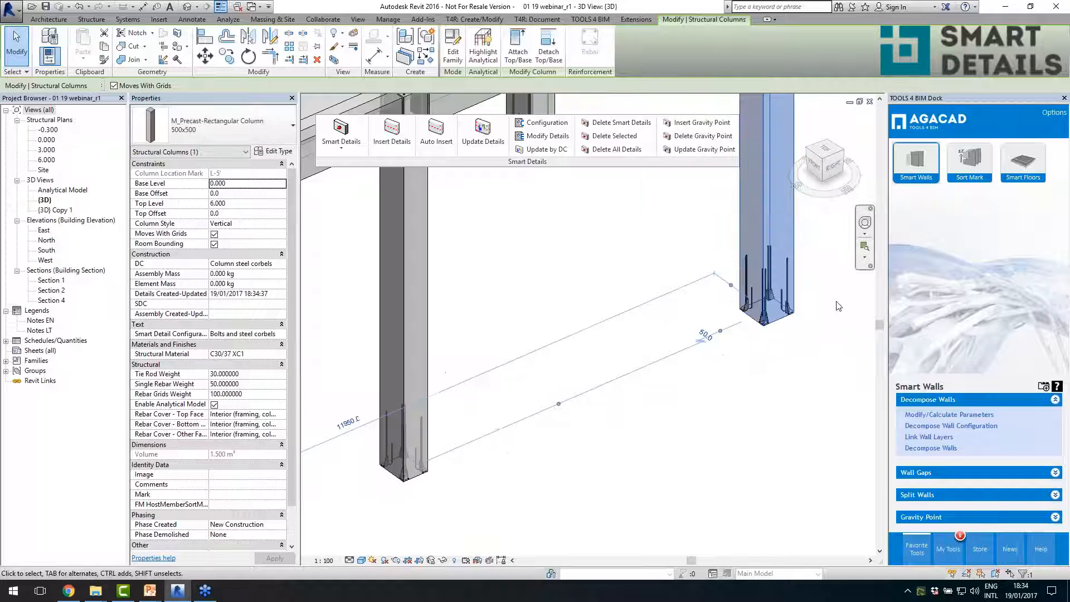
pyautogui.scroll(2, 776, 322)
pyautogui.press('Escape')
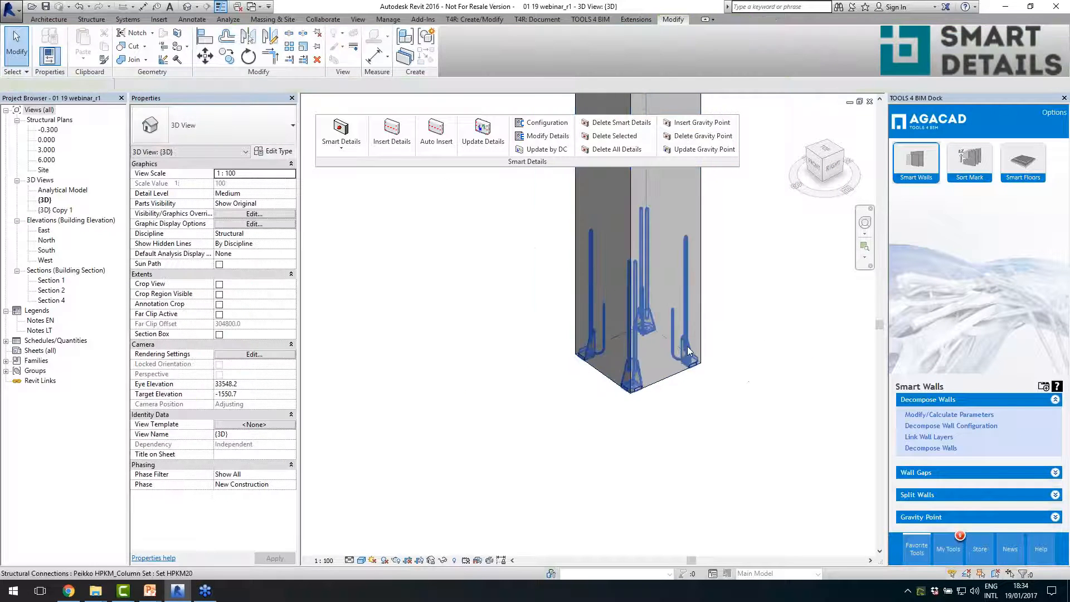
pyautogui.click(689, 351)
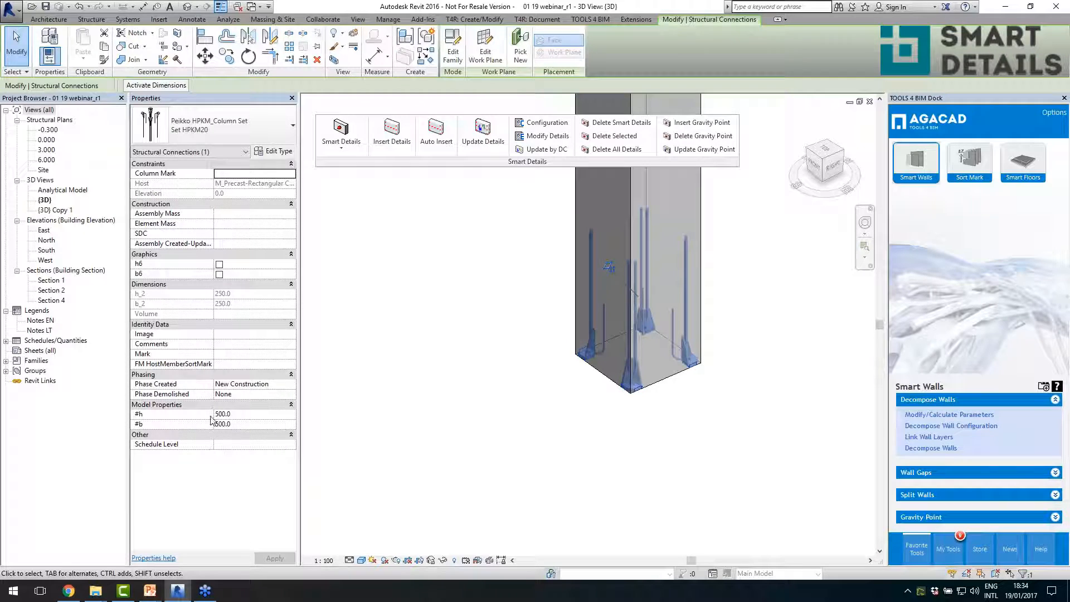
# - Open the Peikko HPKM_Column Set family for editing and display its Ref. Level floor plan
pyautogui.click(464, 65)
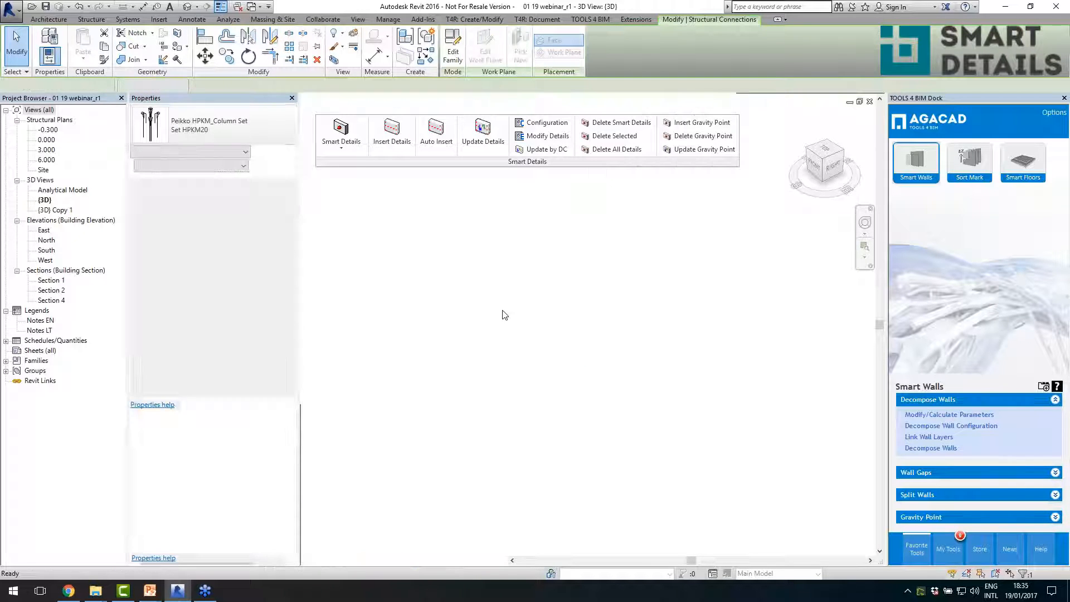
pyautogui.doubleClick(41, 111)
pyautogui.doubleClick(42, 119)
pyautogui.doubleClick(53, 130)
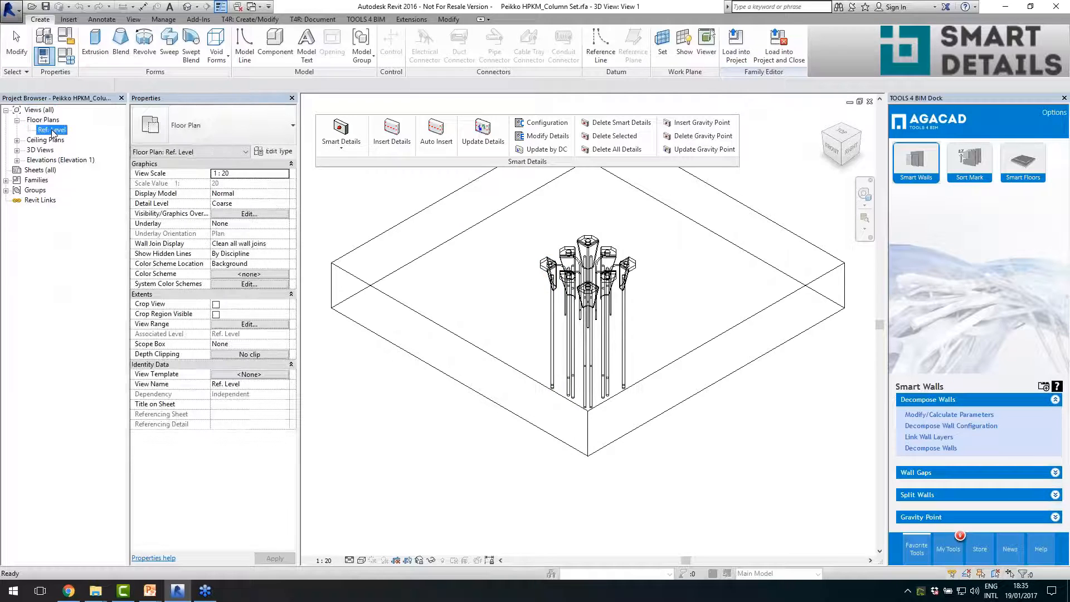
# - Examine the #h and #b parameter dimensions around the column shoes, and close the family without changes
pyautogui.scroll(2, 648, 338)
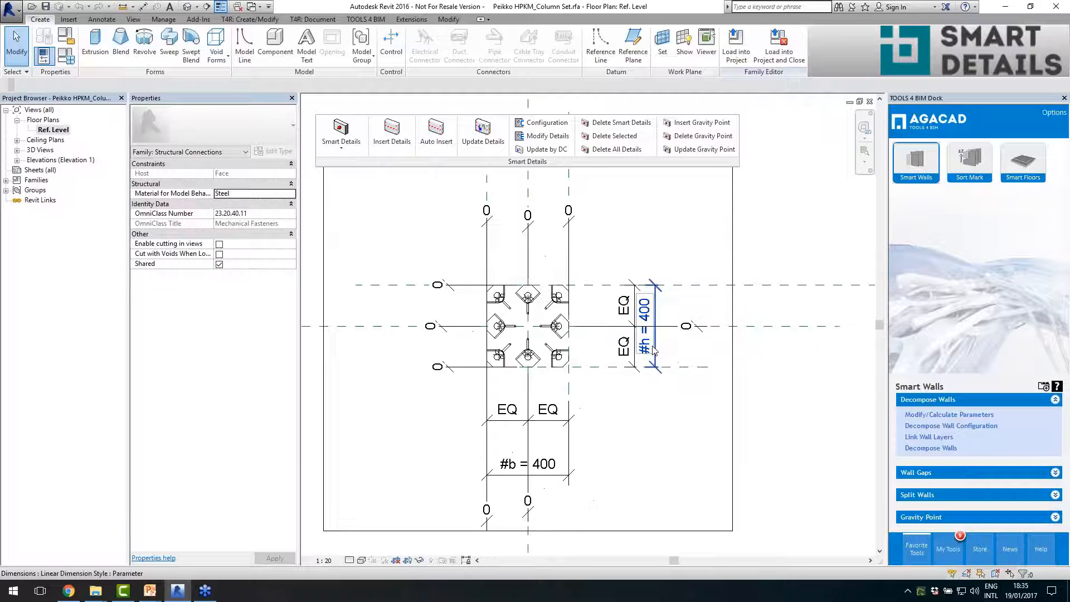
pyautogui.click(650, 337)
pyautogui.click(672, 406)
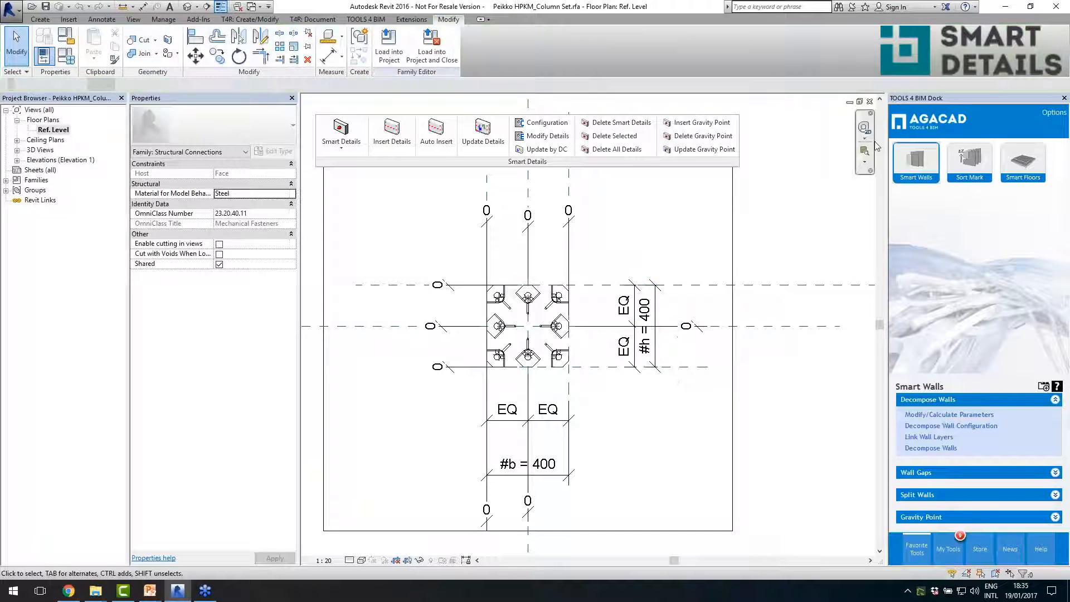
pyautogui.click(870, 102)
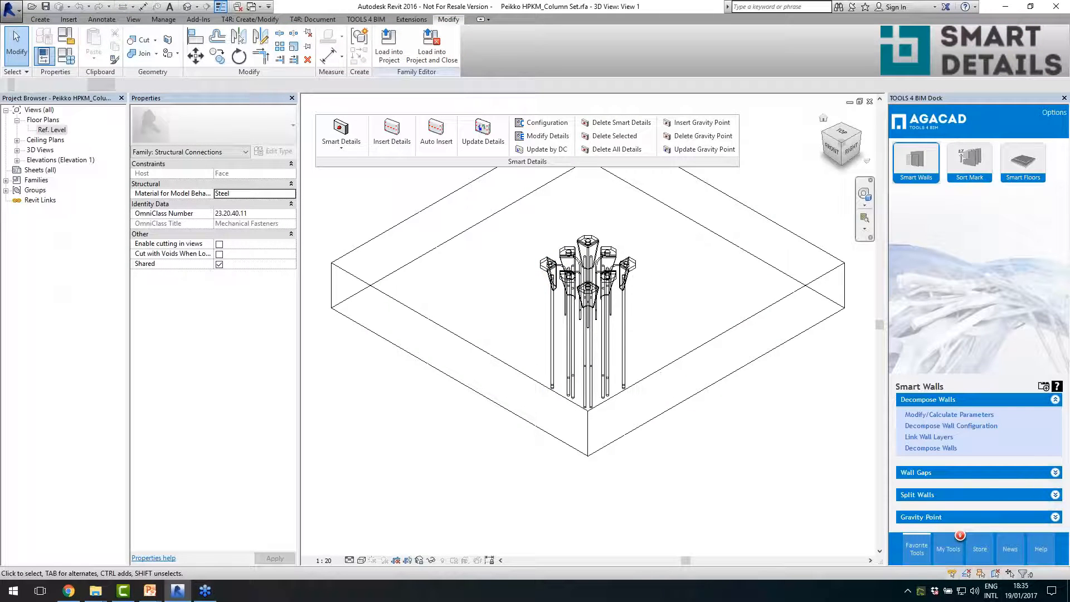
pyautogui.click(870, 102)
# - Return to the base of the corner column and review the shoe set's size properties in the project again
pyautogui.click(572, 304)
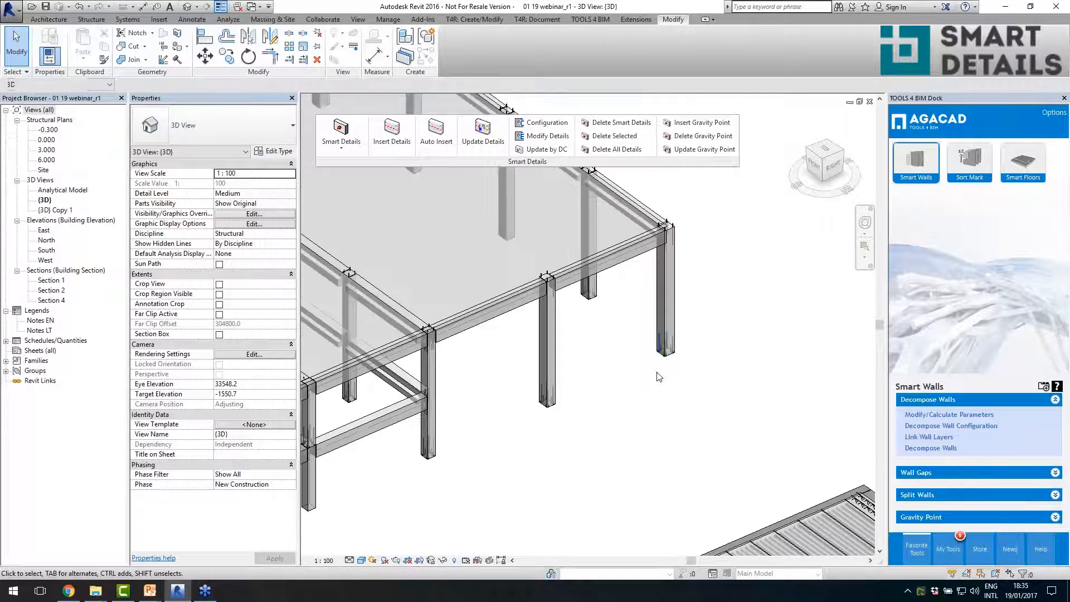
pyautogui.scroll(-1, 677, 359)
pyautogui.scroll(-1, 666, 368)
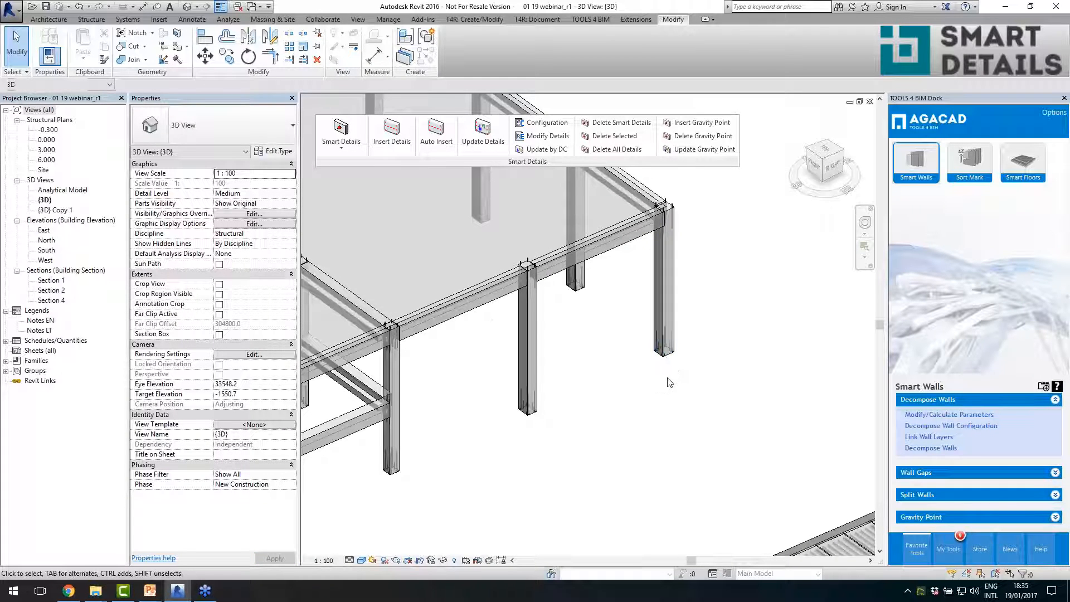
pyautogui.scroll(5, 693, 371)
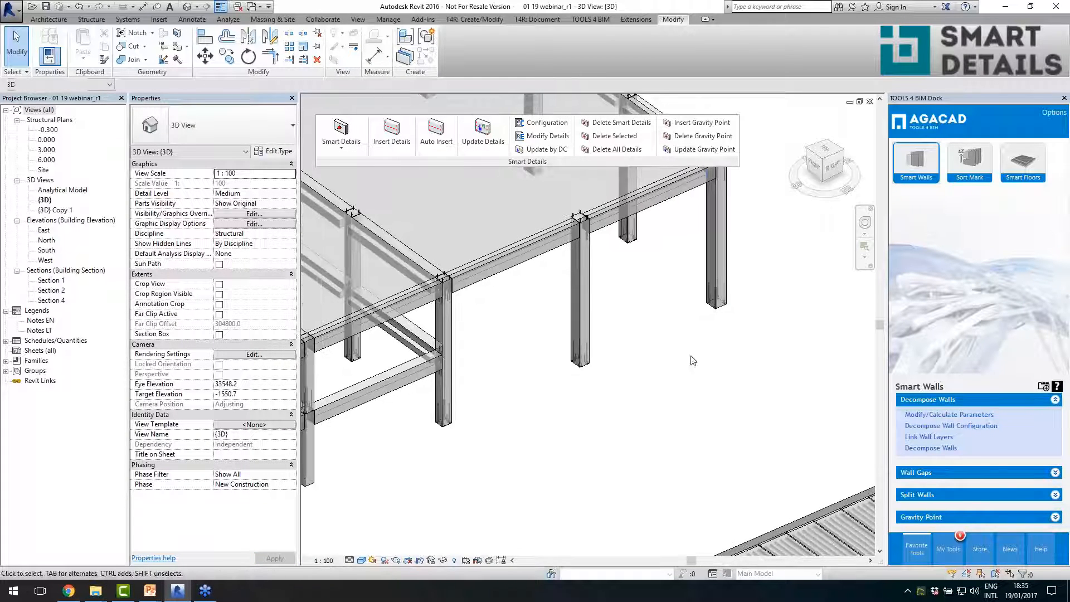
pyautogui.scroll(2, 701, 326)
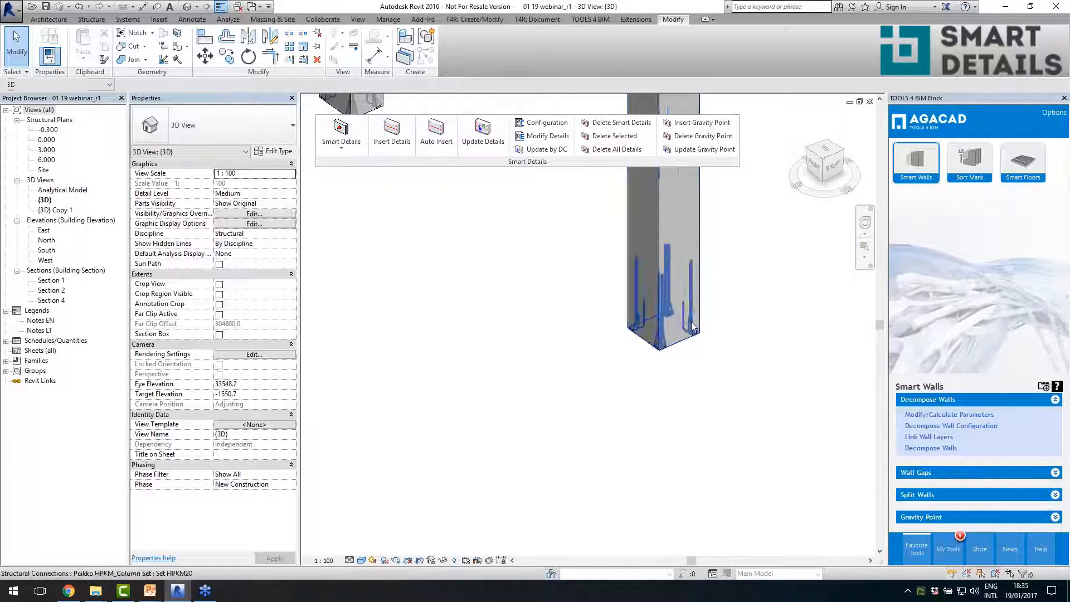
pyautogui.click(693, 329)
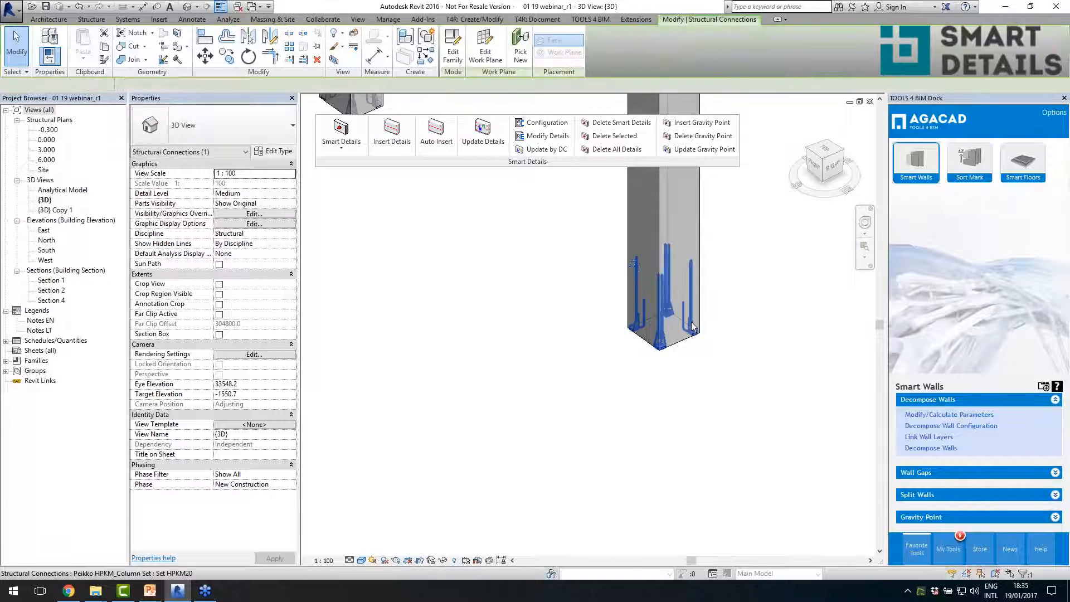
# - Deselect the column shoe set and examine the PCs 3 connection where the lower beam meets the column
pyautogui.click(647, 394)
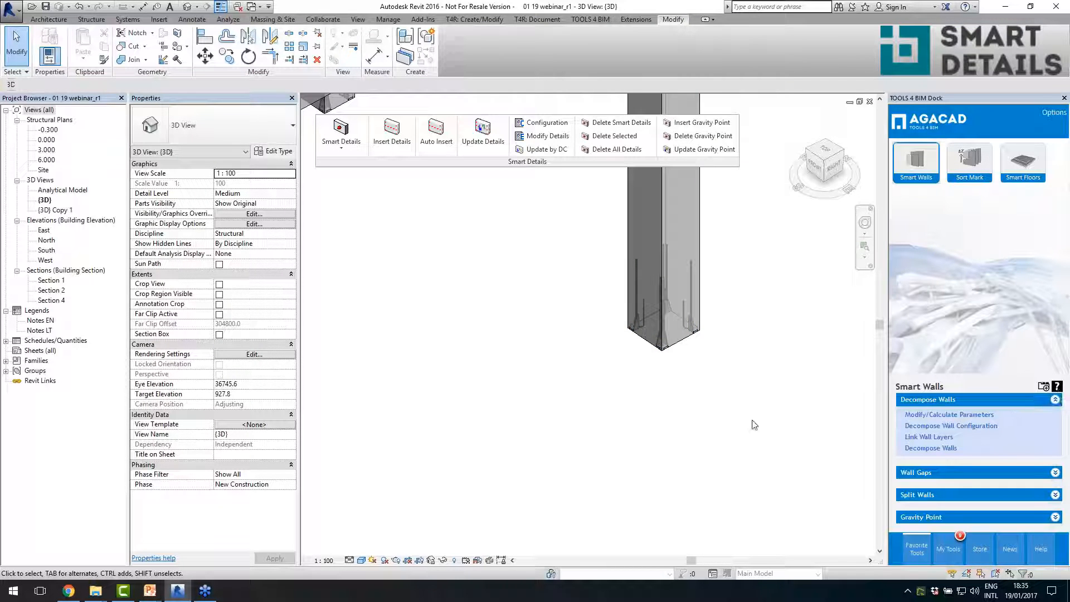
pyautogui.scroll(-6, 753, 425)
pyautogui.scroll(2, 742, 411)
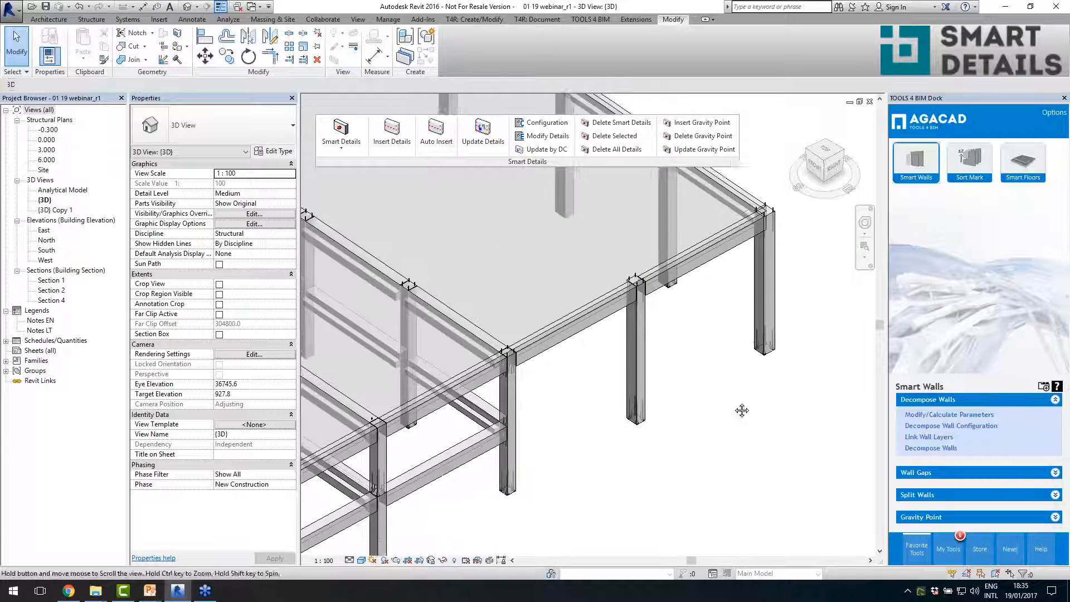
pyautogui.moveTo(742, 410); pyautogui.dragTo(677, 460, button='middle')
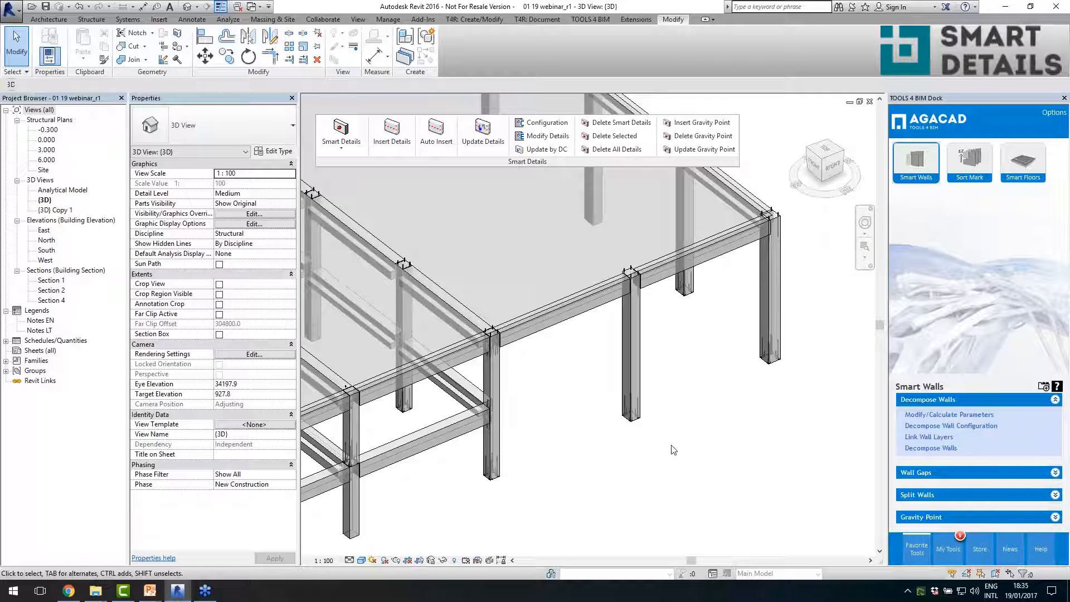
pyautogui.keyDown('shift'); pyautogui.moveTo(673, 450); pyautogui.dragTo(660, 421, button='middle'); pyautogui.keyUp('shift')
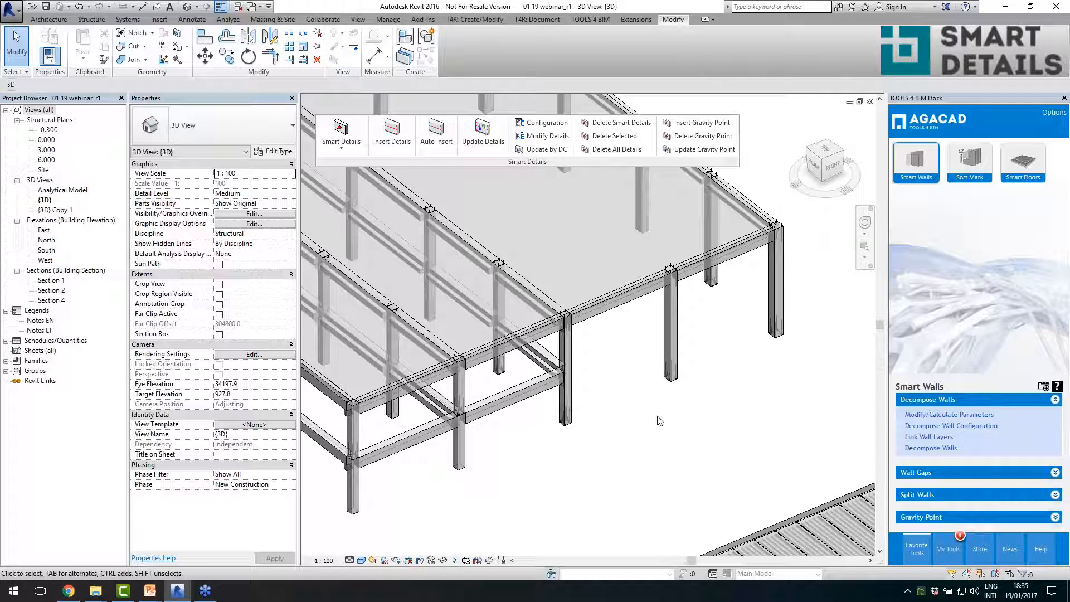
pyautogui.scroll(2, 595, 366)
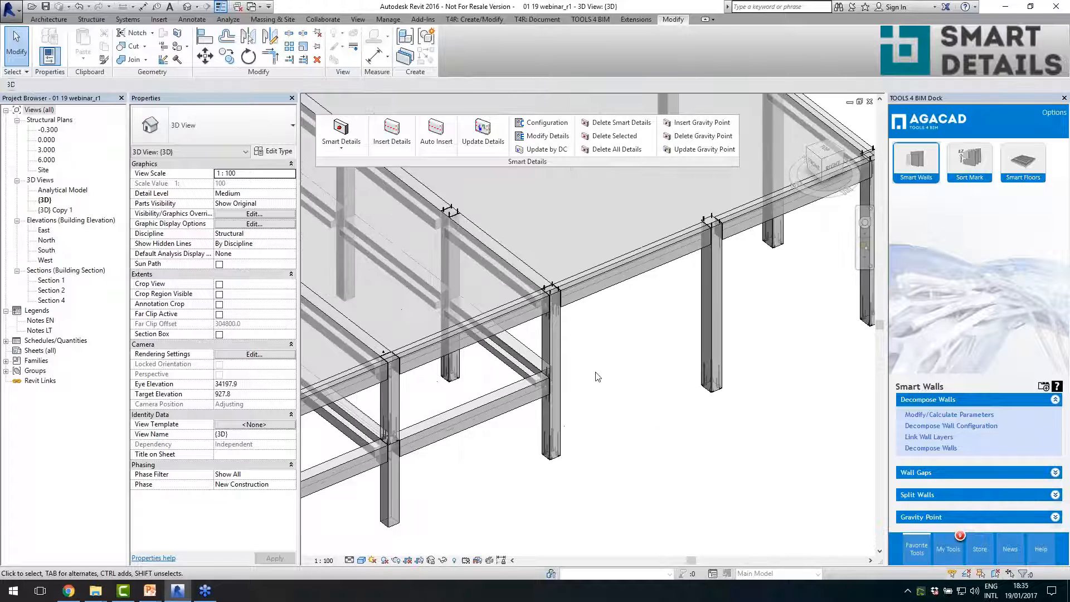
pyautogui.scroll(4, 619, 388)
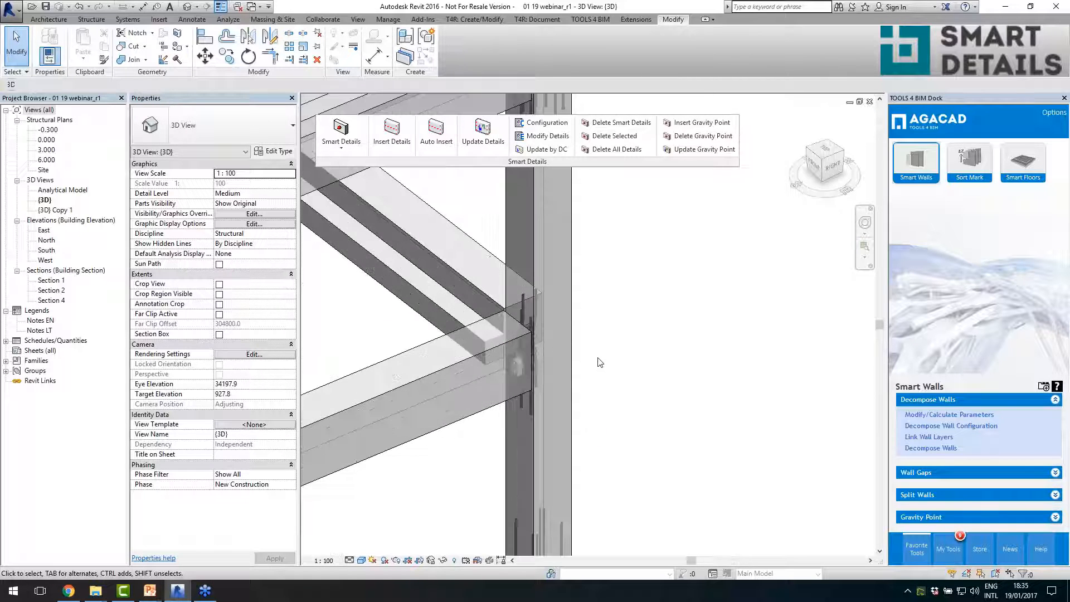
pyautogui.click(525, 410)
pyautogui.keyDown('shift'); pyautogui.moveTo(547, 356); pyautogui.dragTo(460, 354, button='middle'); pyautogui.keyUp('shift')
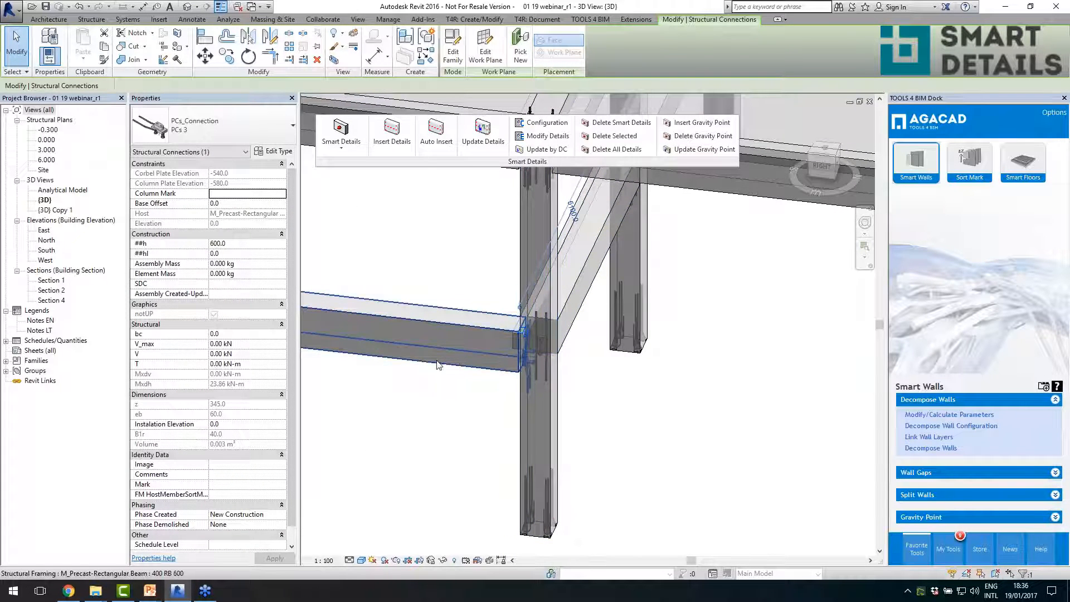
pyautogui.scroll(3, 496, 343)
pyautogui.scroll(-5, 572, 444)
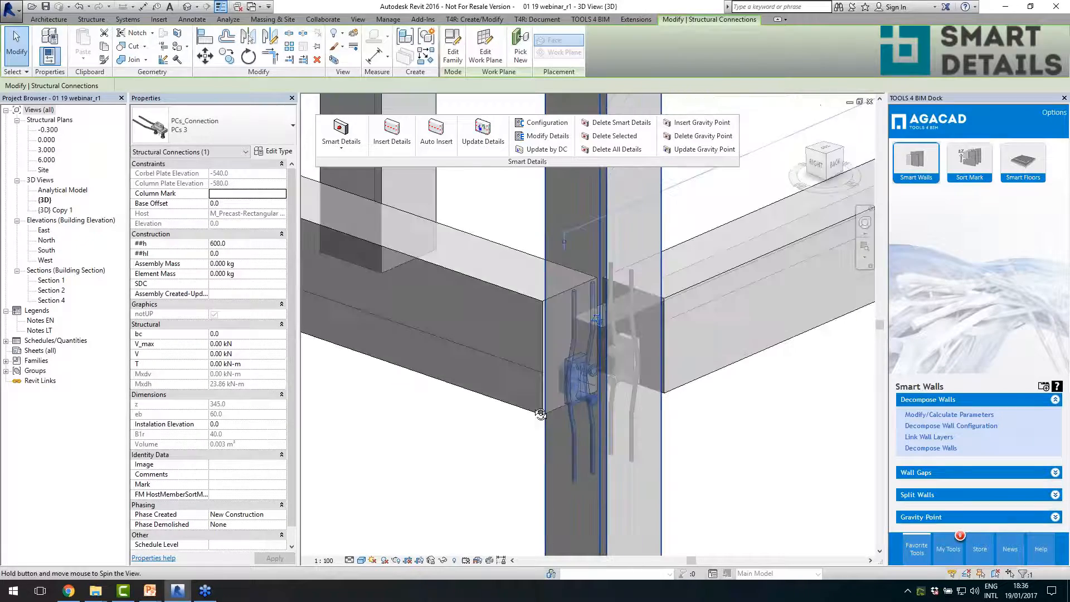
# - Examine the PCs 3 UP connections joining the upper beams to the top of the 400x400 column
pyautogui.scroll(4, 572, 324)
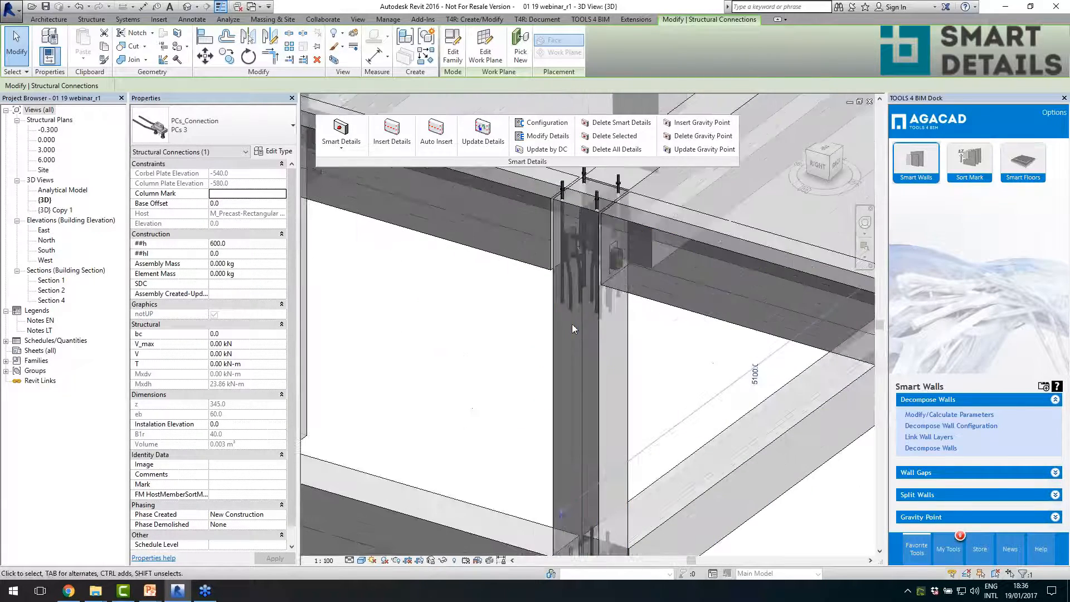
pyautogui.click(571, 293)
pyautogui.keyDown('shift'); pyautogui.moveTo(571, 293); pyautogui.dragTo(647, 331, button='middle'); pyautogui.keyUp('shift')
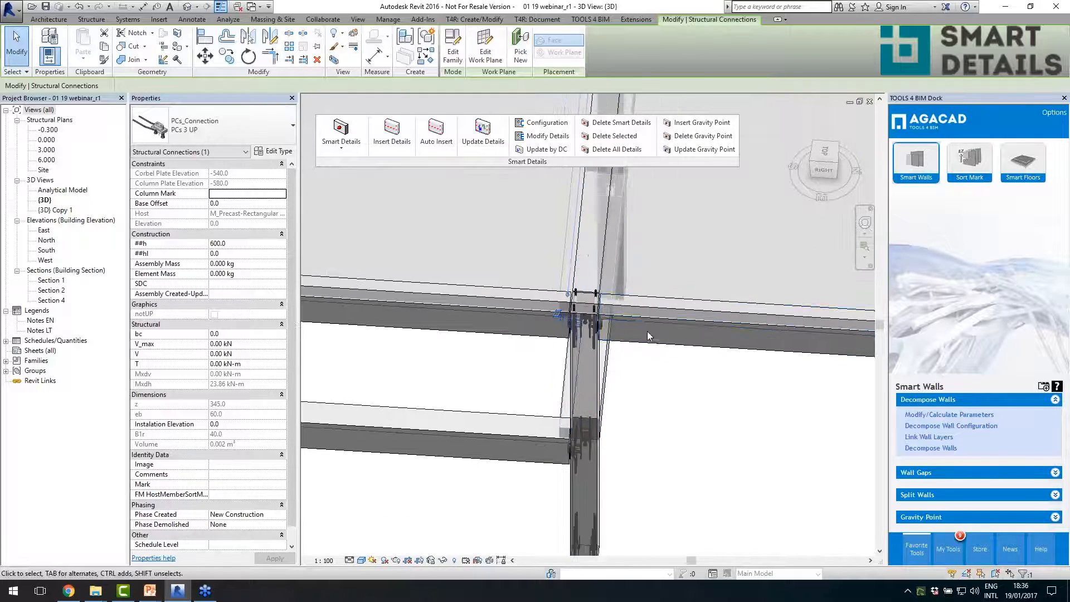
pyautogui.click(579, 257)
pyautogui.keyDown('shift'); pyautogui.moveTo(581, 262); pyautogui.dragTo(699, 283, button='middle'); pyautogui.keyUp('shift')
pyautogui.scroll(3, 698, 281)
pyautogui.click(655, 387)
pyautogui.scroll(3, 606, 340)
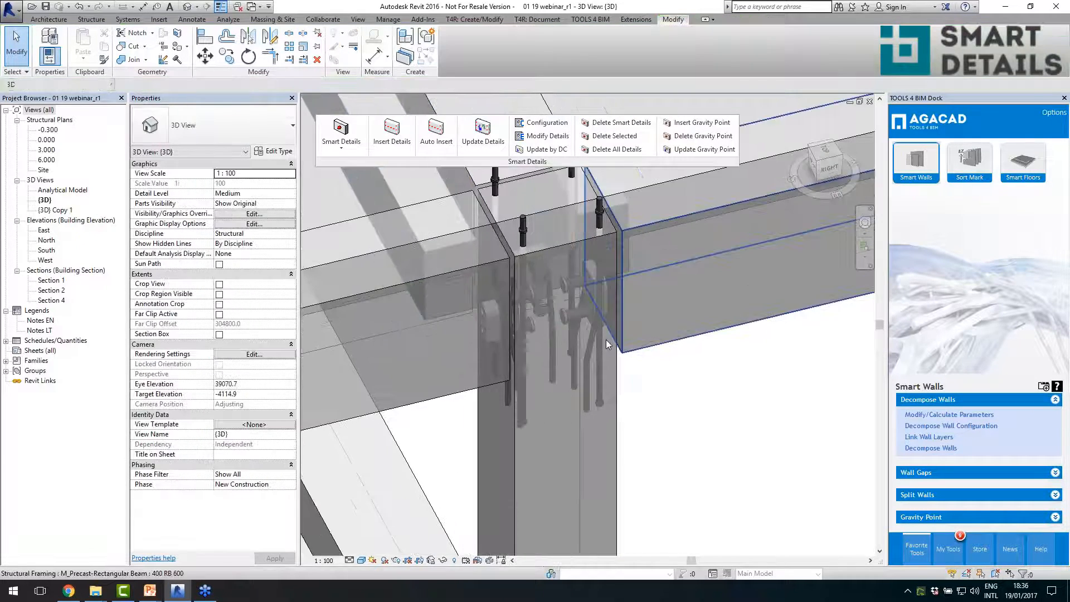
pyautogui.click(579, 315)
pyautogui.scroll(-4, 514, 258)
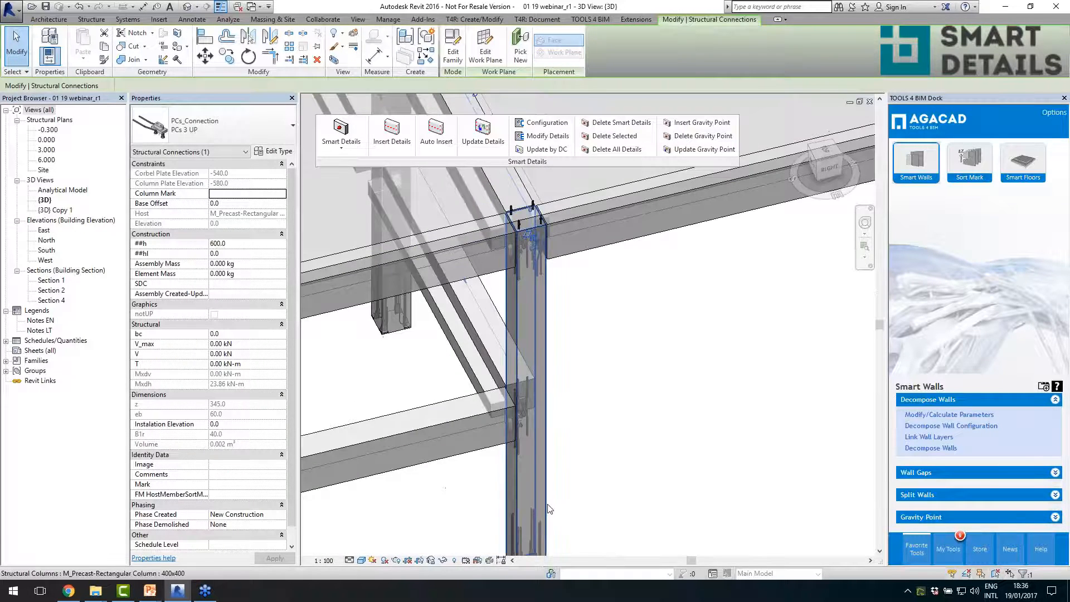
# - Review the PCs 3 connection at the lower beam joint in its Column steel corbels configuration, and close without updating
pyautogui.scroll(1, 546, 505)
pyautogui.moveTo(529, 453); pyautogui.dragTo(520, 276, button='middle')
pyautogui.scroll(1, 518, 335)
pyautogui.scroll(-2, 529, 415)
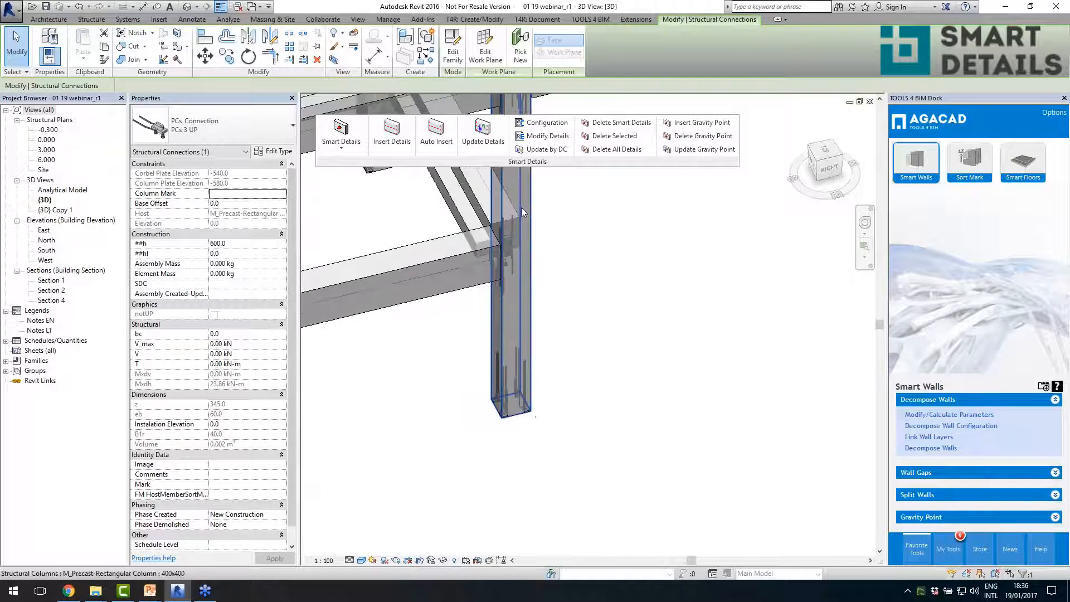
pyautogui.scroll(3, 522, 209)
pyautogui.click(505, 319)
pyautogui.click(558, 136)
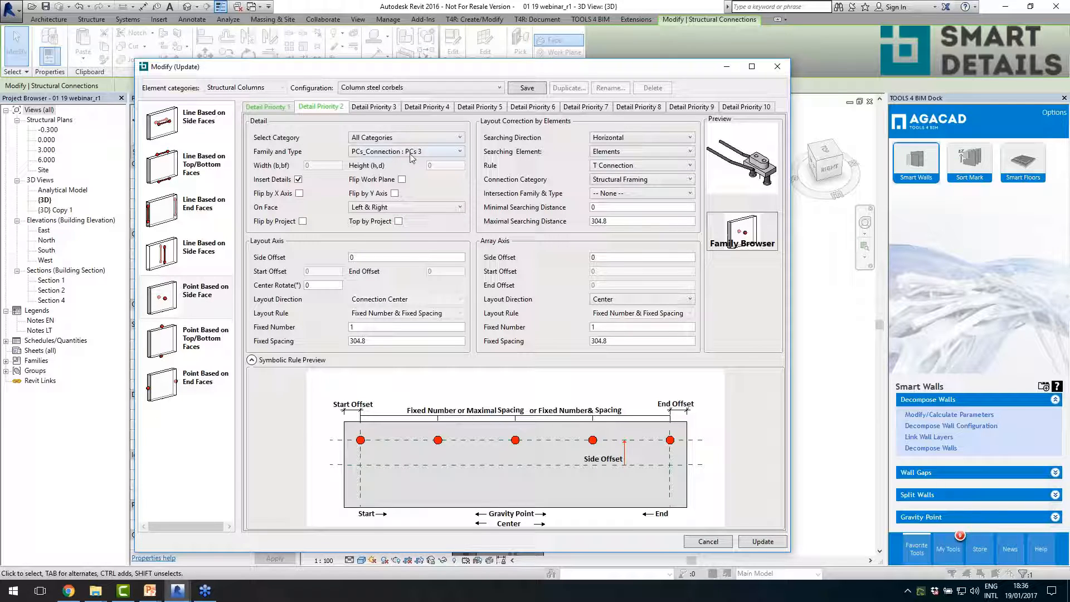
pyautogui.click(778, 67)
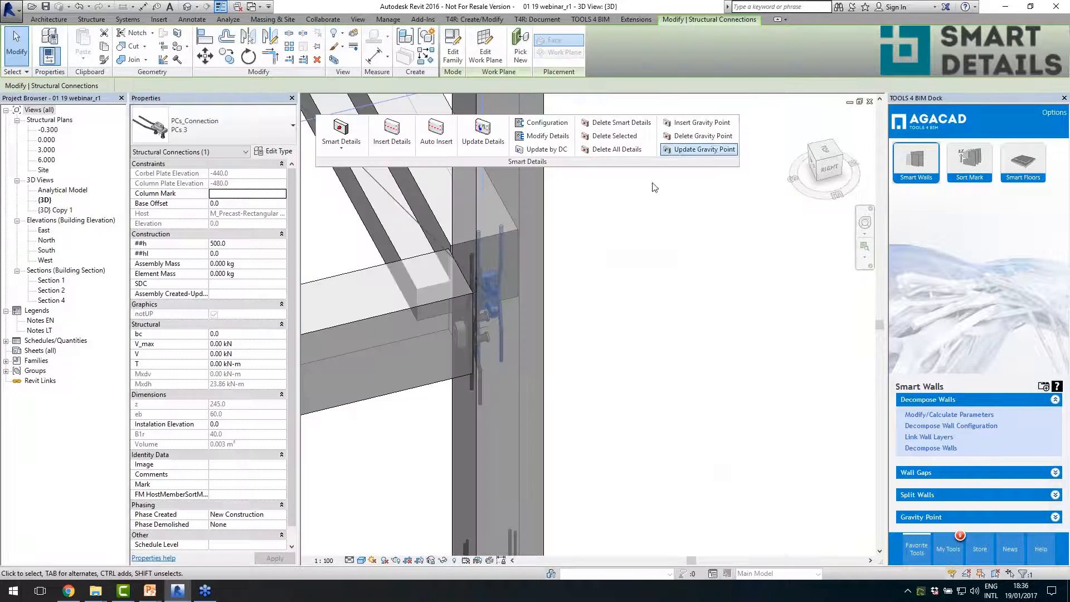
# - Review the upper joint's PCs 3 UP connection in the Column steel corbels configuration, and close without updating
pyautogui.scroll(5, 597, 317)
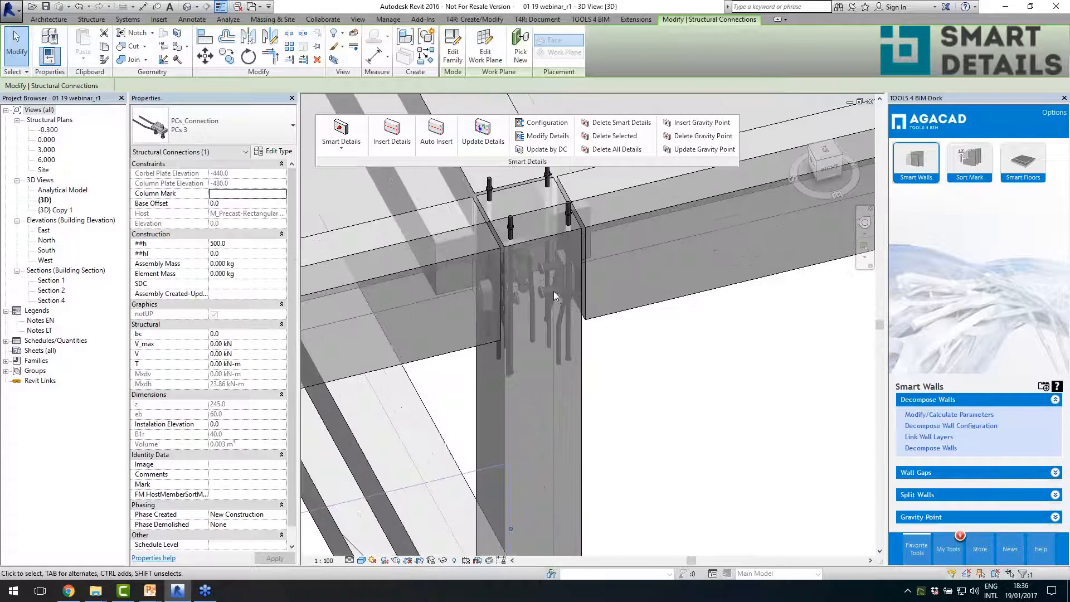
pyautogui.click(563, 324)
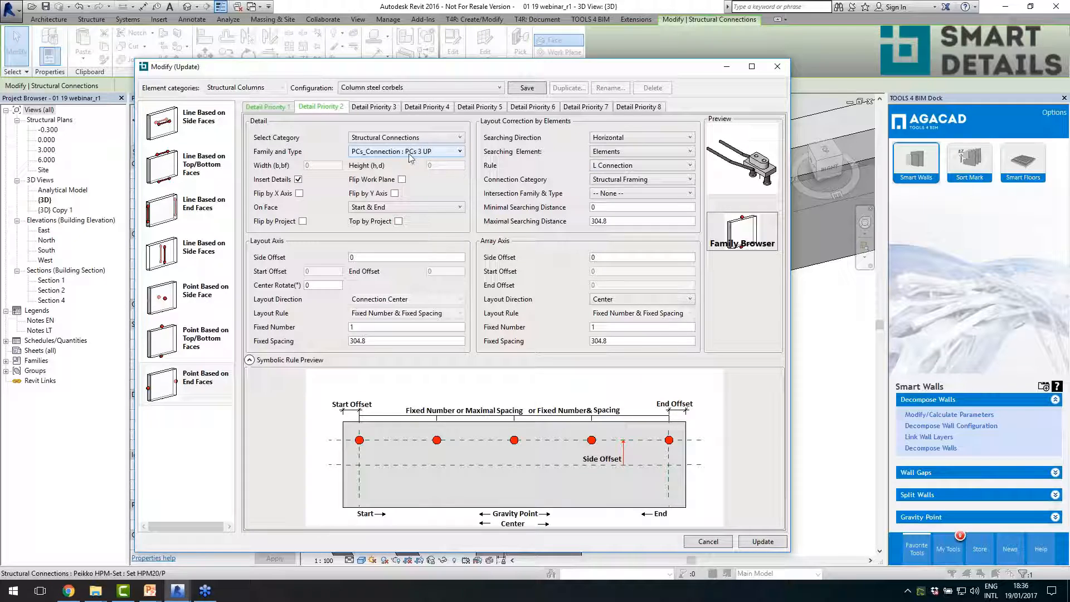
pyautogui.click(777, 67)
# - Select the 400x400 column together with its adjoining upper 400 RB 600 beam, inspect their joint, and clear the selection
pyautogui.click(580, 412)
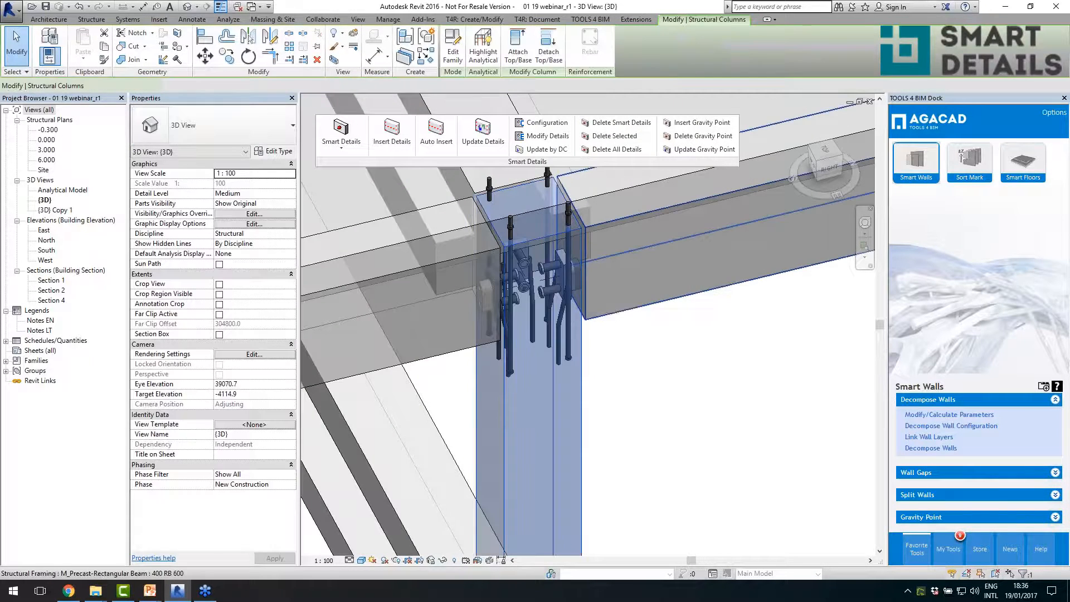
pyautogui.keyDown('ctrl'); pyautogui.click(617, 312); pyautogui.keyUp('ctrl')
pyautogui.scroll(-5, 529, 259)
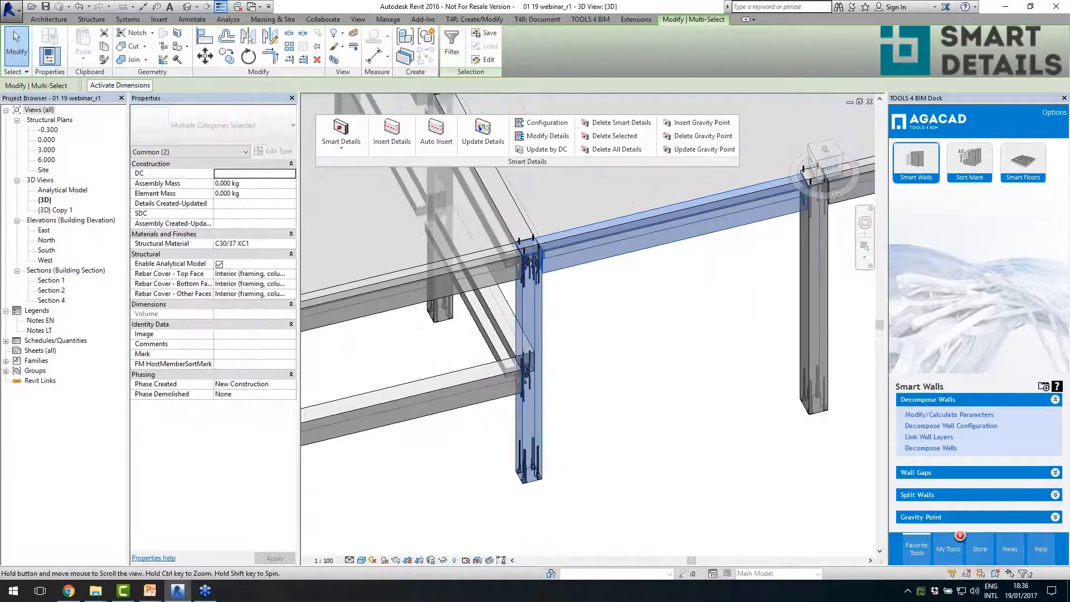
pyautogui.keyDown('shift'); pyautogui.moveTo(628, 382); pyautogui.dragTo(679, 346, button='middle'); pyautogui.keyUp('shift')
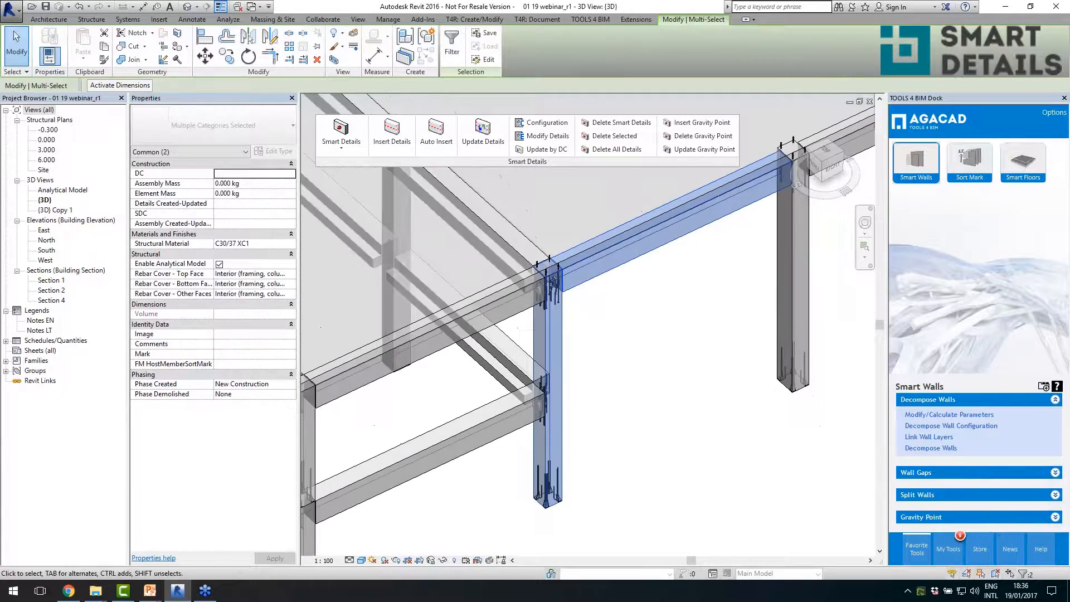
pyautogui.click(679, 341)
pyautogui.scroll(-4, 678, 339)
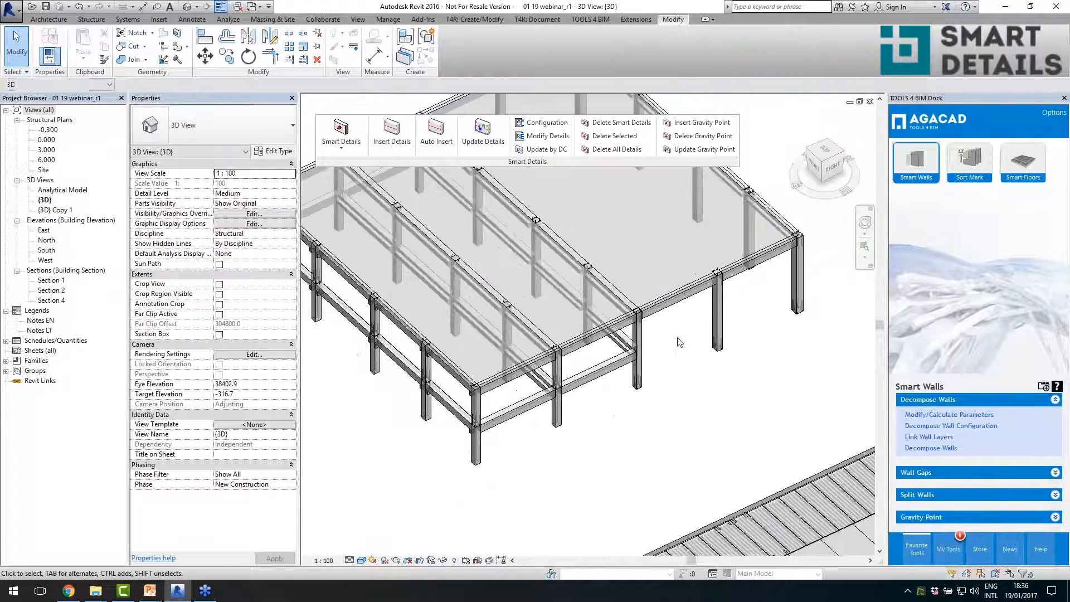
# - Insert the Beam_column_Concrete_corbel details into the 600x265 inverted tee beam and the neighbouring 600x500 L beam
pyautogui.click(540, 326)
pyautogui.scroll(2, 457, 372)
pyautogui.keyDown('ctrl'); pyautogui.click(458, 372); pyautogui.keyUp('ctrl')
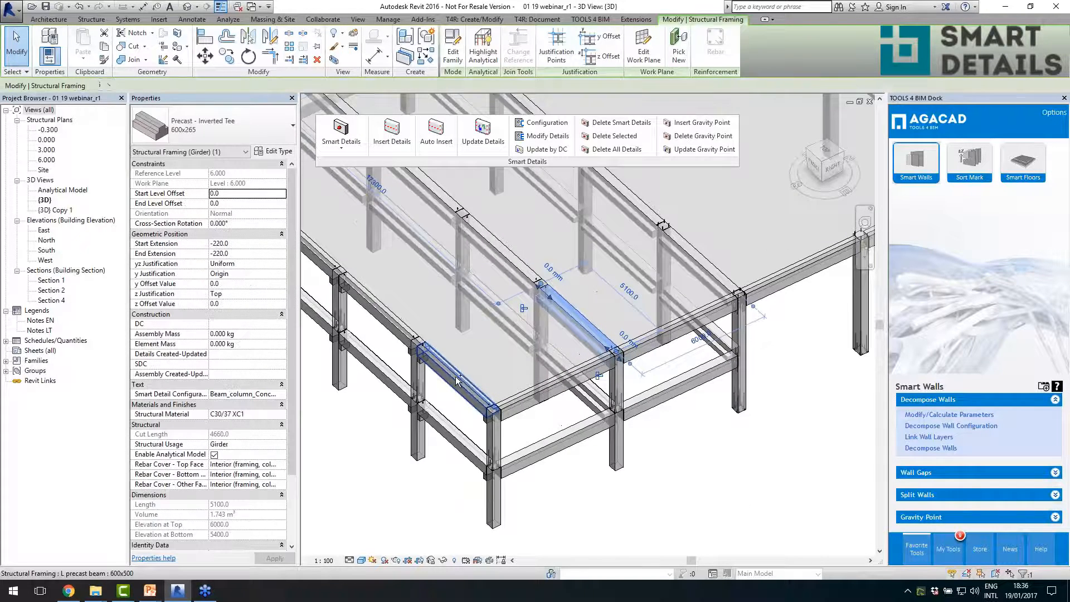
pyautogui.click(392, 134)
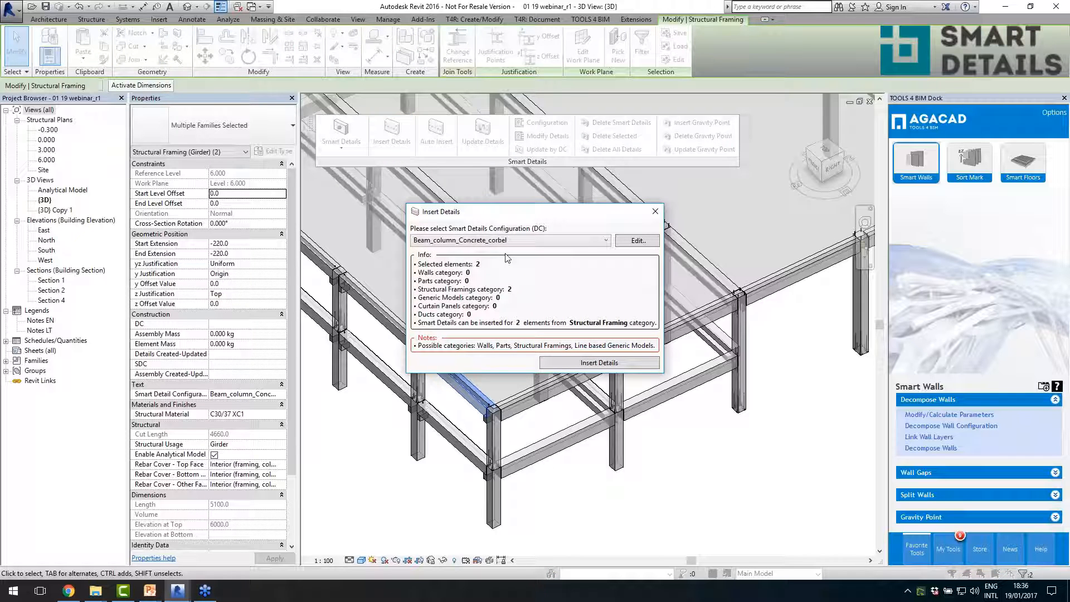
pyautogui.click(582, 364)
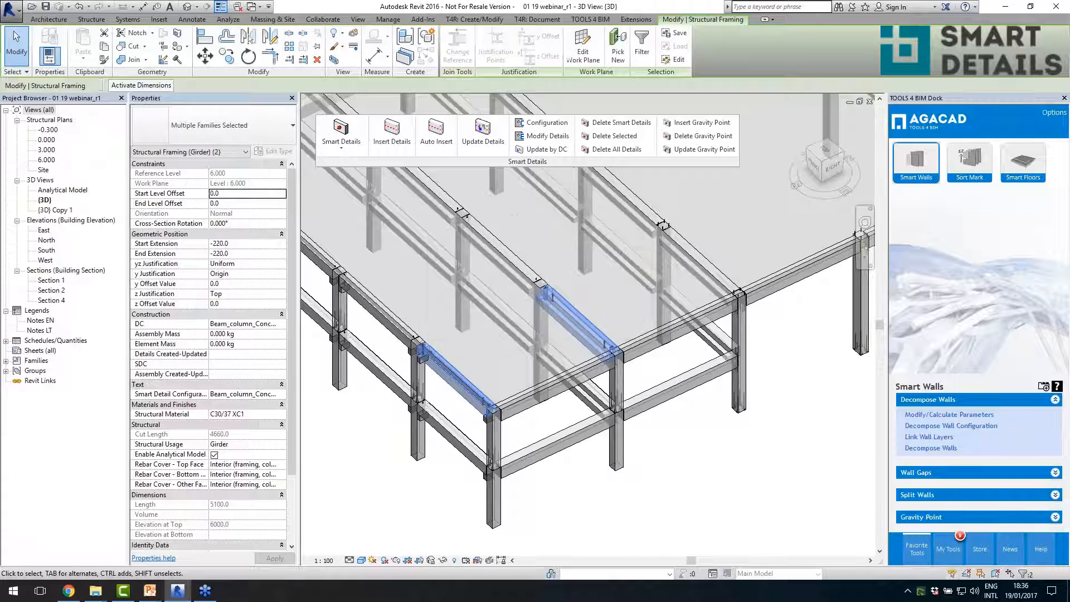
# - Select the vertical cut-out at the inverted tee beam's end and open its CUT_RCbeam_vertical family for editing
pyautogui.scroll(5, 561, 320)
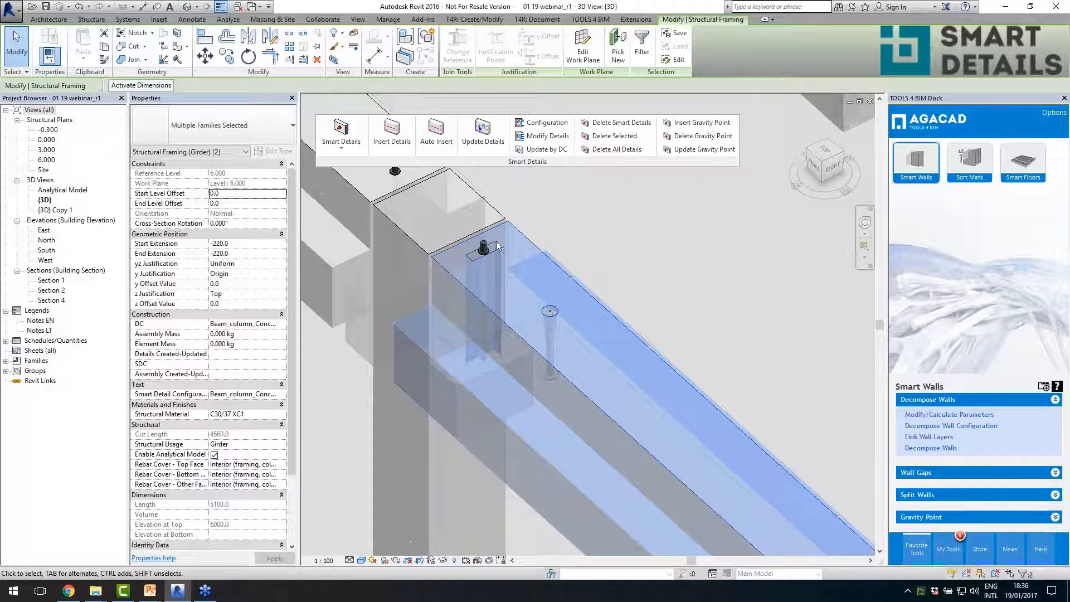
pyautogui.click(509, 262)
pyautogui.click(469, 269)
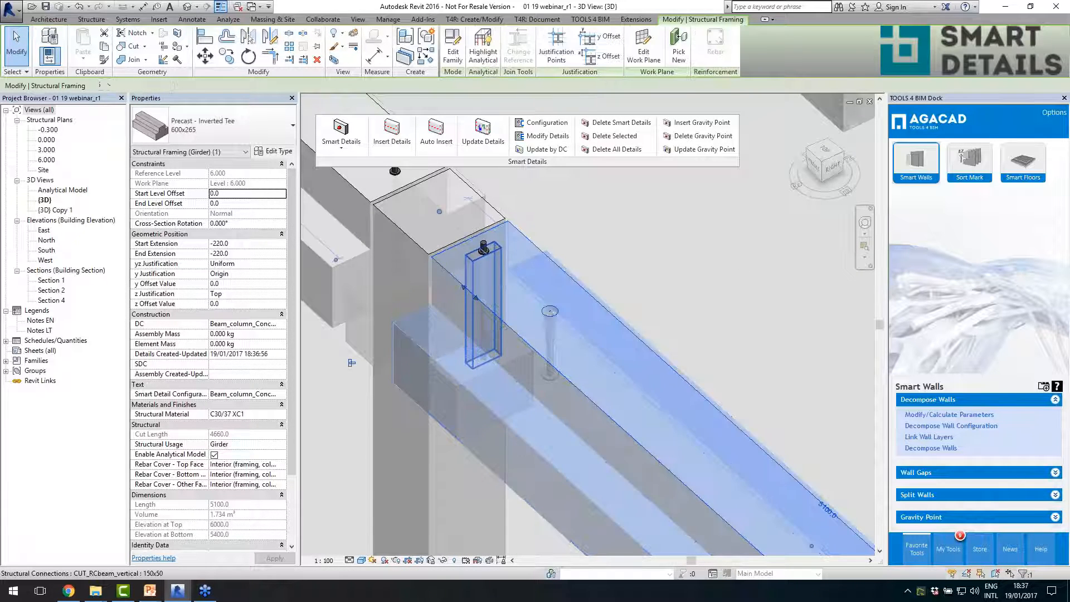
pyautogui.click(454, 51)
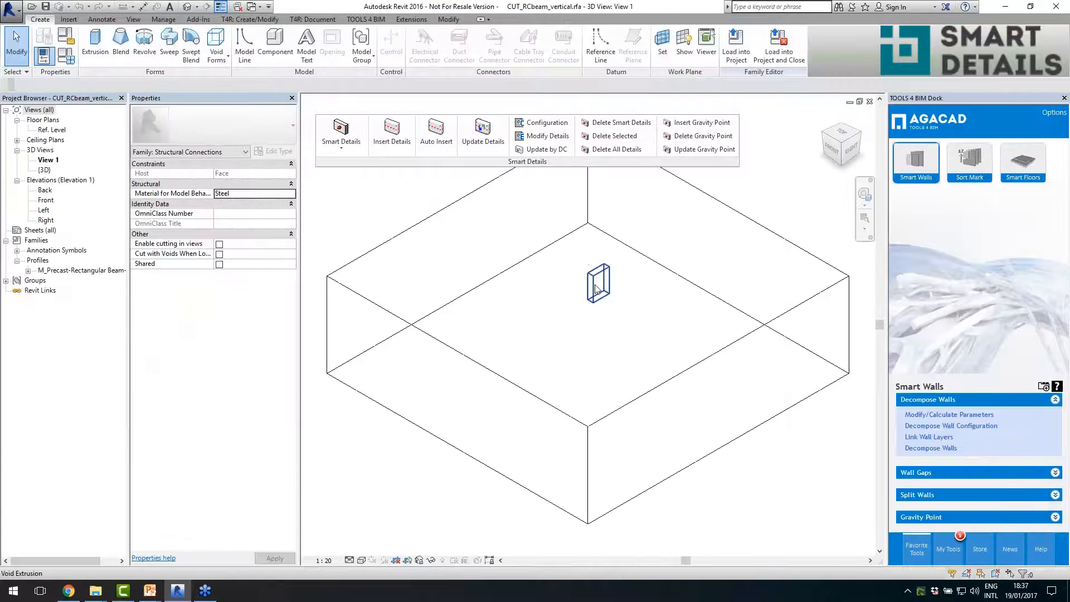
# - Examine the void's #h height dimension in the Left elevation, and close the family without saving changes
pyautogui.doubleClick(45, 211)
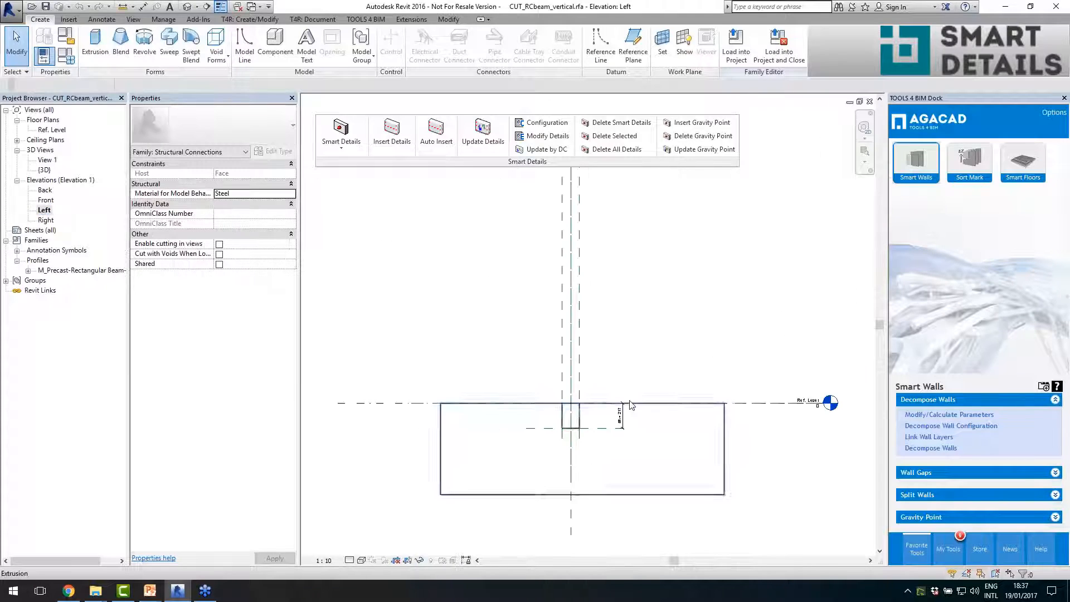
pyautogui.scroll(4, 625, 424)
pyautogui.click(628, 355)
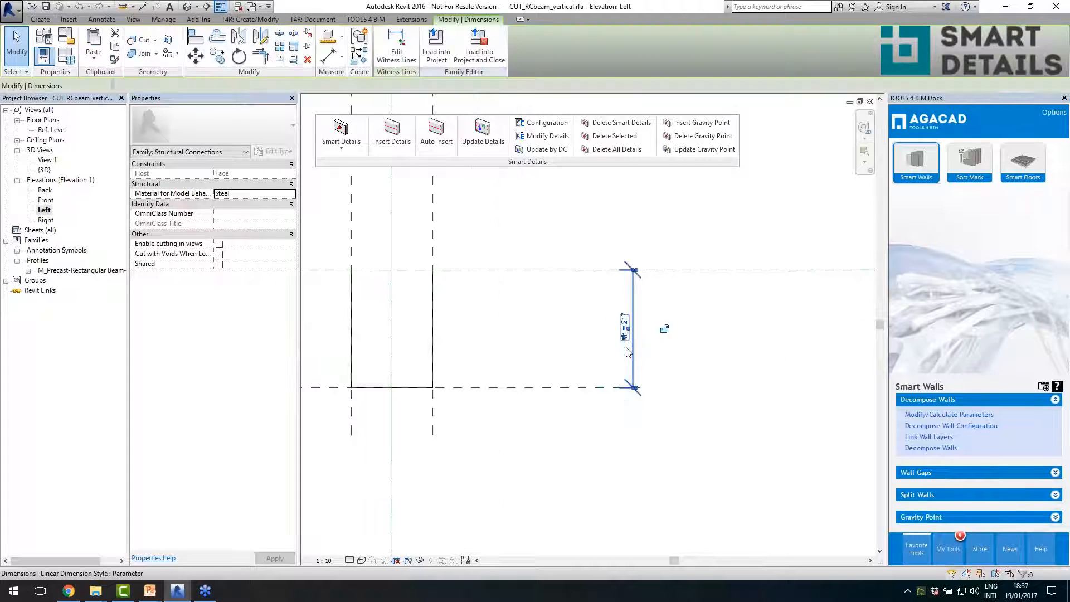
pyautogui.scroll(-1, 588, 361)
pyautogui.click(568, 355)
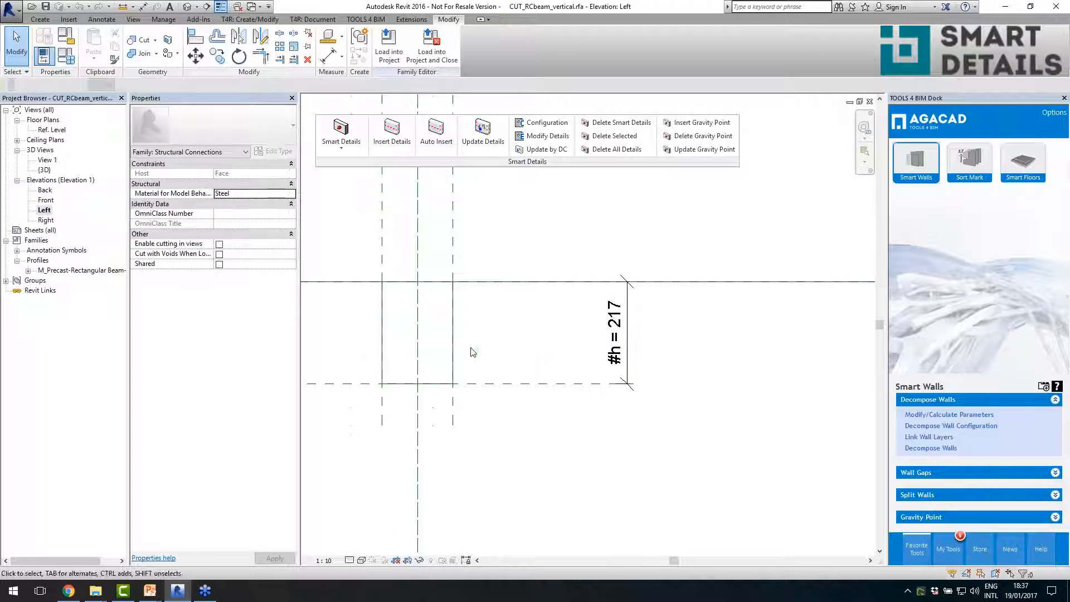
pyautogui.scroll(-3, 460, 357)
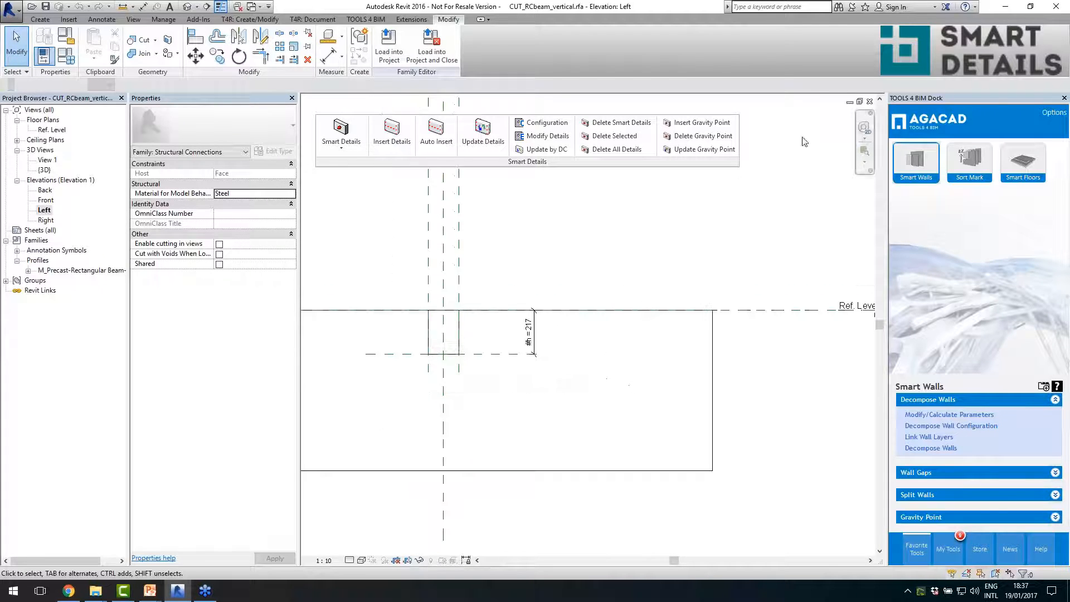
pyautogui.click(870, 102)
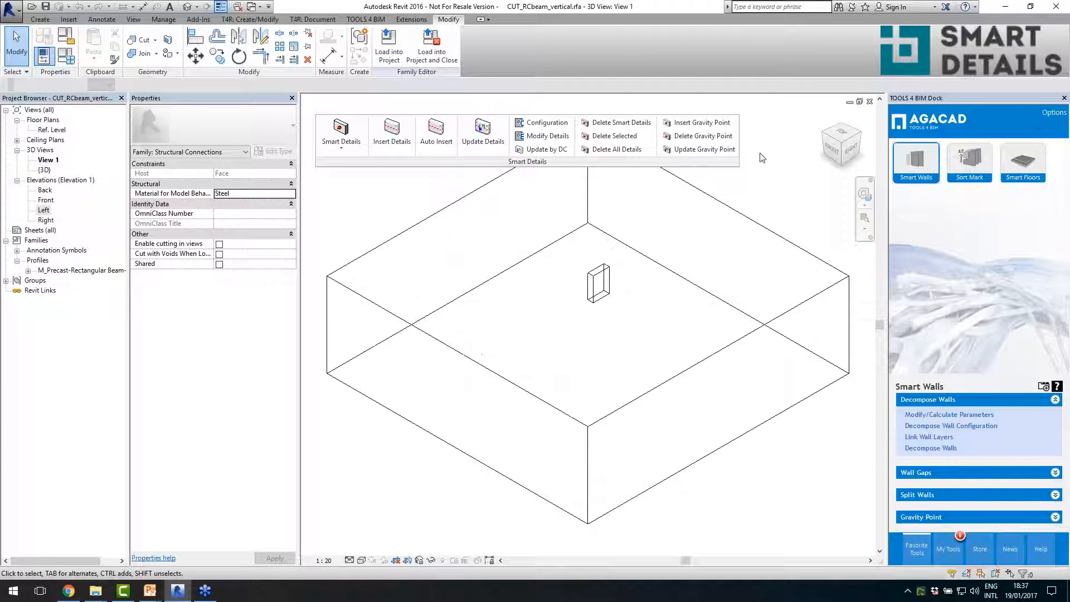
pyautogui.click(870, 102)
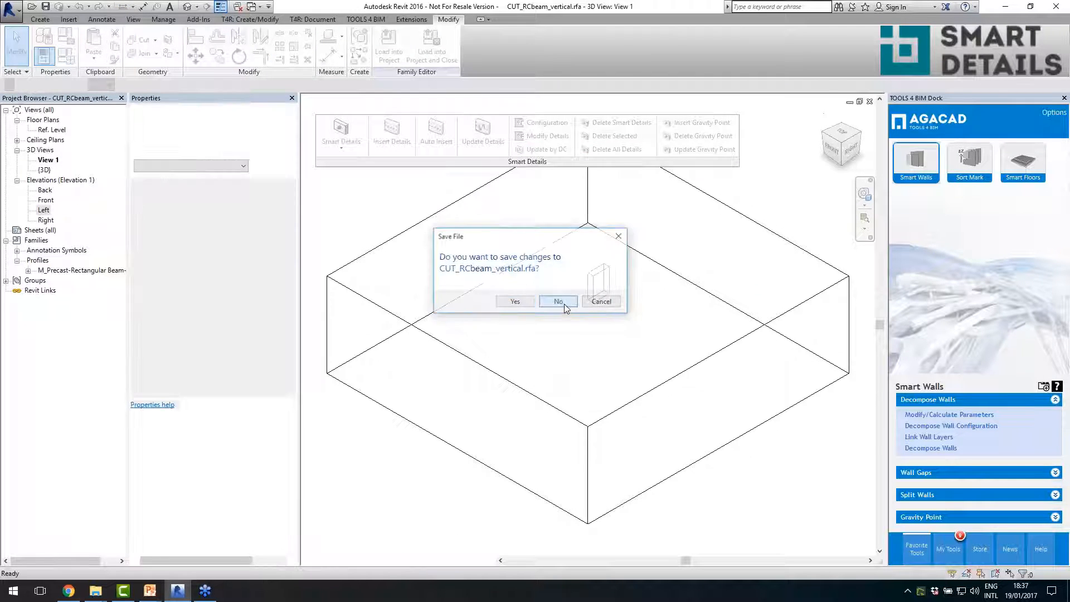
pyautogui.click(558, 301)
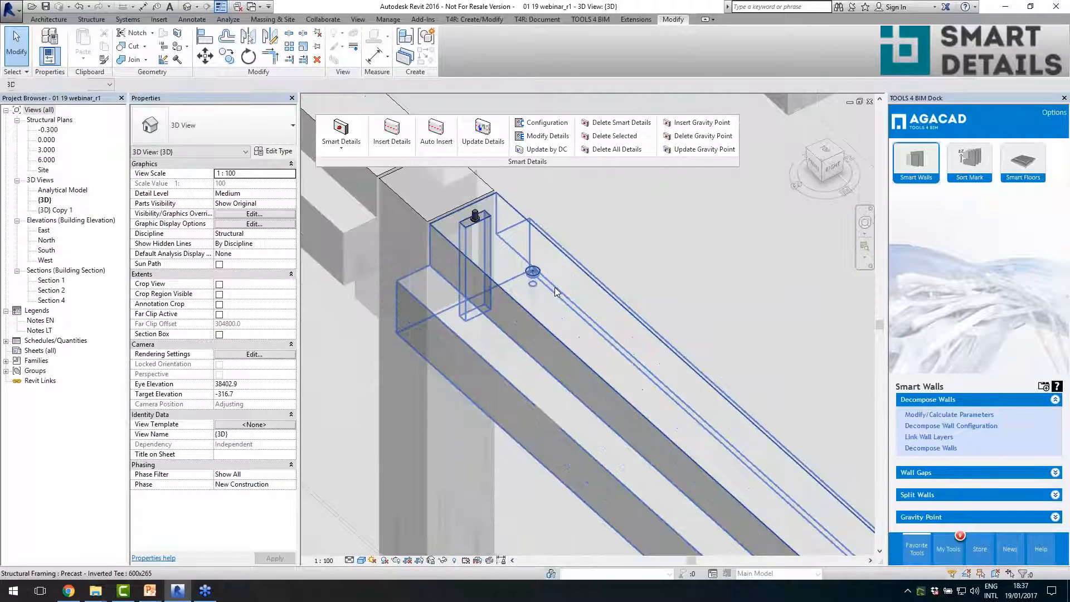
# - Select the TF M36-335 anchor on the inverted tee beam, review its Fixed Number and Fixed Spacing in Modify Details, and close without updating
pyautogui.click(480, 278)
pyautogui.scroll(-2, 482, 272)
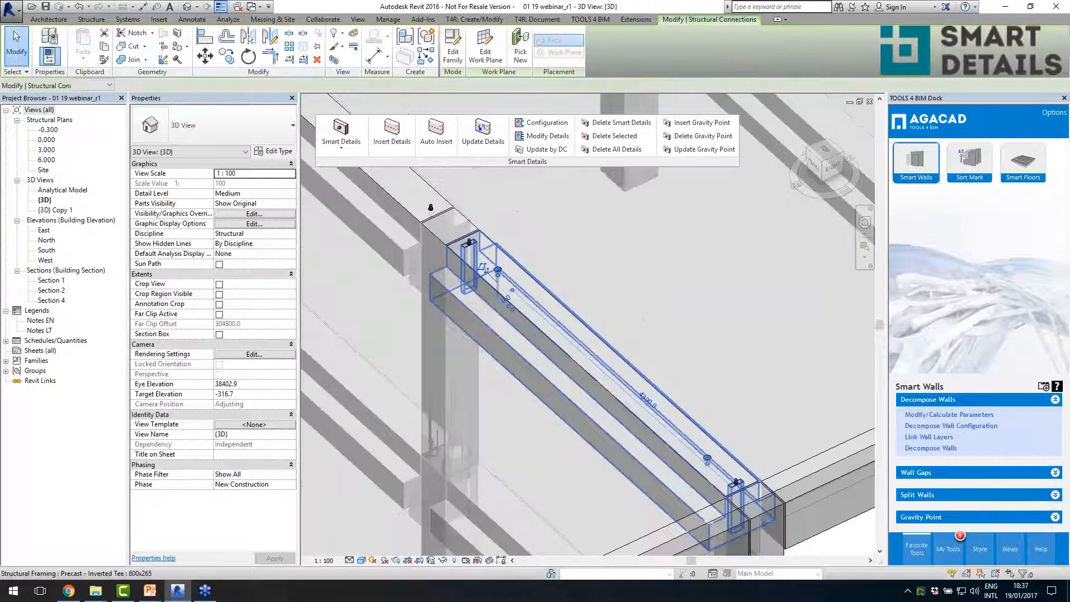
pyautogui.keyDown('shift'); pyautogui.moveTo(579, 365); pyautogui.dragTo(617, 344, button='middle'); pyautogui.keyUp('shift')
pyautogui.scroll(-2, 725, 351)
pyautogui.moveTo(725, 352); pyautogui.dragTo(664, 334, button='middle')
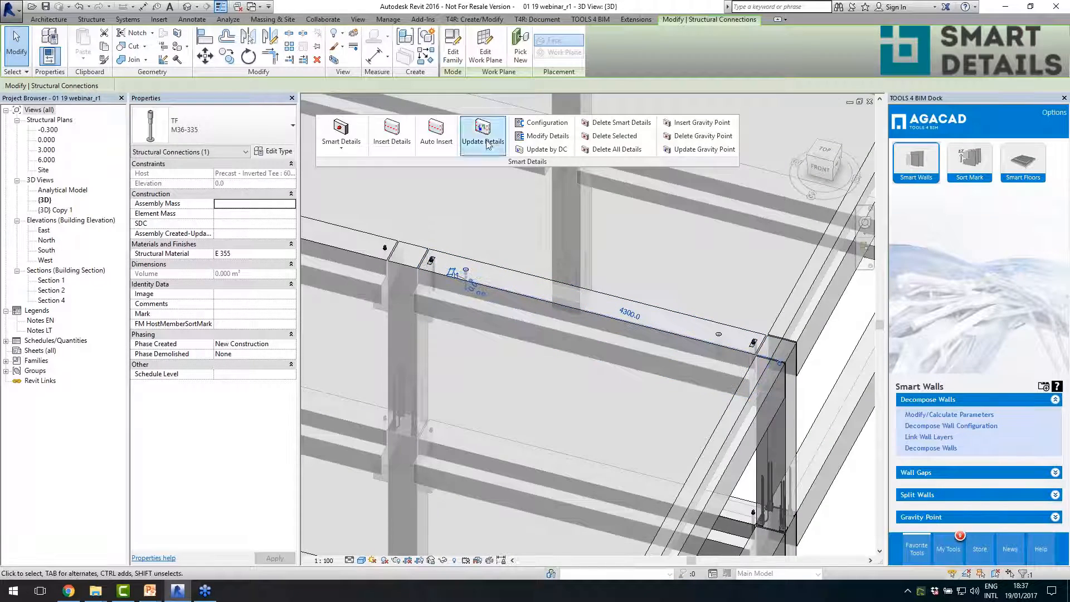
pyautogui.click(526, 137)
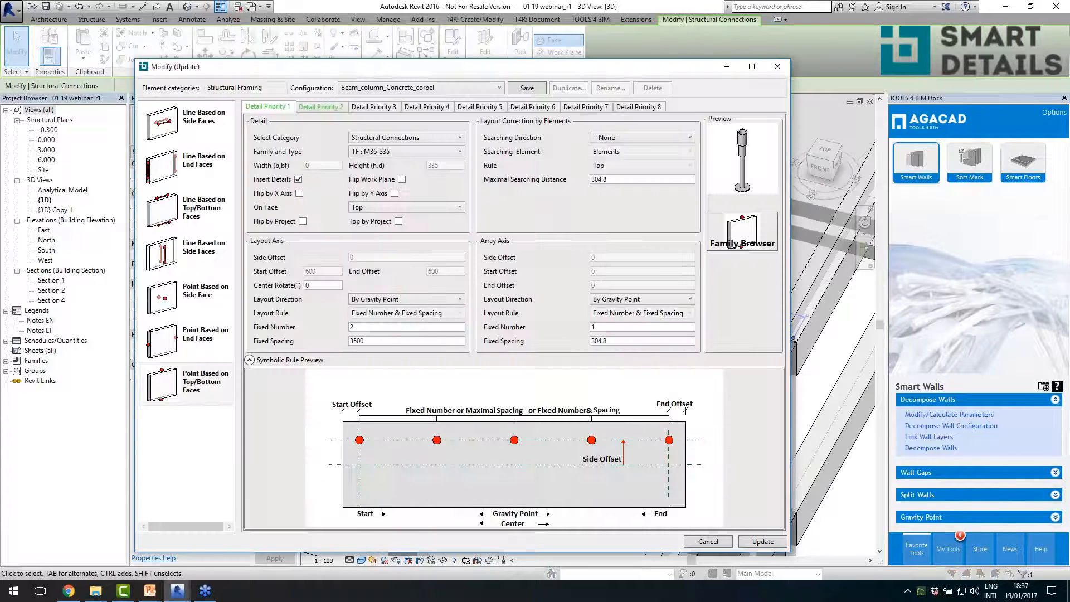
pyautogui.click(356, 340)
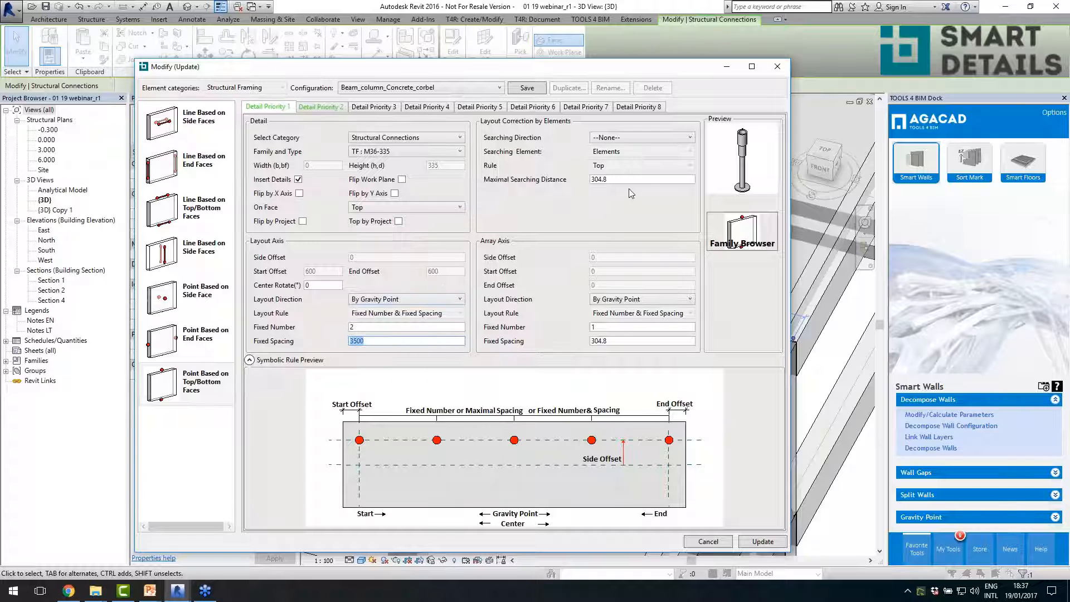
pyautogui.click(776, 67)
pyautogui.scroll(-5, 473, 254)
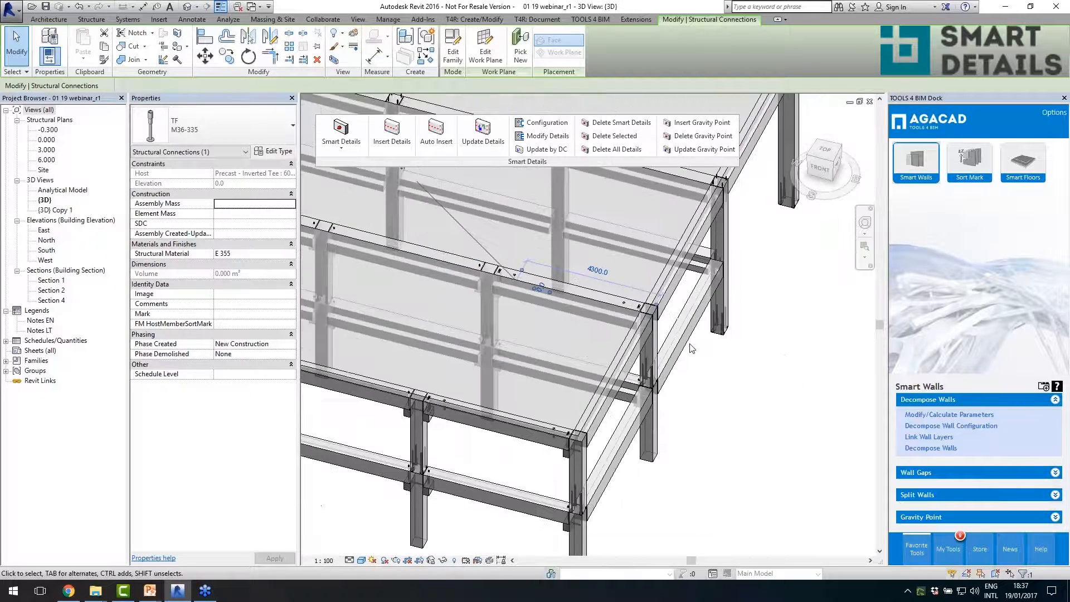
pyautogui.click(680, 388)
# - Examine the beam-and-column frame and the neighbouring precast building's walls, floor panels and inserted floor details in the 3D view
pyautogui.scroll(-5, 680, 388)
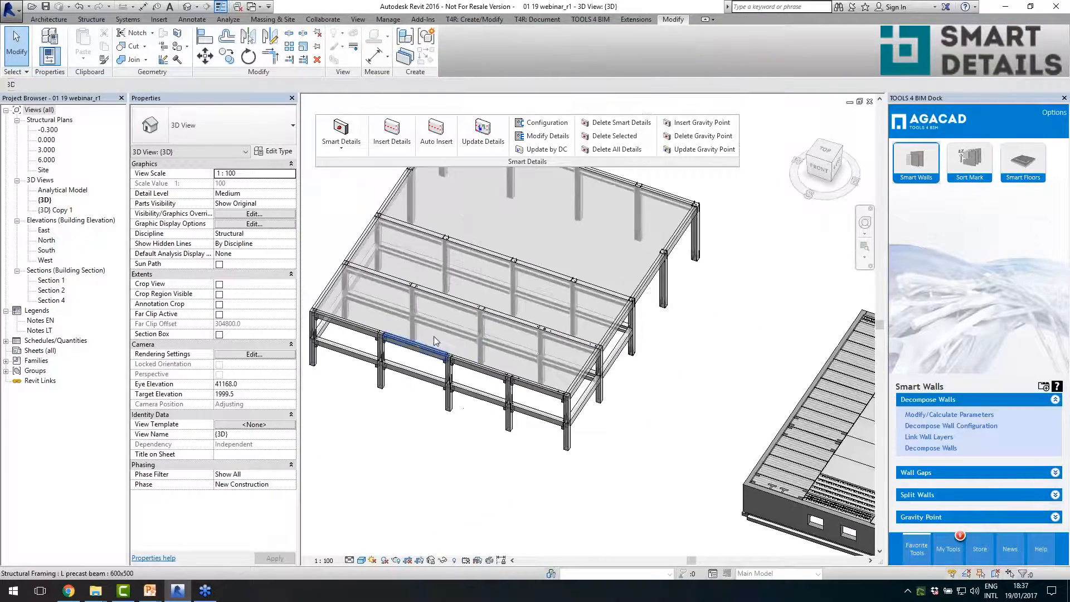
pyautogui.scroll(4, 823, 470)
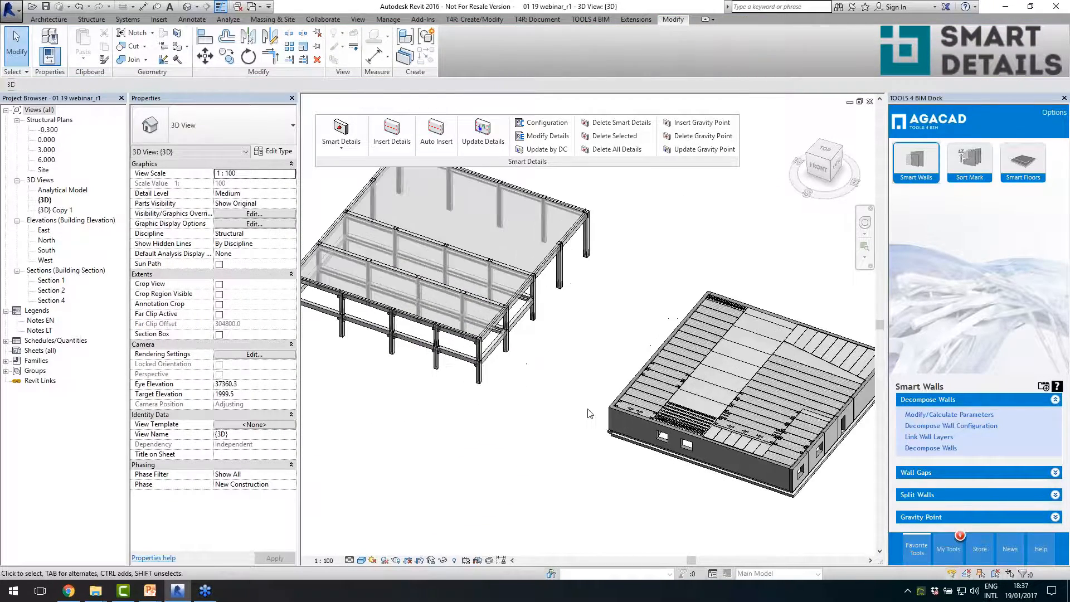
pyautogui.scroll(2, 823, 470)
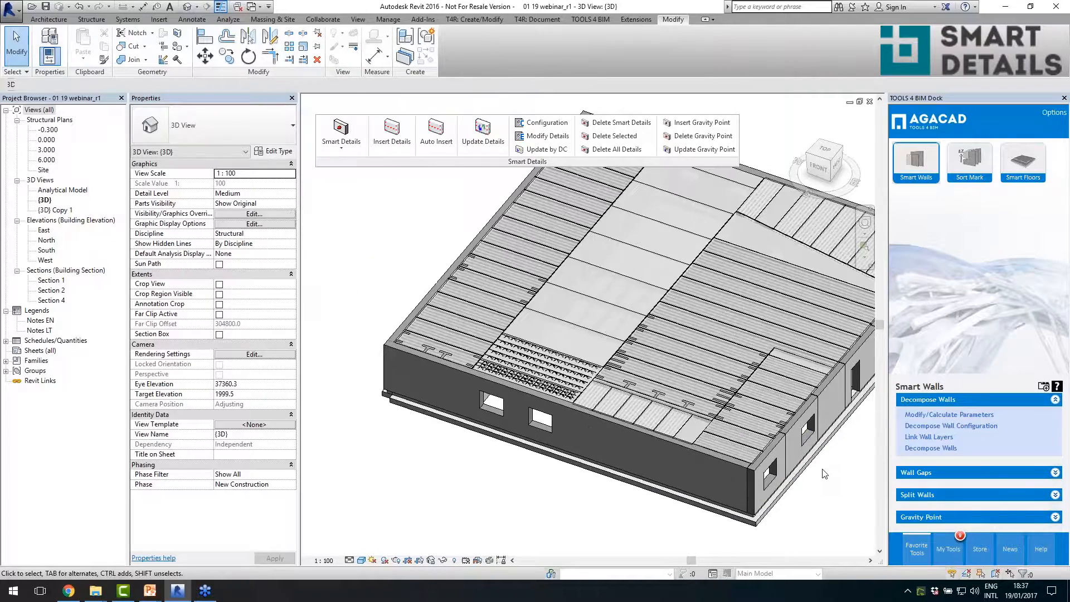
pyautogui.scroll(-3, 824, 472)
pyautogui.scroll(1, 823, 474)
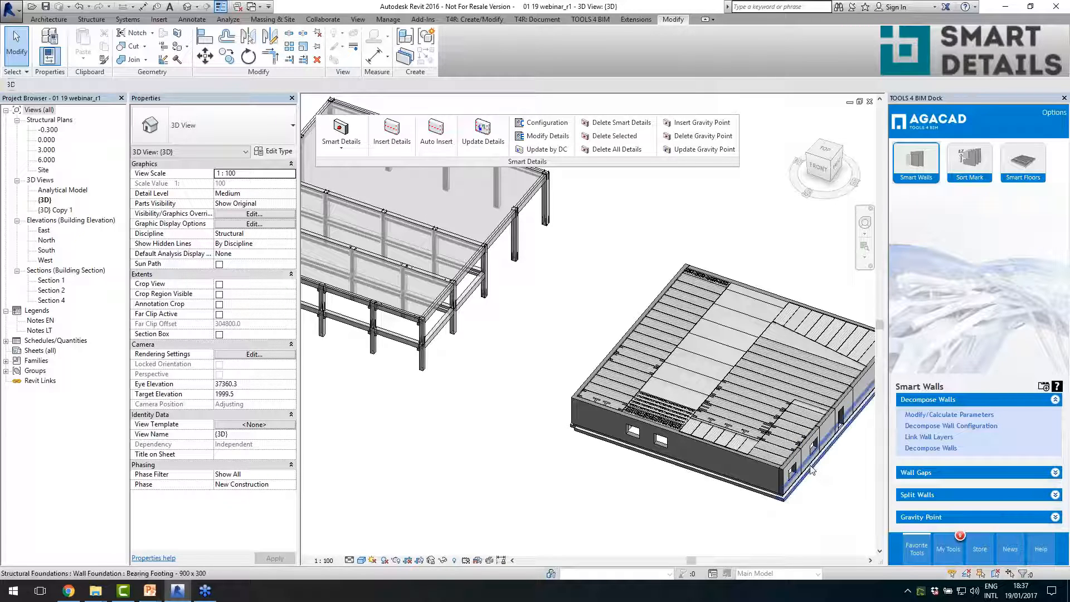
pyautogui.moveTo(555, 446)
pyautogui.mouseDown(button='middle')
pyautogui.moveTo(584, 449)
pyautogui.moveTo(572, 443)
pyautogui.mouseUp(button='middle')
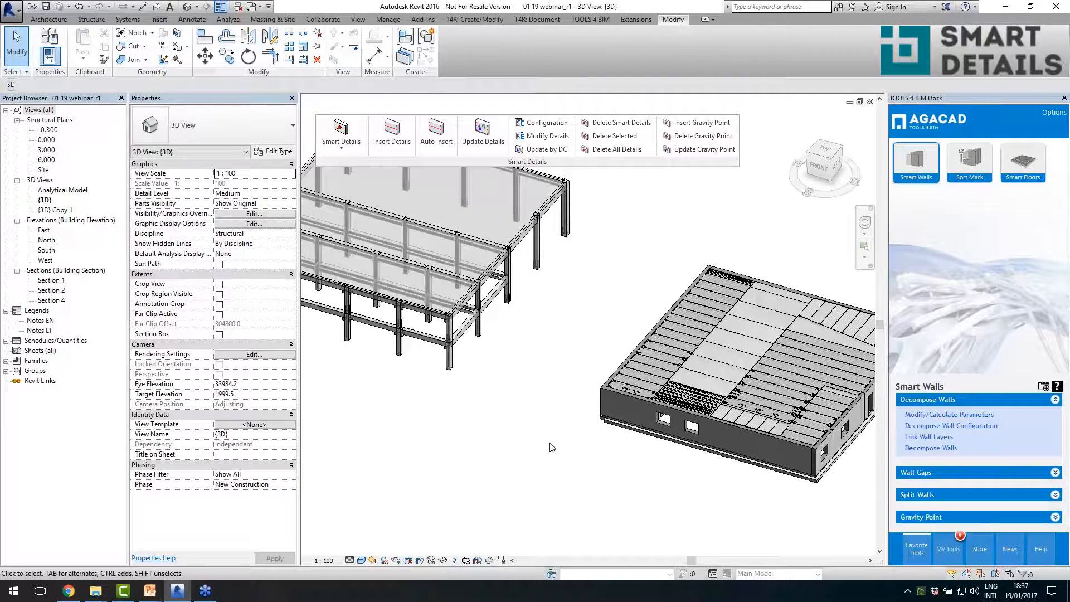
pyautogui.scroll(5, 762, 409)
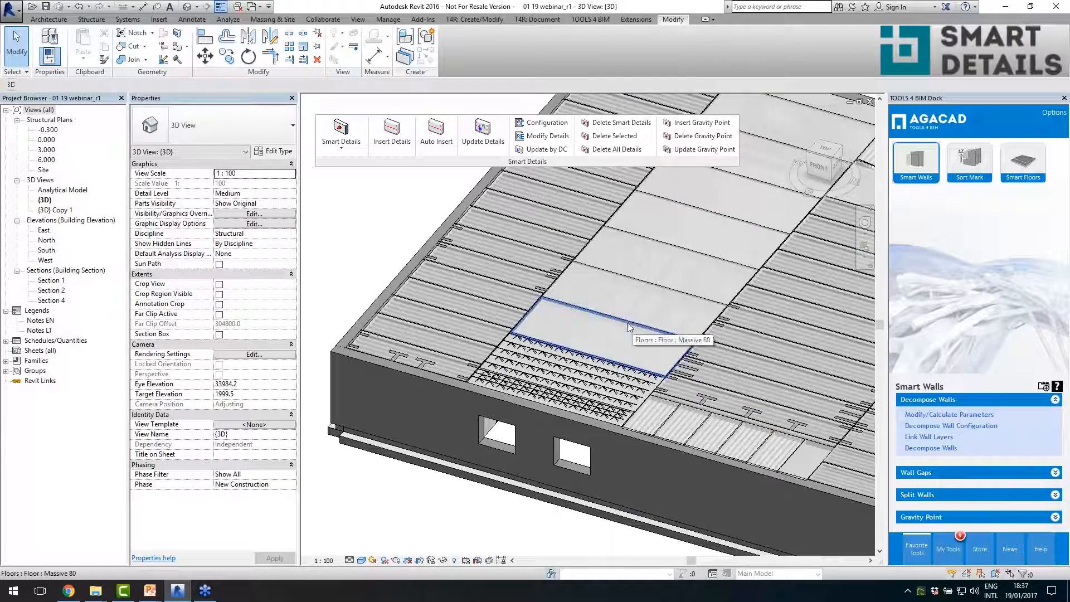
pyautogui.scroll(2, 557, 298)
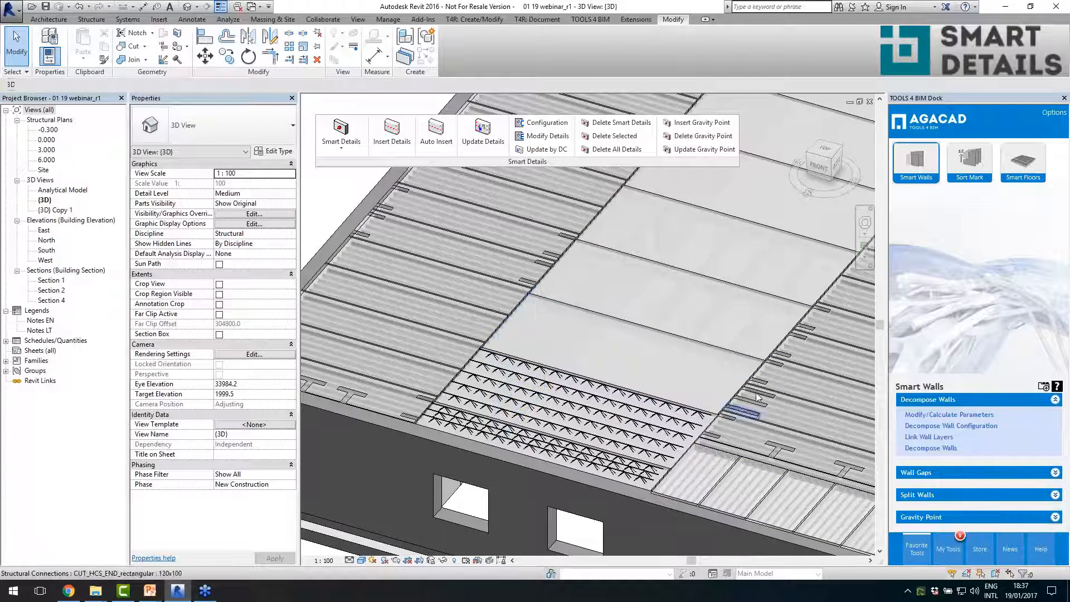
pyautogui.scroll(-3, 770, 439)
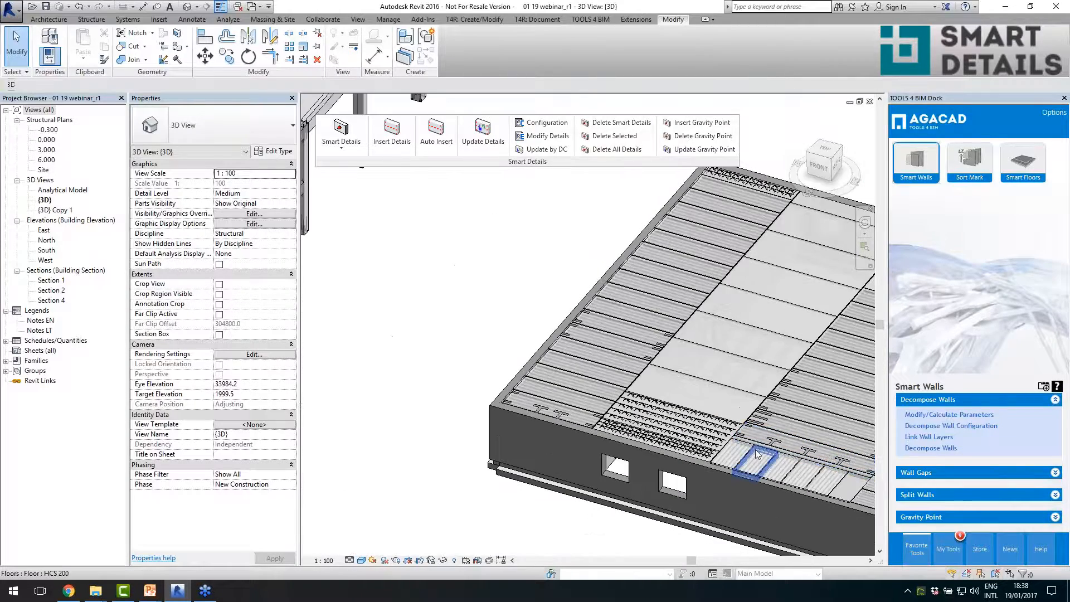
pyautogui.moveTo(756, 449); pyautogui.dragTo(606, 398, button='middle')
pyautogui.scroll(-2, 763, 473)
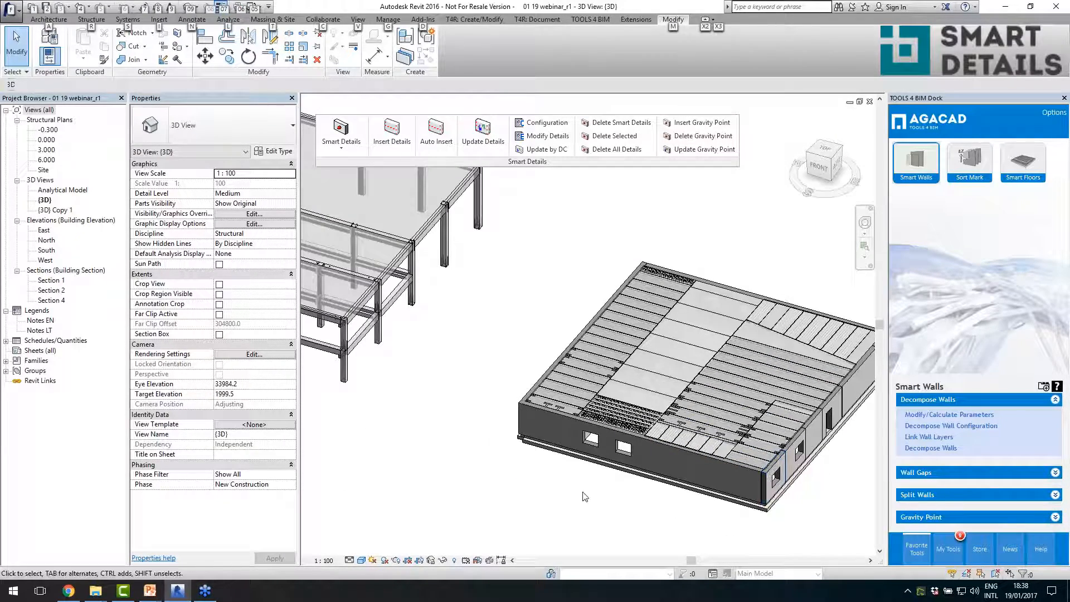
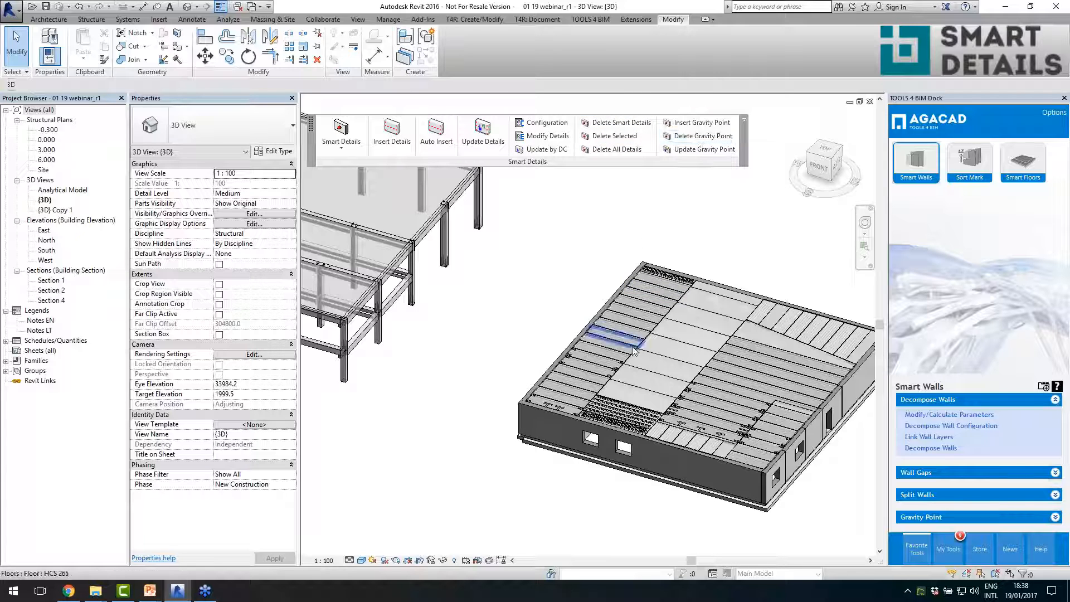
# - Return the floating Smart Details panel from the drawing area to the ribbon
pyautogui.click(611, 366)
pyautogui.click(571, 266)
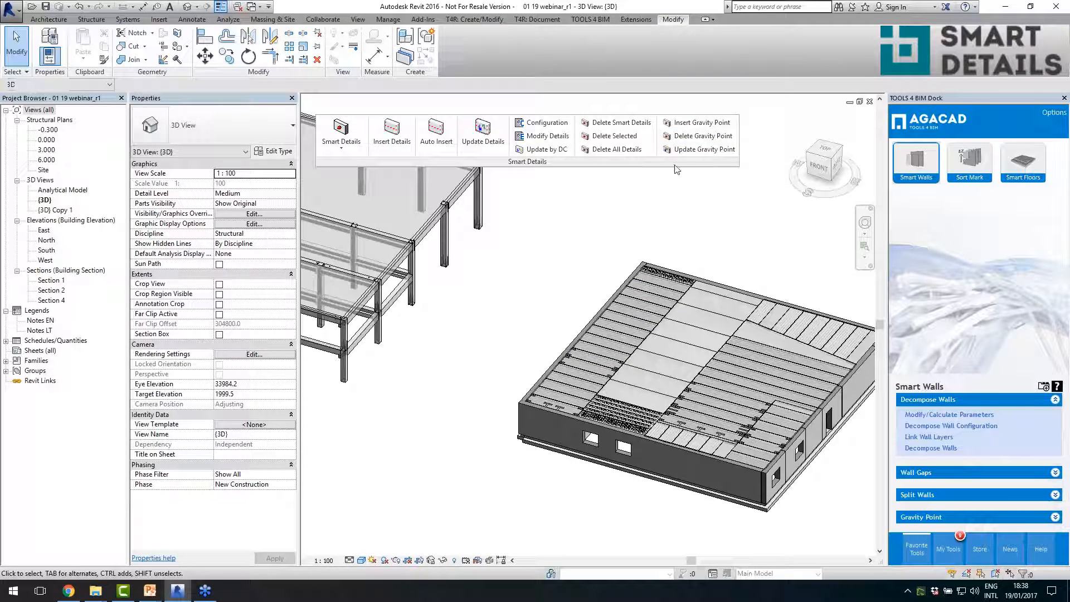
pyautogui.moveTo(675, 169); pyautogui.dragTo(706, 74)
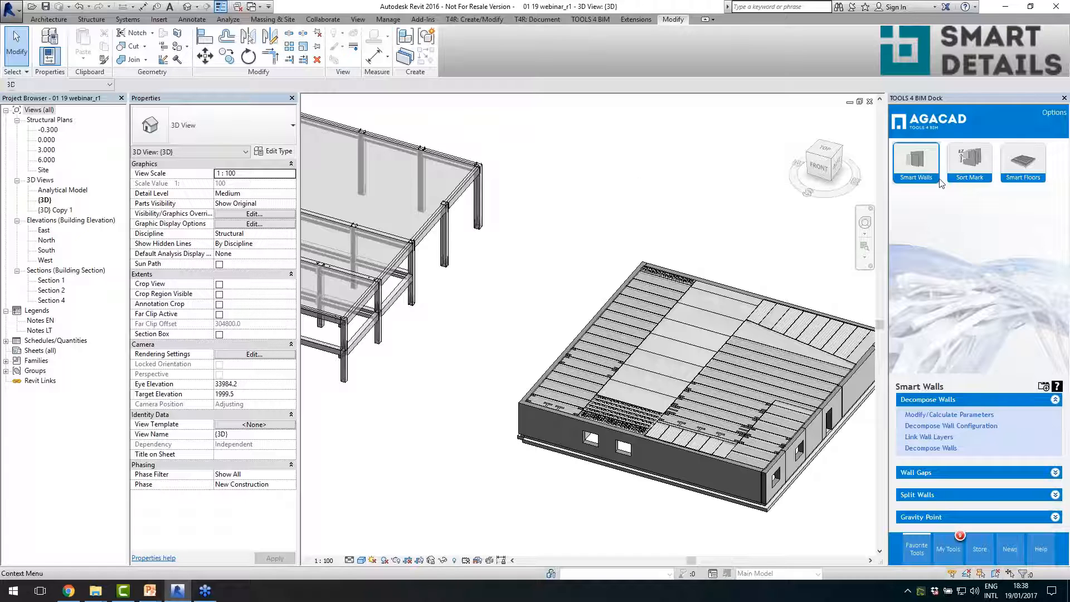
# - Start Sort Mark element numbering for the Walls category, with Mark as the parameter receiving the calculated values
pyautogui.click(969, 162)
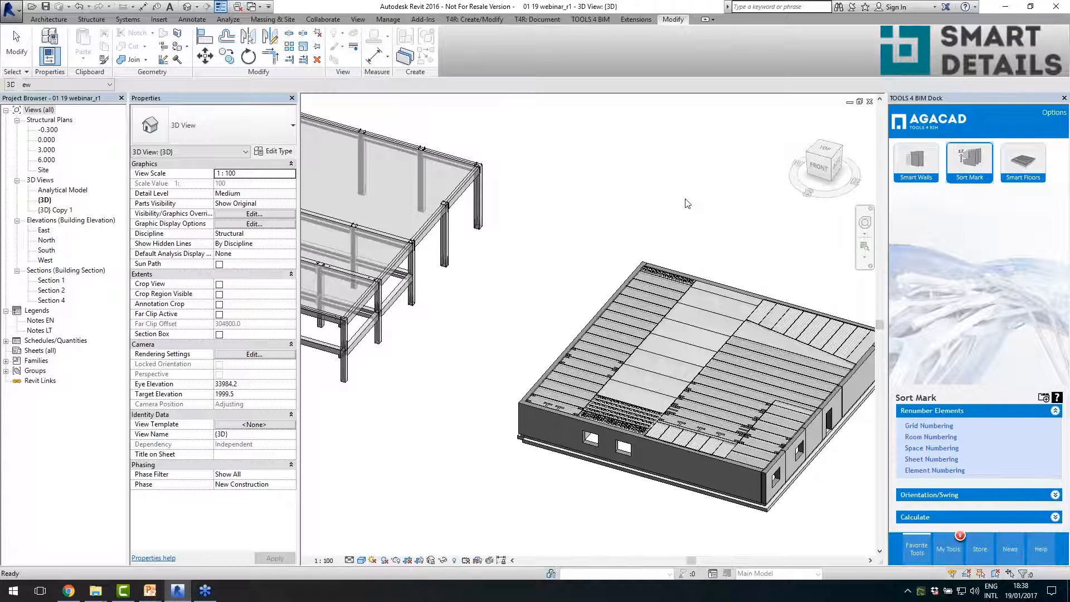
pyautogui.scroll(-2, 580, 195)
pyautogui.scroll(1, 863, 394)
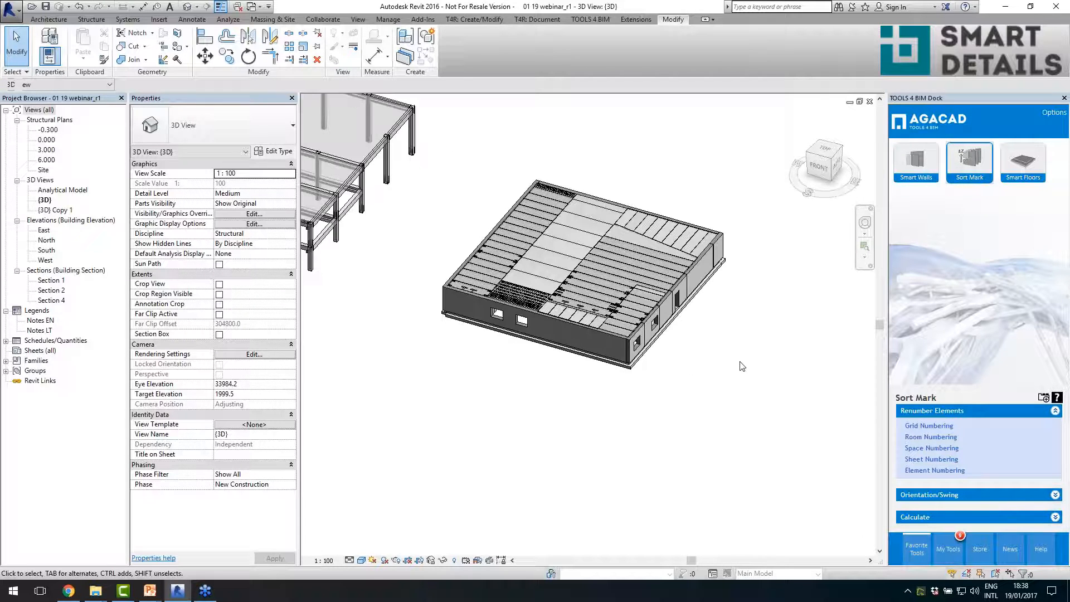
pyautogui.scroll(3, 725, 346)
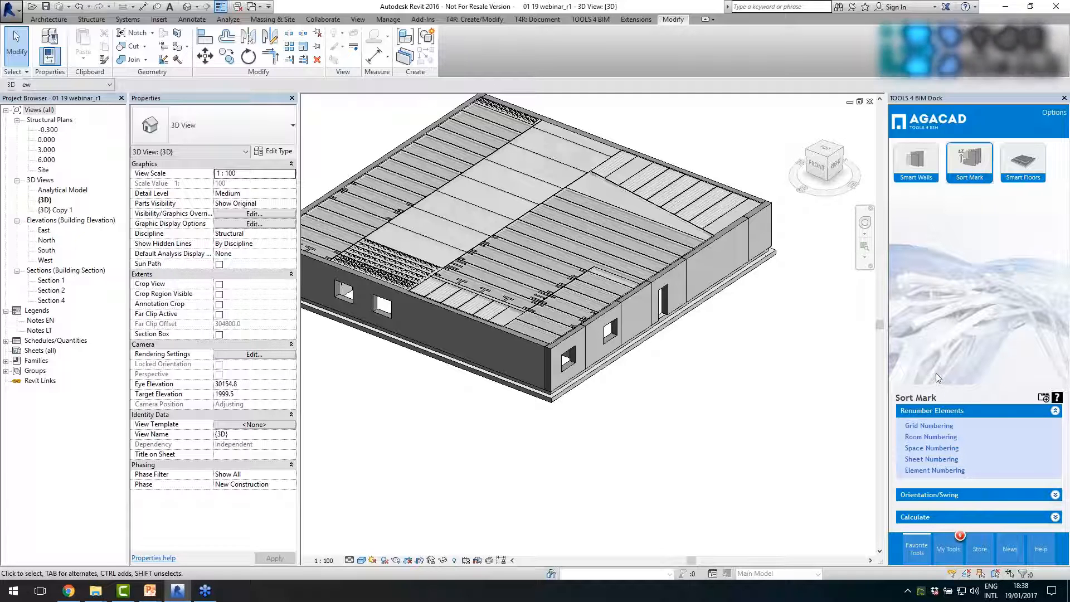
pyautogui.click(934, 472)
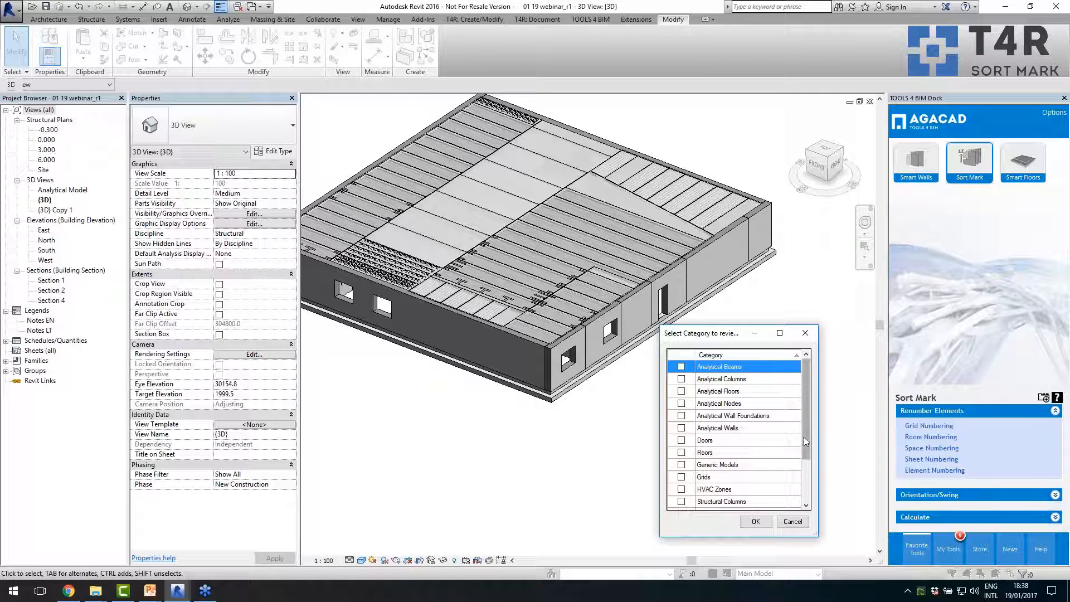
pyautogui.moveTo(804, 436); pyautogui.dragTo(803, 495)
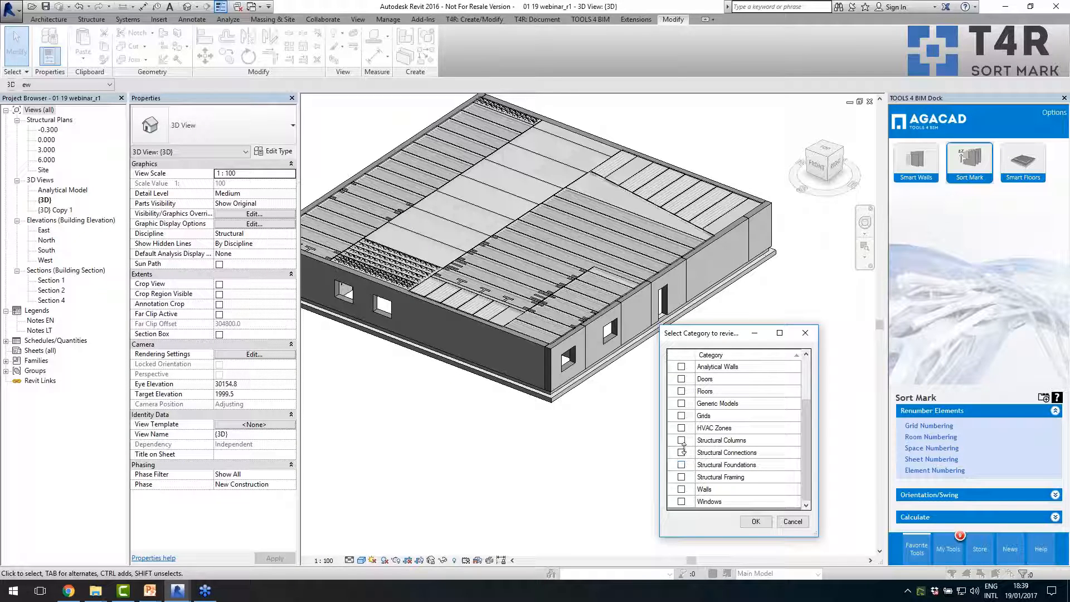
pyautogui.click(681, 489)
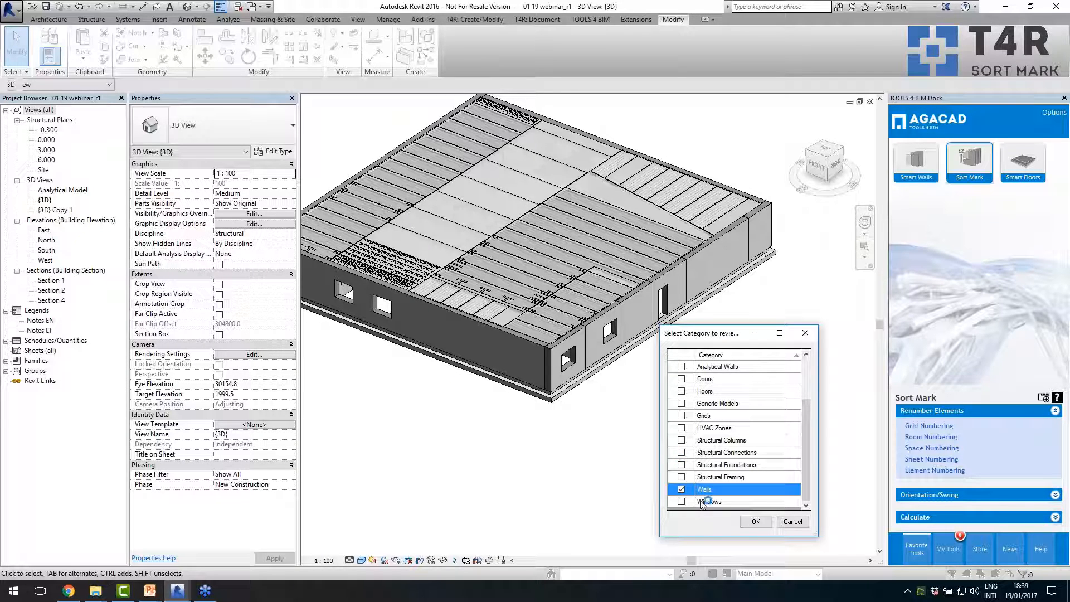
pyautogui.click(756, 523)
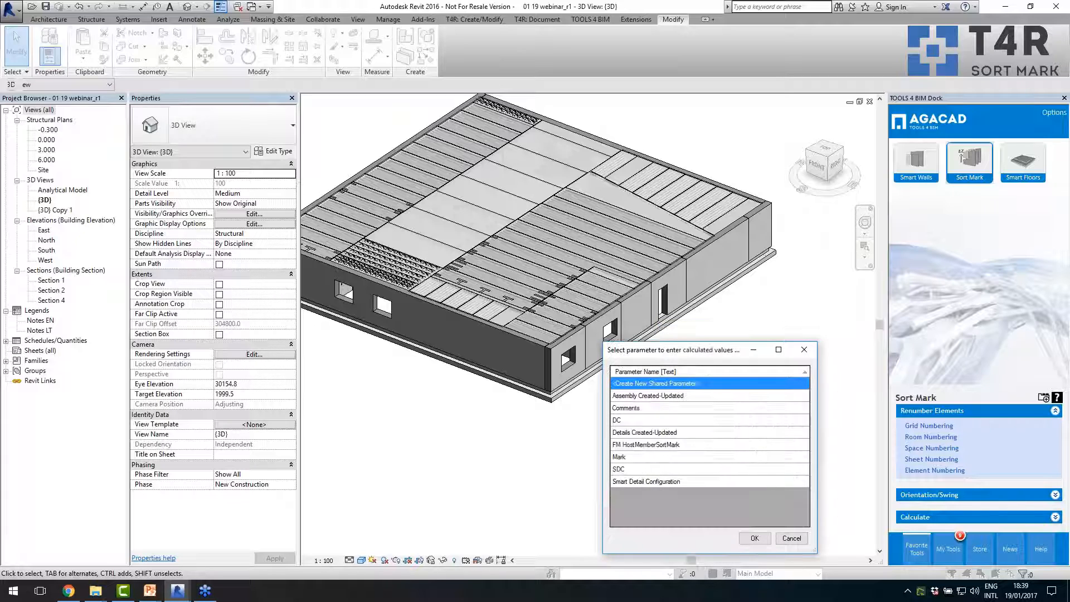
pyautogui.click(664, 457)
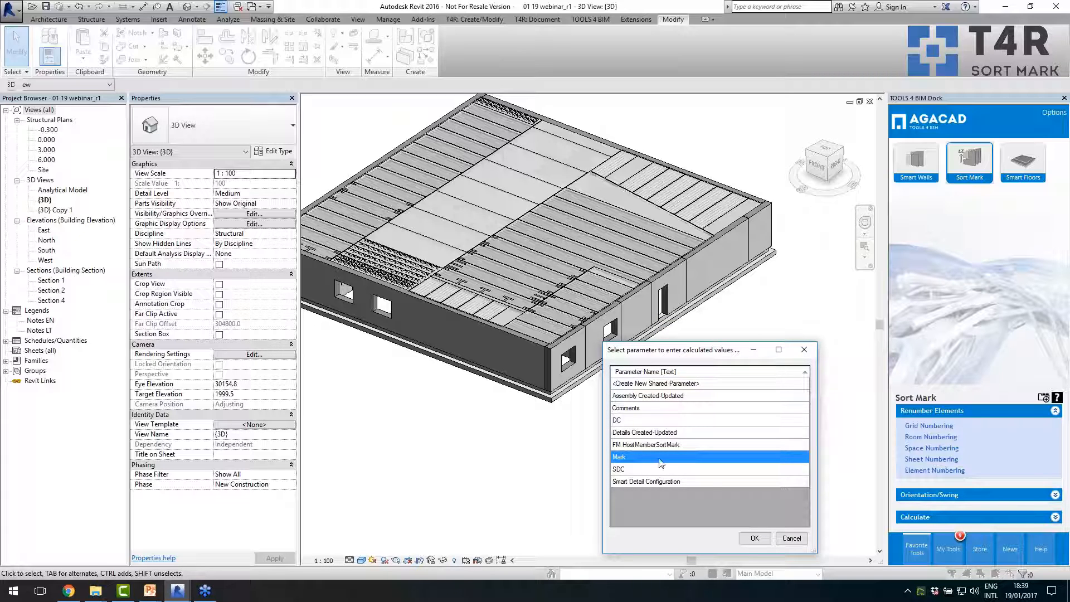
pyautogui.click(754, 538)
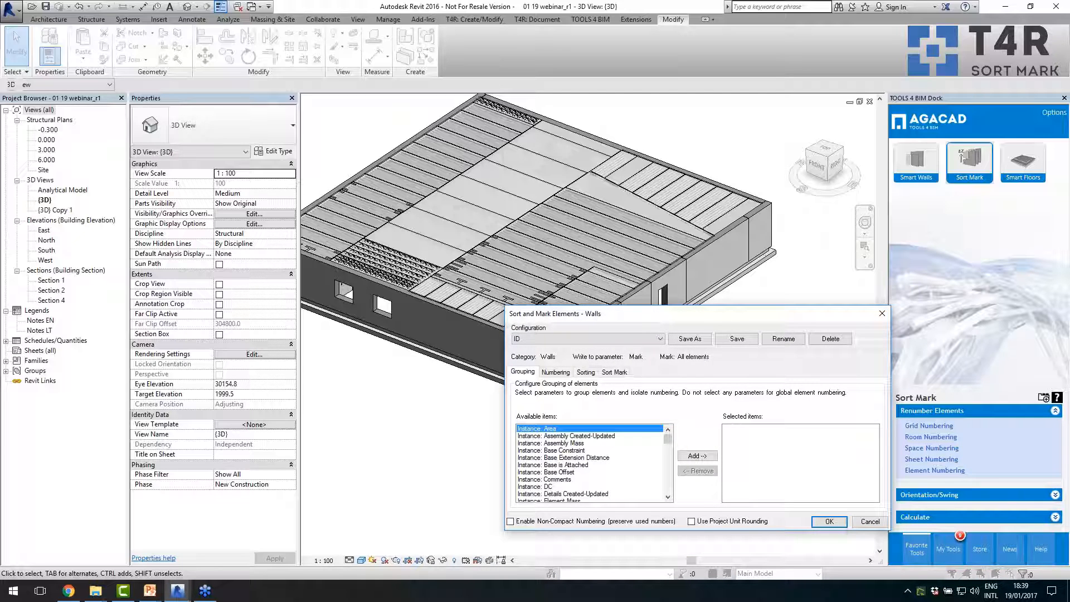
# - Review the ID configuration for walls and the instance parameters available for grouping, leaving the grouping selection empty
pyautogui.click(562, 338)
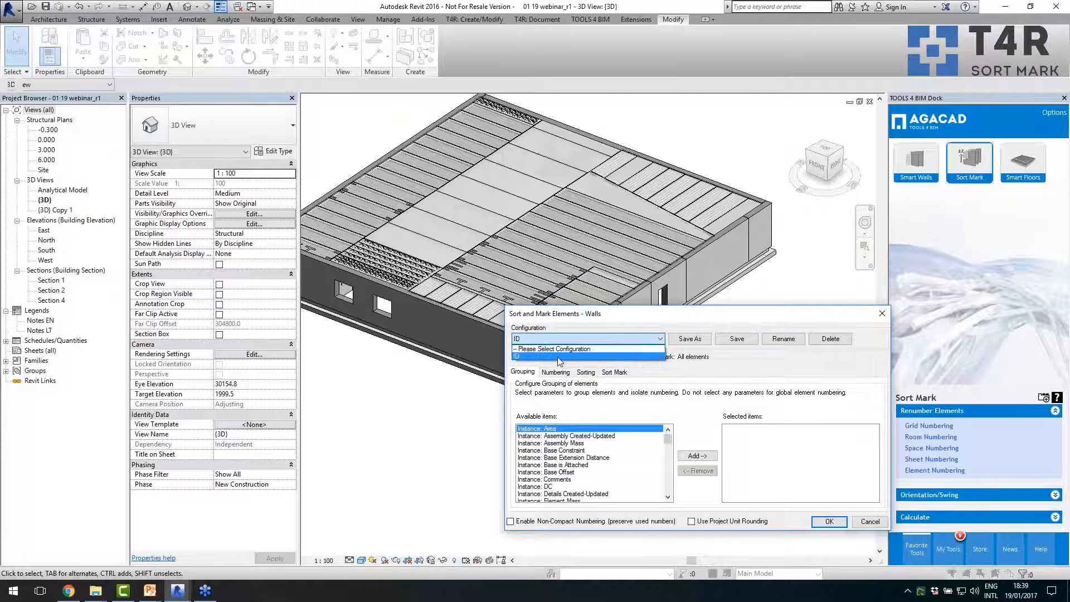
pyautogui.click(525, 340)
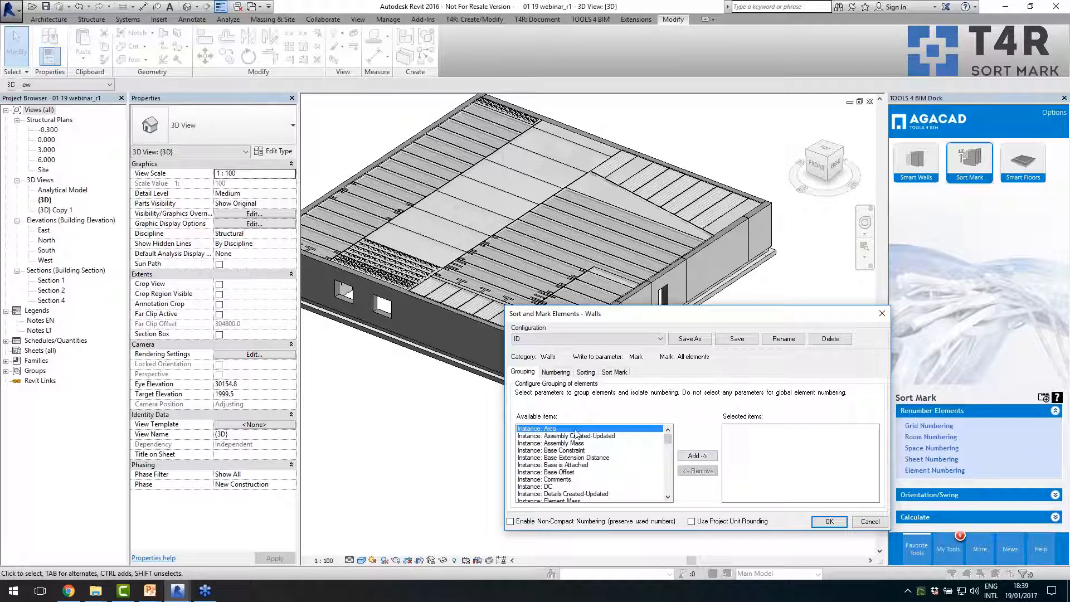
pyautogui.click(567, 479)
pyautogui.scroll(-3, 580, 479)
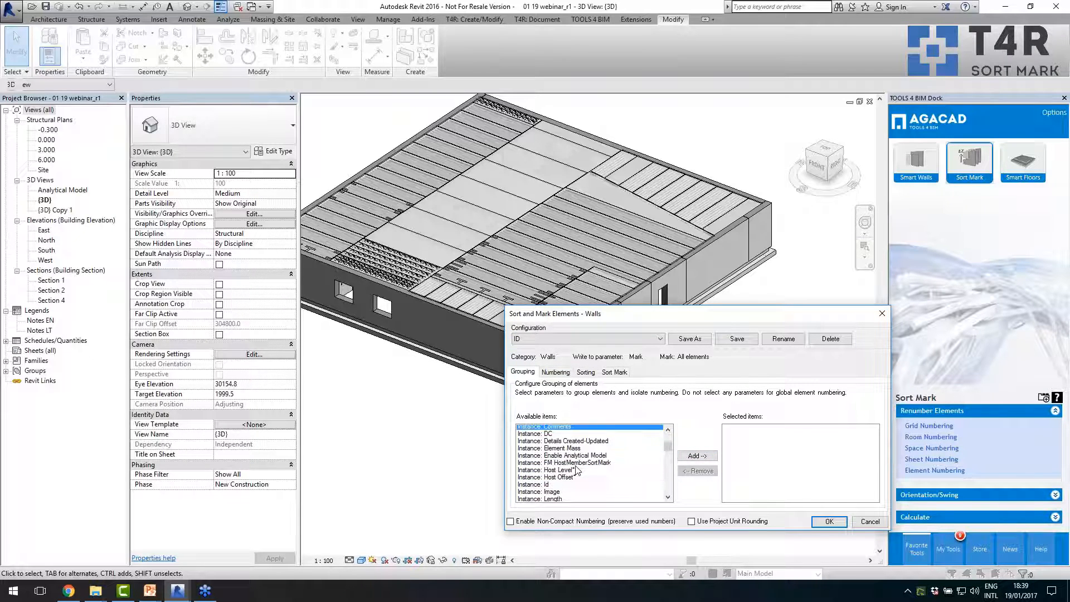
pyautogui.scroll(3, 666, 457)
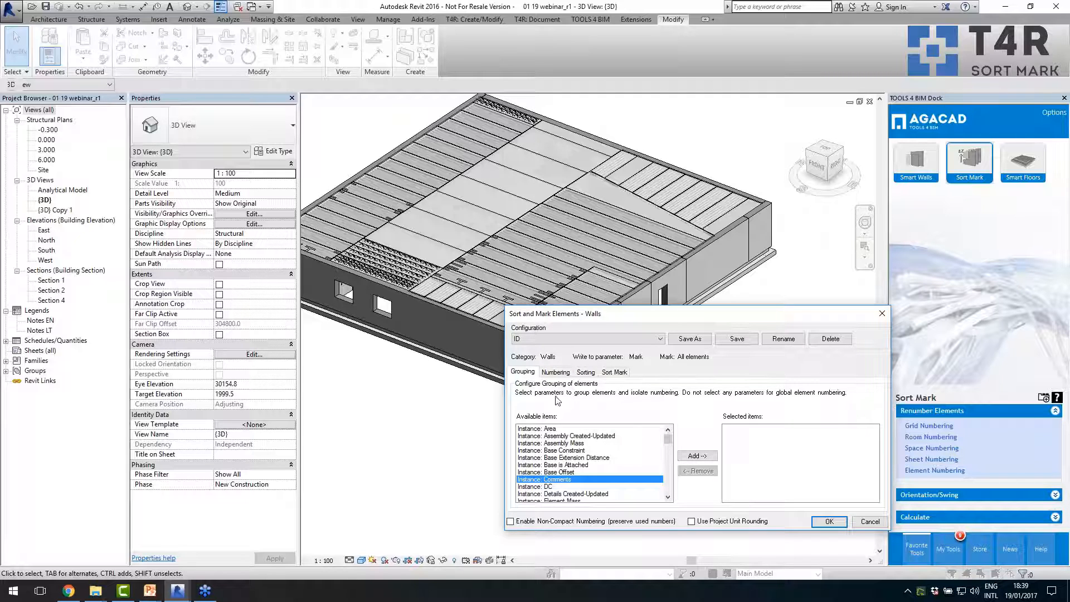
# - Examine the parameters available for numbering the walls and the selected Instance: Id item
pyautogui.click(554, 373)
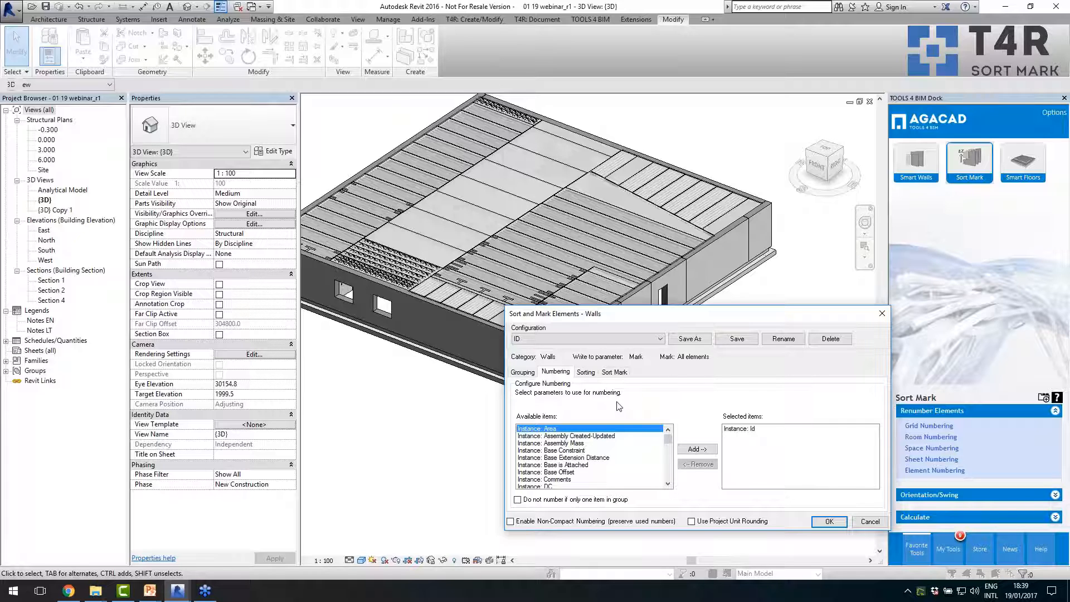
pyautogui.moveTo(667, 441); pyautogui.dragTo(668, 462)
pyautogui.click(573, 443)
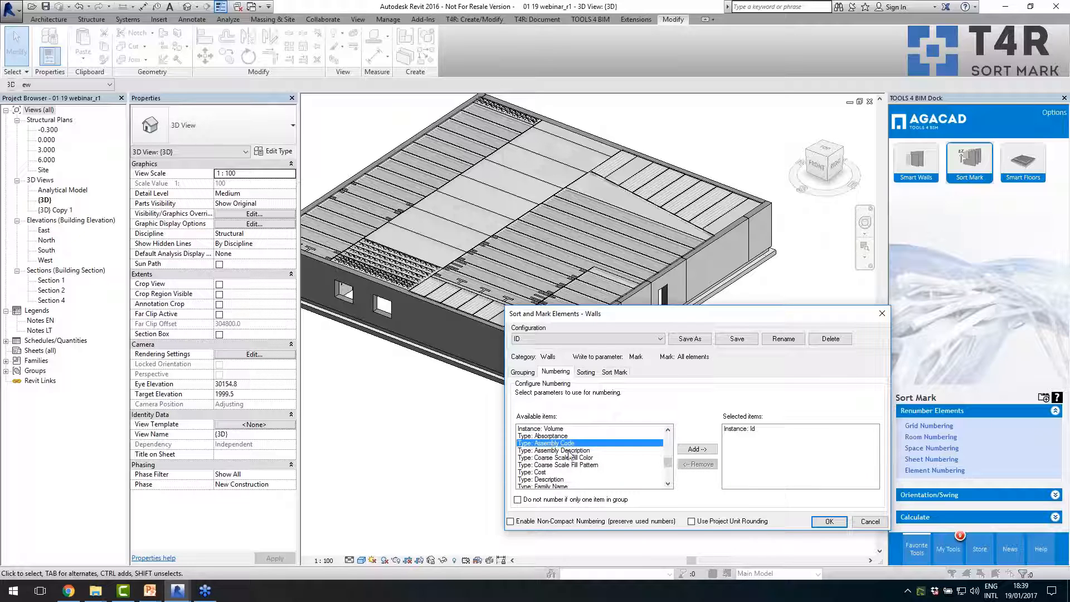
pyautogui.moveTo(668, 462); pyautogui.dragTo(669, 474)
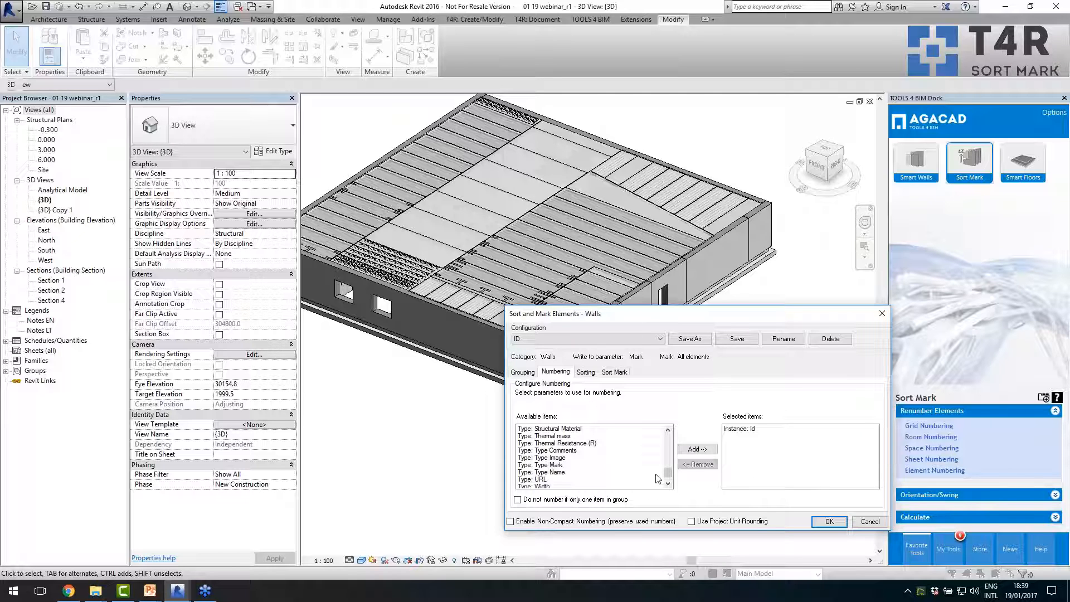
pyautogui.click(756, 430)
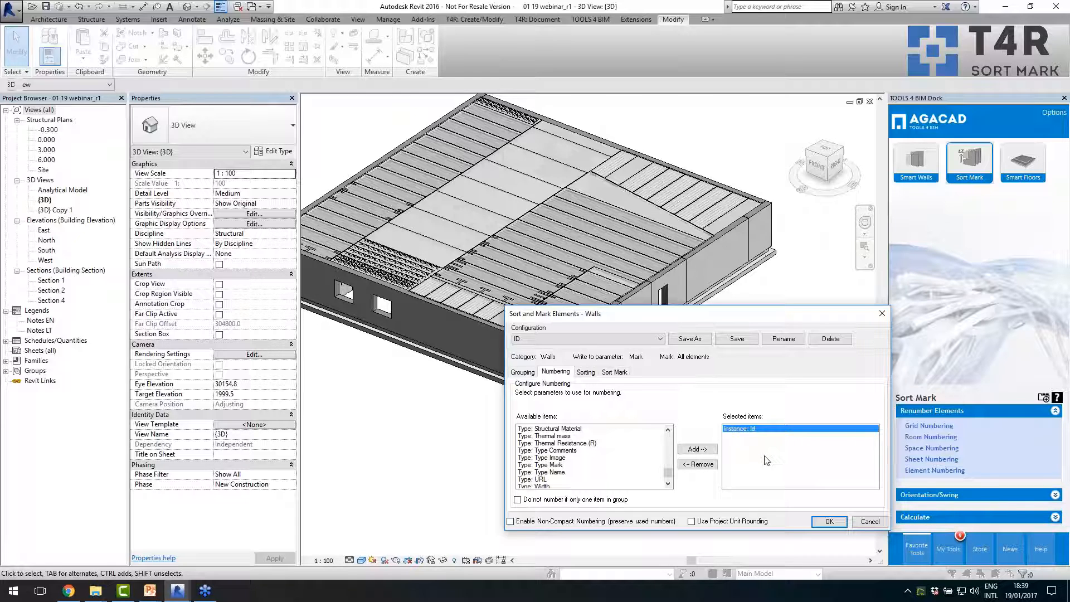
# - Browse the wall sorting parameters down to Type: Type Name without adding any to the selection
pyautogui.click(584, 372)
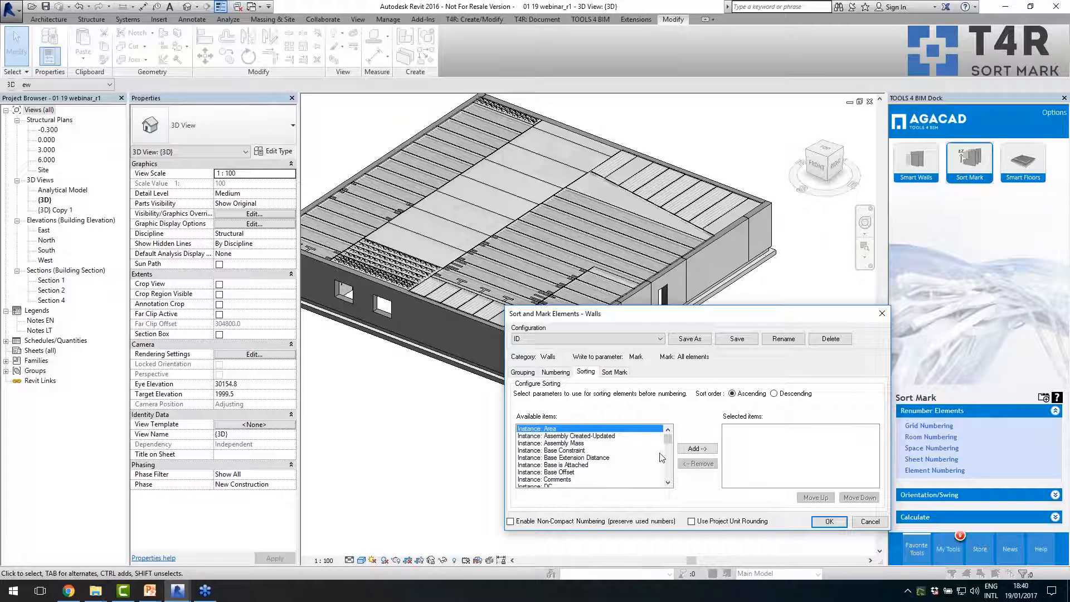
pyautogui.moveTo(668, 440); pyautogui.dragTo(673, 454)
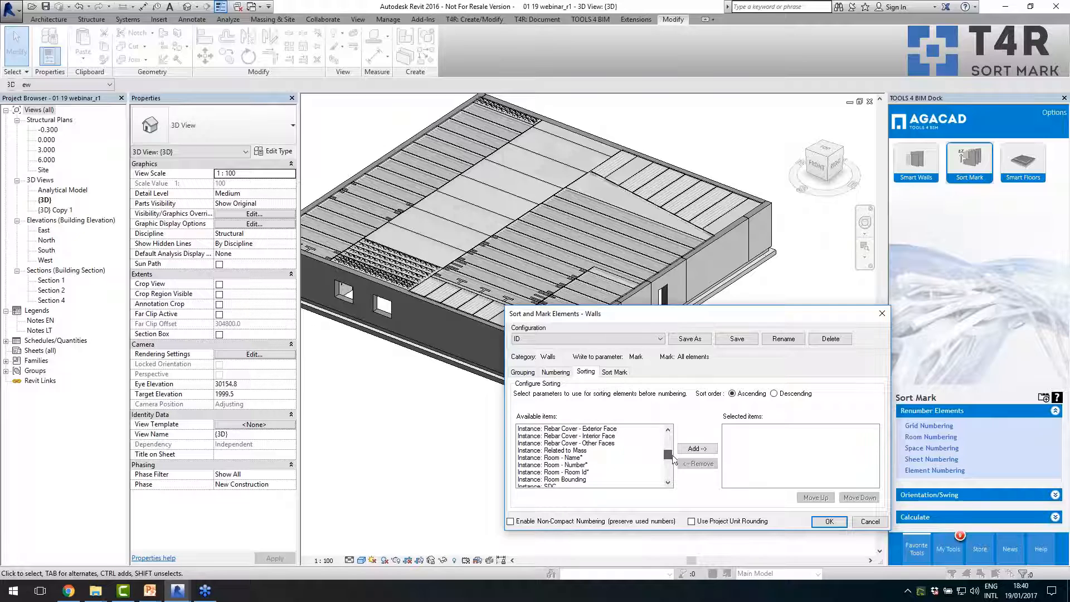
pyautogui.scroll(-5, 662, 467)
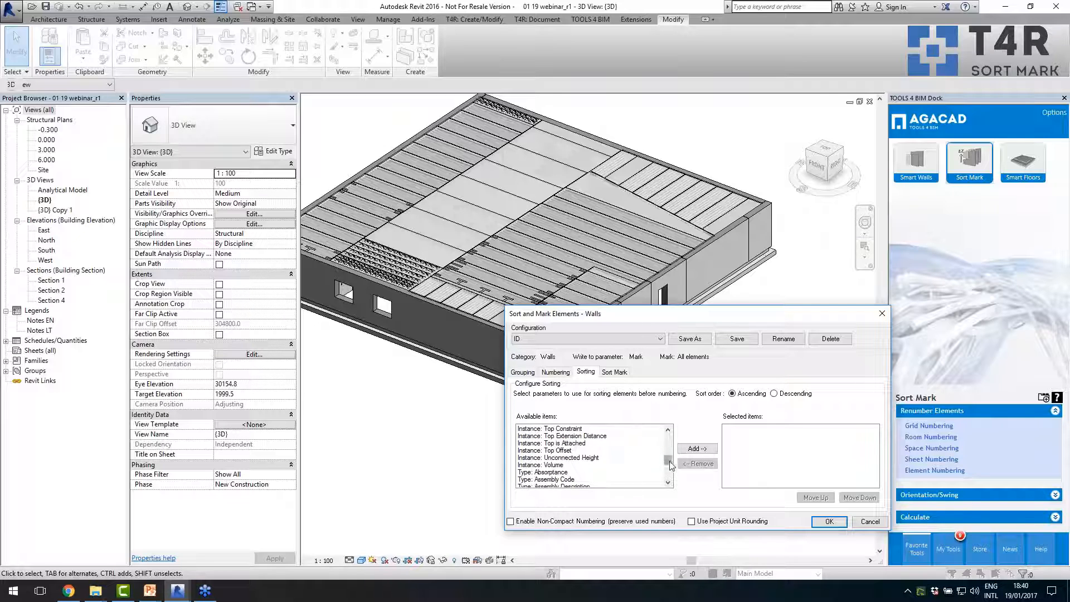
pyautogui.moveTo(669, 462); pyautogui.dragTo(671, 475)
pyautogui.click(583, 451)
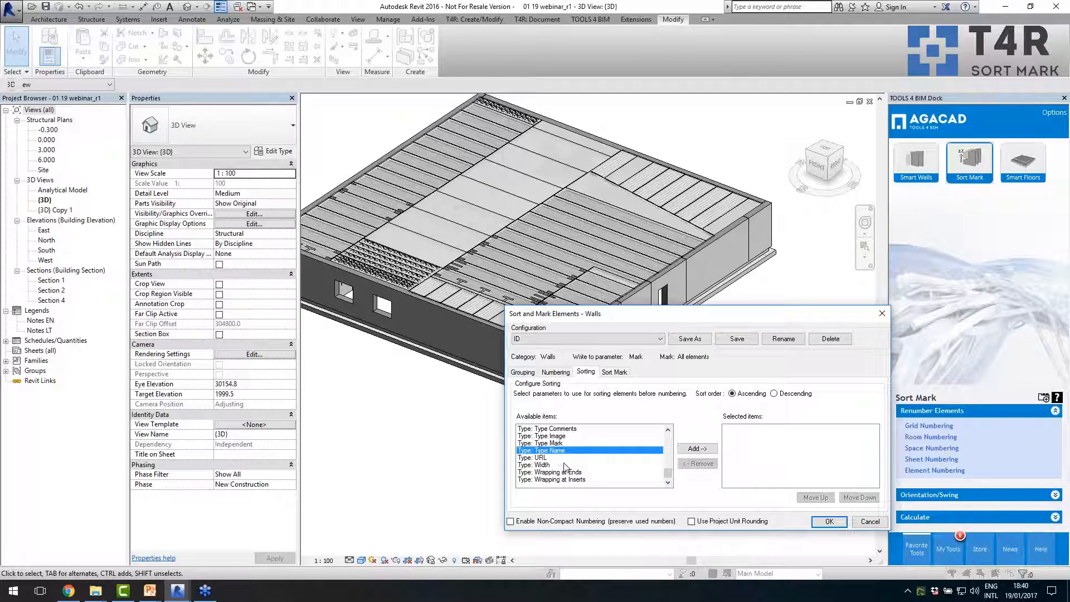
# - Check the mark composition with the W - prefix and start number 1, and run the numbering on all walls
pyautogui.click(616, 372)
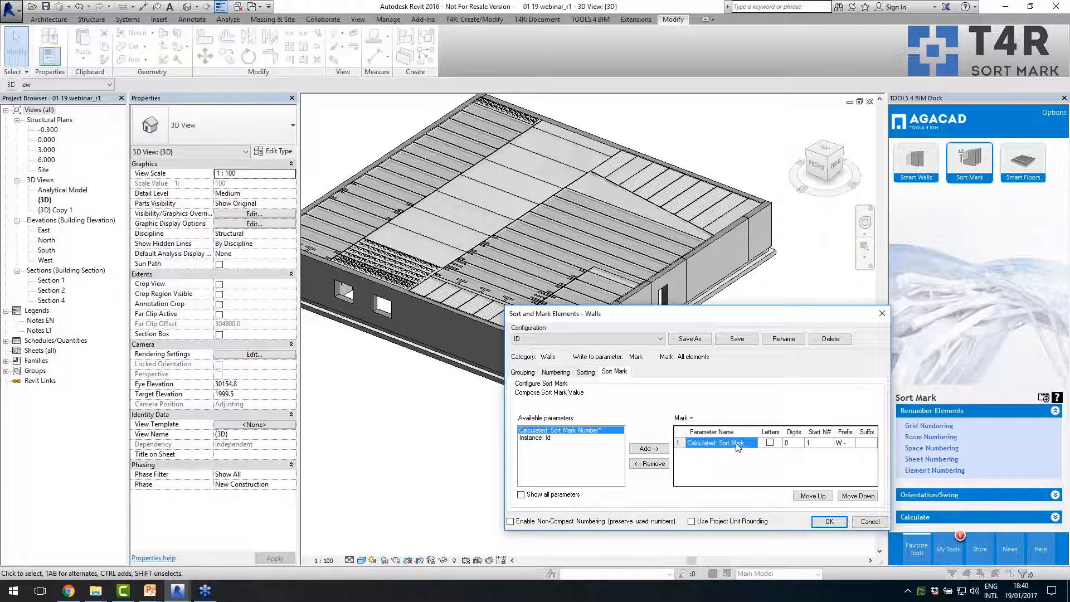
pyautogui.click(846, 443)
pyautogui.click(828, 522)
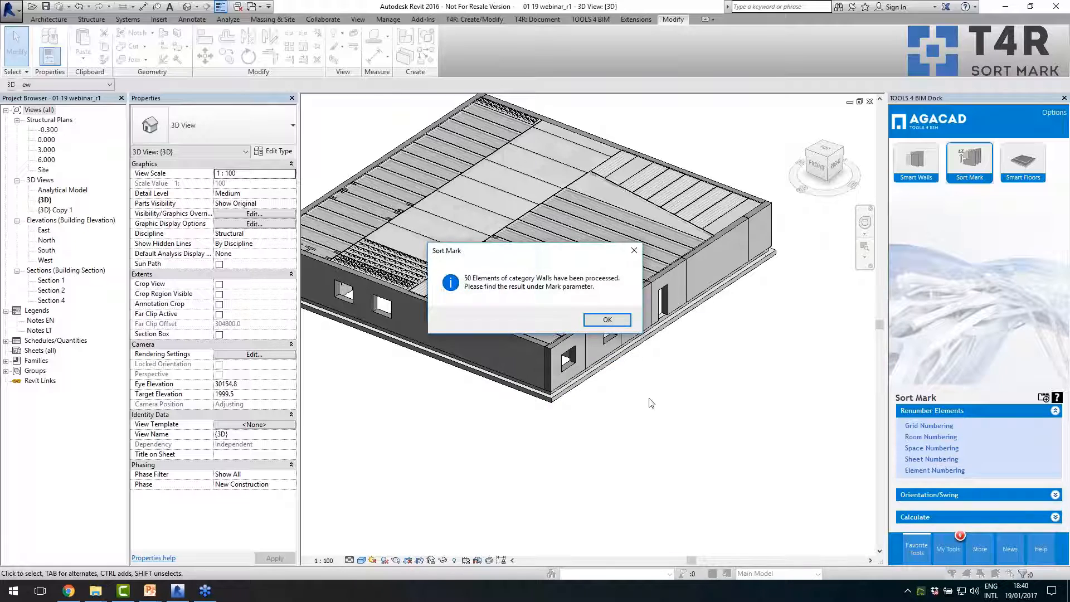
pyautogui.click(608, 320)
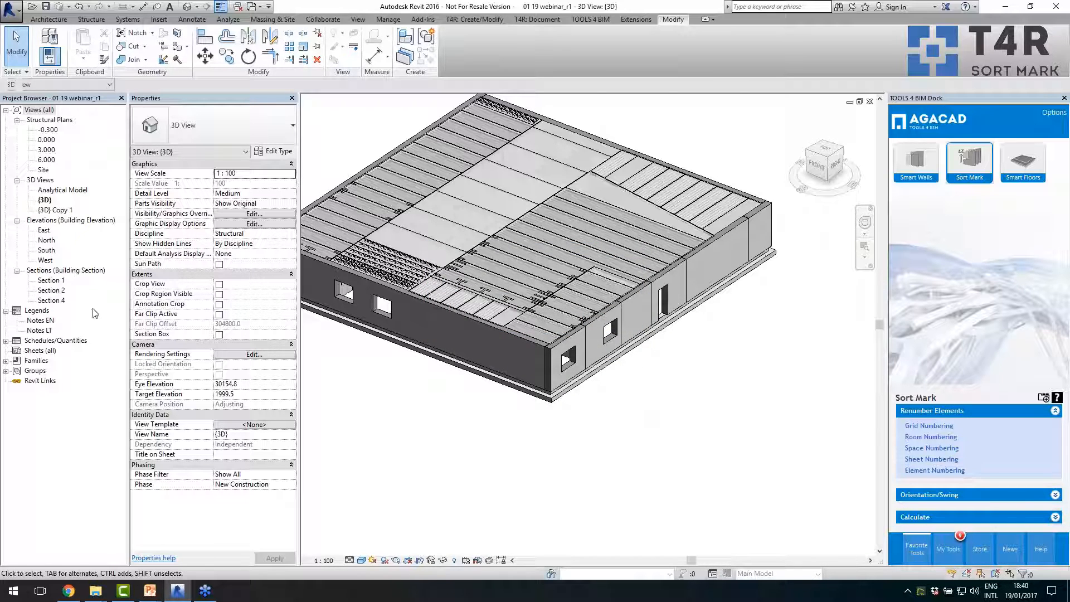
# - Open the {3D} Copy 1 view and check the Mark values of two Massive wall 200 panels in the interior
pyautogui.doubleClick(50, 212)
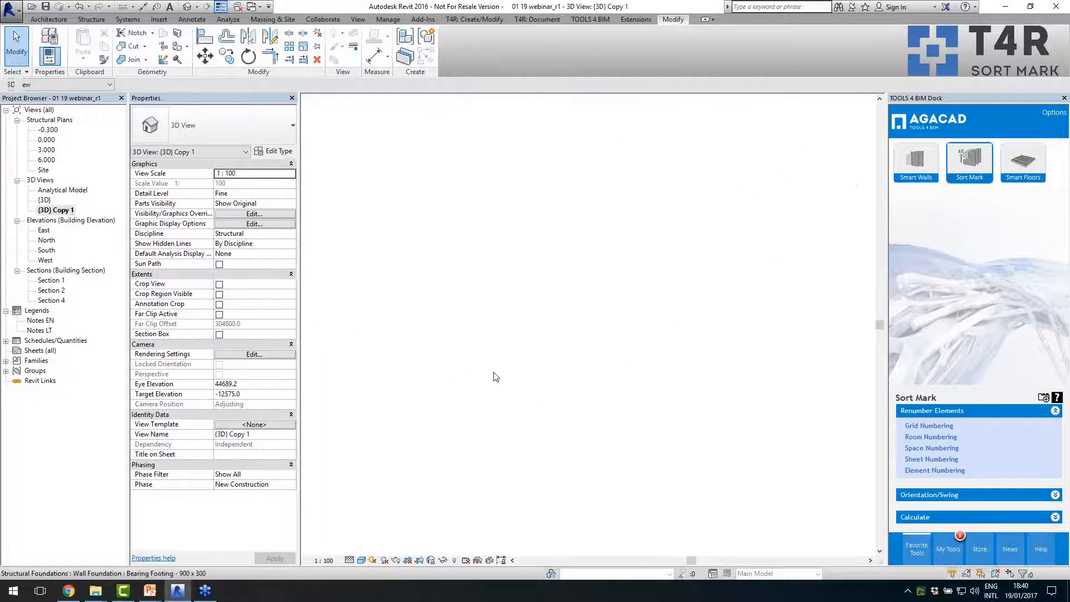
pyautogui.click(577, 329)
pyautogui.scroll(2, 577, 329)
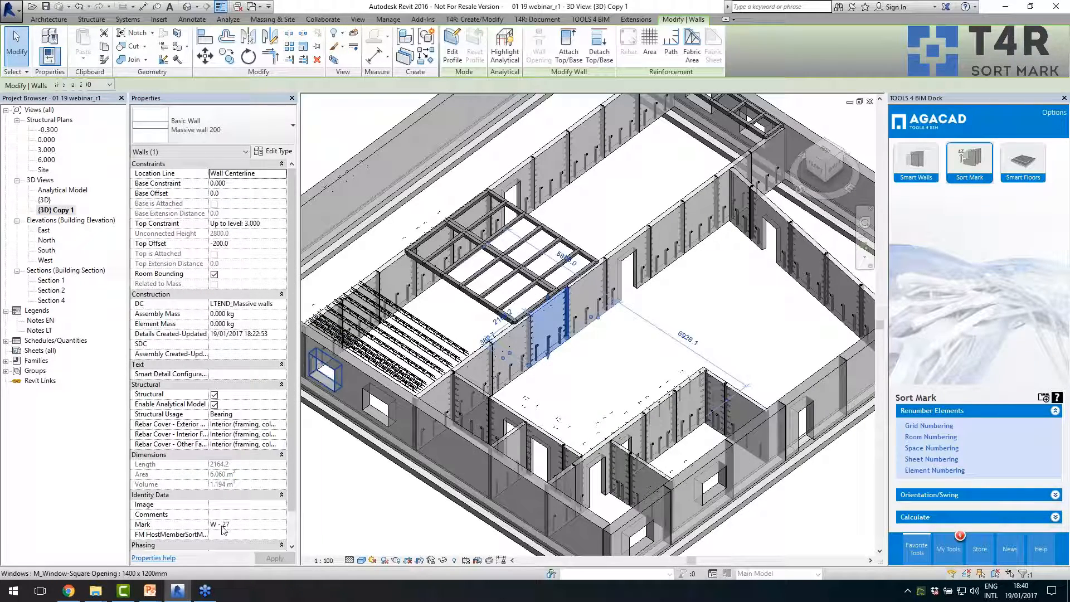
pyautogui.click(632, 250)
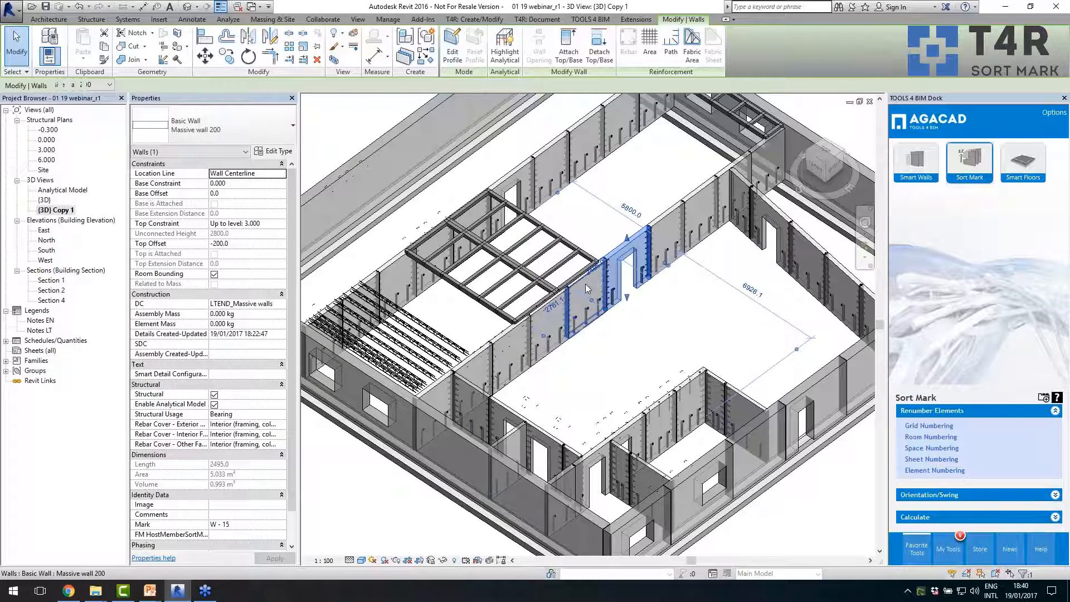
# - Select a 400x400 precast column in the beam frame, open Element Numbering for it, and cancel at the parameter selection
pyautogui.scroll(-3, 590, 291)
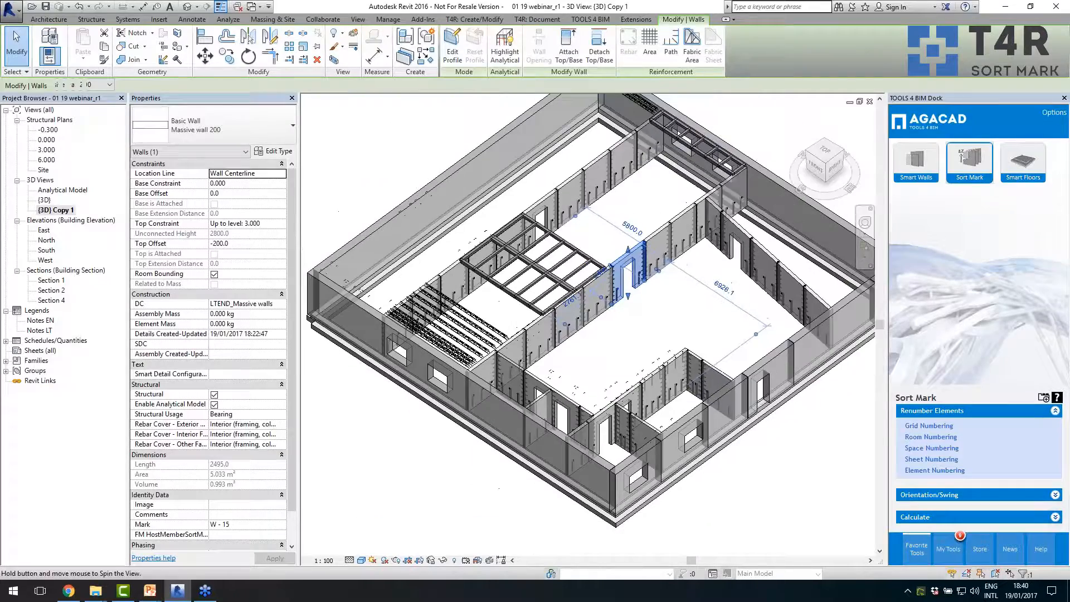
pyautogui.scroll(-5, 541, 313)
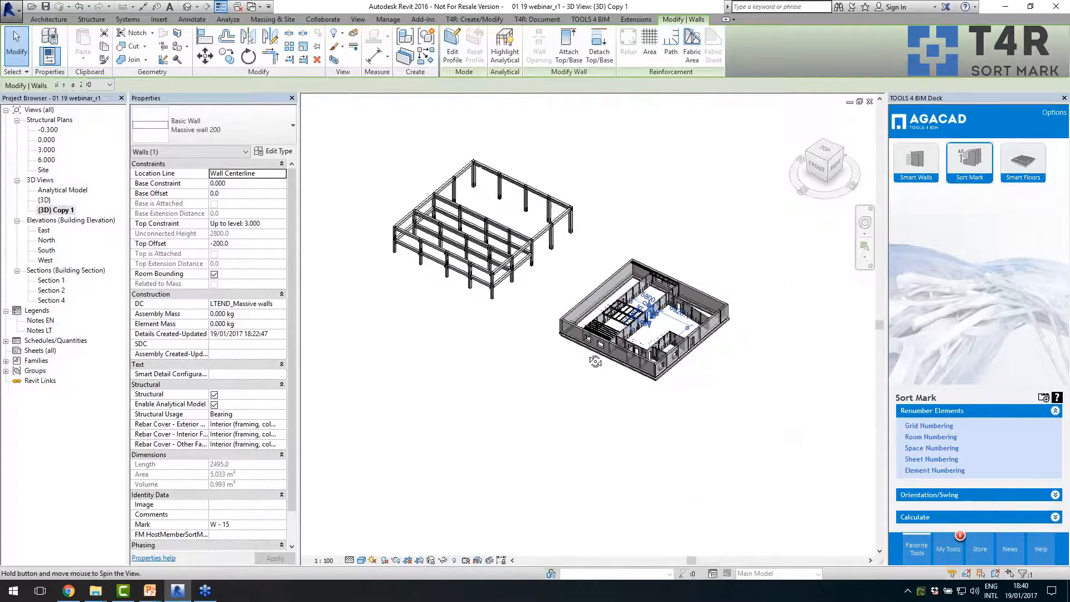
pyautogui.scroll(2, 542, 314)
pyautogui.click(516, 292)
pyautogui.scroll(3, 481, 263)
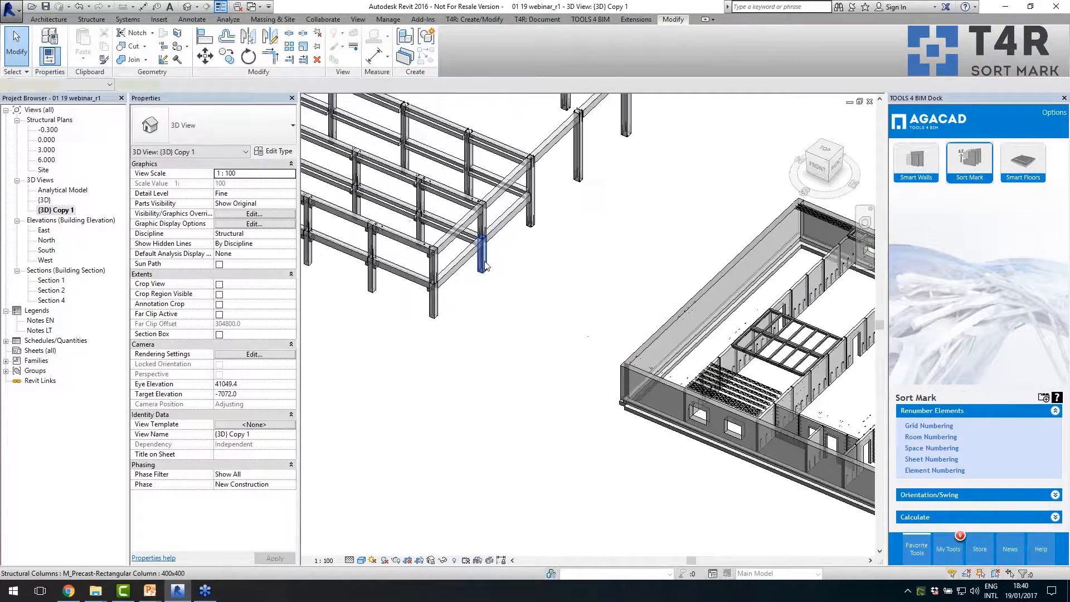
pyautogui.click(484, 262)
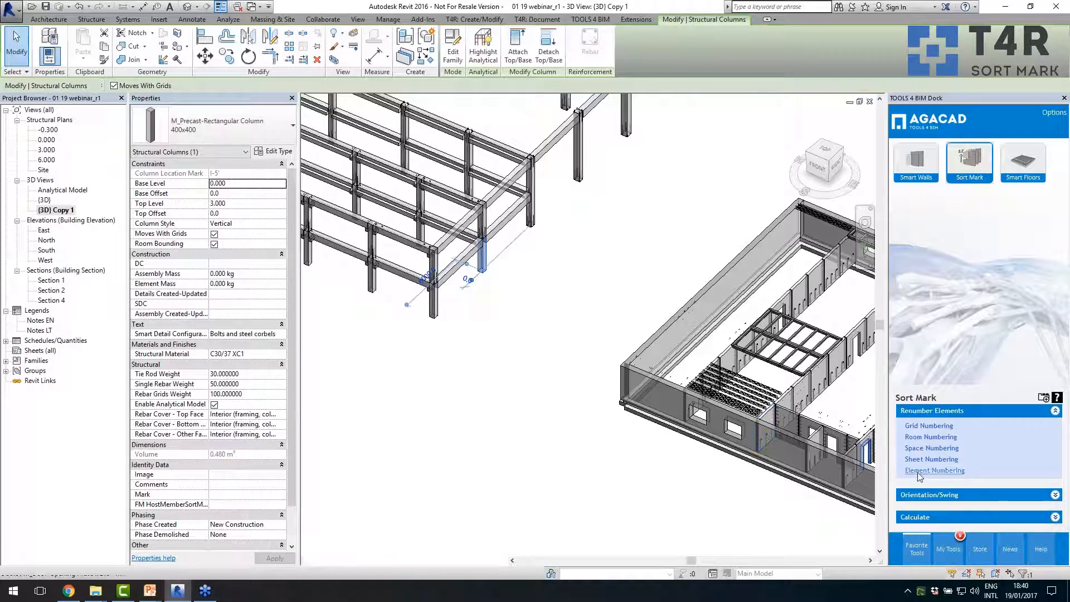
pyautogui.click(592, 314)
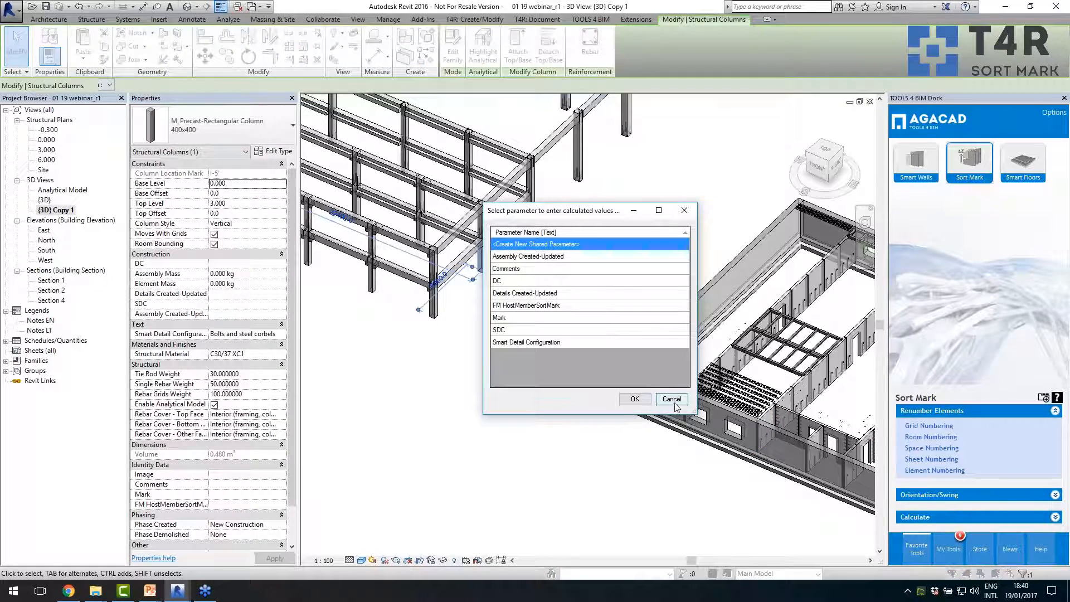
pyautogui.click(675, 402)
pyautogui.click(566, 462)
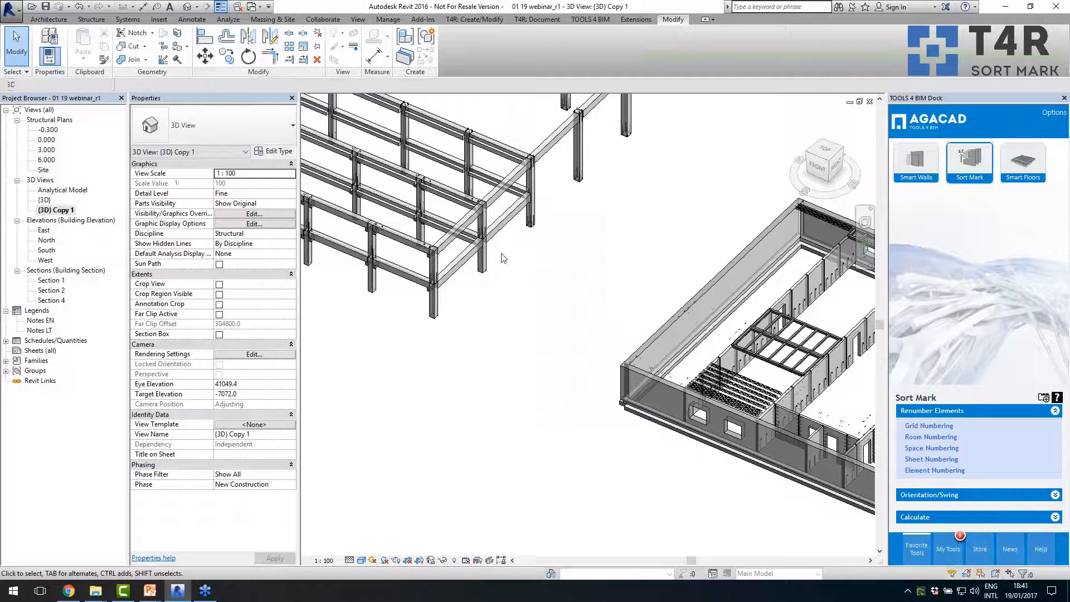
pyautogui.scroll(-1, 550, 343)
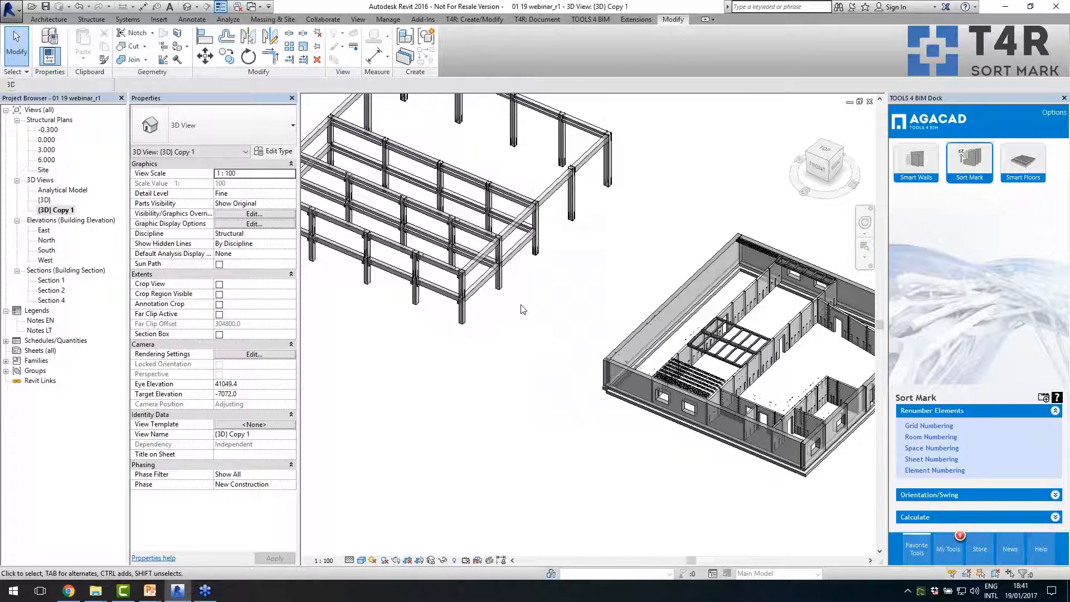
# - Start Element Numbering for the Structural Columns category, with Mark as the parameter that receives the calculated values
pyautogui.scroll(1, 543, 318)
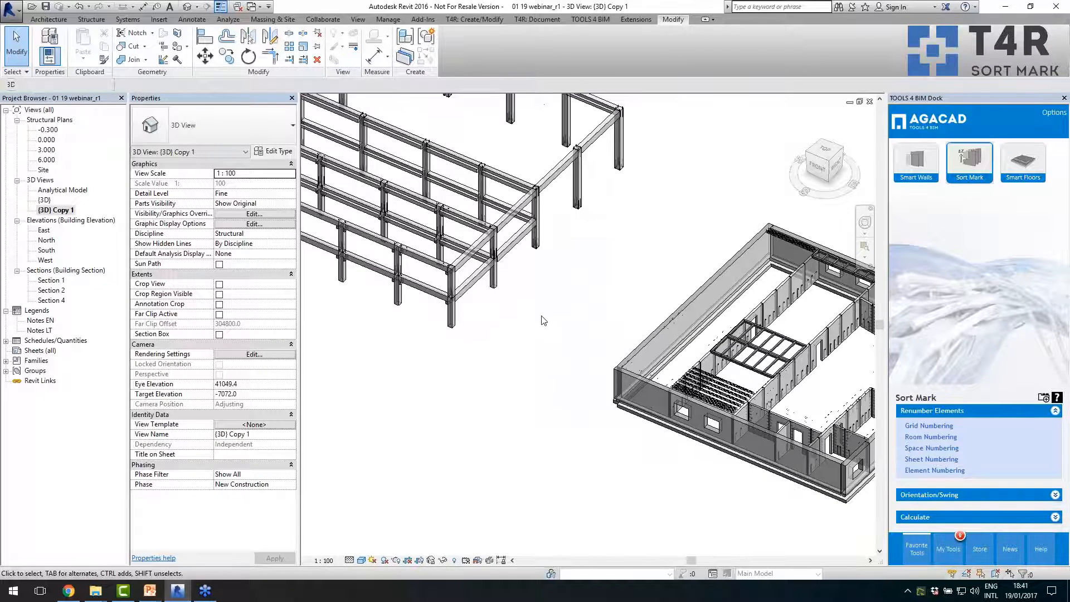
pyautogui.click(493, 276)
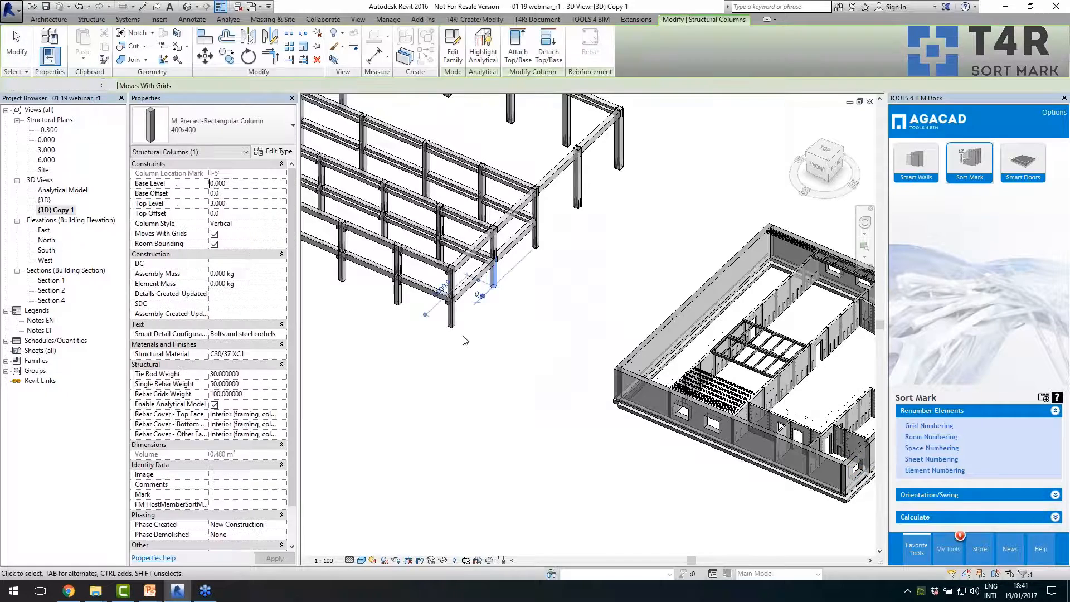
pyautogui.click(934, 471)
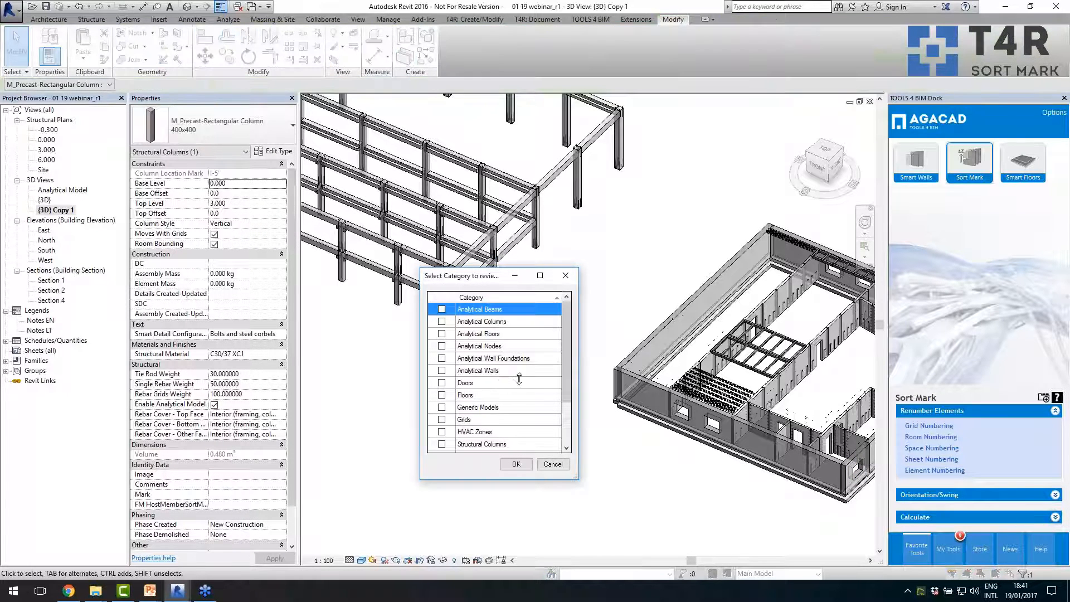
pyautogui.scroll(-2, 565, 377)
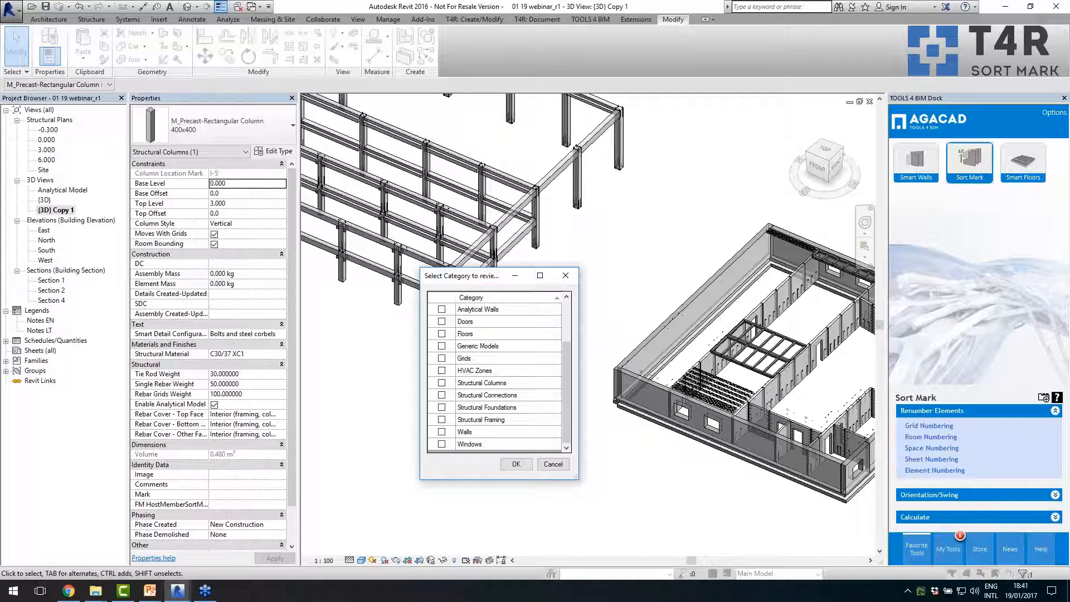
pyautogui.click(442, 384)
pyautogui.click(516, 465)
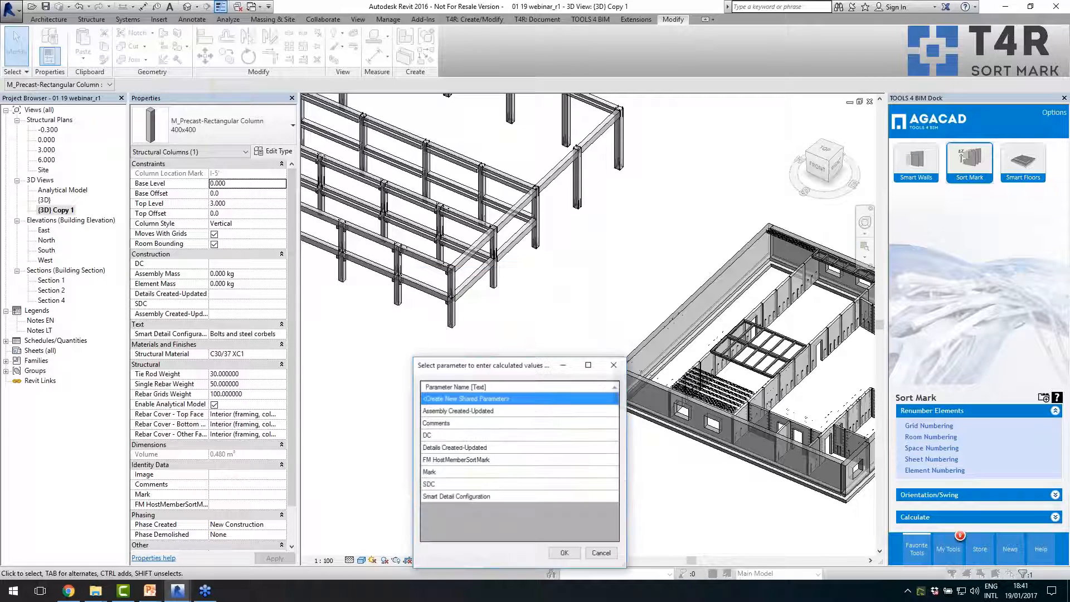
pyautogui.click(473, 471)
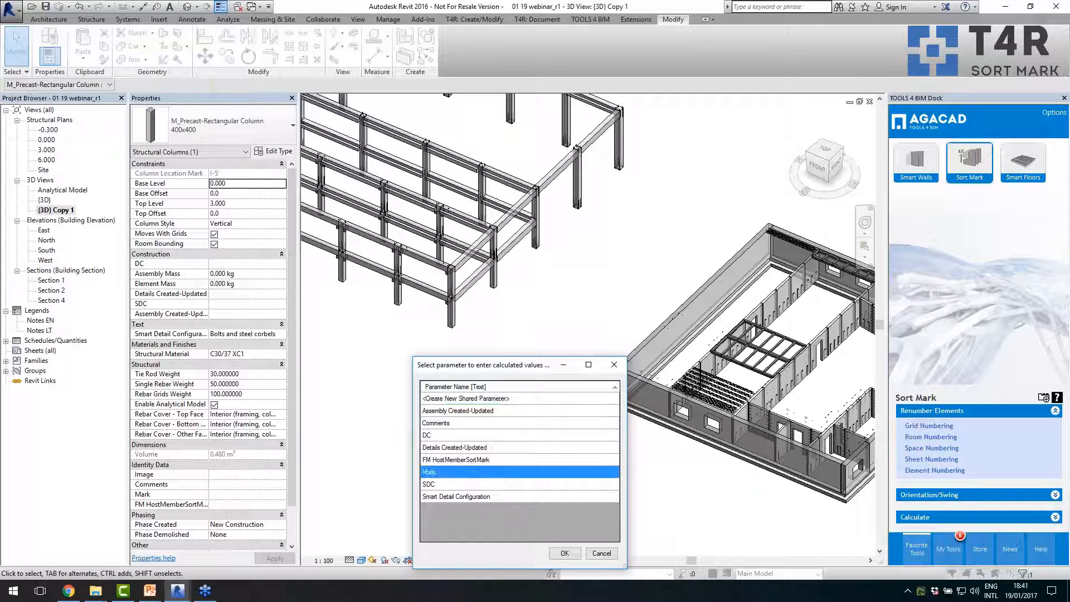
pyautogui.click(564, 553)
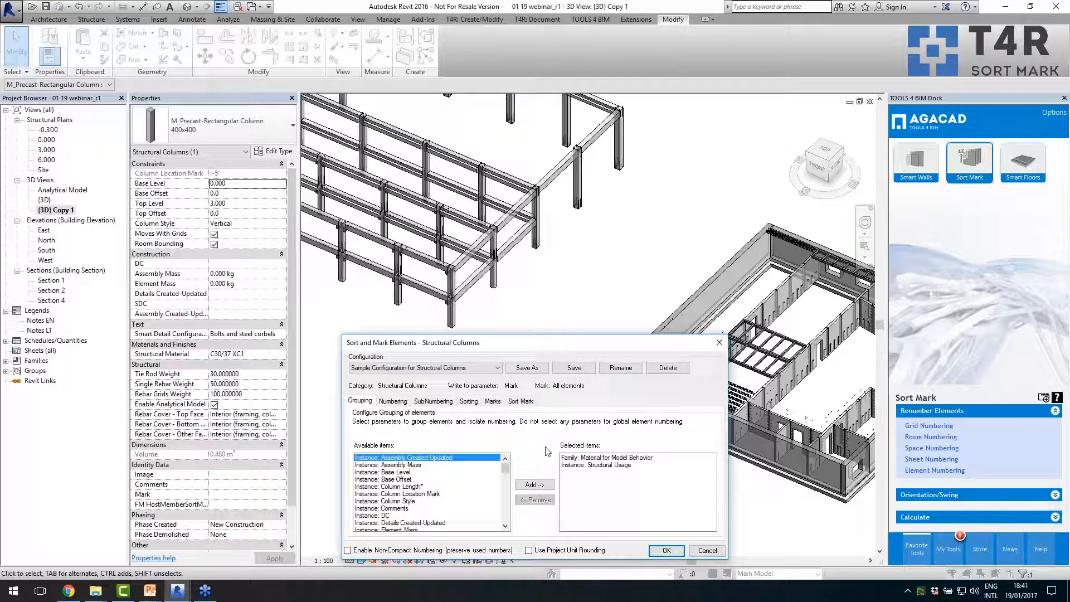
# - Review the grouping, numbering, subnumbering and sorting parameters of the Sample Configuration for Structural Columns
pyautogui.moveTo(529, 349); pyautogui.dragTo(529, 290)
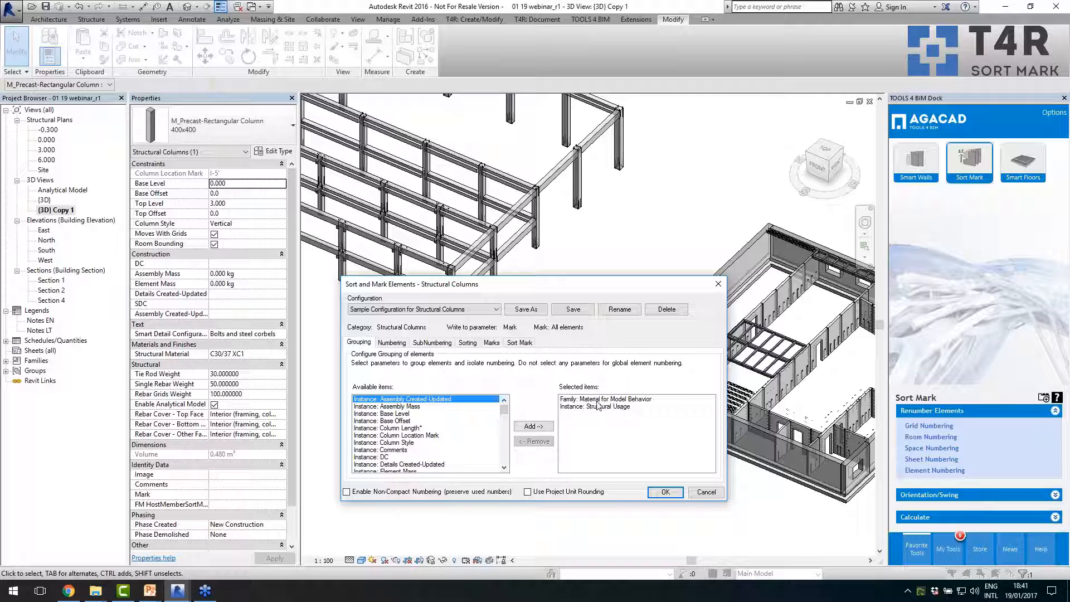
pyautogui.click(401, 344)
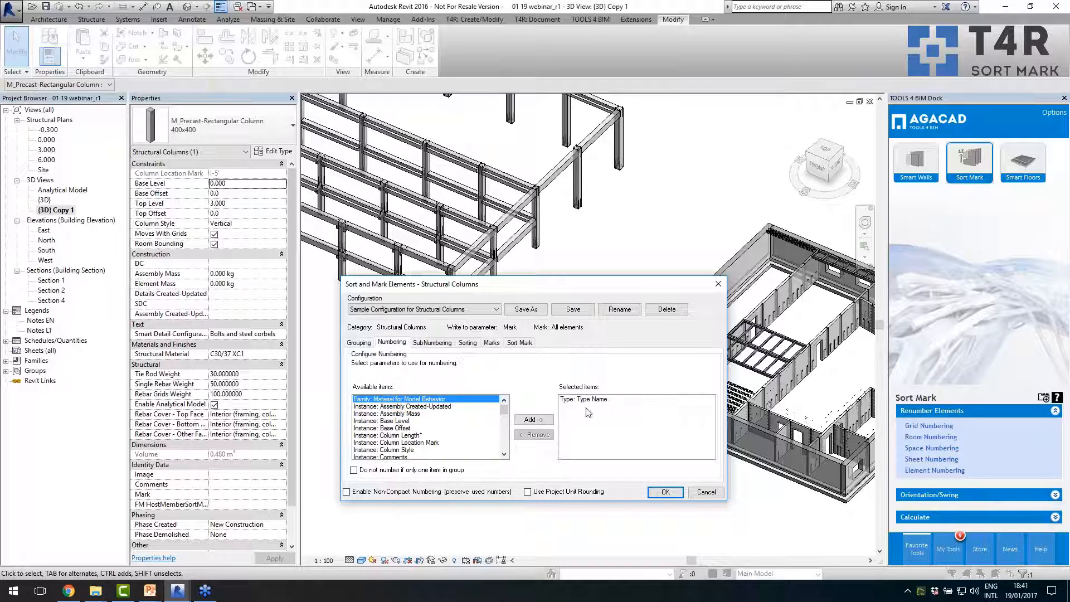
pyautogui.click(434, 344)
pyautogui.click(392, 343)
pyautogui.click(434, 345)
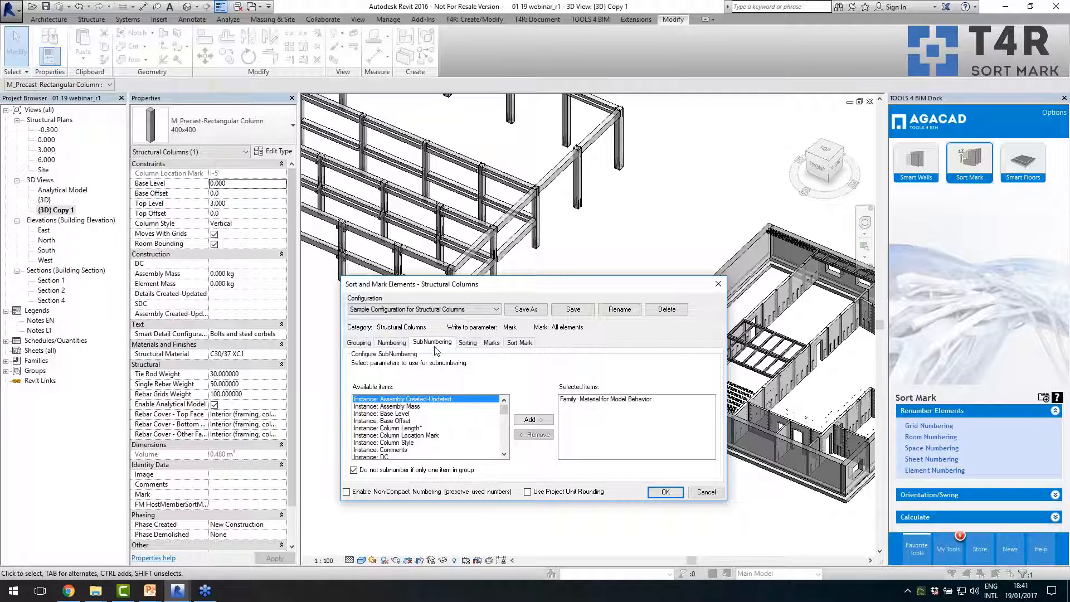
pyautogui.click(469, 343)
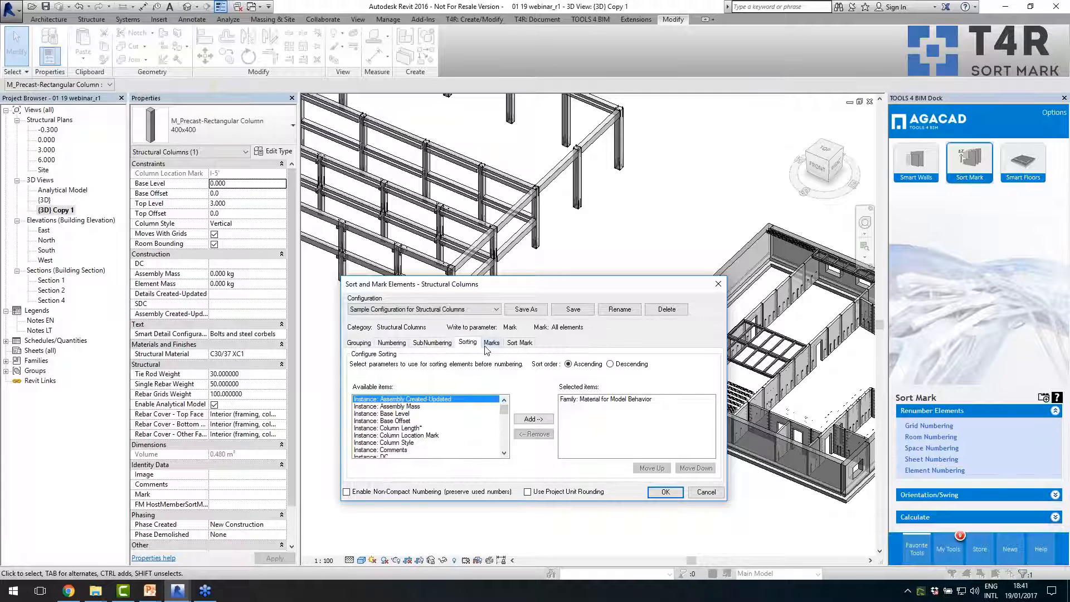
pyautogui.click(442, 343)
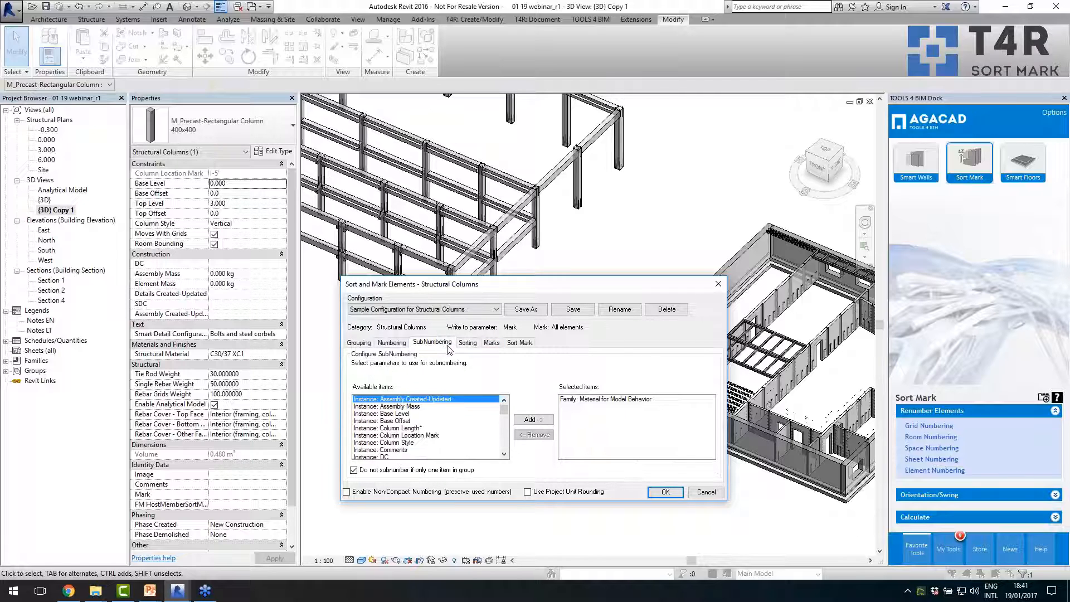
pyautogui.click(466, 343)
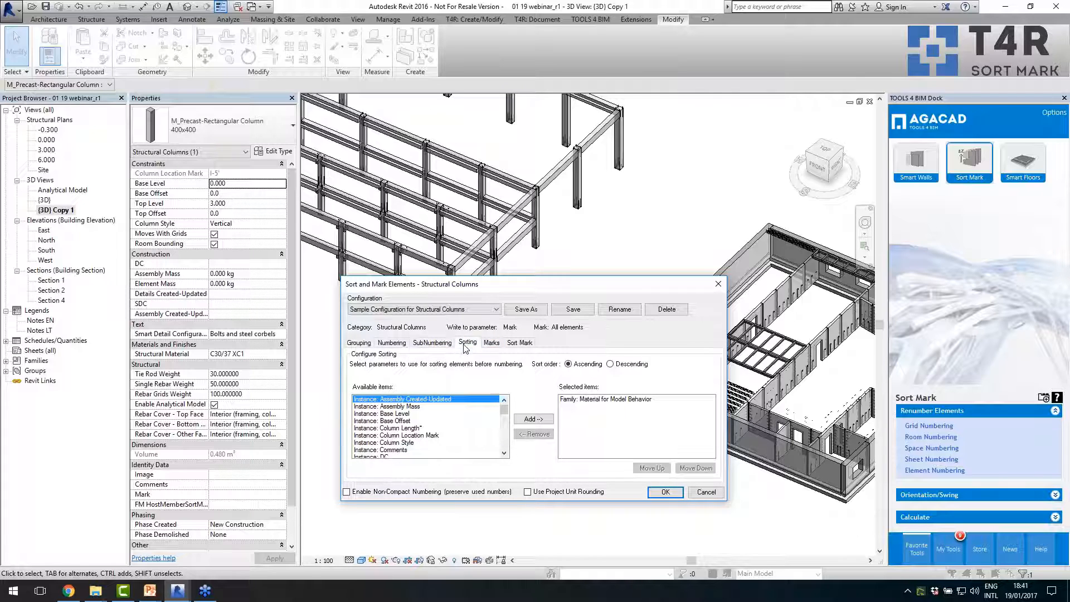
# - Check the material mark codes and the mark composition, and run the numbering on all structural columns
pyautogui.click(492, 343)
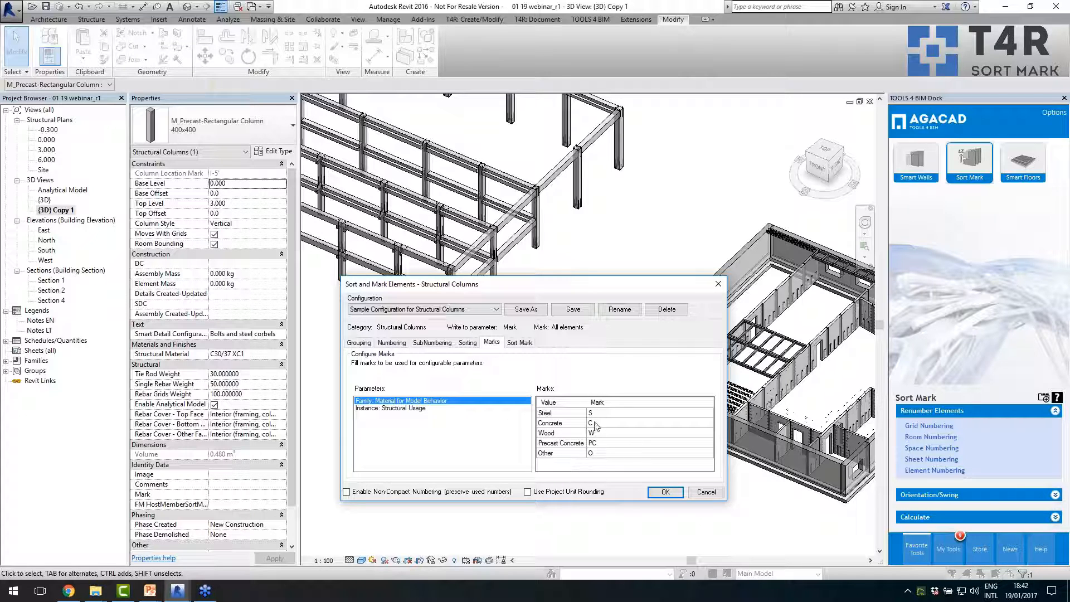
pyautogui.click(518, 343)
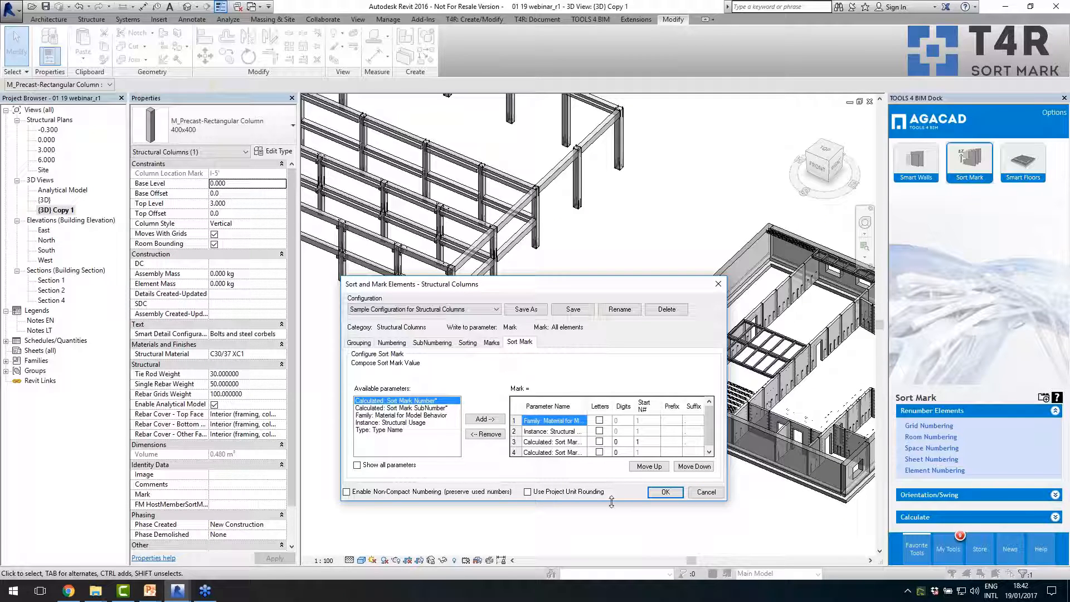
pyautogui.moveTo(611, 502); pyautogui.dragTo(613, 524)
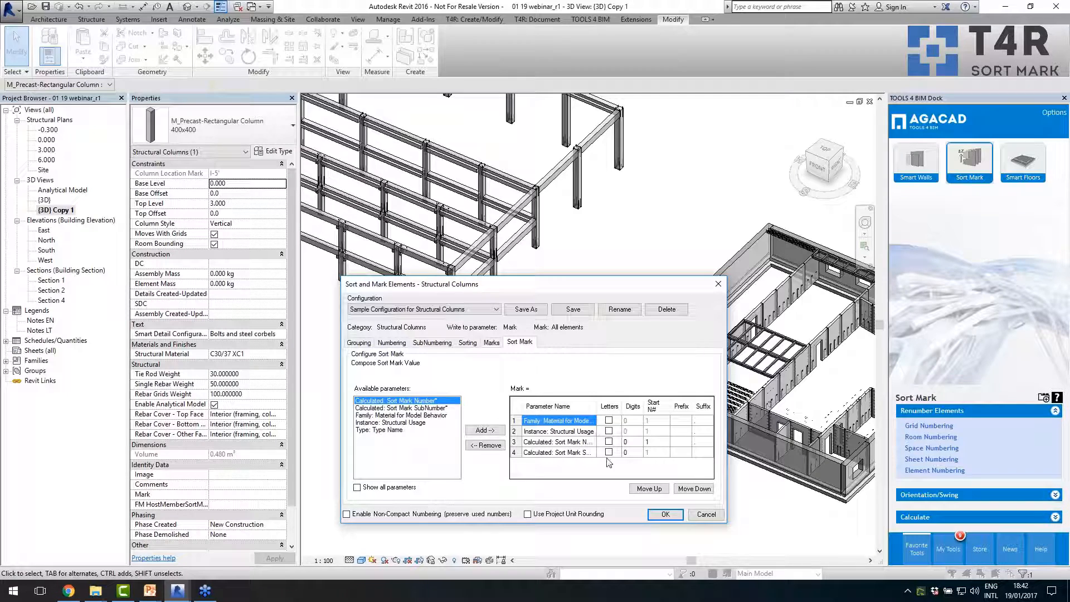
pyautogui.moveTo(727, 465); pyautogui.dragTo(801, 458)
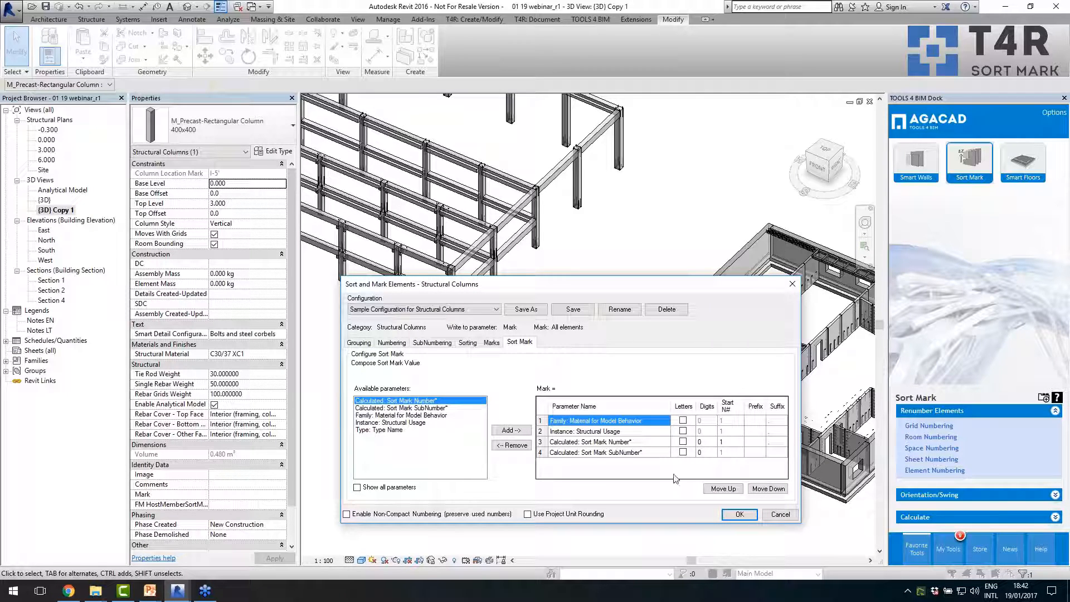
pyautogui.click(741, 514)
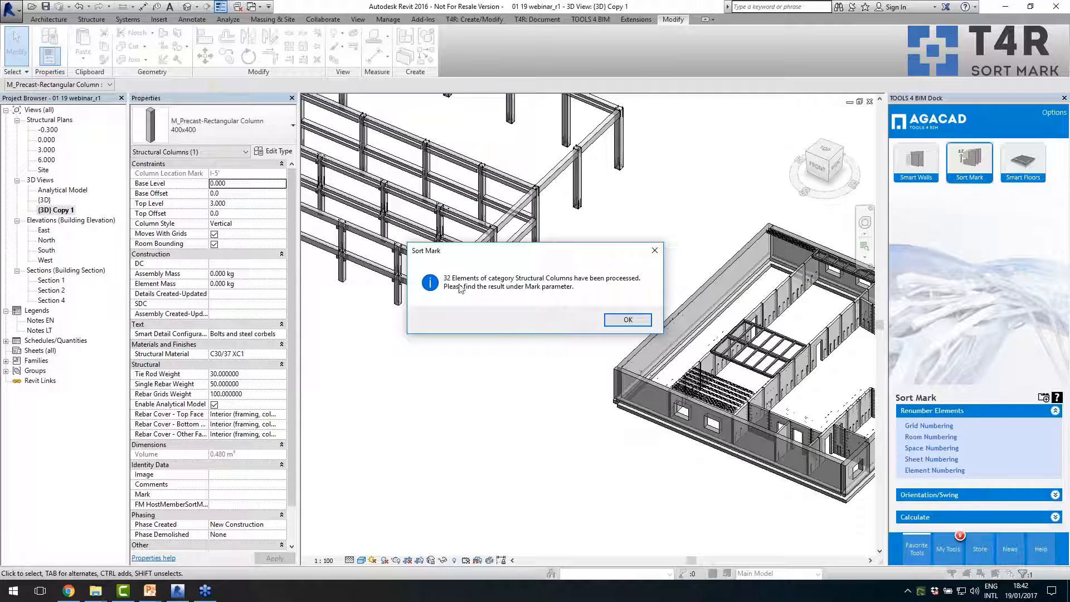
pyautogui.click(608, 321)
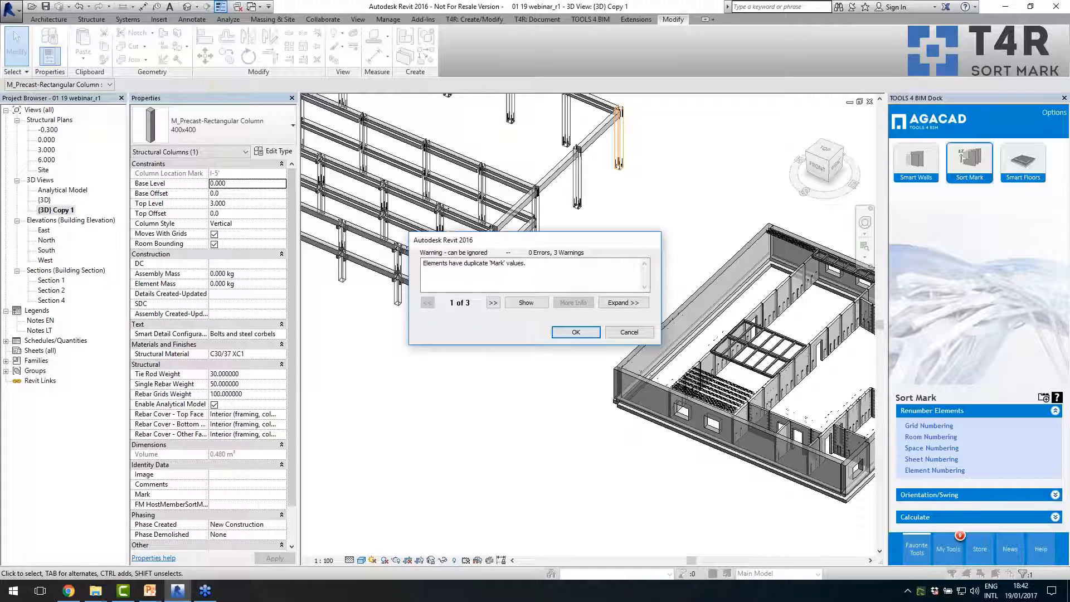
pyautogui.click(569, 333)
# - Select a 400x400 precast column at the end of the beam frame and check its Mark value
pyautogui.scroll(4, 574, 287)
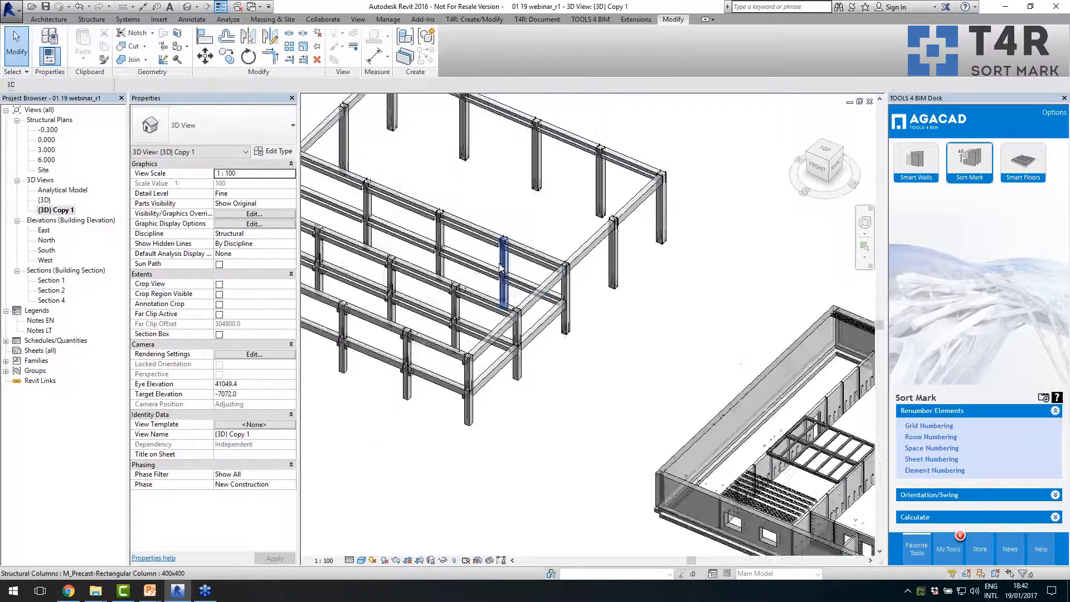
pyautogui.click(574, 287)
pyautogui.scroll(2, 646, 301)
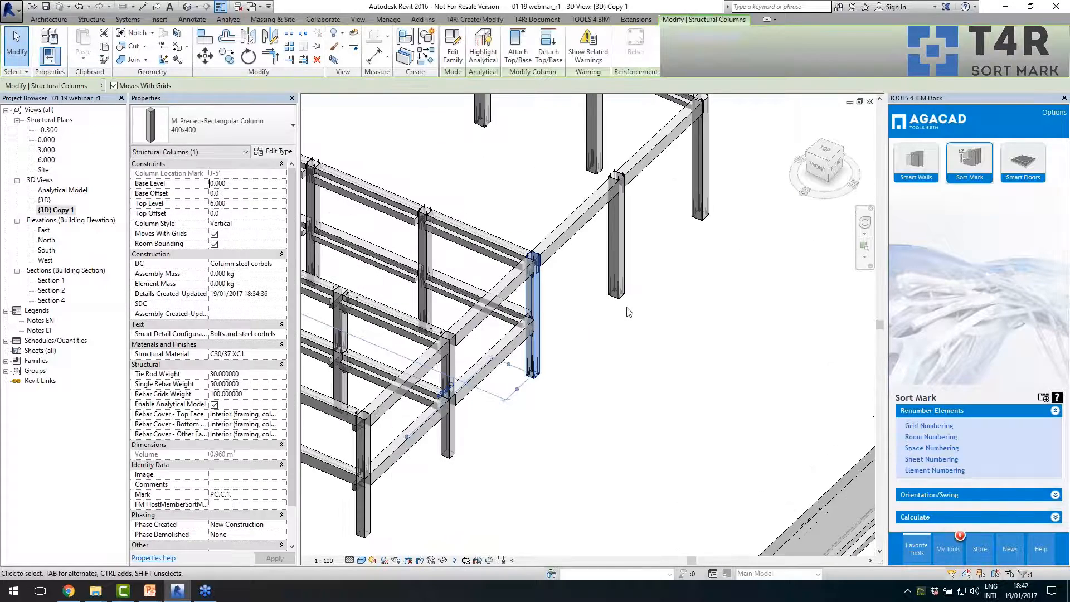
pyautogui.scroll(2, 602, 315)
pyautogui.scroll(1, 602, 316)
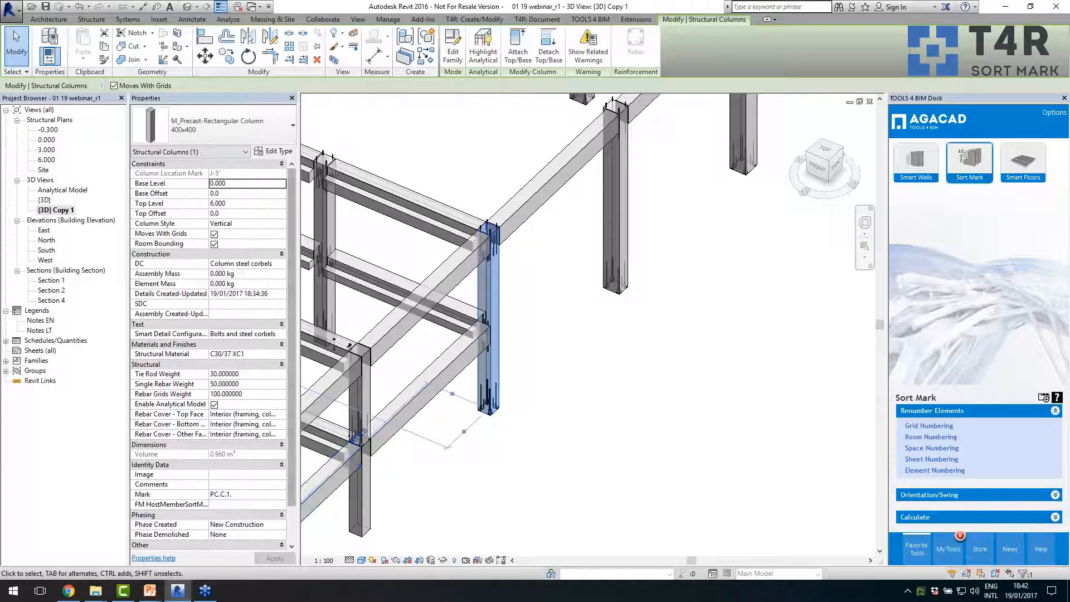
pyautogui.scroll(-2, 296, 487)
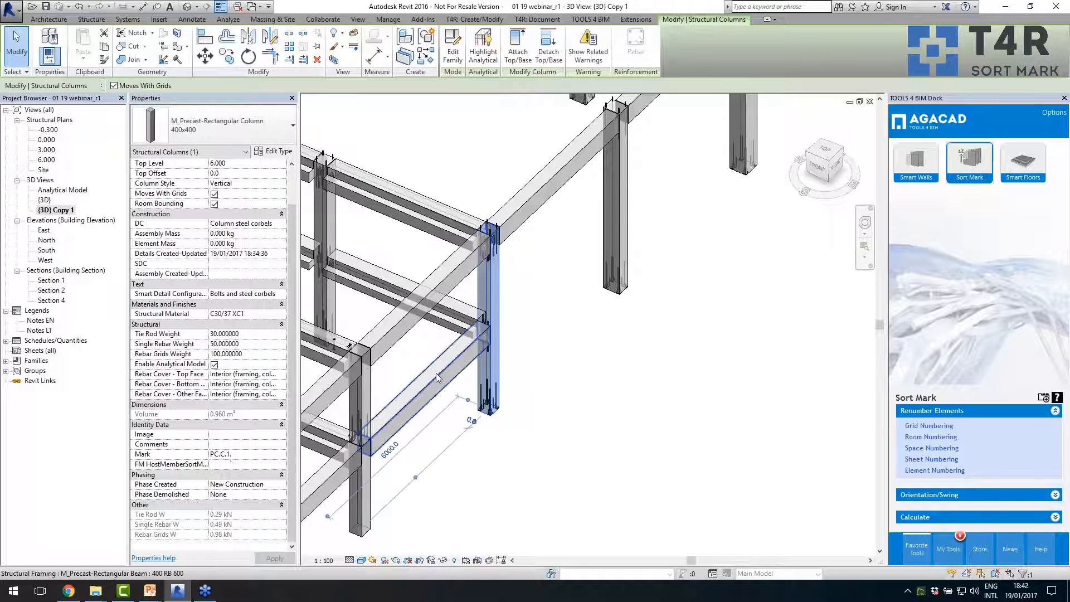
pyautogui.scroll(-3, 552, 347)
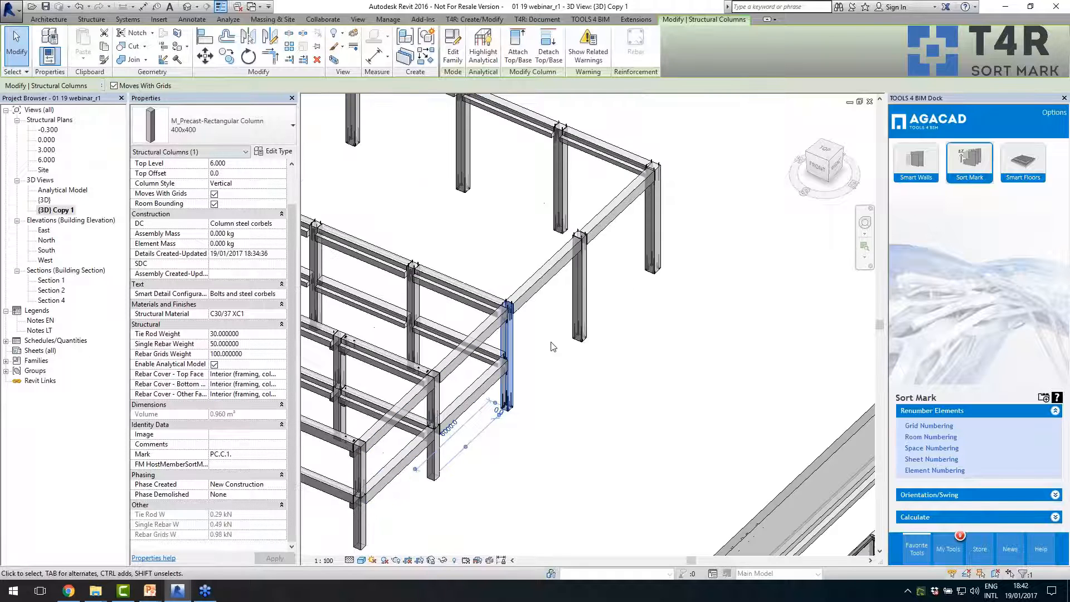
# - Check the Mark values of the 400x500 precast columns in the frame's open bay and clear the selection
pyautogui.click(580, 309)
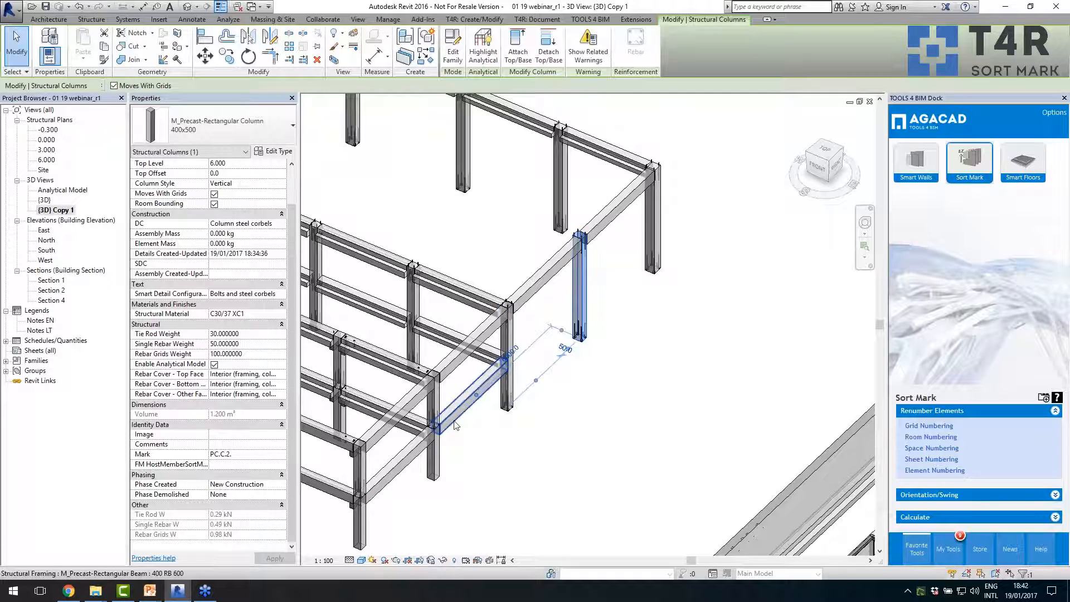
pyautogui.click(563, 186)
pyautogui.click(461, 177)
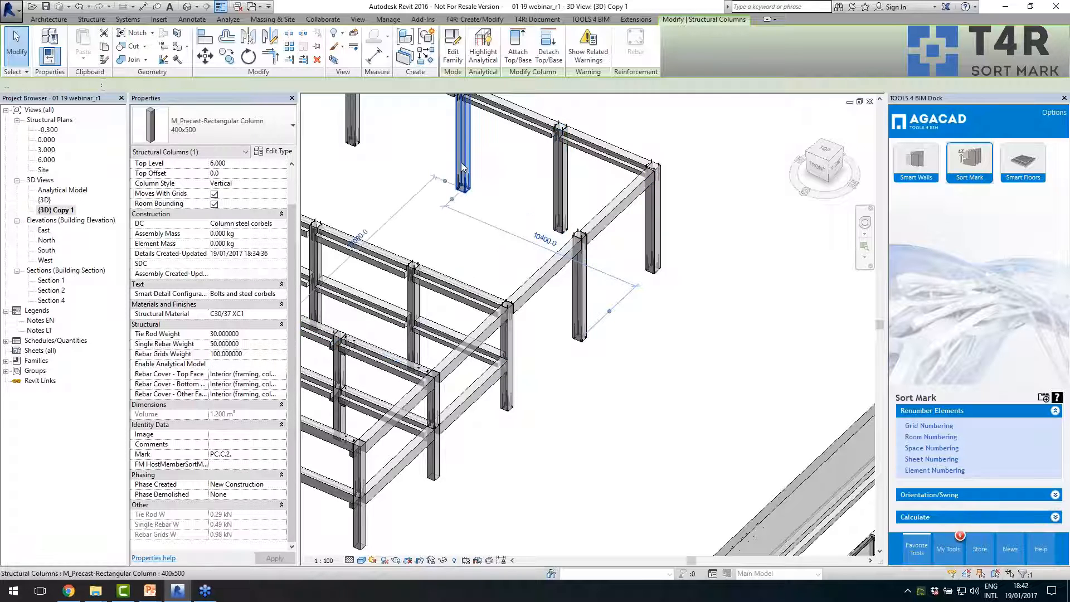
pyautogui.scroll(-3, 616, 277)
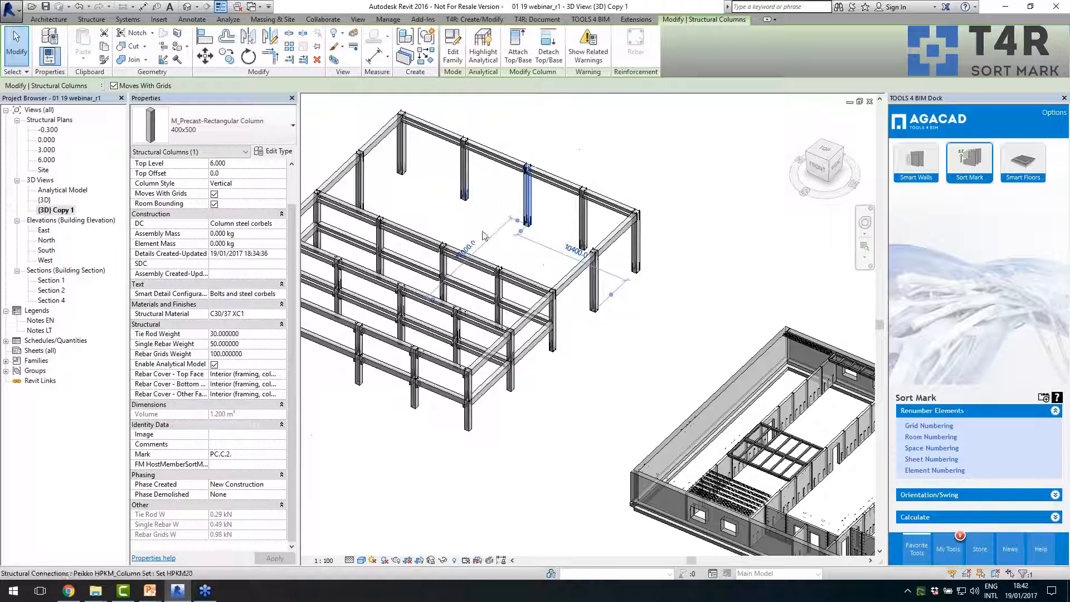
pyautogui.click(584, 316)
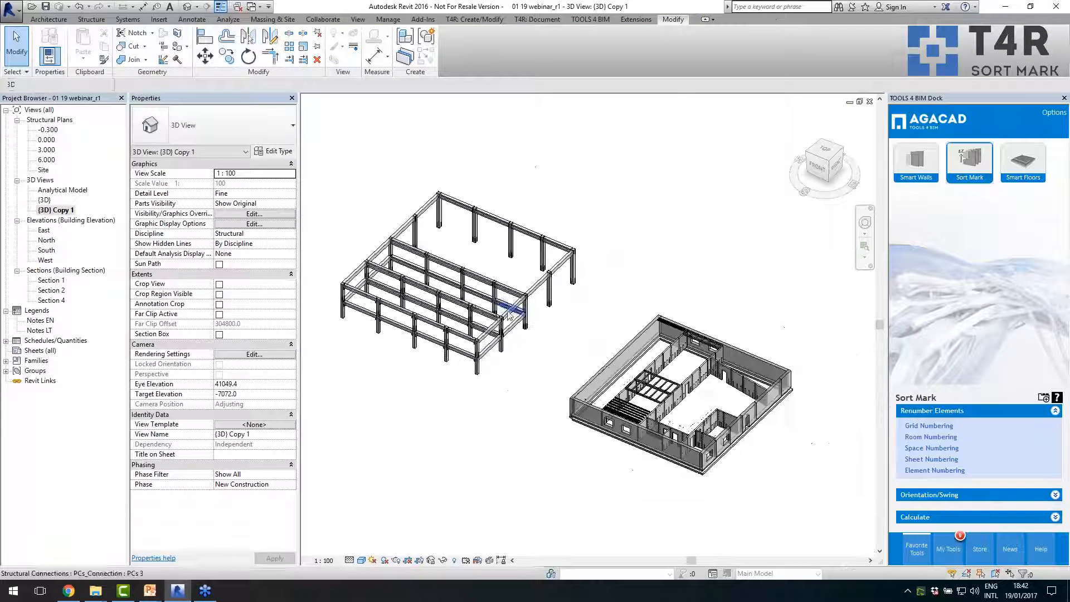
pyautogui.scroll(-2, 560, 368)
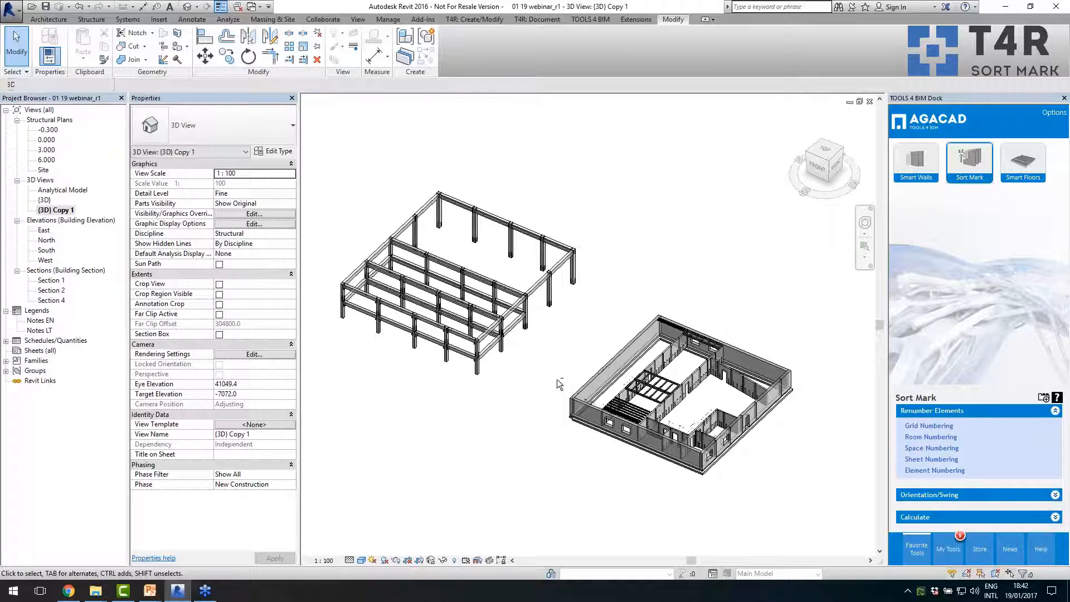
pyautogui.keyDown('shift'); pyautogui.moveTo(560, 383); pyautogui.dragTo(555, 380, button='middle'); pyautogui.keyUp('shift')
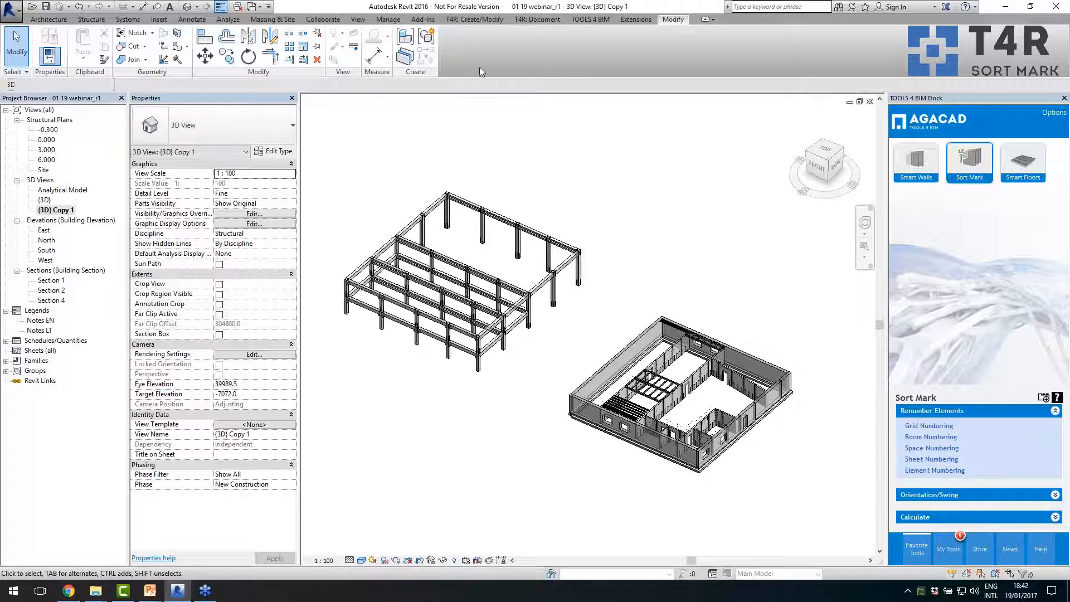
# - Bring up the T4R: Document tools and float the Smart Assemblies group over the 3D view
pyautogui.click(536, 20)
pyautogui.moveTo(359, 73); pyautogui.dragTo(593, 166)
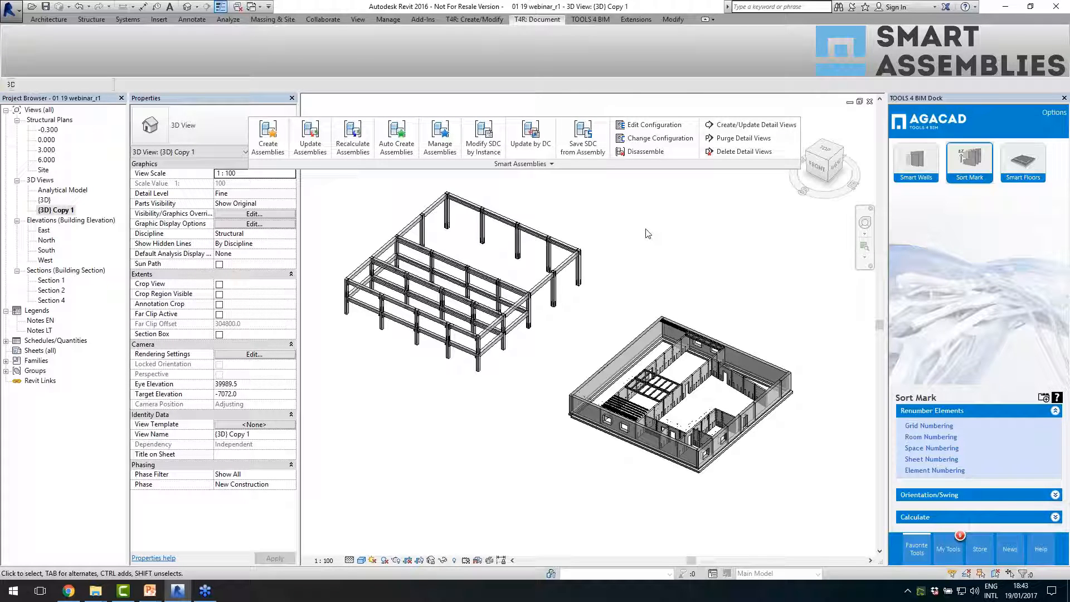
pyautogui.scroll(-1, 417, 284)
pyautogui.scroll(1, 608, 403)
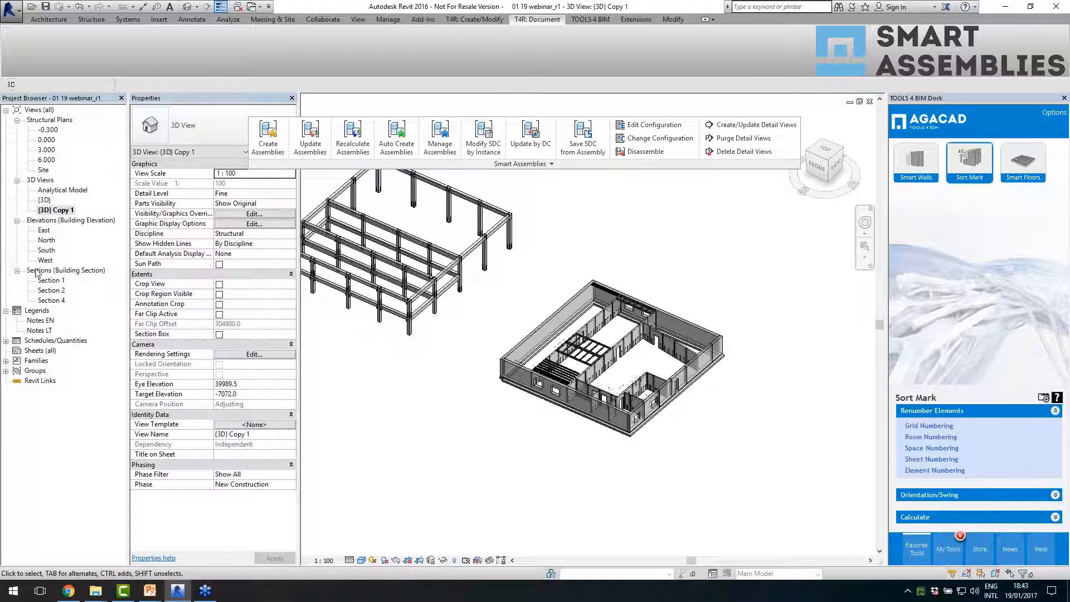
# - Open the {3D} view and frame the precast building with its floor panels
pyautogui.doubleClick(47, 201)
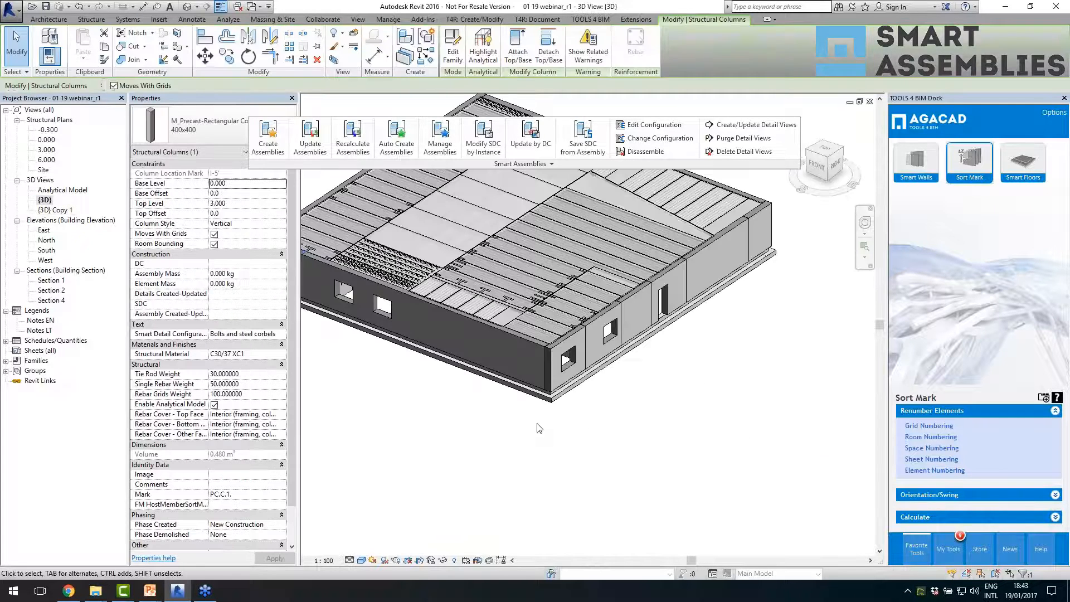
pyautogui.scroll(2, 668, 437)
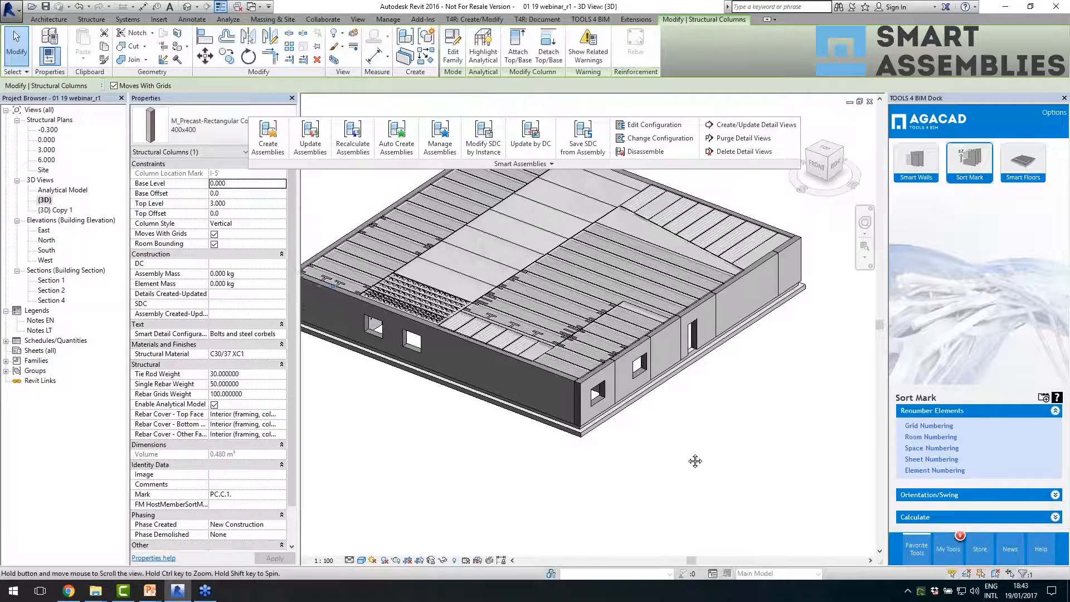
pyautogui.scroll(1, 690, 456)
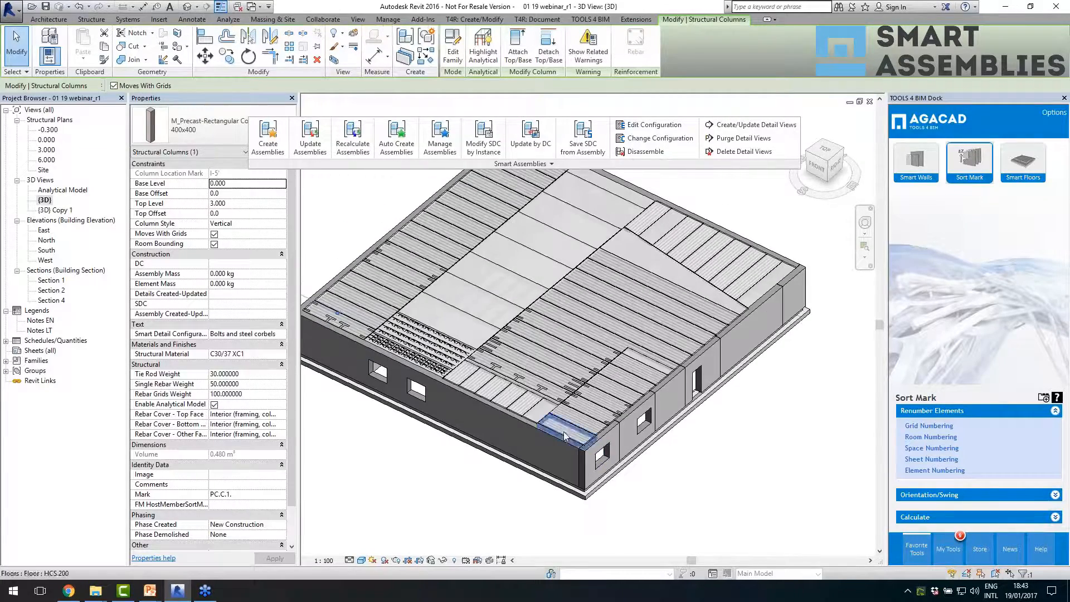
# - Open the Smart Assemblies configuration editor and add two blank assembly view rows to the HCS shop drawing configuration
pyautogui.scroll(2, 528, 363)
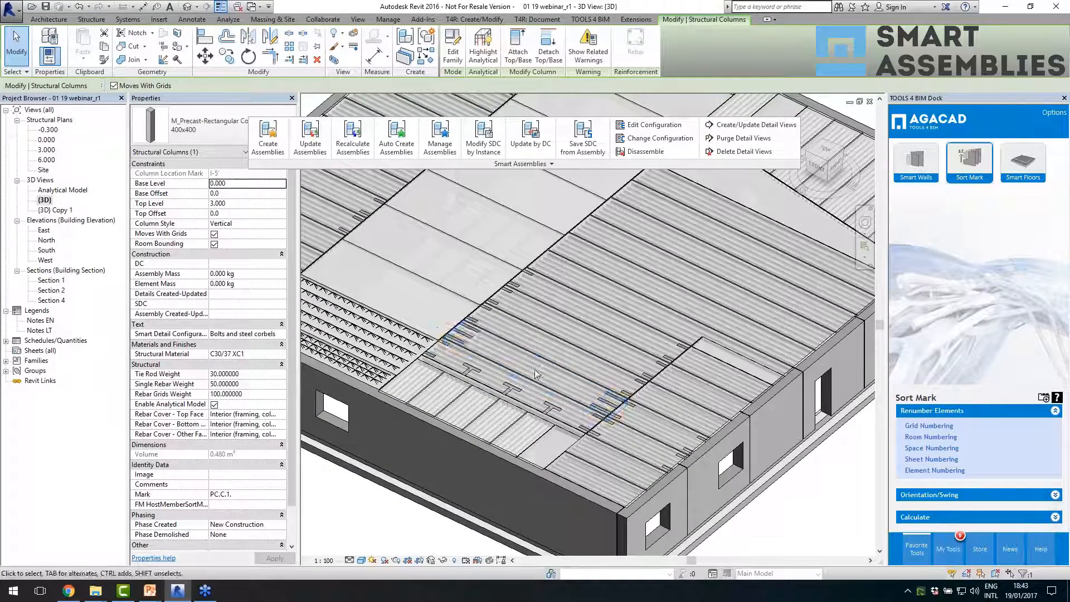
pyautogui.click(449, 165)
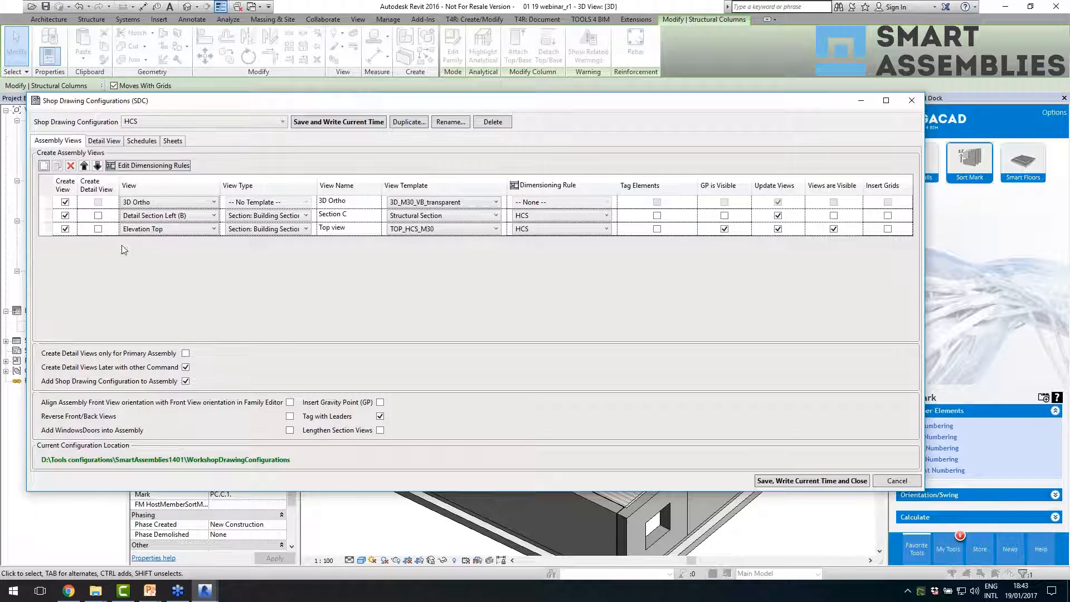
pyautogui.click(44, 166)
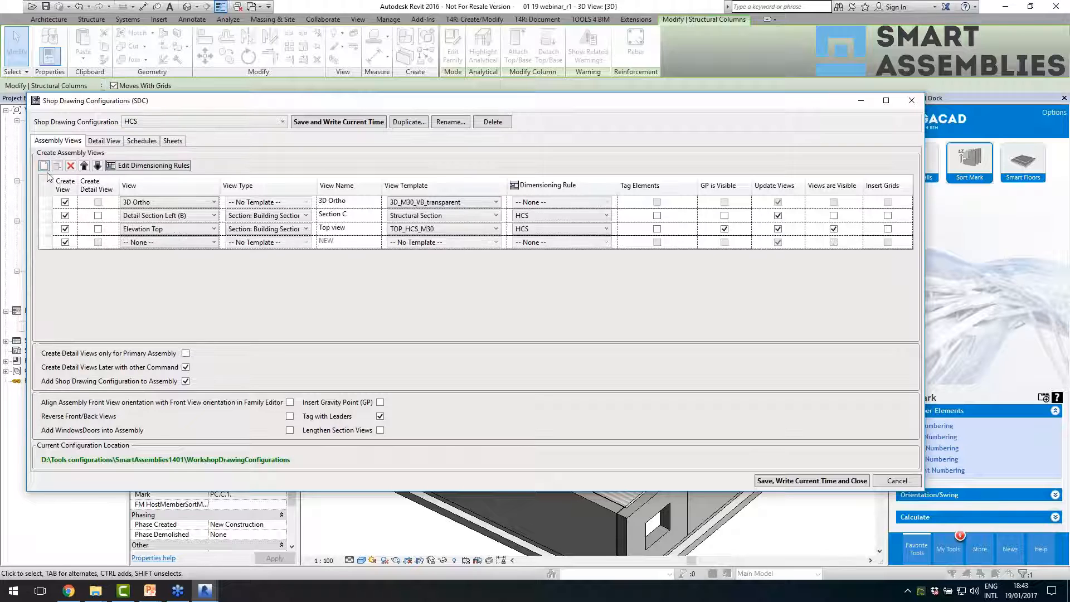
pyautogui.click(44, 166)
# - Review the view choices for the first new row and the view type choices for the Elevation Top row
pyautogui.click(134, 243)
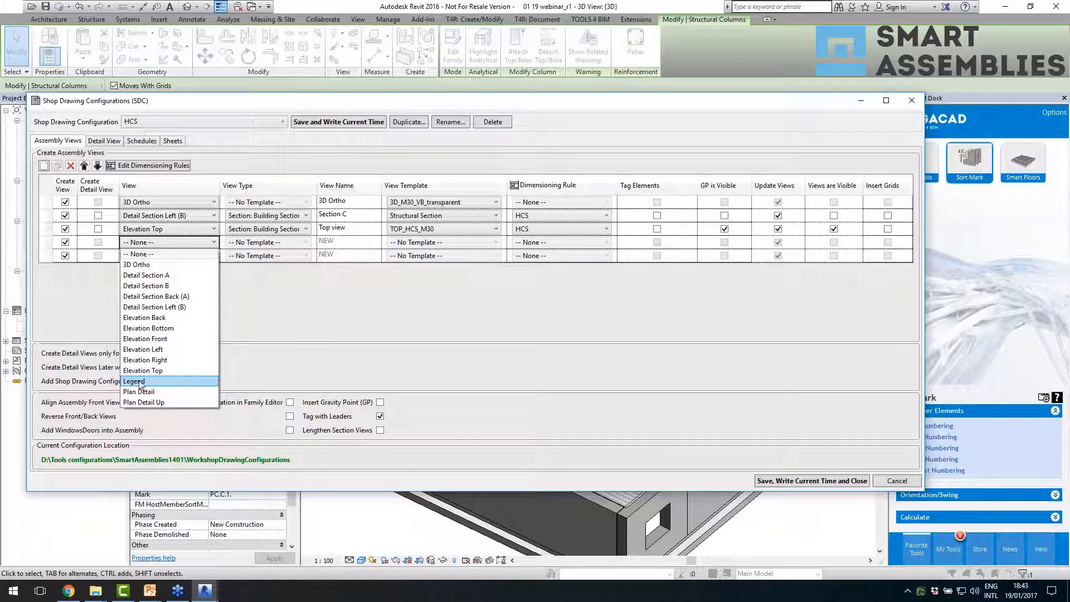
pyautogui.click(314, 333)
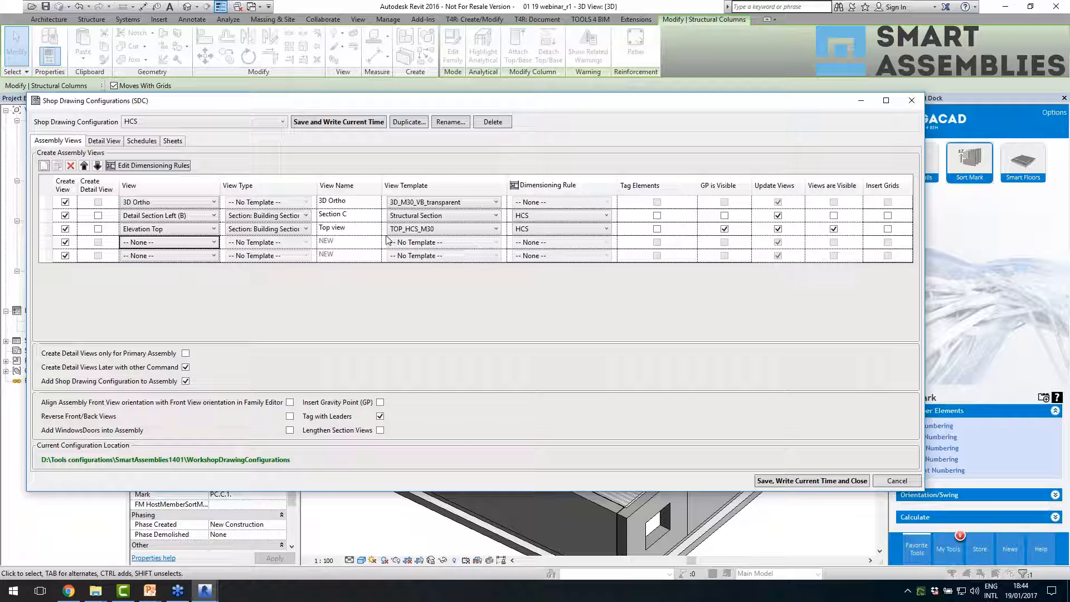
pyautogui.click(260, 227)
pyautogui.click(260, 227)
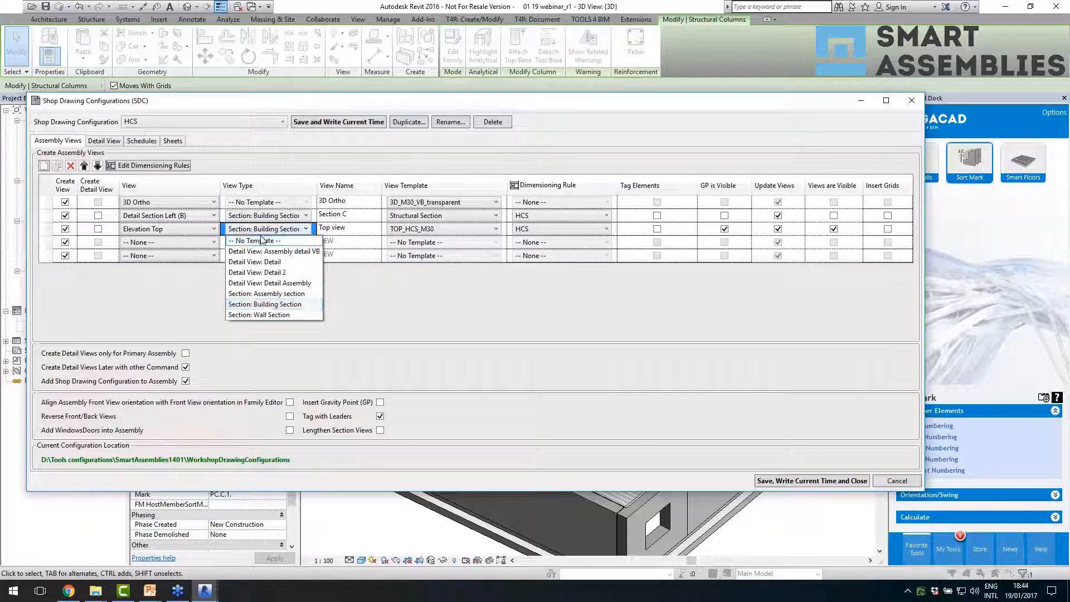
pyautogui.click(317, 304)
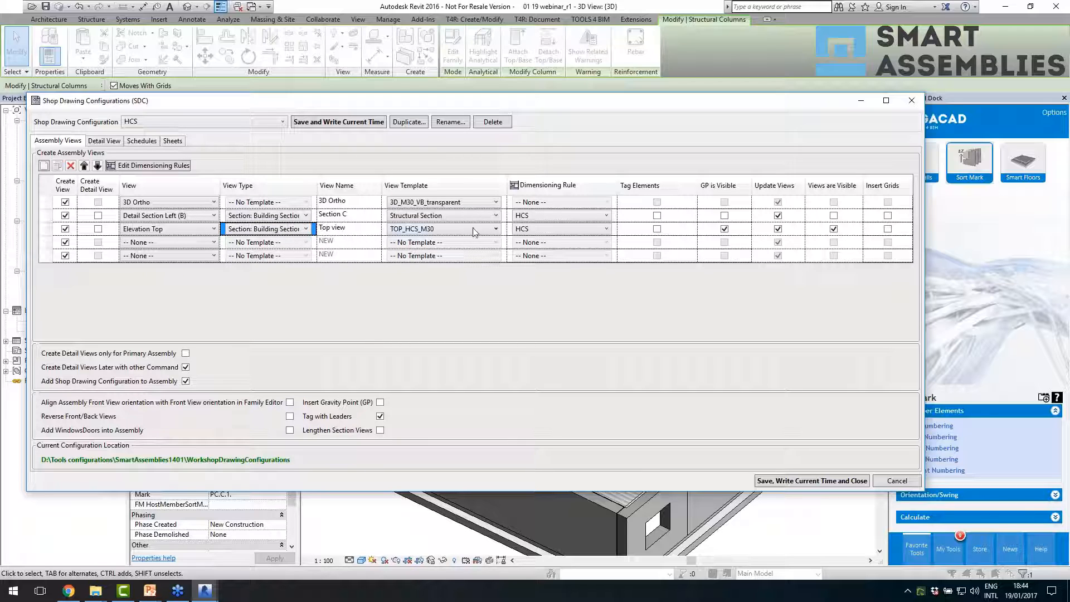
# - Review the view name, view template and dimensioning rule options of the Elevation Top assembly view
pyautogui.click(446, 233)
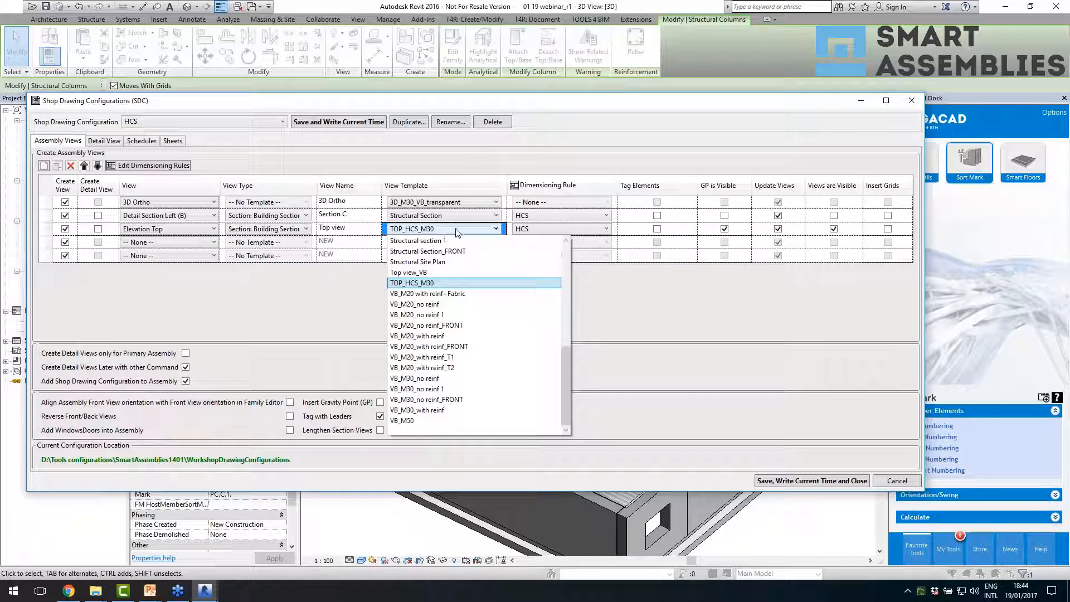
pyautogui.click(367, 229)
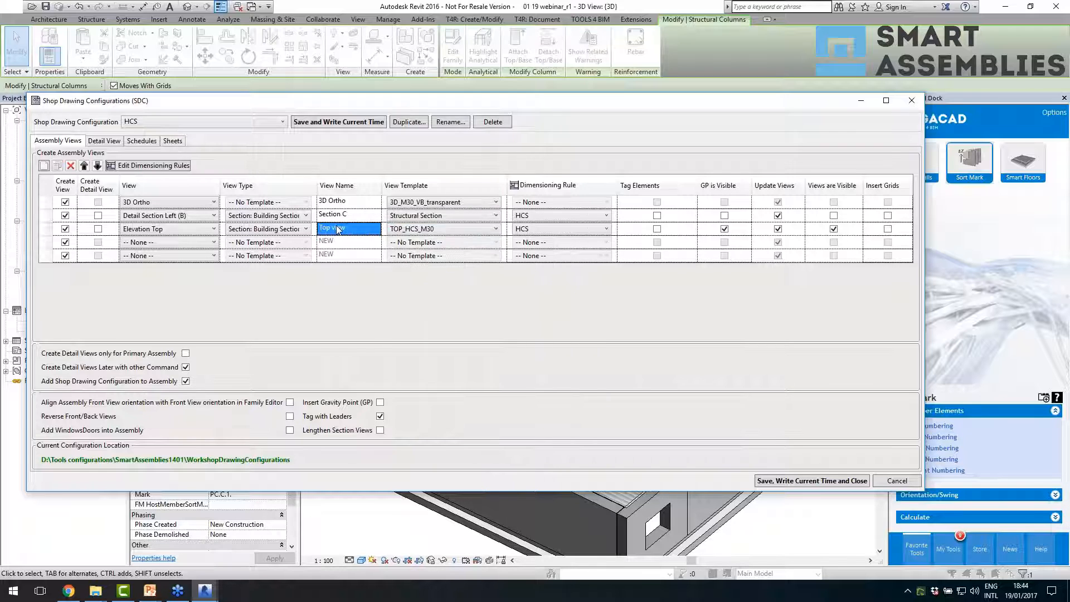
pyautogui.click(355, 216)
pyautogui.click(365, 229)
pyautogui.click(416, 230)
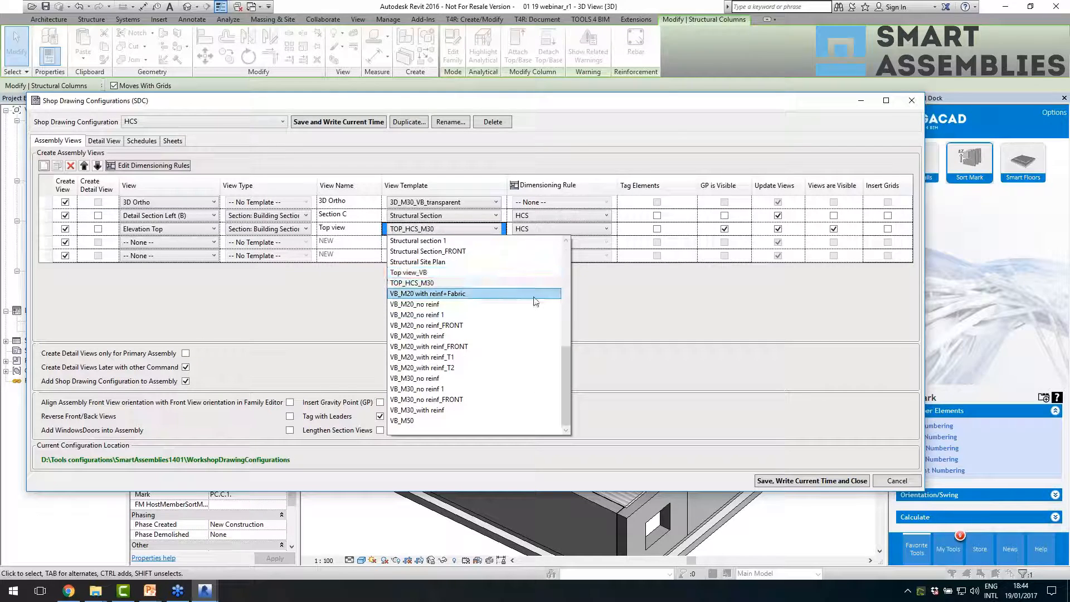
pyautogui.scroll(8, 558, 360)
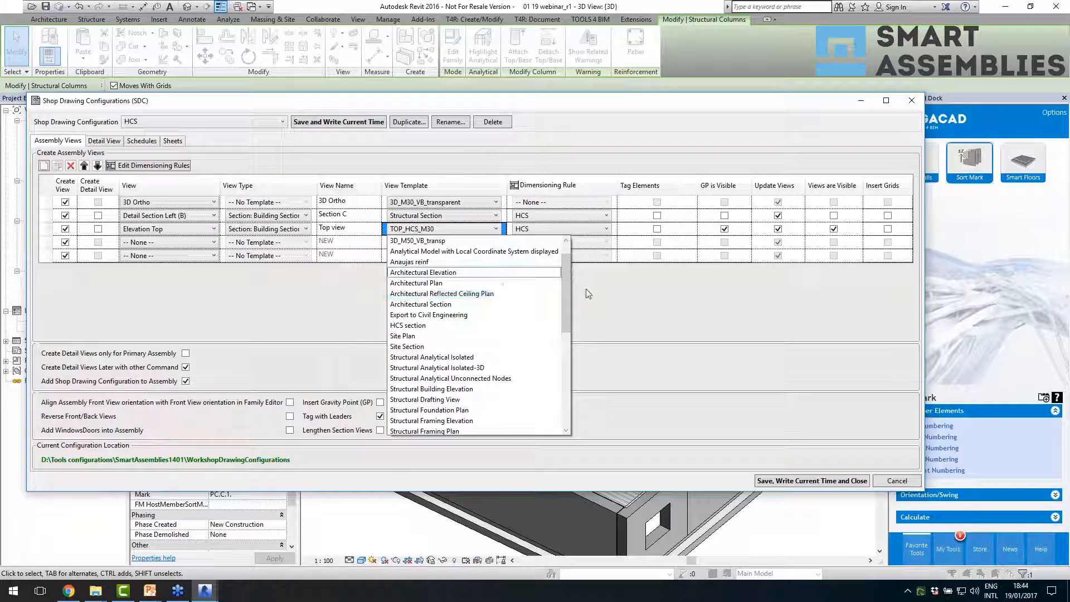
pyautogui.click(612, 316)
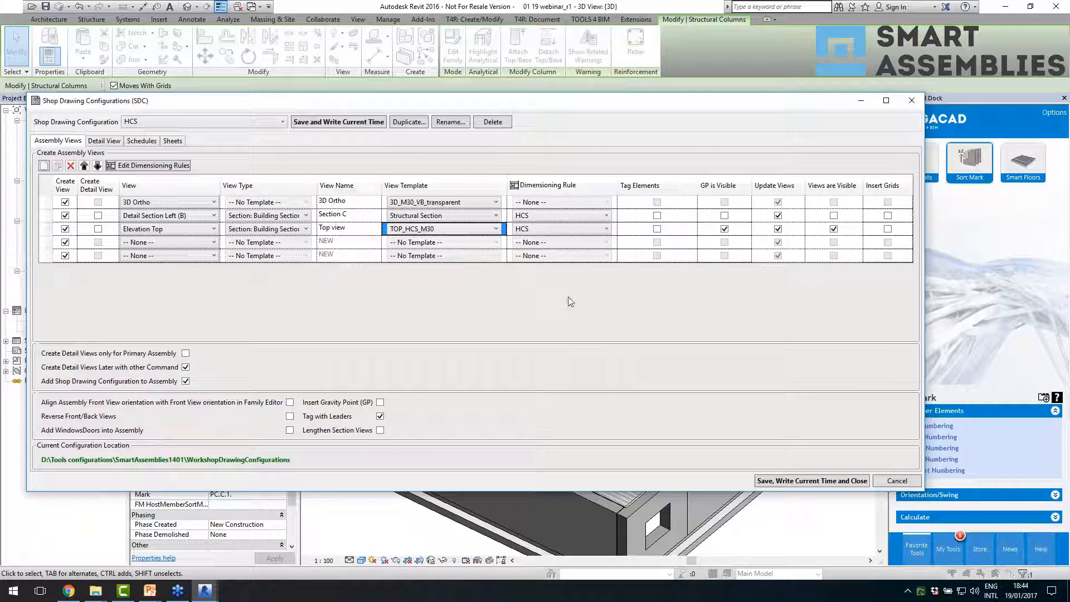
pyautogui.click(580, 229)
pyautogui.click(581, 229)
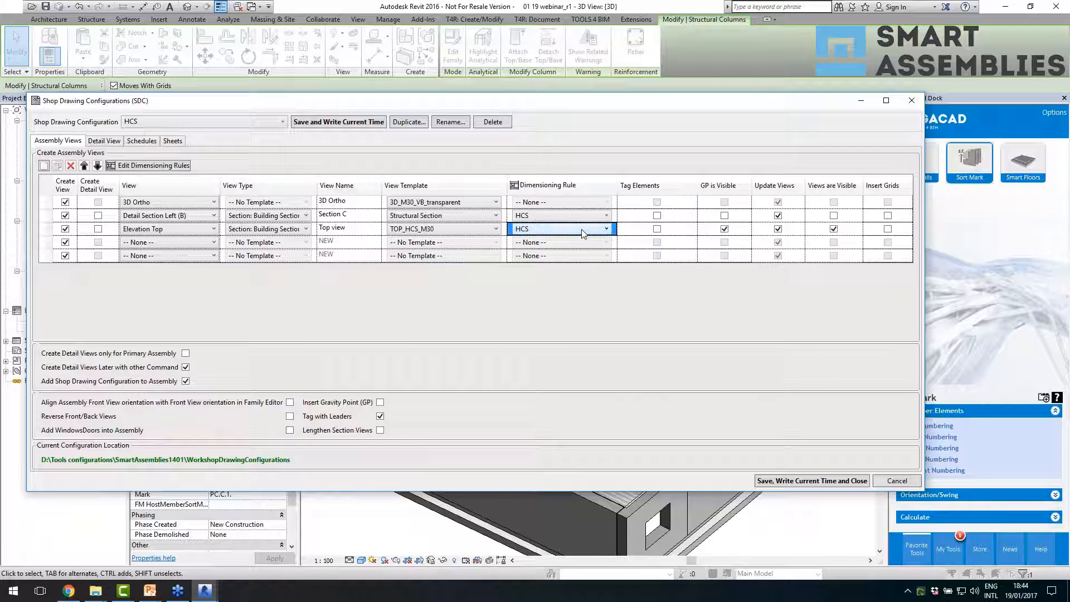
# - Open the dimensioning rules editor and review the main element geometry's common dimensioning, general rule and non-standard cut settings
pyautogui.click(156, 165)
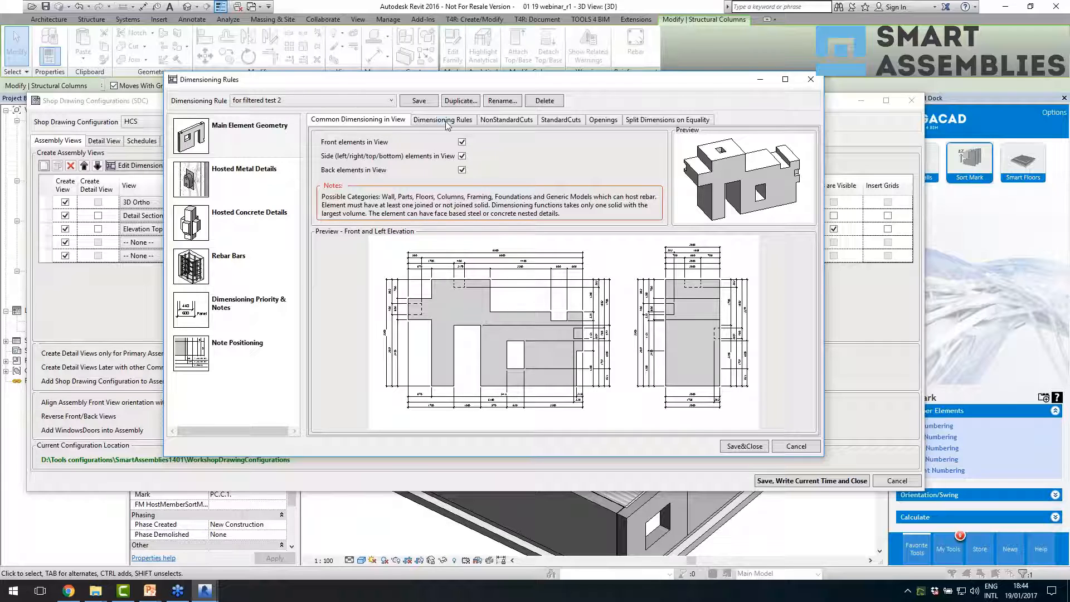
pyautogui.click(505, 120)
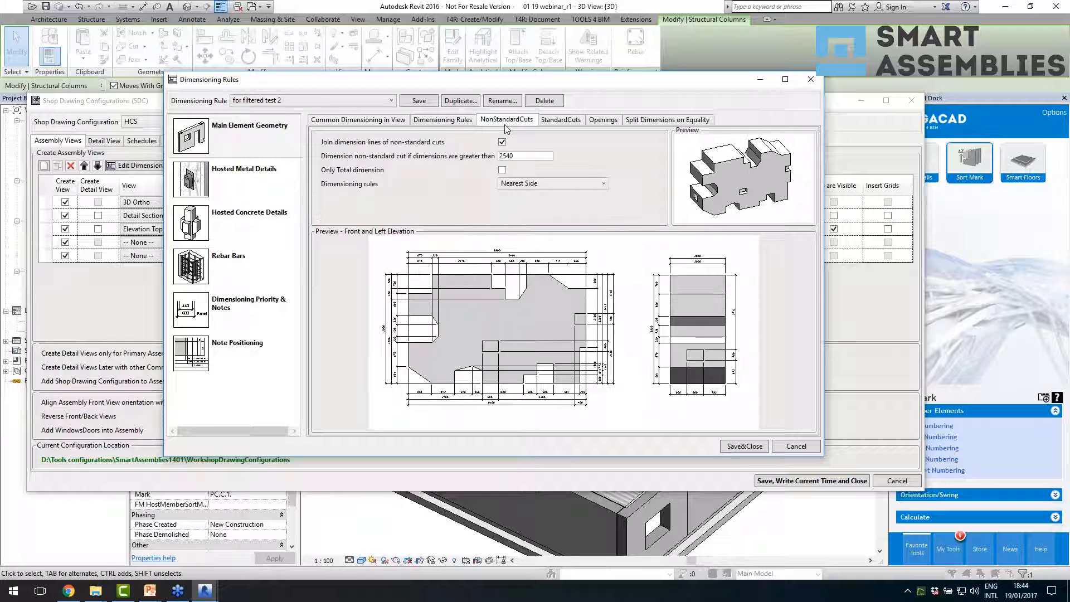
pyautogui.click(536, 157)
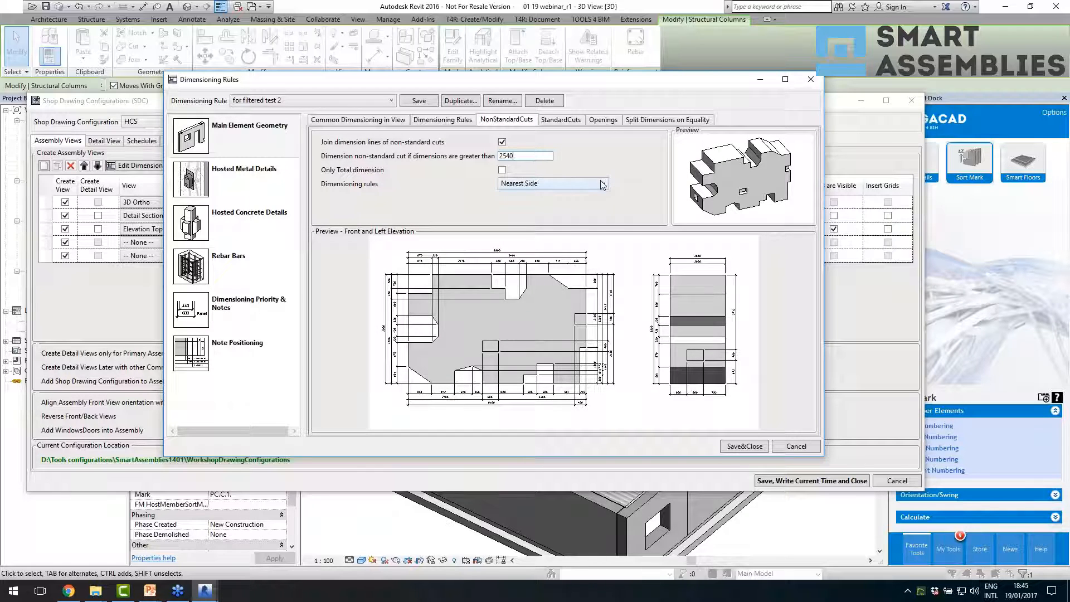
pyautogui.click(380, 128)
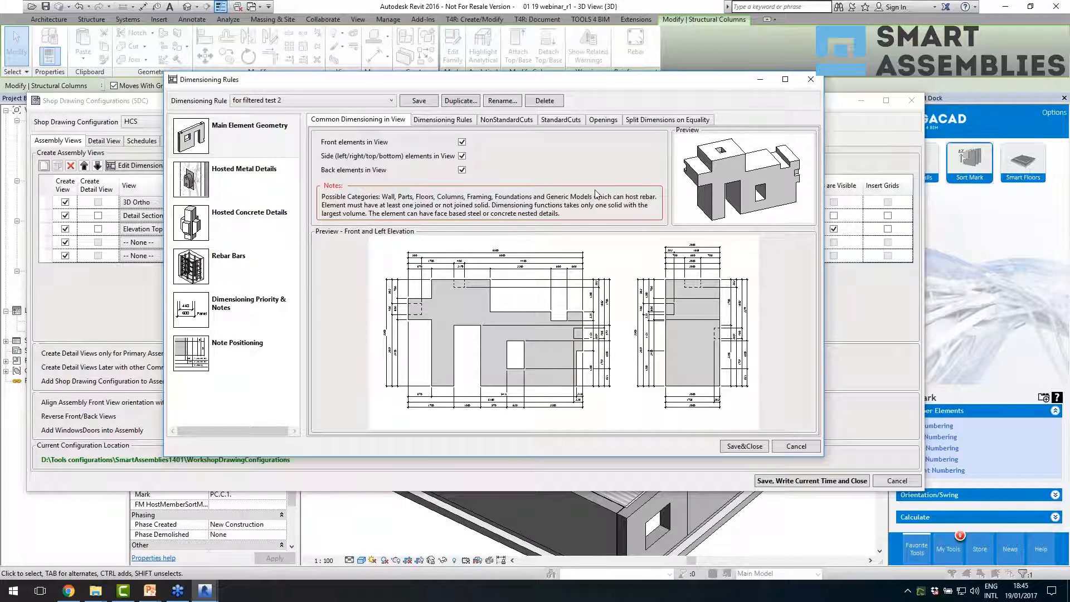
pyautogui.click(446, 120)
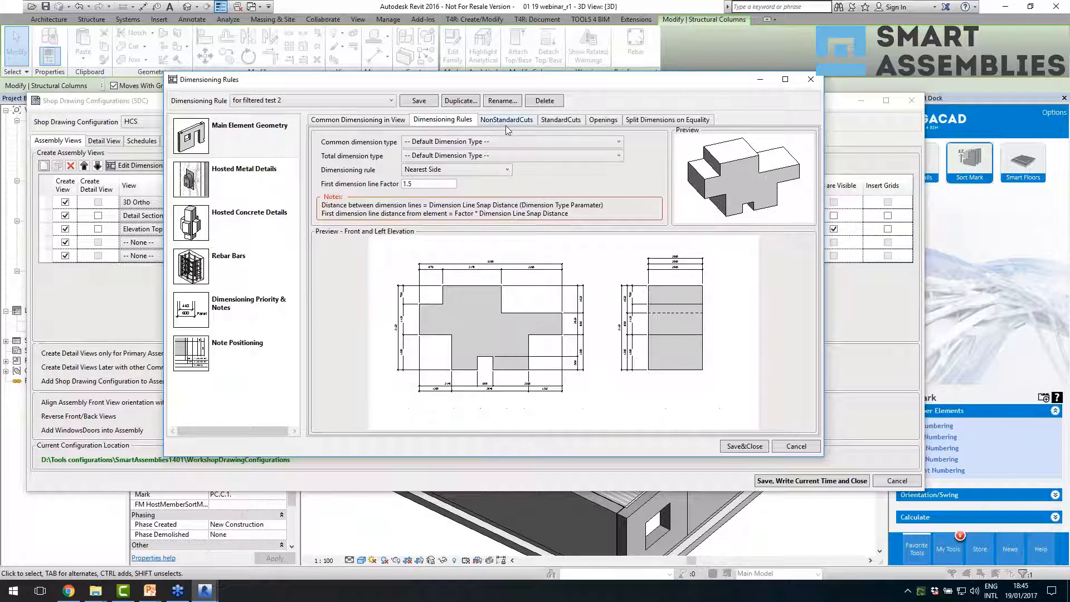
pyautogui.click(506, 120)
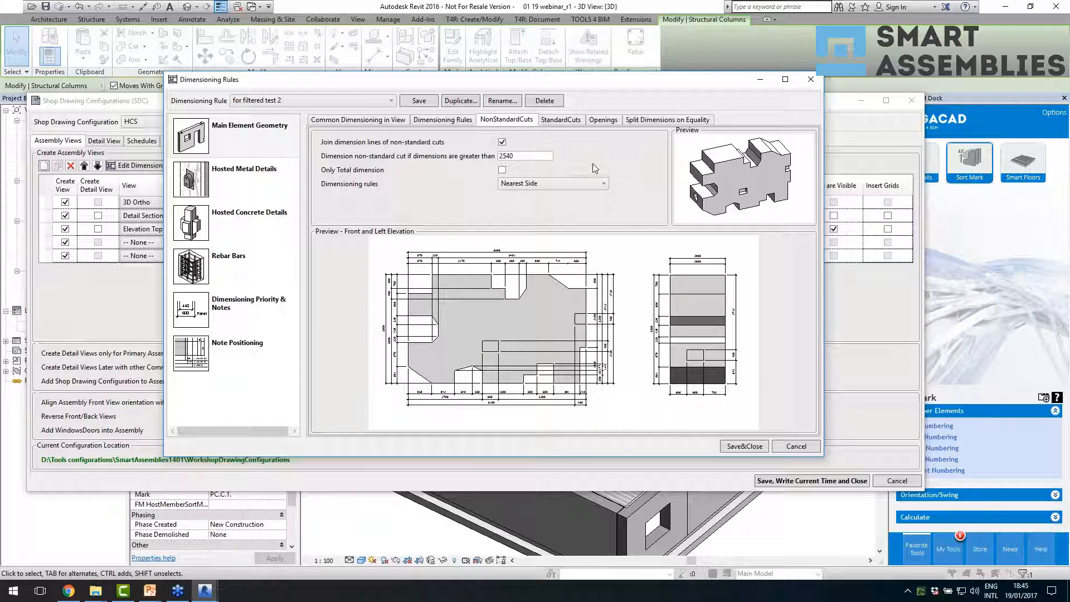
pyautogui.doubleClick(507, 156)
# - Turn off joining the dimension lines of standard and non-standard cuts in the main element geometry's standard cut settings
pyautogui.click(567, 120)
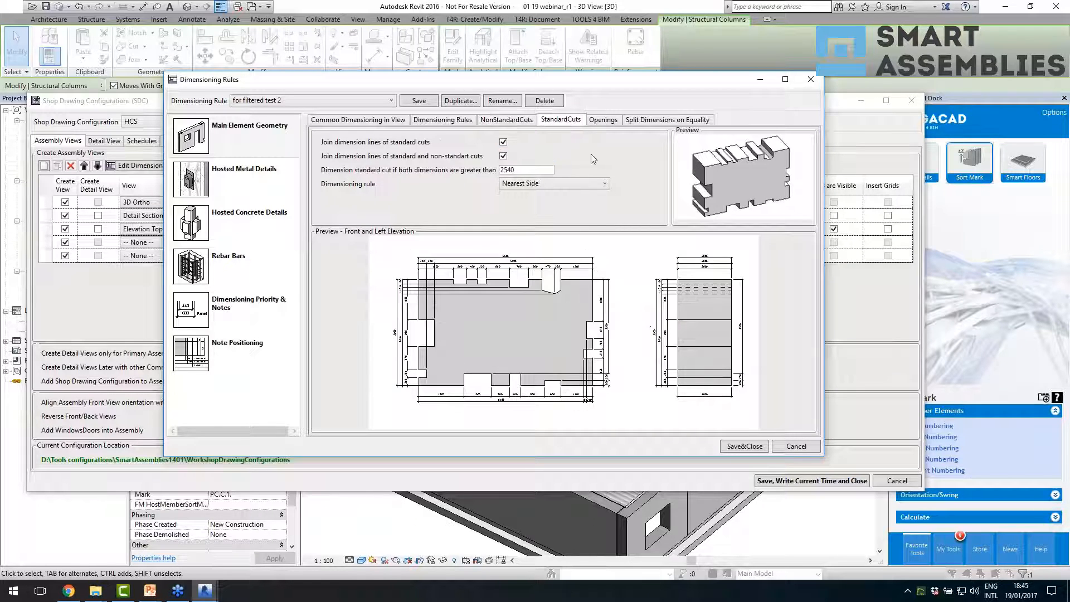
pyautogui.click(530, 171)
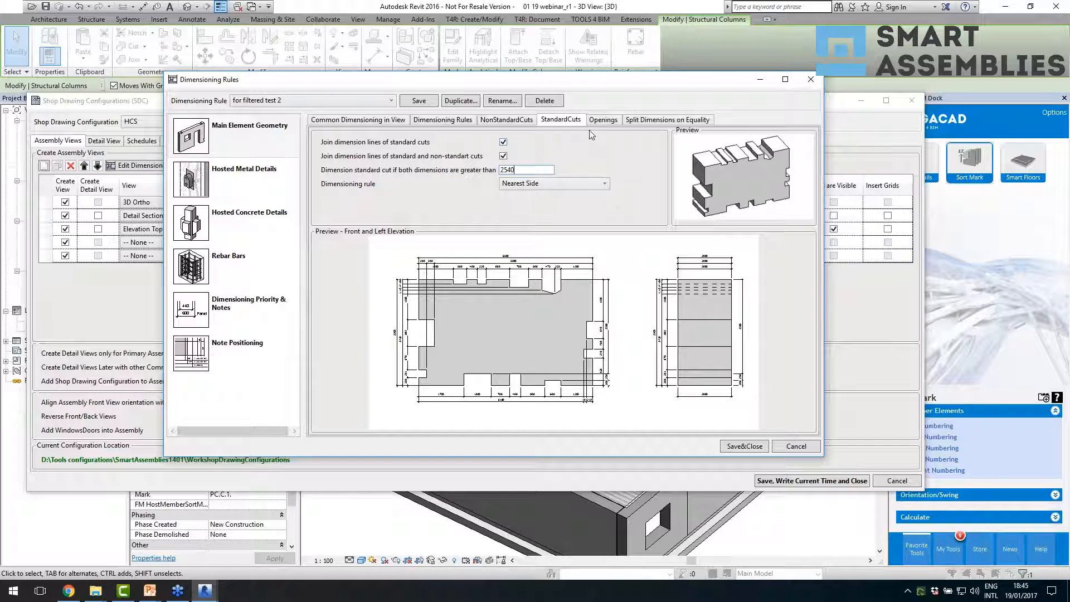
pyautogui.click(618, 156)
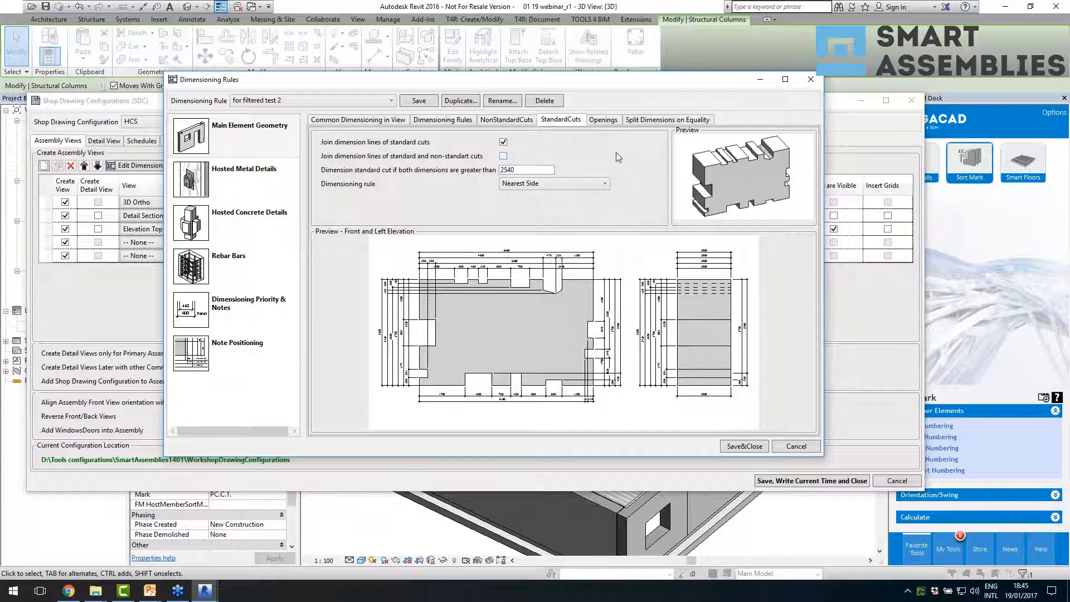
# - Review the main element geometry's settings for openings and for splitting dimensions on equality
pyautogui.click(609, 120)
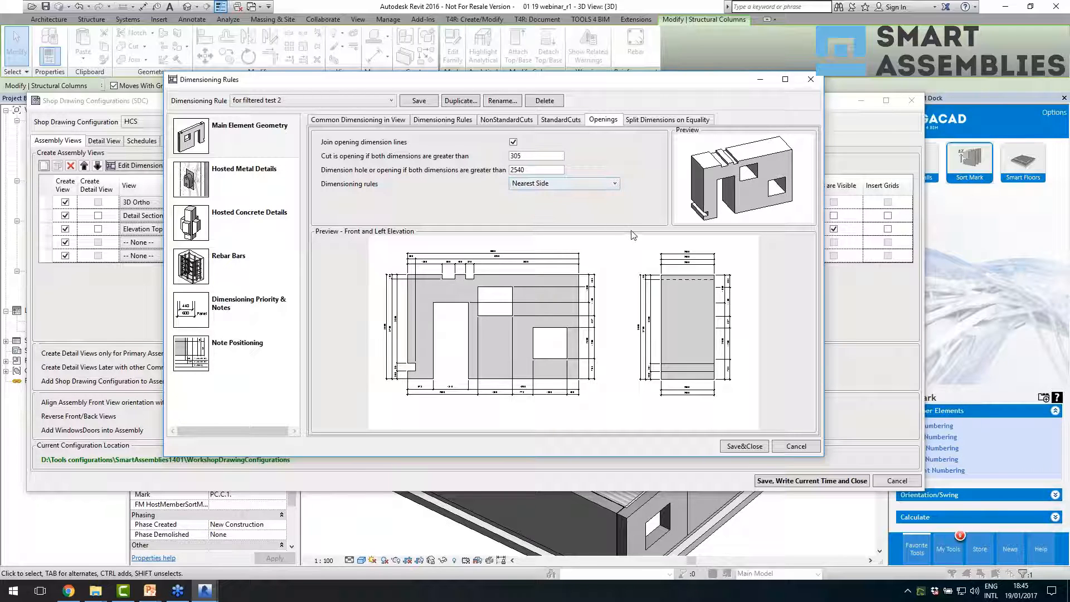
pyautogui.click(657, 122)
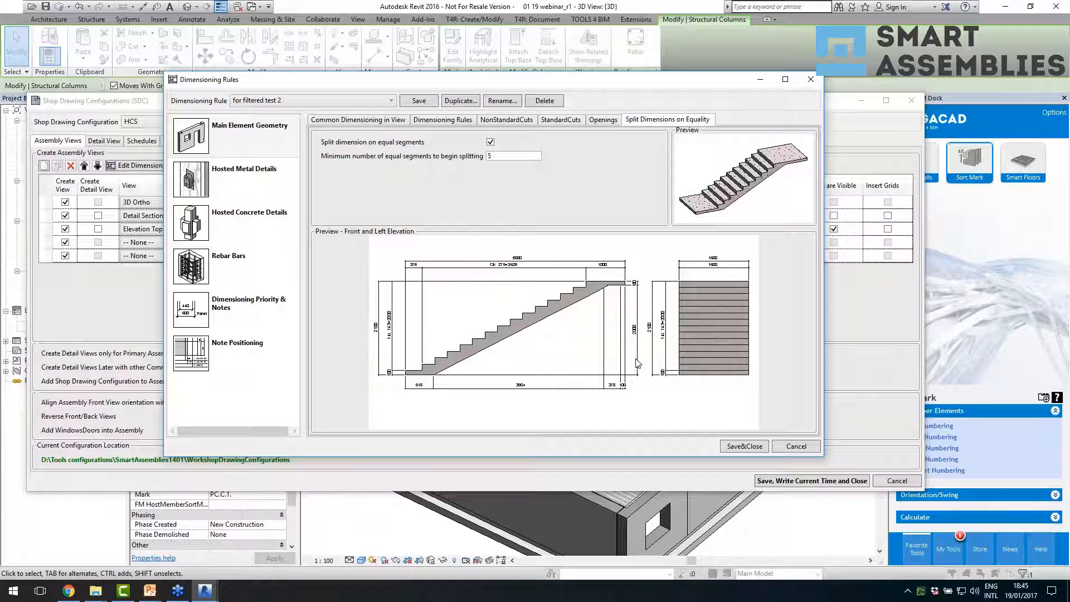
# - Switch Lines in Geometry is Priority and Only Total dimension off and back on for hosted metal details to compare the previews
pyautogui.click(256, 182)
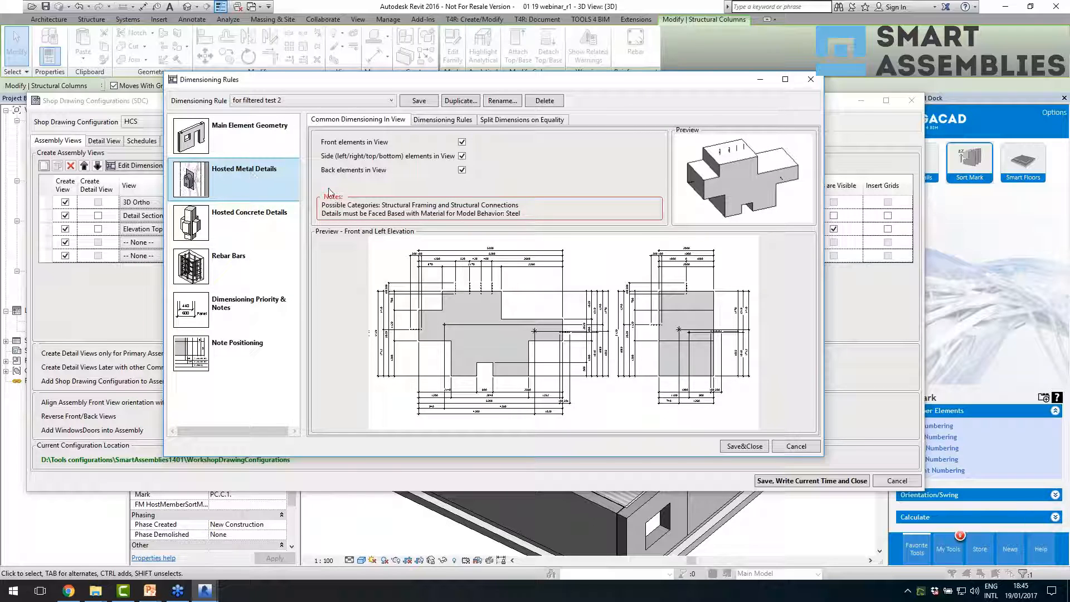
pyautogui.click(422, 121)
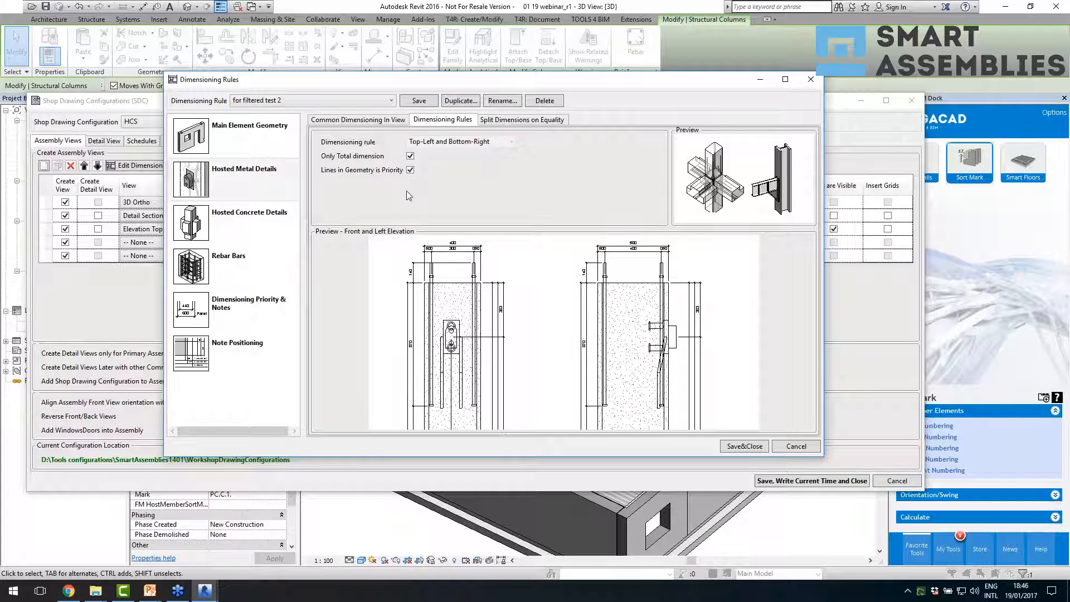
pyautogui.click(410, 170)
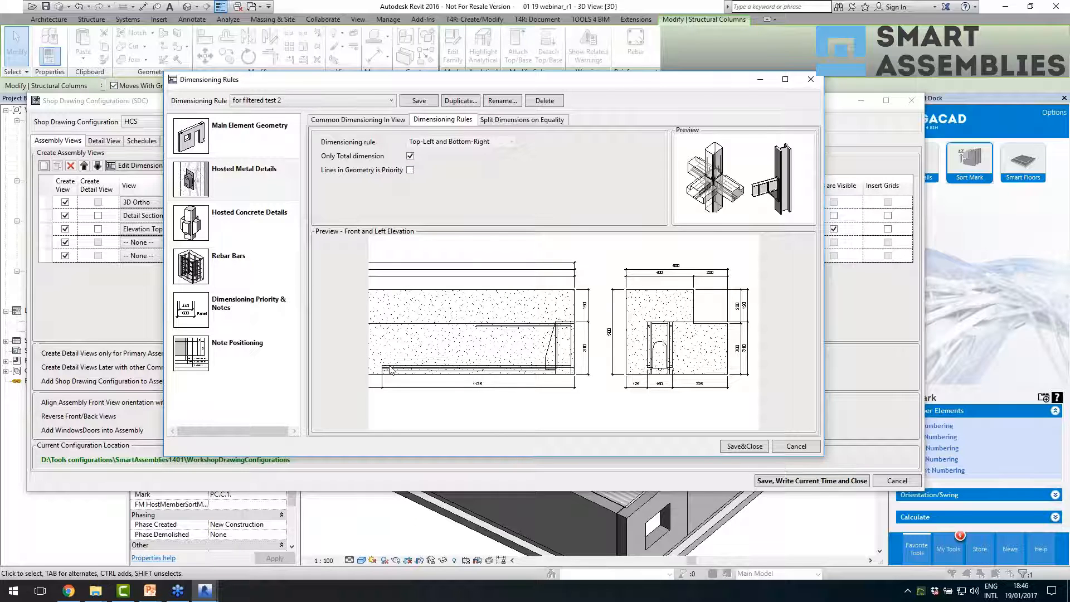
pyautogui.click(411, 156)
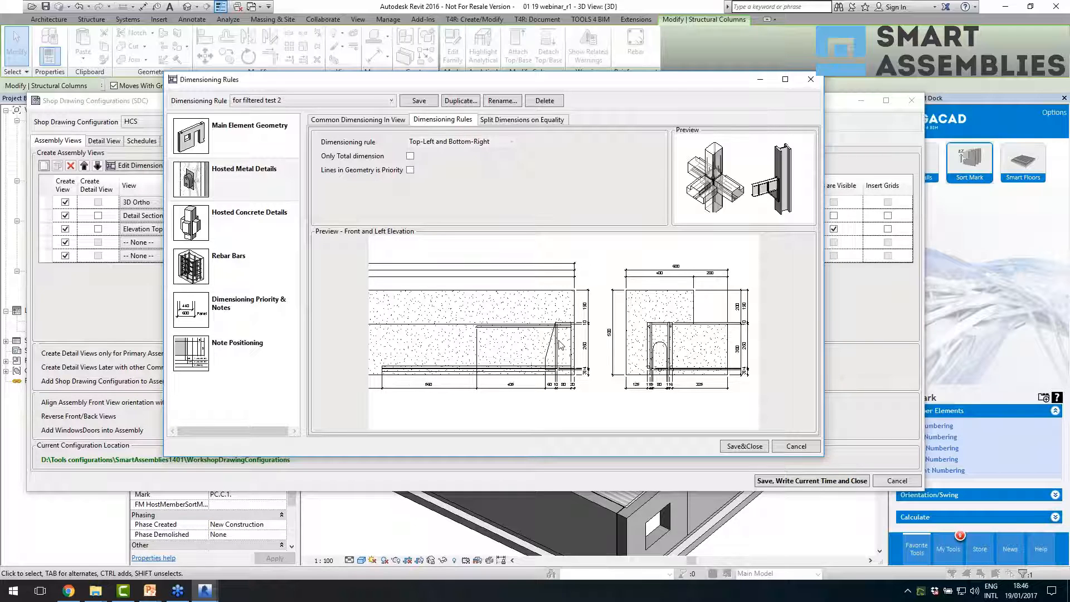
pyautogui.click(410, 156)
pyautogui.click(410, 170)
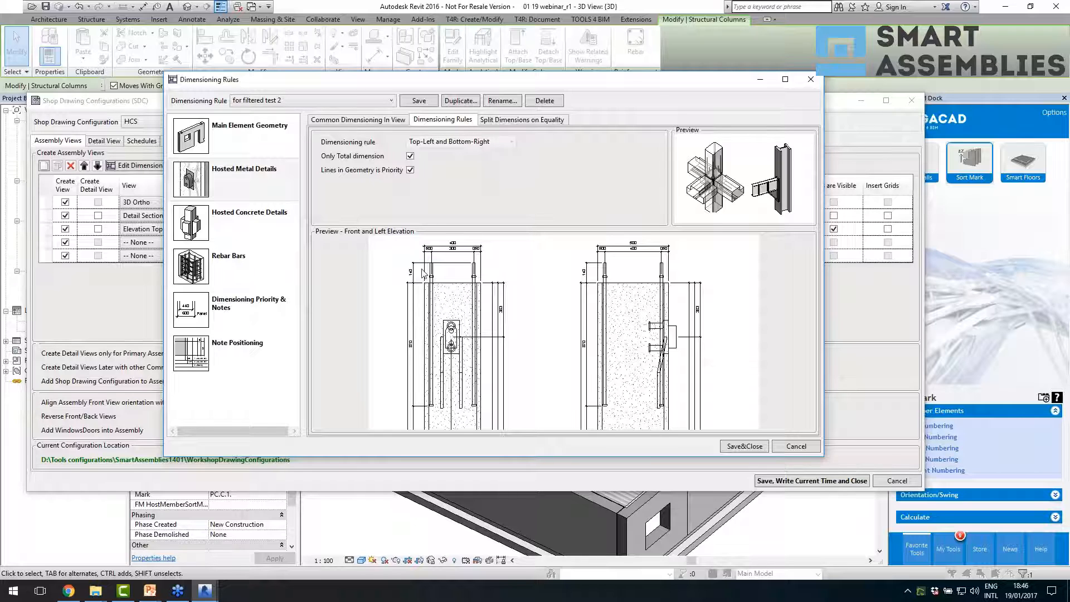
# - Review the hosted concrete details' common dimensioning and dimensioning rule settings, and compare them with the hosted metal details
pyautogui.click(250, 218)
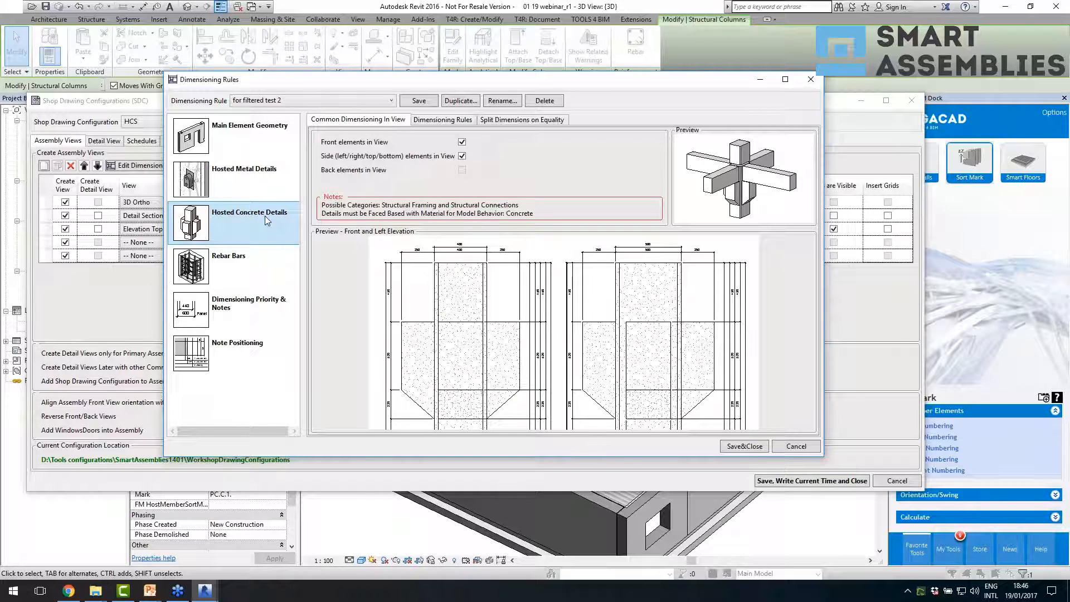
pyautogui.click(444, 122)
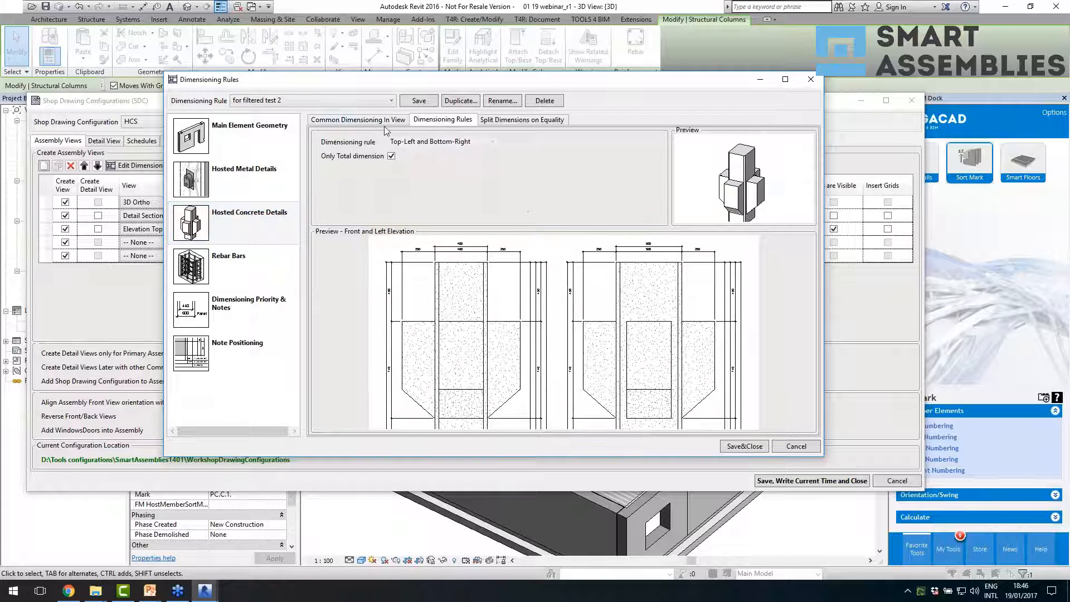
pyautogui.click(397, 122)
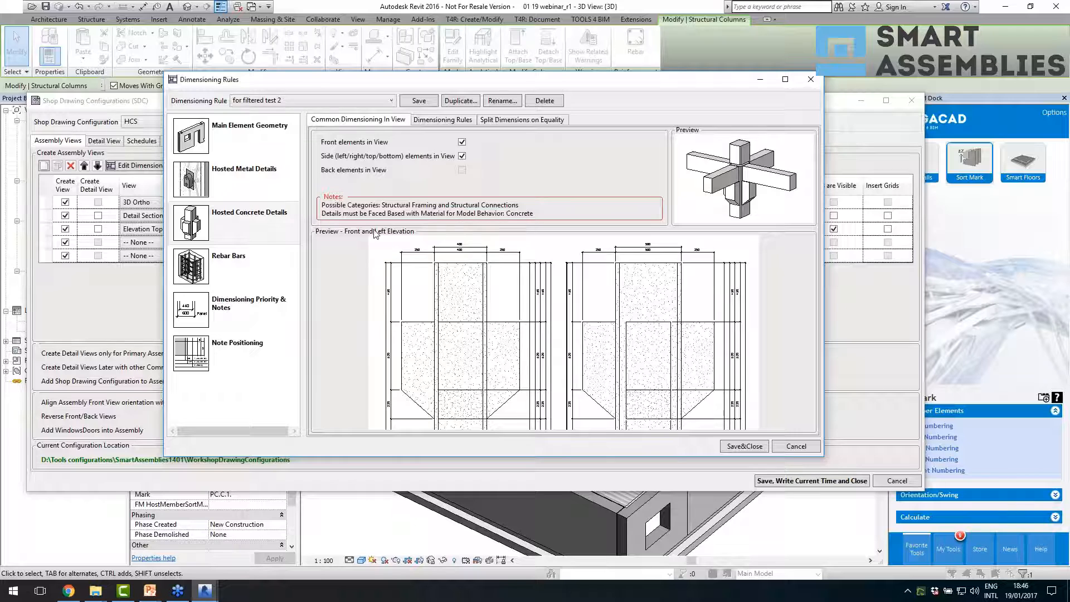
pyautogui.click(261, 191)
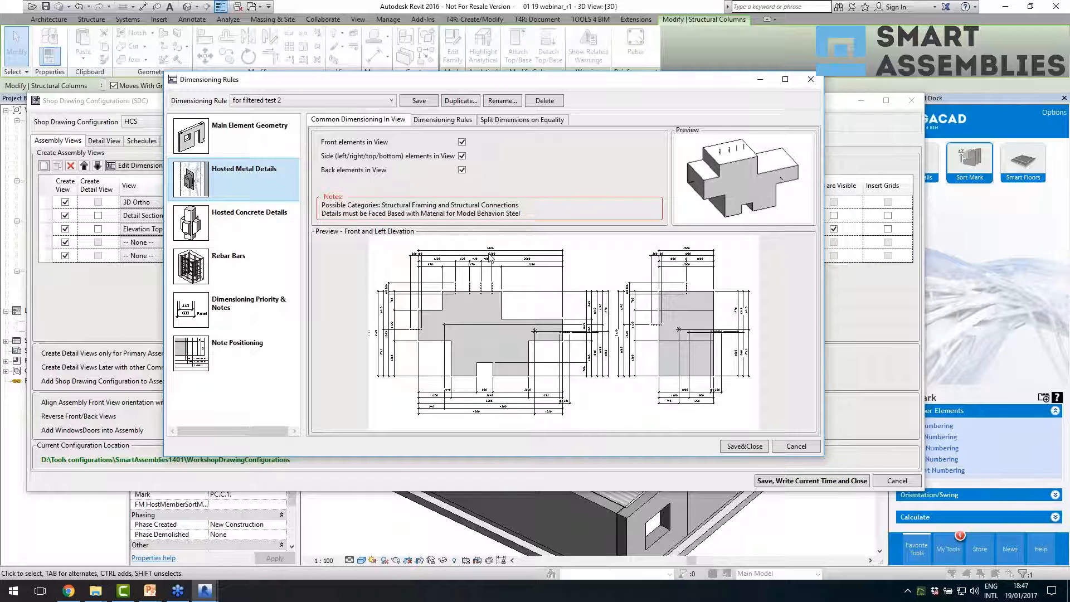
# - Review the rebar bar dimensioning, the dimensioning priority and notes settings, and the list of saved dimensioning rules
pyautogui.click(268, 258)
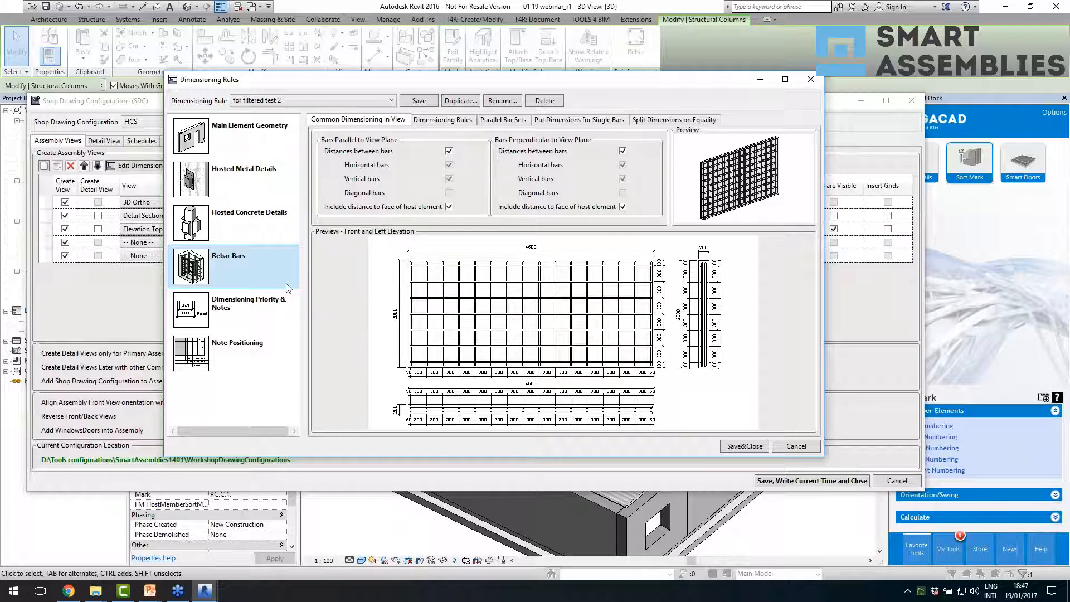
pyautogui.click(268, 305)
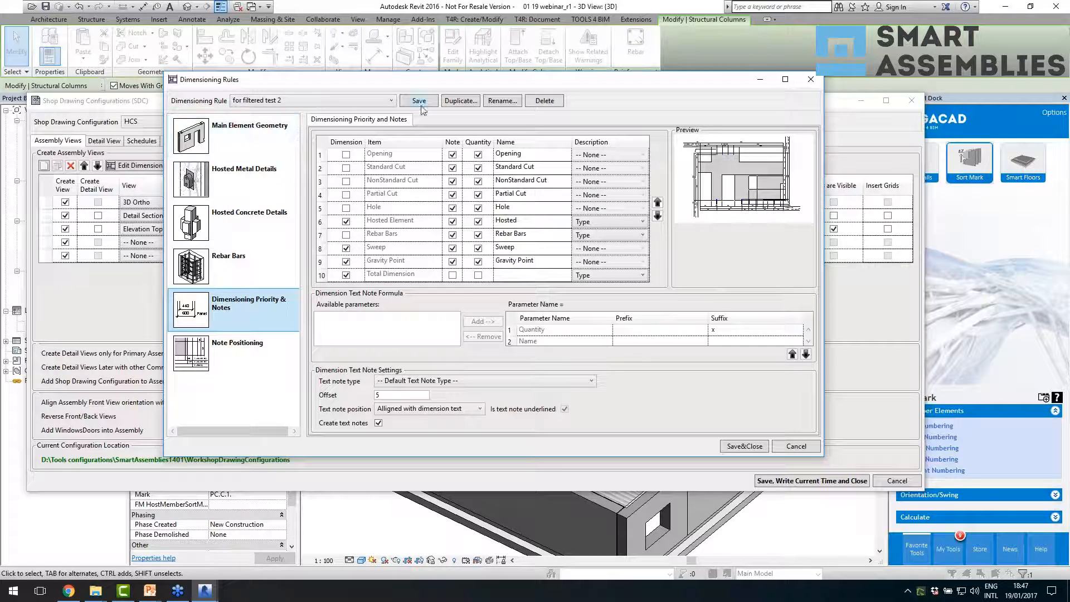
pyautogui.click(371, 103)
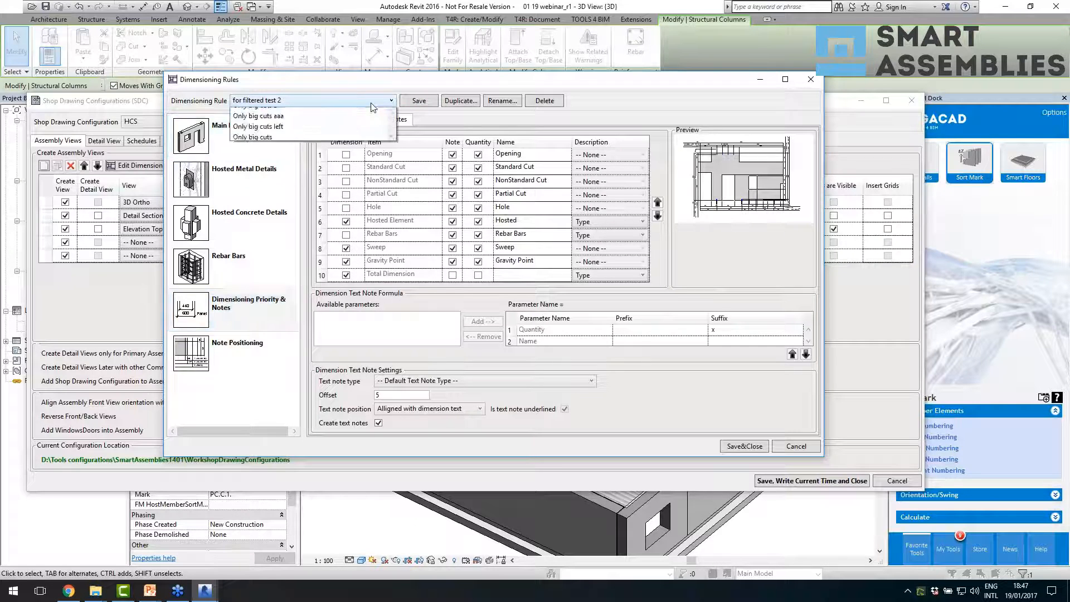
pyautogui.click(600, 117)
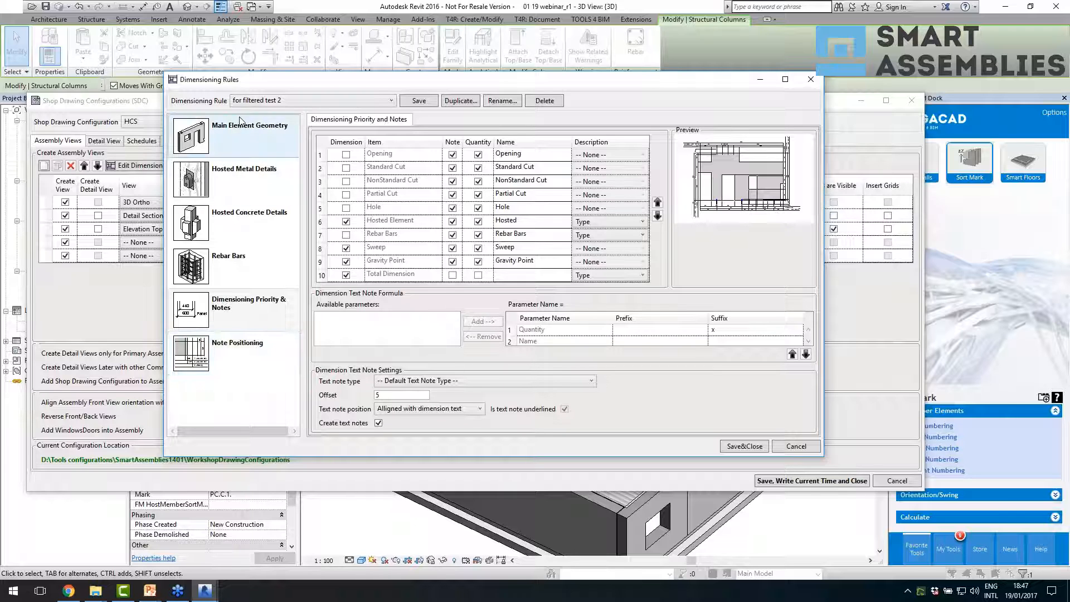
# - Preview the note positioning with connected dimension lines and with the top and bottom notes off, and discard the rule changes
pyautogui.click(254, 349)
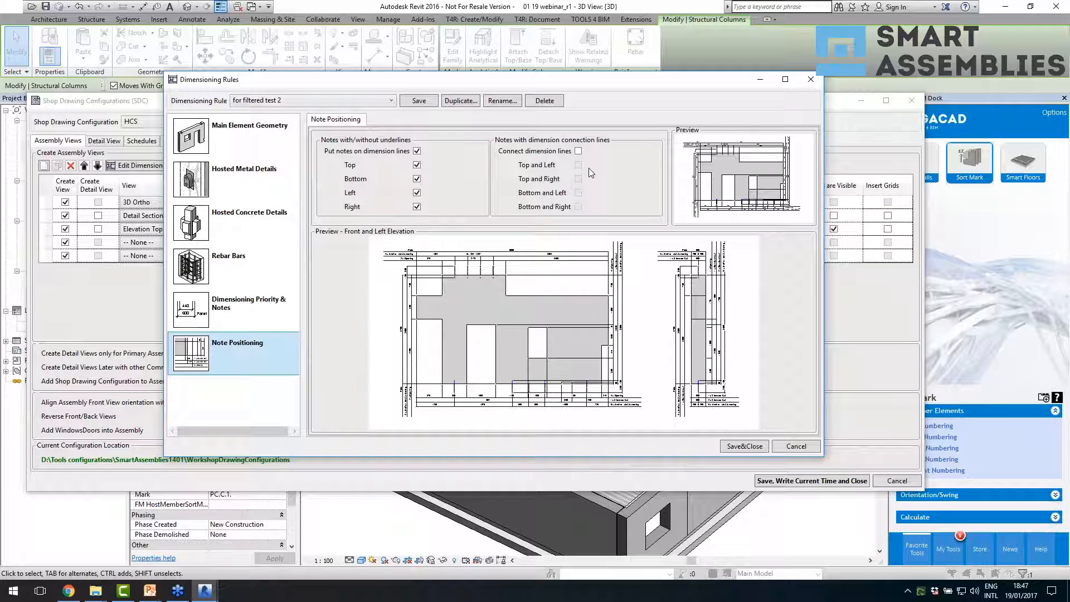
pyautogui.click(578, 151)
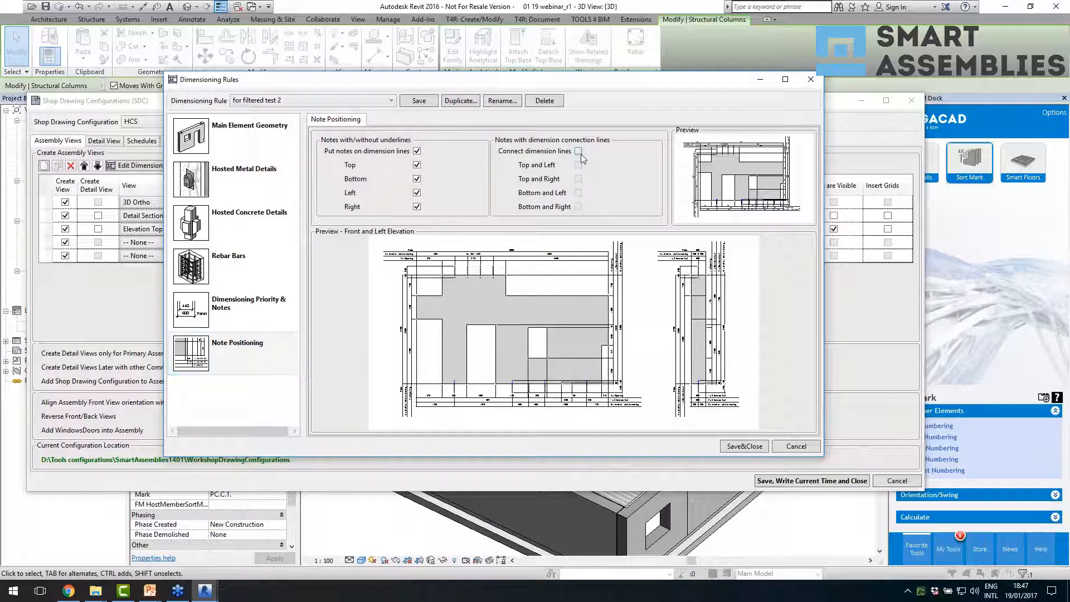
pyautogui.click(417, 151)
pyautogui.click(418, 166)
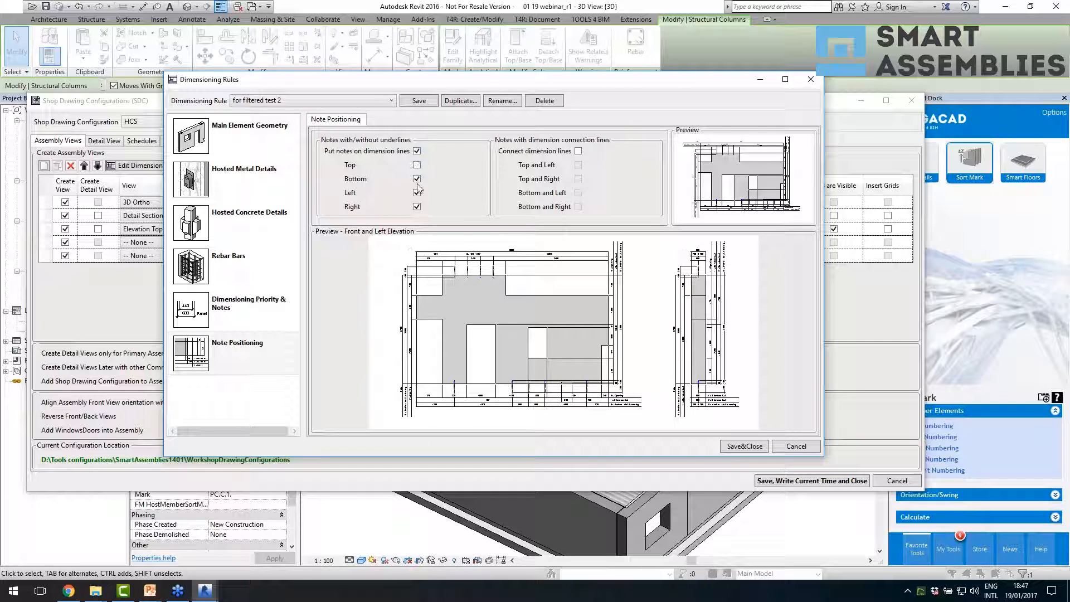
pyautogui.click(417, 179)
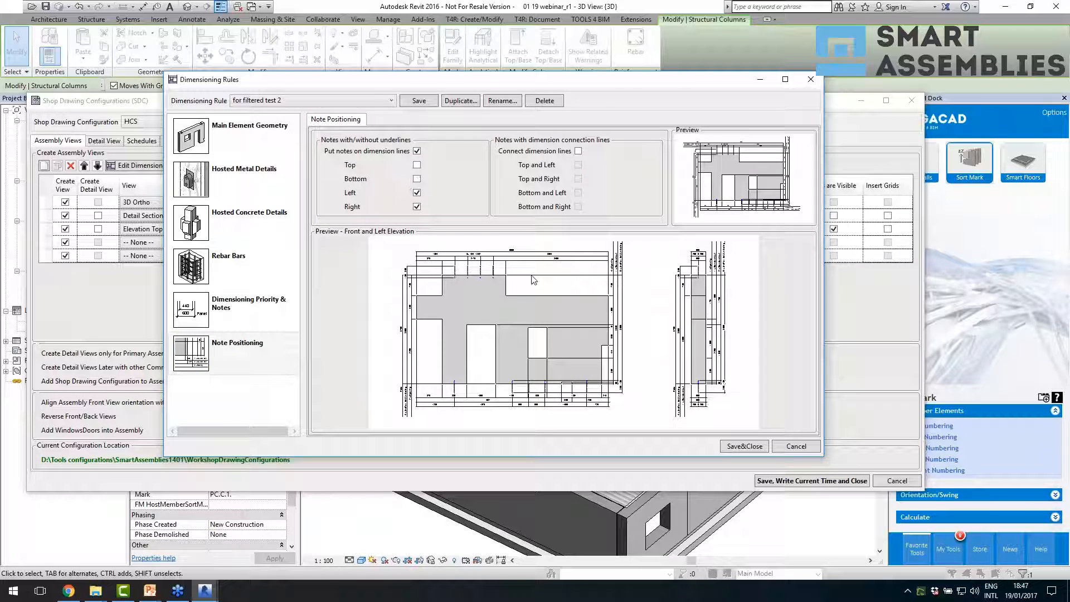
pyautogui.click(809, 448)
# - Assign the No cuts dimensioning rule to the Section C view and leave Reverse Front/Back Views off
pyautogui.click(605, 215)
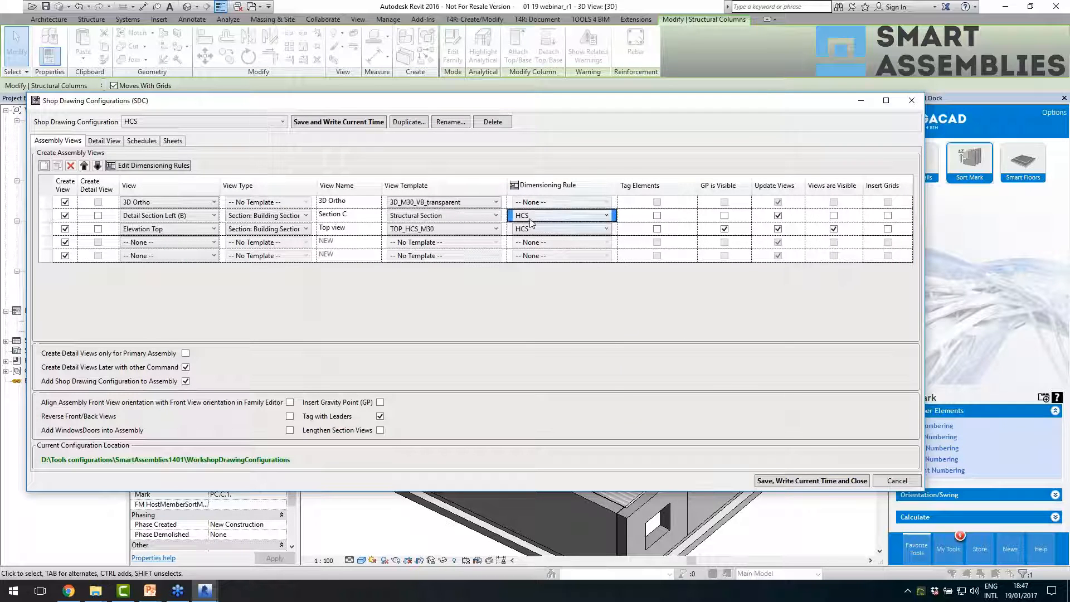
pyautogui.click(546, 270)
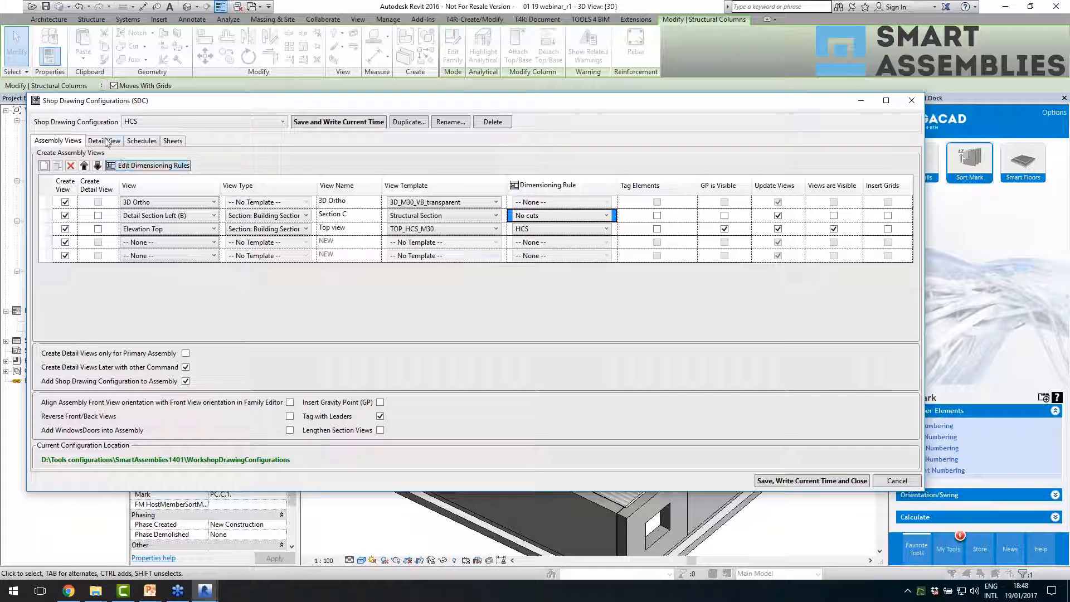
pyautogui.click(289, 416)
pyautogui.click(290, 416)
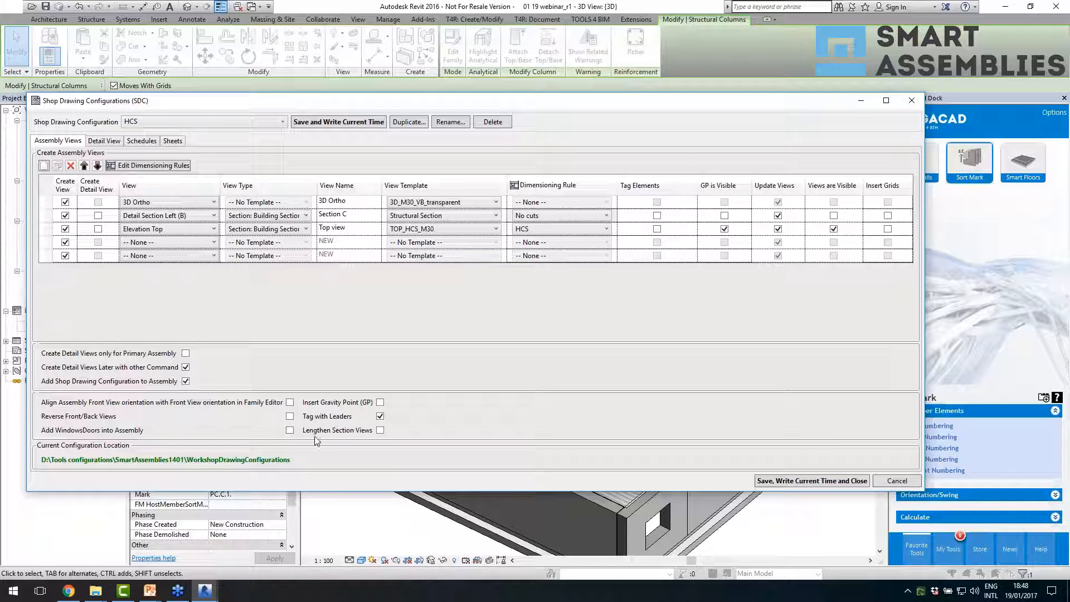
# - Review the detail view name formula and its available parameters in the HCS shop drawing configuration
pyautogui.click(118, 142)
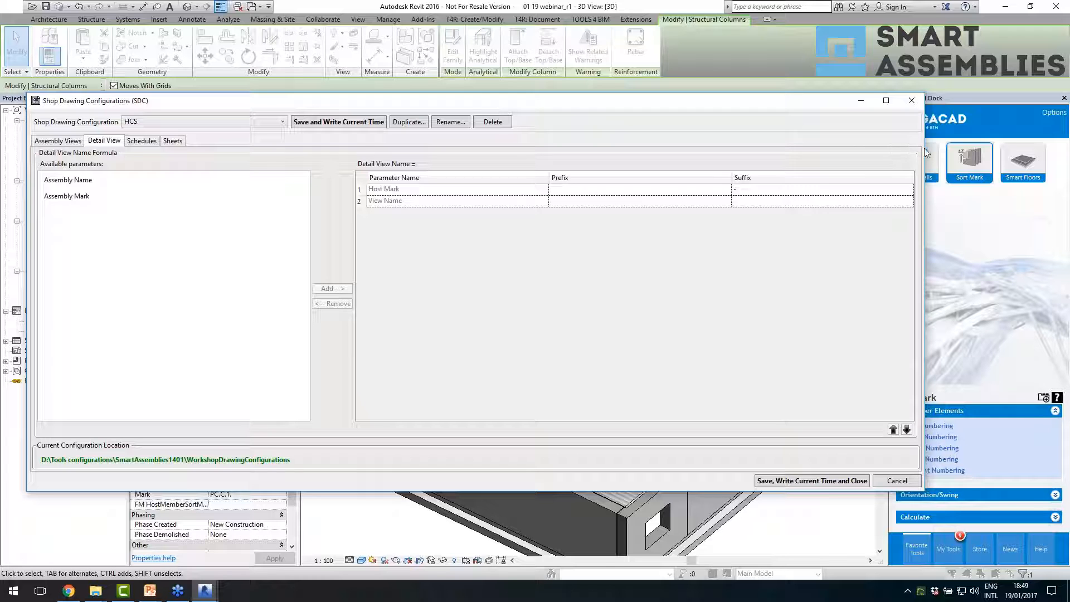
pyautogui.moveTo(773, 106)
pyautogui.mouseDown()
pyautogui.moveTo(466, 132)
pyautogui.moveTo(357, 102)
pyautogui.mouseUp()
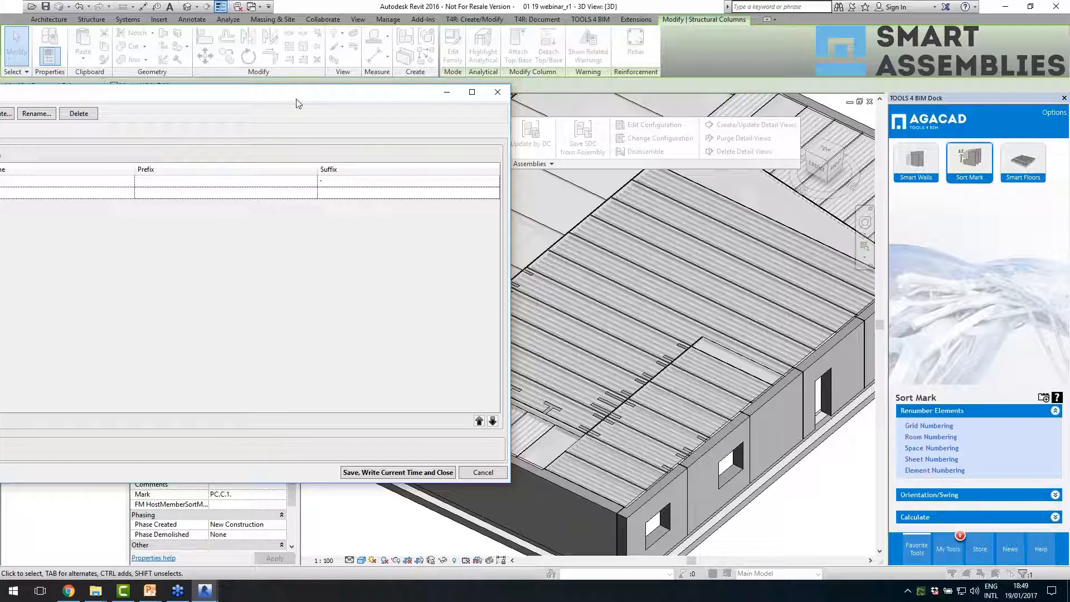
pyautogui.moveTo(305, 99)
pyautogui.mouseDown()
pyautogui.moveTo(619, 115)
pyautogui.moveTo(787, 103)
pyautogui.moveTo(712, 87)
pyautogui.mouseUp()
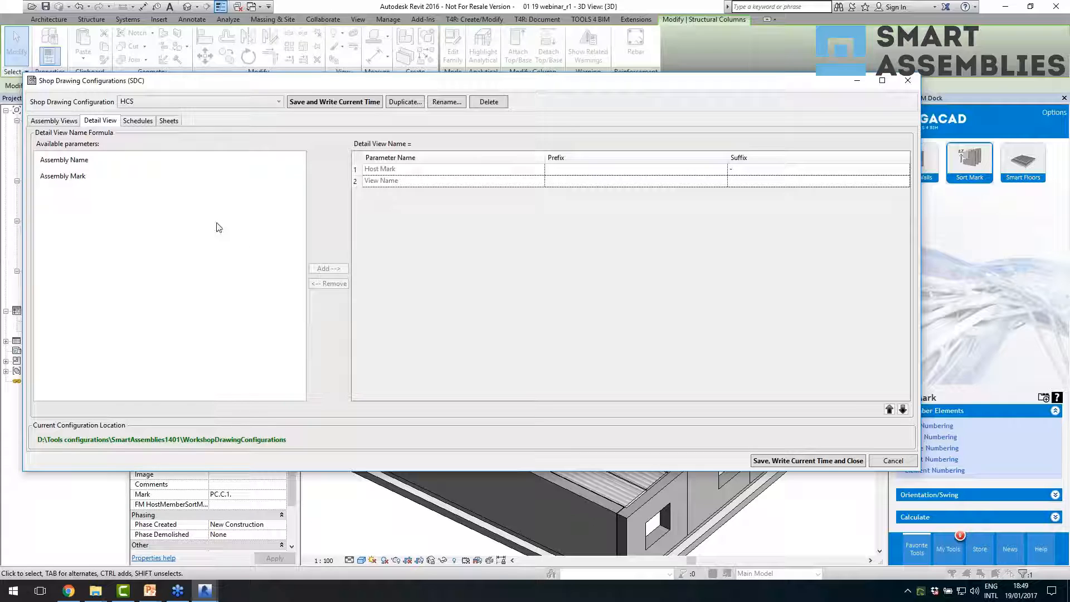
# - Add a schedule view of type Part List to the configuration, with the count field type By Assembly Instance
pyautogui.click(138, 121)
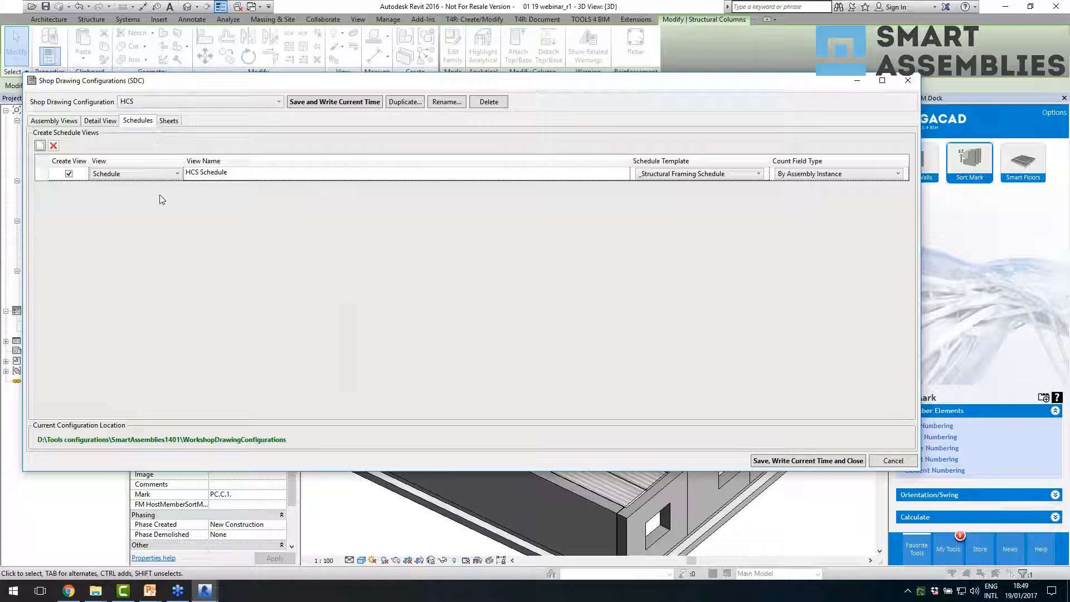
pyautogui.click(39, 146)
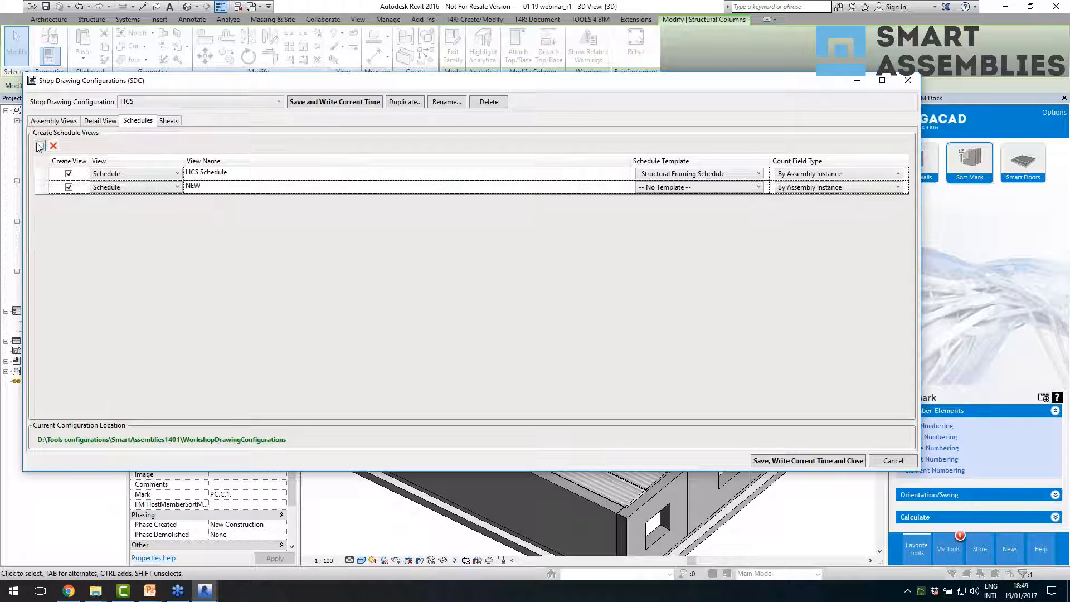
pyautogui.click(162, 188)
pyautogui.click(147, 209)
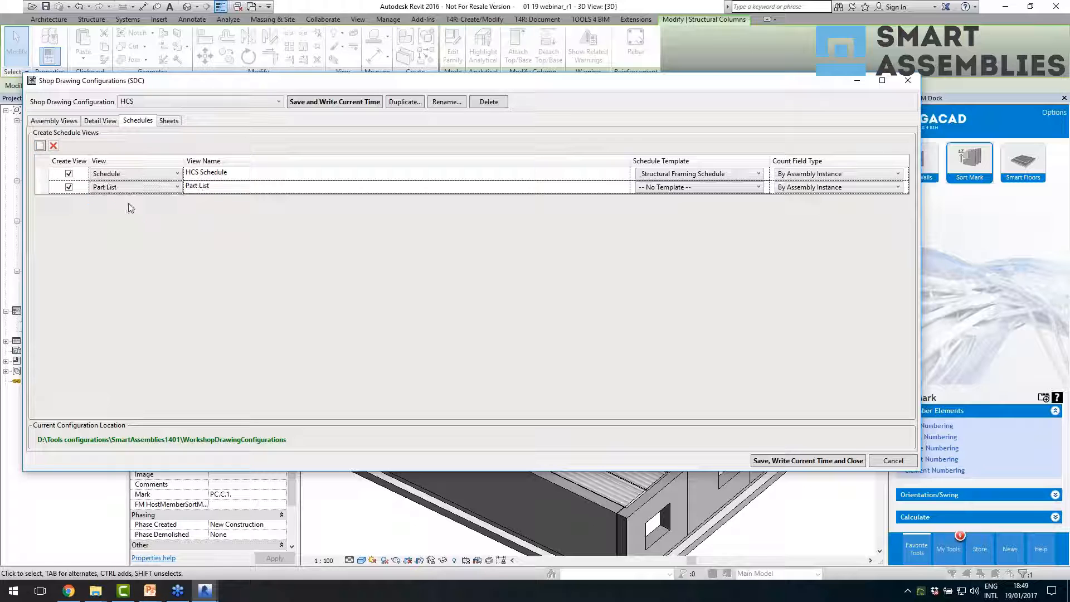
pyautogui.click(831, 188)
pyautogui.click(780, 211)
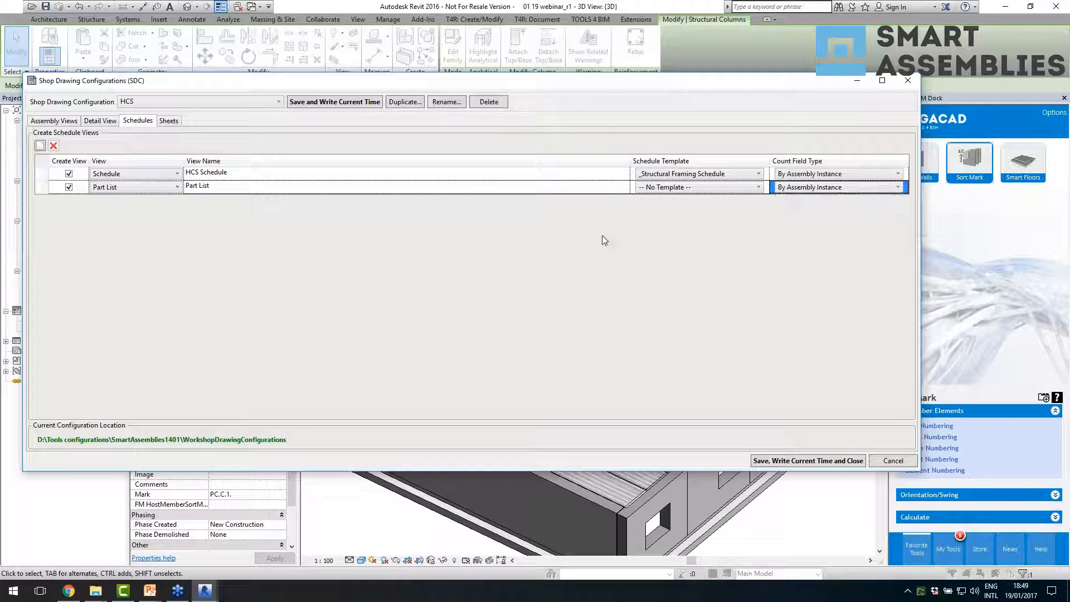
# - Add a second sheet view to the configuration and view the titleblock choices for it
pyautogui.click(169, 121)
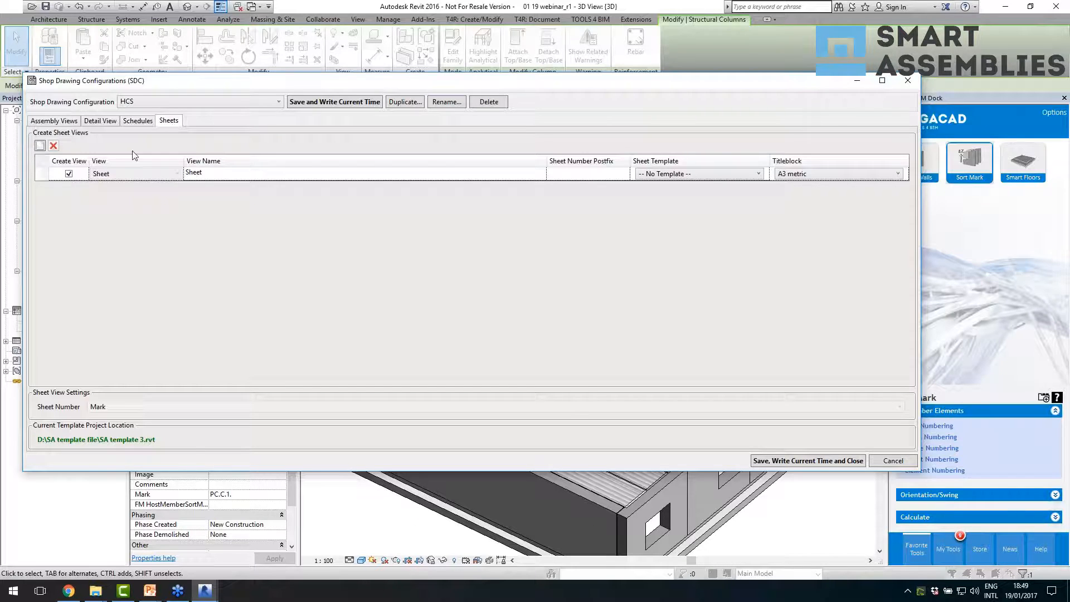
pyautogui.click(39, 145)
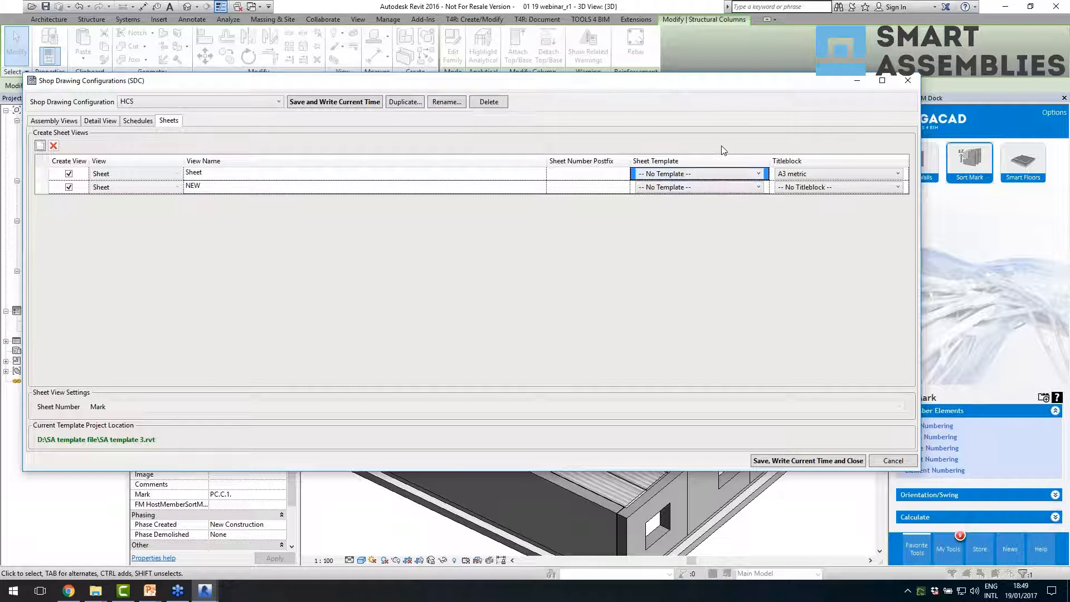
pyautogui.click(809, 188)
pyautogui.click(661, 222)
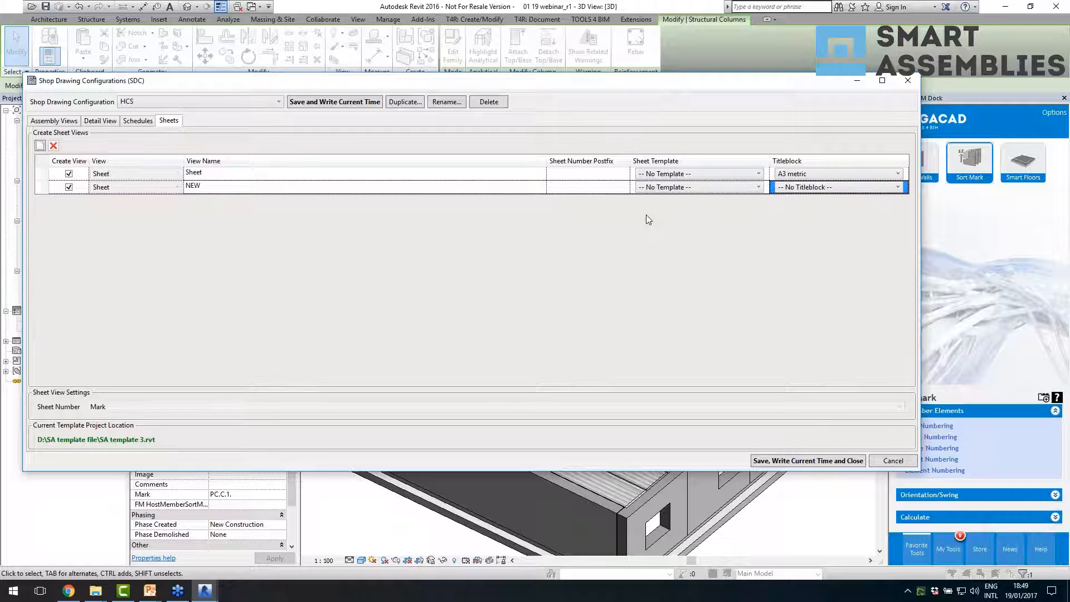
# - Set the sheet number postfixes to A for the first sheet and B for the new one, and close the configuration without saving
pyautogui.click(592, 177)
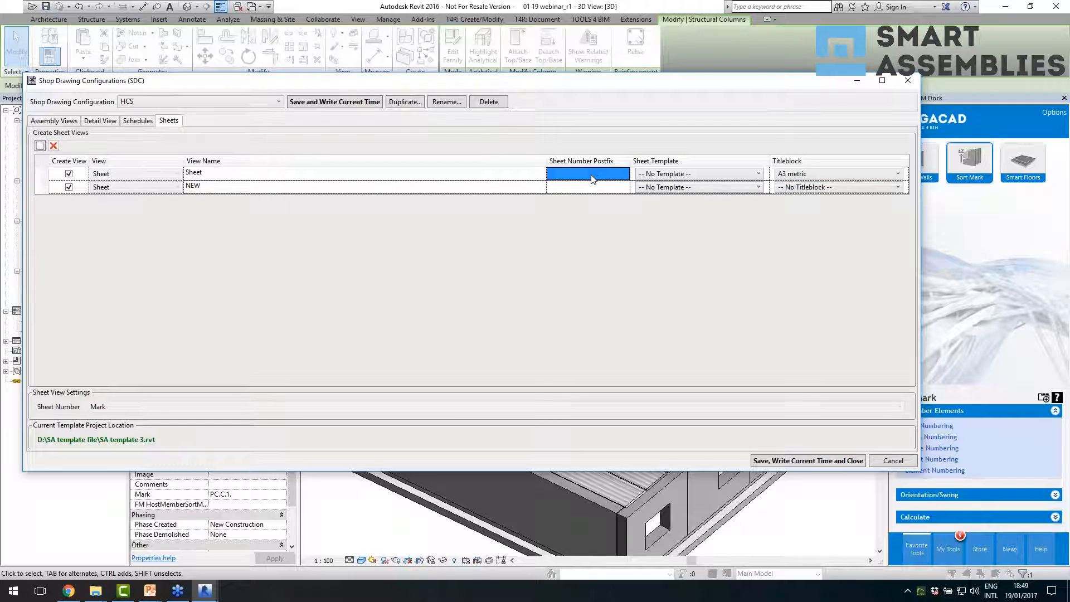
pyautogui.write('A')
pyautogui.click(588, 188)
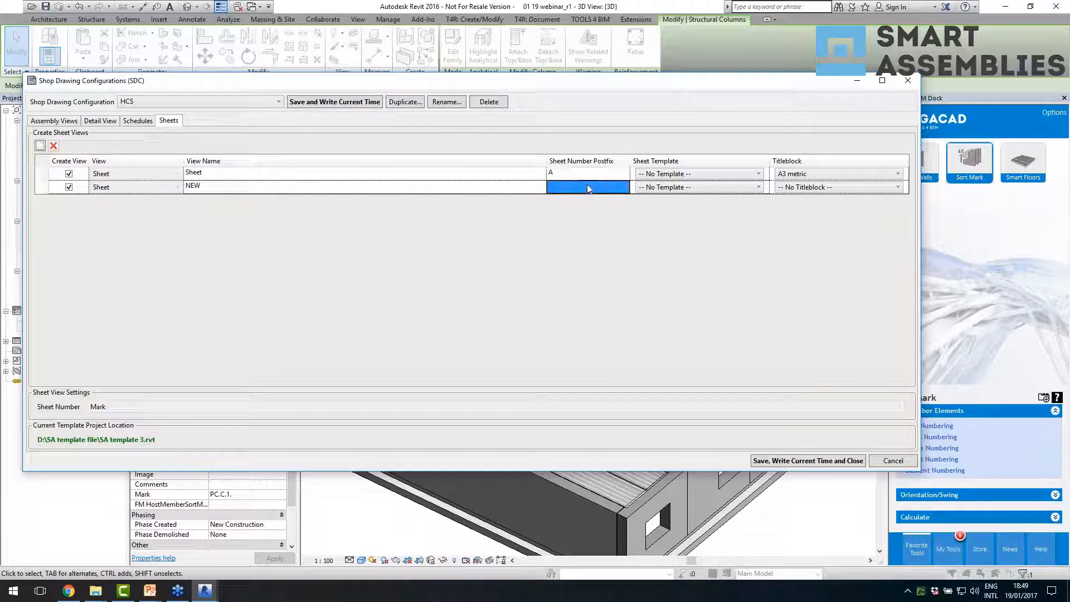
pyautogui.write('B')
pyautogui.click(593, 177)
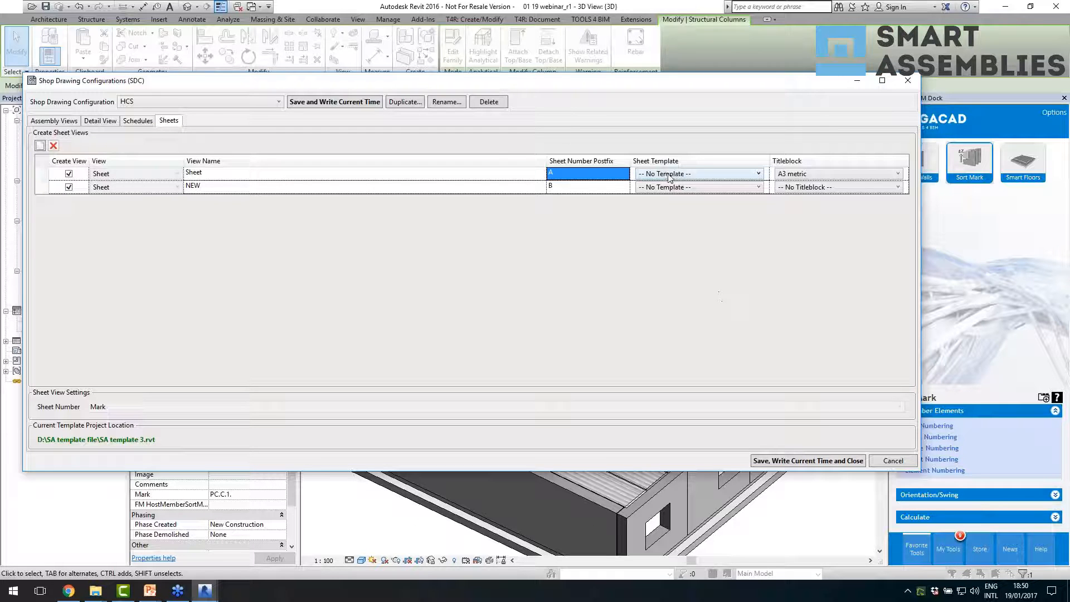
pyautogui.click(903, 82)
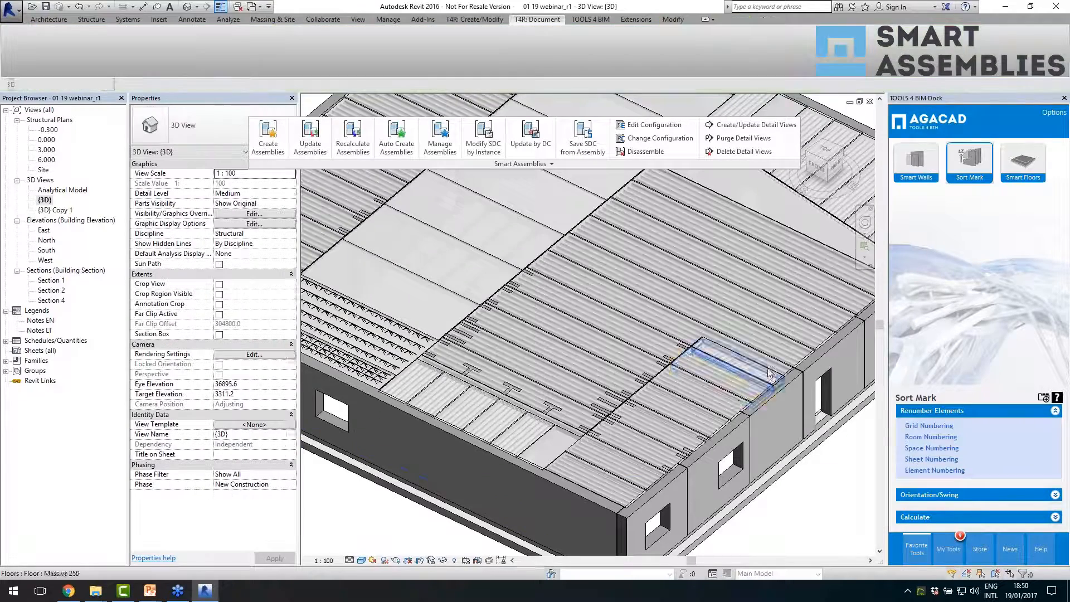
# - Switch to the SA template 3 project and open the PL-1 assembly's sheet to examine its view layout
pyautogui.scroll(1, 824, 399)
pyautogui.scroll(-2, 499, 356)
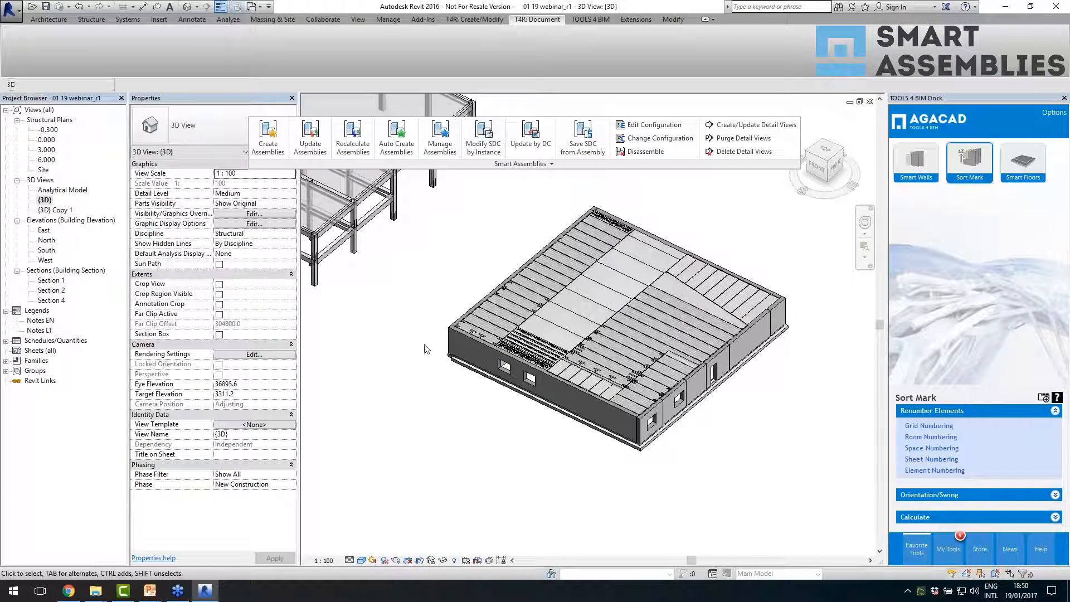
pyautogui.hotkey('ctrl', 'Tab')
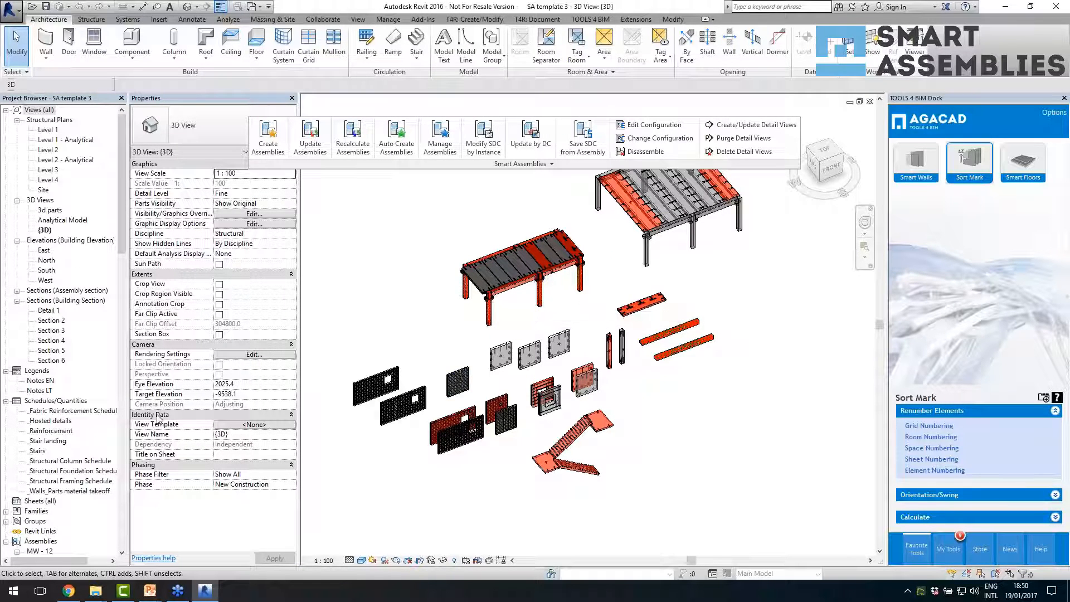
pyautogui.moveTo(121, 250); pyautogui.dragTo(121, 399)
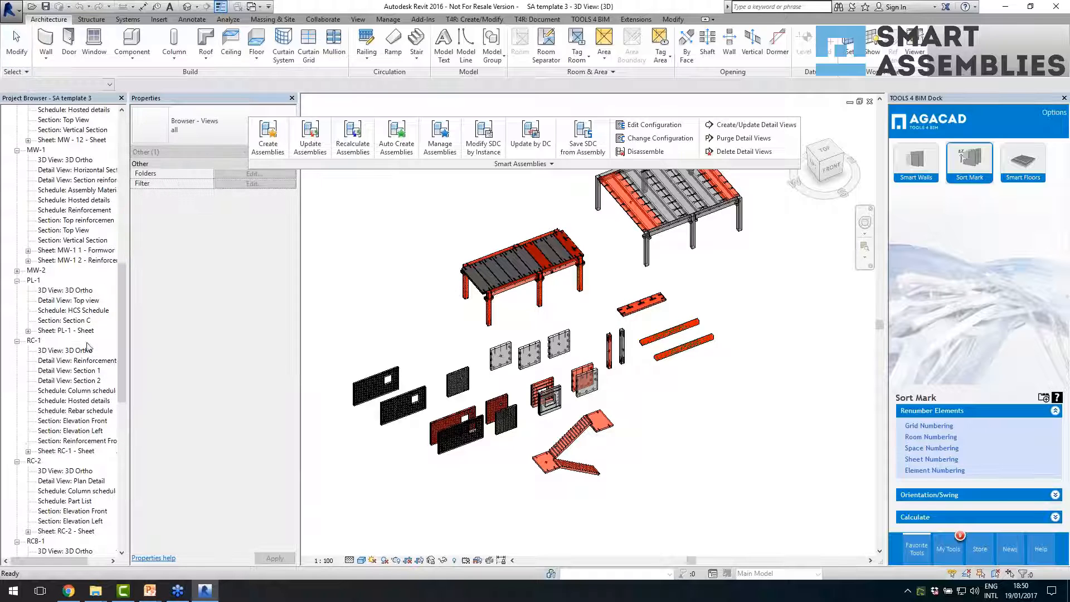
pyautogui.click(84, 331)
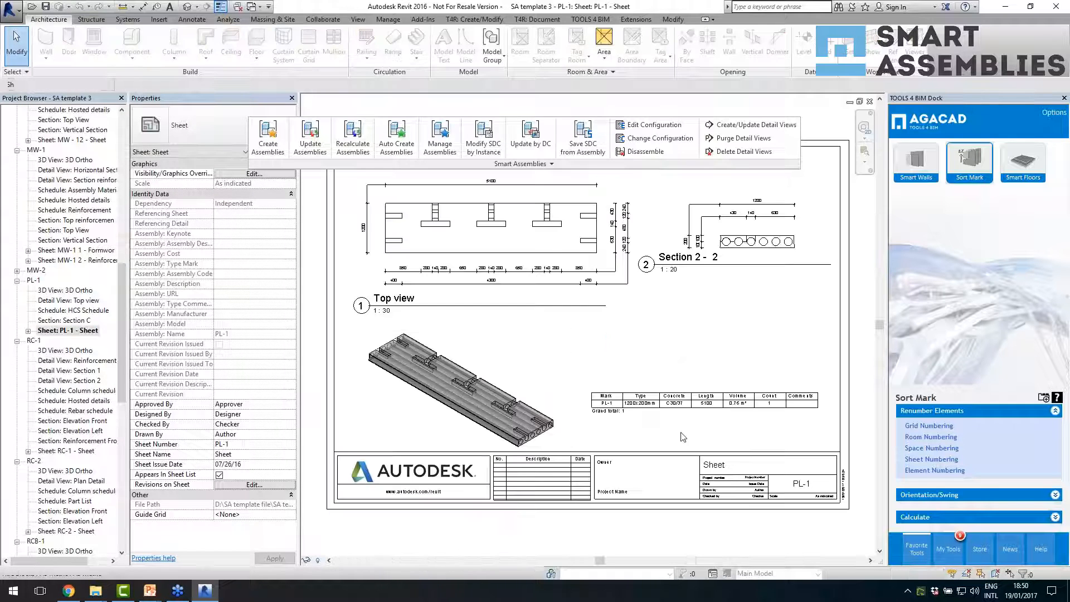
# - Examine the RC-1 sheet and the MW-1 formwork and reinforcement sheets, and return to the template's 3D view
pyautogui.doubleClick(82, 451)
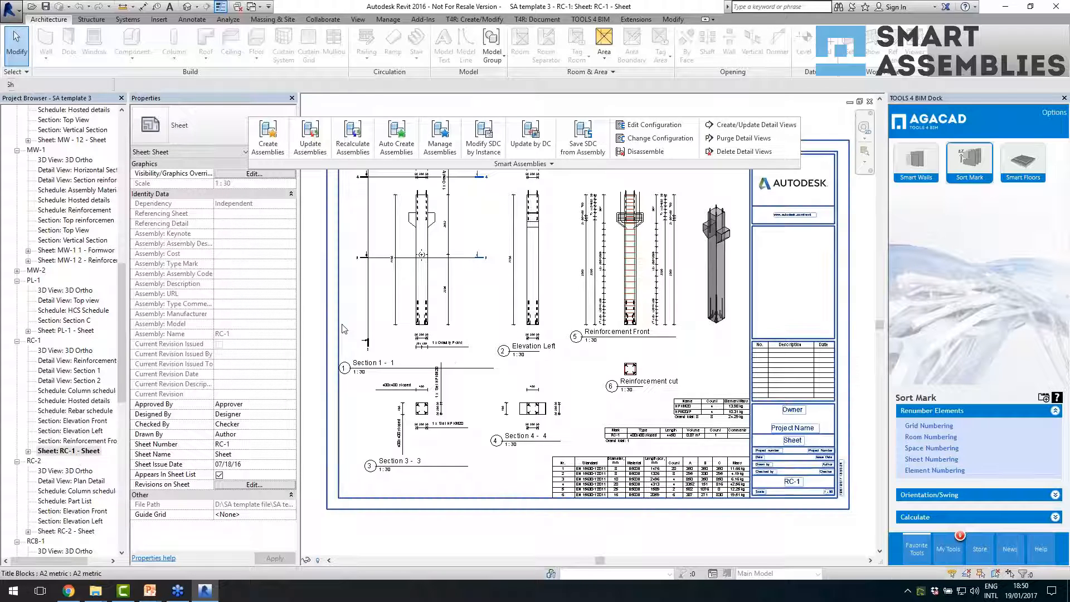
pyautogui.doubleClick(70, 251)
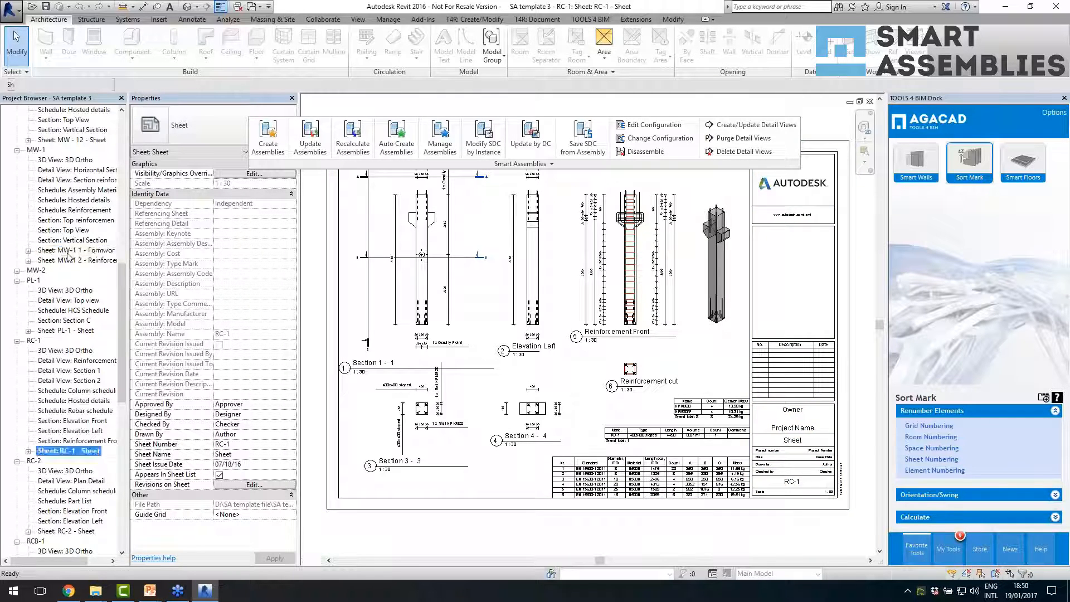
pyautogui.doubleClick(70, 261)
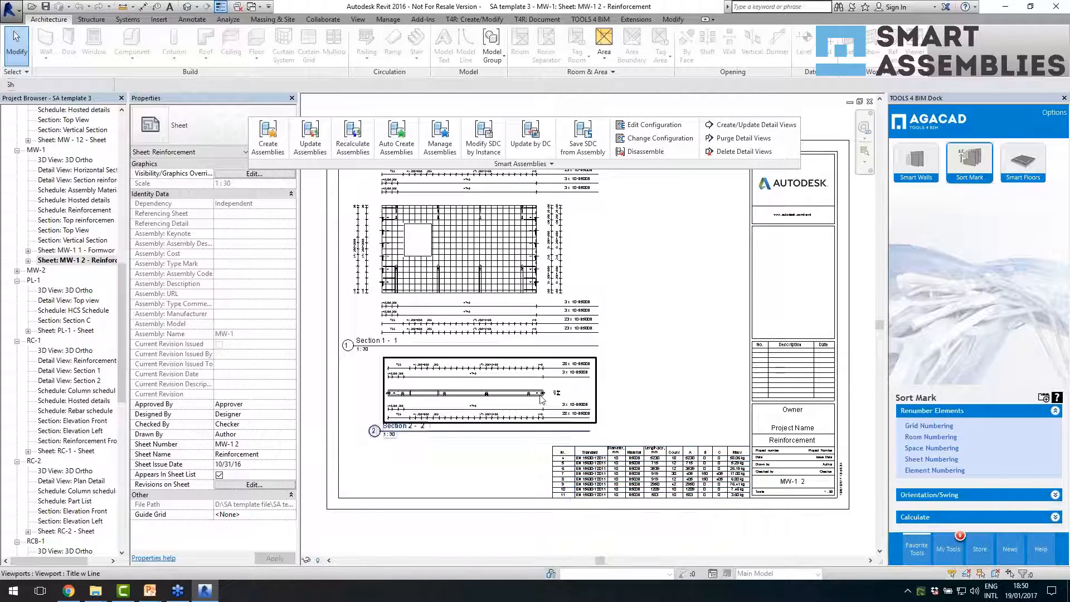
pyautogui.scroll(5, 508, 374)
pyautogui.scroll(-5, 509, 375)
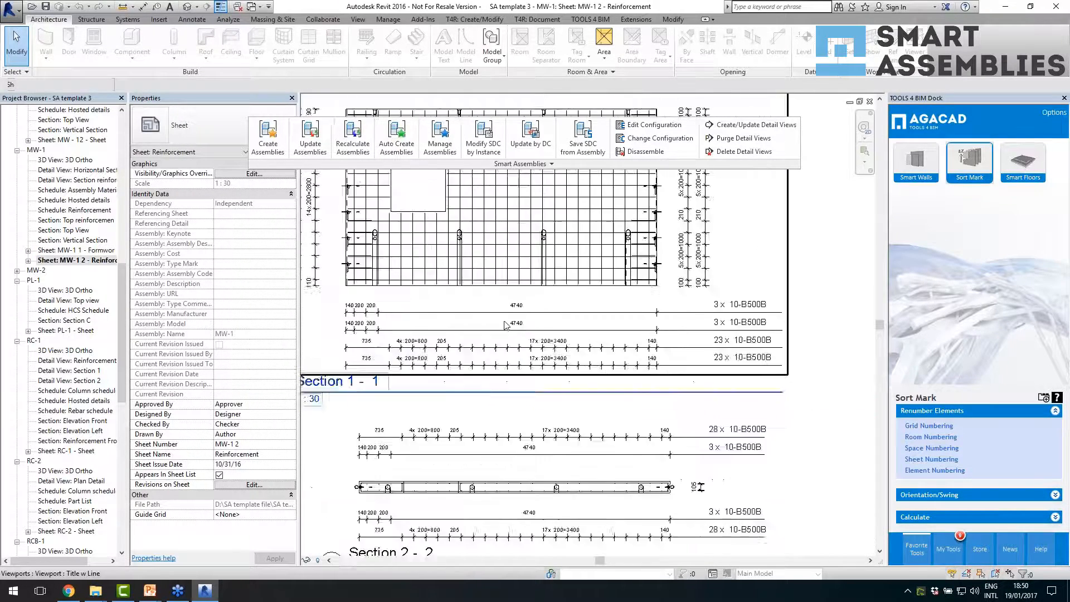
pyautogui.click(188, 6)
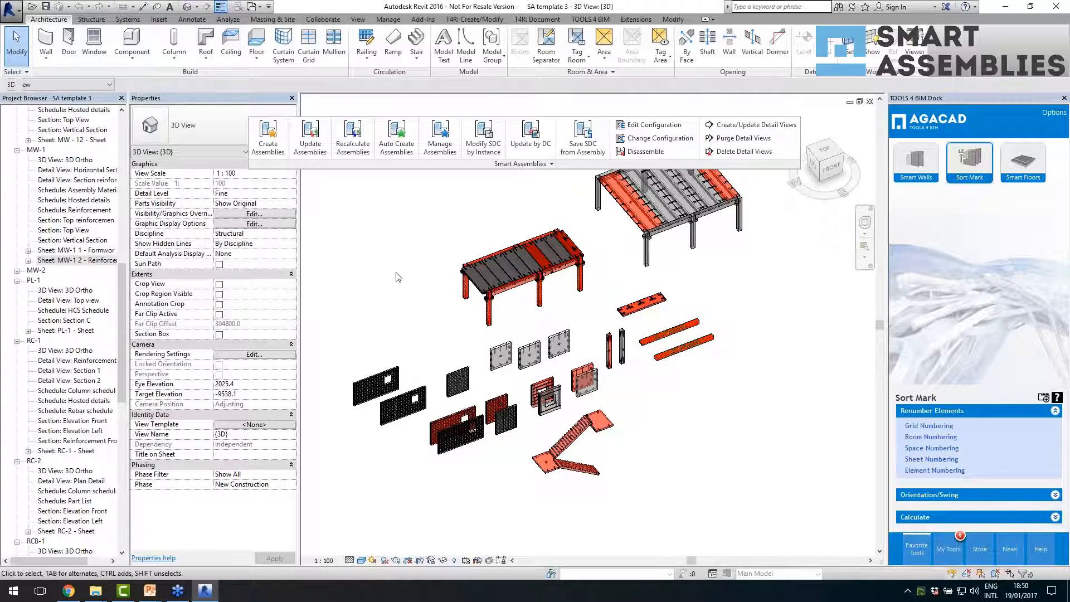
# - Switch back to the 01 19 webinar_r1 project and select three adjacent HCS 265 floor slabs with hosted details at their ends
pyautogui.hotkey('ctrl', 'Tab')
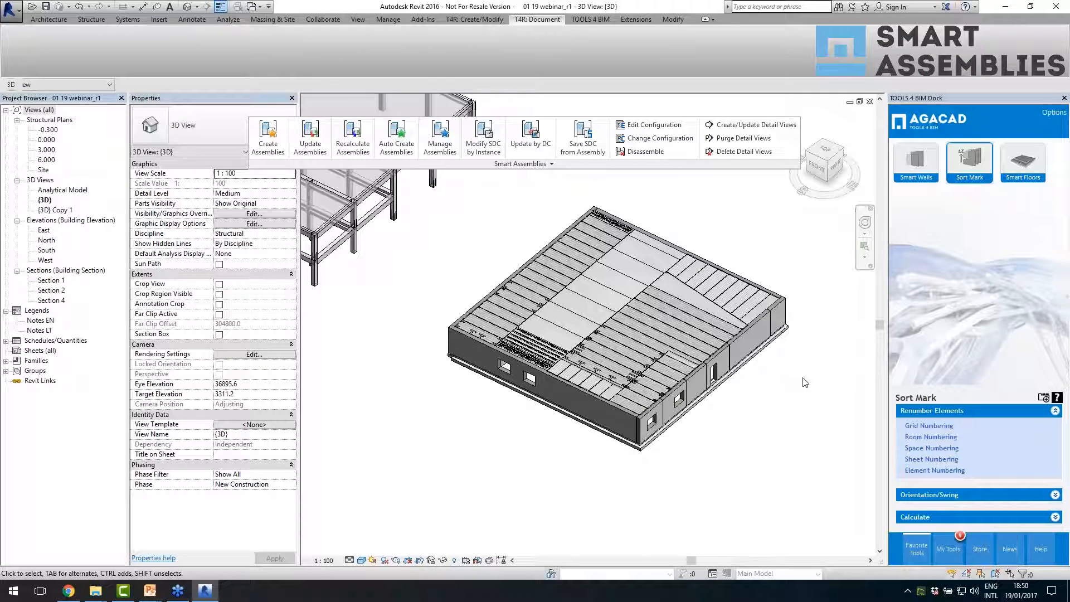
pyautogui.scroll(1, 805, 383)
pyautogui.moveTo(799, 384); pyautogui.dragTo(793, 401, button='middle')
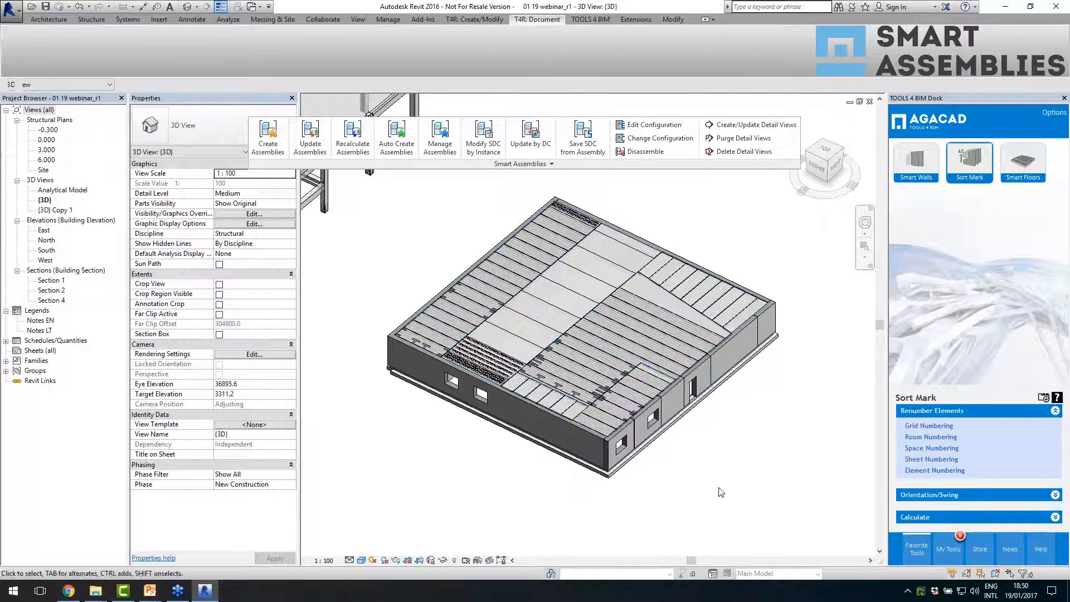
pyautogui.scroll(1, 698, 477)
pyautogui.scroll(3, 590, 382)
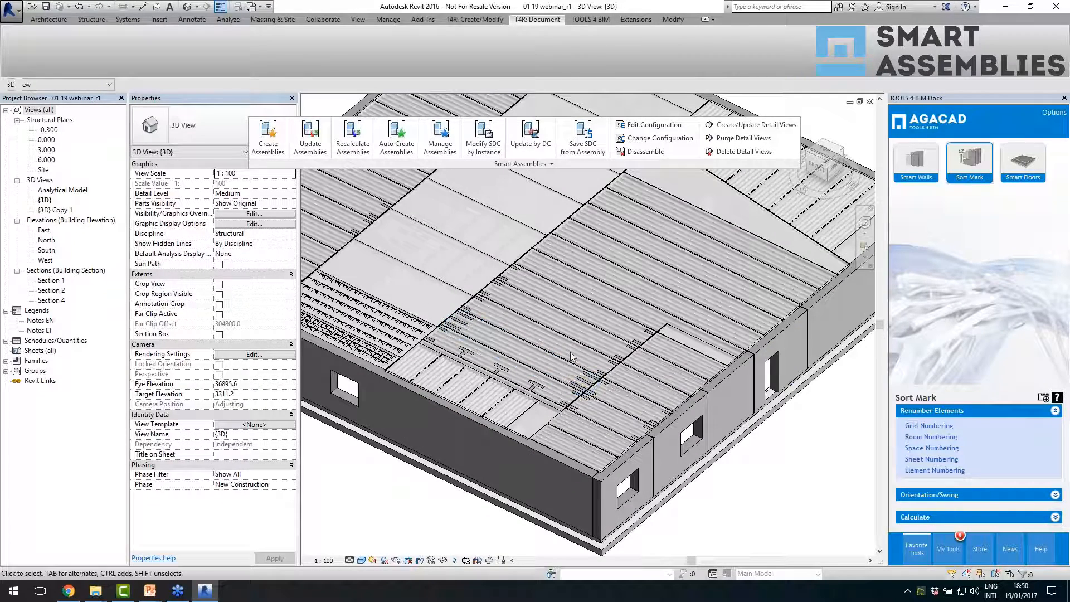
pyautogui.click(570, 353)
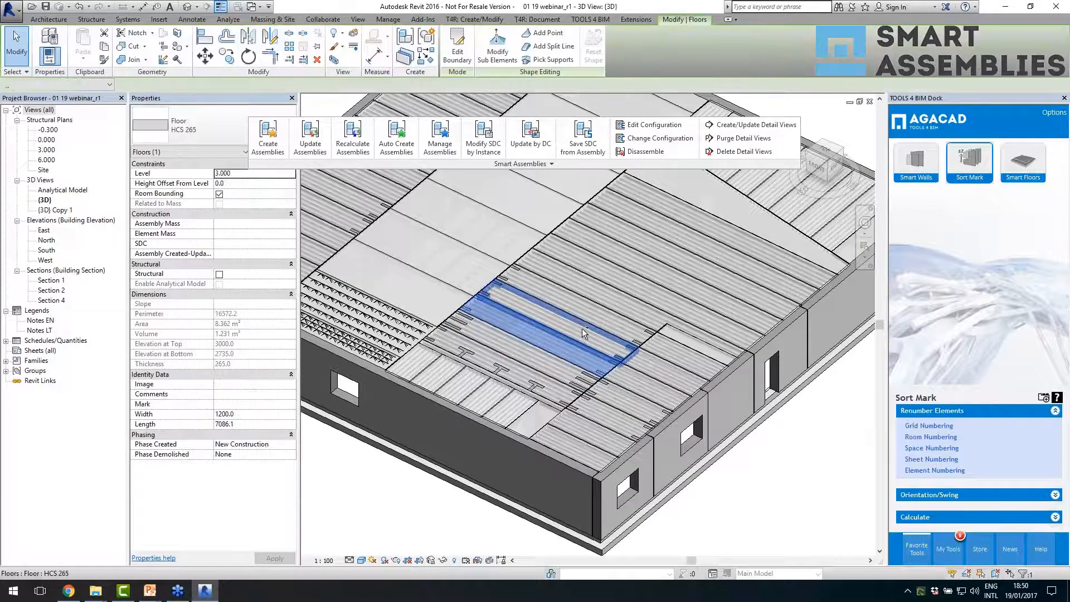
pyautogui.keyDown('ctrl'); pyautogui.click(582, 329); pyautogui.keyUp('ctrl')
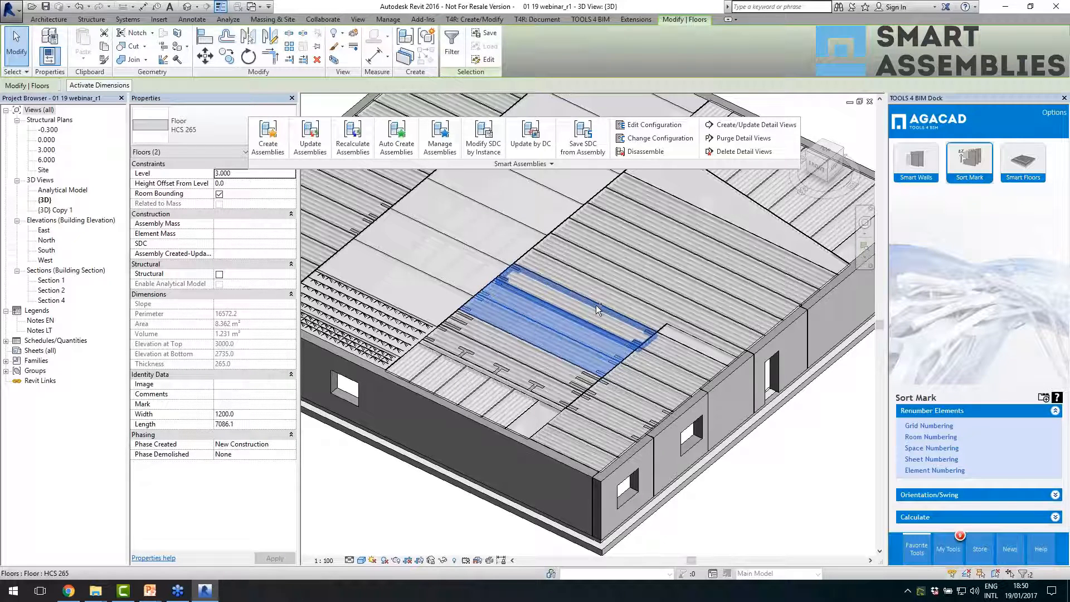
pyautogui.keyDown('ctrl'); pyautogui.click(597, 305); pyautogui.keyUp('ctrl')
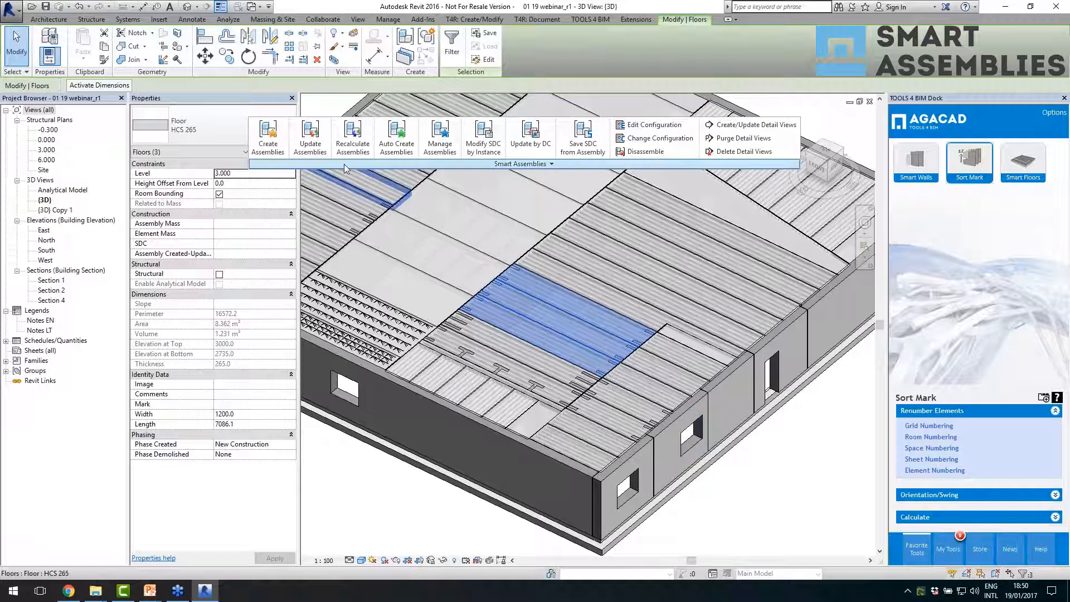
# - Open Create Assemblies for the three selected slabs, close it without creating anything, and check one slab's Mark parameter
pyautogui.click(272, 143)
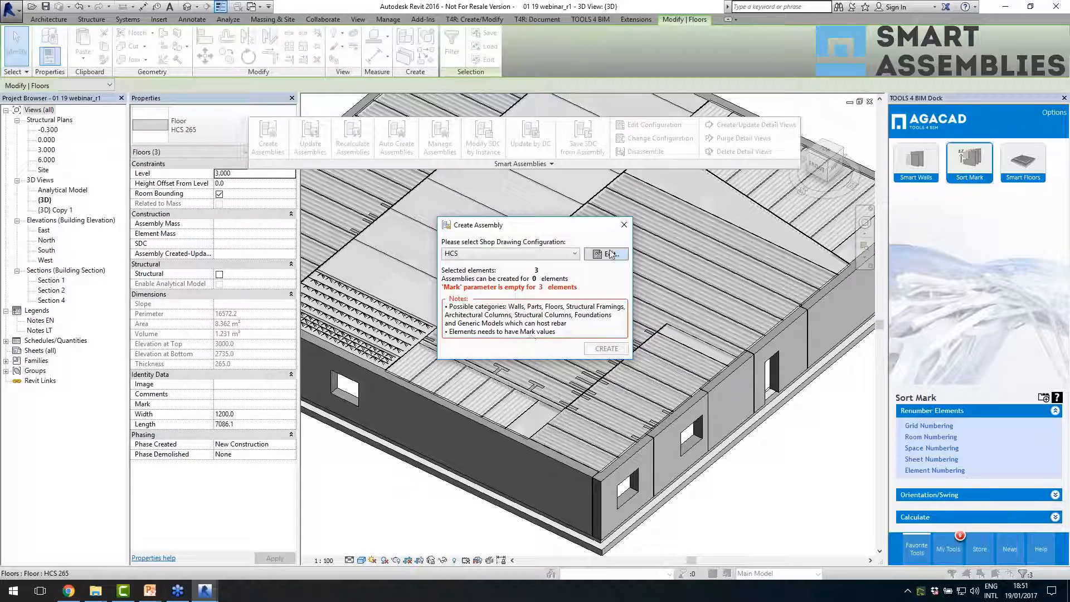
pyautogui.click(624, 225)
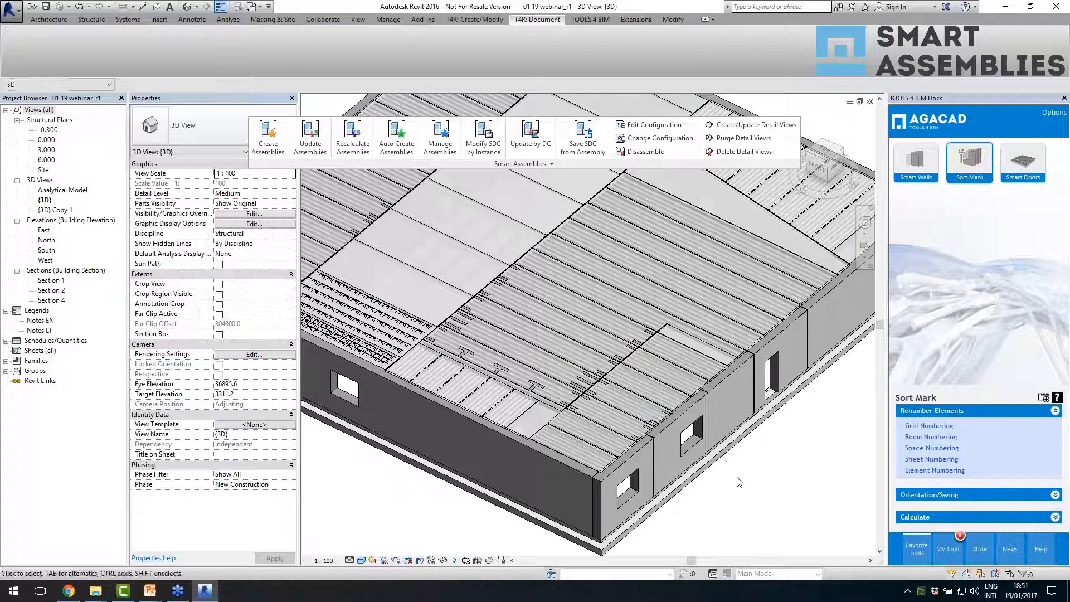
pyautogui.click(559, 365)
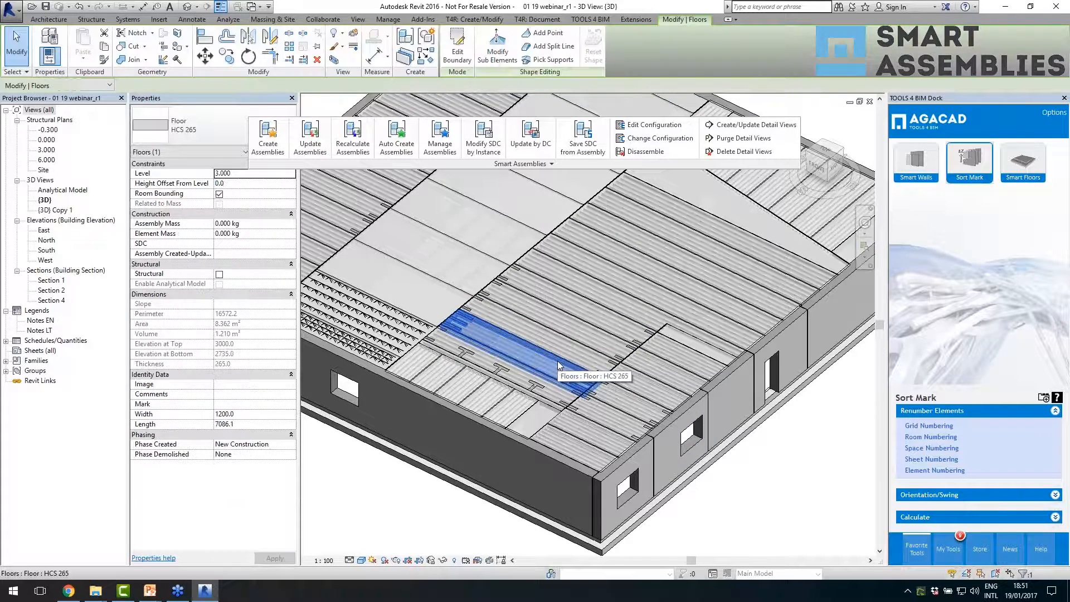
pyautogui.scroll(-3, 559, 366)
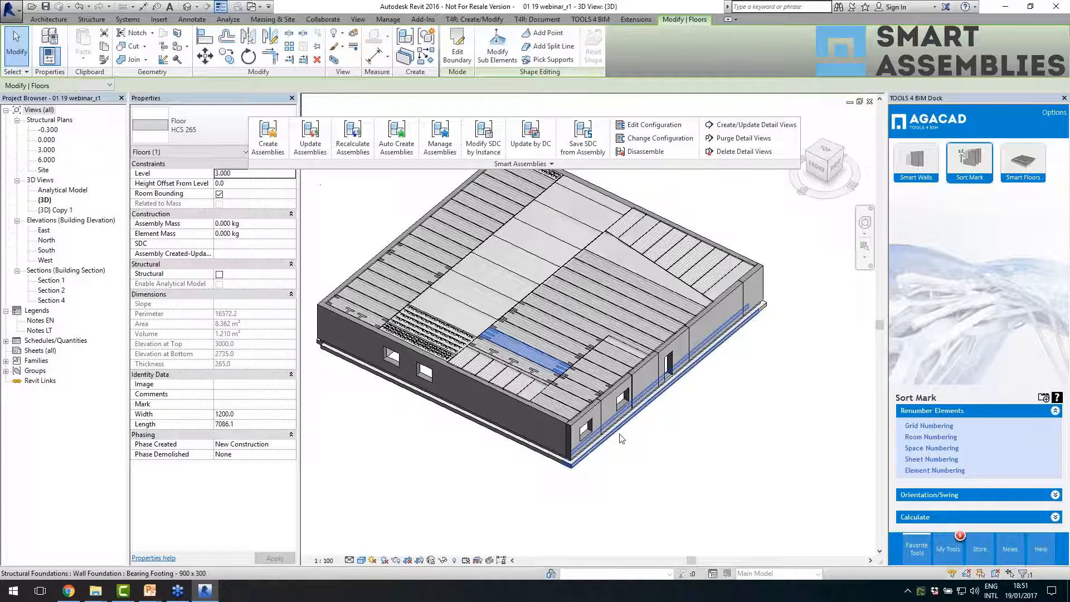
pyautogui.click(617, 448)
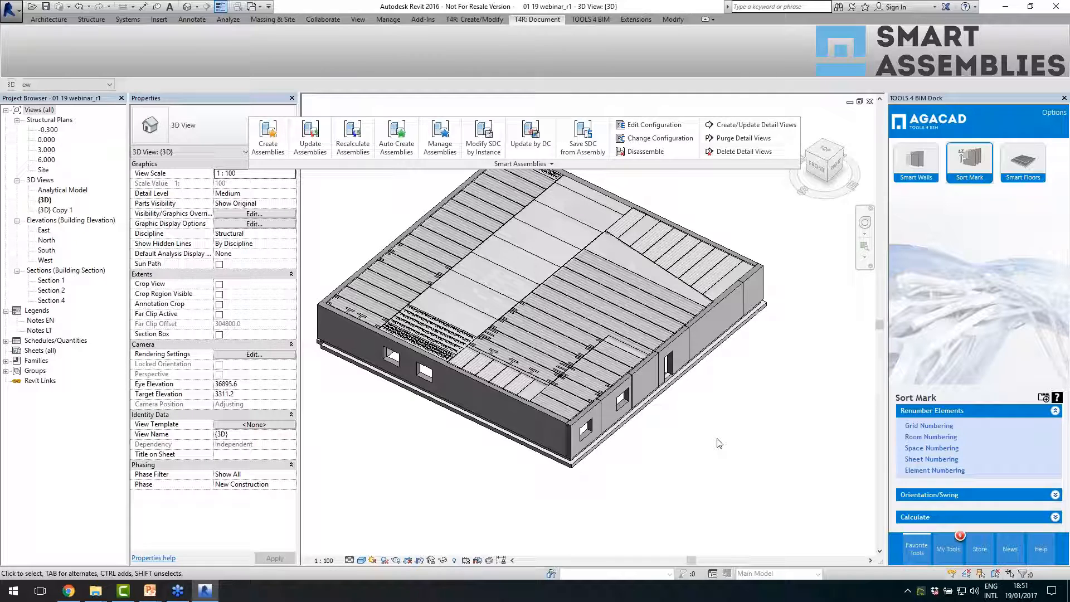
pyautogui.press('Return')
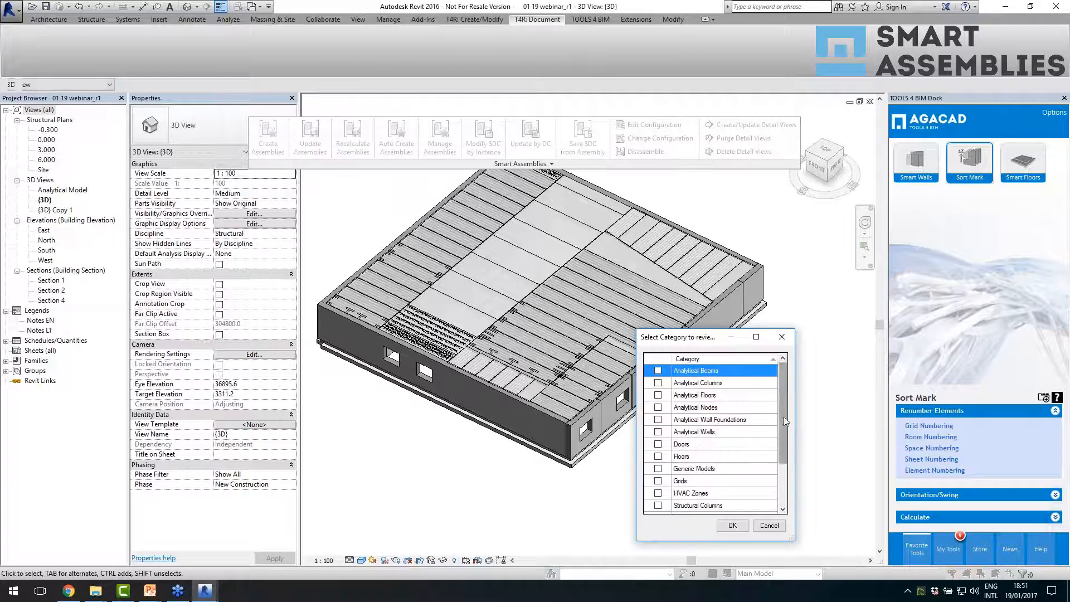
pyautogui.scroll(-2, 786, 422)
pyautogui.click(658, 493)
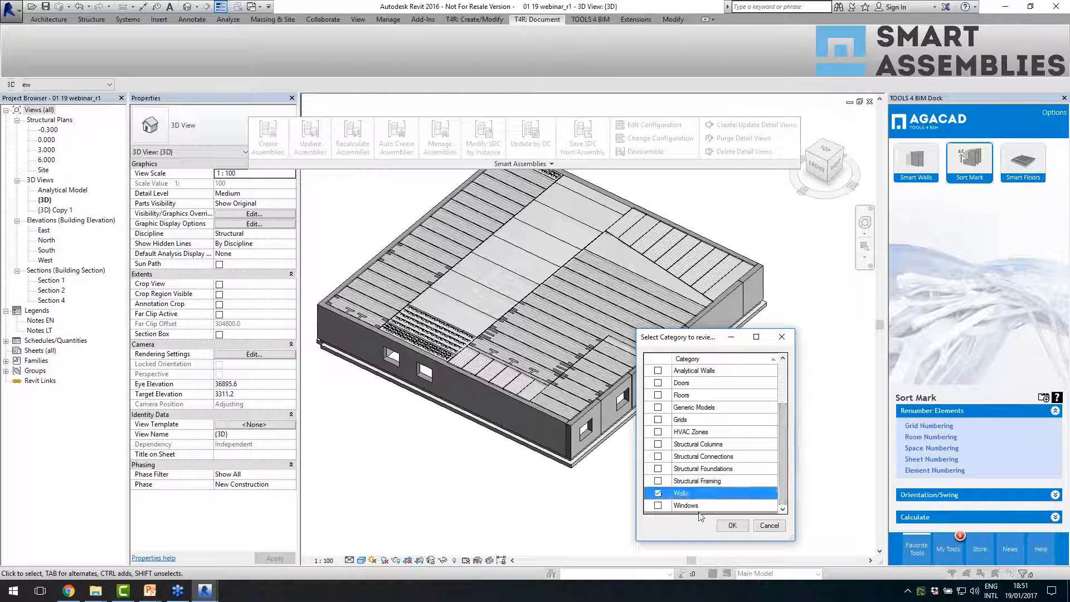
pyautogui.click(732, 527)
pyautogui.click(677, 480)
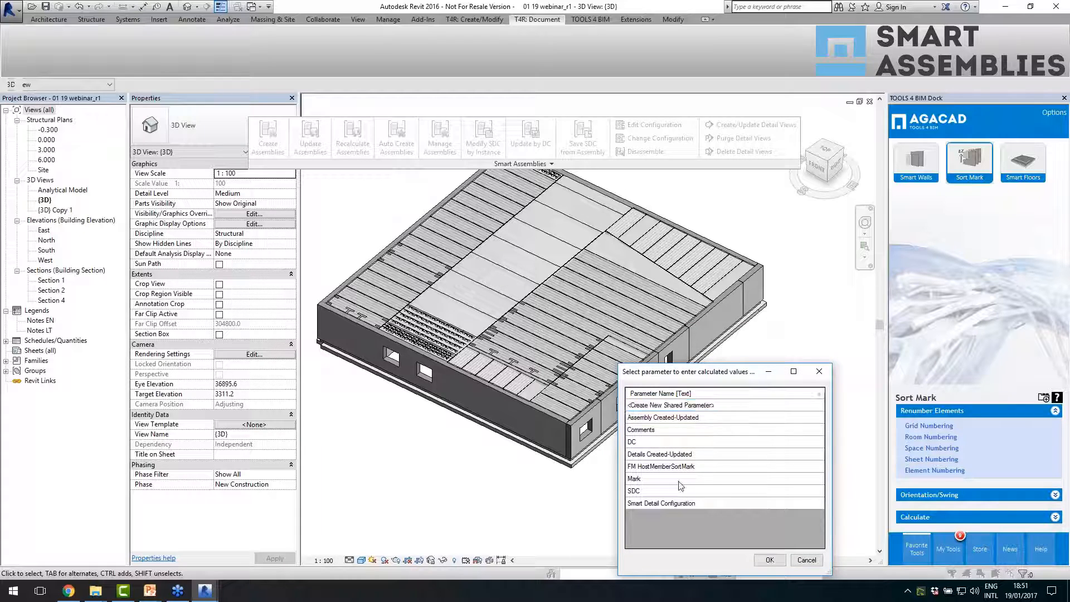
pyautogui.click(771, 561)
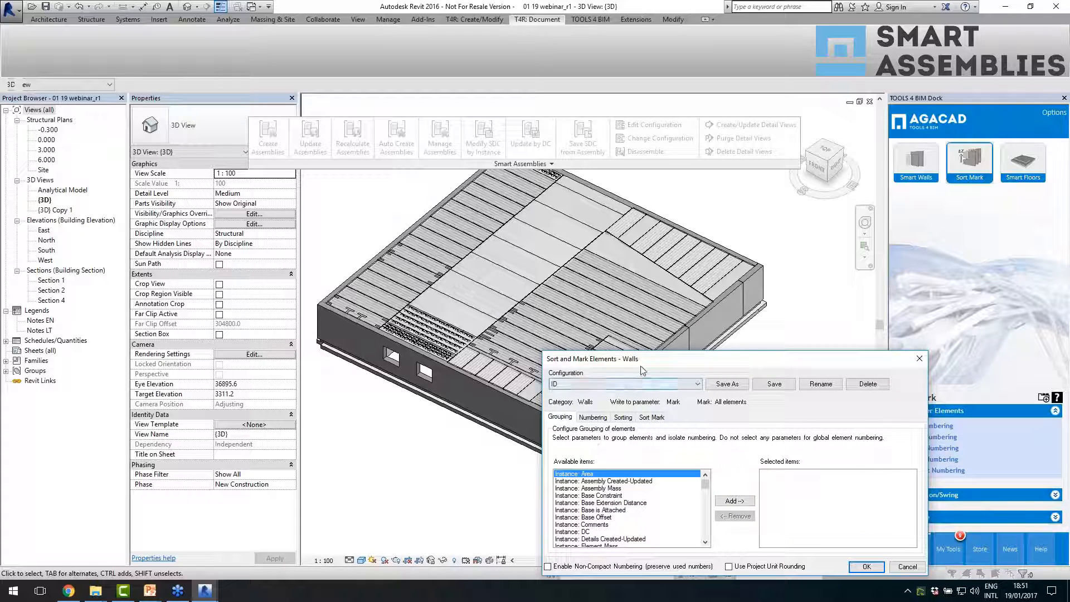
pyautogui.moveTo(640, 366); pyautogui.dragTo(634, 347)
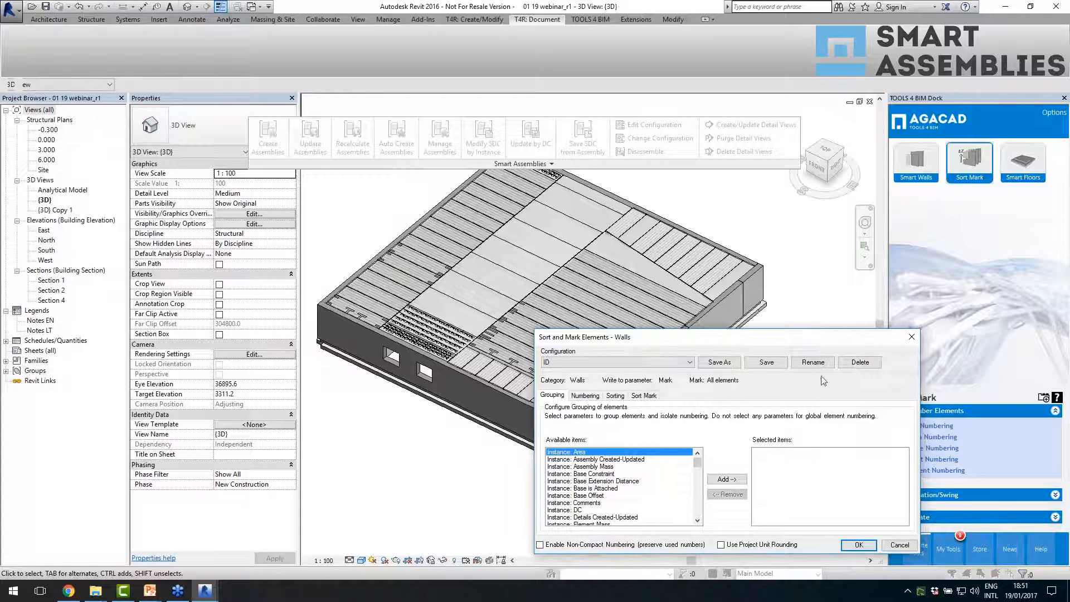
pyautogui.click(912, 336)
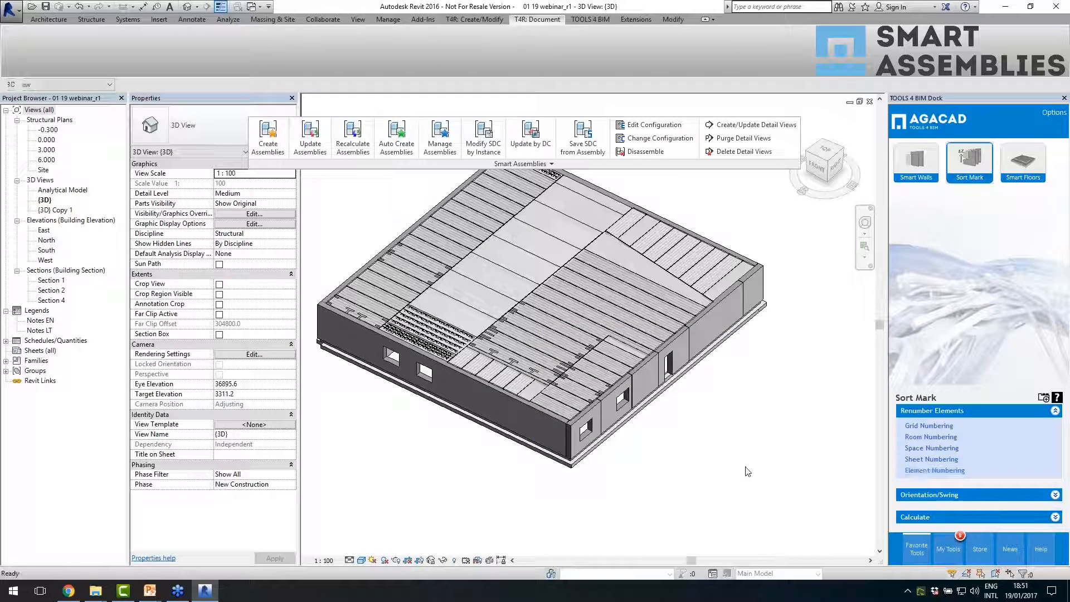
# - Number the Floors category with Sort Mark, writing values to the Mark parameter using the HCS configuration
pyautogui.scroll(-3, 707, 464)
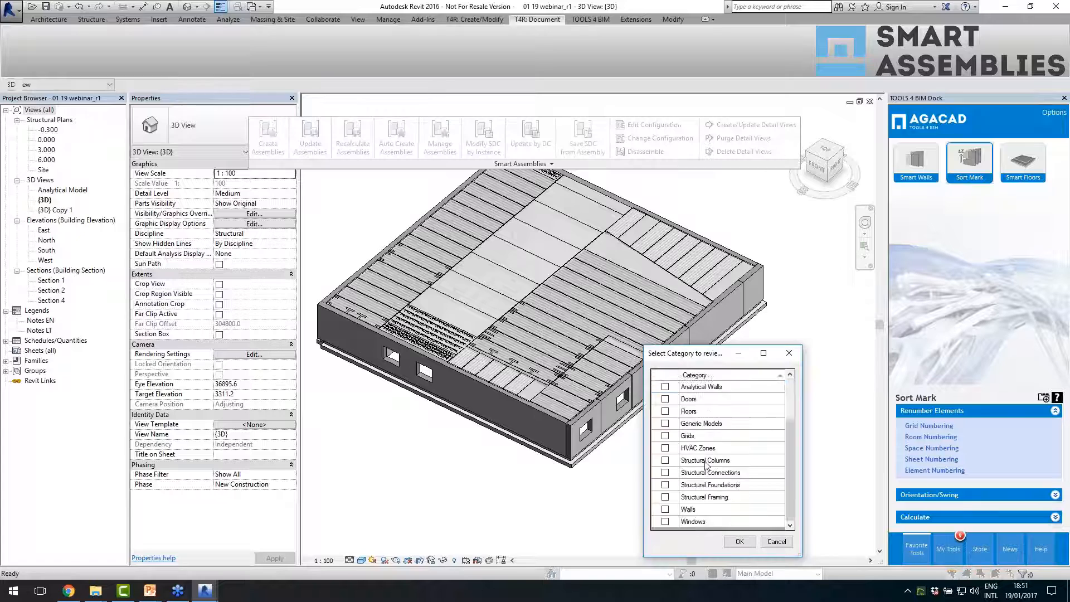
pyautogui.click(666, 412)
pyautogui.click(740, 540)
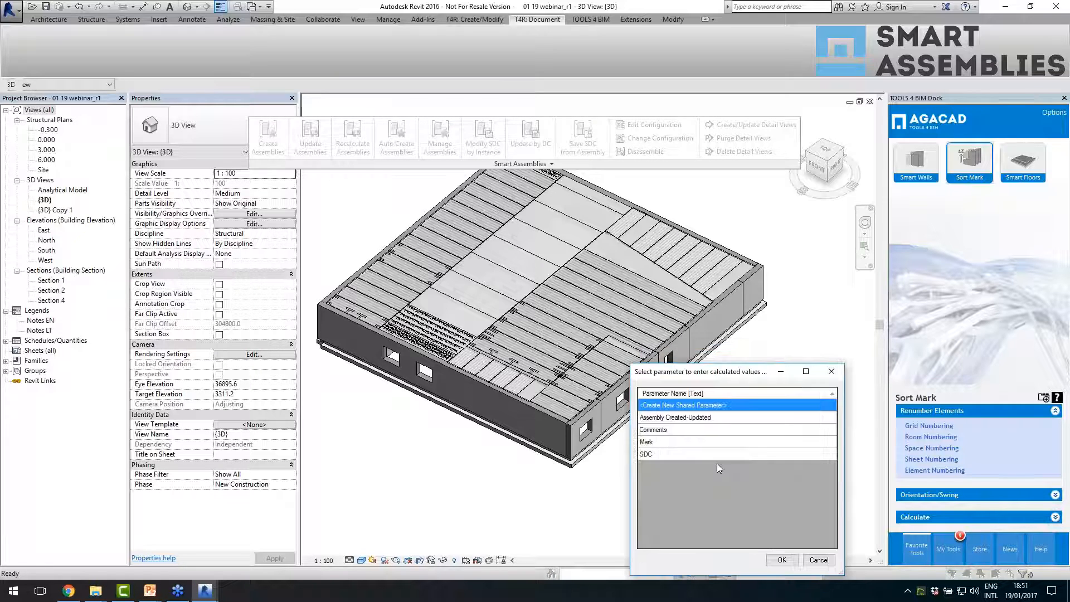
pyautogui.click(669, 442)
pyautogui.click(782, 559)
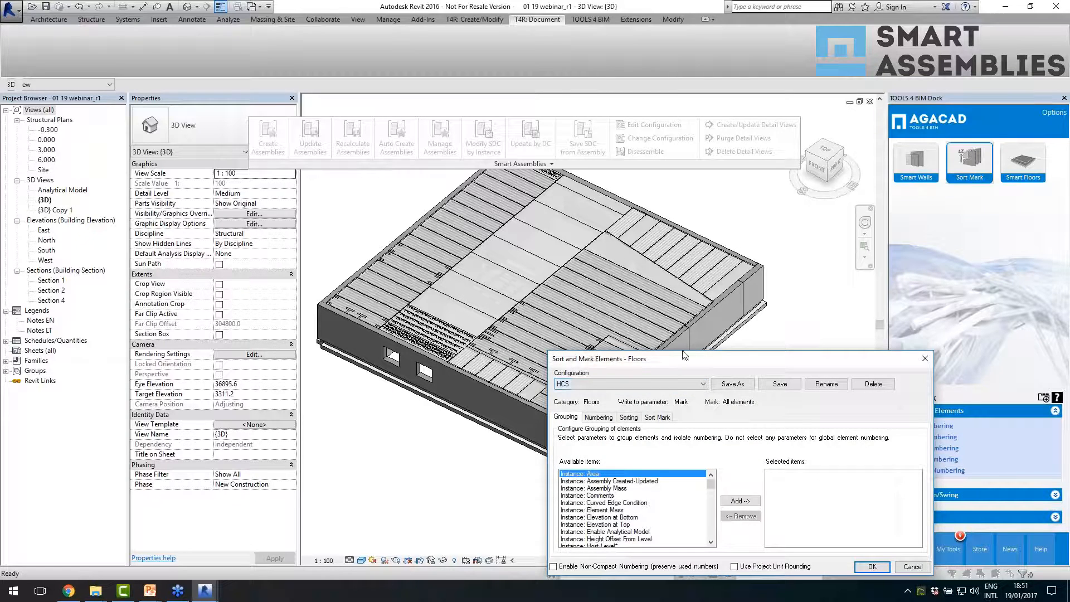
pyautogui.moveTo(684, 351); pyautogui.dragTo(653, 290)
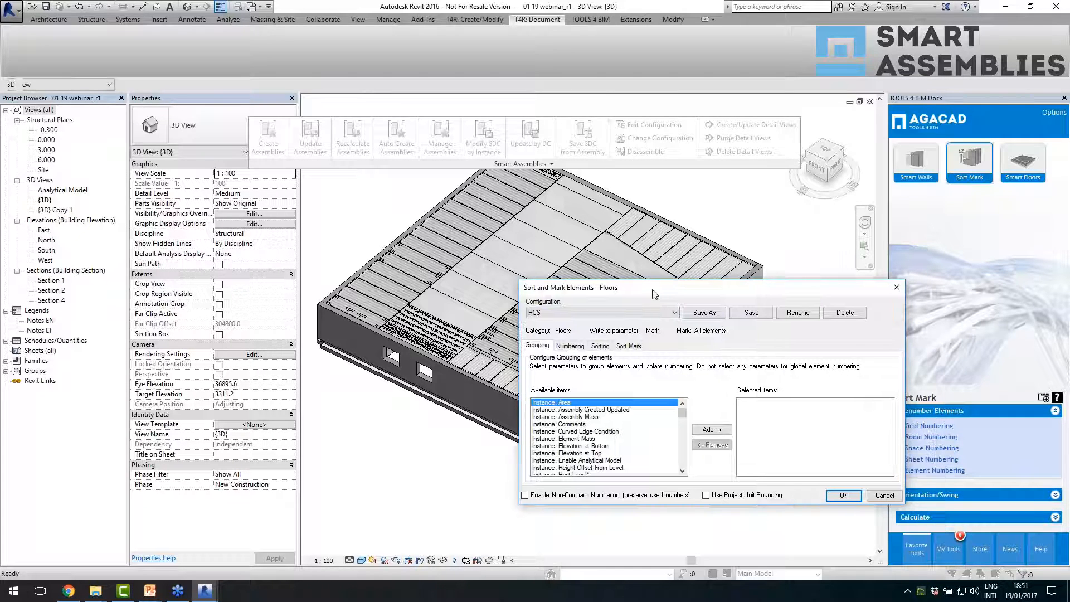
pyautogui.click(629, 346)
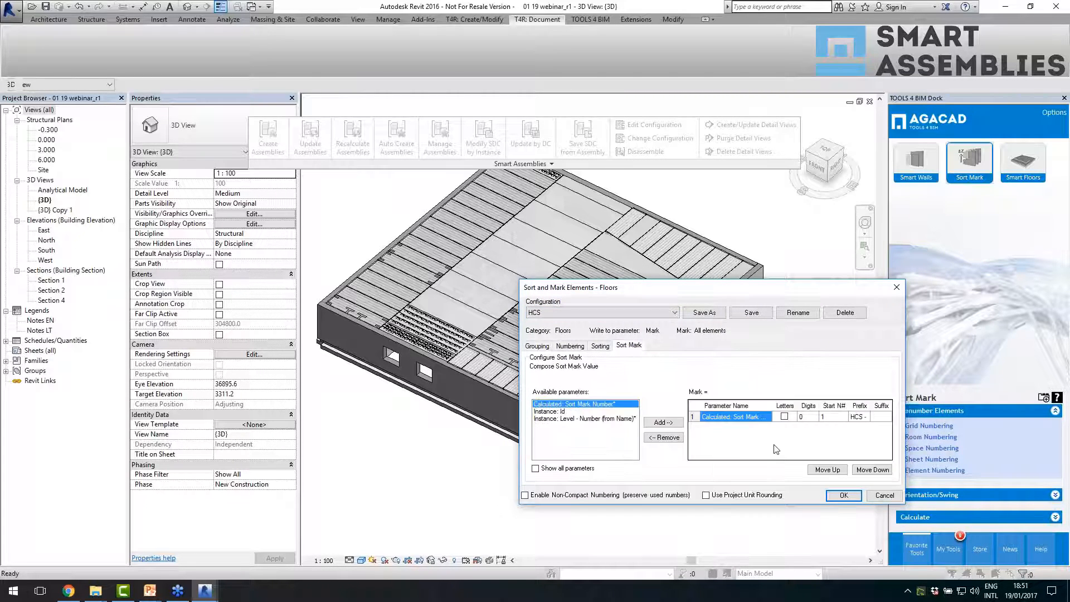
pyautogui.click(844, 495)
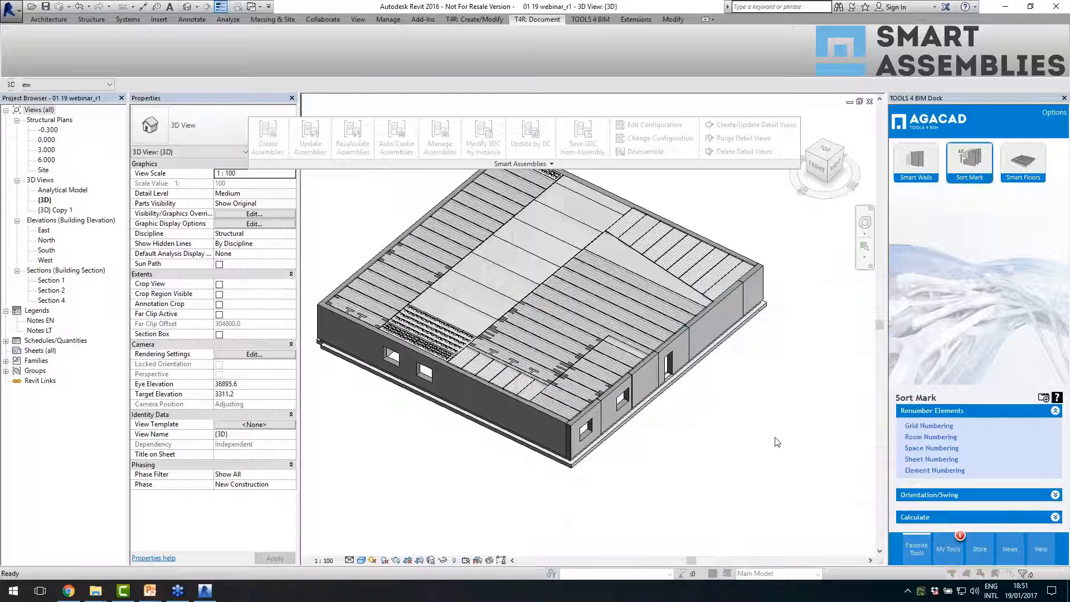
# - Select three adjacent HCS 265 floor slabs with hosted details at their ends, starting with slab HCS - 5
pyautogui.click(608, 319)
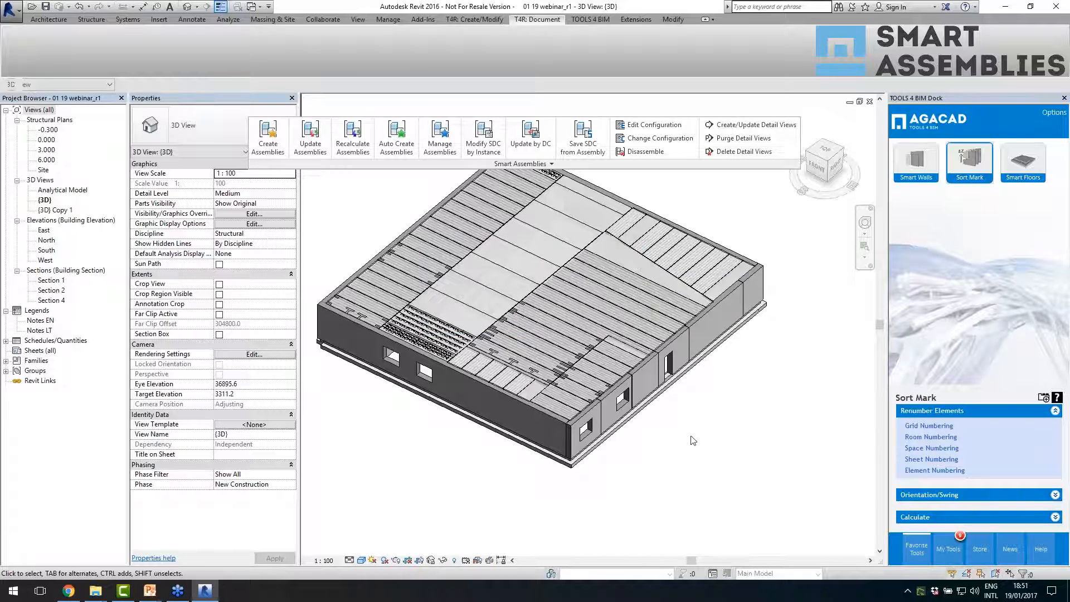
pyautogui.scroll(3, 519, 329)
pyautogui.click(515, 338)
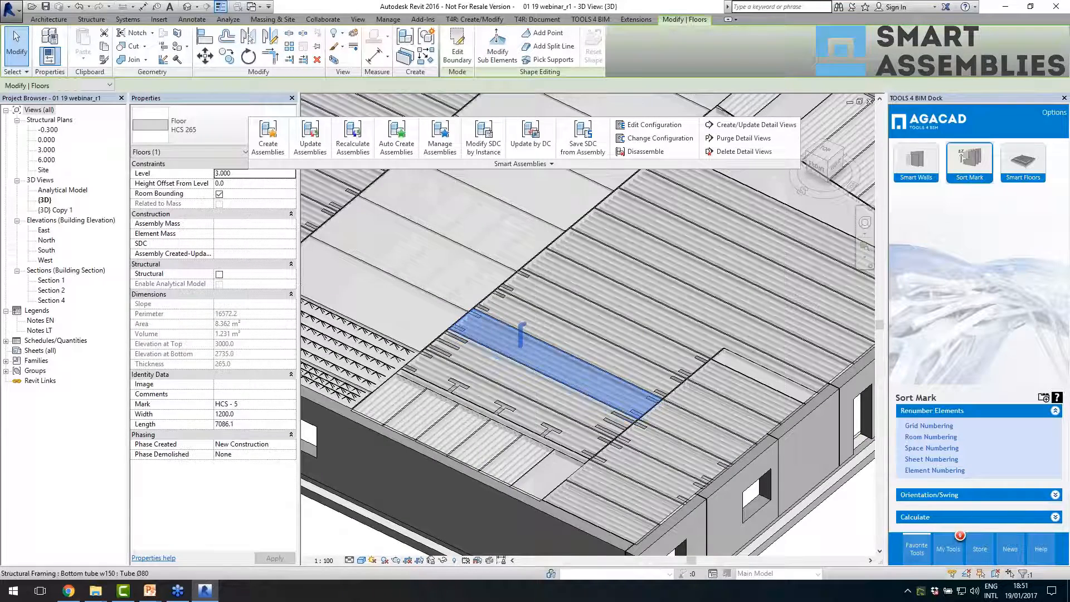
pyautogui.keyDown('ctrl'); pyautogui.click(534, 313); pyautogui.keyUp('ctrl')
pyautogui.keyDown('ctrl'); pyautogui.click(554, 292); pyautogui.keyUp('ctrl')
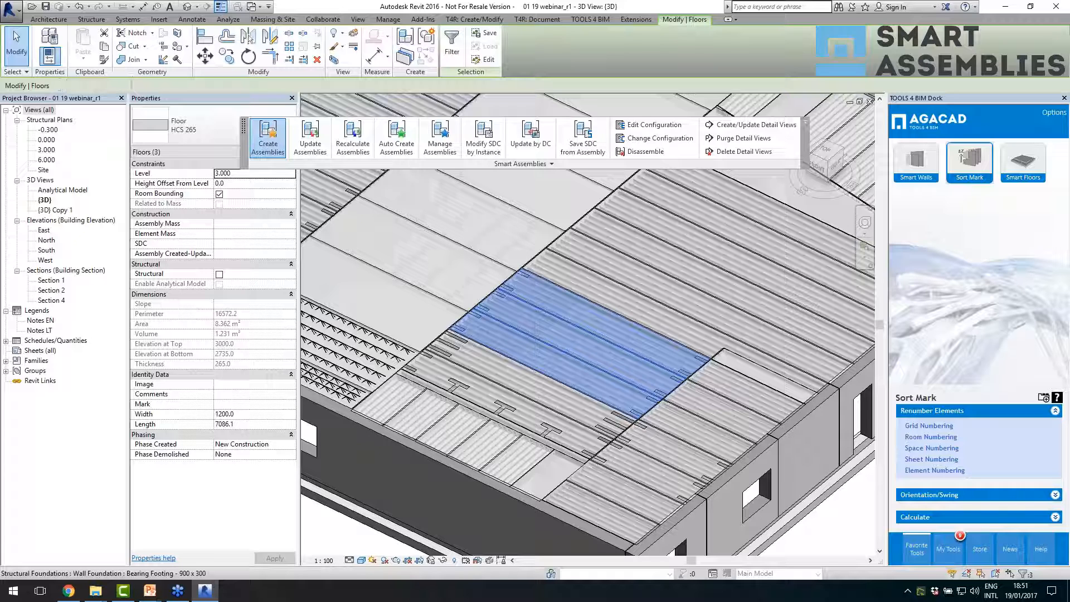
# - Create assemblies from the three selected slabs with the HCS shop drawing configuration and close the creation report
pyautogui.click(267, 138)
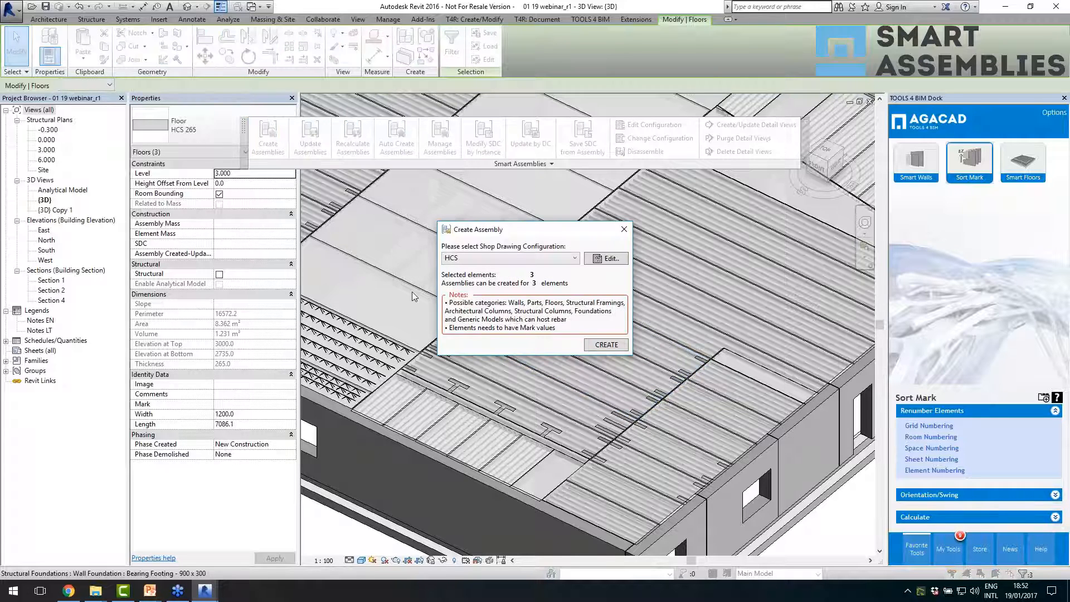
pyautogui.click(508, 259)
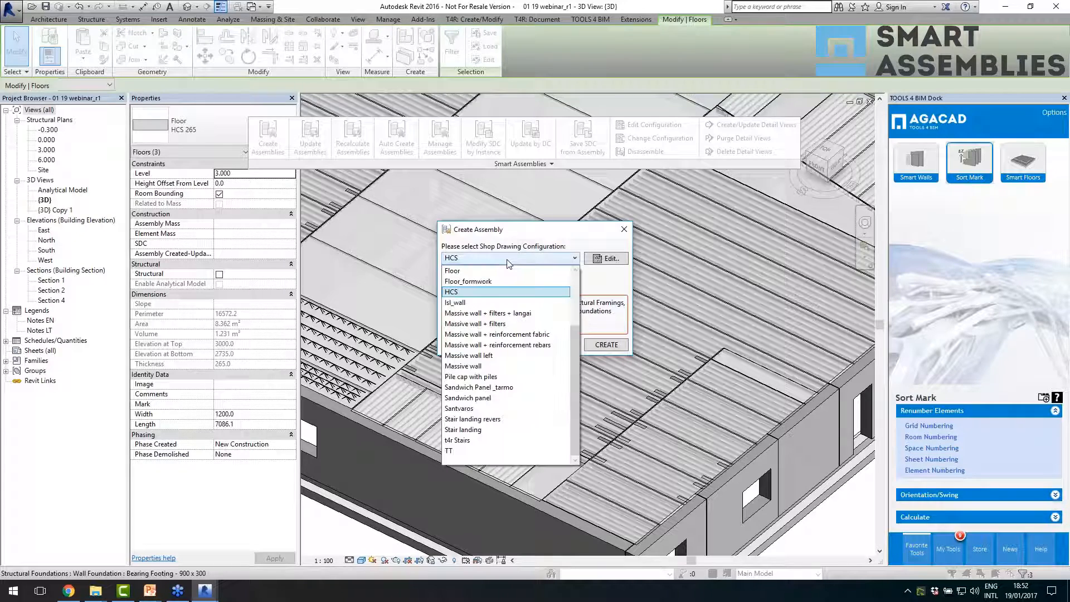
pyautogui.click(508, 260)
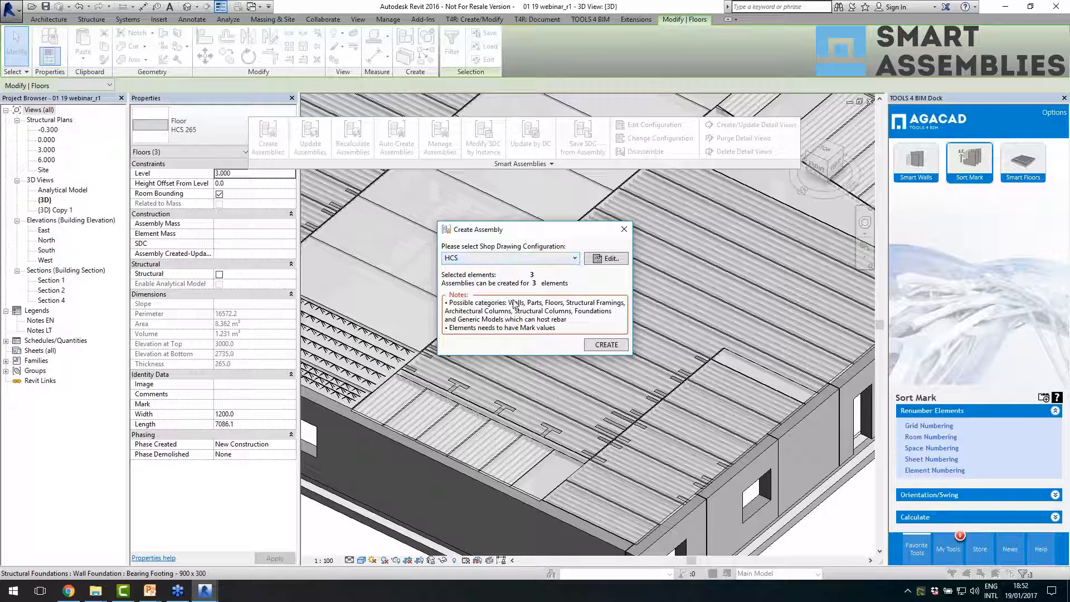
pyautogui.click(594, 346)
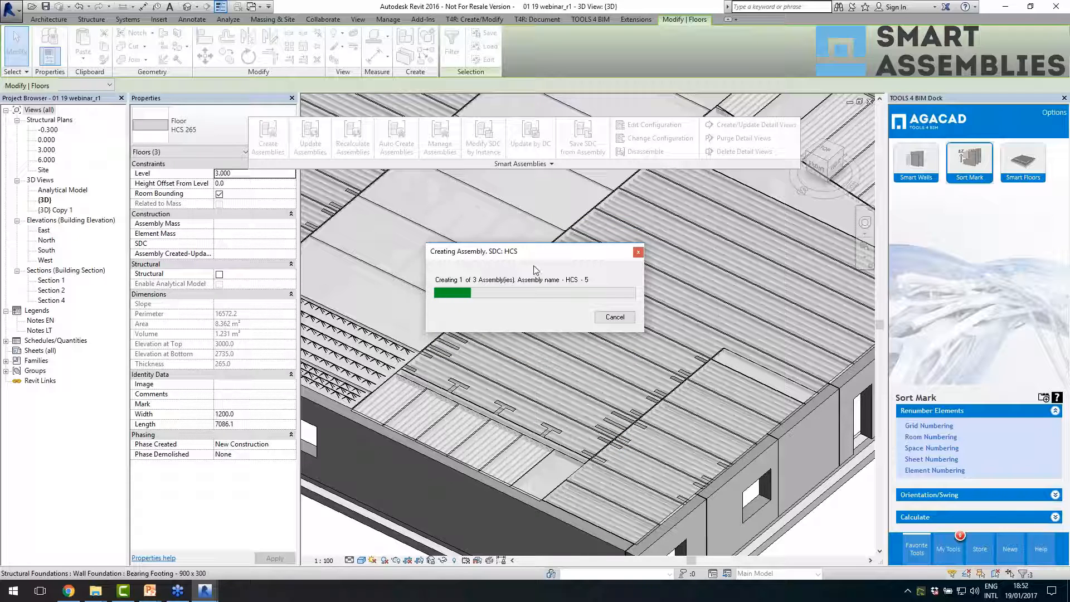
pyautogui.moveTo(536, 255); pyautogui.dragTo(368, 188)
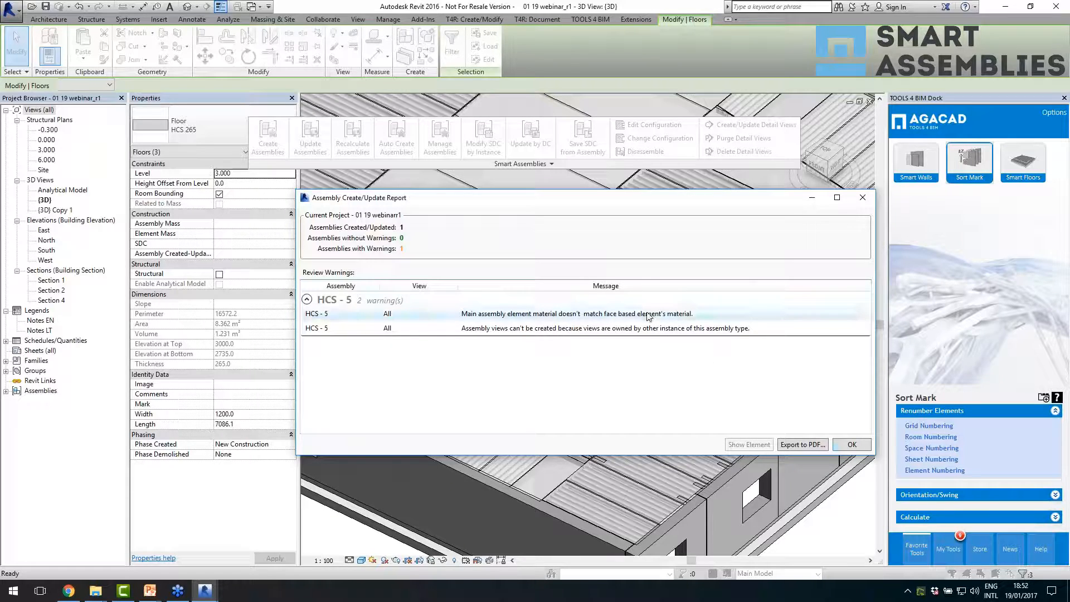
pyautogui.click(844, 446)
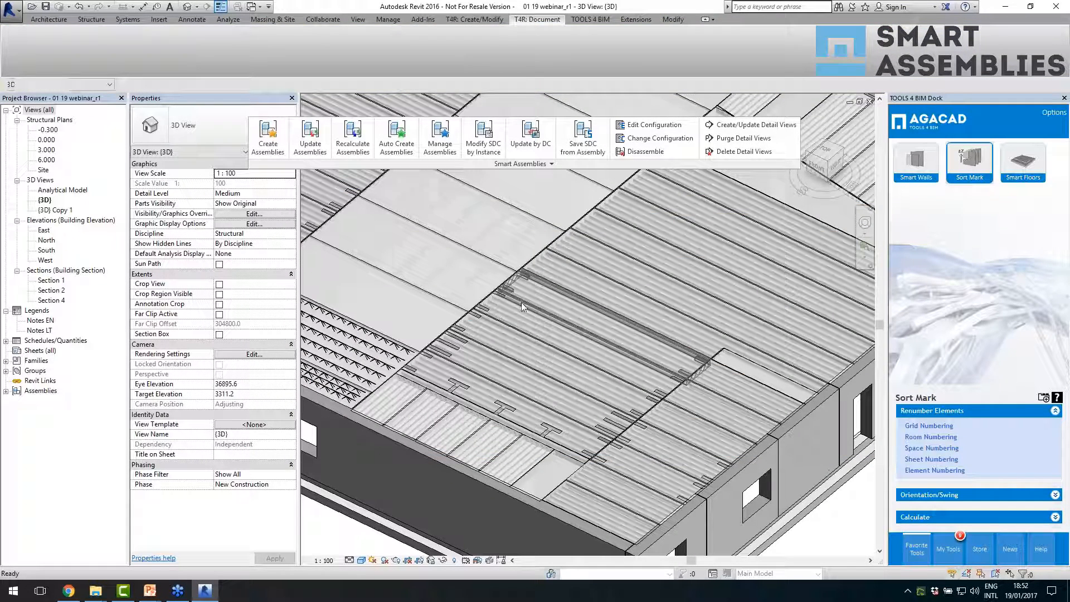
# - Inspect the newly created slab assemblies in the 3D view, comparing their assembly names and properties
pyautogui.click(560, 348)
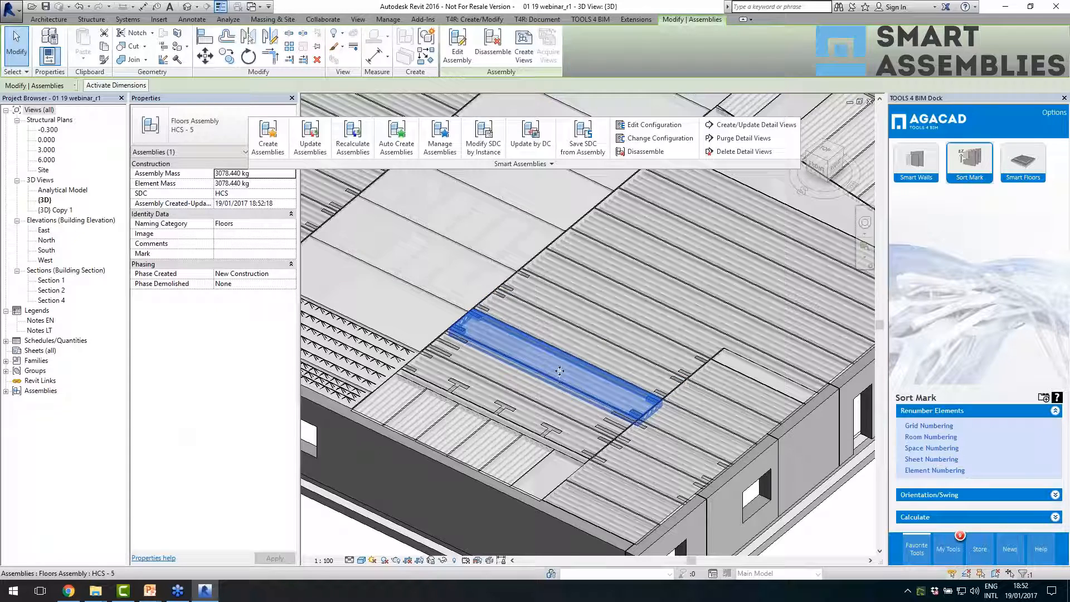
pyautogui.click(609, 344)
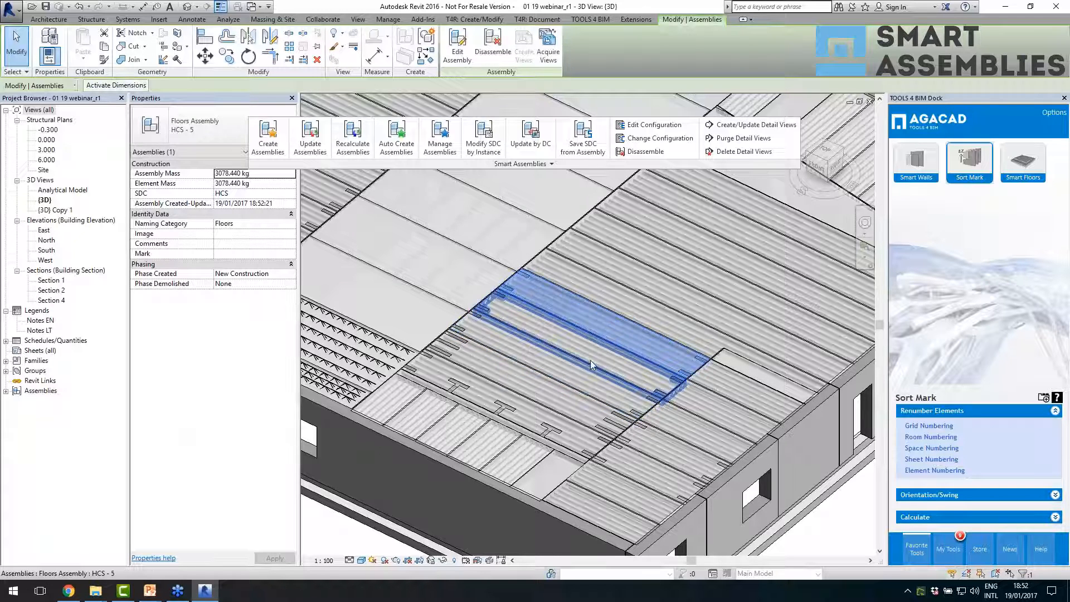
pyautogui.click(576, 388)
pyautogui.click(577, 389)
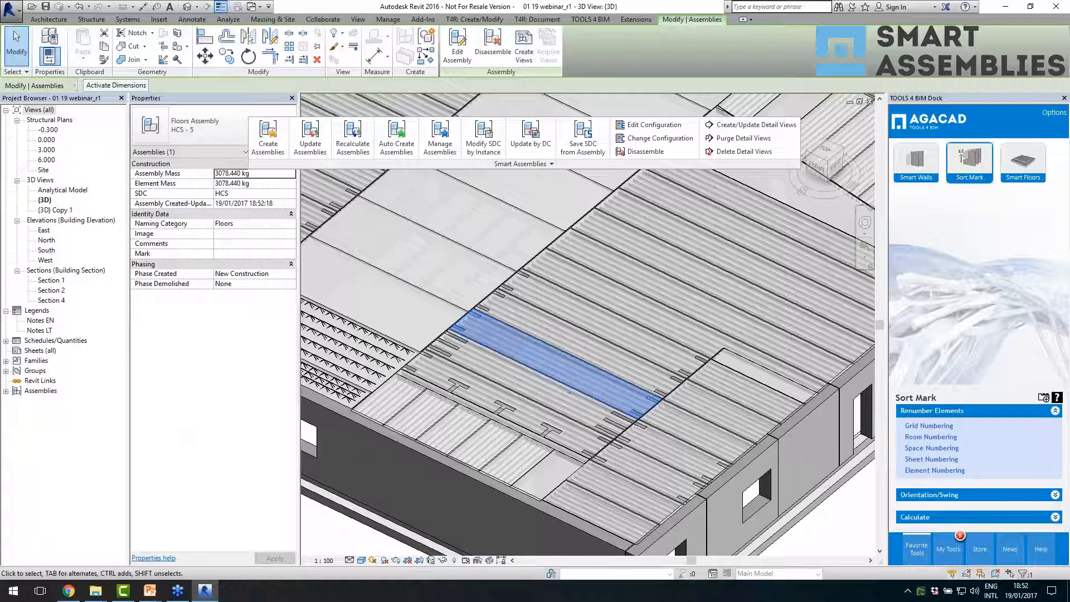
pyautogui.scroll(1, 614, 402)
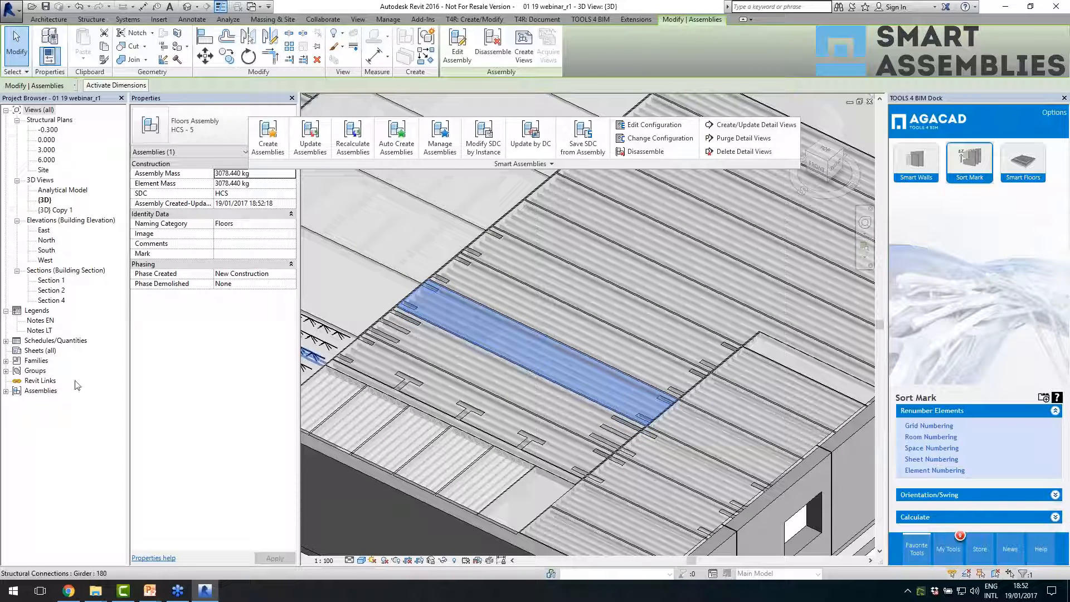
# - Open the HCS - 5 assembly's sheet and examine its top view, section, 3D view and schedule layout
pyautogui.click(5, 390)
pyautogui.click(17, 401)
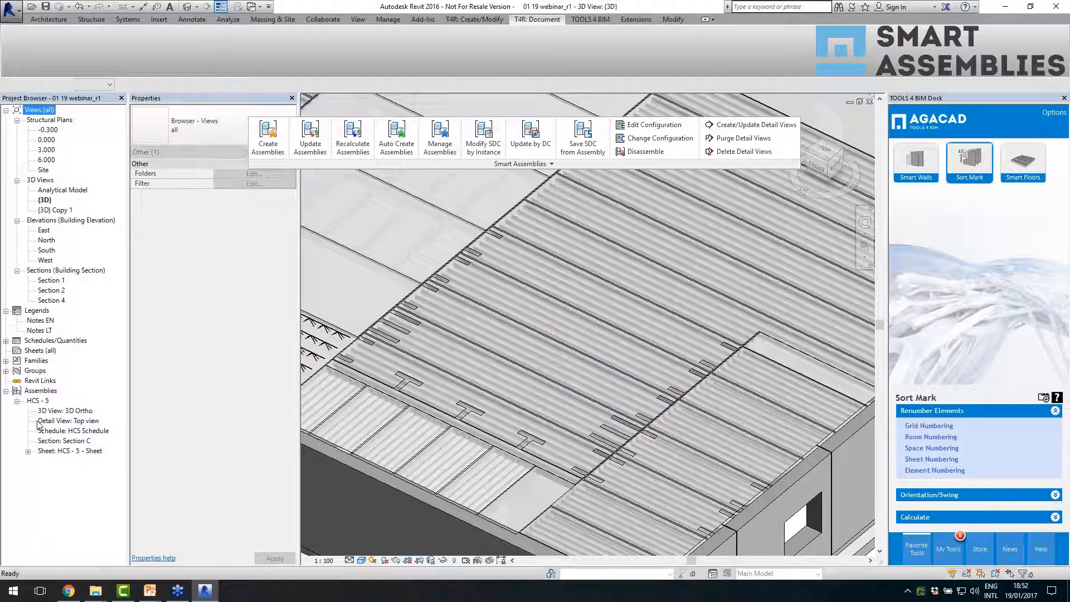
pyautogui.doubleClick(52, 451)
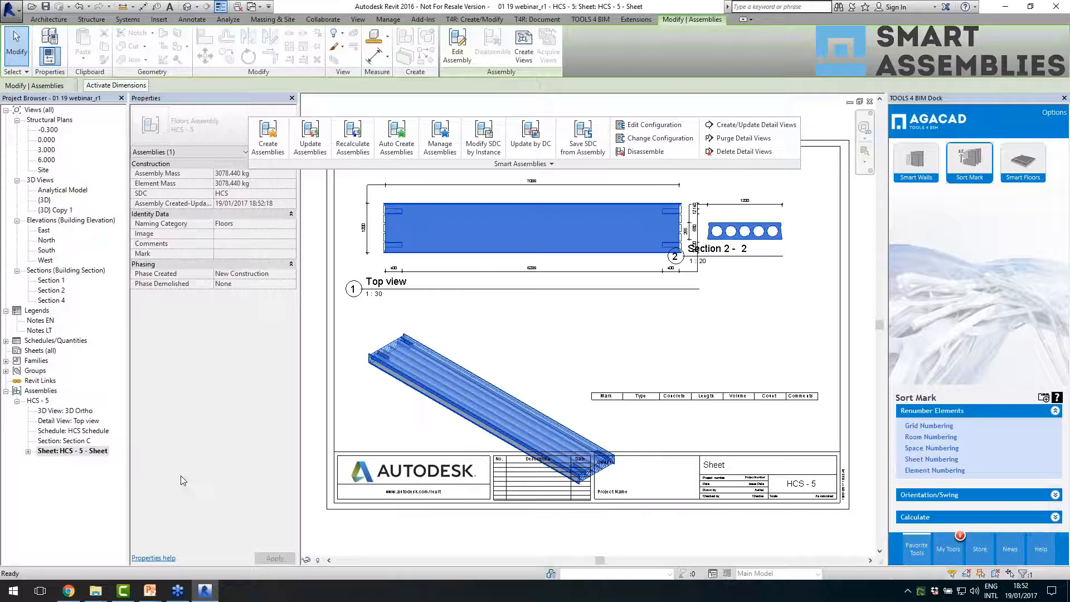
pyautogui.click(608, 361)
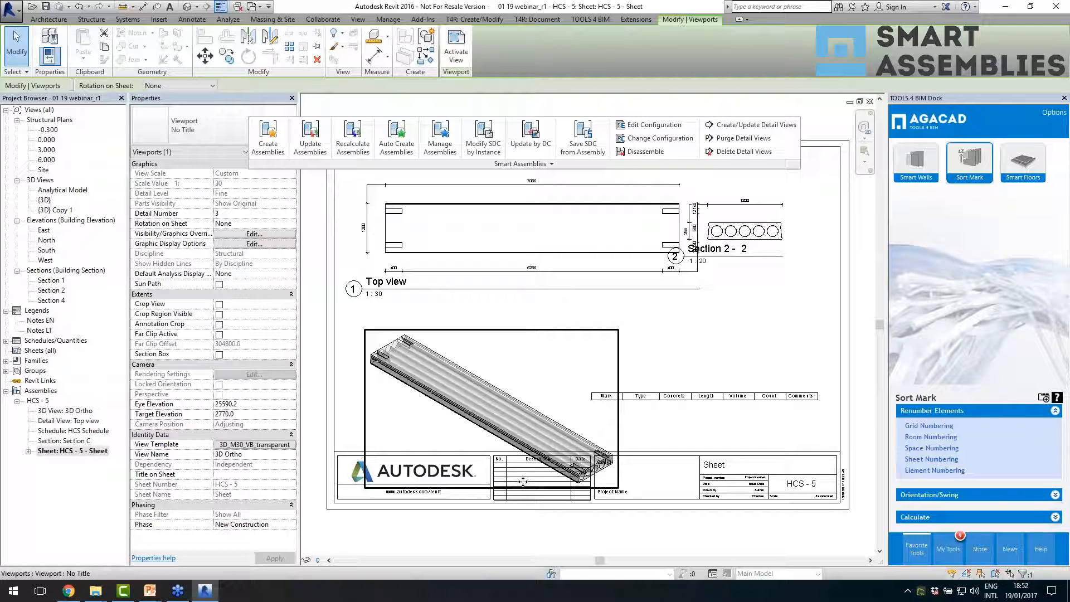
pyautogui.scroll(-1, 492, 460)
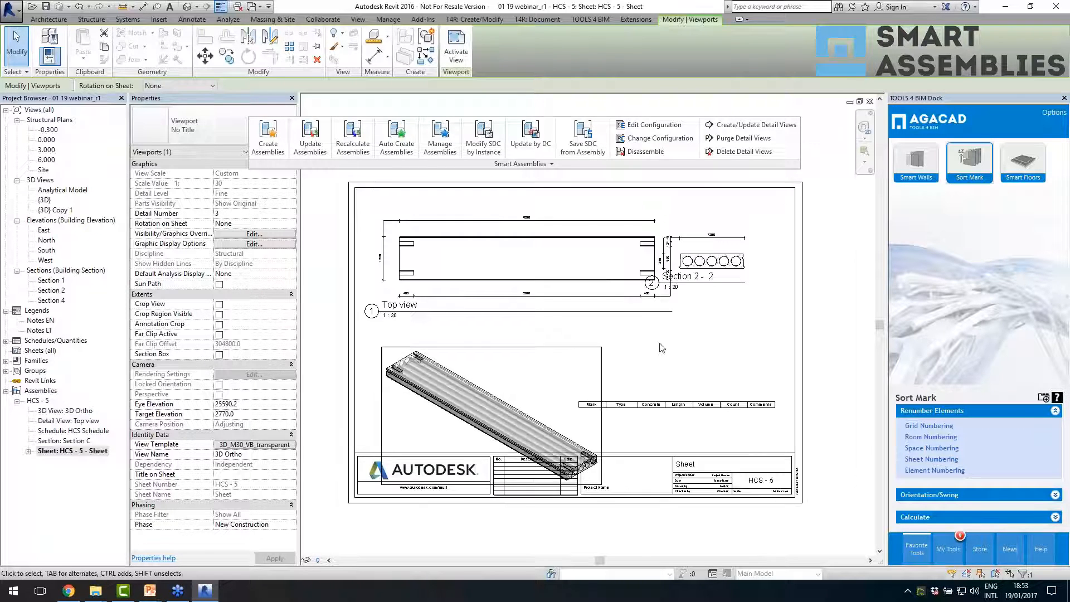
pyautogui.click(662, 348)
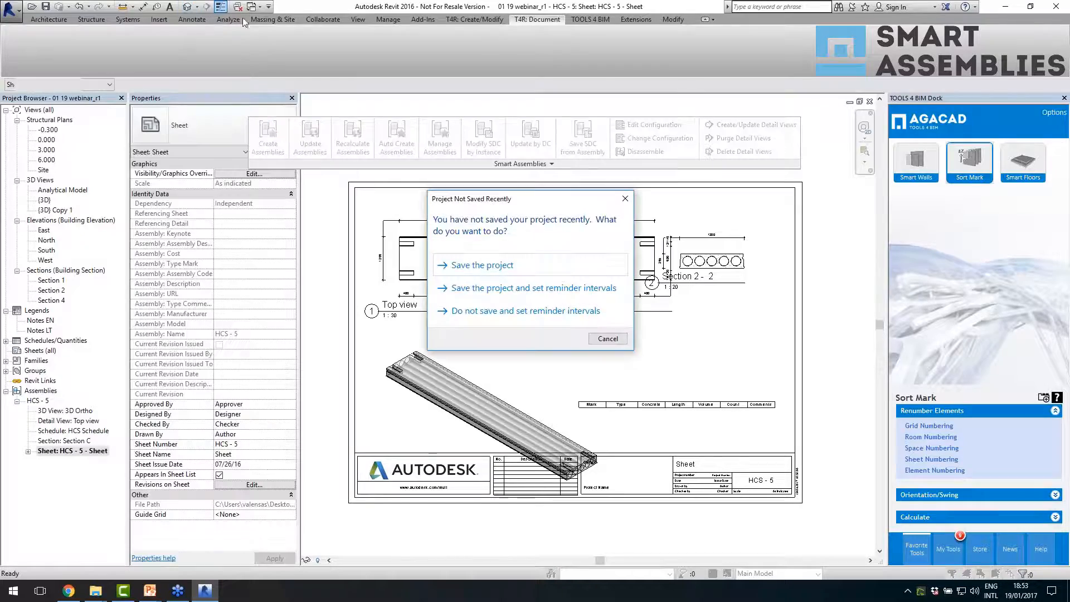
# - Dismiss the project save reminder and return to the HCS - 5 slabs in the 3D view
pyautogui.click(607, 339)
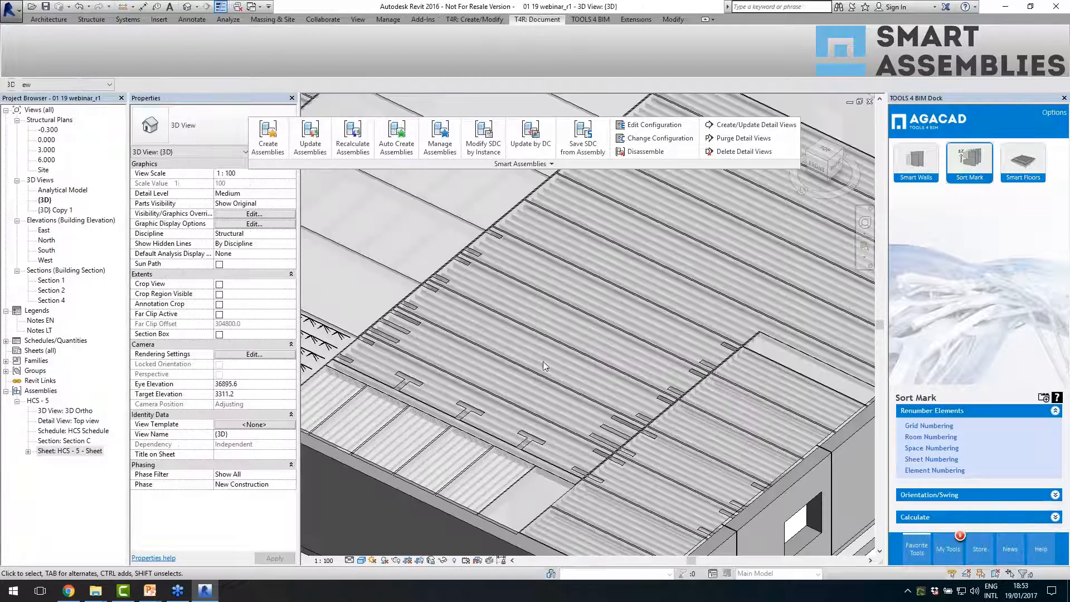
pyautogui.scroll(3, 576, 369)
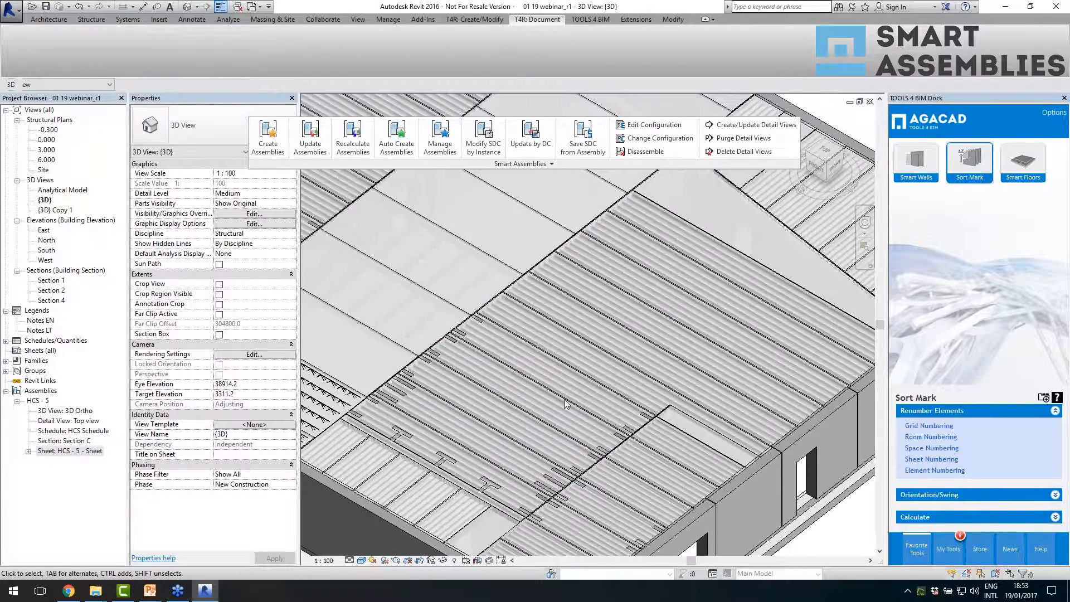
pyautogui.moveTo(592, 396); pyautogui.dragTo(598, 366, button='middle')
pyautogui.scroll(-1, 564, 442)
pyautogui.scroll(2, 563, 442)
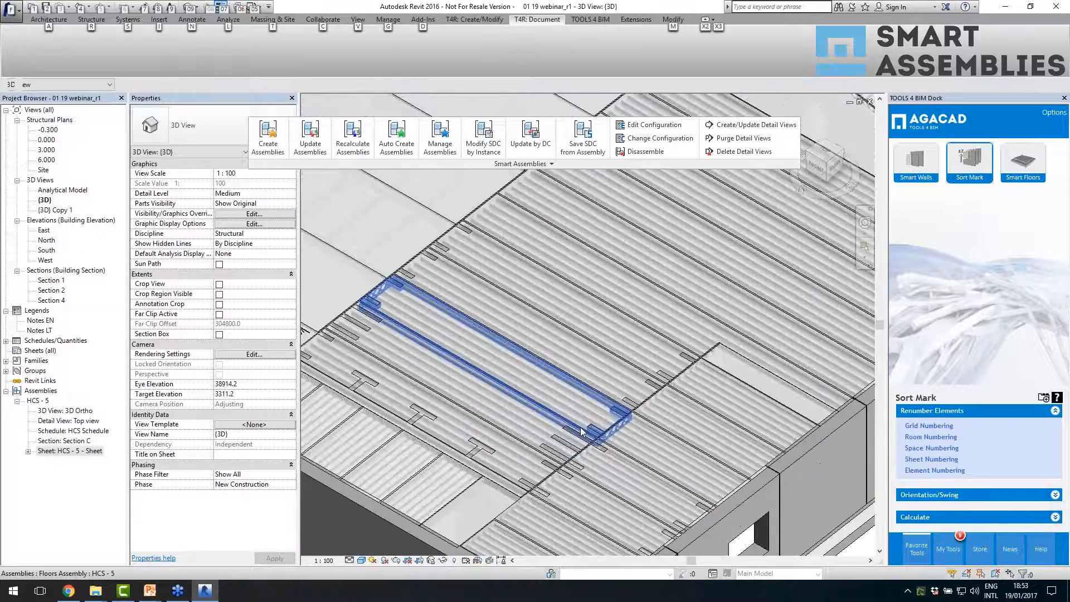
# - Try to modify the smart details of an HCS - 5 floor assembly selected as a whole
pyautogui.press('alt')
pyautogui.click(586, 397)
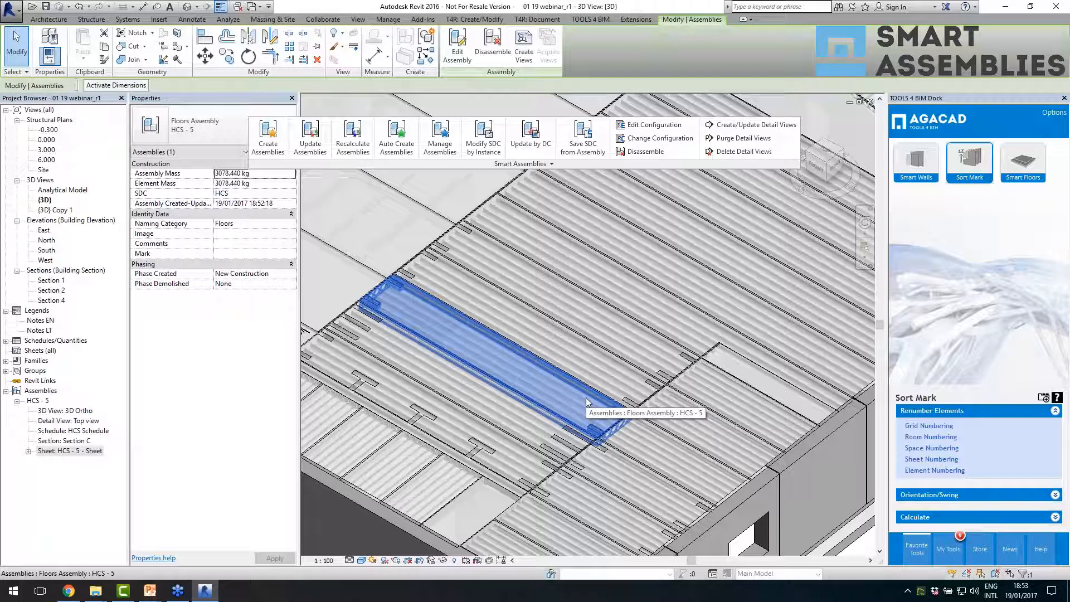
pyautogui.click(474, 19)
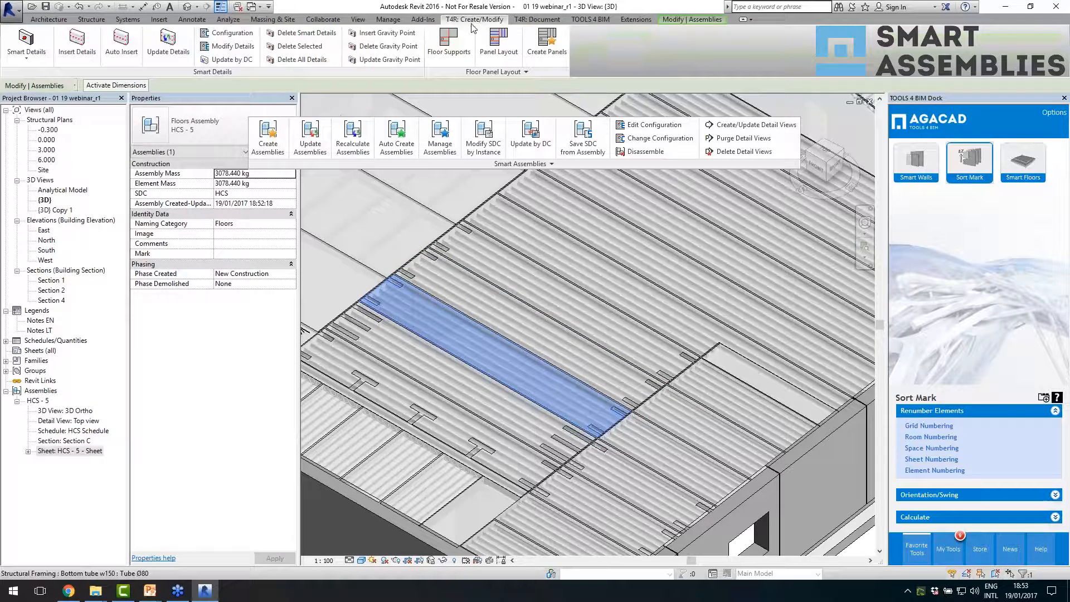
pyautogui.click(243, 55)
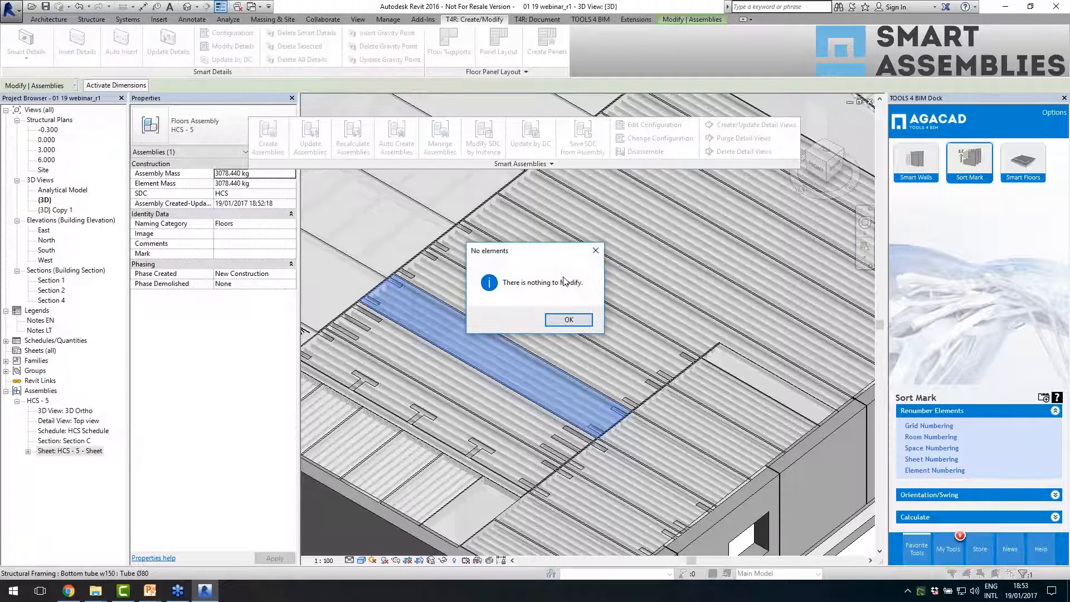
pyautogui.click(568, 321)
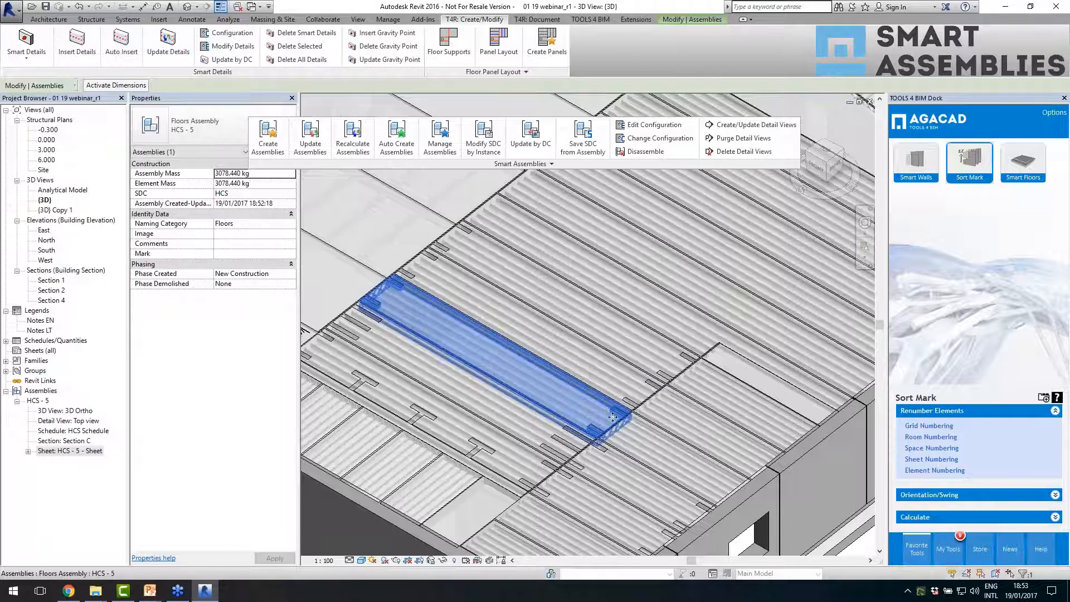
# - Select the HCS 265 floor inside the HCS - 5 assembly and open its smart details for modification
pyautogui.press('Tab')
pyautogui.press('Tab')
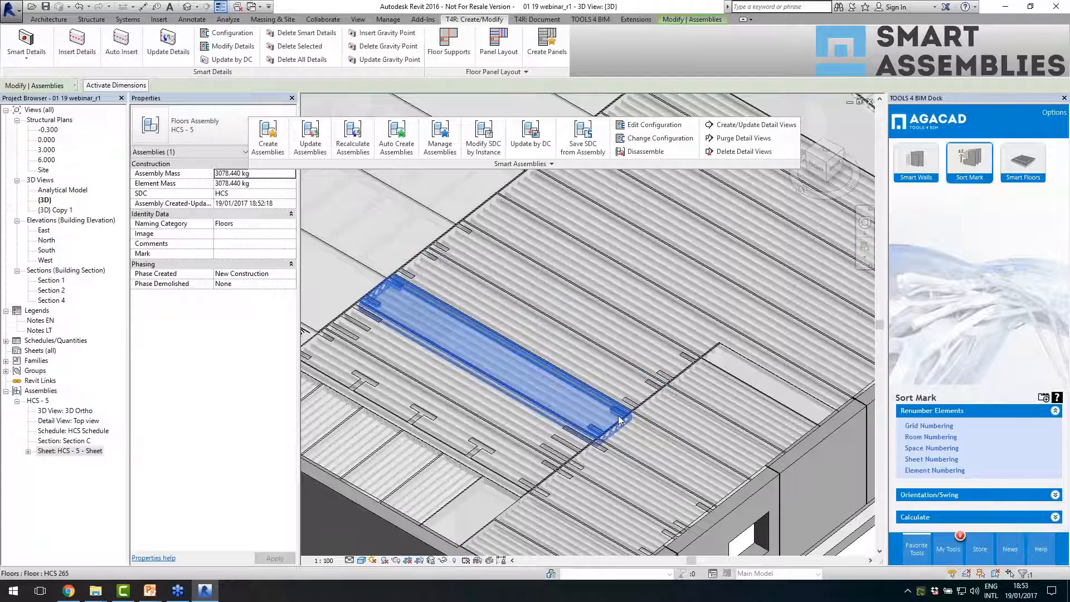
pyautogui.click(619, 418)
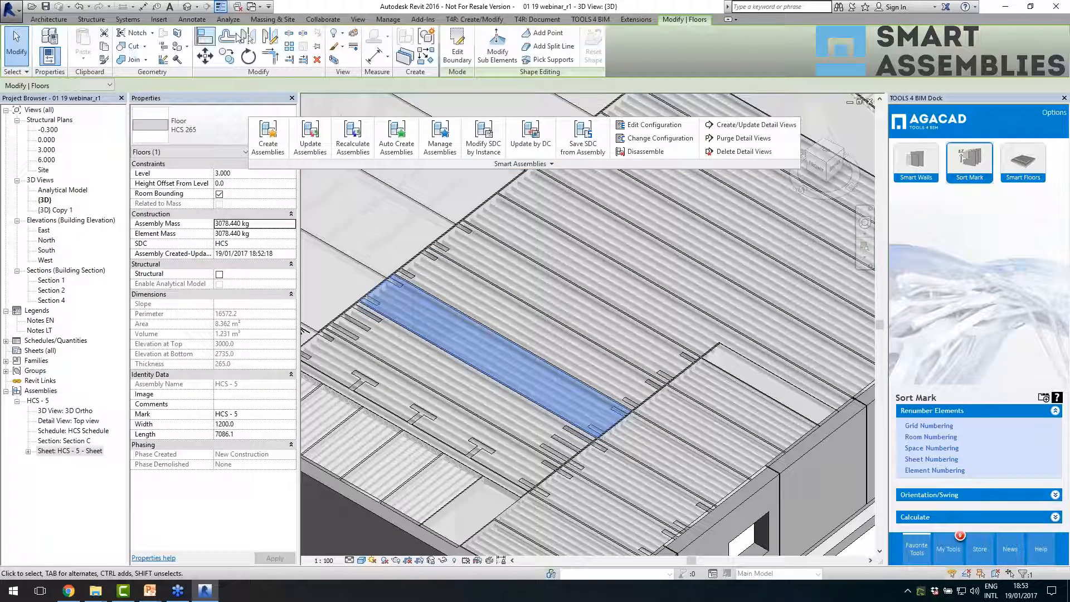
pyautogui.click(474, 19)
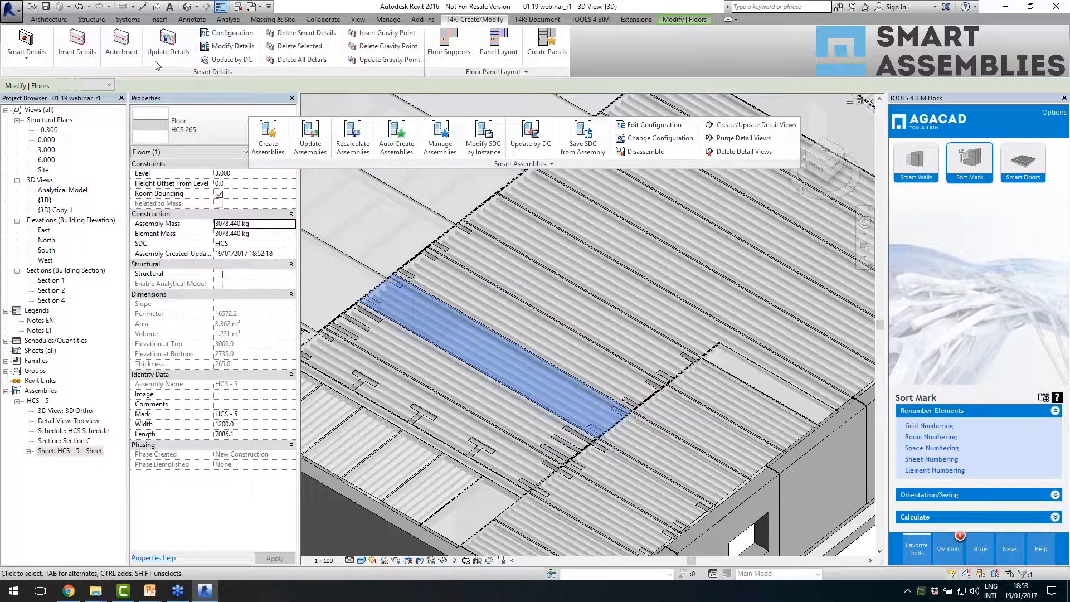
pyautogui.click(220, 51)
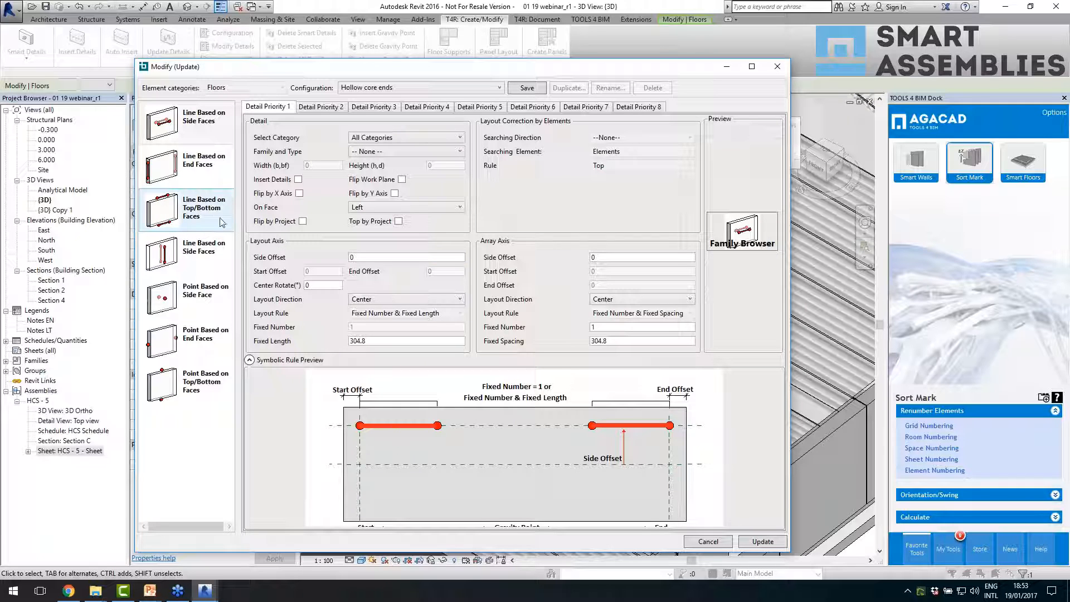
# - Set the fixed length of the line-based top/bottom face details to 800 and update them, recalculating the assembly without updating its views
pyautogui.click(188, 220)
pyautogui.click(350, 340)
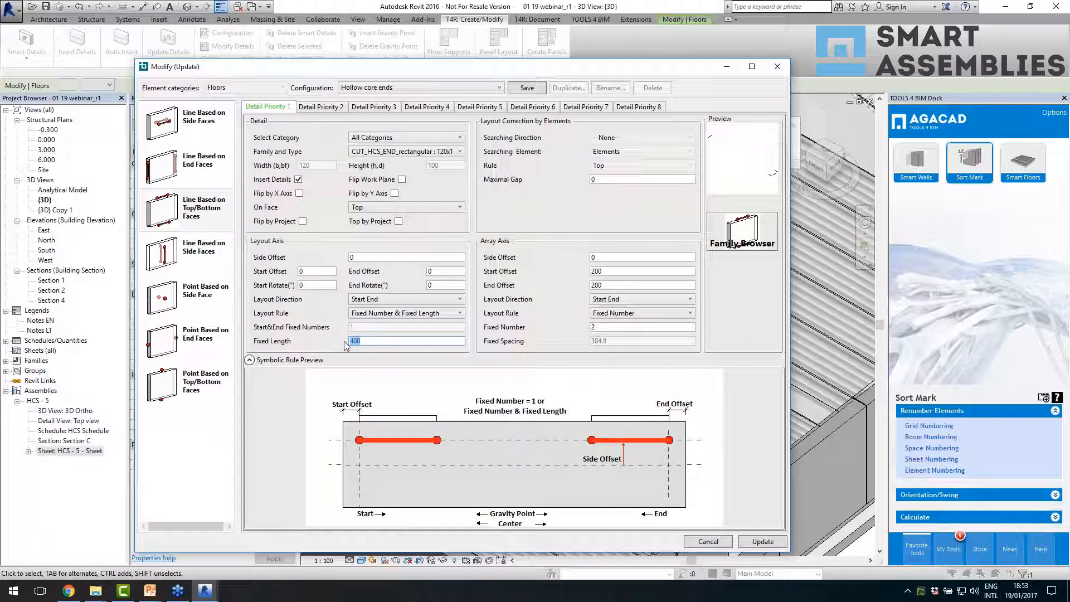
pyautogui.write('800')
pyautogui.click(777, 543)
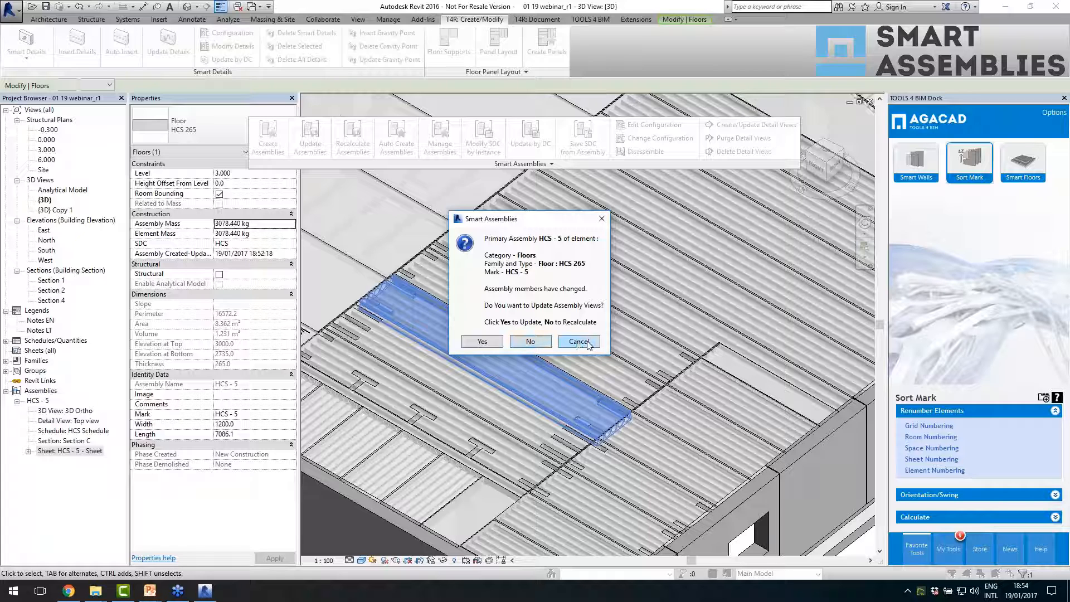
pyautogui.click(530, 341)
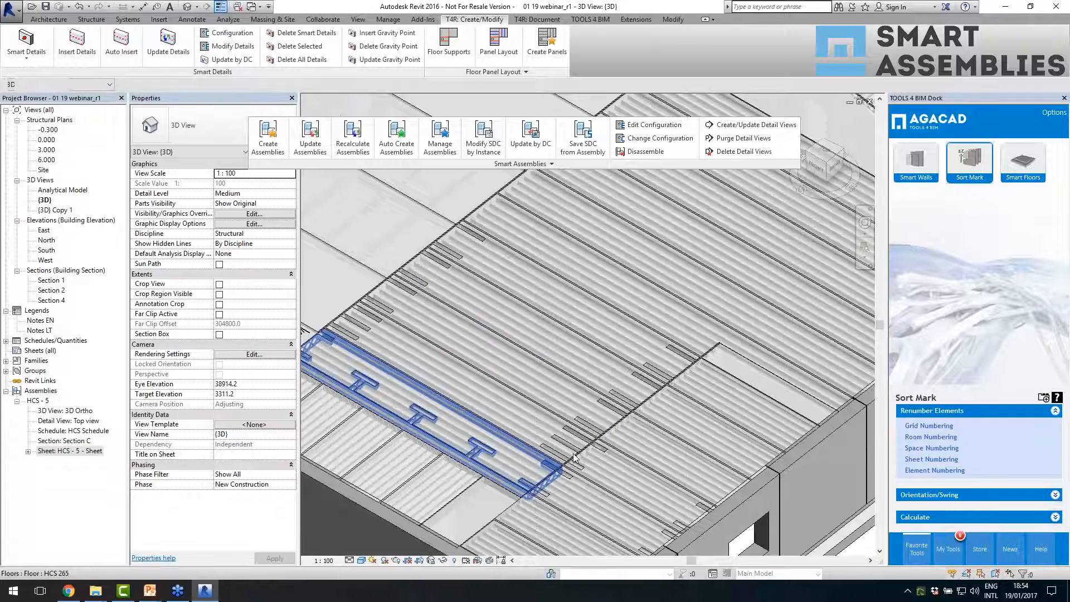
# - Check another HCS - 5 assembly and review the Dynamic Smart Assemblies Update setting, keeping it turned on
pyautogui.click(605, 362)
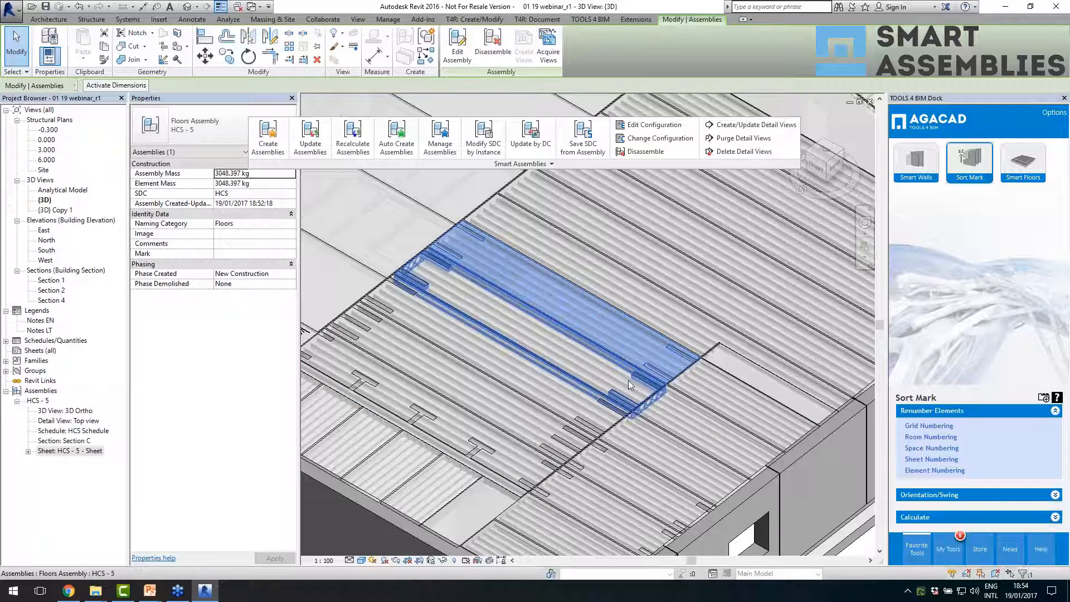
pyautogui.scroll(-1, 603, 347)
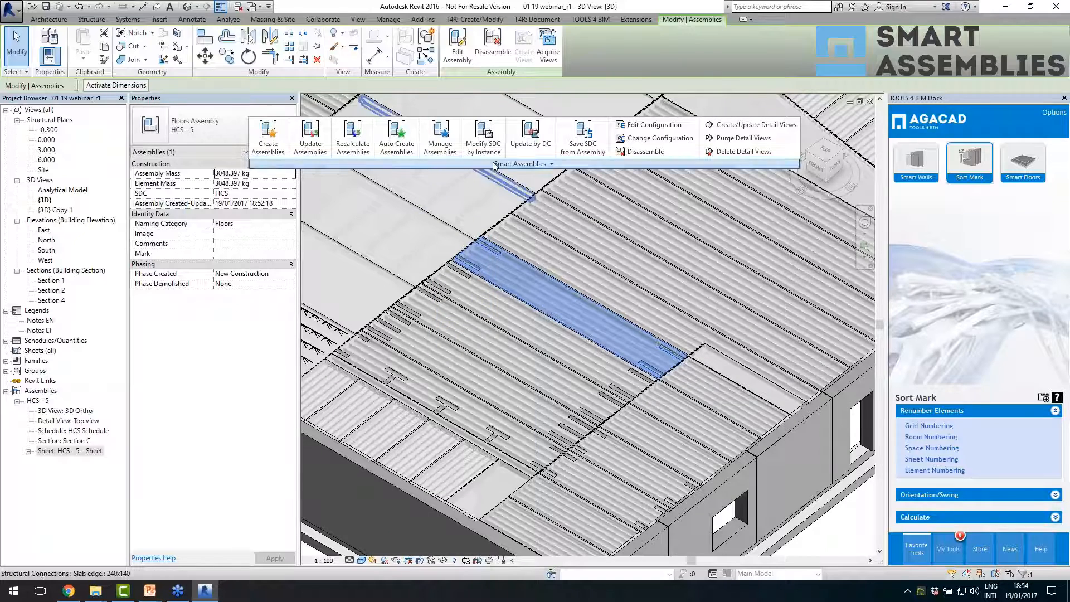
pyautogui.click(420, 165)
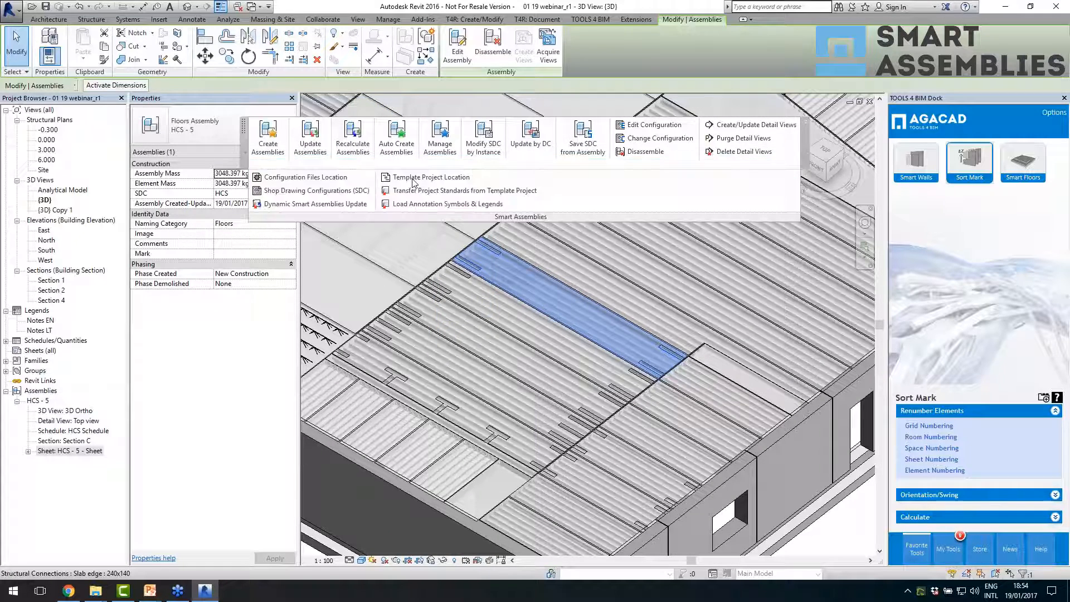
pyautogui.click(290, 204)
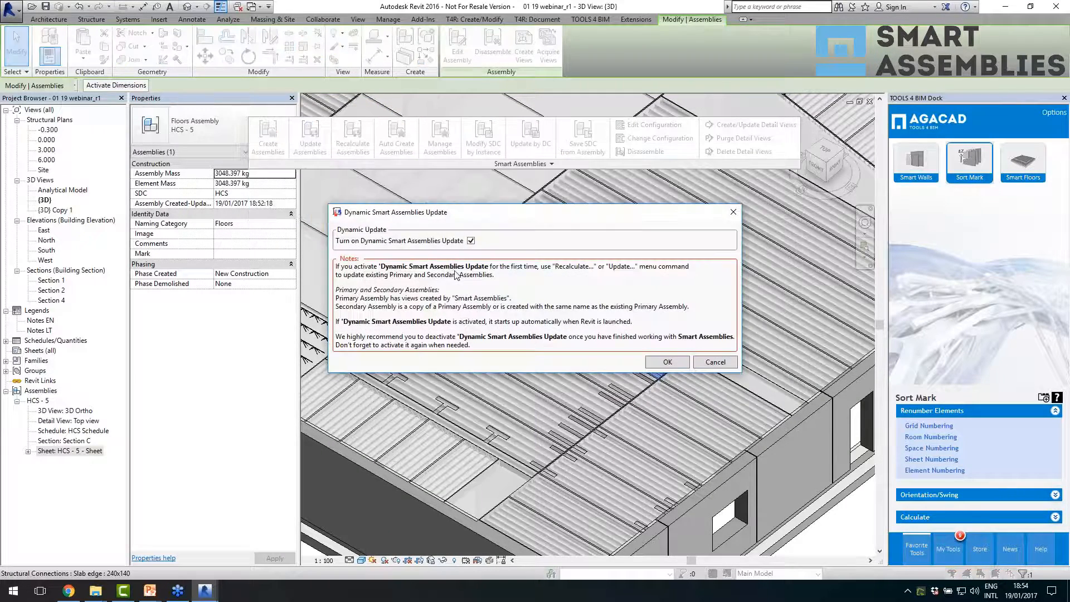
pyautogui.click(471, 241)
pyautogui.click(668, 363)
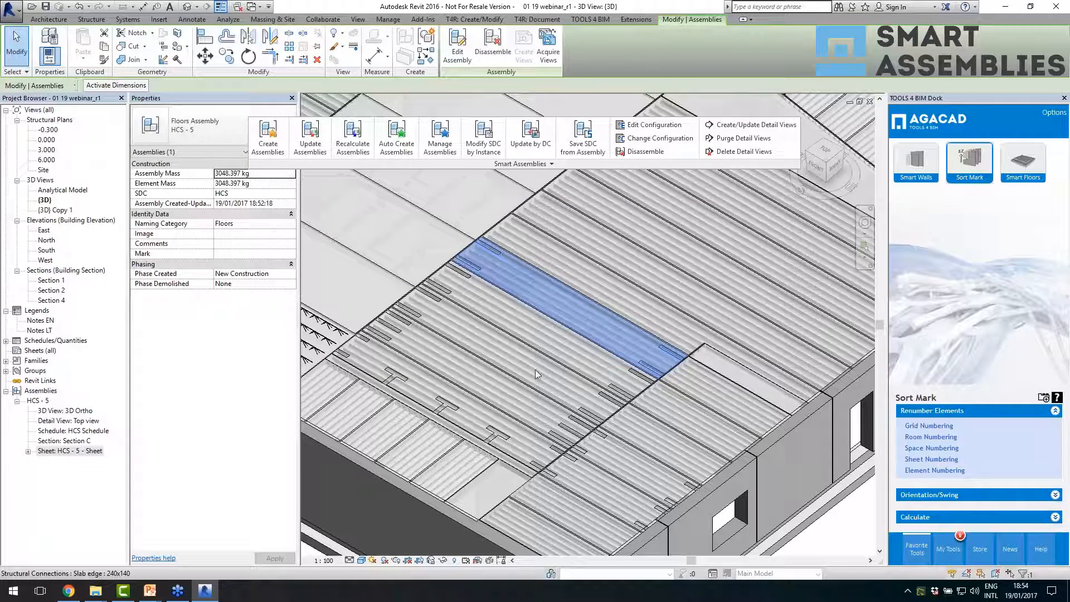
# - Select one rectangular end cut within the outermost of the three HCS - 5 assemblies and set its length to 600
pyautogui.click(419, 310)
pyautogui.scroll(1, 419, 311)
pyautogui.press('Tab')
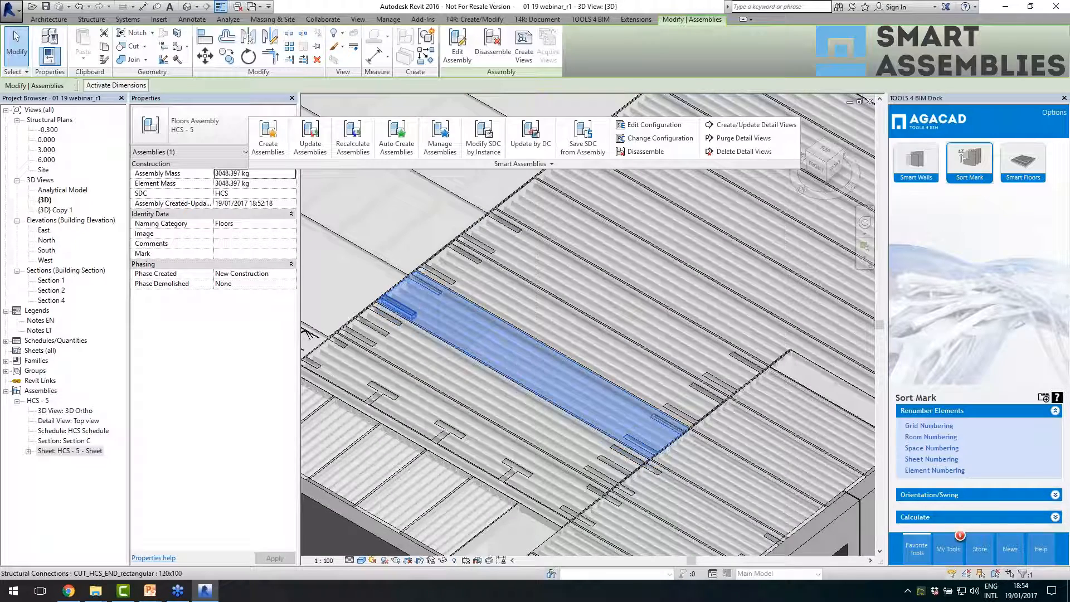
pyautogui.click(416, 309)
pyautogui.click(424, 284)
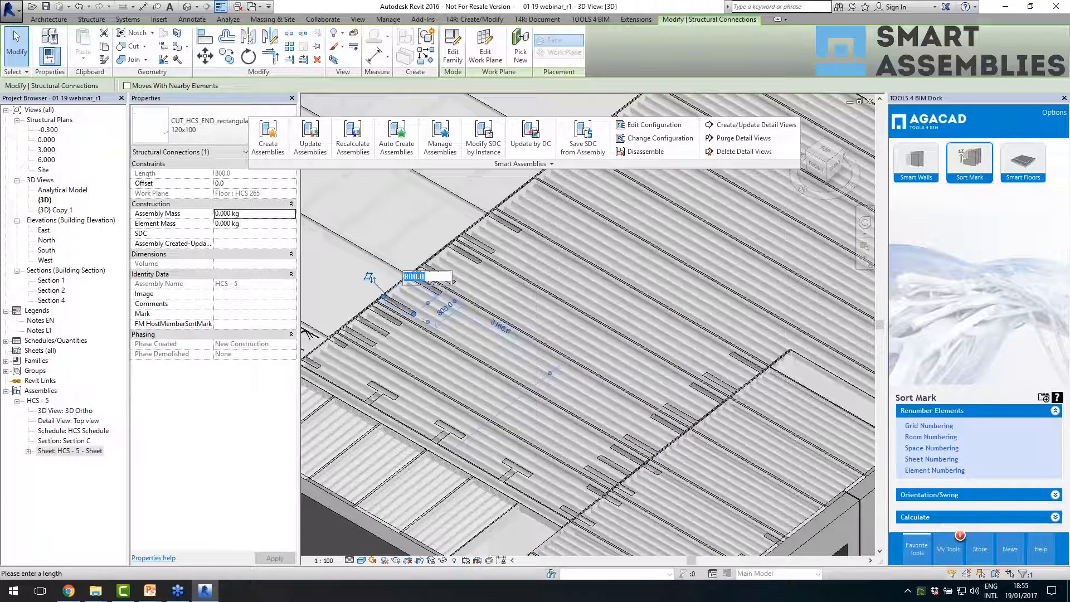
pyautogui.write('600')
pyautogui.press('Return')
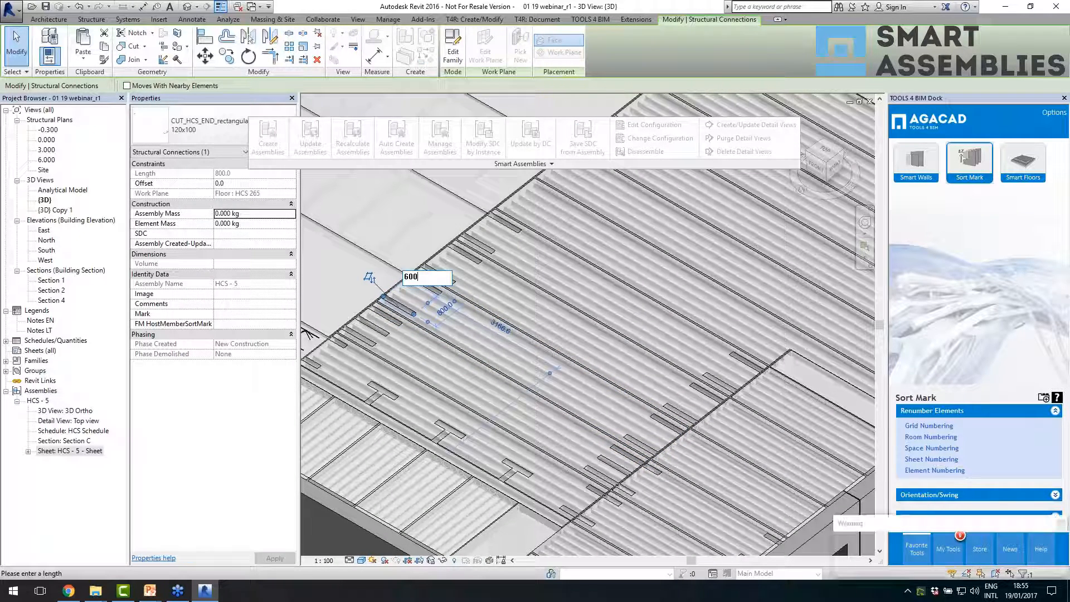
pyautogui.press('Escape')
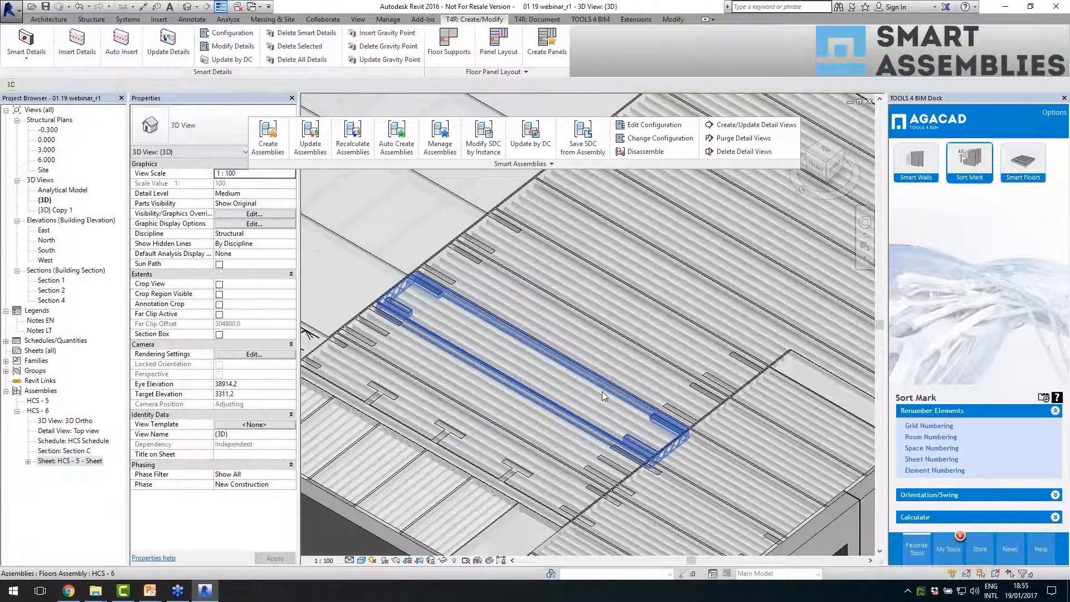
# - Compare the assembly names of the edited slab and its neighbour, and undo the end cut's length change
pyautogui.click(603, 390)
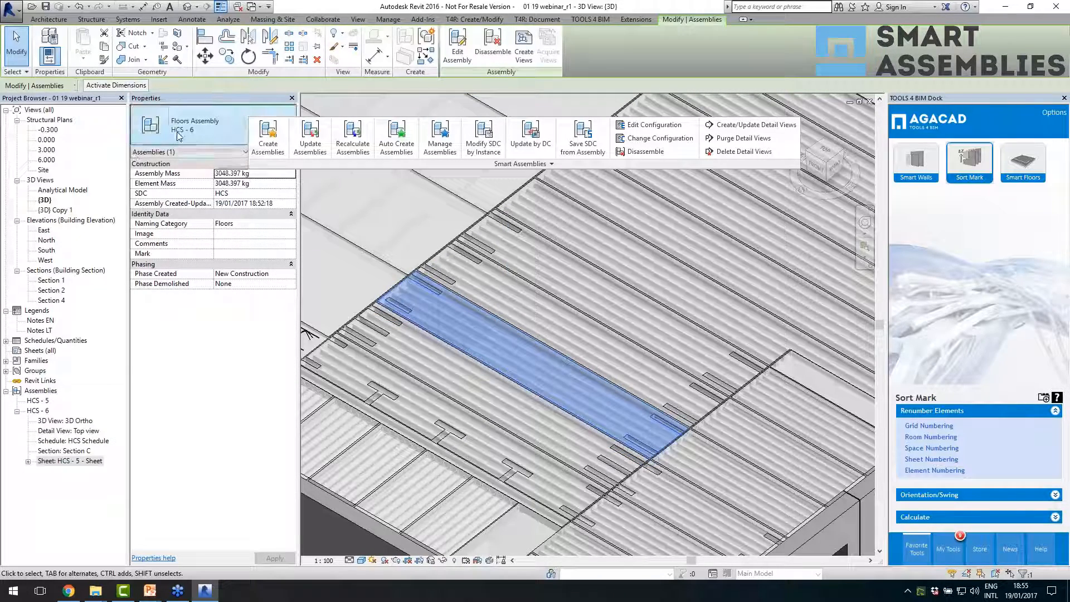
pyautogui.click(580, 325)
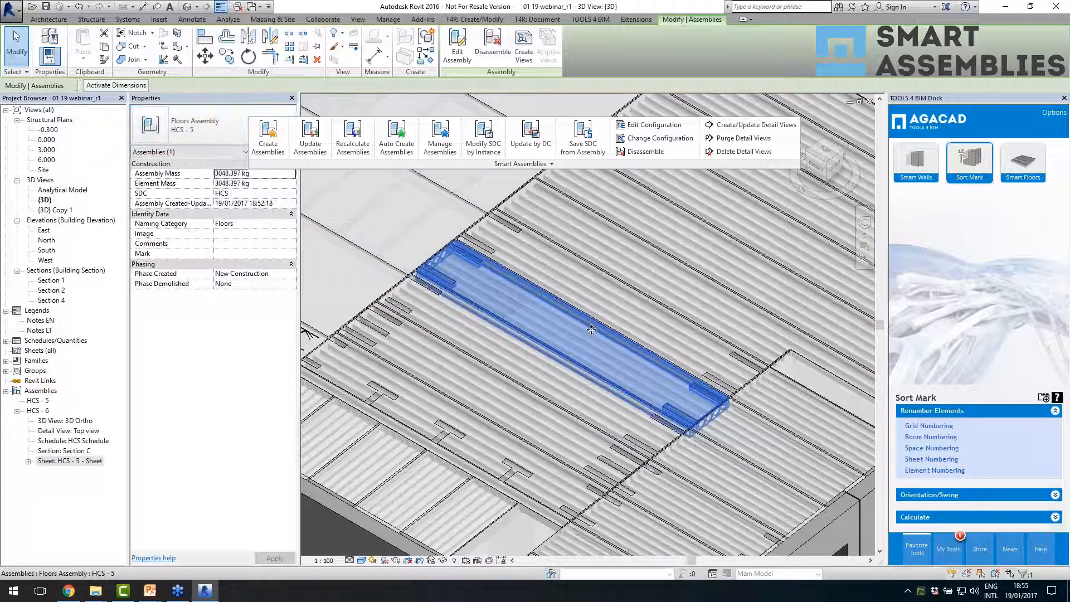
pyautogui.hotkey('ctrl', 'z')
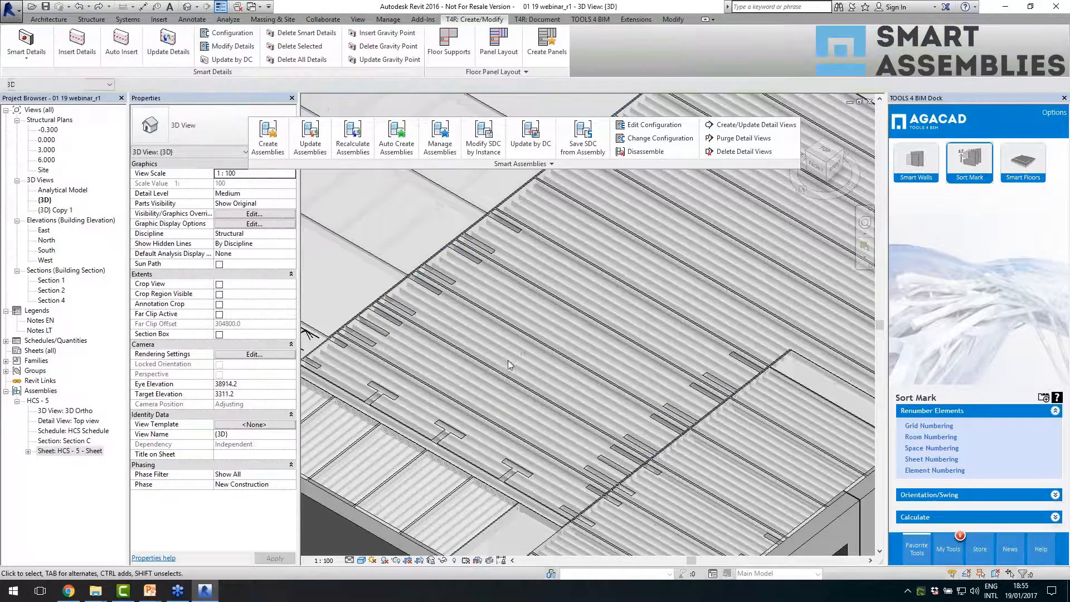
pyautogui.click(507, 360)
pyautogui.scroll(-2, 578, 374)
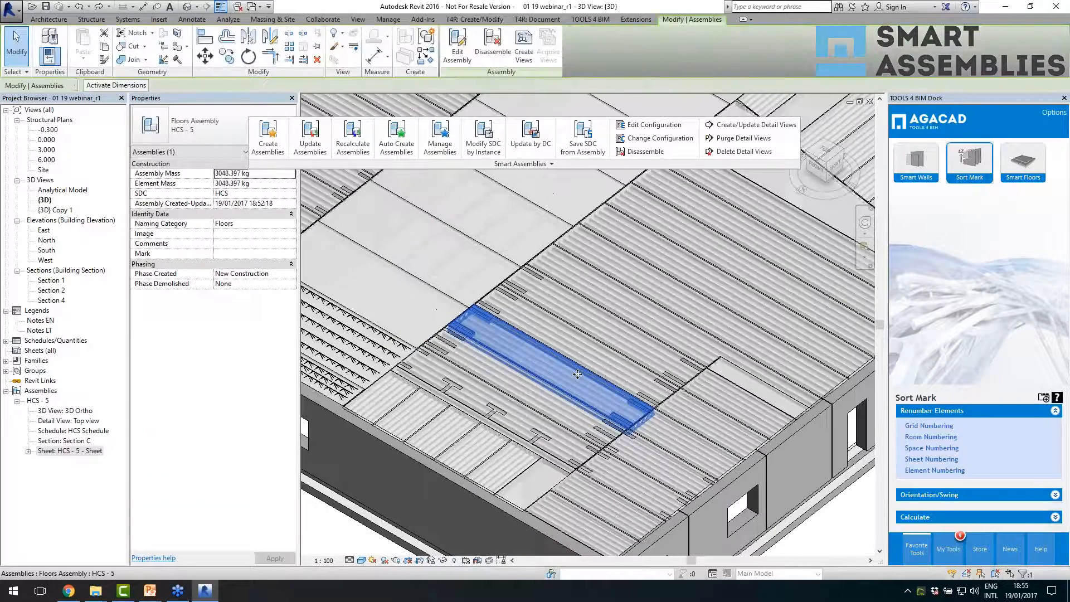
# - Recheck the Dynamic Smart Assemblies Update option and accept it turned on
pyautogui.click(524, 164)
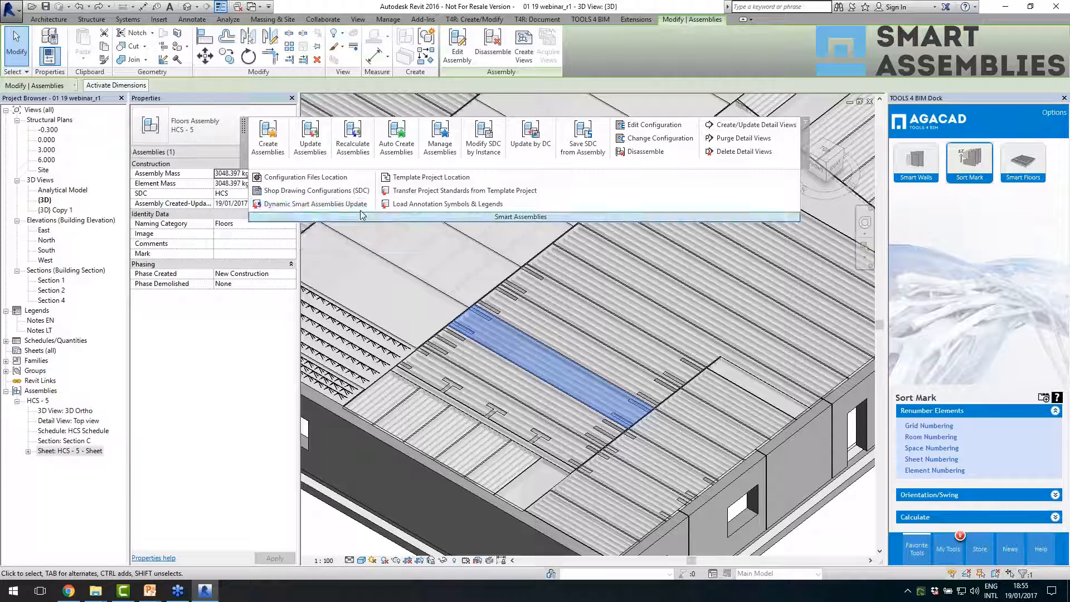
pyautogui.click(315, 204)
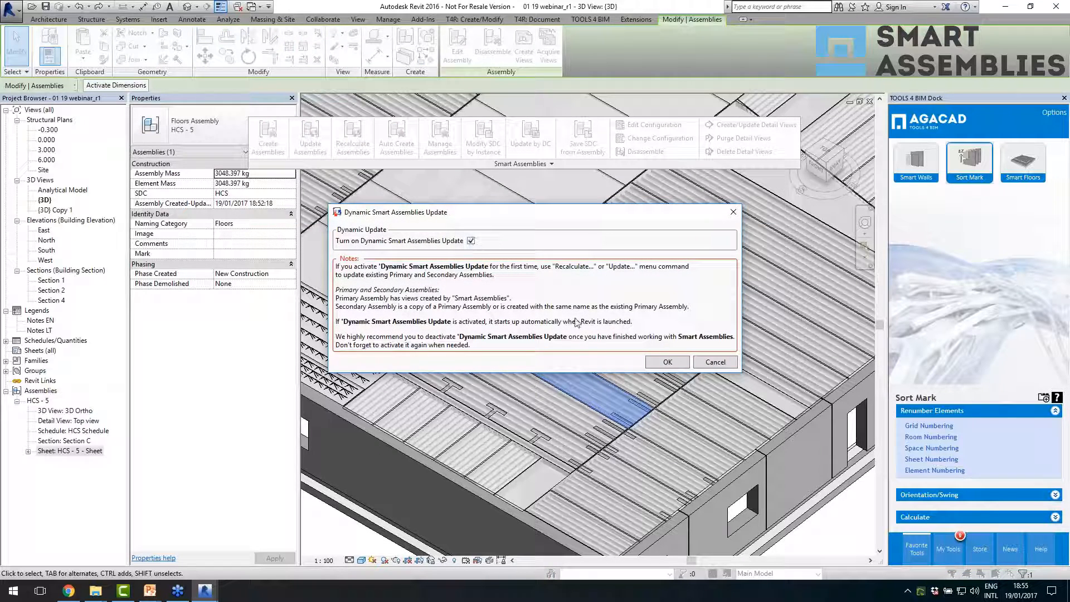
pyautogui.click(666, 363)
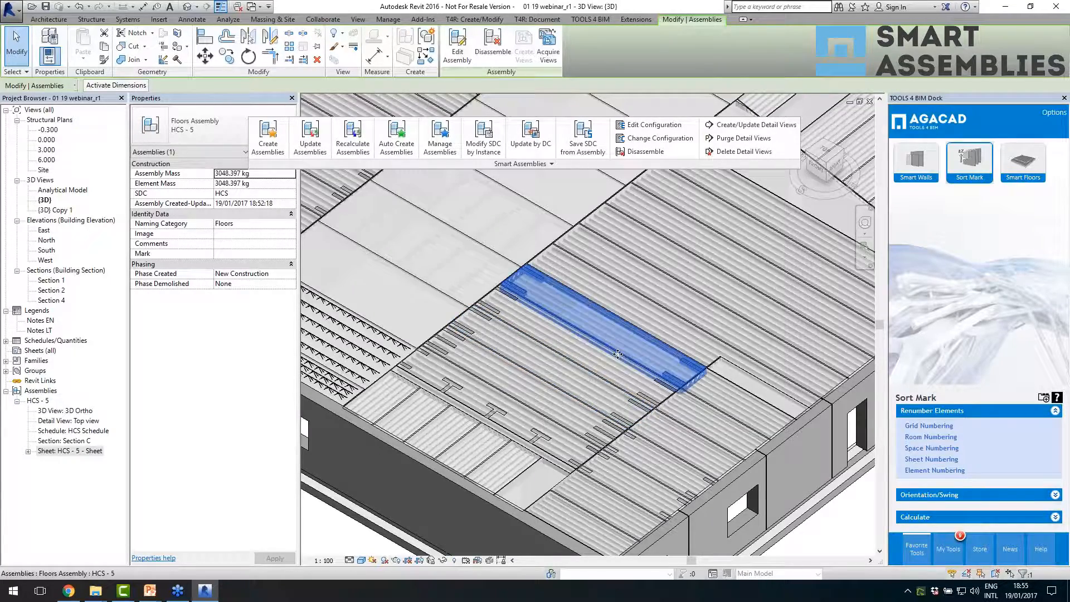
# - Set the 400 dimension of a rectangular end cut in a secondary HCS - 5 slab to 500, and cancel keeping the new primary assembly
pyautogui.scroll(-5, 621, 355)
pyautogui.scroll(3, 663, 398)
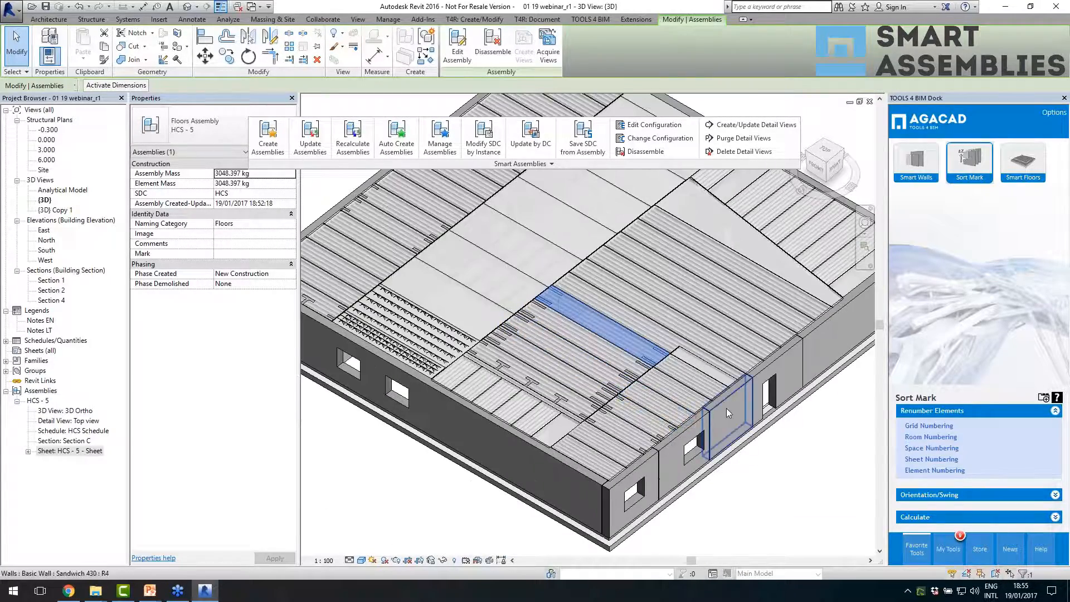
pyautogui.scroll(2, 664, 398)
pyautogui.scroll(-3, 670, 401)
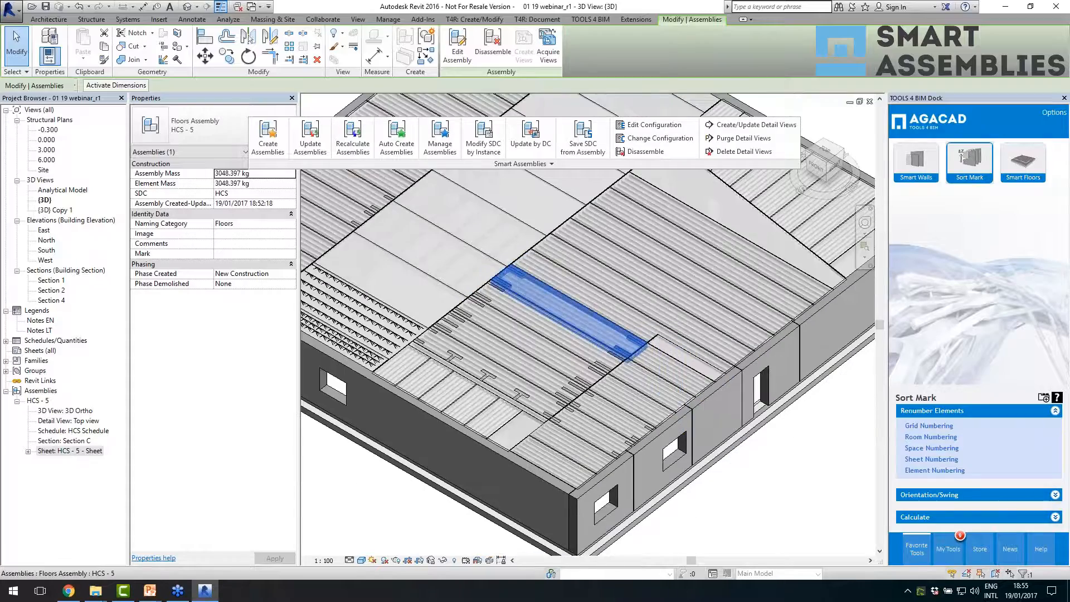
pyautogui.scroll(2, 611, 358)
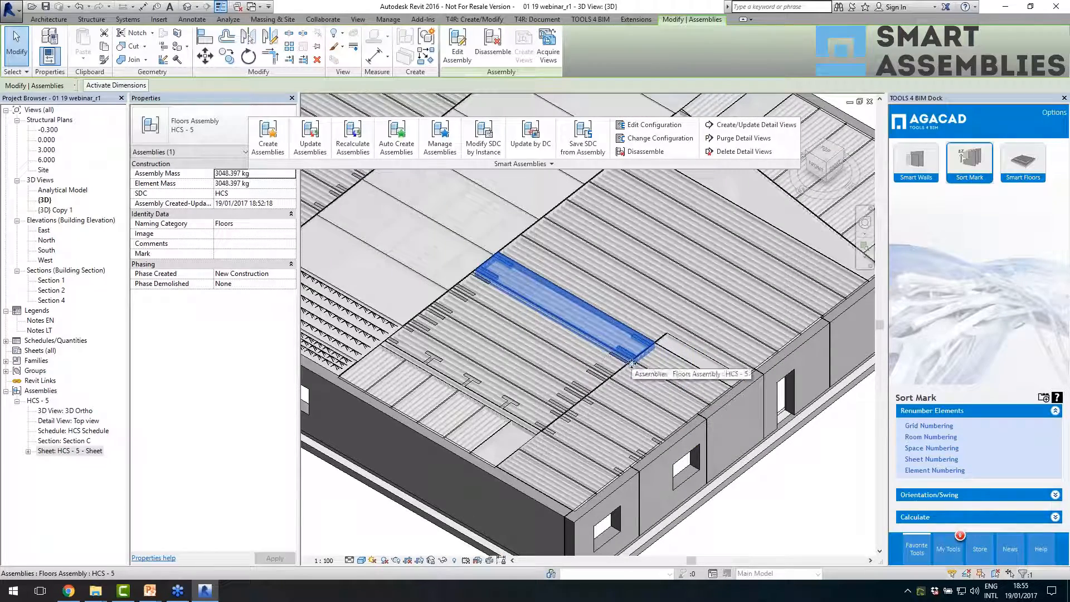
pyautogui.scroll(-3, 628, 360)
pyautogui.scroll(4, 669, 384)
pyautogui.scroll(2, 473, 278)
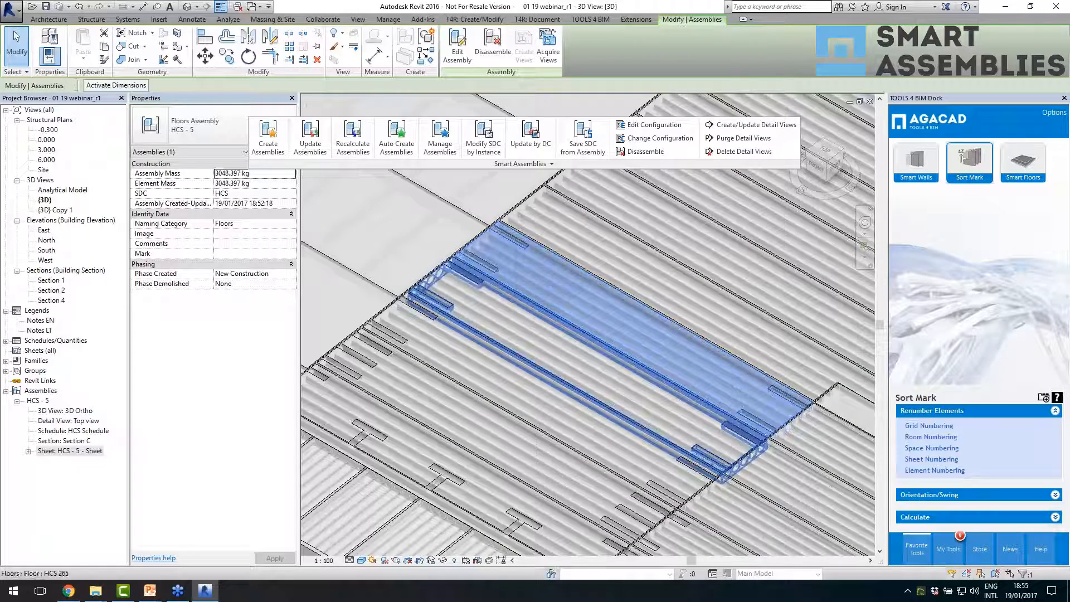
pyautogui.press('Tab')
pyautogui.click(466, 277)
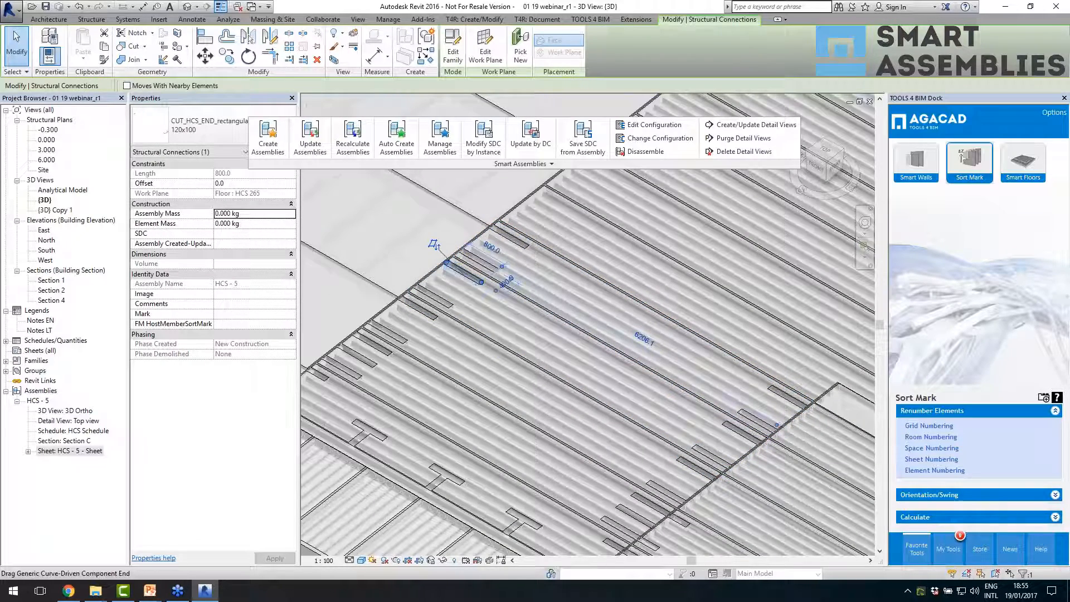
pyautogui.scroll(2, 510, 288)
pyautogui.click(504, 282)
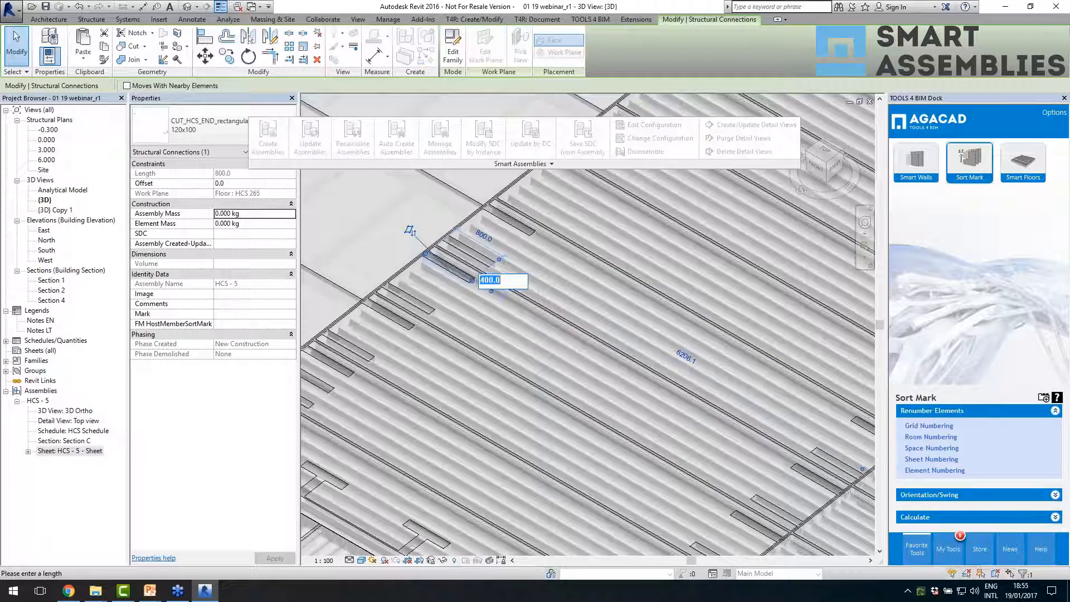
pyautogui.write('500')
pyautogui.press('Return')
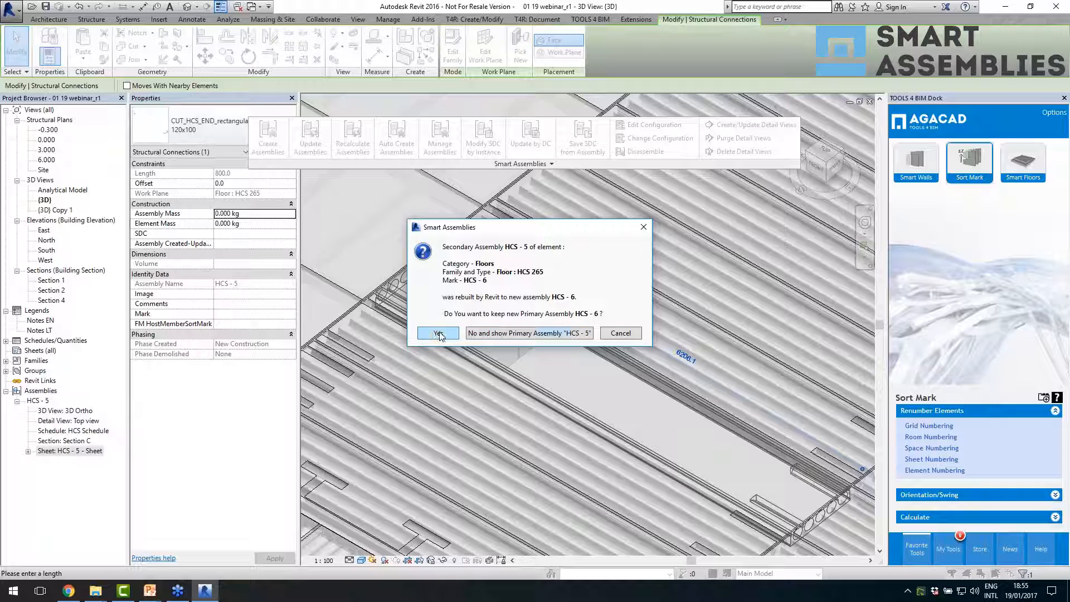
pyautogui.click(620, 333)
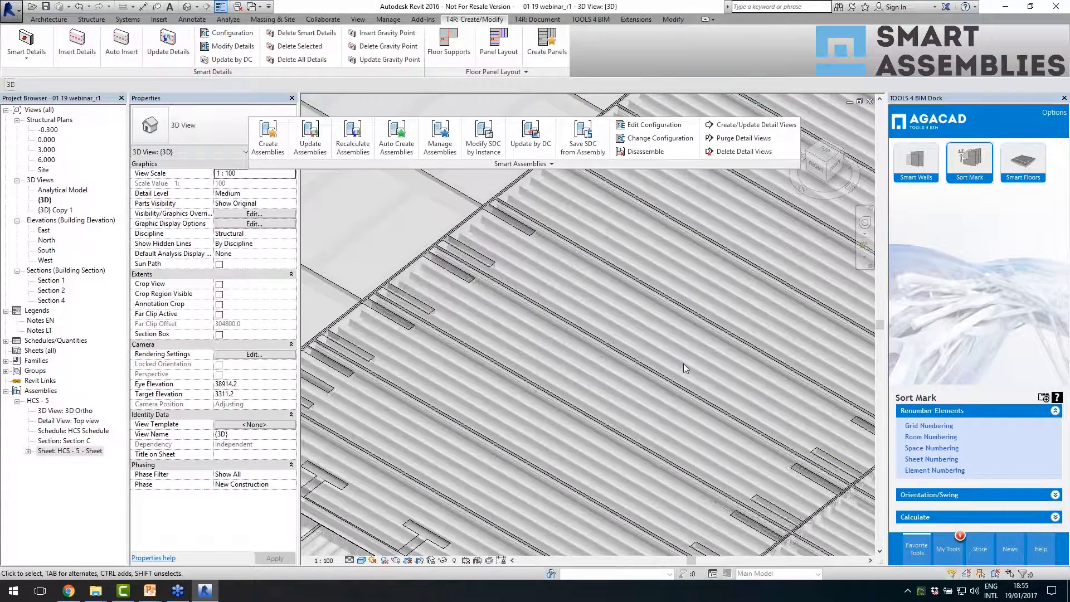
# - Compare two neighbouring HCS - 5 assemblies and use Manage Assemblies to show all related assemblies and the primary one alone
pyautogui.scroll(-3, 684, 364)
pyautogui.scroll(-3, 659, 359)
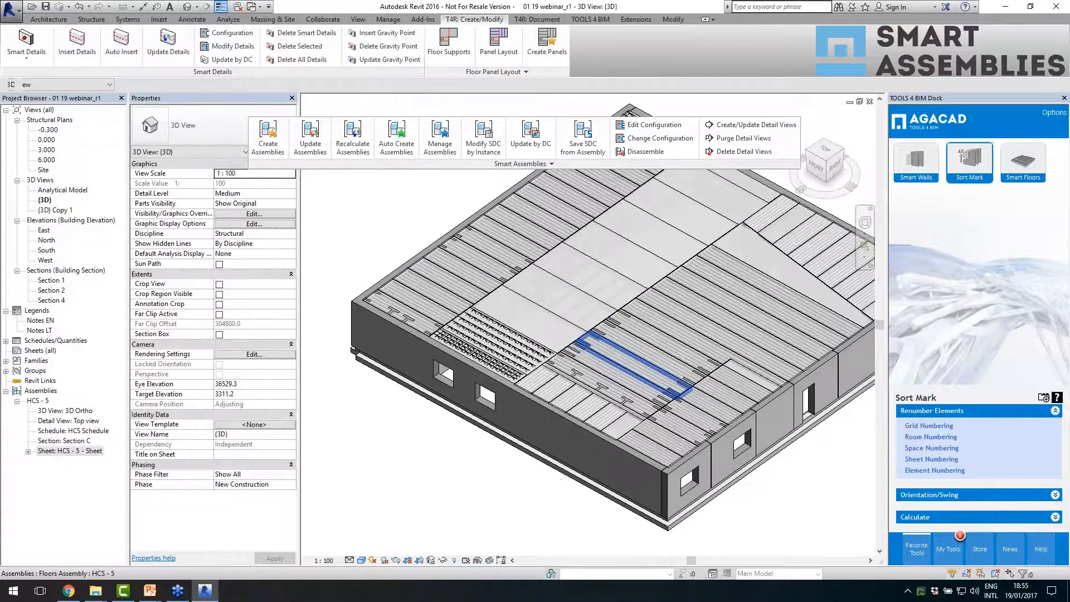
pyautogui.scroll(2, 657, 372)
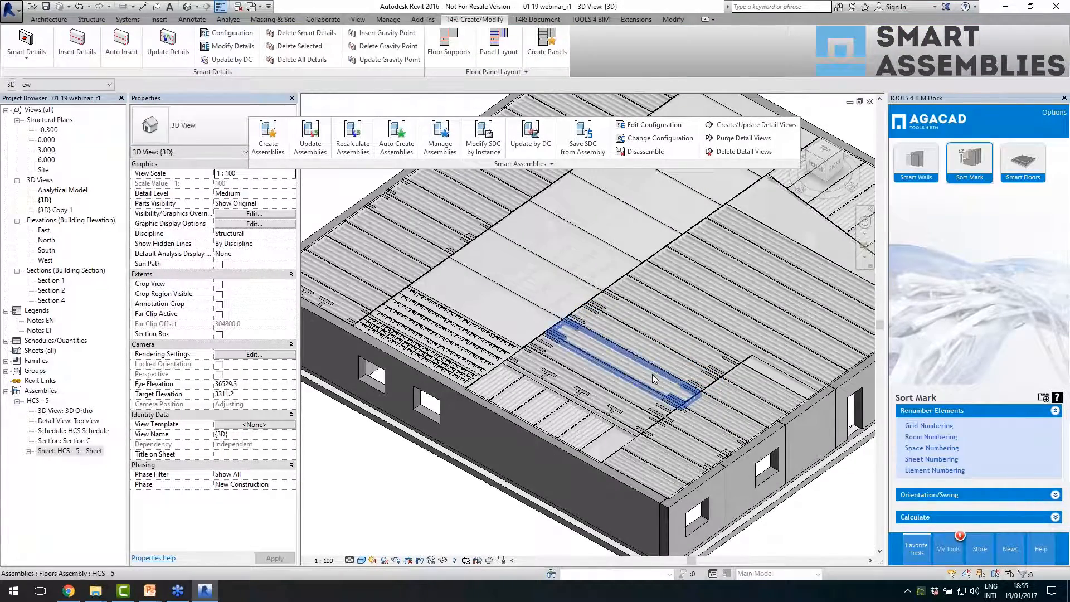
pyautogui.click(652, 373)
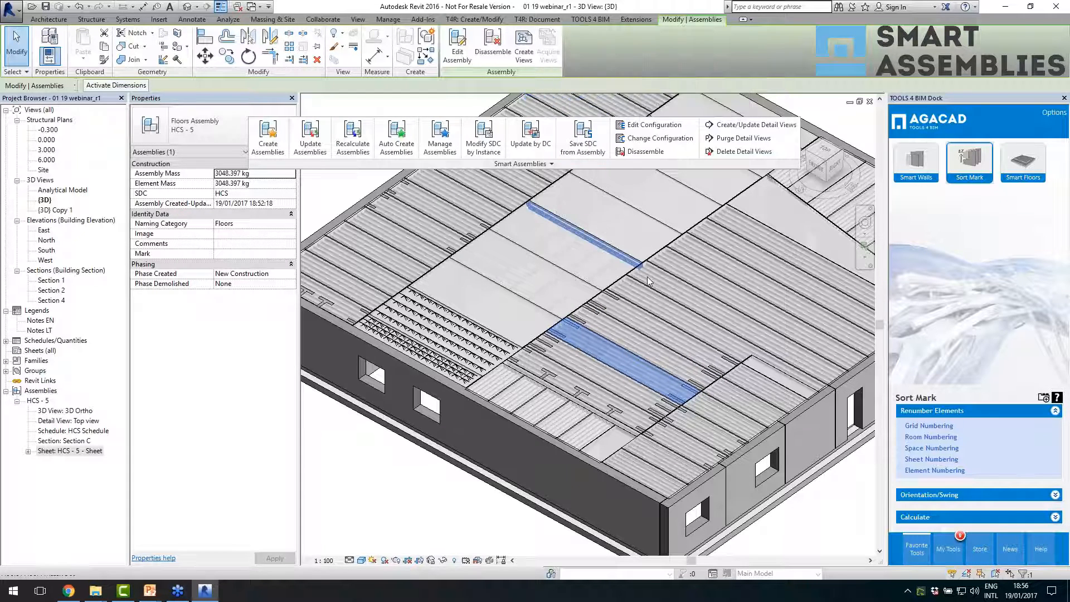
pyautogui.click(645, 346)
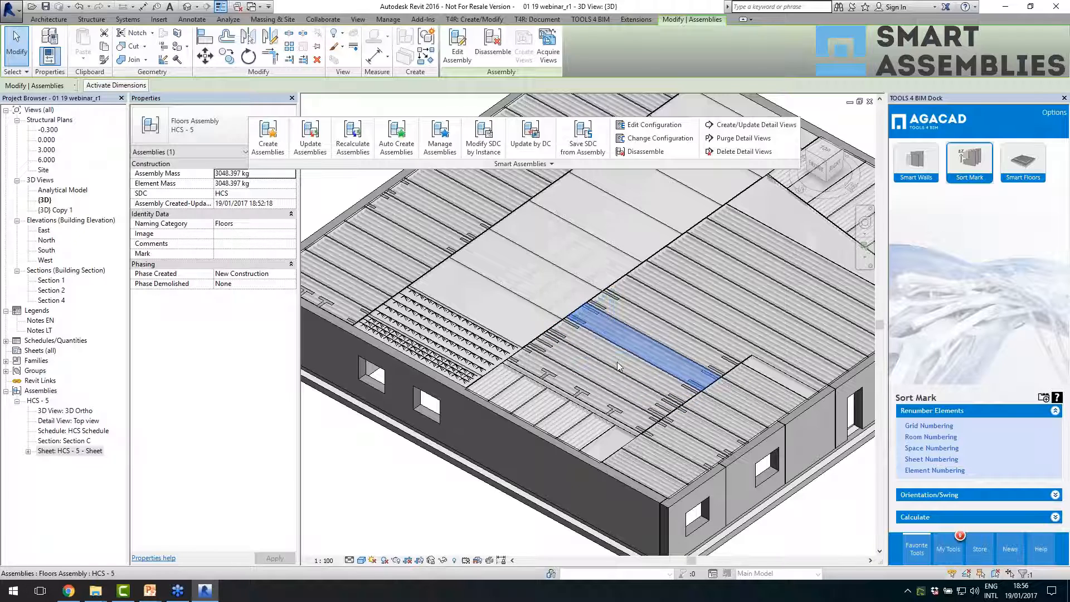
pyautogui.click(440, 146)
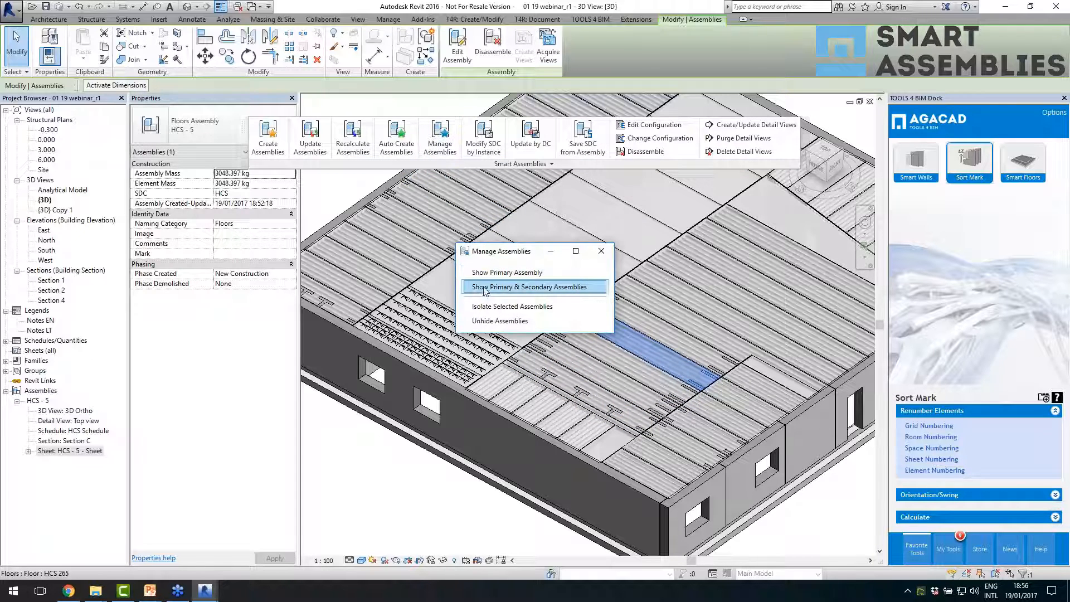
pyautogui.moveTo(505, 252); pyautogui.dragTo(344, 171)
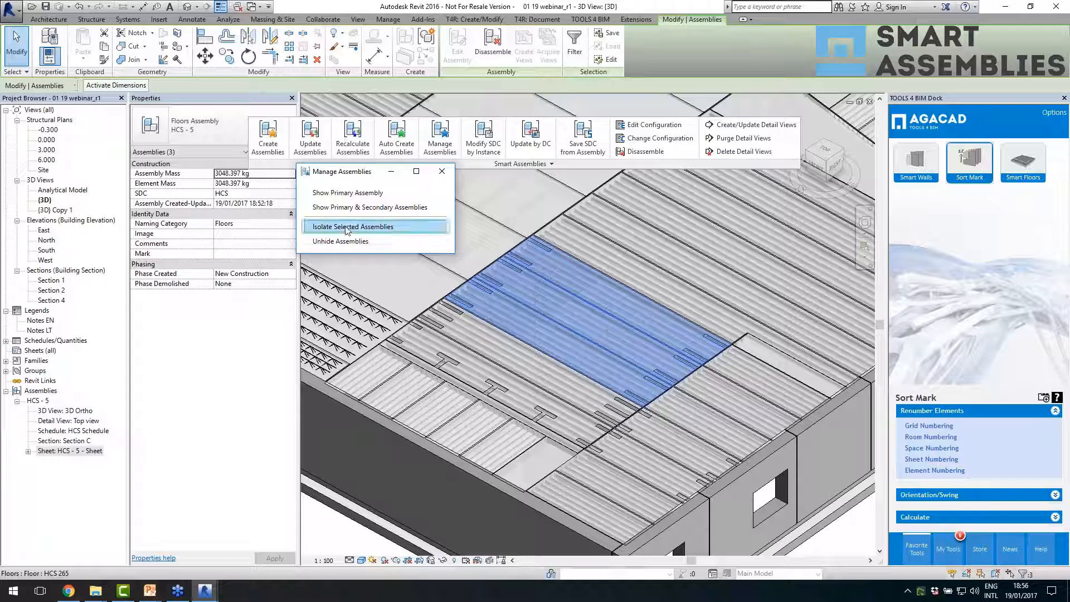
pyautogui.click(338, 194)
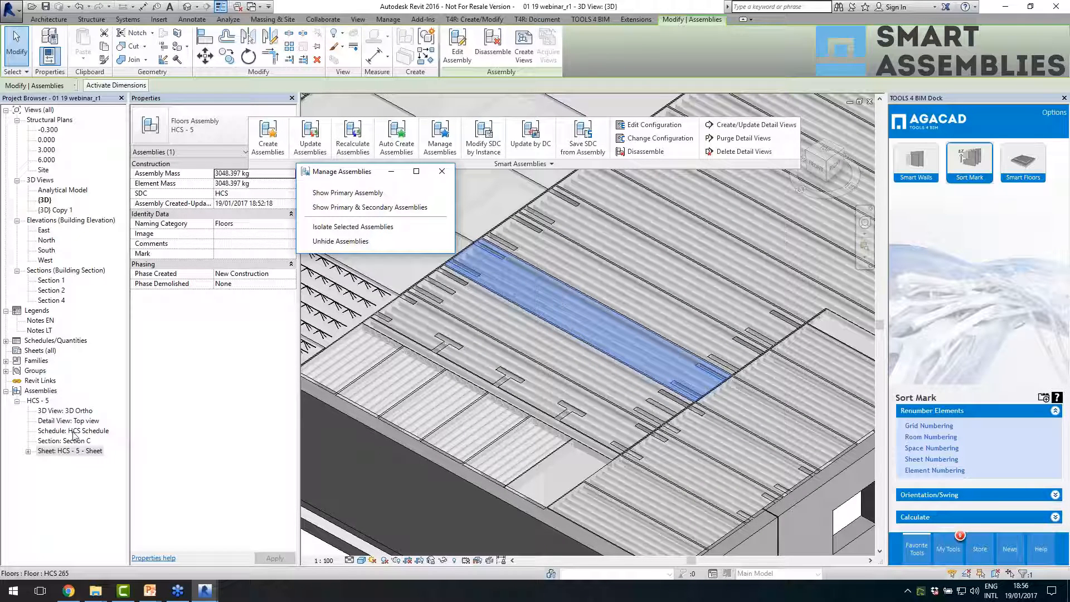
# - Delete the secondary HCS - 5 assembly beside the primary one, and check the primary assembly next to the gap
pyautogui.click(618, 291)
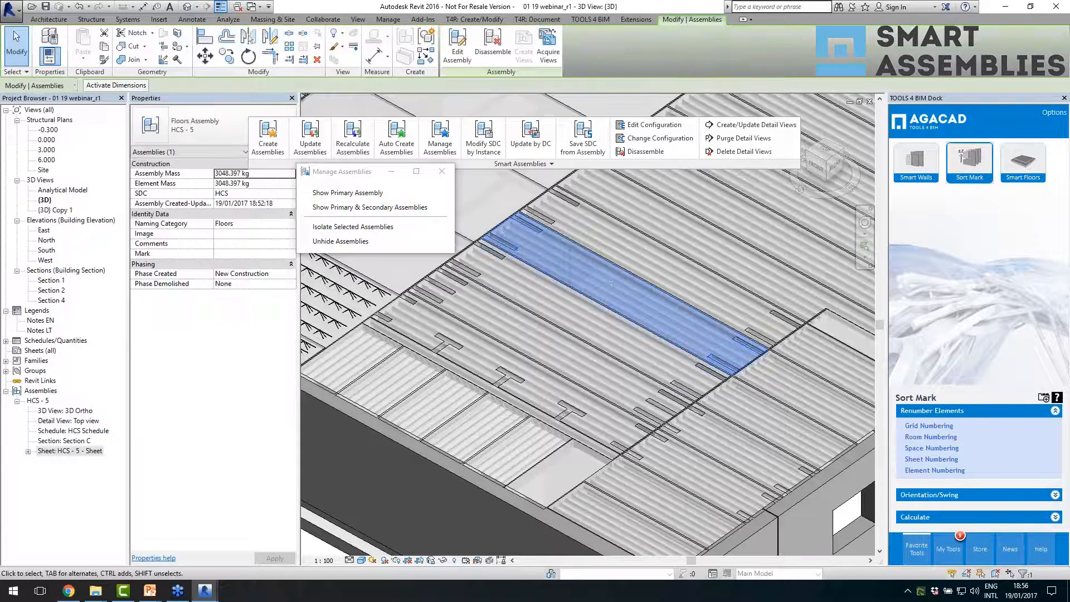
pyautogui.press('Delete')
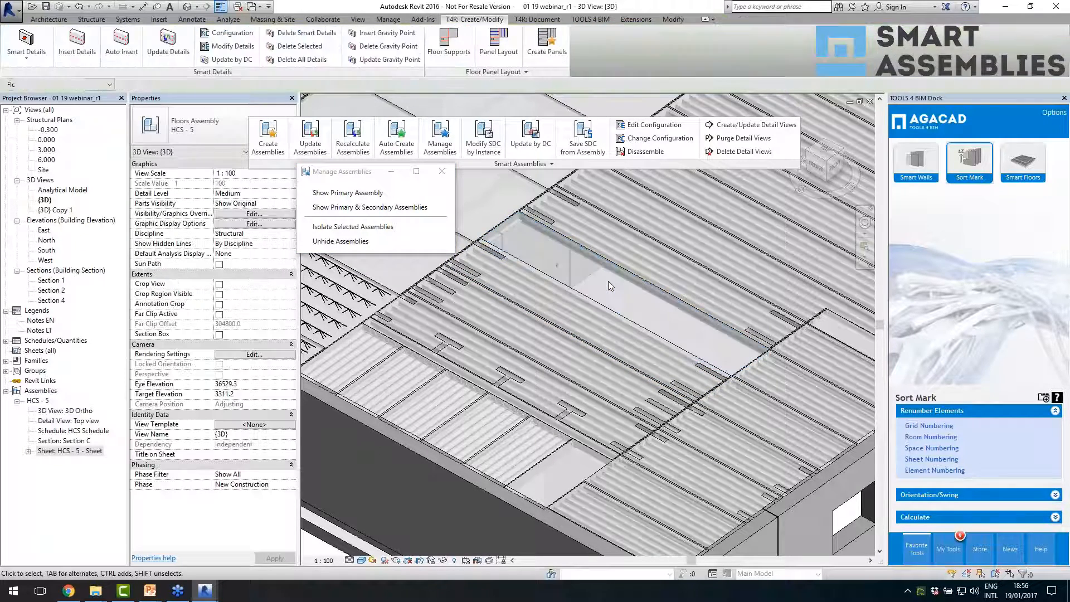
pyautogui.click(606, 315)
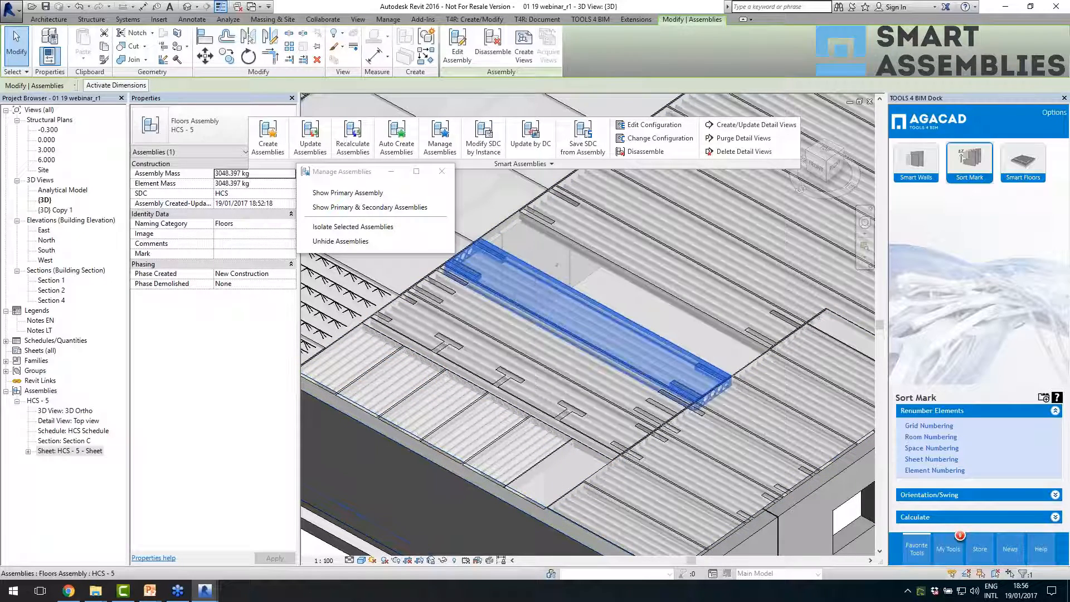
pyautogui.press('Escape')
# - Open the {3D} Copy 1 view and select three adjacent Massive wall 200 panels beside the beam grid
pyautogui.scroll(-5, 587, 378)
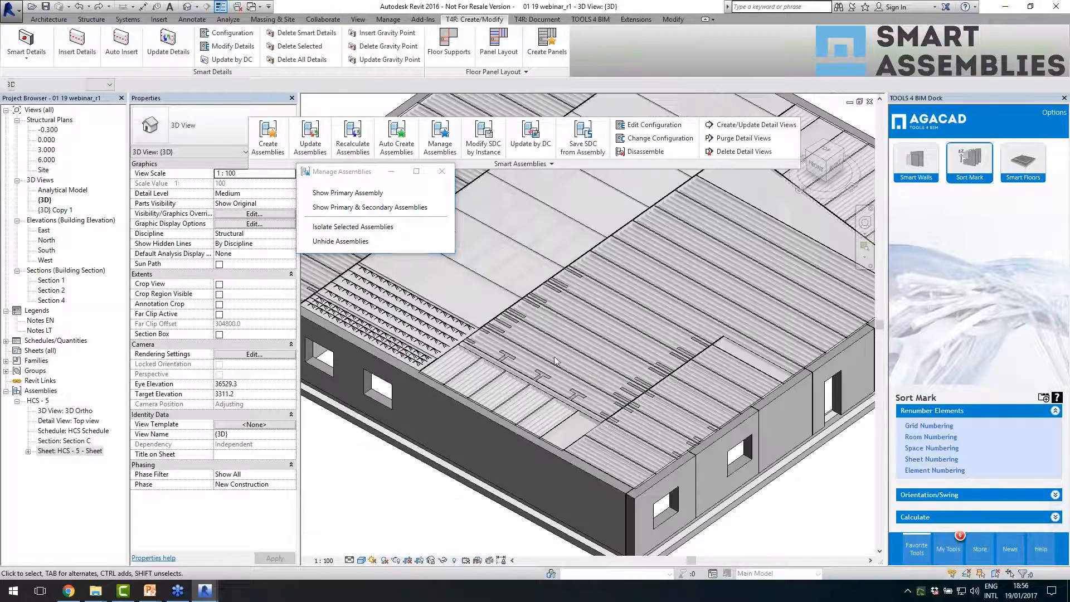
pyautogui.doubleClick(53, 212)
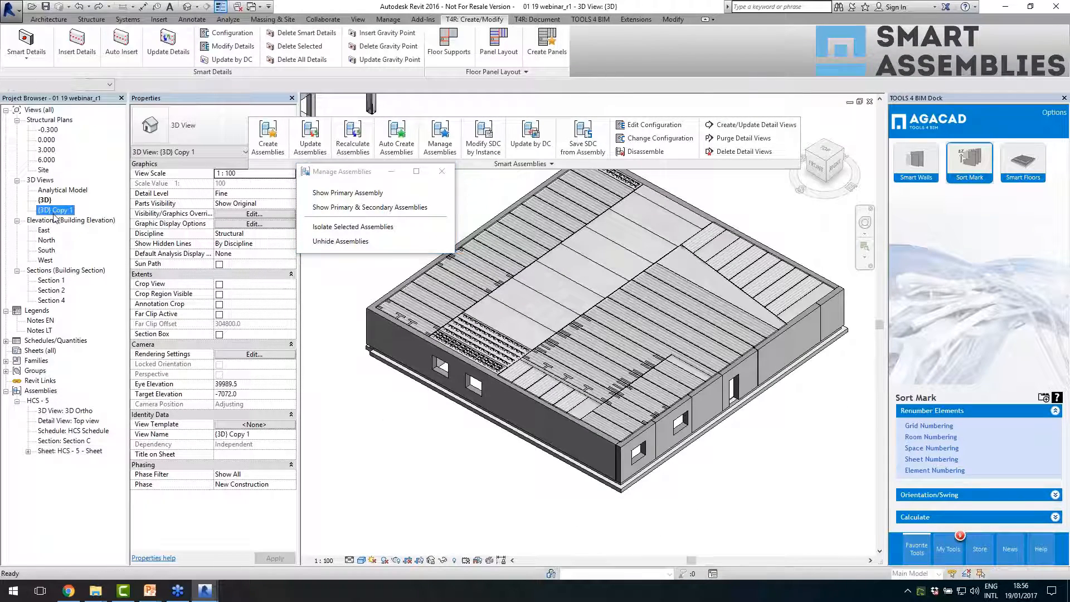
pyautogui.scroll(8, 669, 423)
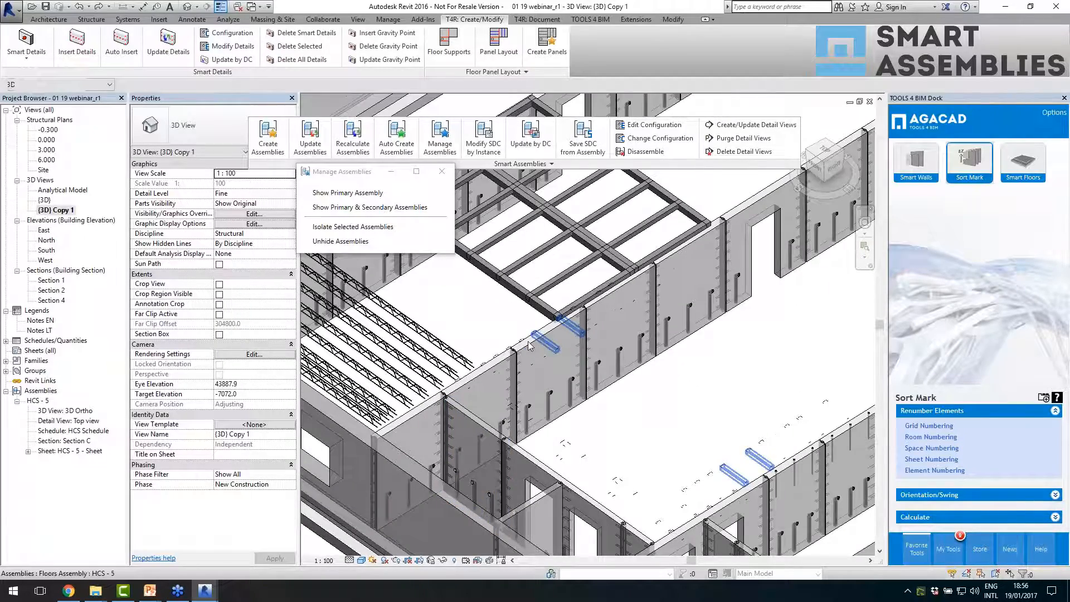
pyautogui.scroll(4, 529, 344)
pyautogui.click(530, 347)
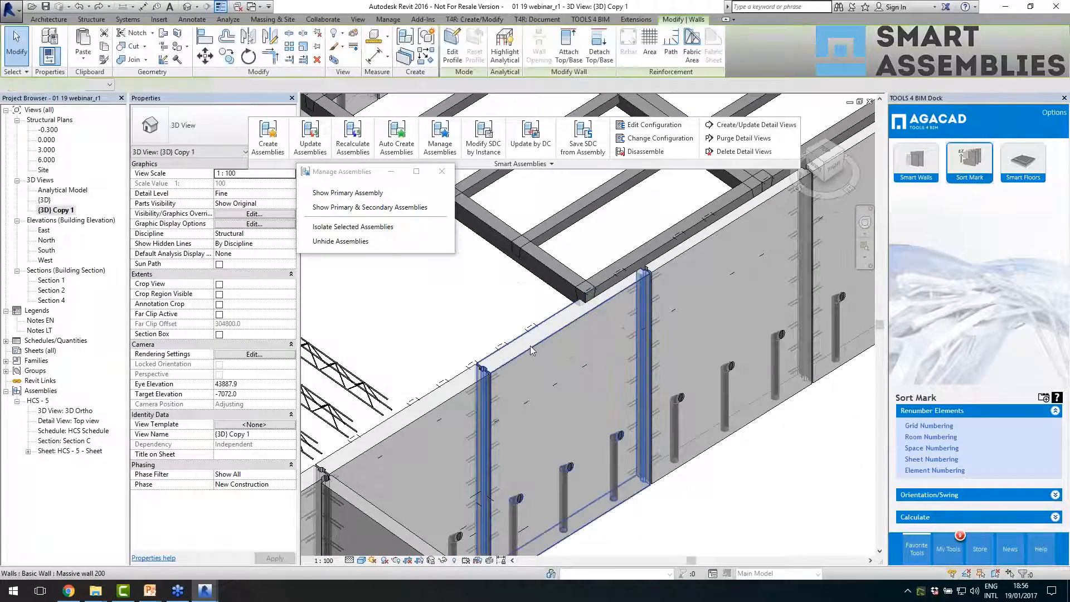
pyautogui.scroll(-2, 530, 346)
pyautogui.click(644, 277)
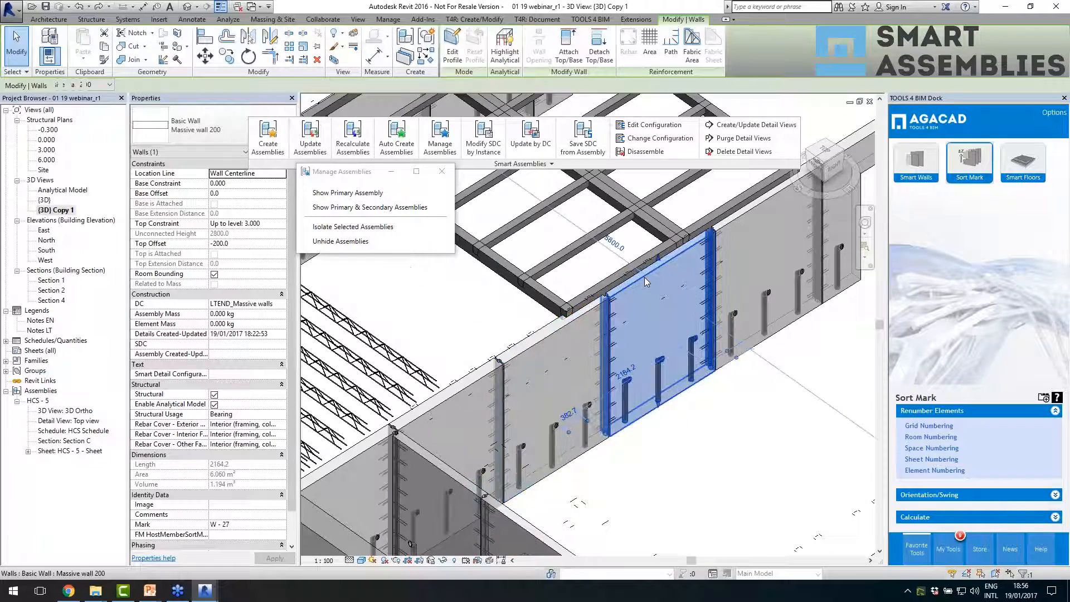
pyautogui.keyDown('ctrl'); pyautogui.click(551, 340); pyautogui.keyUp('ctrl')
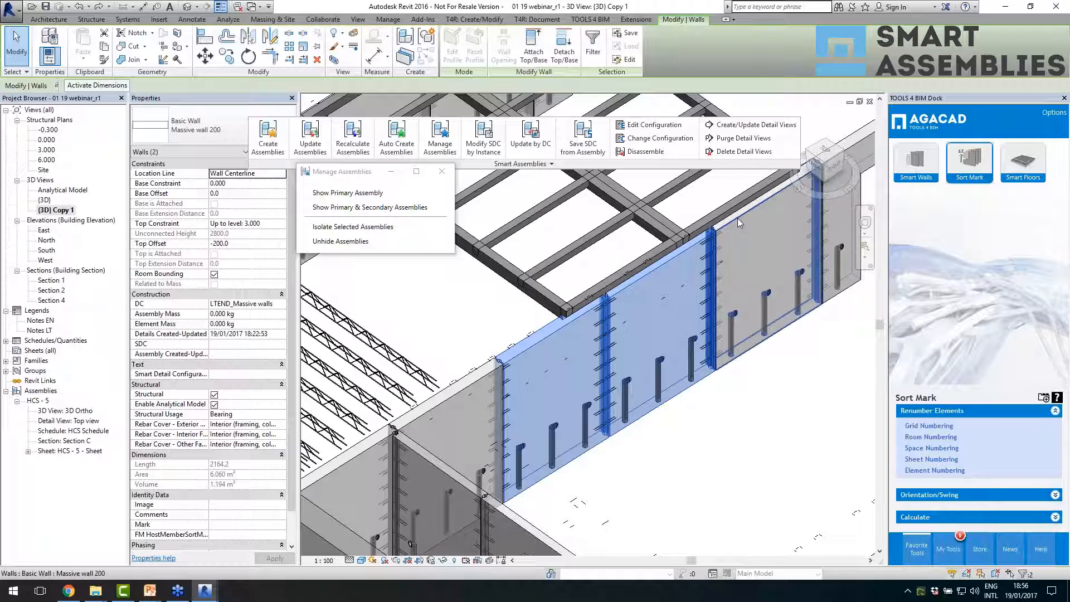
pyautogui.keyDown('ctrl'); pyautogui.click(739, 221); pyautogui.keyUp('ctrl')
pyautogui.scroll(-2, 667, 361)
pyautogui.moveTo(667, 361); pyautogui.dragTo(645, 375, button='middle')
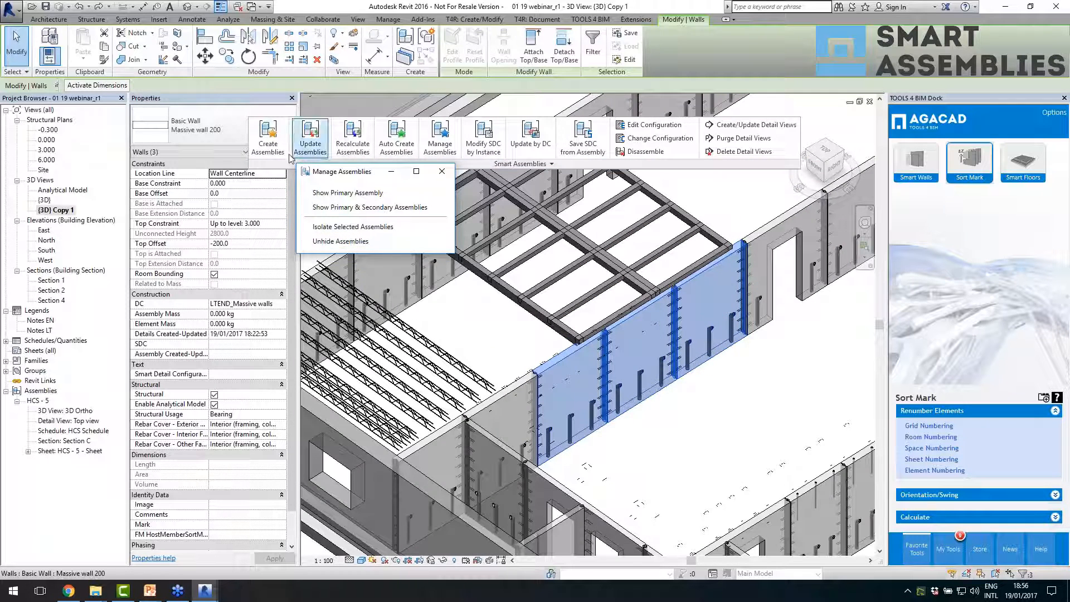
# - Create assemblies for the three selected walls, replacing the HCS shop drawing configuration with another one from the list
pyautogui.click(267, 139)
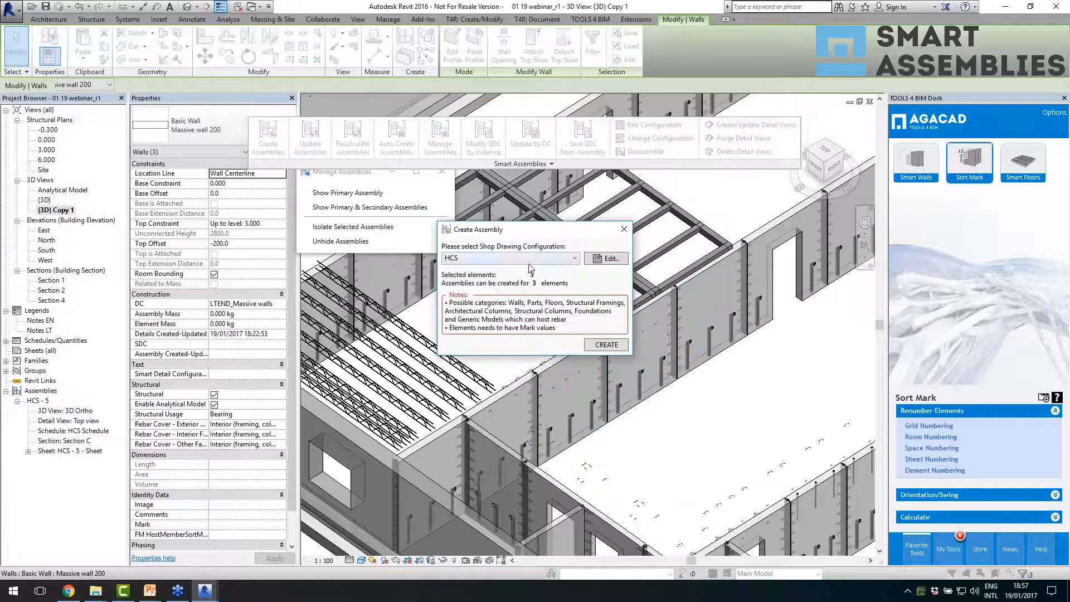
pyautogui.click(518, 258)
pyautogui.click(502, 366)
pyautogui.click(605, 345)
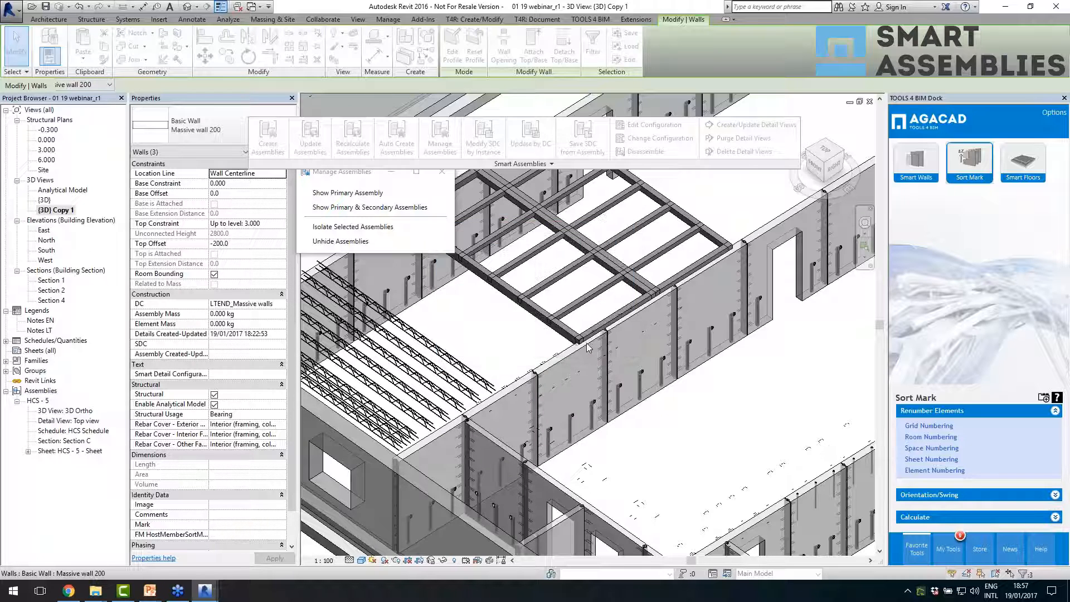
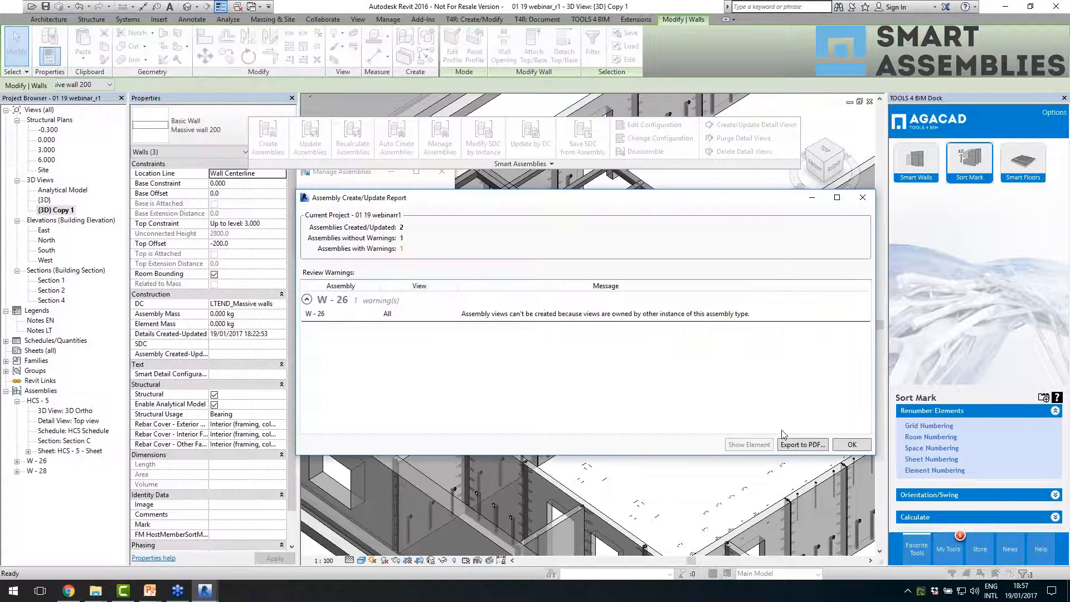
# - Close the assembly report, locate the new W - 26 wall assembly in the 3D view and open its sheet
pyautogui.click(851, 445)
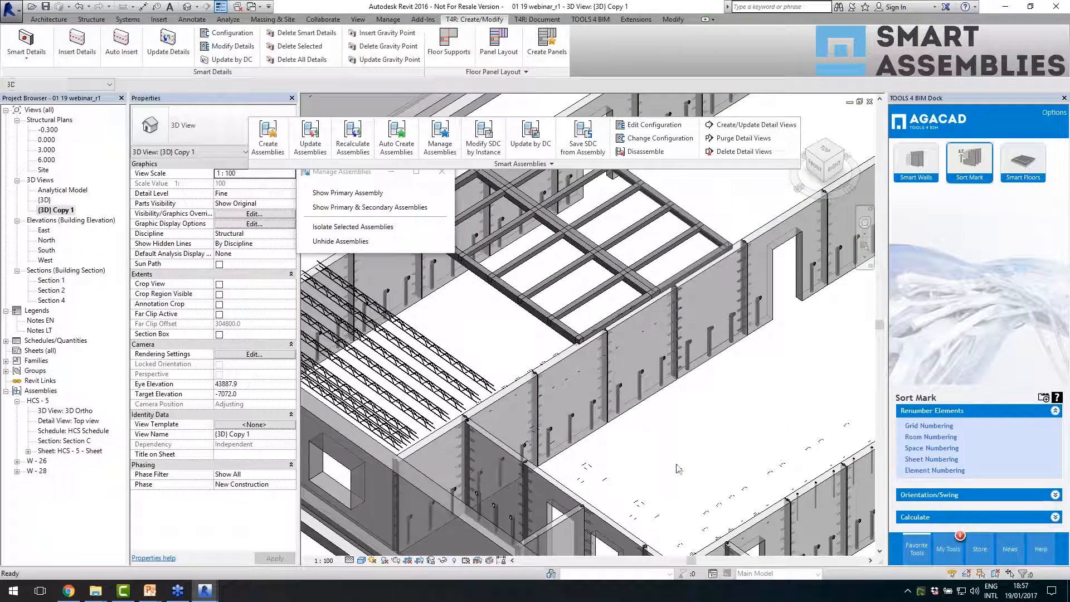
pyautogui.keyDown('shift'); pyautogui.moveTo(675, 453); pyautogui.dragTo(659, 459, button='middle'); pyautogui.keyUp('shift')
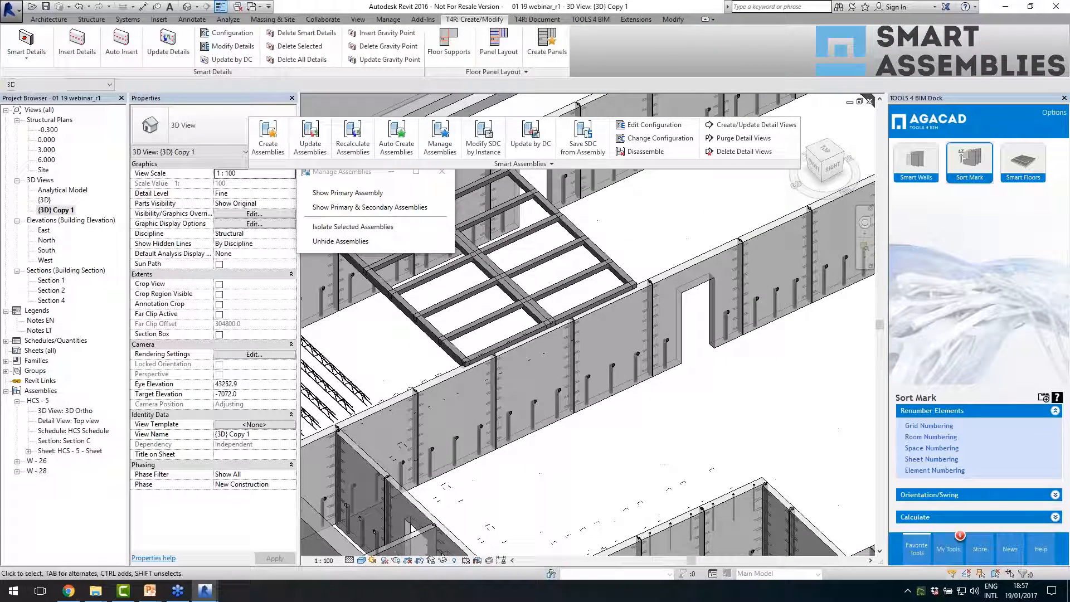
pyautogui.click(424, 395)
pyautogui.keyDown('shift'); pyautogui.moveTo(427, 398); pyautogui.dragTo(466, 453, button='middle'); pyautogui.keyUp('shift')
pyautogui.doubleClick(41, 463)
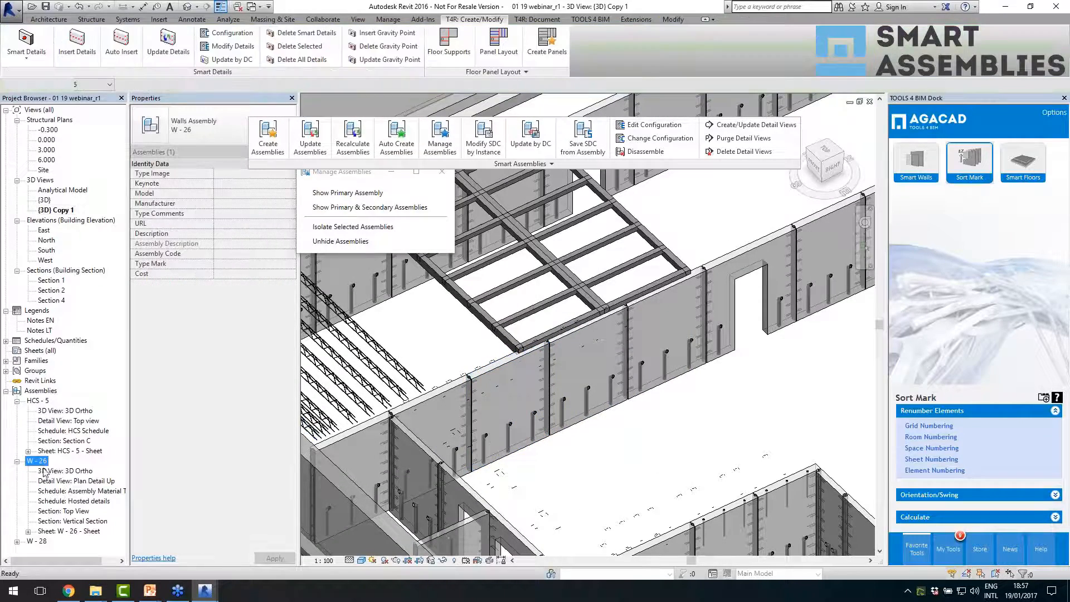
pyautogui.doubleClick(63, 531)
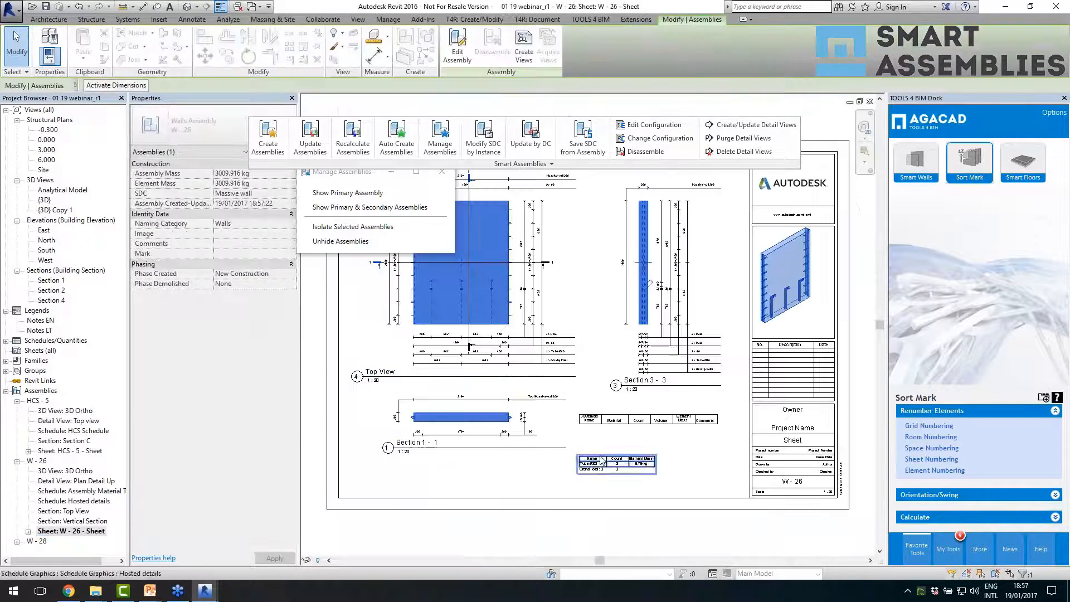
# - Activate the Top View viewport on the W - 26 sheet and select a loop connection on the wall's side edge
pyautogui.scroll(2, 530, 331)
pyautogui.scroll(-1, 616, 406)
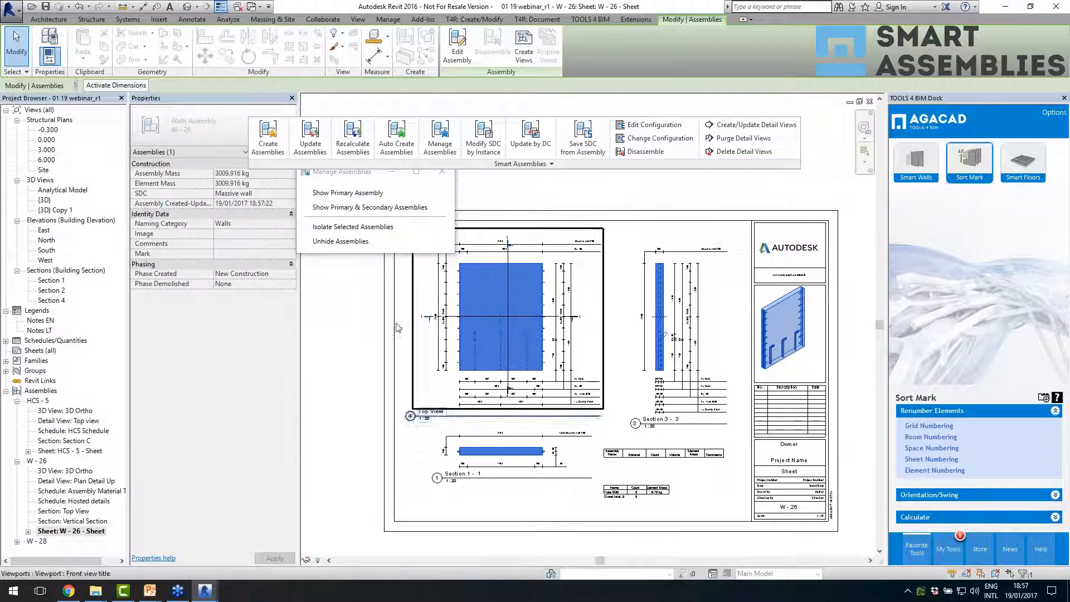
pyautogui.click(341, 325)
pyautogui.scroll(5, 758, 336)
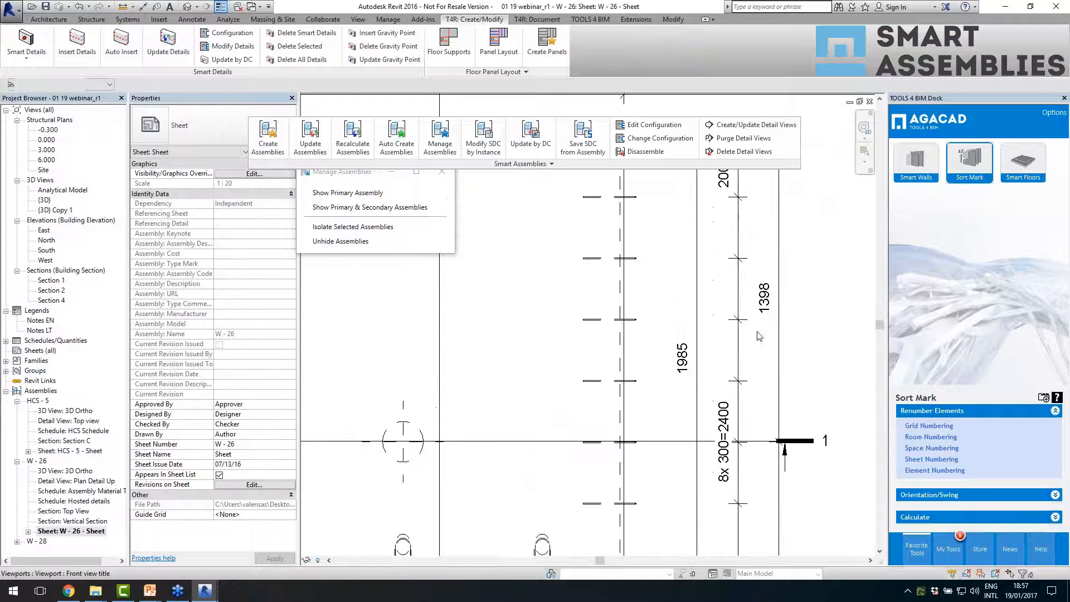
pyautogui.doubleClick(634, 324)
pyautogui.click(636, 322)
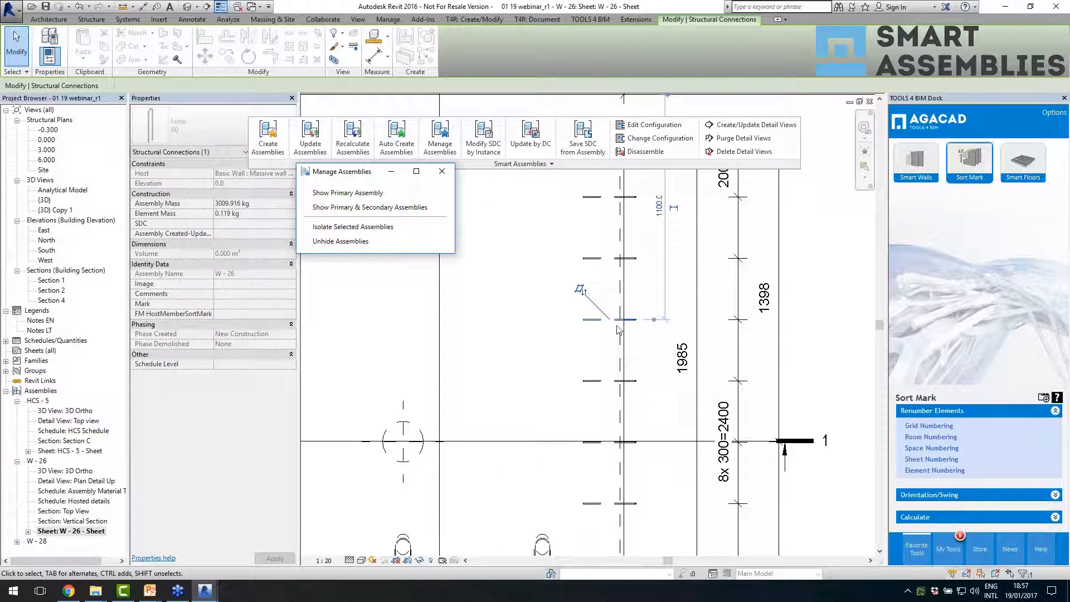
# - Examine the vertical dimension string of the loops and the hole, tube and gravity point dimensions below the wall
pyautogui.scroll(-2, 560, 284)
pyautogui.click(663, 304)
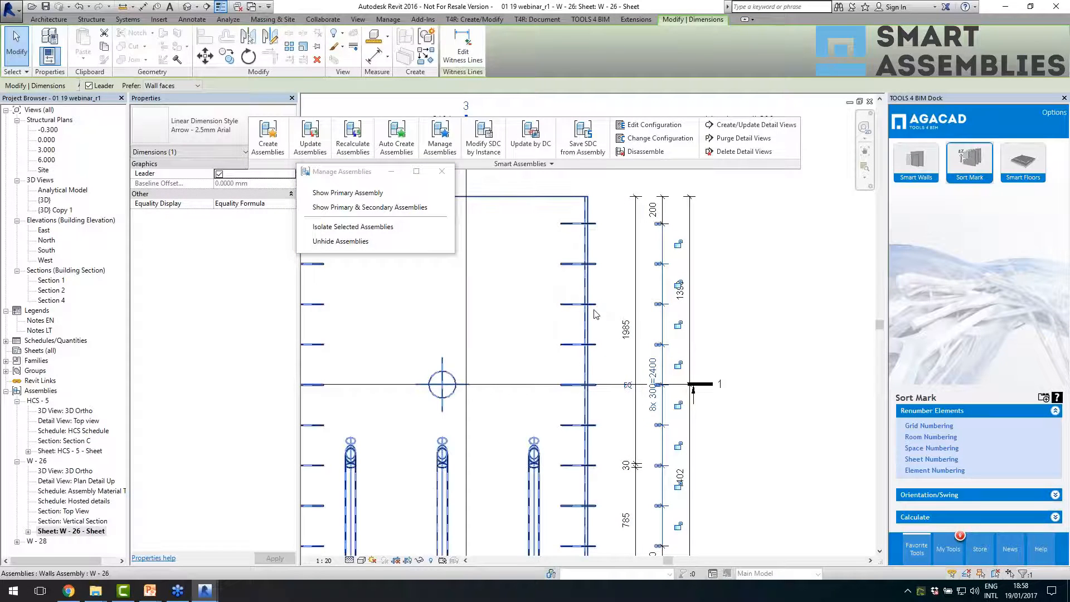
pyautogui.scroll(-3, 597, 313)
pyautogui.scroll(2, 616, 381)
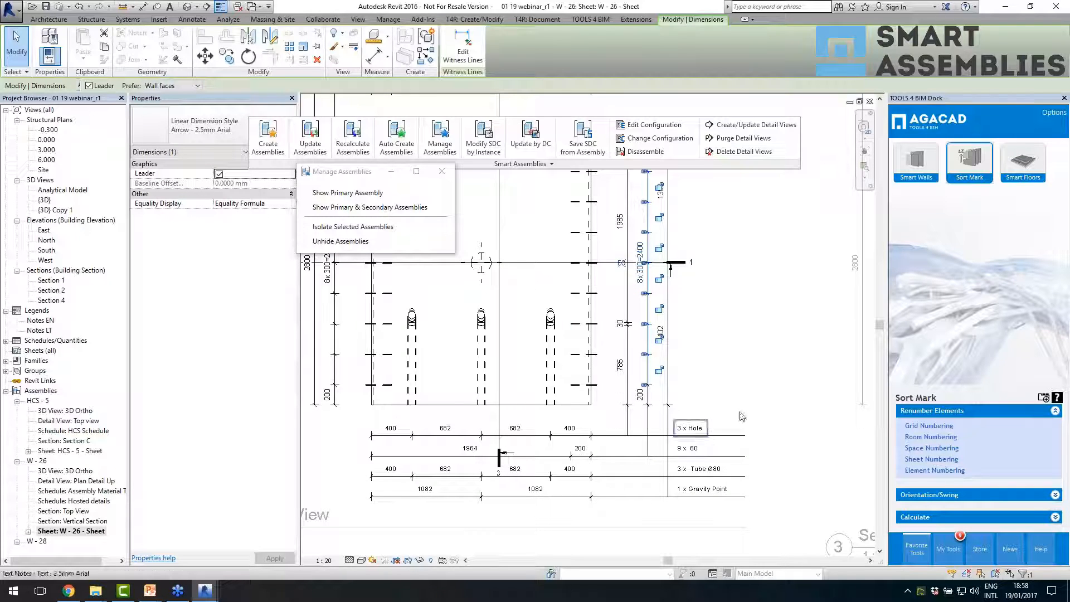
pyautogui.click(769, 411)
pyautogui.scroll(-1, 769, 413)
pyautogui.scroll(1, 582, 464)
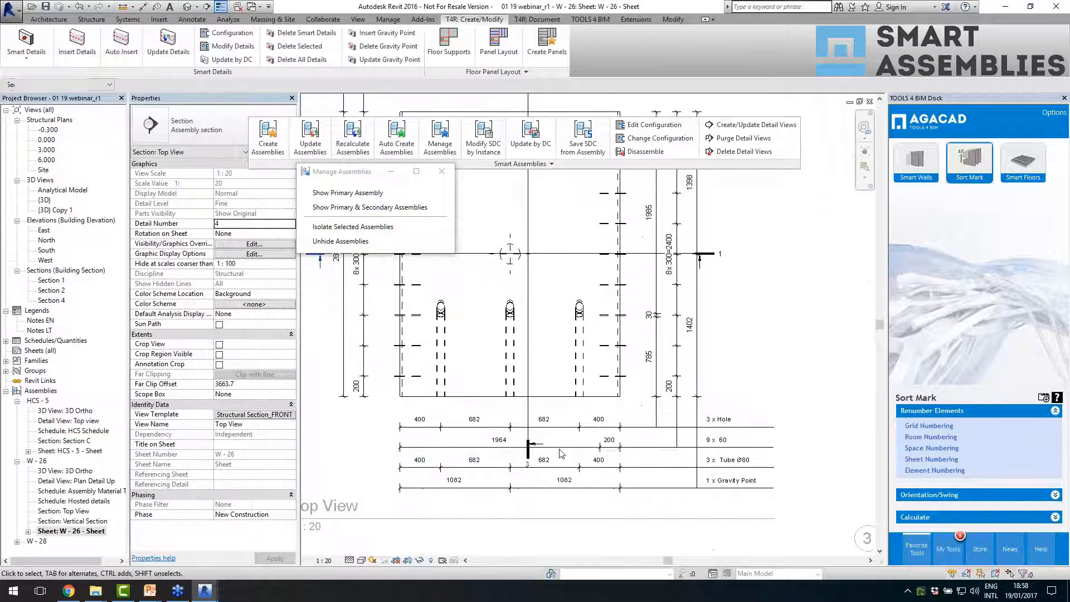
# - Extend the first hole's witness line in the 3 x Hole dimension string up to the wall's bottom edge
pyautogui.click(440, 426)
pyautogui.scroll(2, 440, 426)
pyautogui.scroll(1, 440, 420)
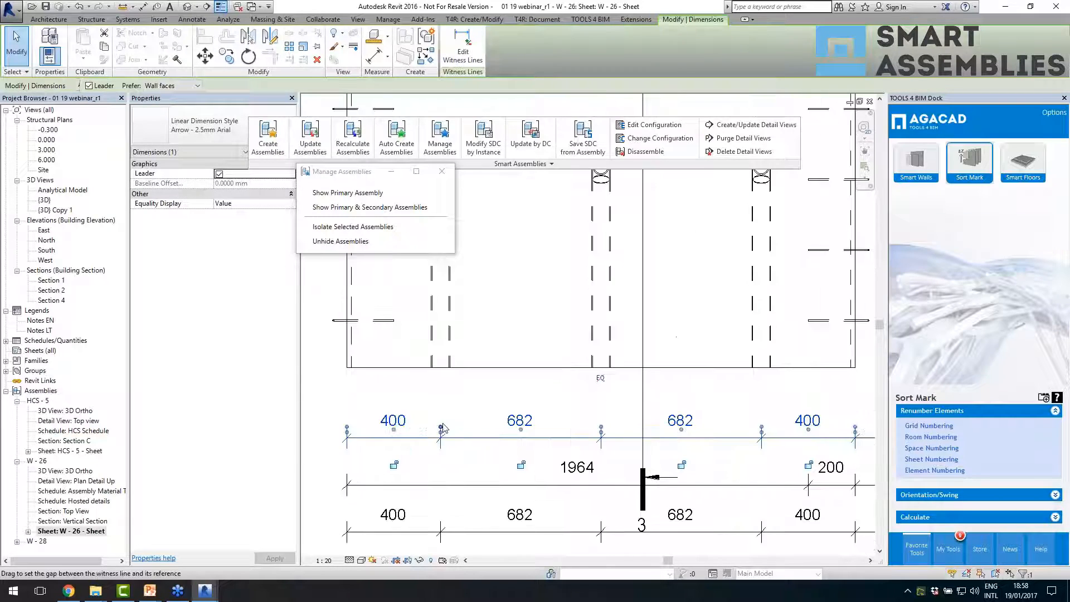
pyautogui.moveTo(440, 427); pyautogui.dragTo(440, 362)
pyautogui.scroll(-3, 481, 374)
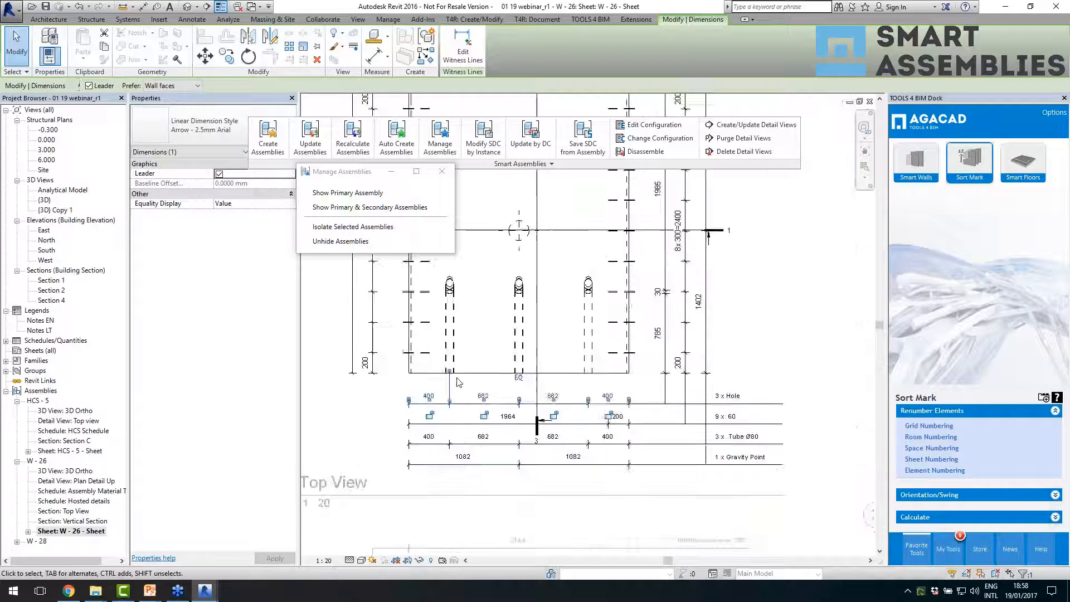
# - Select the wall's overall width dimension in the Top View and leave the viewport to see the whole sheet
pyautogui.click(508, 466)
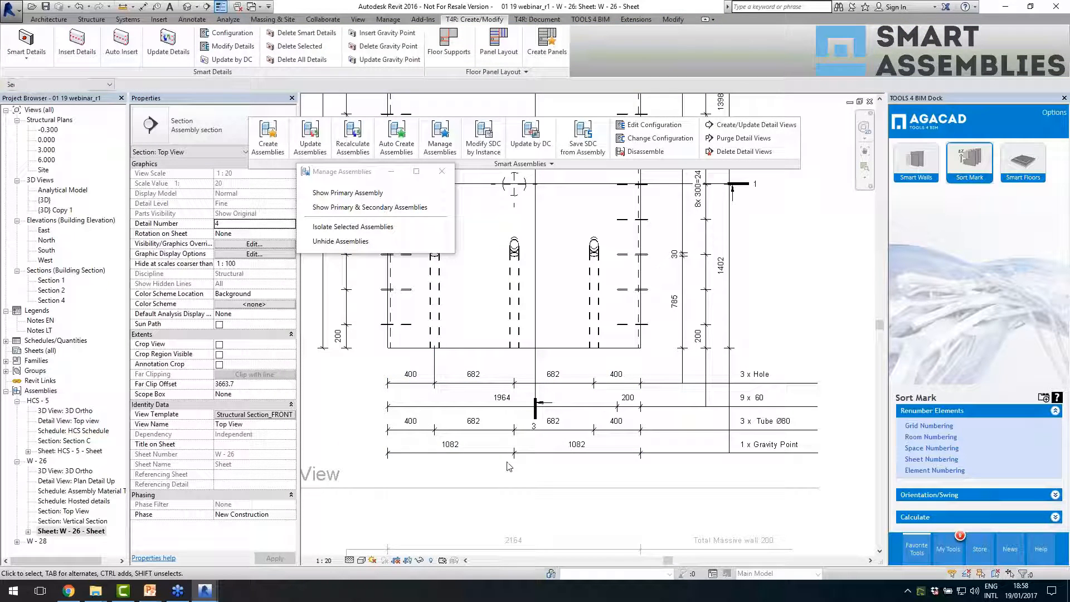
pyautogui.click(536, 453)
pyautogui.scroll(-2, 584, 513)
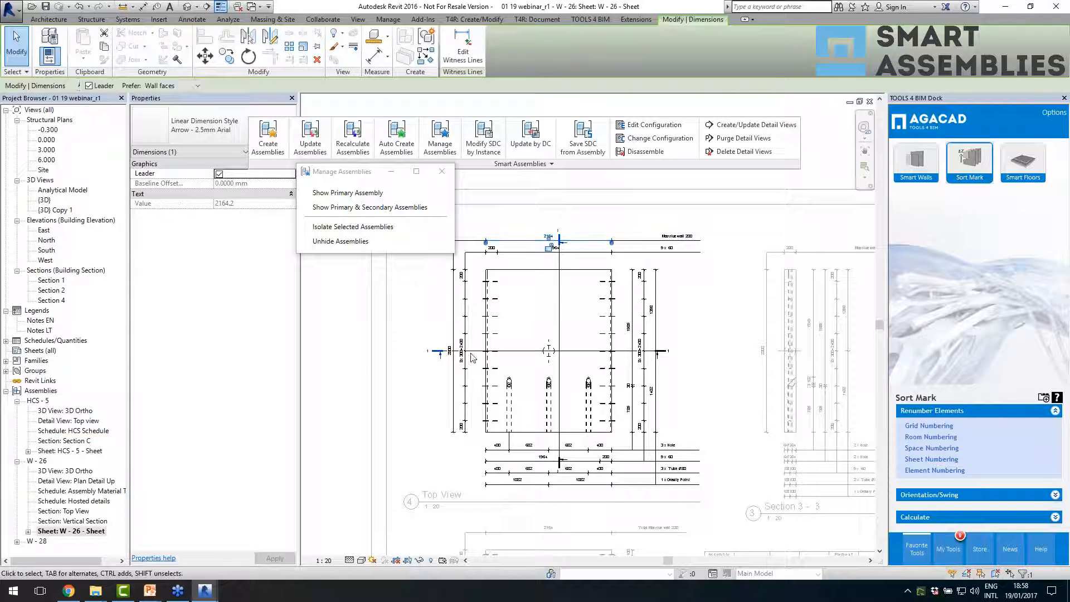
pyautogui.click(342, 371)
pyautogui.scroll(-2, 492, 325)
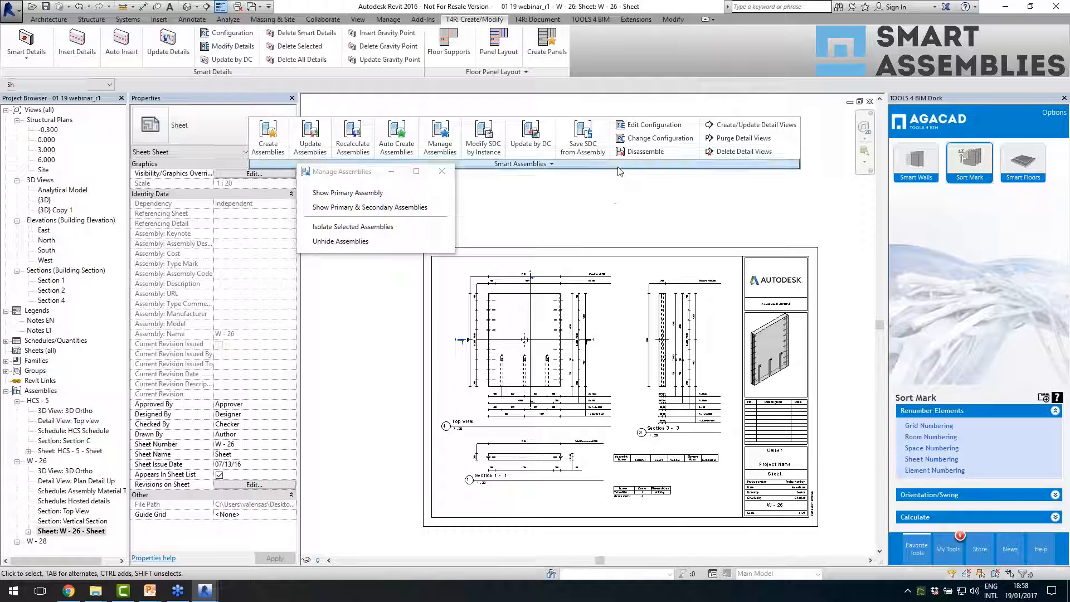
# - Check the SA template project location set for Smart Assemblies, leaving it as is
pyautogui.click(551, 164)
pyautogui.click(453, 183)
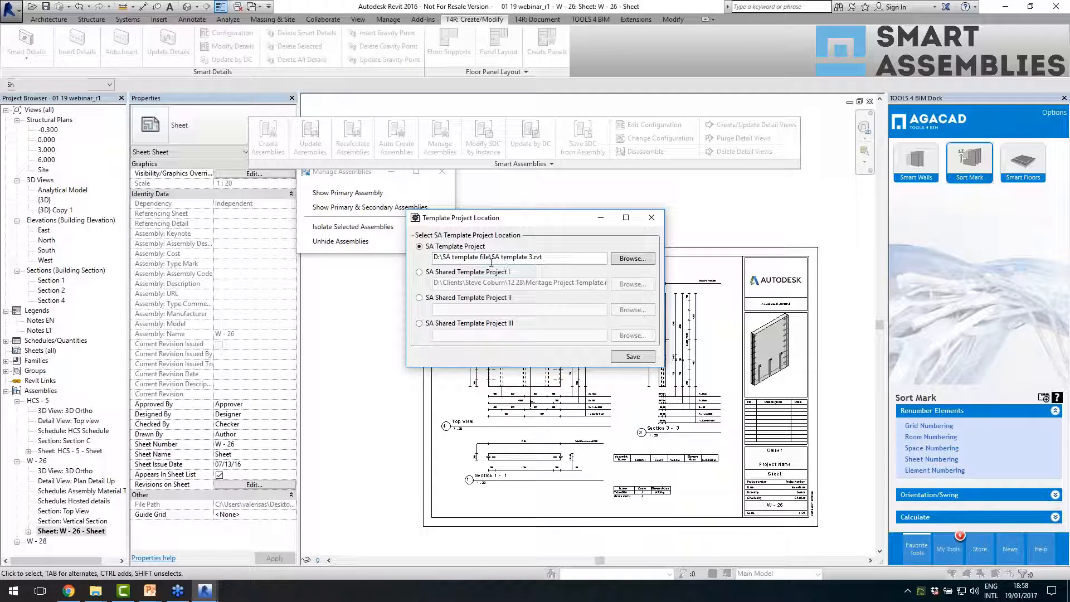
pyautogui.click(651, 217)
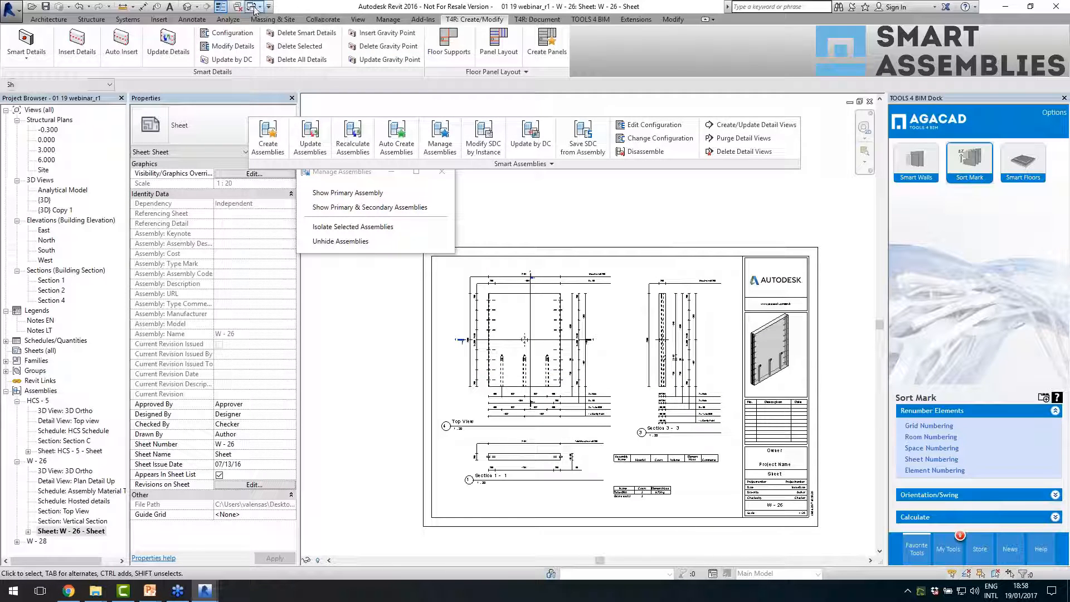
# - Switch to the SA template 3 project and open the SL-1 and ST-2 assembly sheets
pyautogui.hotkey('ctrl', 'Tab')
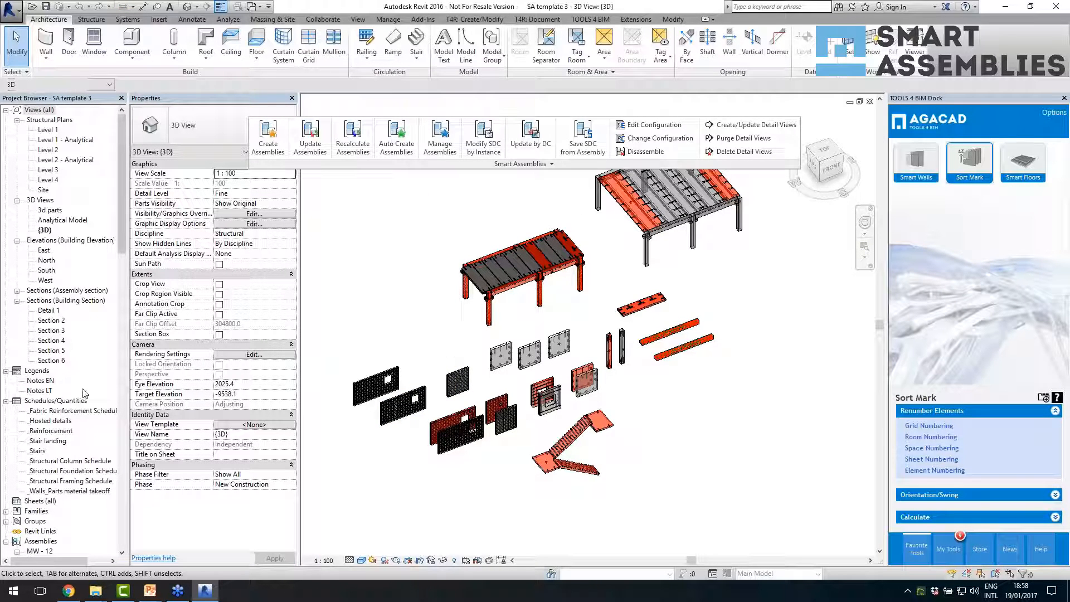
pyautogui.moveTo(122, 238); pyautogui.dragTo(122, 502)
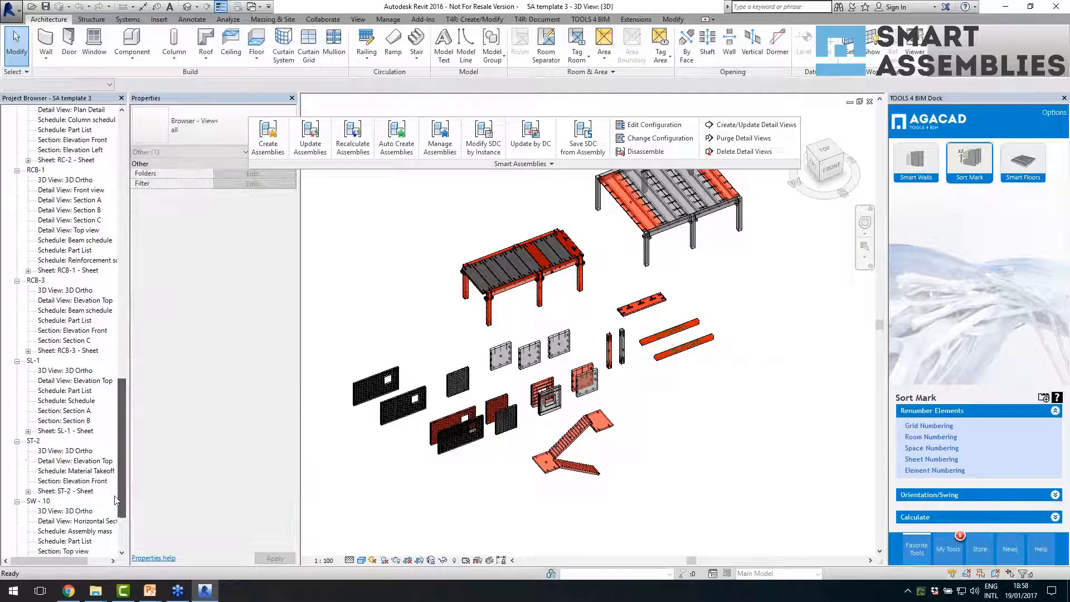
pyautogui.doubleClick(56, 432)
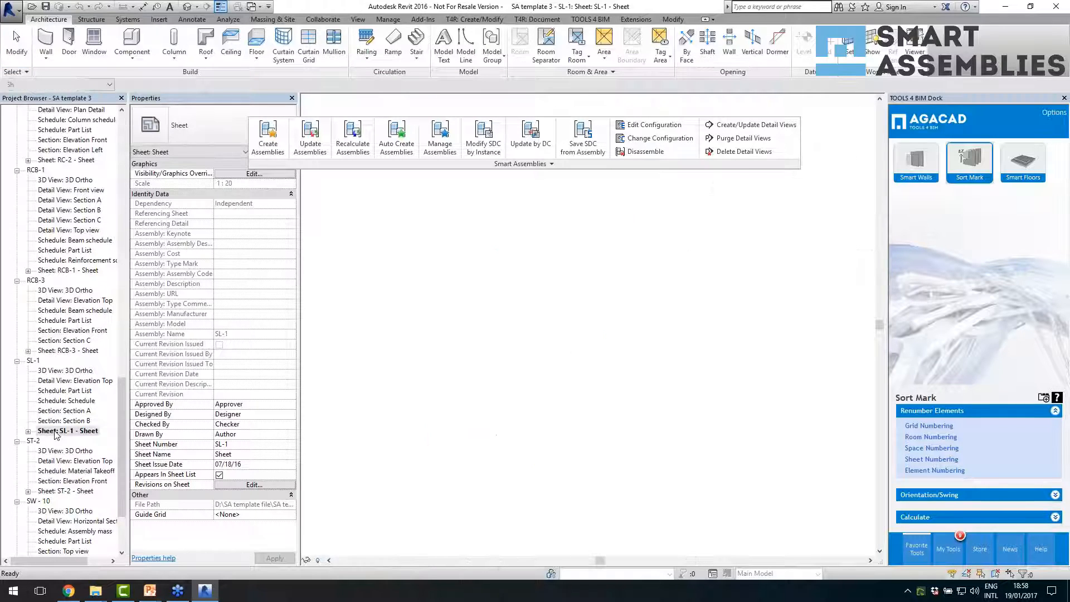
pyautogui.click(72, 491)
pyautogui.doubleClick(73, 491)
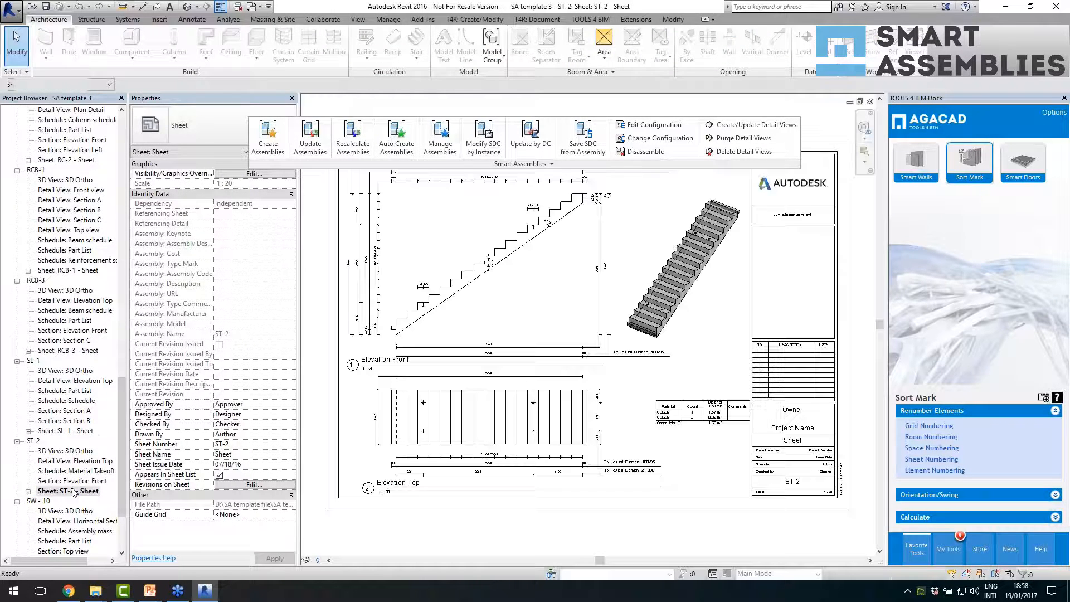
# - Open the TT-1 and RCB-1 assembly sheets in the template project and examine their layouts
pyautogui.click(73, 521)
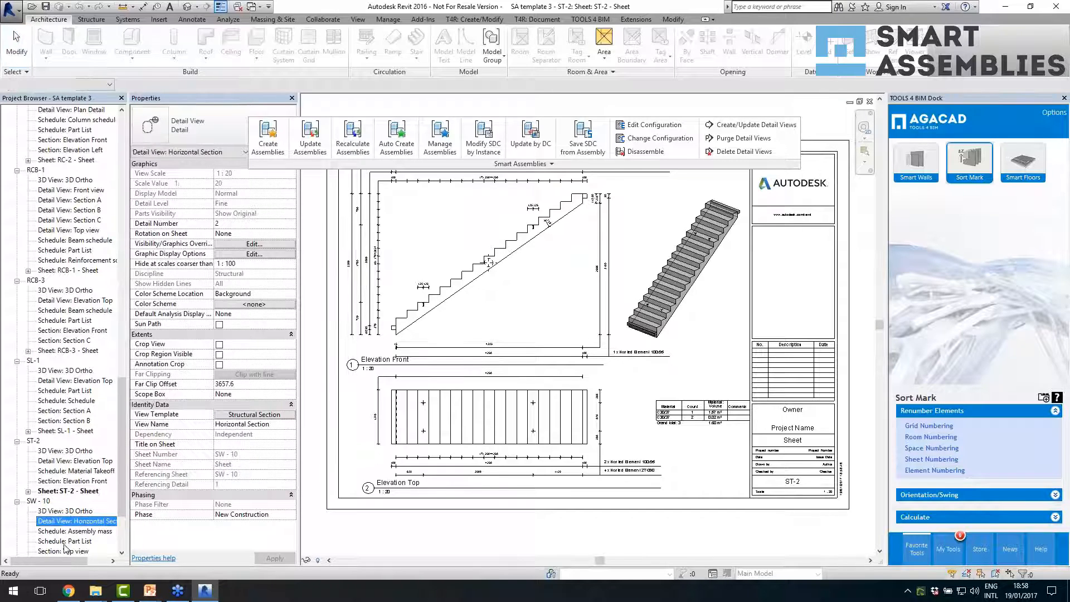
pyautogui.scroll(-3, 92, 491)
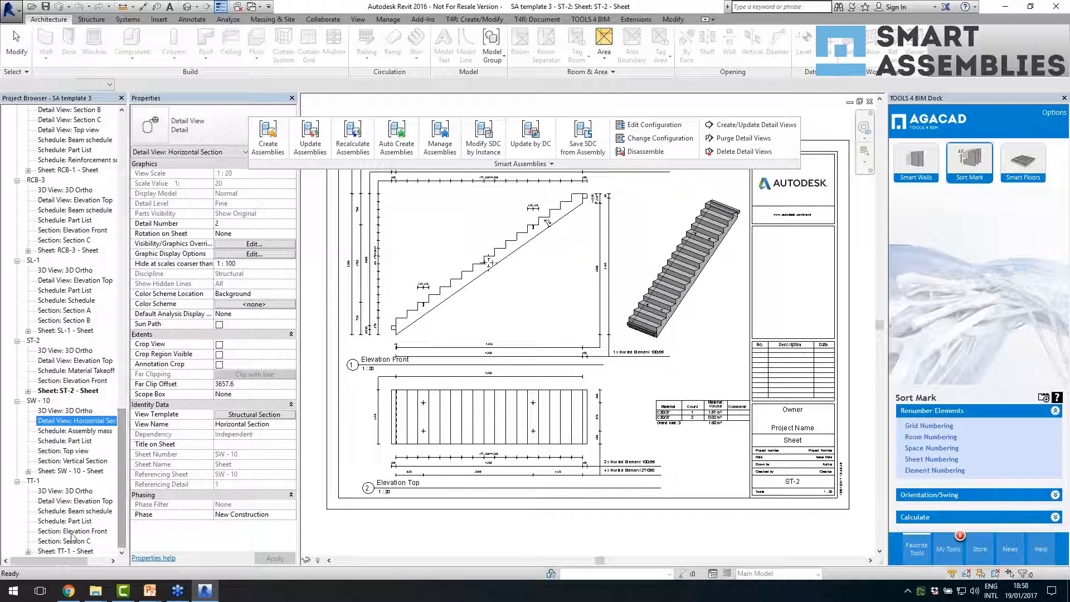
pyautogui.doubleClick(70, 552)
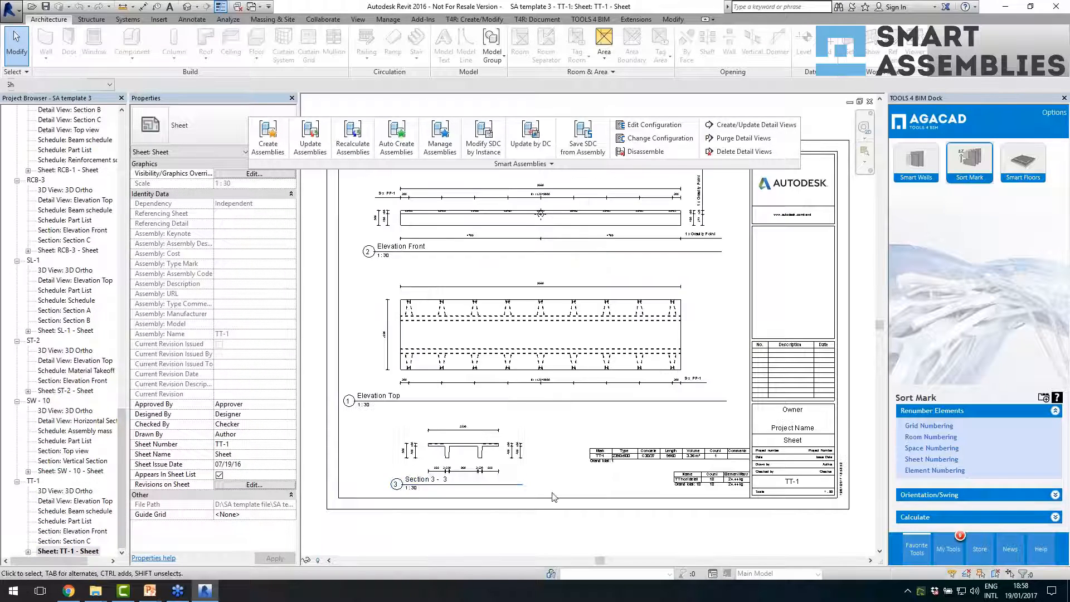
pyautogui.scroll(1, 629, 389)
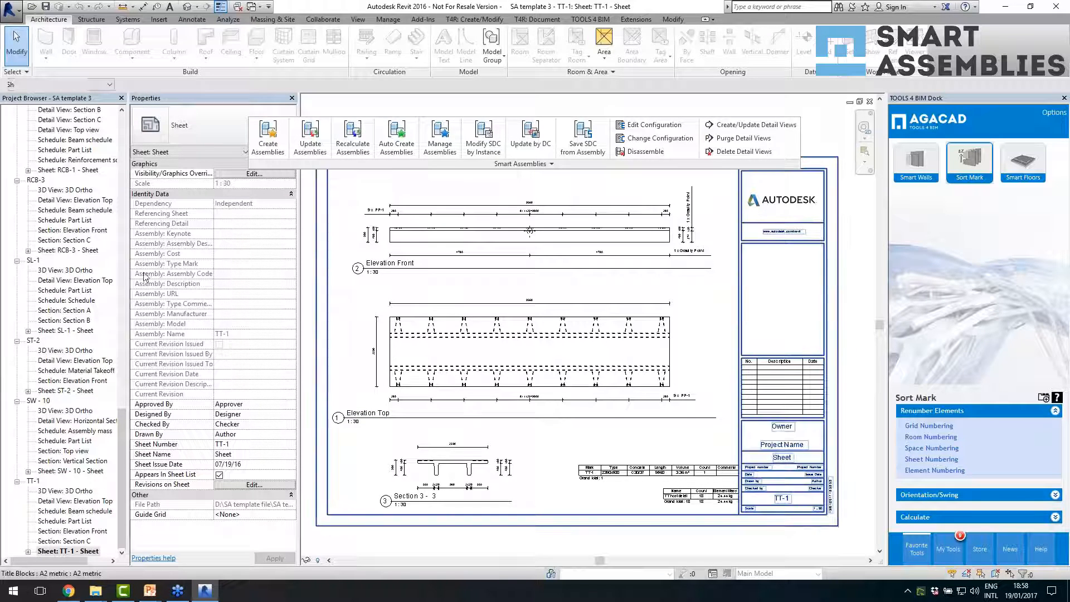
pyautogui.click(84, 170)
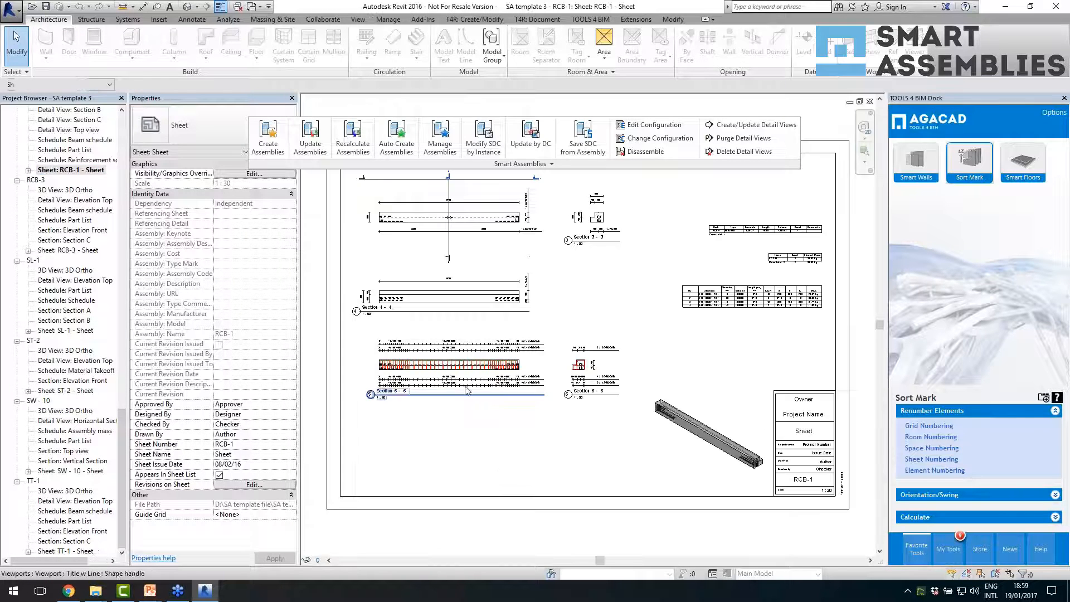
pyautogui.scroll(1, 452, 366)
# - Return to the 0.000 structural plan of the 01 19 webinar_r1 project and select the W - 26 wall assembly
pyautogui.click(237, 8)
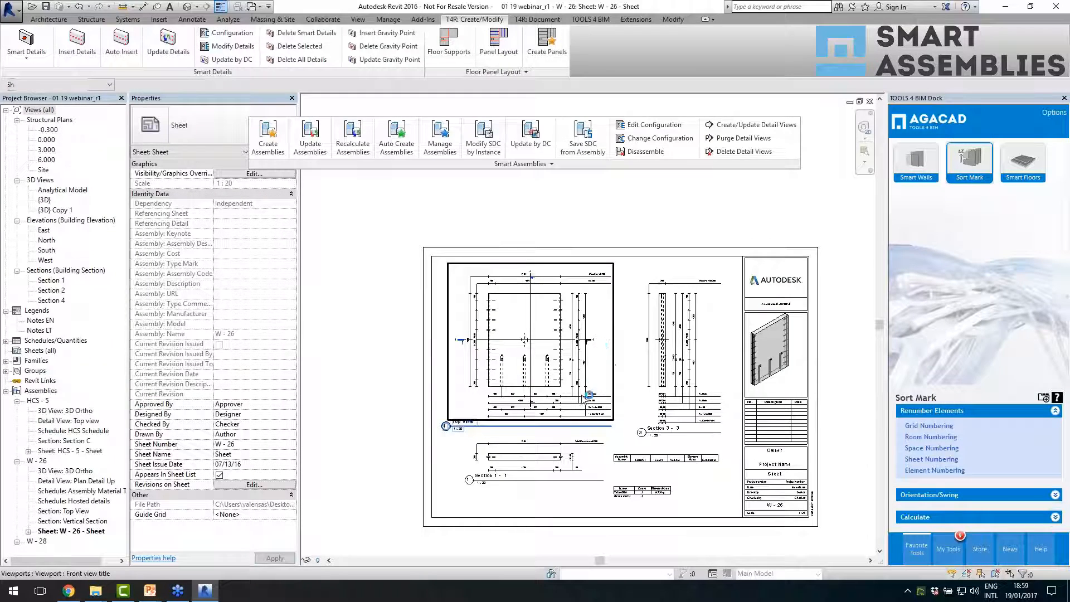
pyautogui.doubleClick(48, 140)
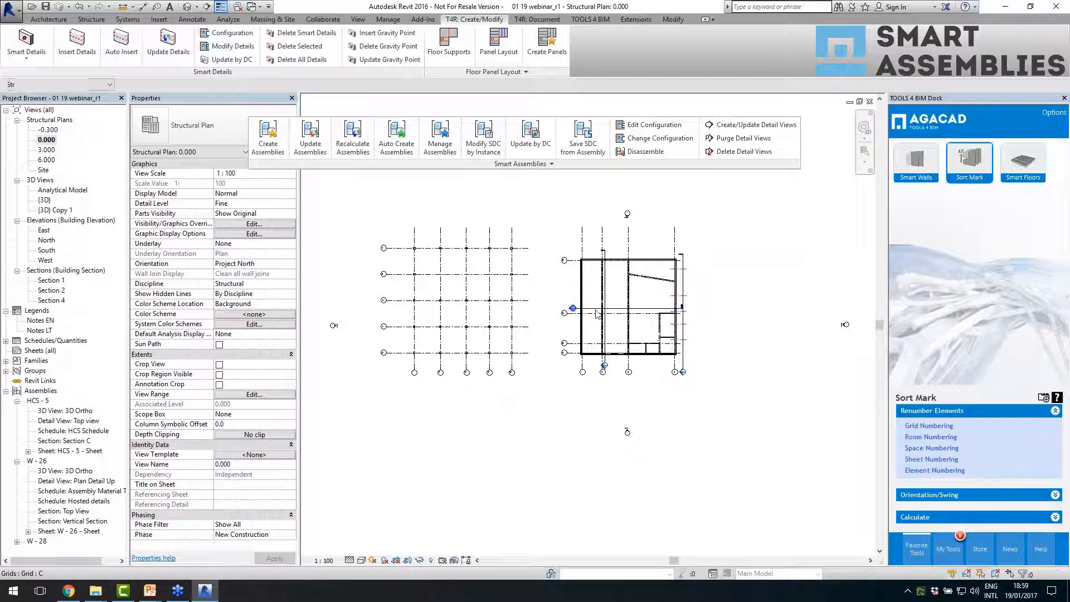
pyautogui.scroll(5, 631, 303)
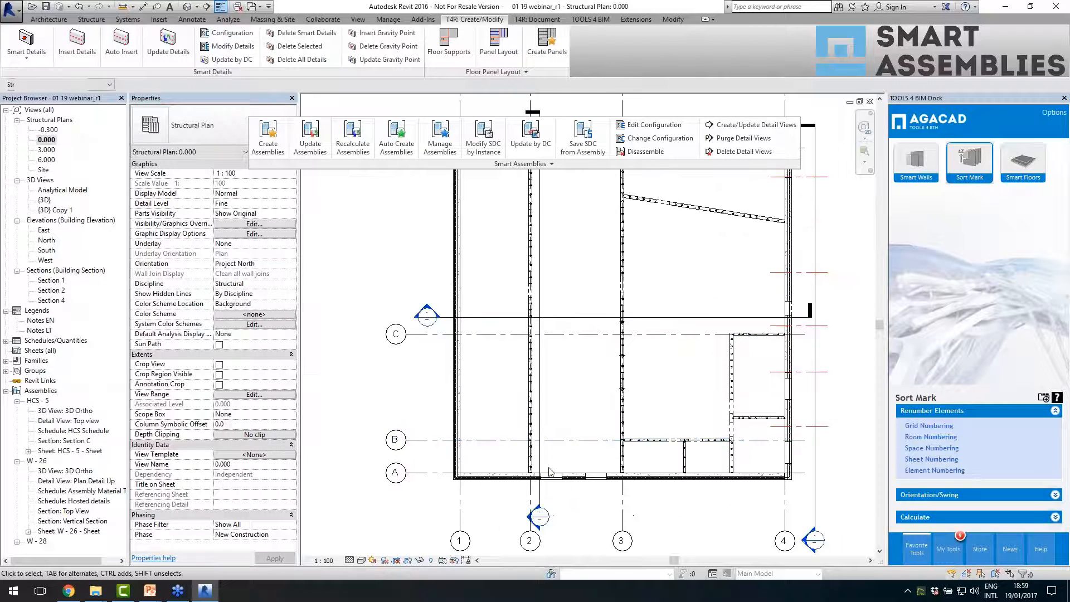
pyautogui.scroll(4, 629, 332)
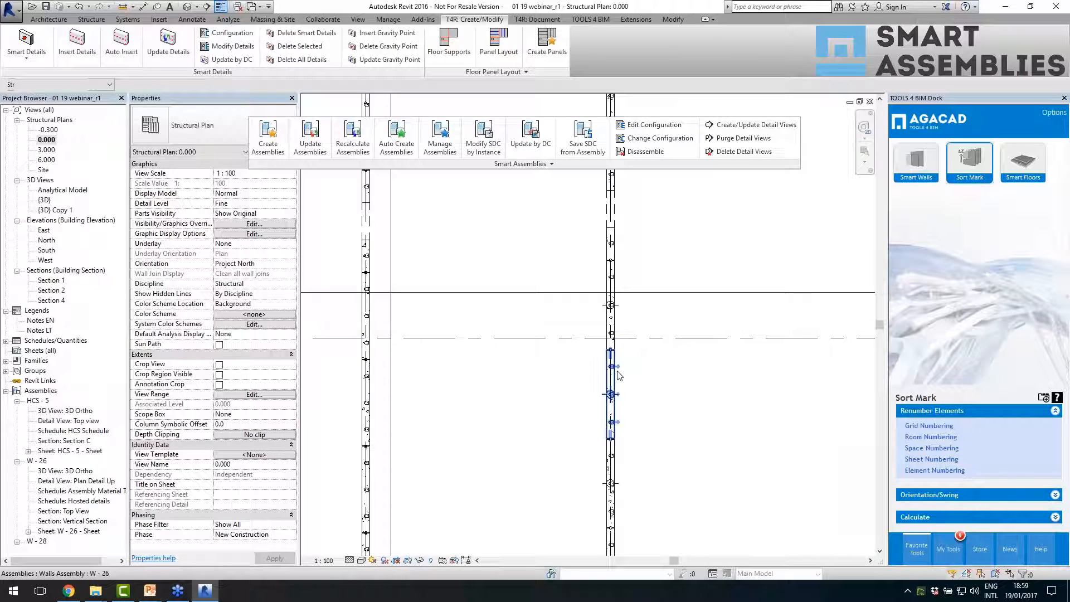
pyautogui.click(613, 372)
pyautogui.scroll(-3, 491, 310)
pyautogui.scroll(1, 576, 391)
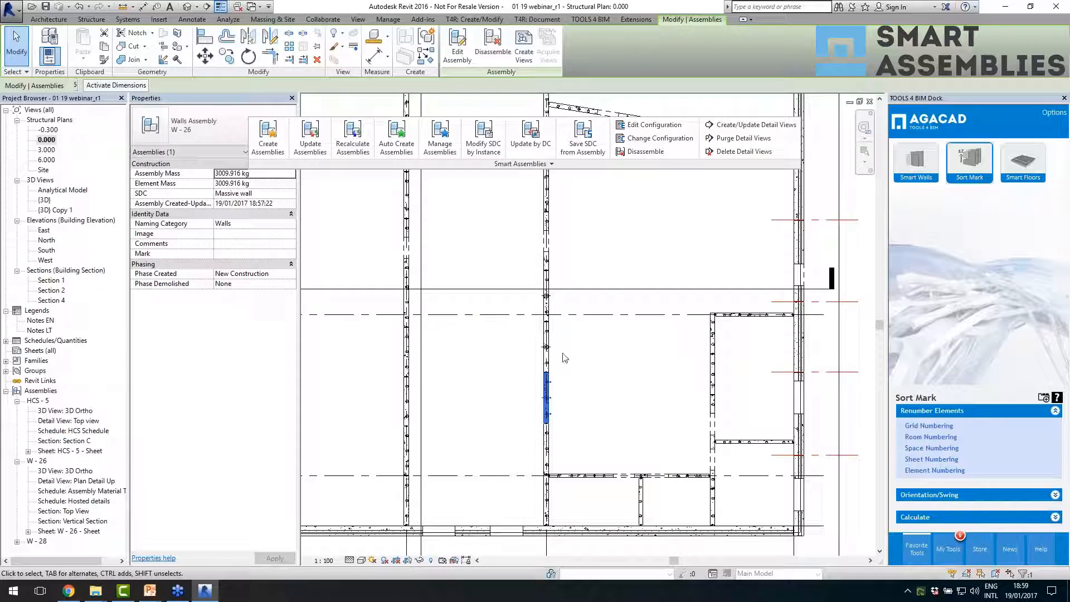
# - Move the Section 1 line from grid 2 to beside the W - 26 wall and open the section view
pyautogui.moveTo(422, 389); pyautogui.dragTo(558, 404)
pyautogui.scroll(-3, 471, 338)
pyautogui.doubleClick(508, 460)
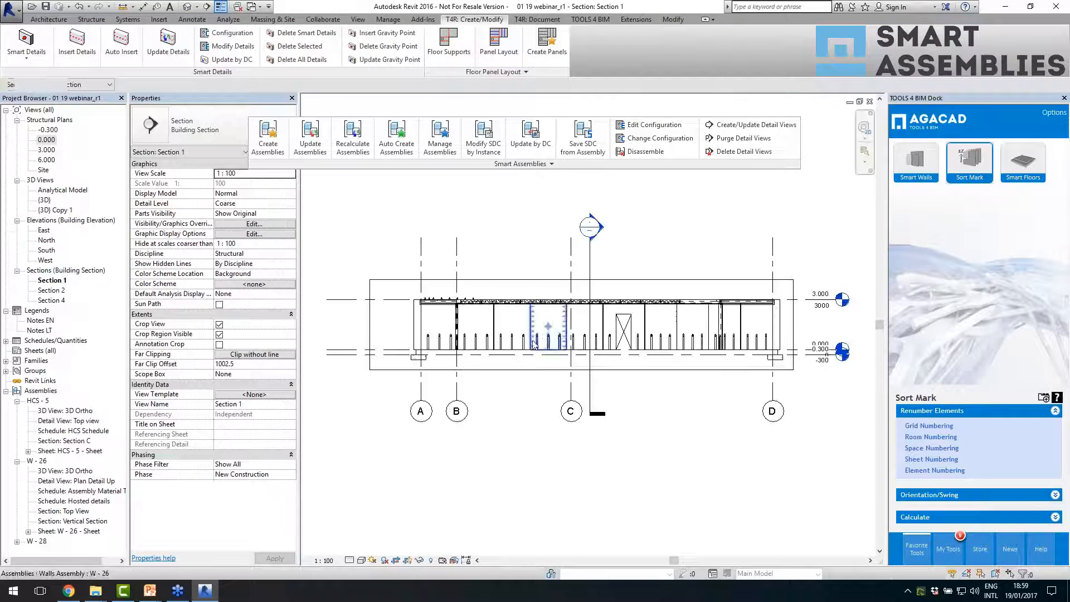
pyautogui.click(549, 326)
pyautogui.scroll(4, 557, 323)
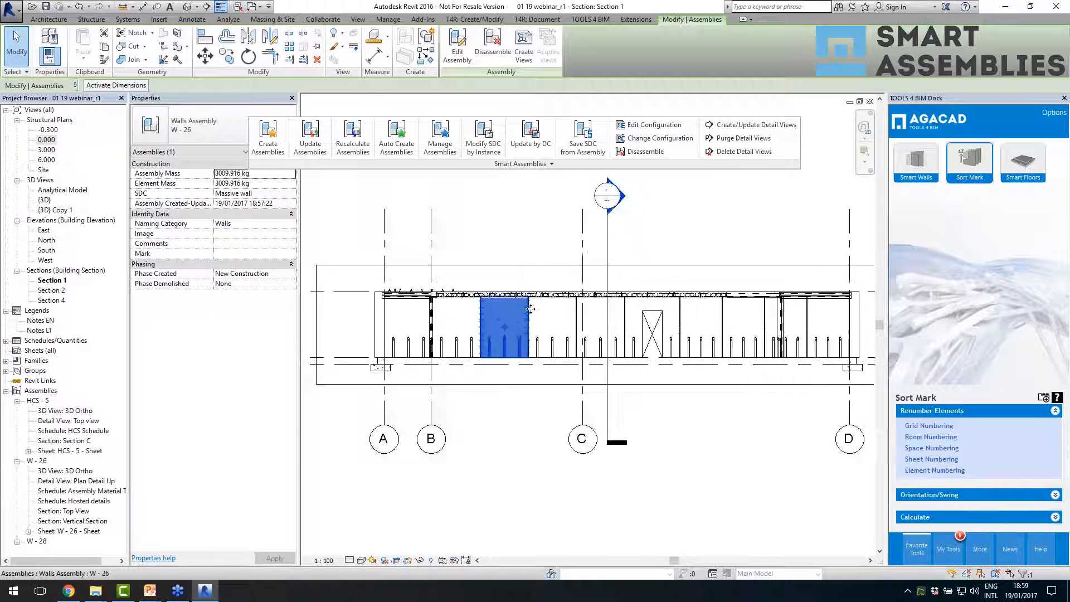
pyautogui.scroll(1, 483, 410)
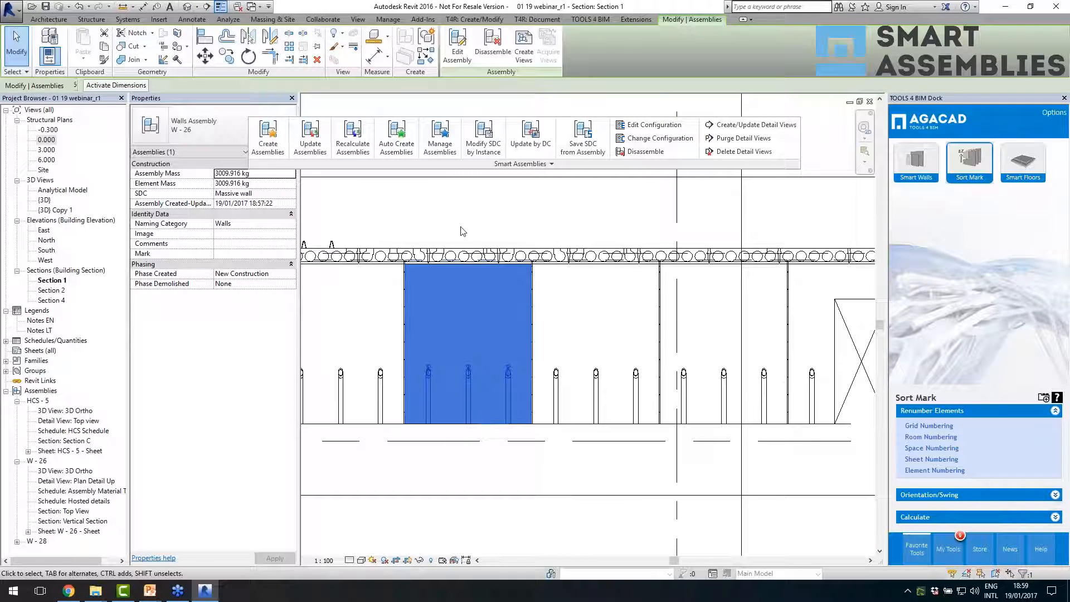
pyautogui.click(457, 47)
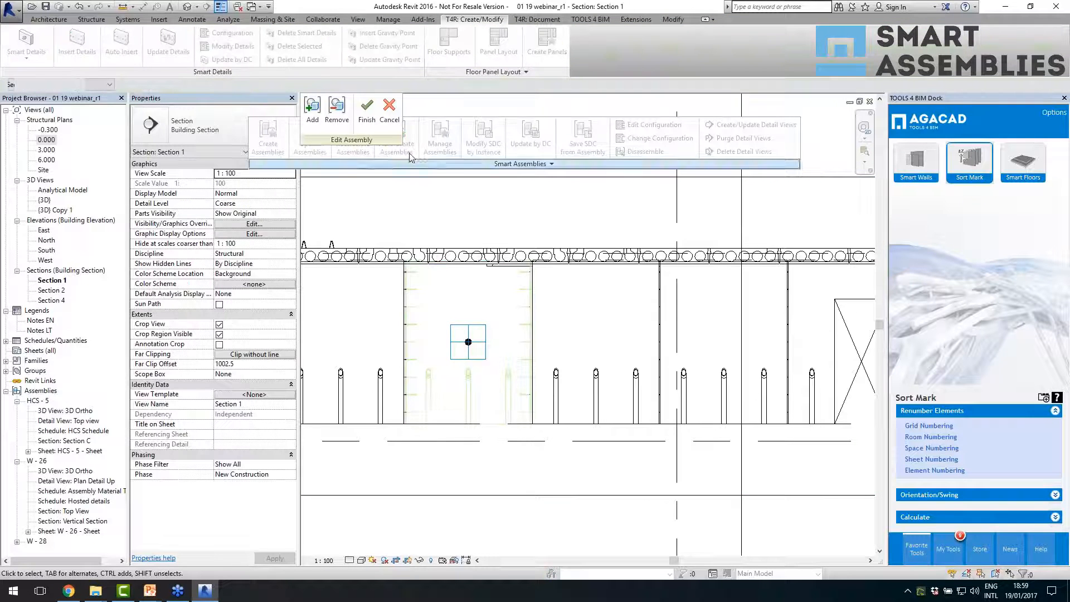
pyautogui.click(390, 117)
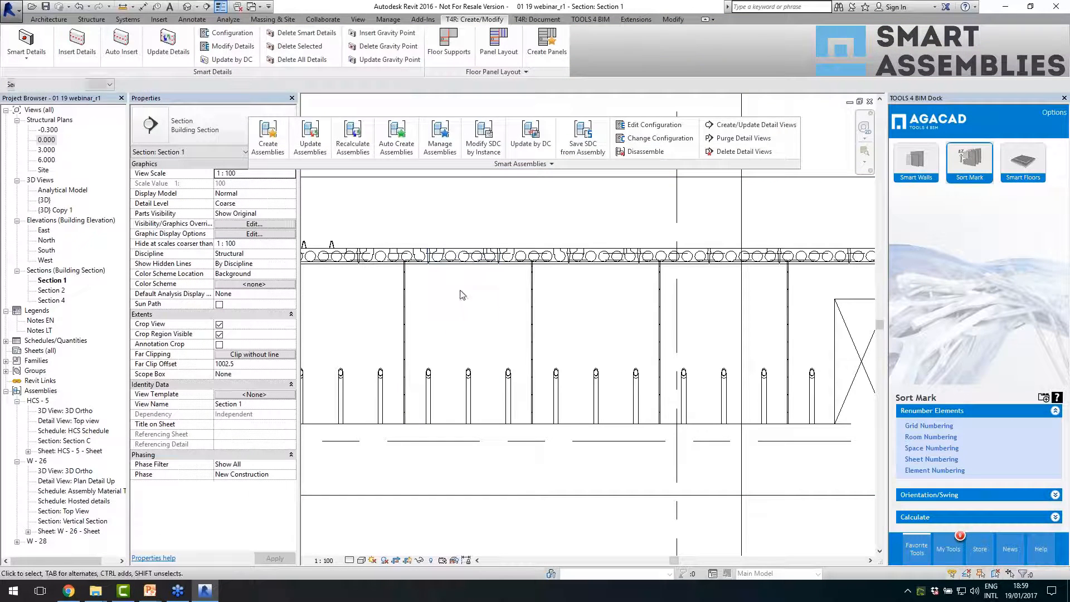
# - Select the W - 26 wall assembly in the section view and show its primary assembly through Manage Assemblies
pyautogui.click(466, 415)
pyautogui.click(441, 158)
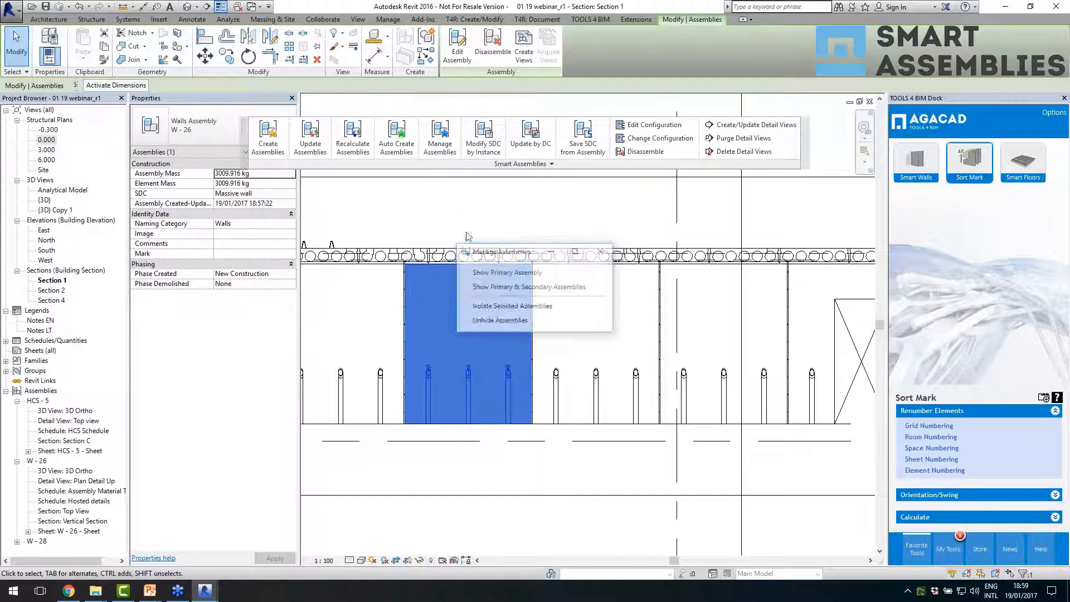
pyautogui.click(517, 276)
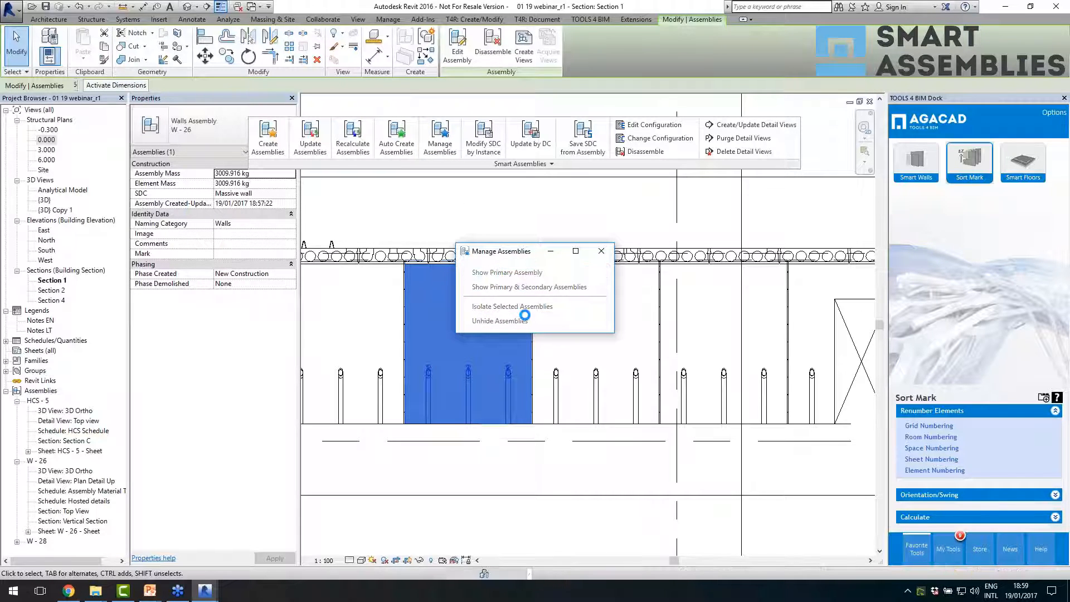
pyautogui.click(602, 252)
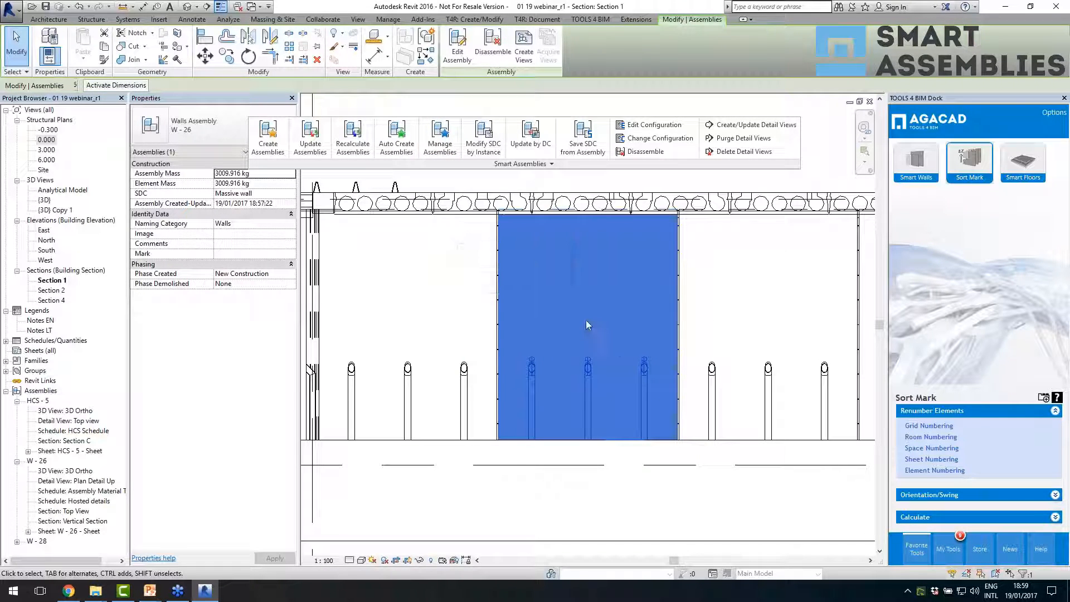
# - Open the W - 26 assembly for editing and start a sketched structural rebar, accepting hooks in rebar shape definitions
pyautogui.click(456, 51)
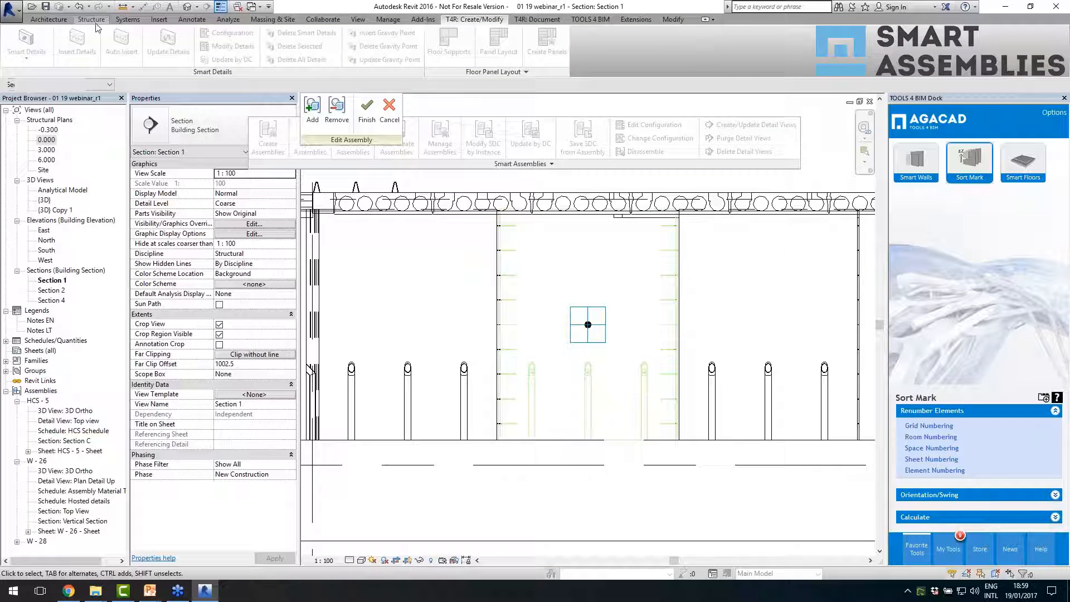
pyautogui.click(93, 20)
pyautogui.click(290, 41)
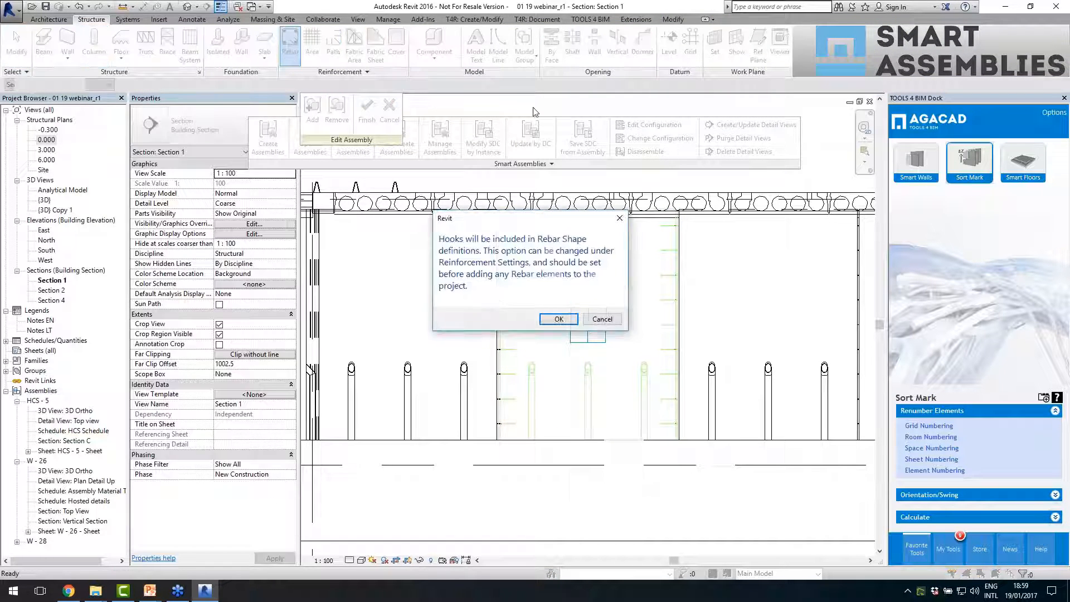
pyautogui.click(557, 319)
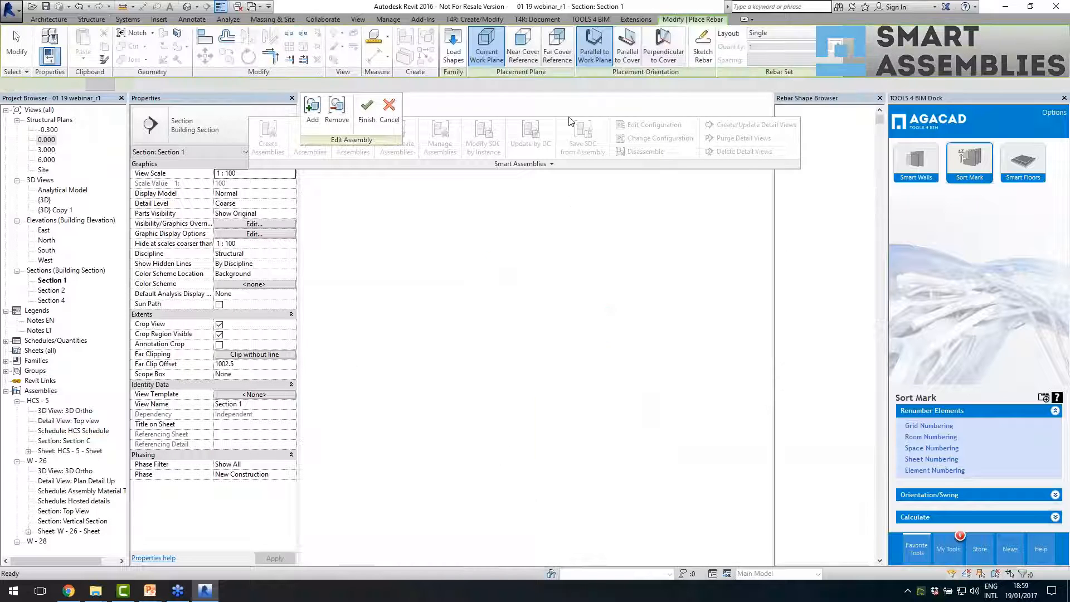
pyautogui.click(702, 60)
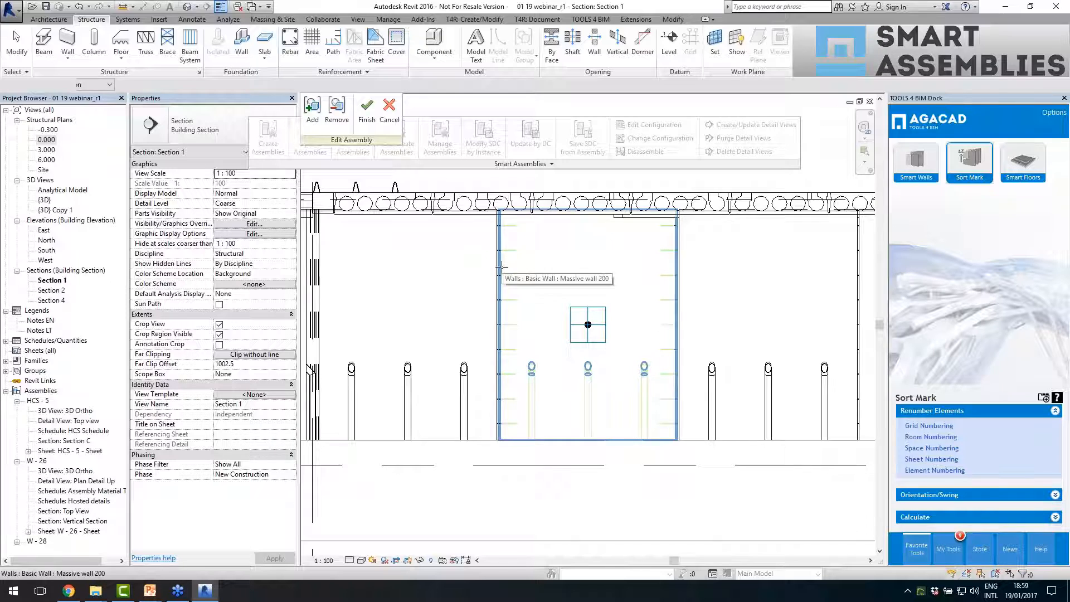
# - Assign the Massive wall 200 of W - 26 as the rebar host and pick a plane on it as the work plane
pyautogui.click(591, 378)
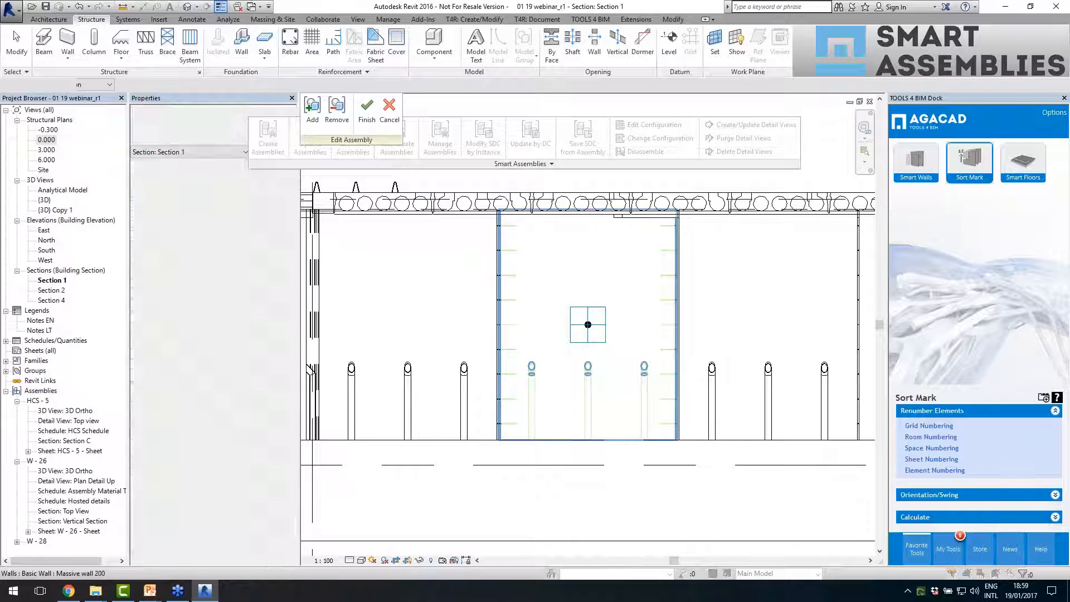
pyautogui.click(557, 319)
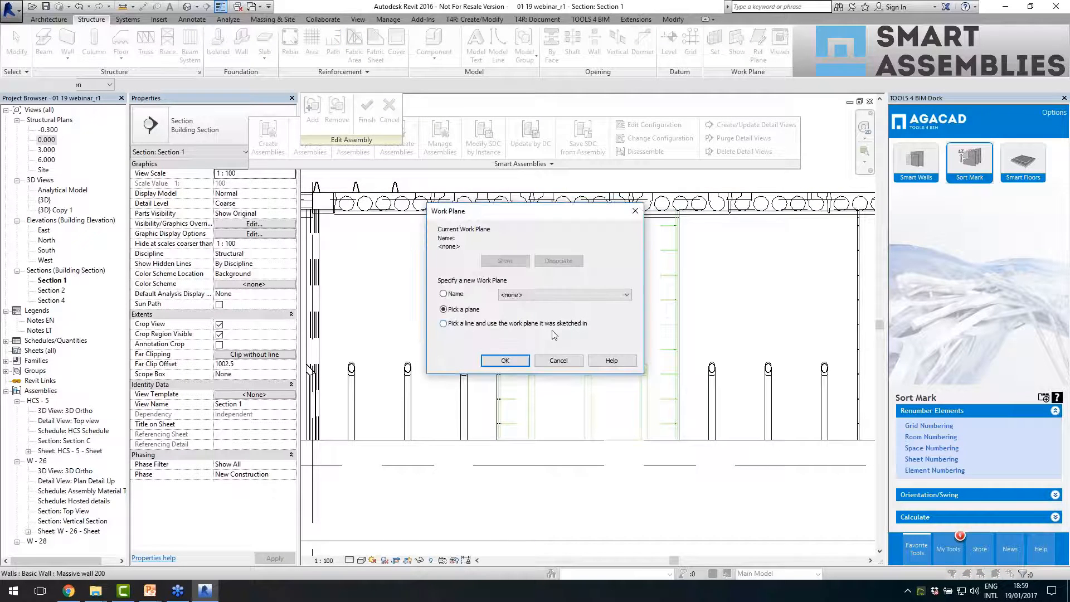
pyautogui.click(504, 361)
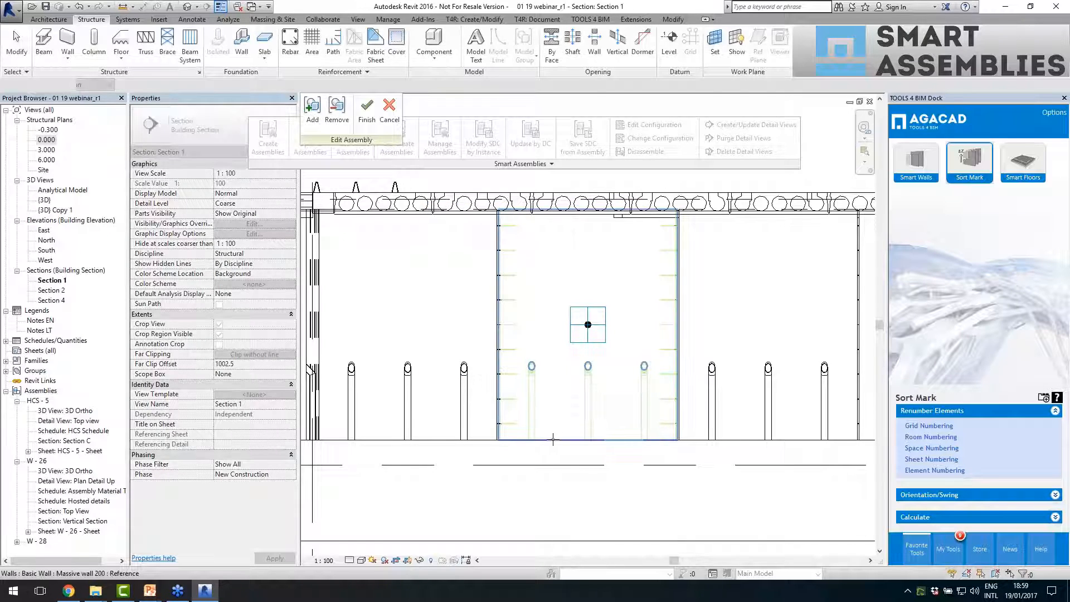
pyautogui.click(555, 320)
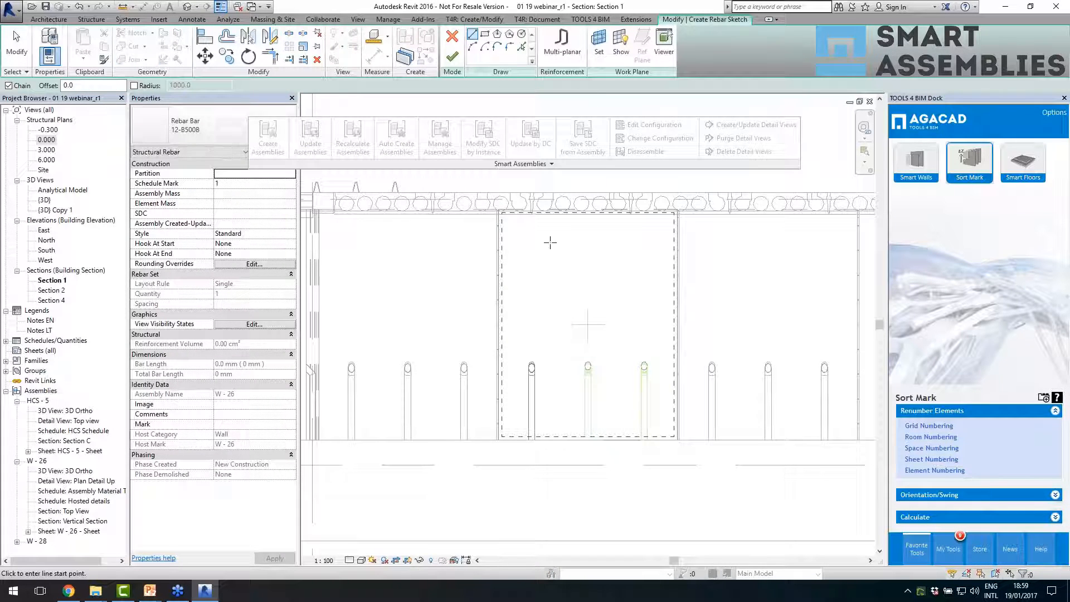
# - Sketch a C-shaped rebar along the wall's side, about 2300 mm tall with horizontal legs about 400 mm long, and finish the sketch
pyautogui.click(544, 223)
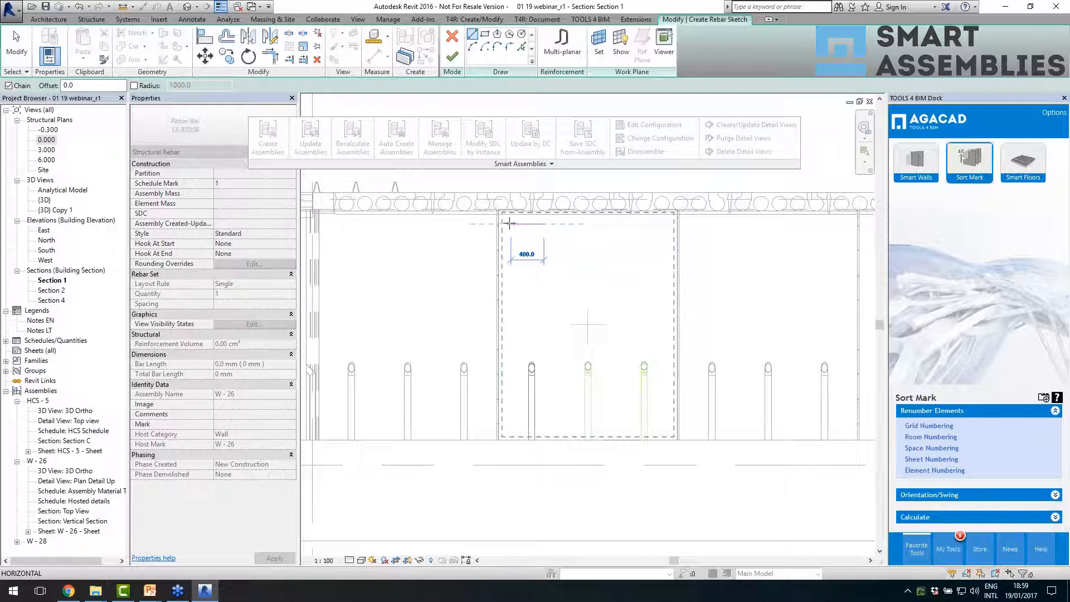
pyautogui.click(510, 224)
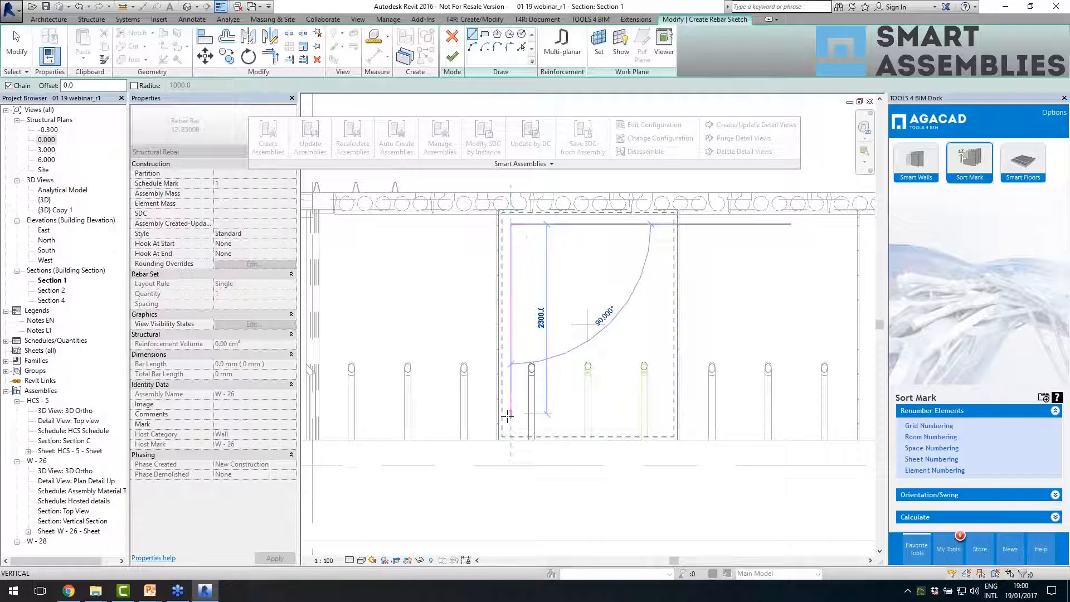
pyautogui.click(510, 413)
pyautogui.click(544, 414)
pyautogui.press('Escape')
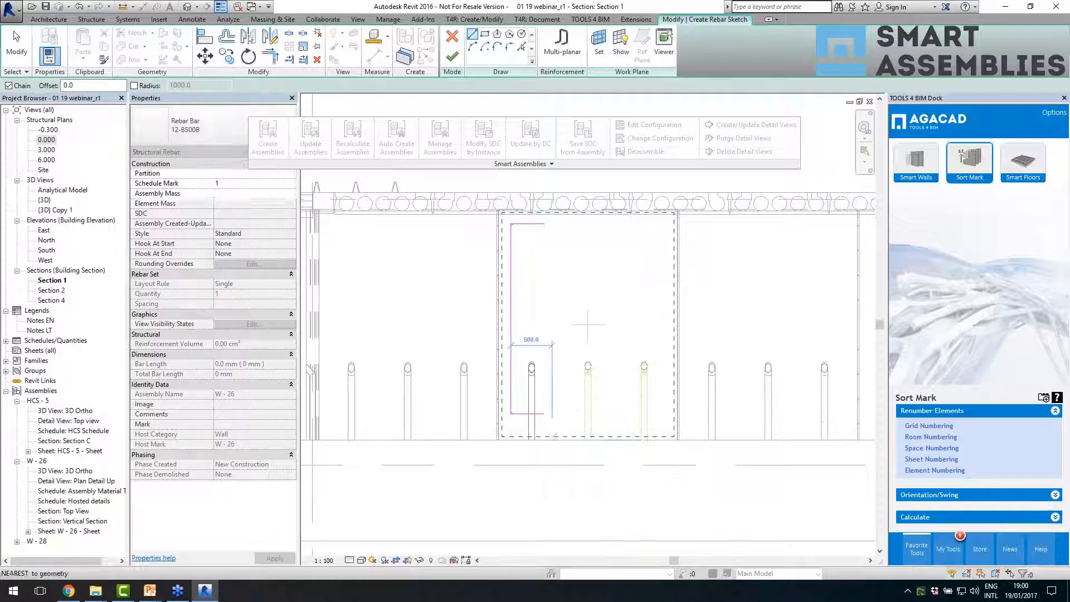
pyautogui.press('Escape')
pyautogui.scroll(-1, 550, 447)
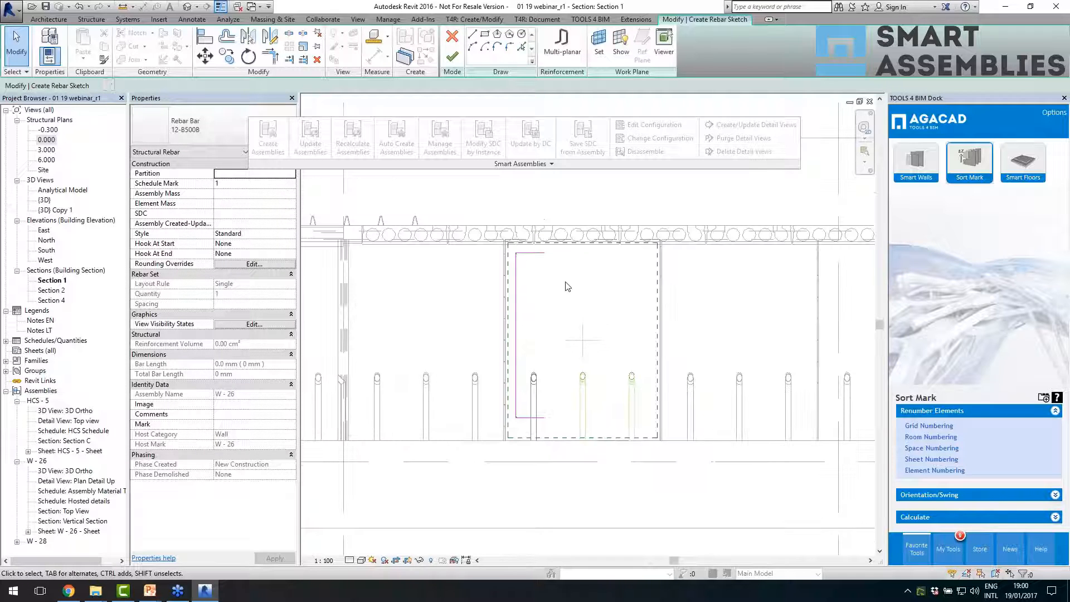
pyautogui.scroll(-1, 424, 391)
pyautogui.scroll(1, 581, 342)
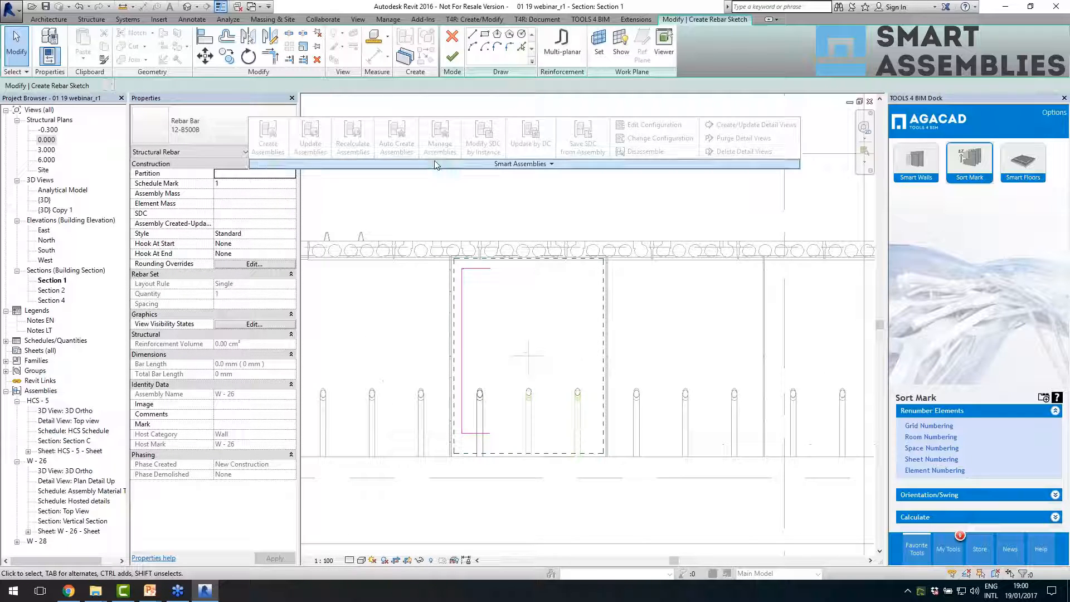
pyautogui.click(452, 56)
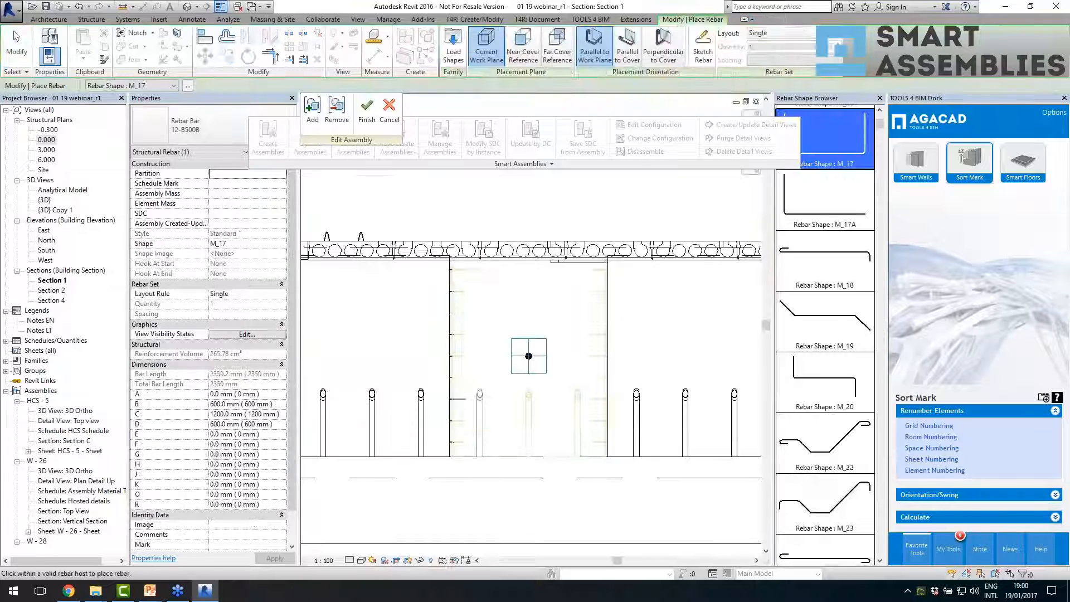
# - Finish editing the W - 26 assembly, choosing to recalculate instead of updating its views, and accept the new assembly type
pyautogui.click(366, 111)
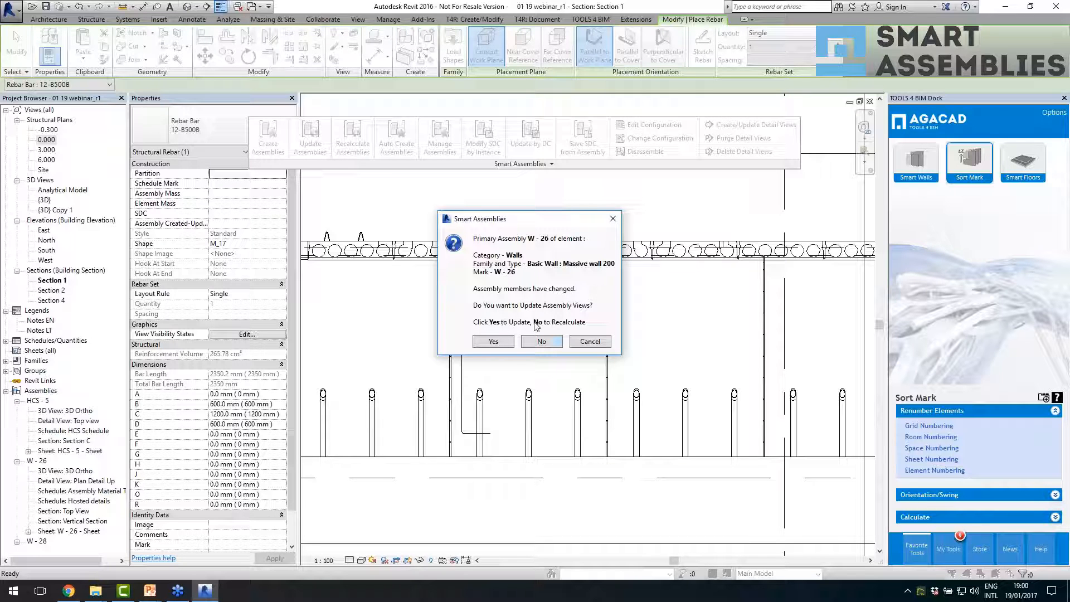
pyautogui.click(541, 342)
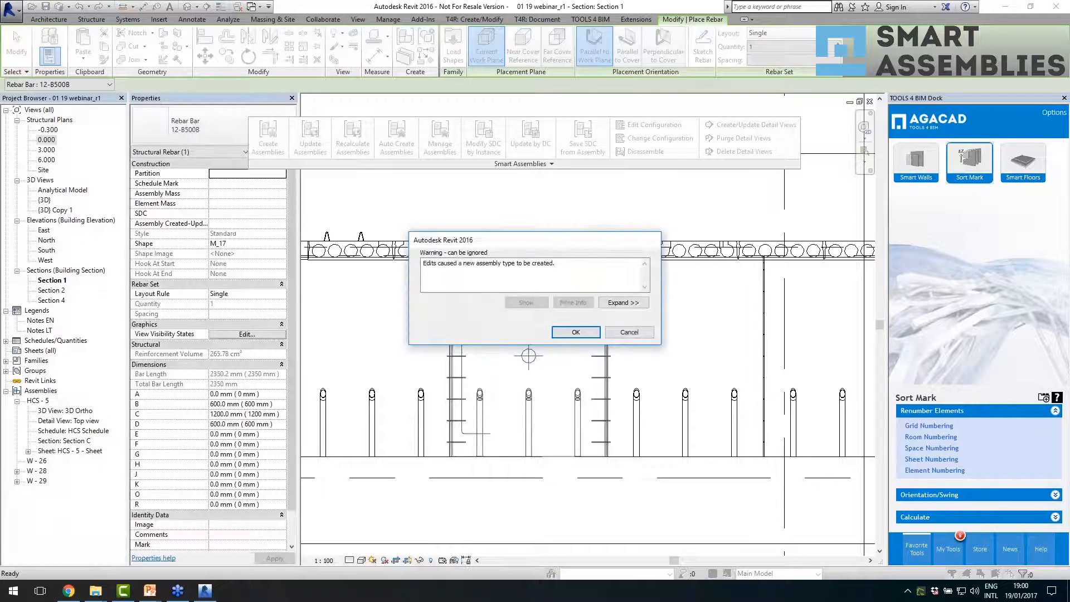
pyautogui.click(556, 331)
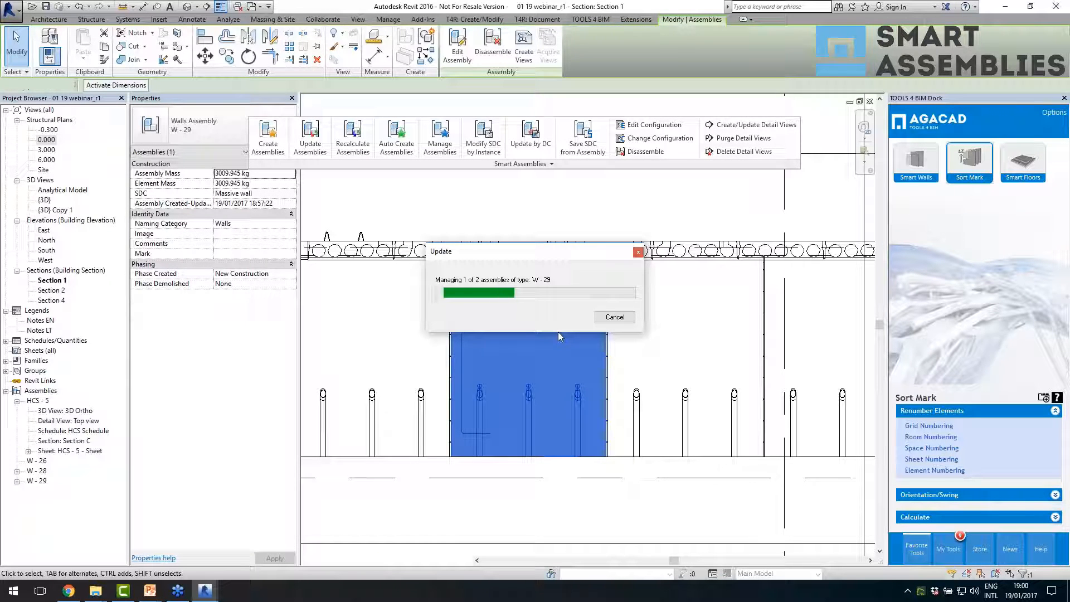
pyautogui.click(568, 333)
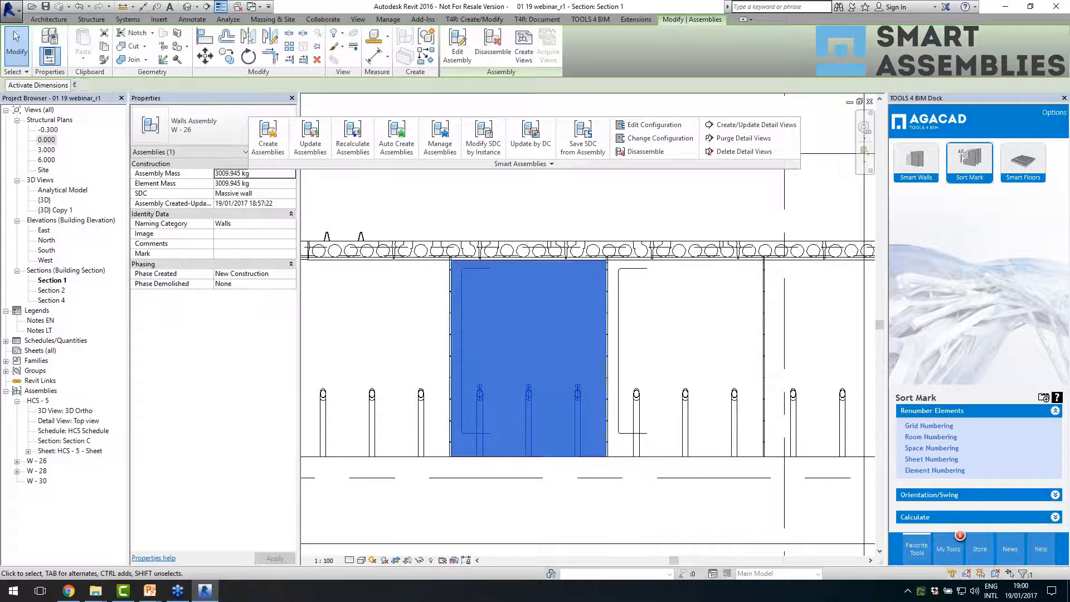
# - Select the neighbouring wall assembly and then W - 26 to compare their names and rebars, clearing the selection at the end
pyautogui.click(618, 312)
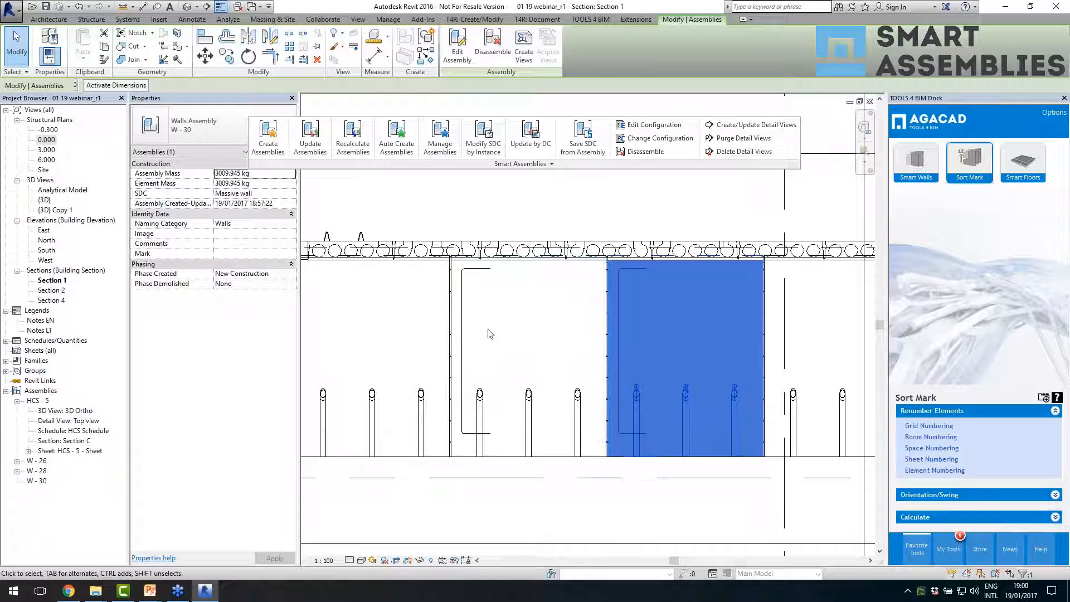
pyautogui.click(469, 351)
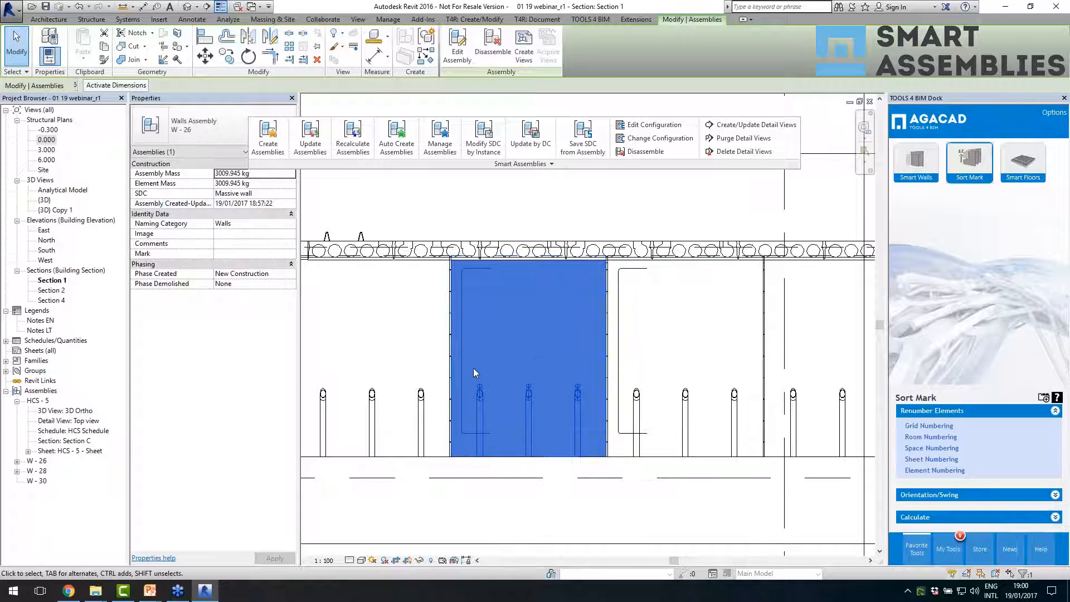
pyautogui.scroll(-2, 474, 368)
pyautogui.scroll(-2, 476, 359)
pyautogui.press('Escape')
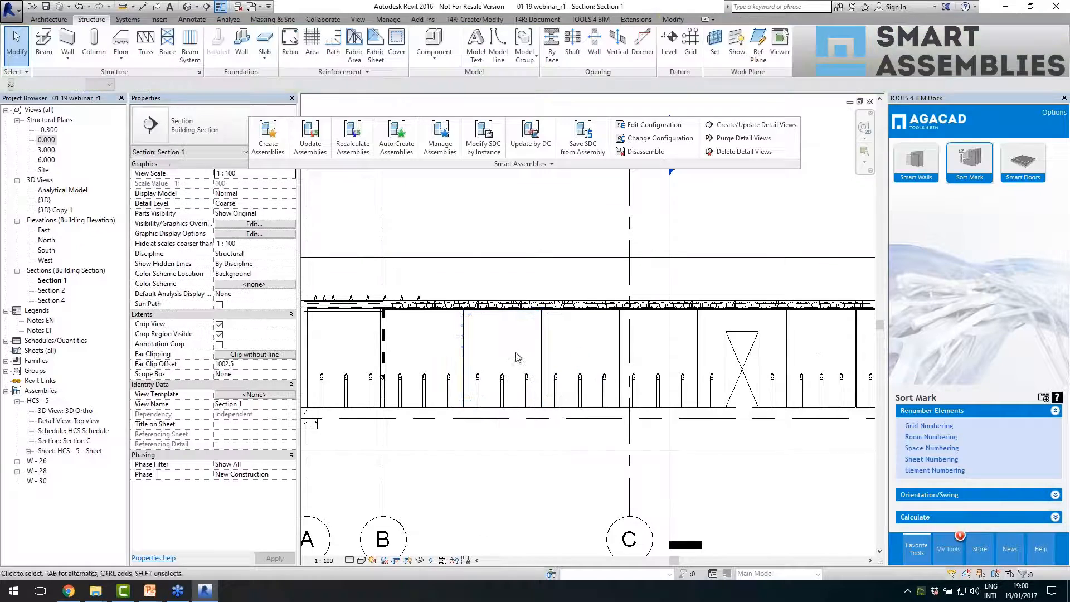
# - Open the default 3D view and orbit the model to examine both buildings
pyautogui.click(189, 7)
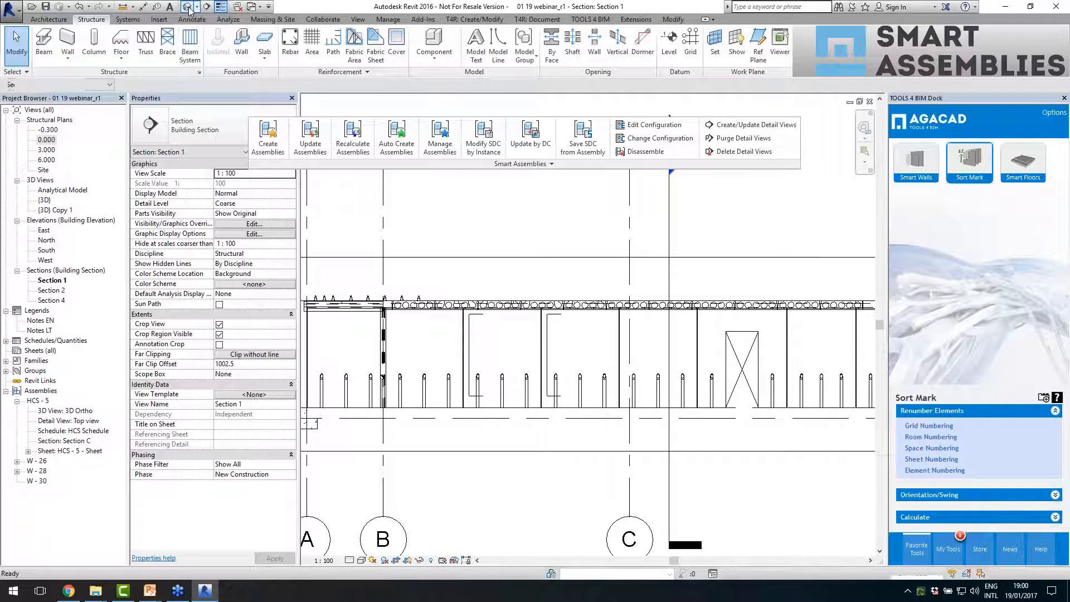
pyautogui.keyDown('shift'); pyautogui.moveTo(472, 306); pyautogui.dragTo(566, 393, button='middle'); pyautogui.keyUp('shift')
pyautogui.scroll(-2, 582, 361)
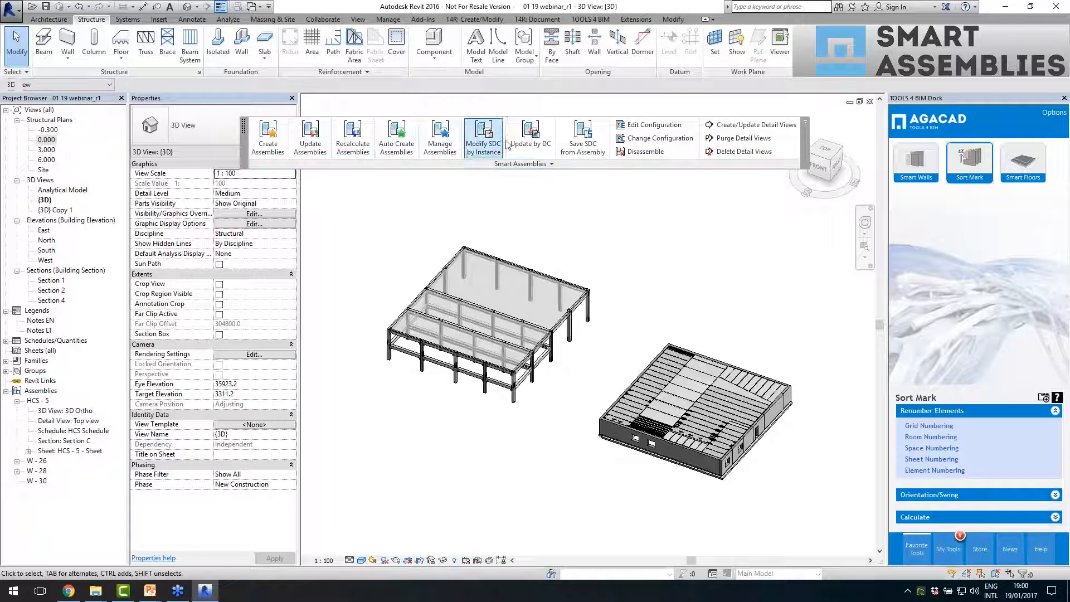
pyautogui.scroll(1, 687, 250)
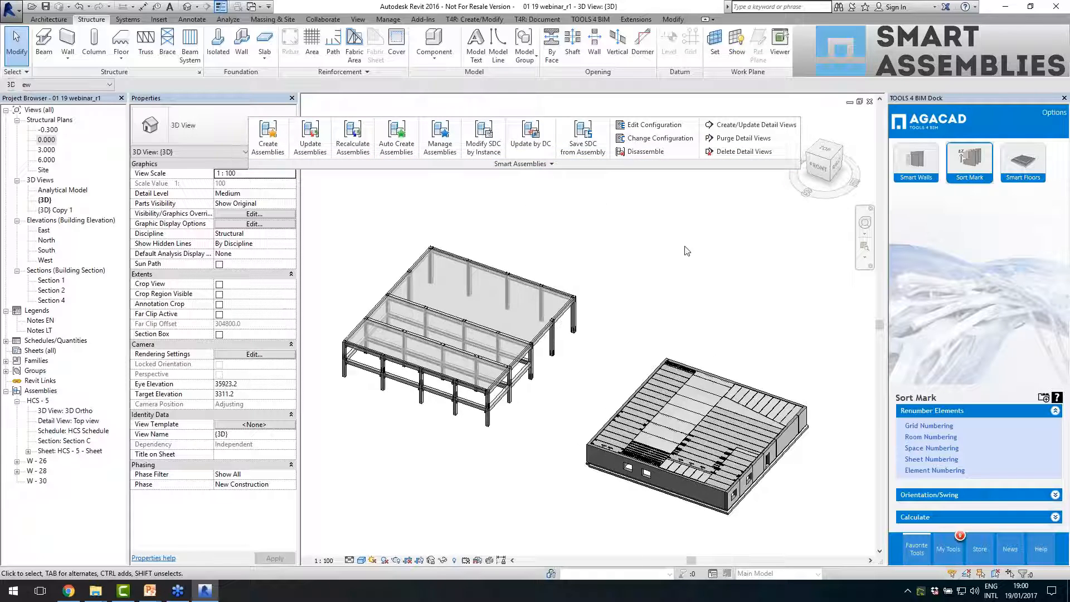
pyautogui.moveTo(681, 269)
pyautogui.keyDown('shift'); pyautogui.mouseDown(button='middle')
pyautogui.moveTo(680, 253)
pyautogui.moveTo(667, 284)
pyautogui.moveTo(664, 263)
pyautogui.mouseUp(button='middle'); pyautogui.keyUp('shift')
pyautogui.click(661, 276)
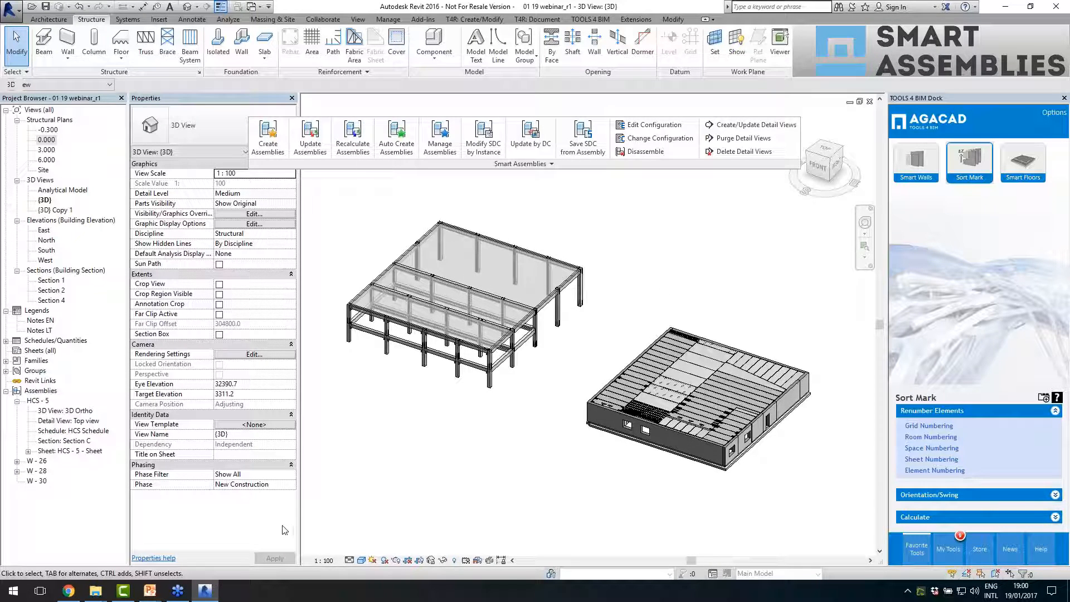
# - Switch to the PowerPoint slide show and advance to the slide on the widest range of applications for Revit
pyautogui.moveTo(155, 595)
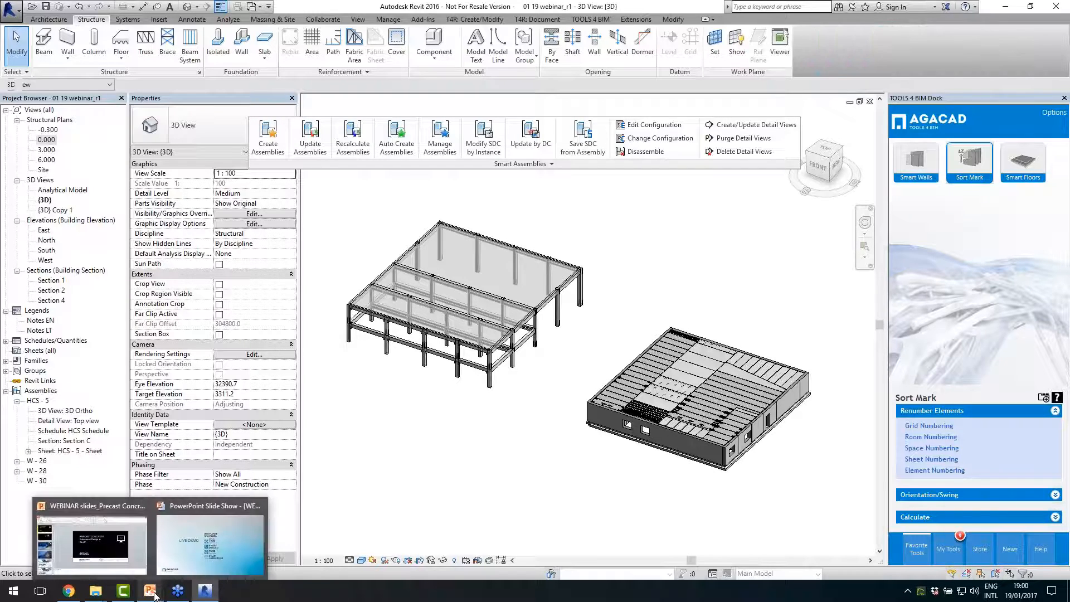
pyautogui.click(209, 552)
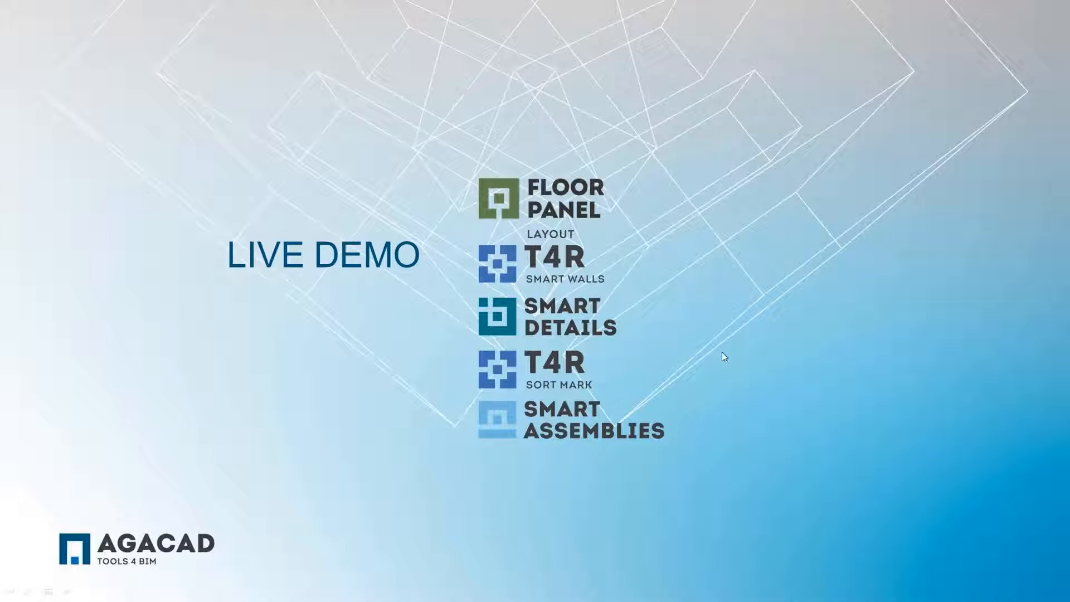
pyautogui.click(742, 327)
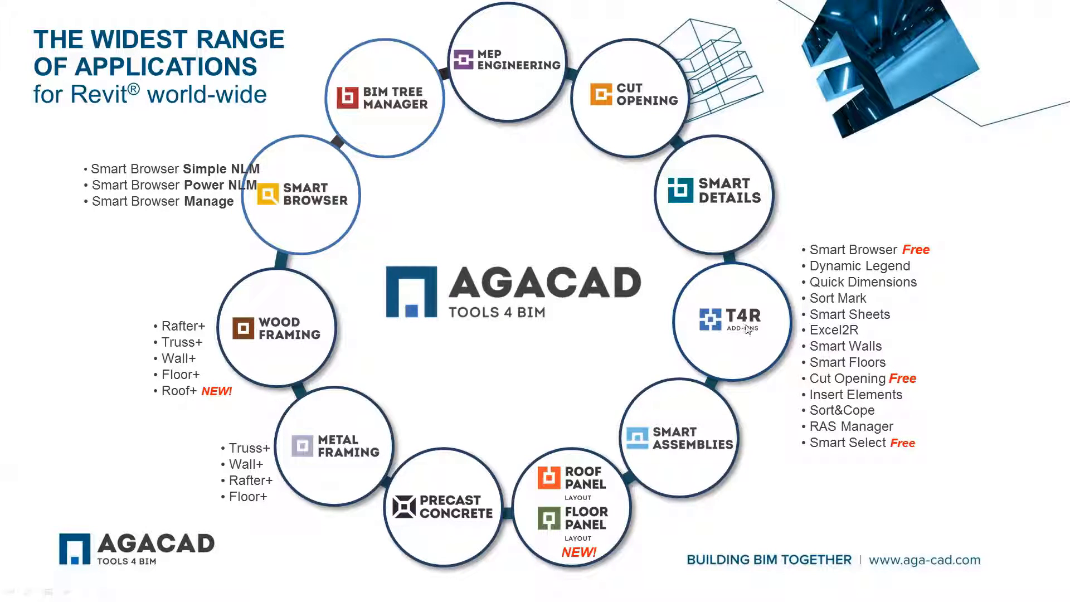